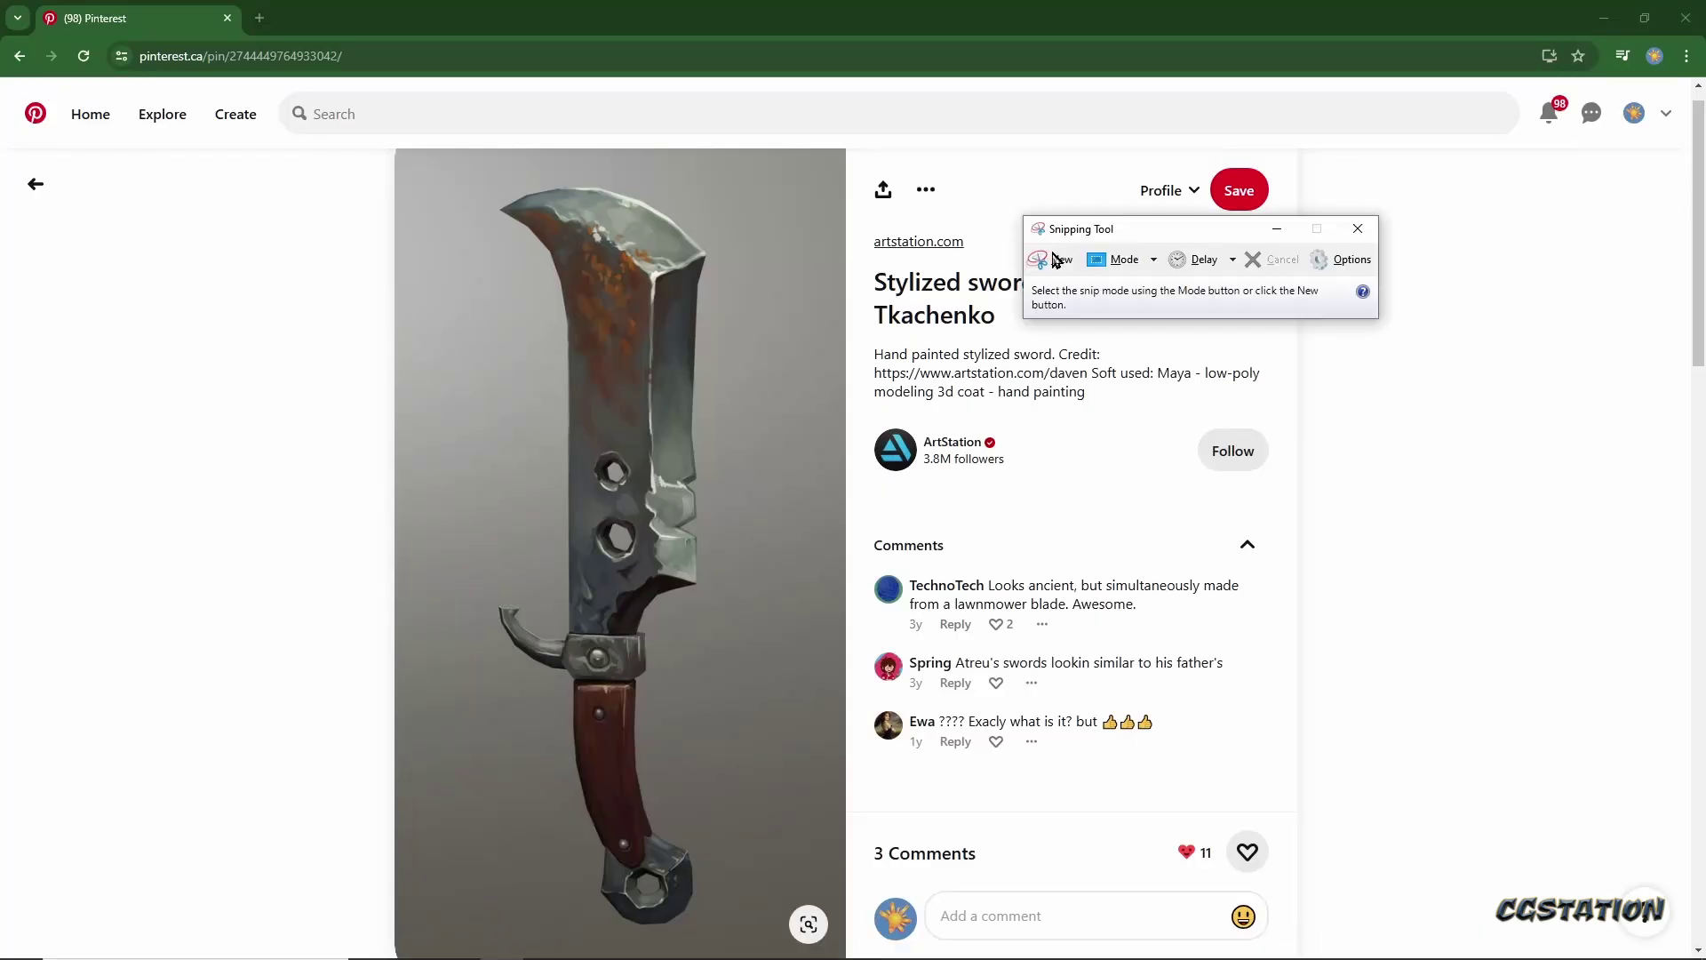
# Snip the knife reference image from the Pinterest page.
pyautogui.moveTo(469, 182); pyautogui.dragTo(733, 933)
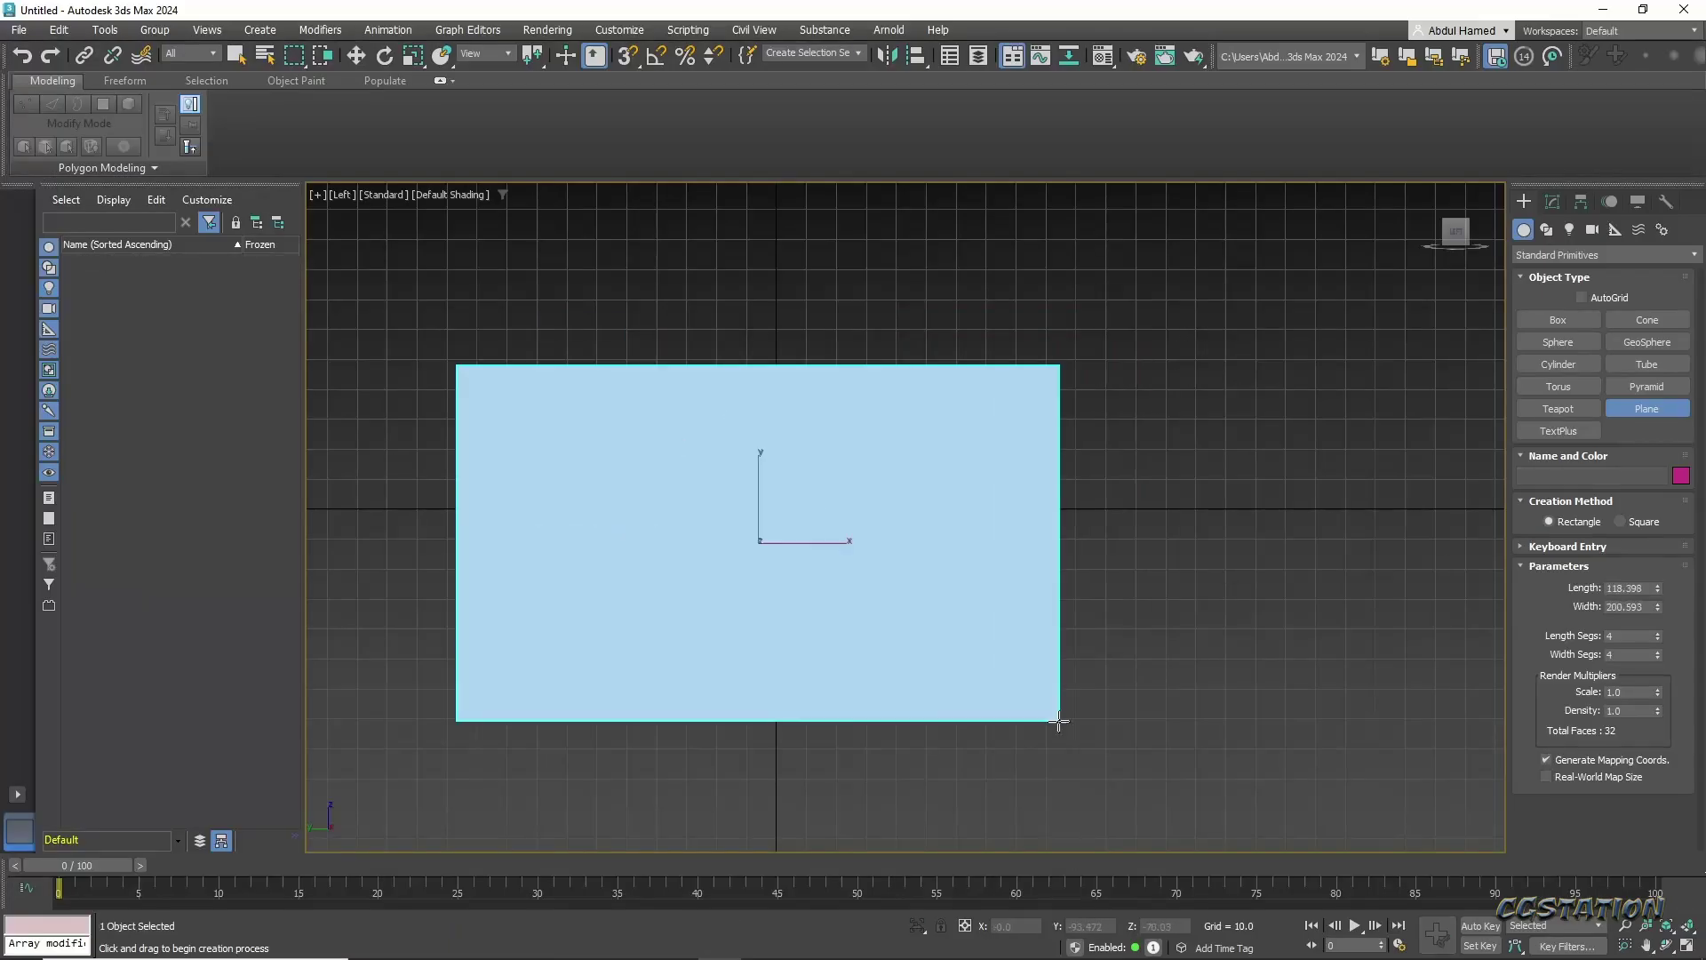
# Draw the reference plane in the Left view and map knife.PNG to its Diffuse, rotated 91° in W.
pyautogui.moveTo(1059, 722); pyautogui.dragTo(1091, 715)
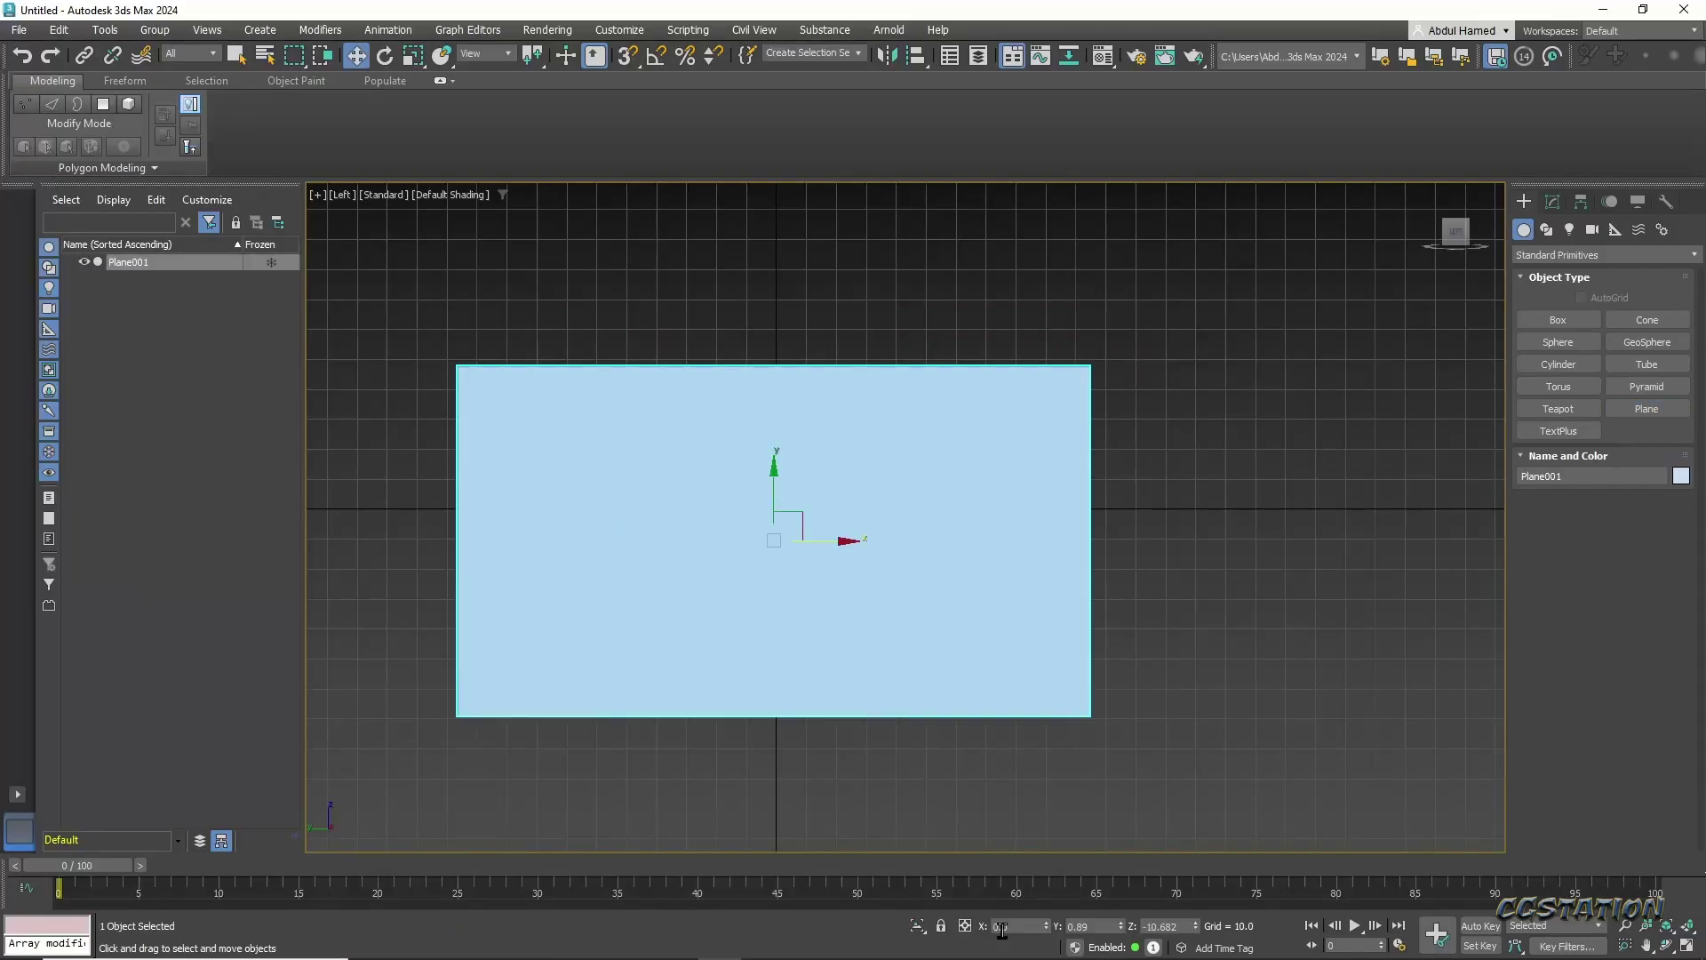
pyautogui.press('w')
pyautogui.press('m')
pyautogui.click(565, 425)
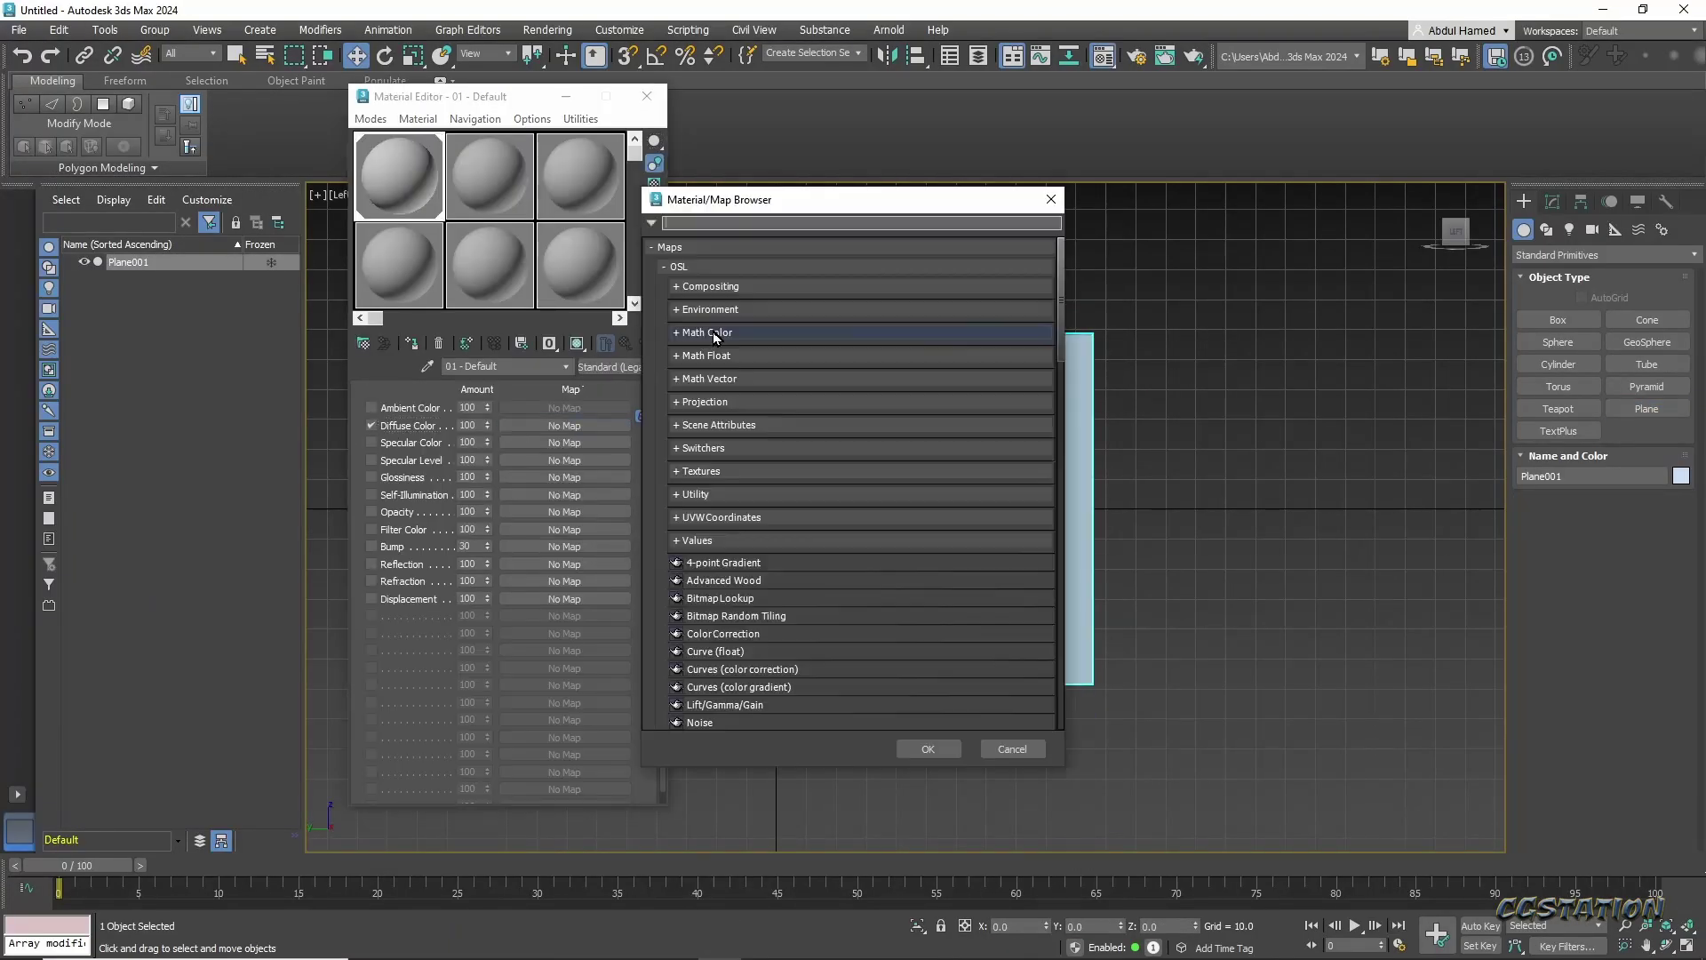
pyautogui.click(1013, 747)
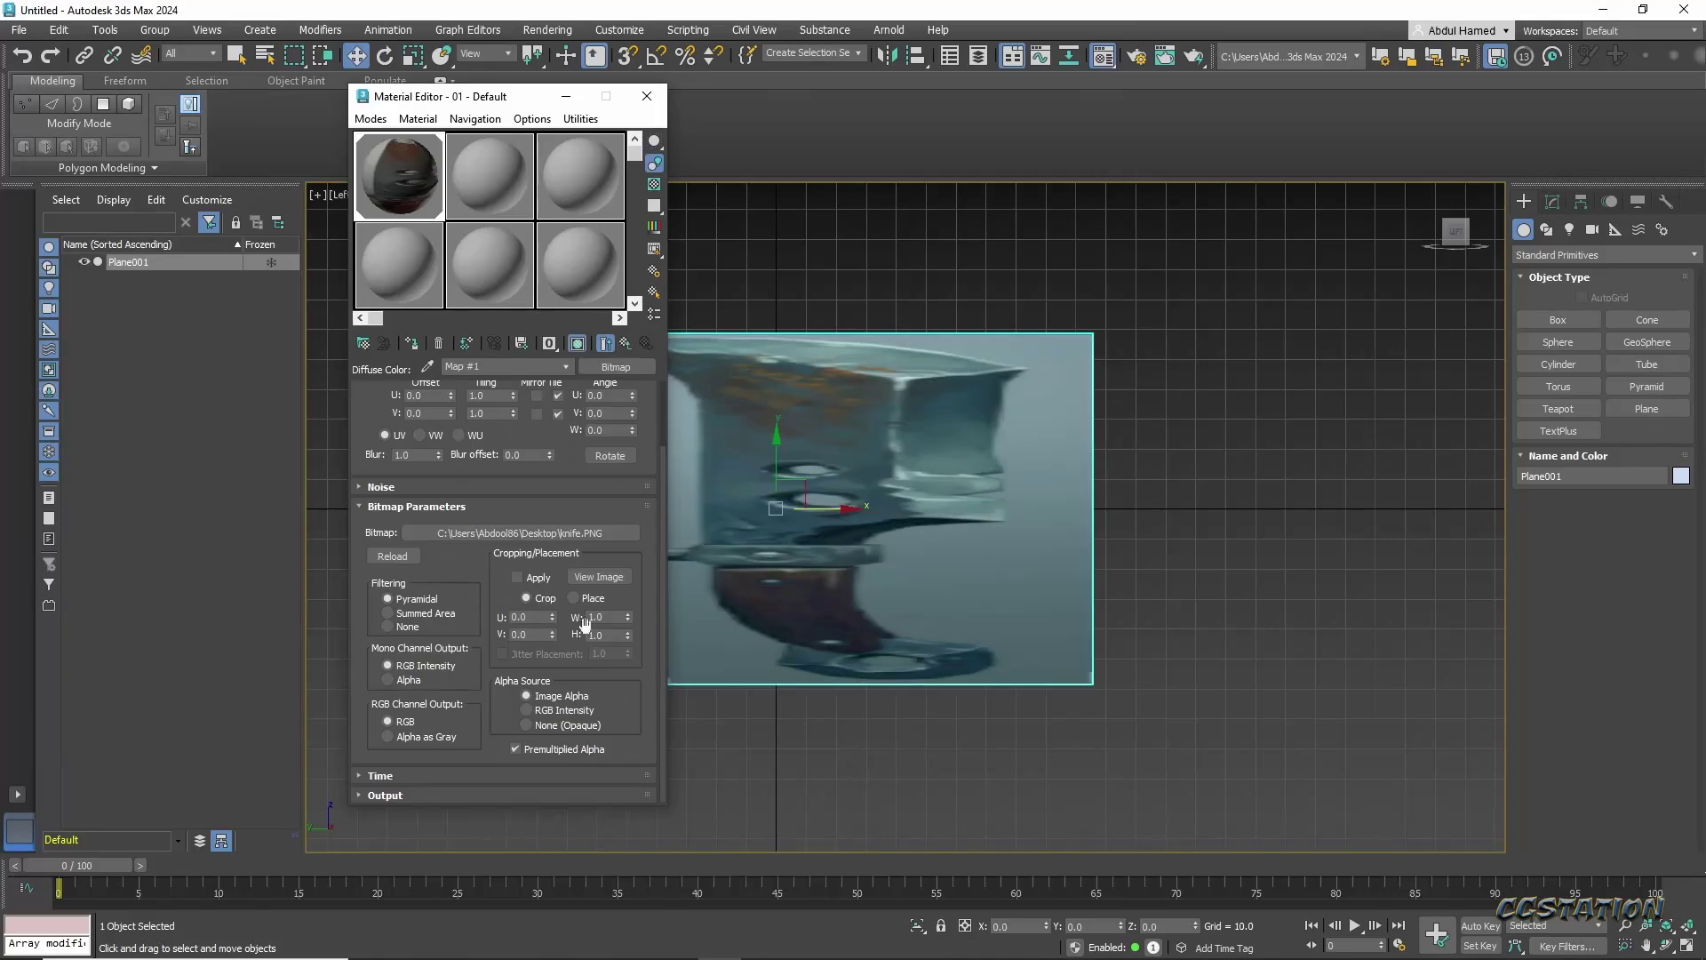
pyautogui.click(610, 512)
pyautogui.write('91')
pyautogui.press('Return')
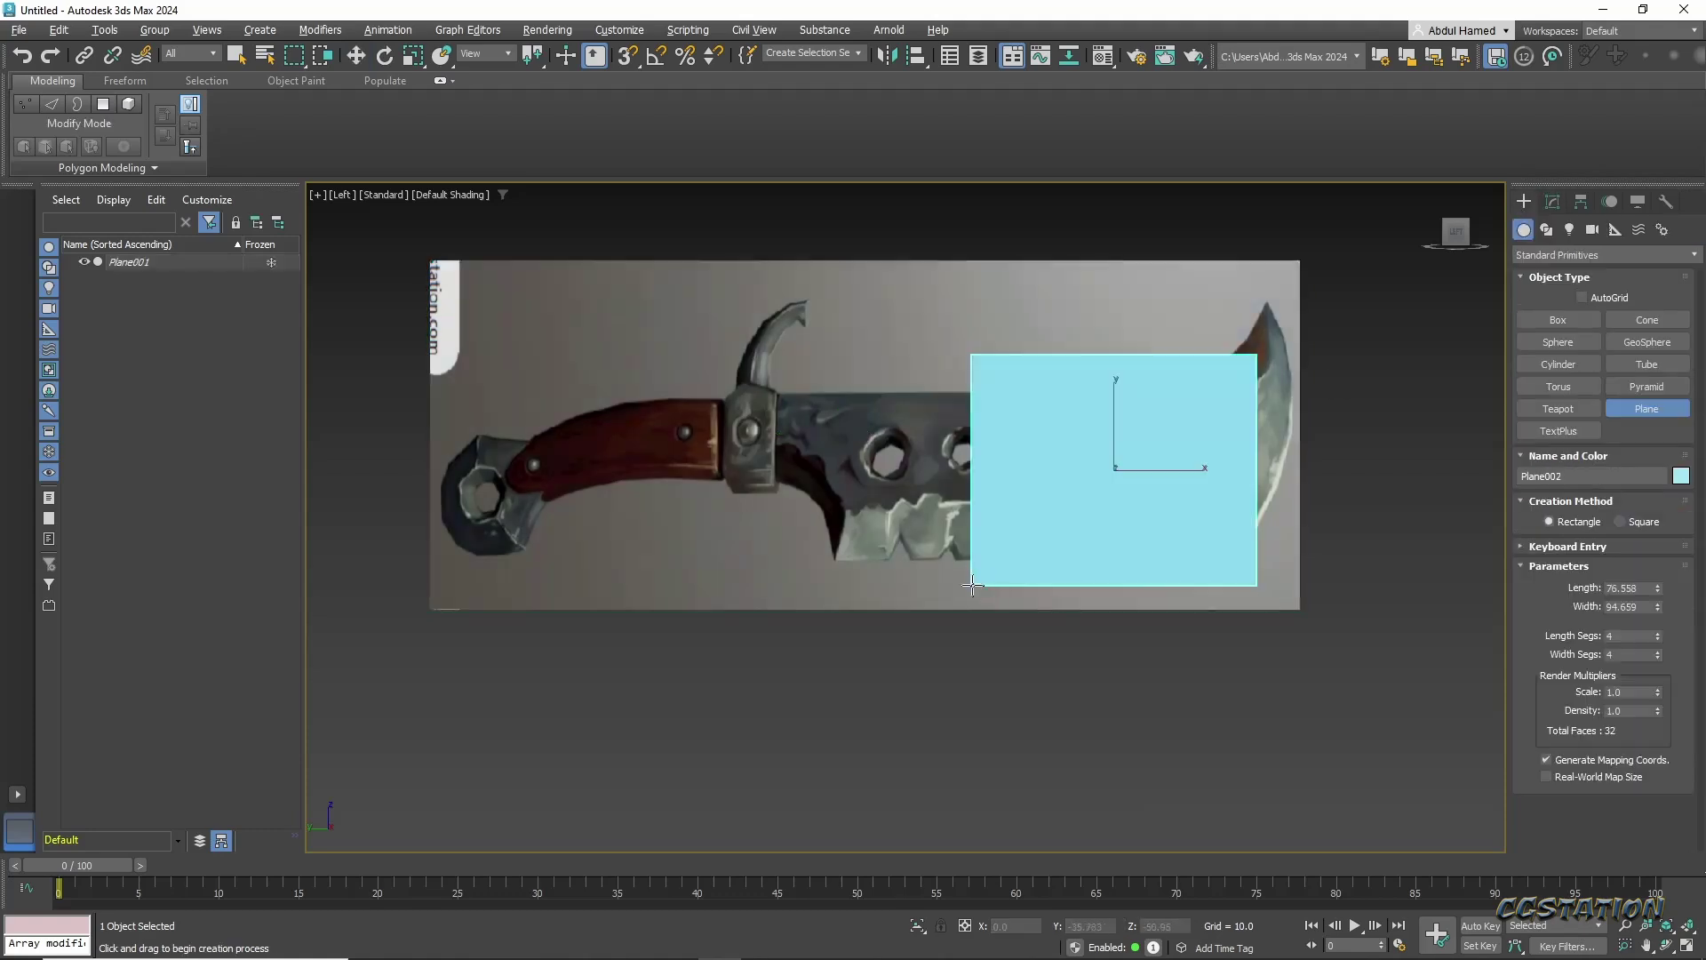
# Add segments to Plane002, convert it to Editable Poly and select its top-right vertex.
pyautogui.click(1657, 519)
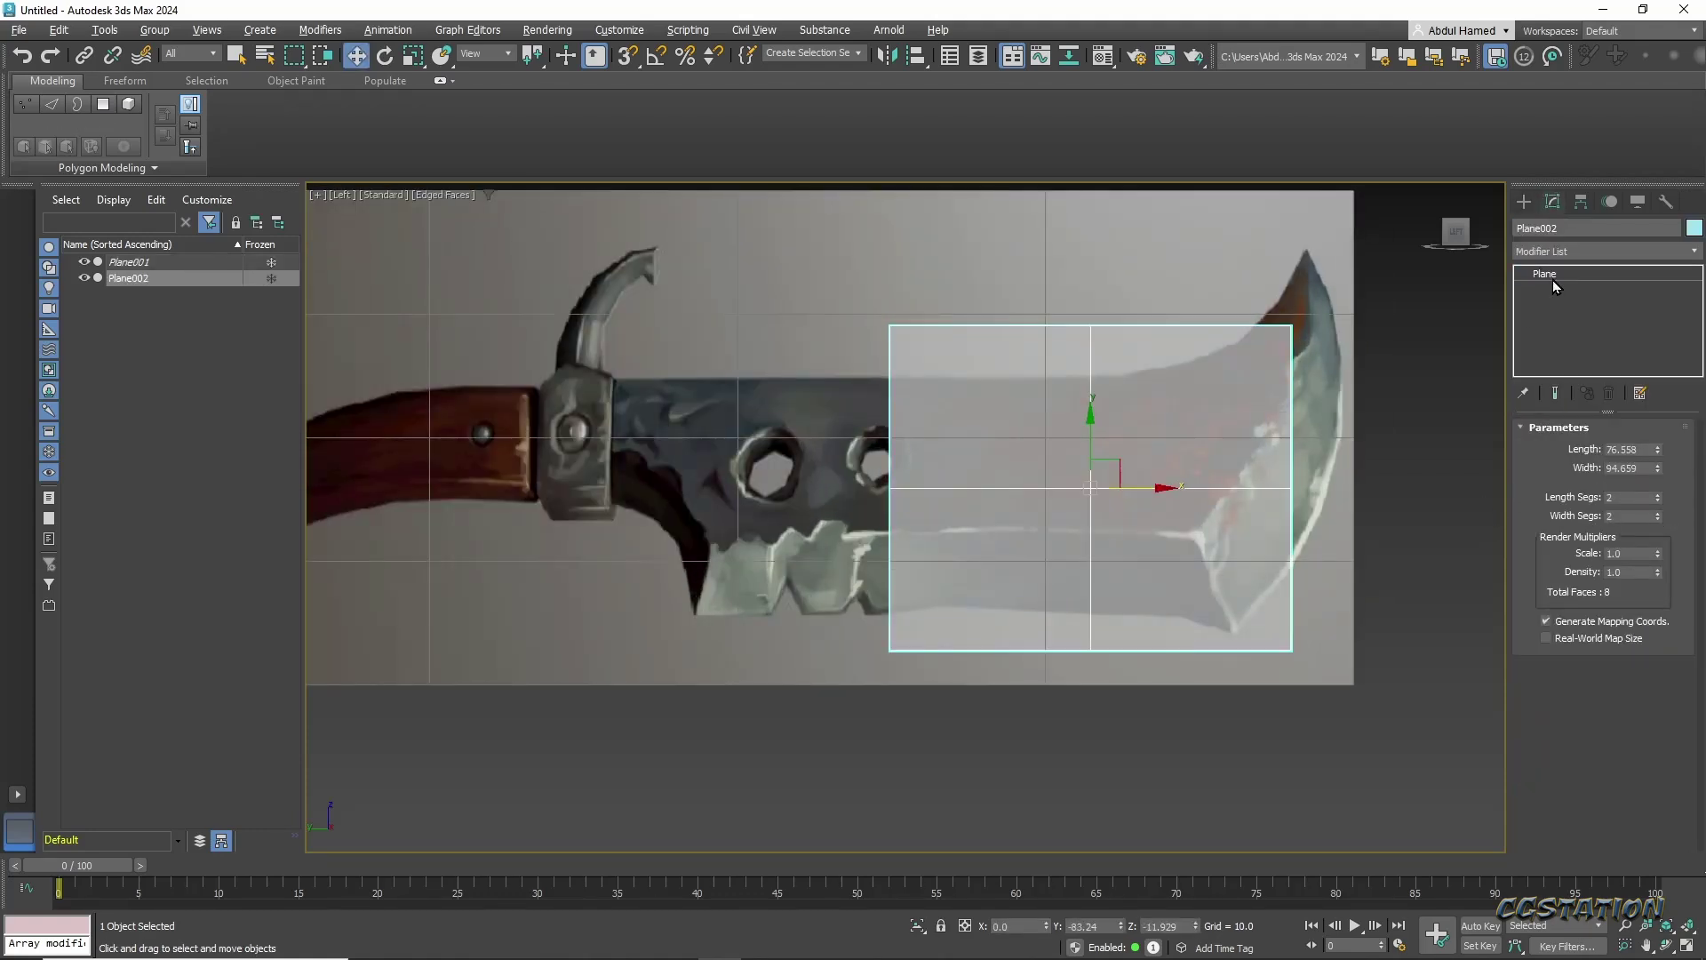
pyautogui.rightClick(1554, 280)
pyautogui.click(1649, 412)
pyautogui.press('1')
pyautogui.click(1290, 326)
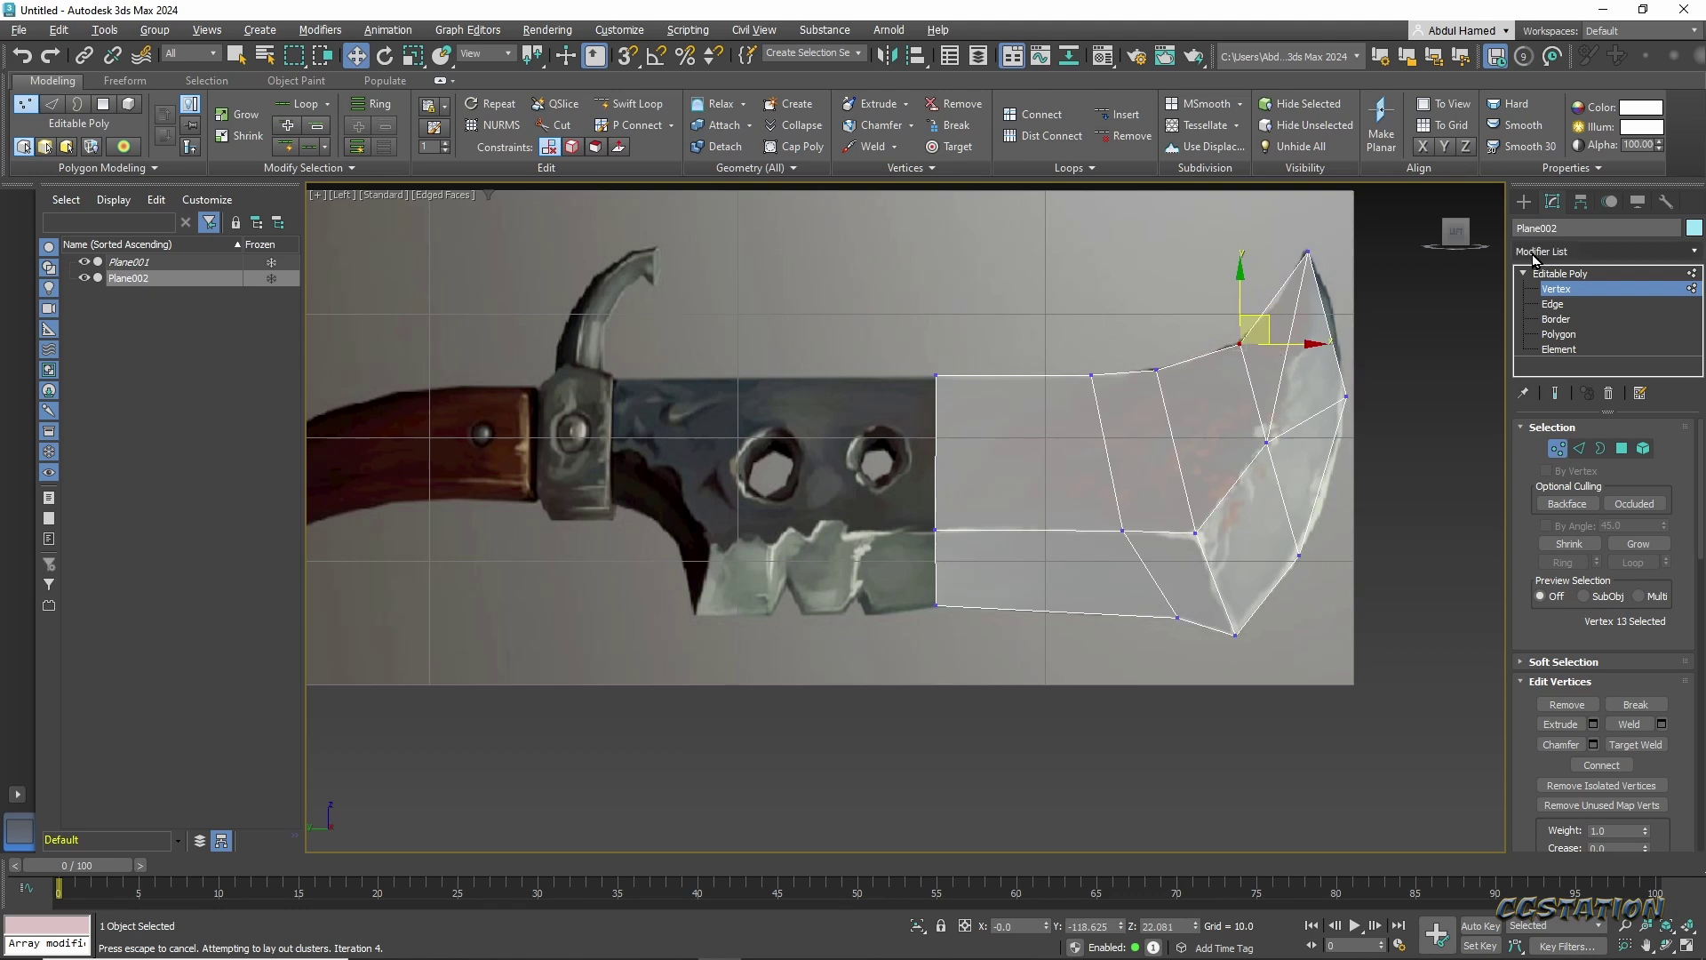
# Extend the mesh's left border toward the guard and drag its left vertices further back.
pyautogui.keyDown('shift'); pyautogui.moveTo(967, 577); pyautogui.dragTo(727, 578); pyautogui.keyUp('shift')
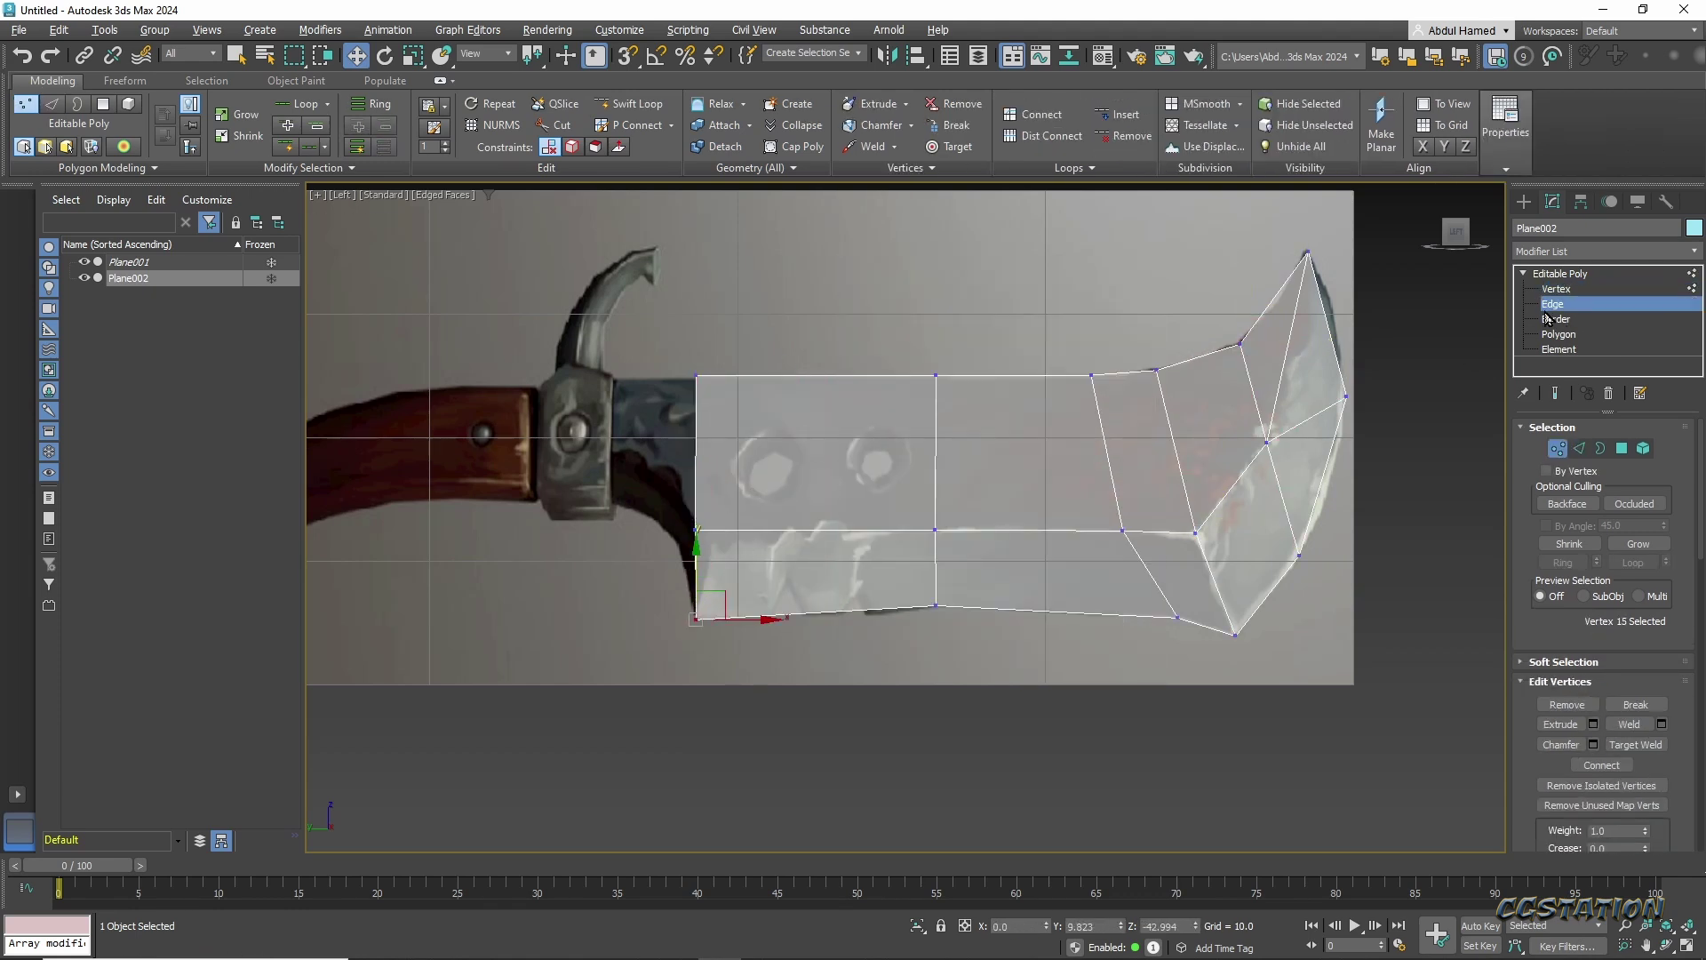
pyautogui.click(1556, 288)
pyautogui.moveTo(696, 471); pyautogui.dragTo(636, 415)
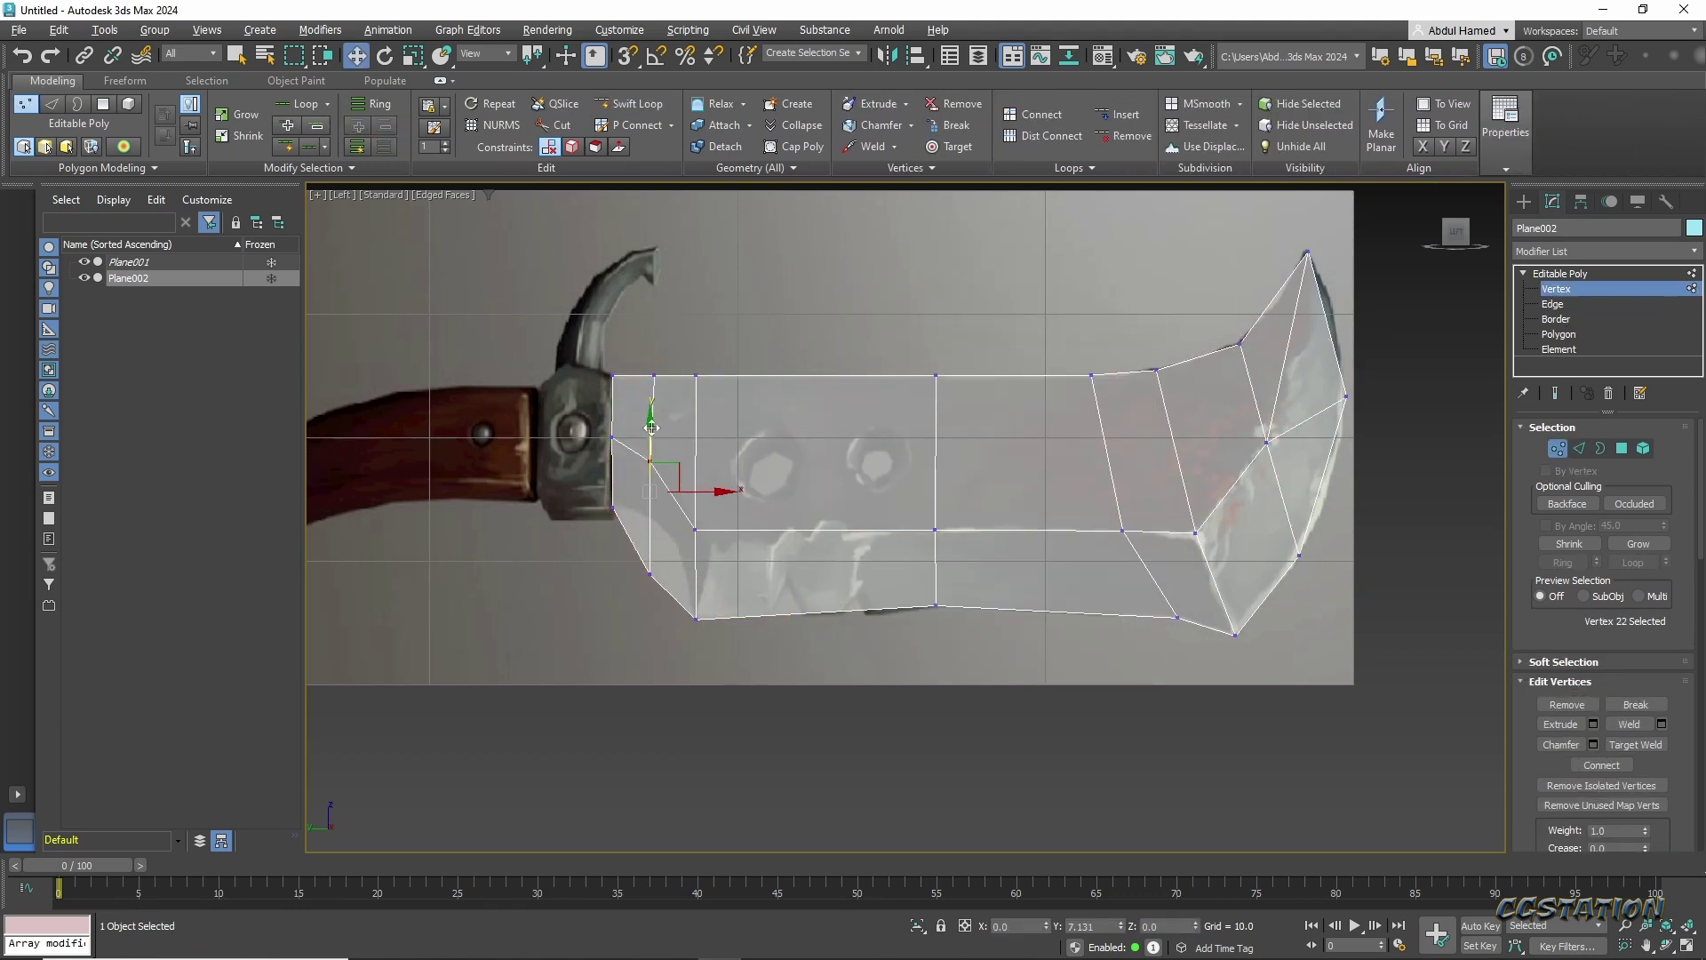
# Select an edge near the holes and bring up the scripting options for the octagon loops.
pyautogui.press('2')
pyautogui.click(1320, 415)
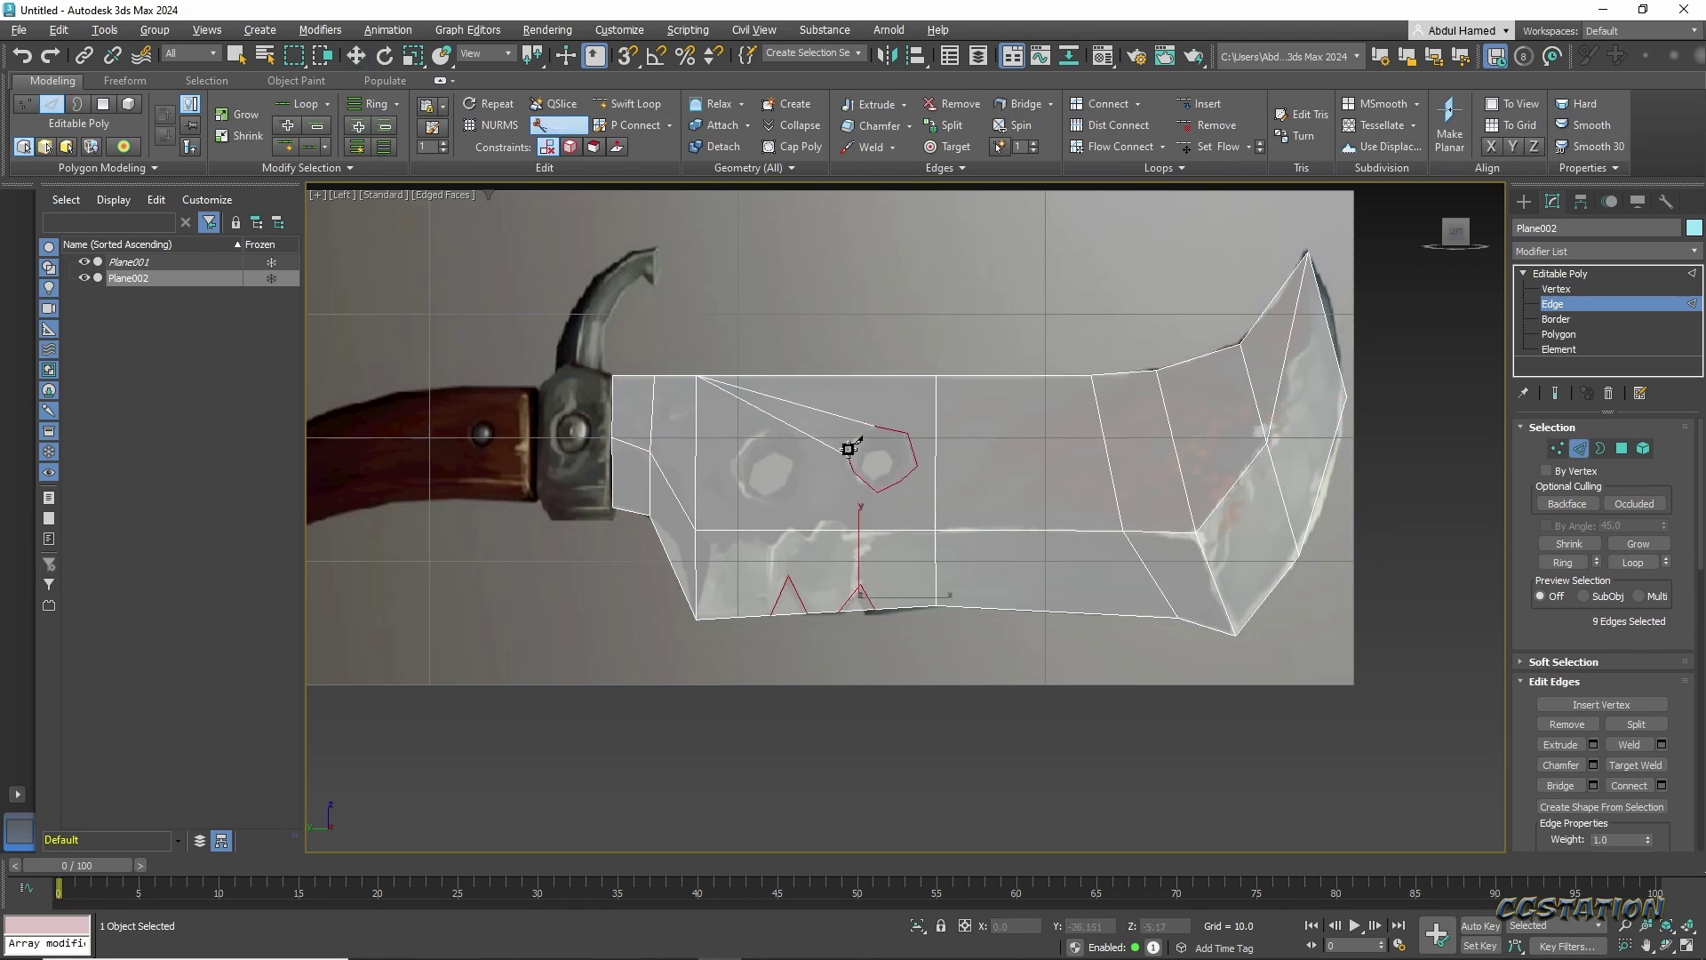
pyautogui.click(698, 30)
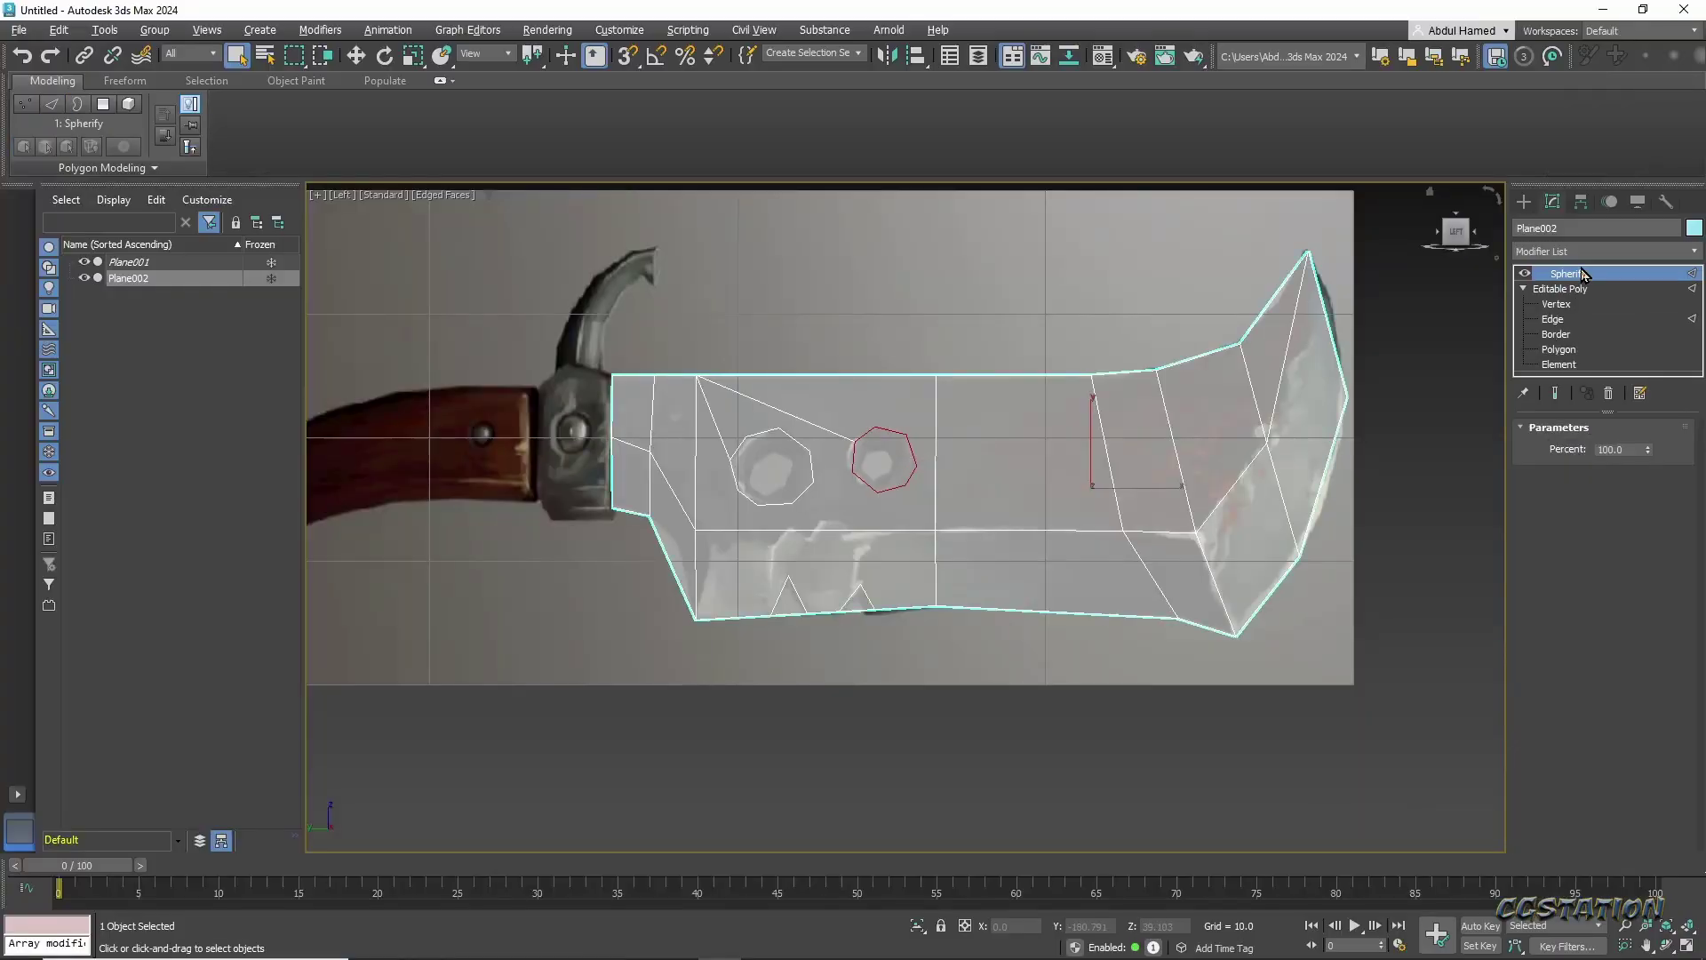
# Collapse the modifier and cut an edge from the hole outline to the blade's top corner.
pyautogui.click(1559, 289)
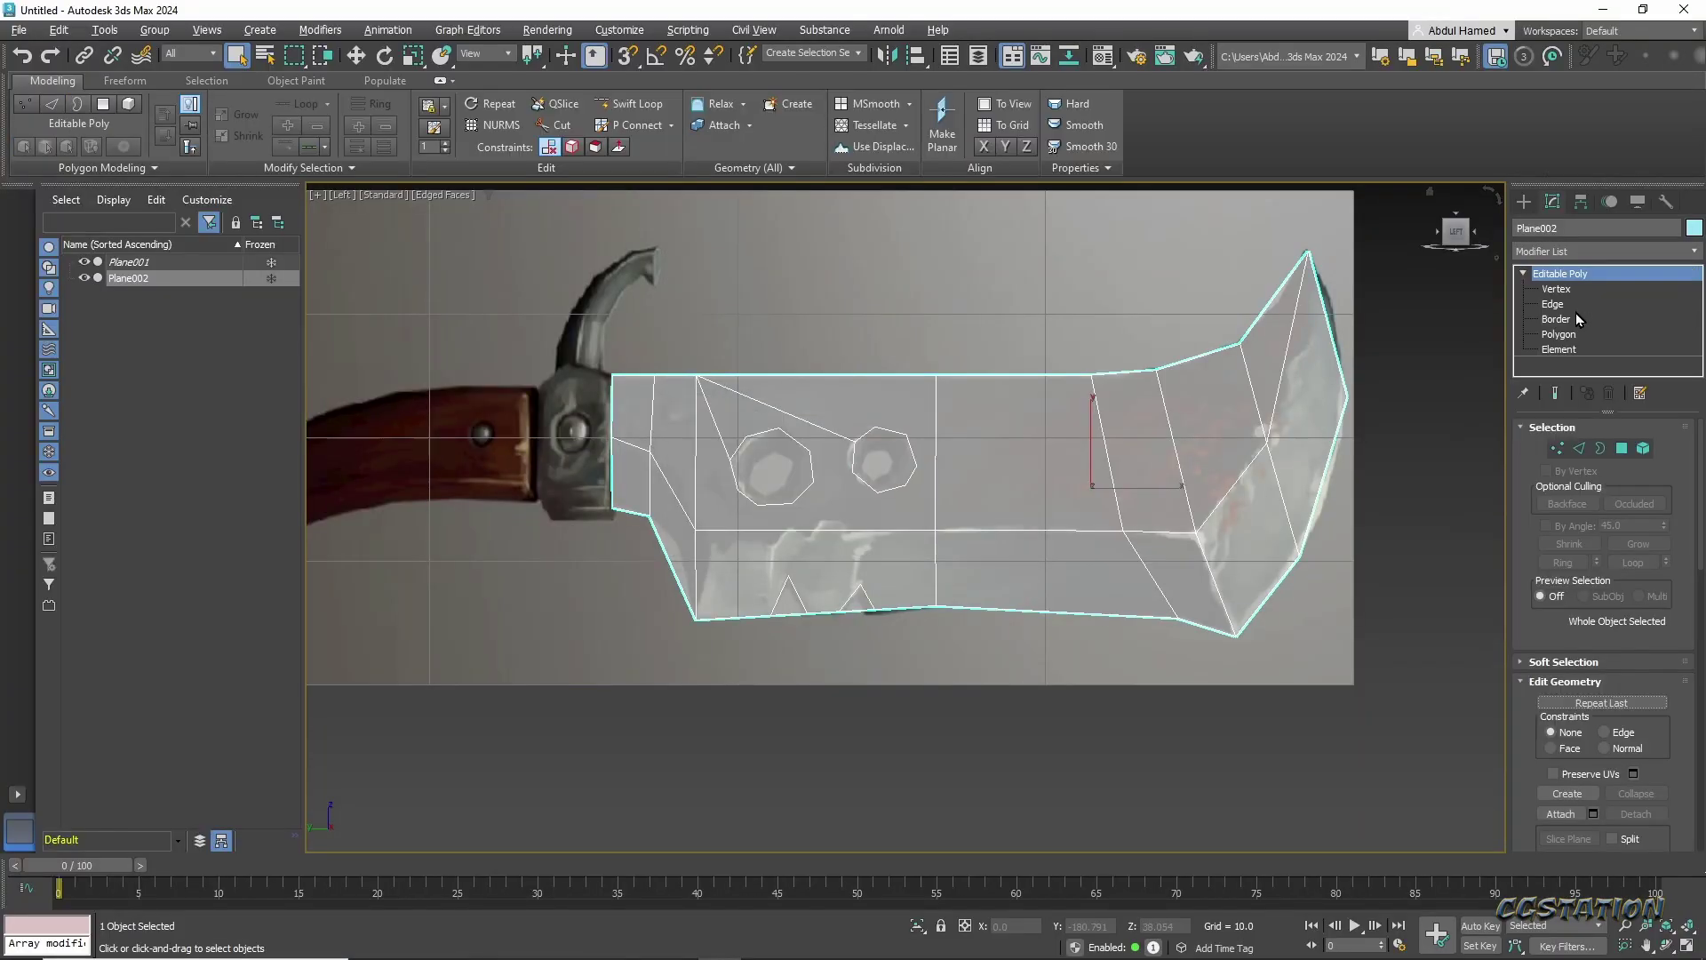
pyautogui.scroll(5, 802, 521)
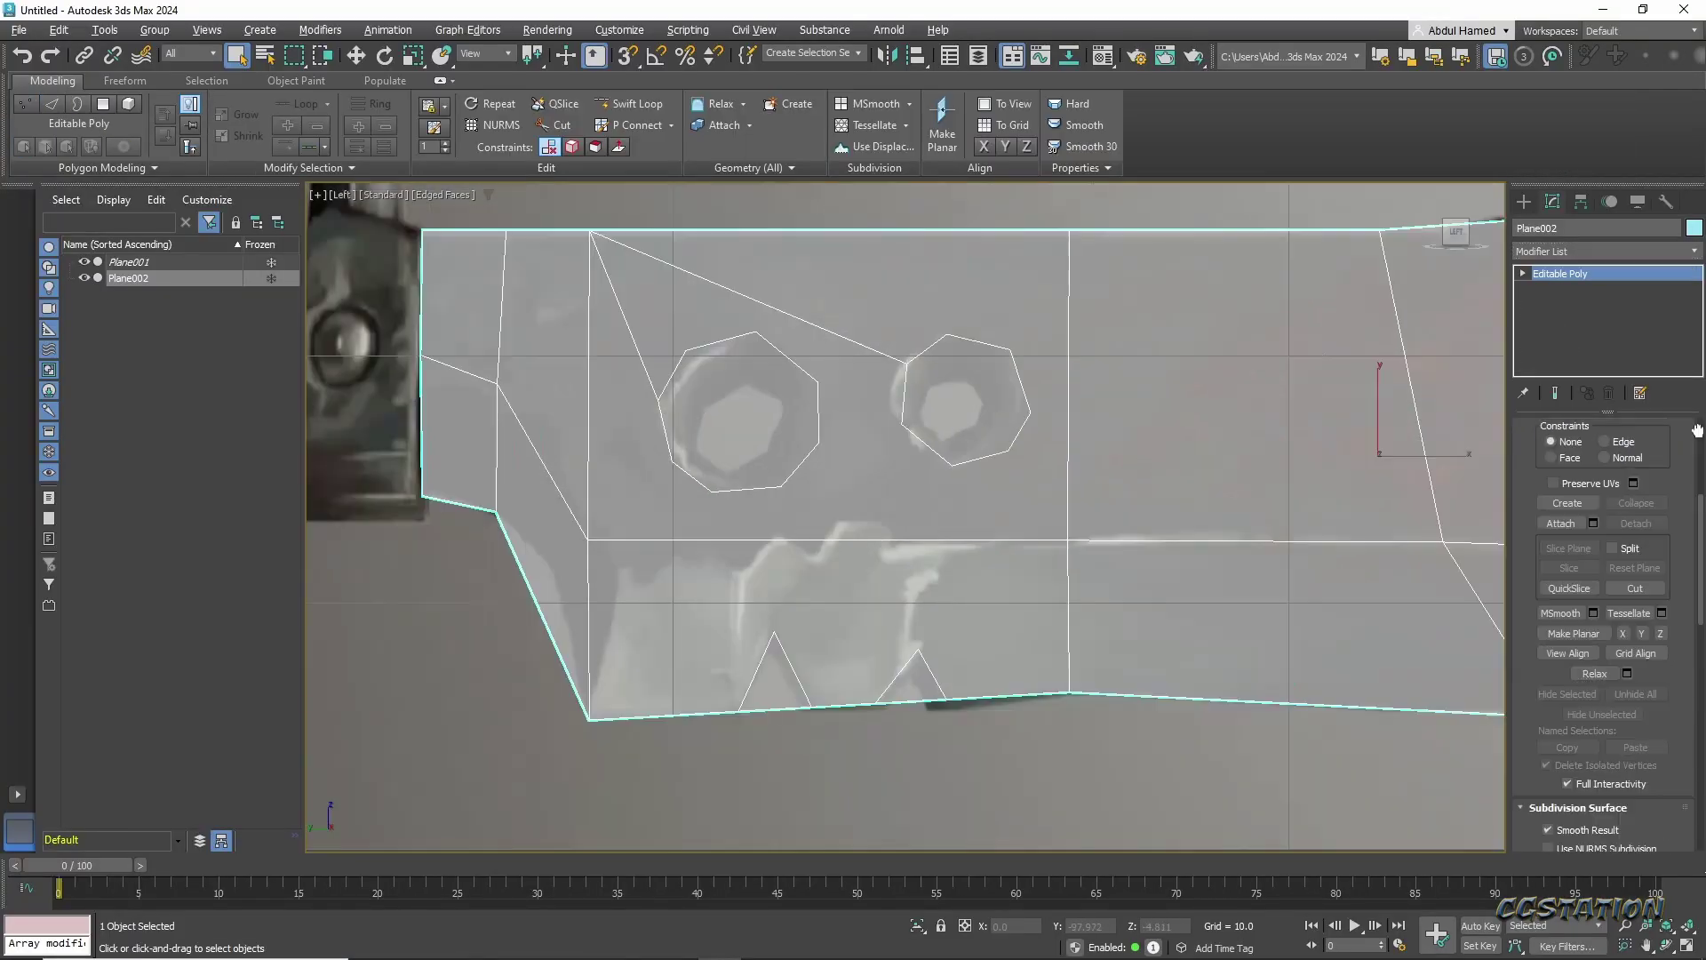
pyautogui.hotkey('alt', 'c')
pyautogui.moveTo(1048, 432); pyautogui.dragTo(1066, 485, button='middle')
pyautogui.click(1088, 283)
pyautogui.click(1030, 402)
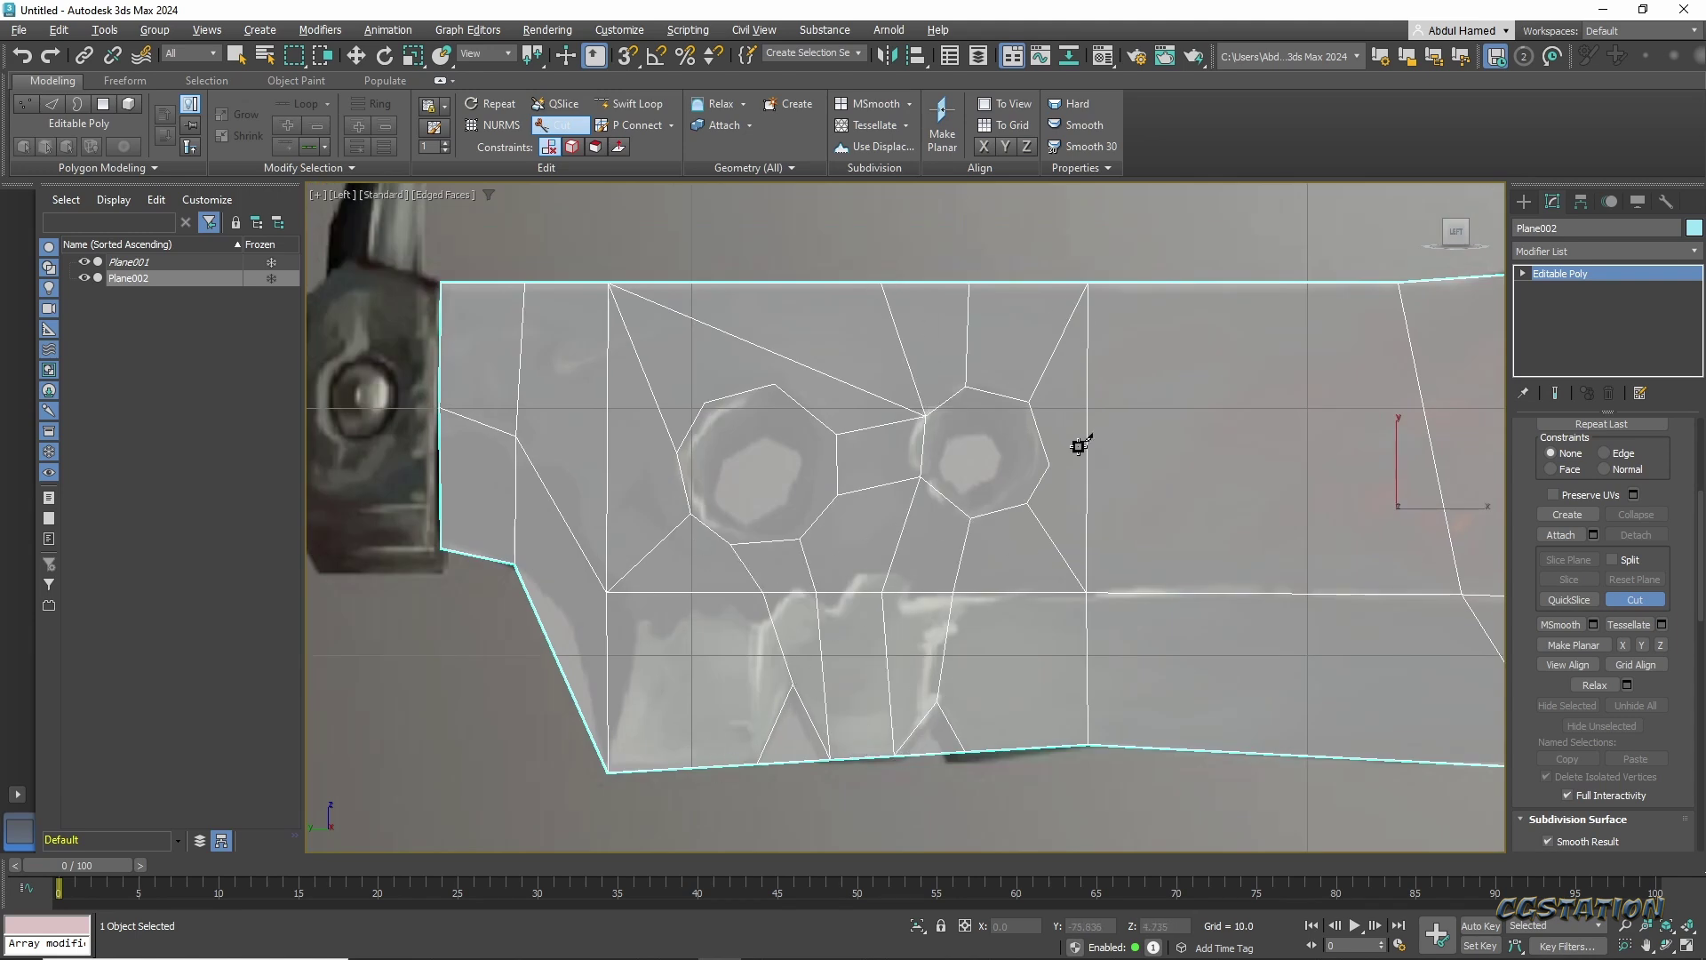
pyautogui.press('2')
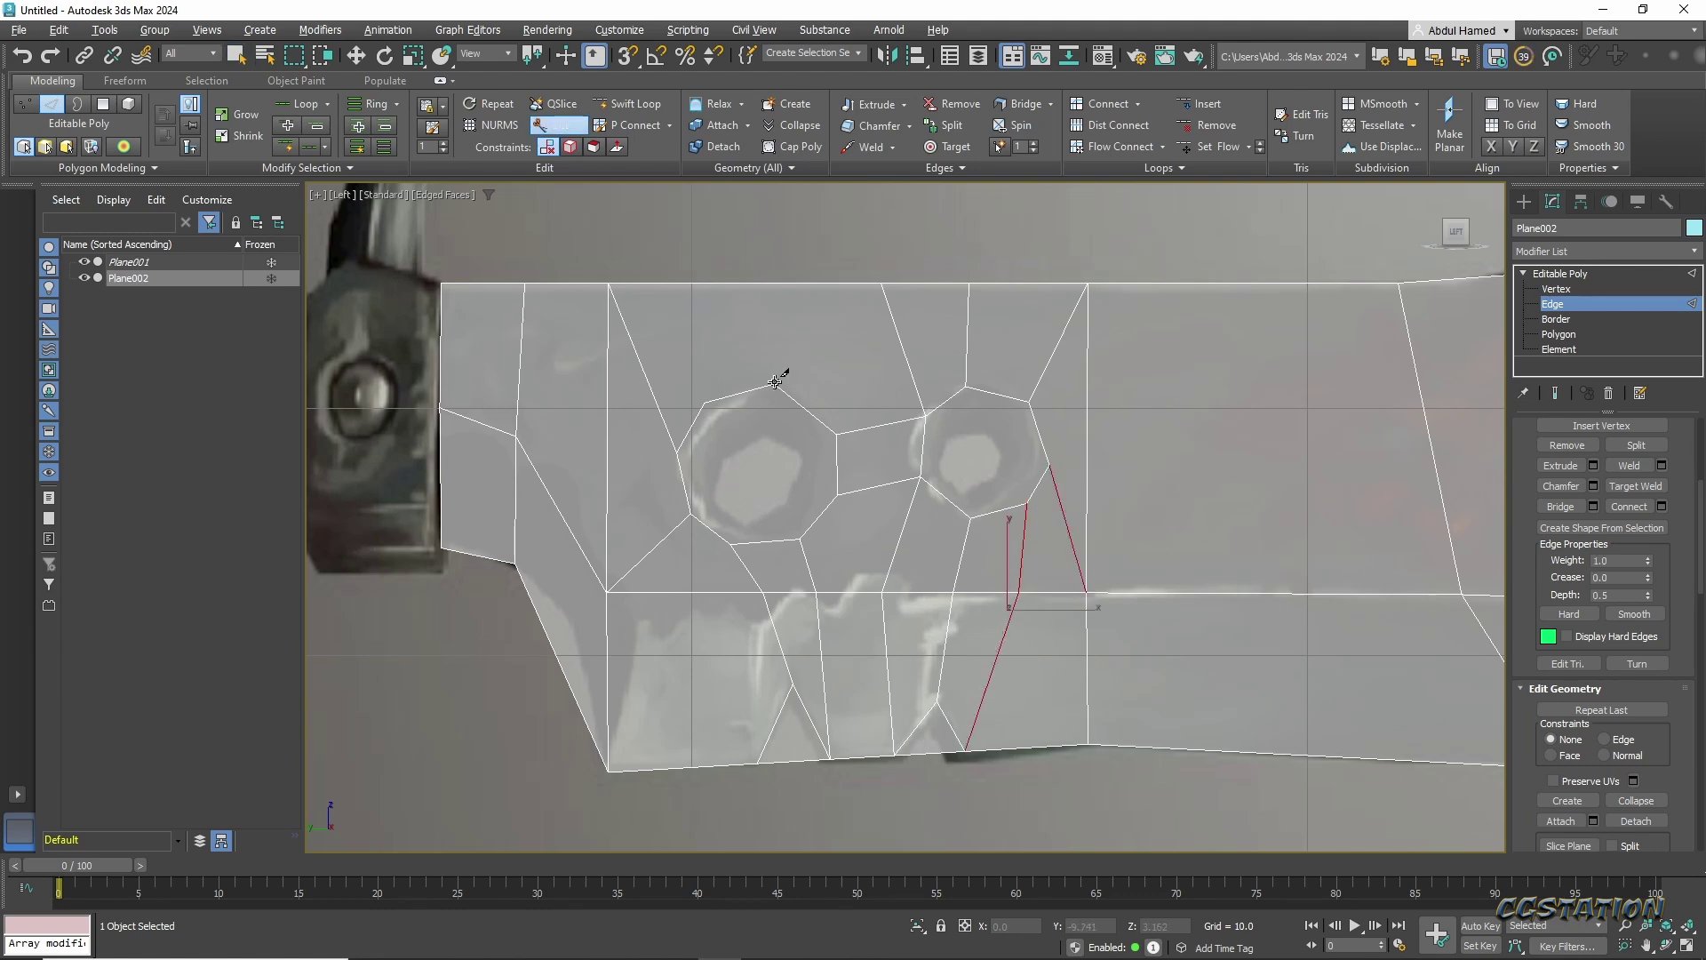
# Delete the notch triangles from the blade's lower edge.
pyautogui.moveTo(699, 280); pyautogui.dragTo(820, 258, button='middle')
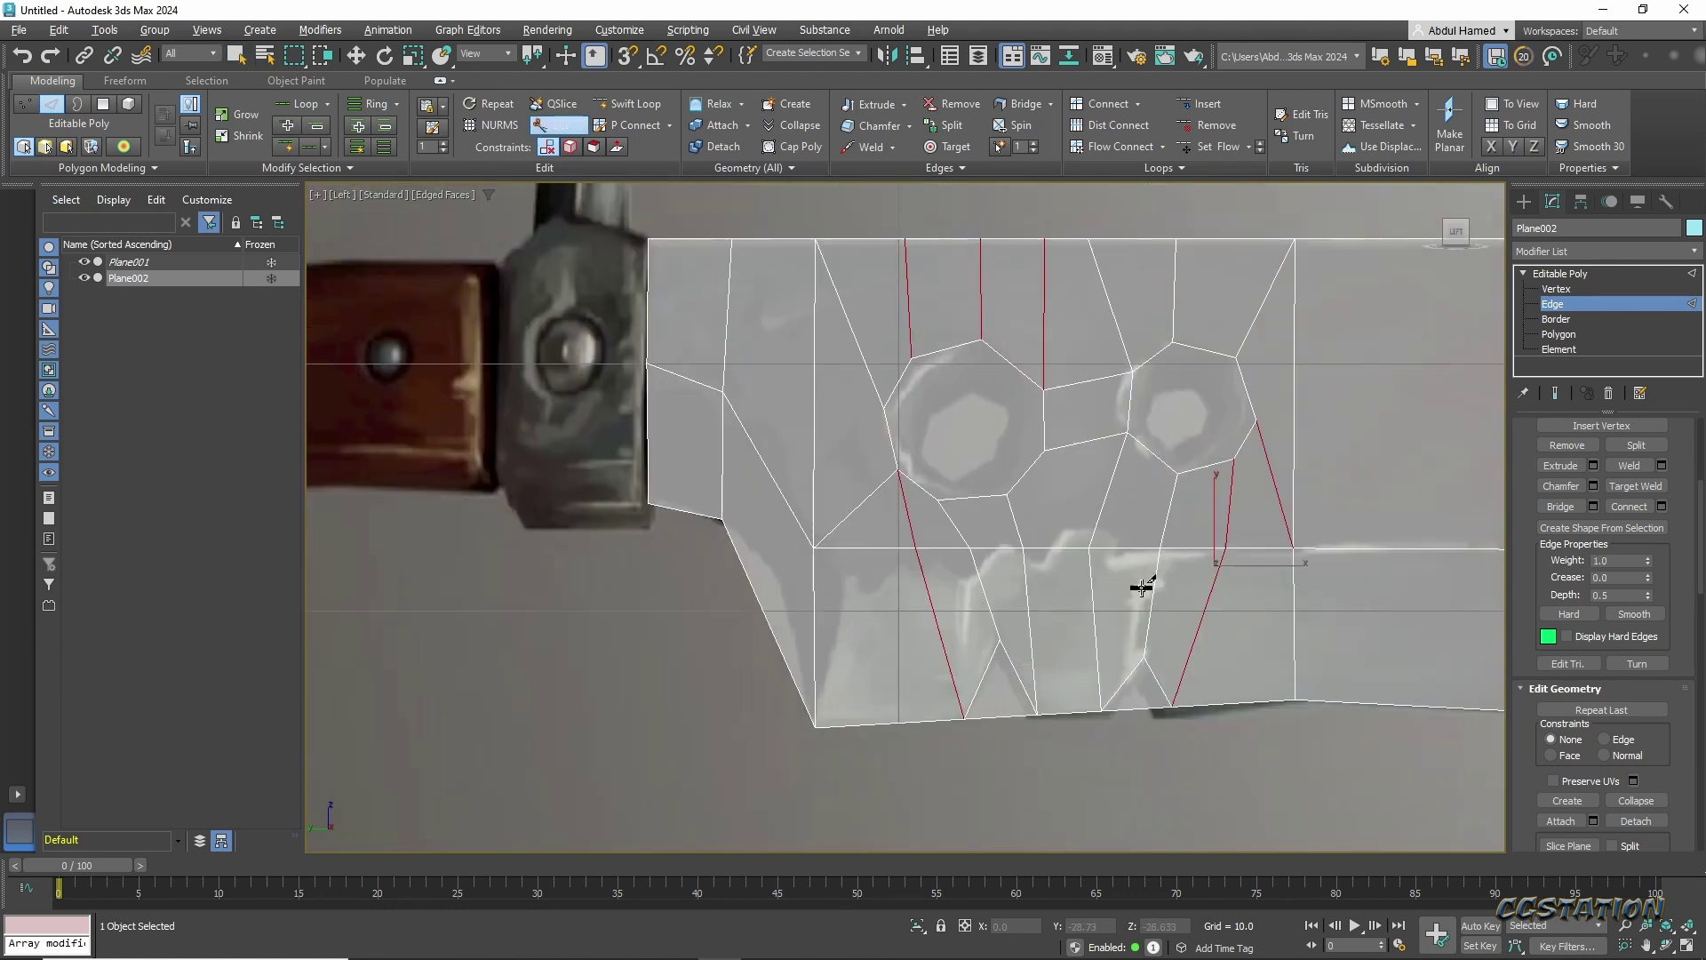
pyautogui.moveTo(1135, 579); pyautogui.dragTo(876, 808, button='middle')
pyautogui.press('4')
pyautogui.press('Delete')
pyautogui.moveTo(992, 650); pyautogui.dragTo(935, 678, button='middle')
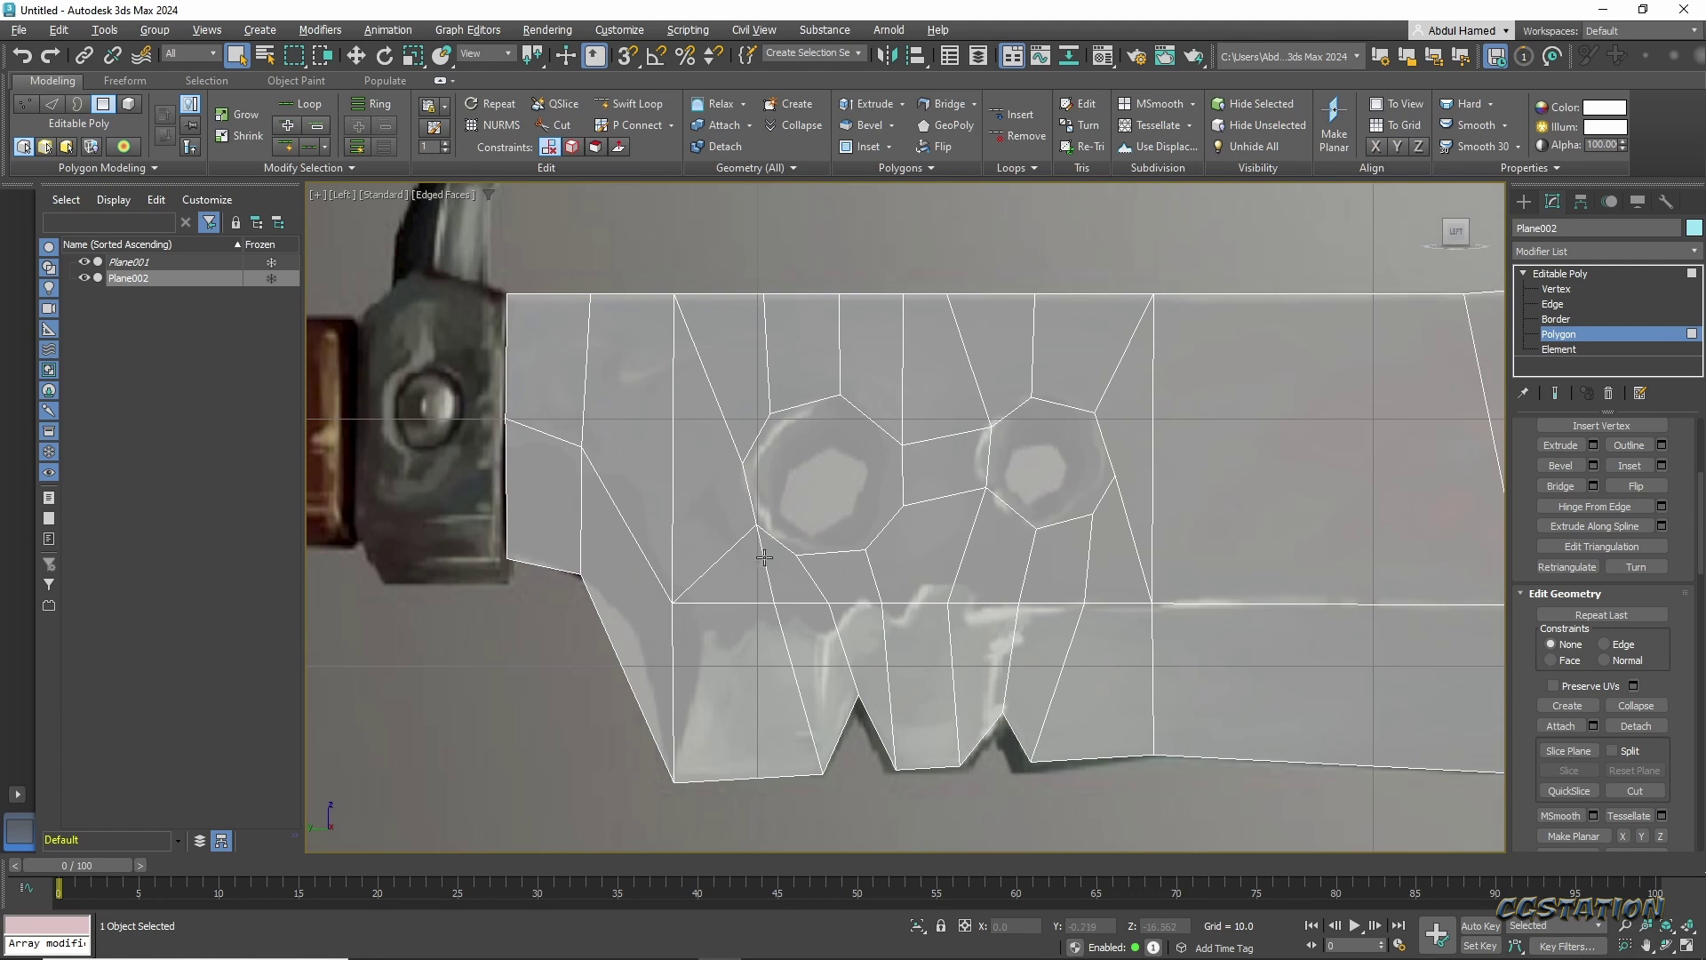
# Select and adjust the vertices near the blade tip.
pyautogui.press('1')
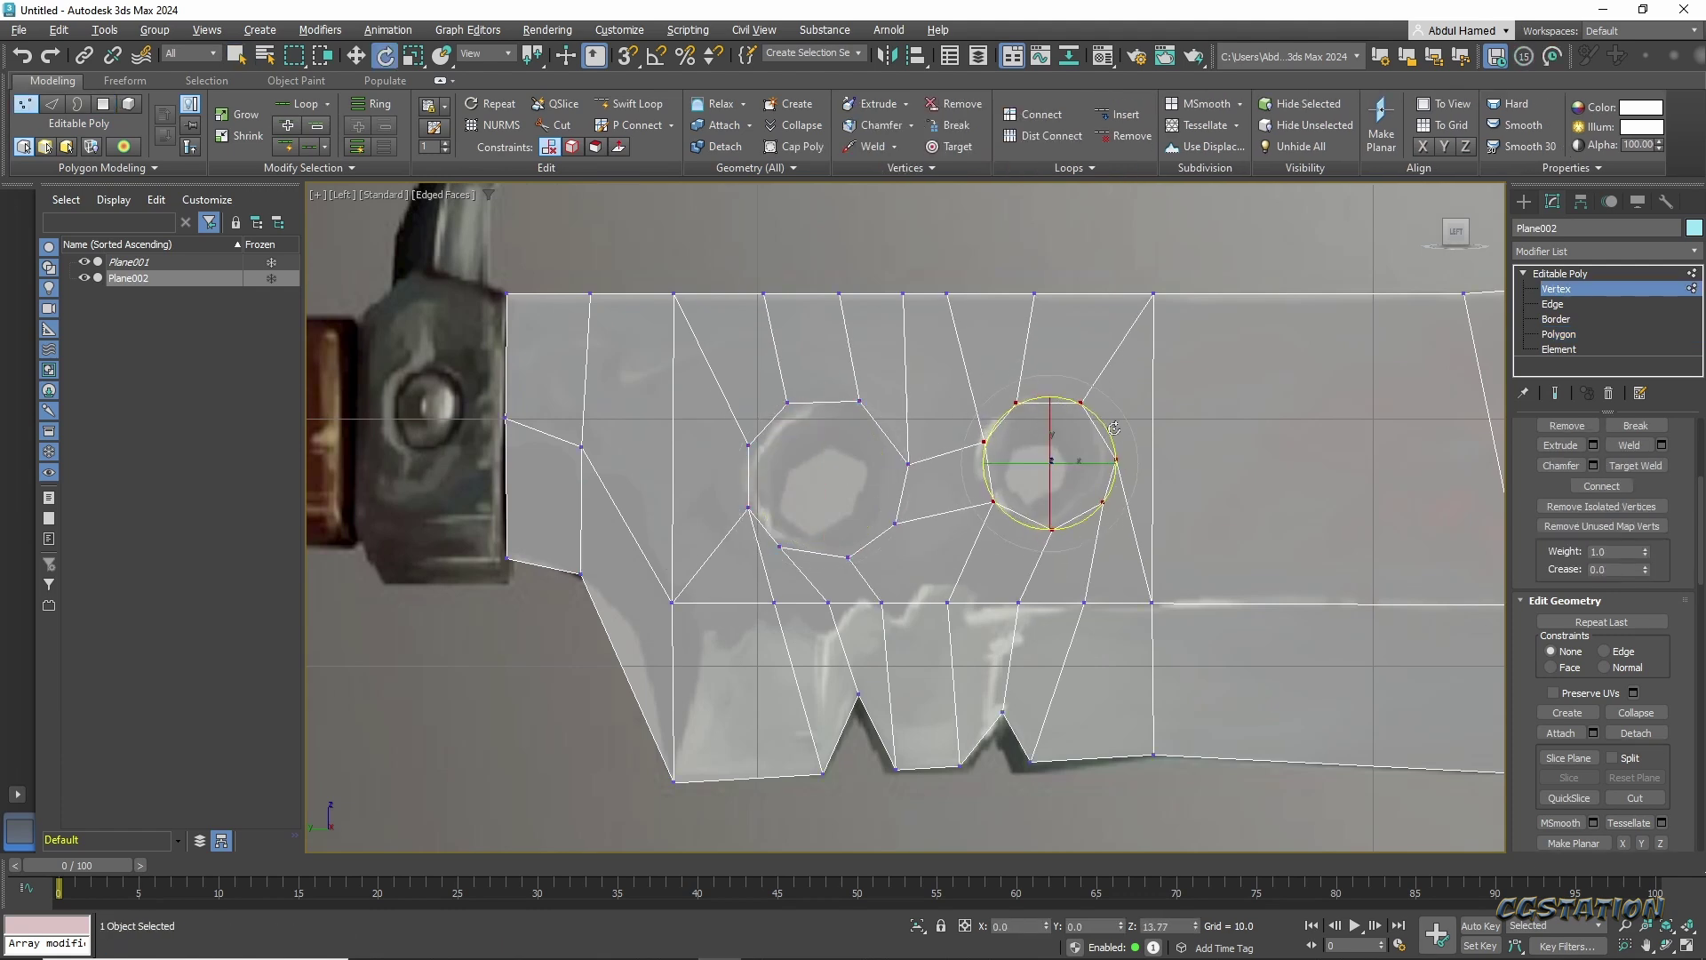
pyautogui.scroll(-5, 1114, 428)
pyautogui.moveTo(788, 578); pyautogui.dragTo(894, 576, button='middle')
pyautogui.scroll(2, 1216, 495)
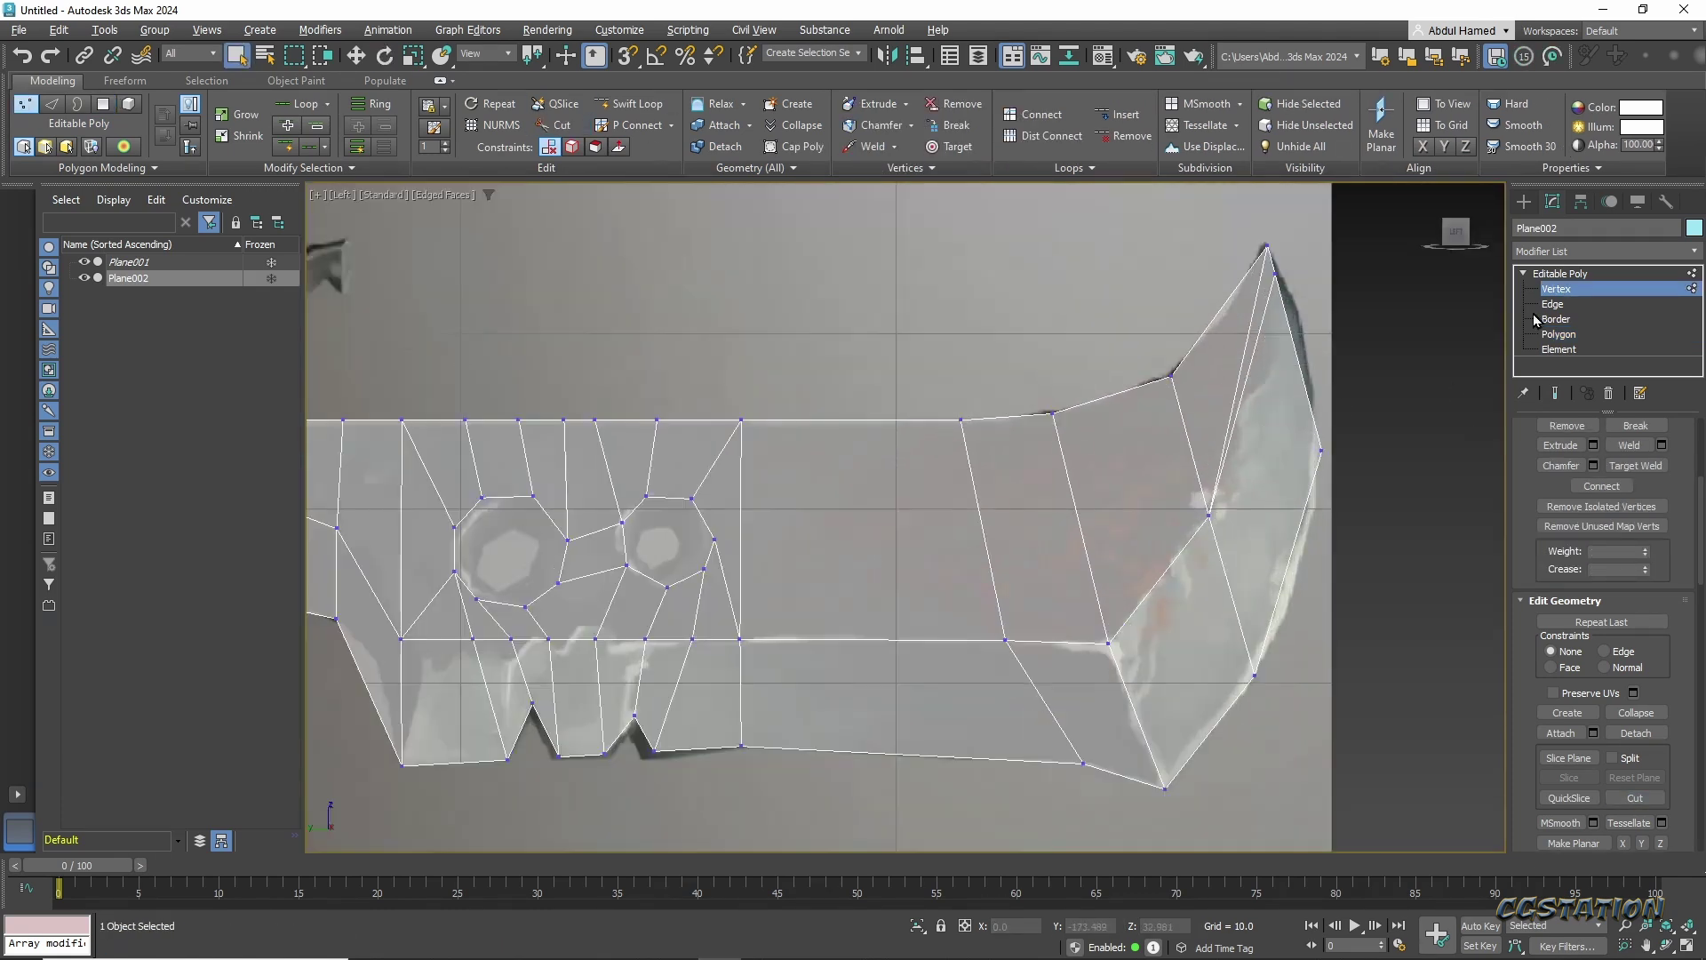
pyautogui.press('w')
pyautogui.click(1258, 580)
pyautogui.moveTo(1309, 344); pyautogui.dragTo(1297, 438, button='middle')
pyautogui.click(1239, 329)
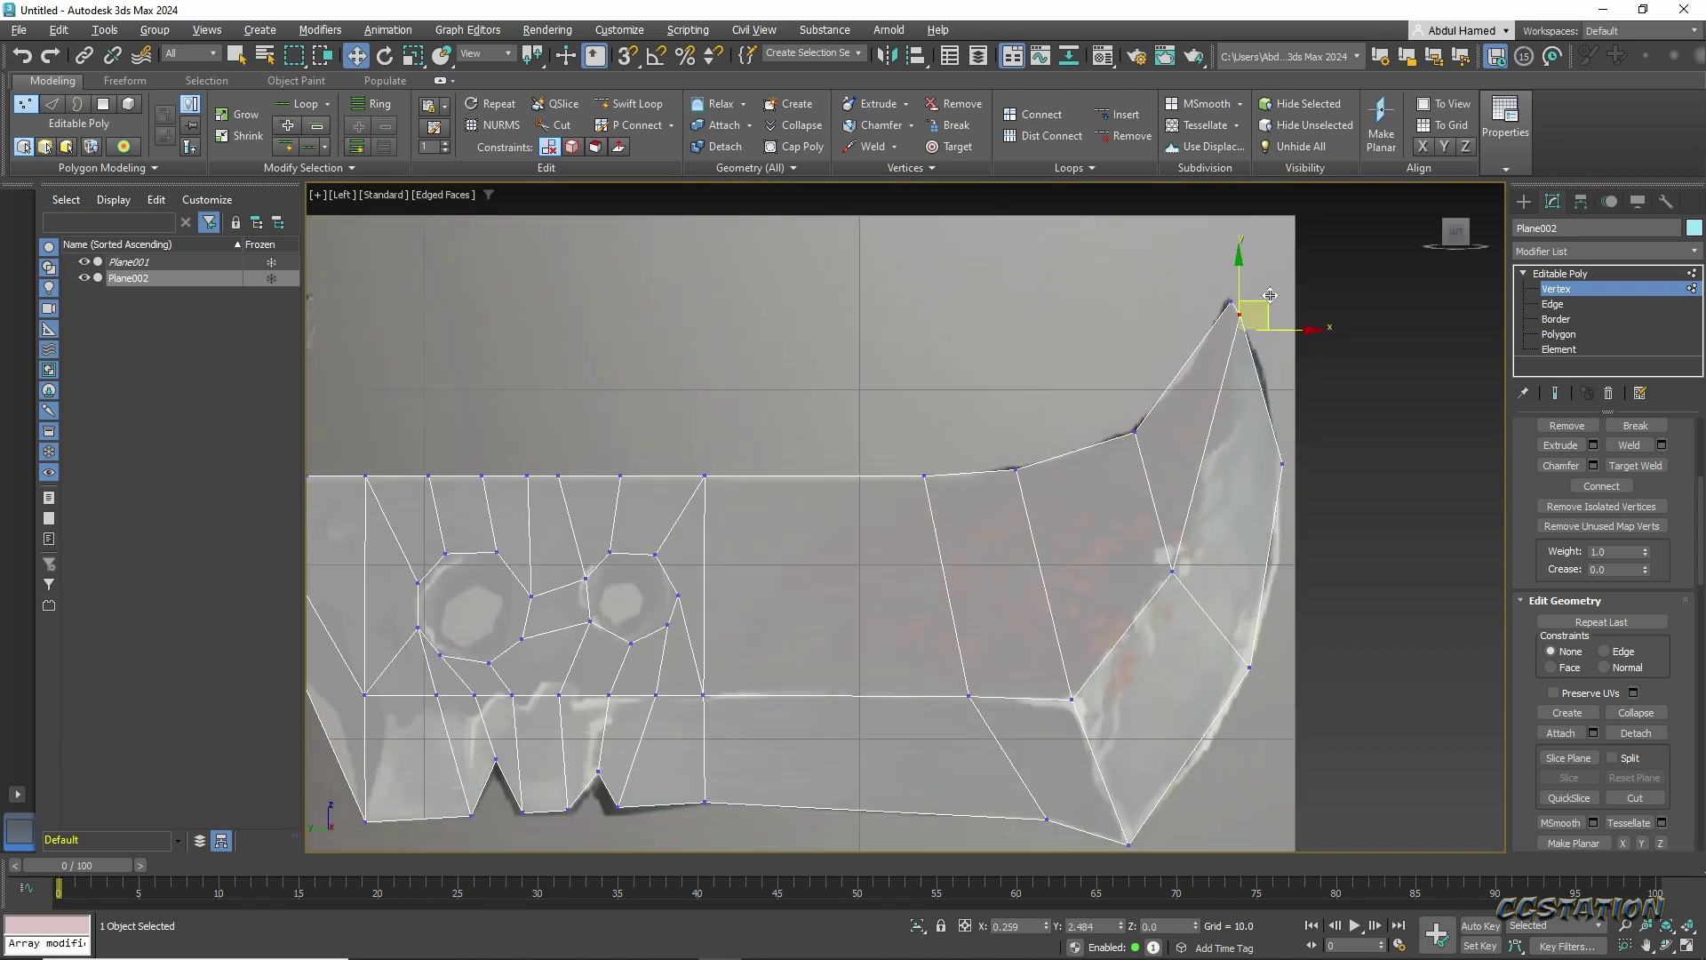
pyautogui.scroll(3, 716, 808)
pyautogui.scroll(-2, 869, 610)
pyautogui.scroll(-2, 869, 610)
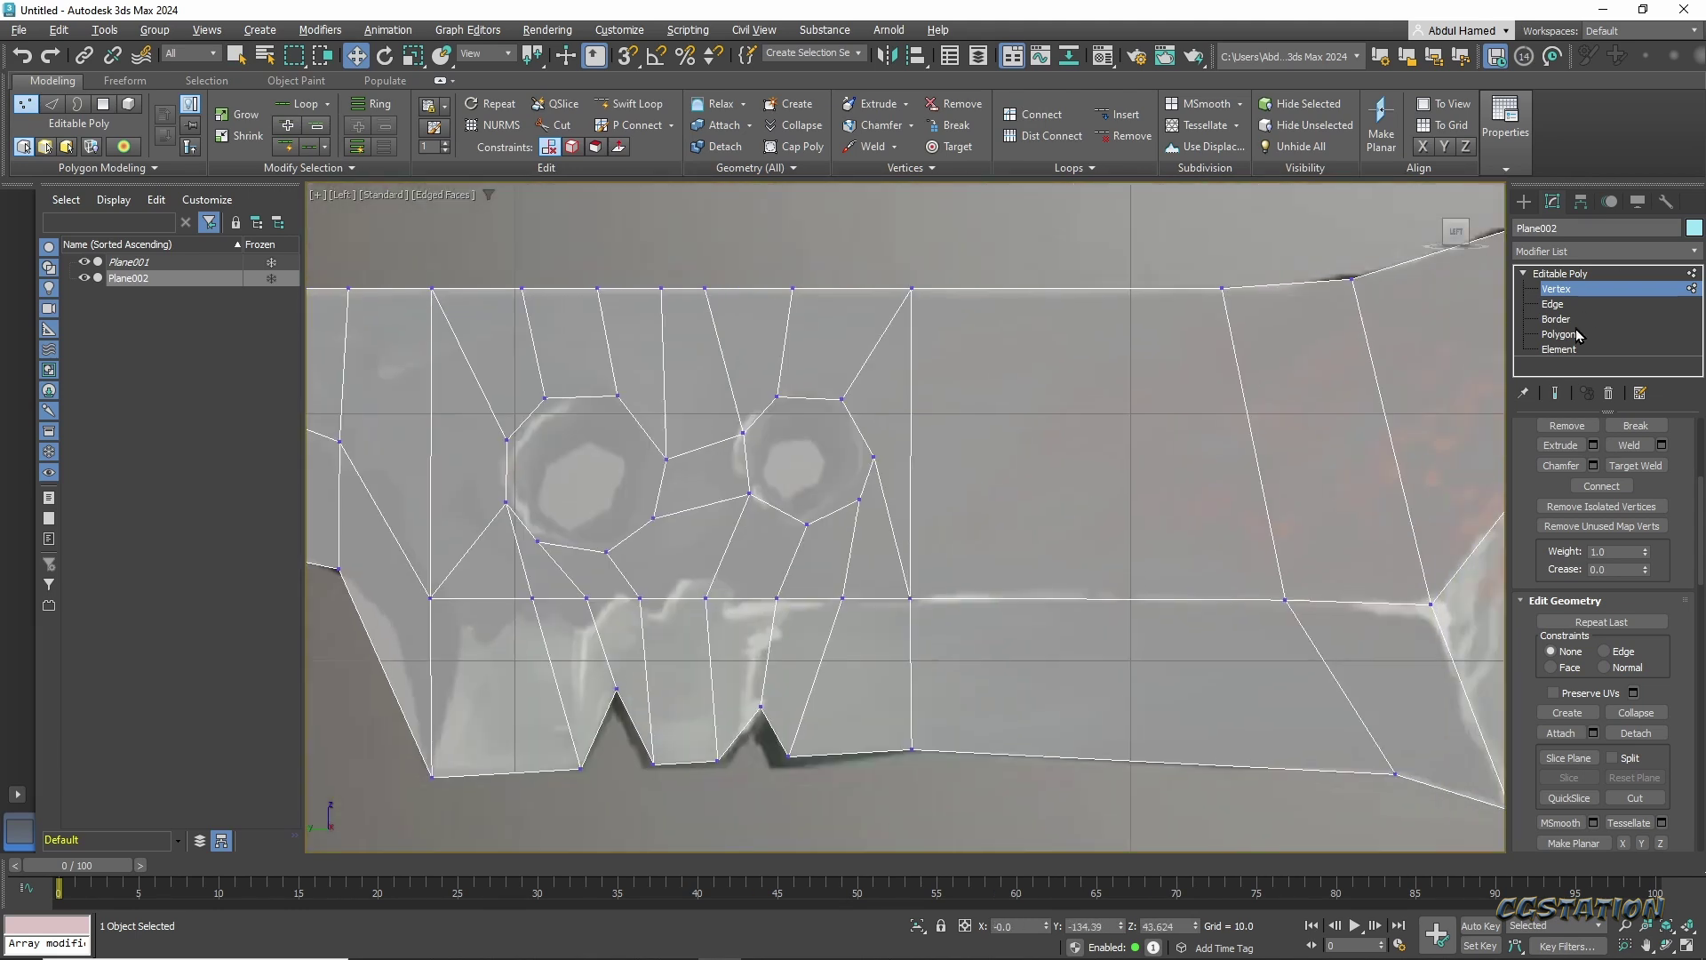
pyautogui.scroll(1, 985, 569)
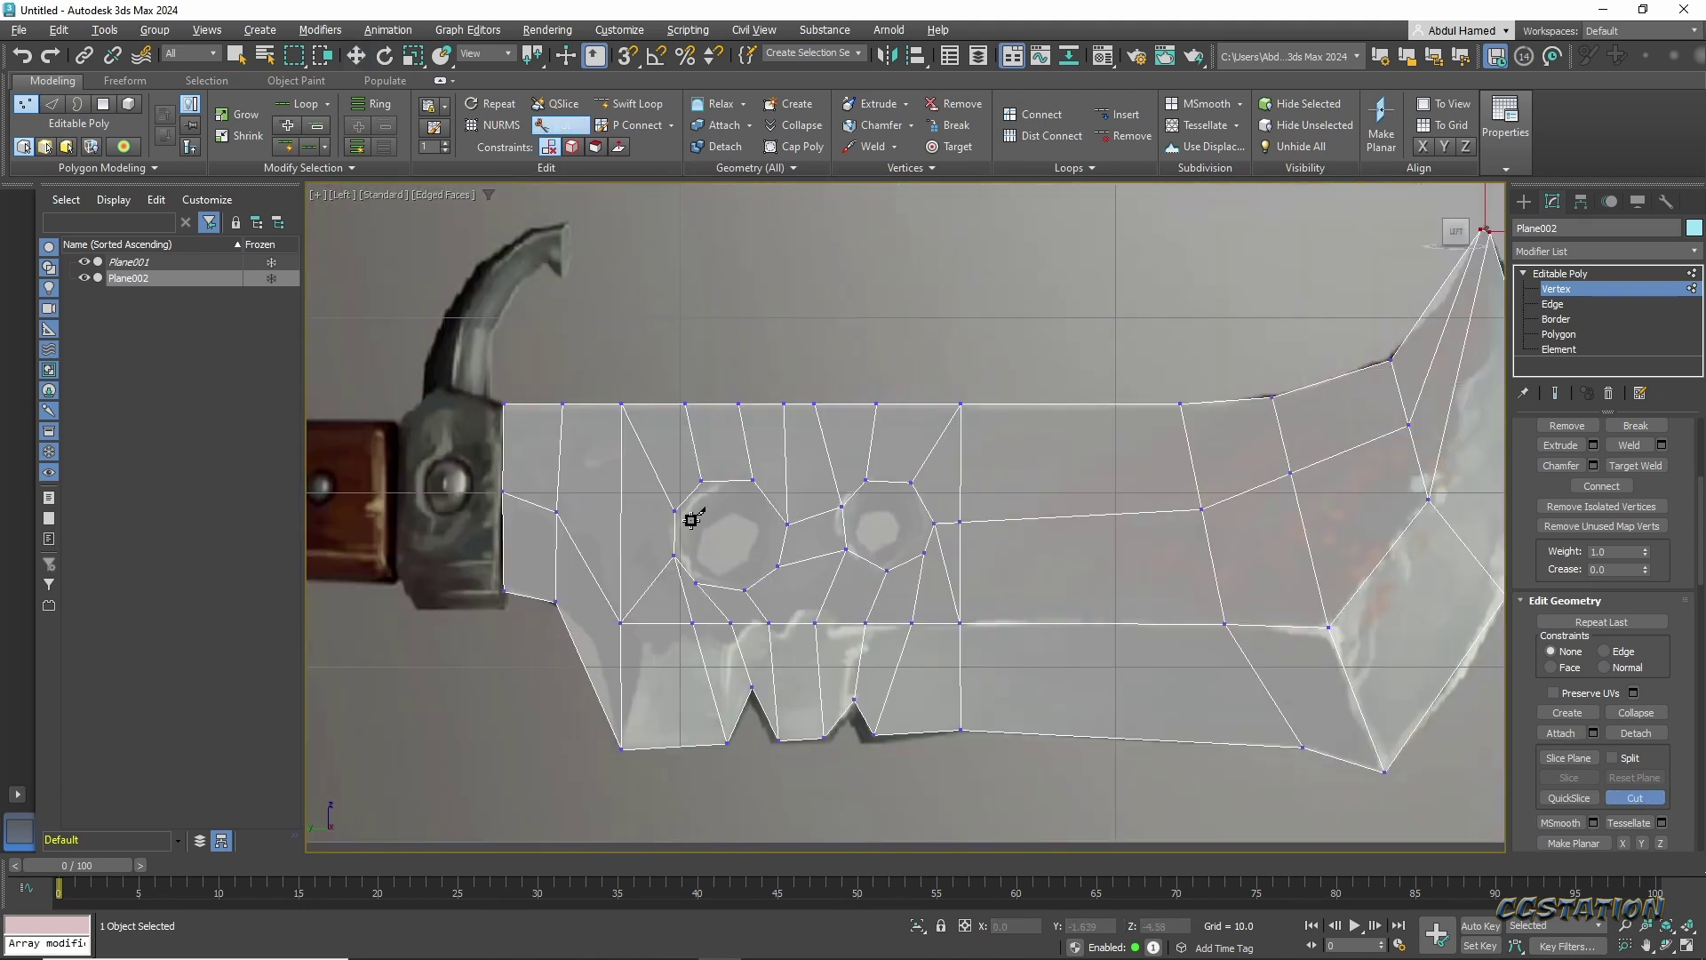
pyautogui.scroll(-2, 694, 518)
pyautogui.scroll(-1, 1002, 530)
pyautogui.scroll(-2, 904, 580)
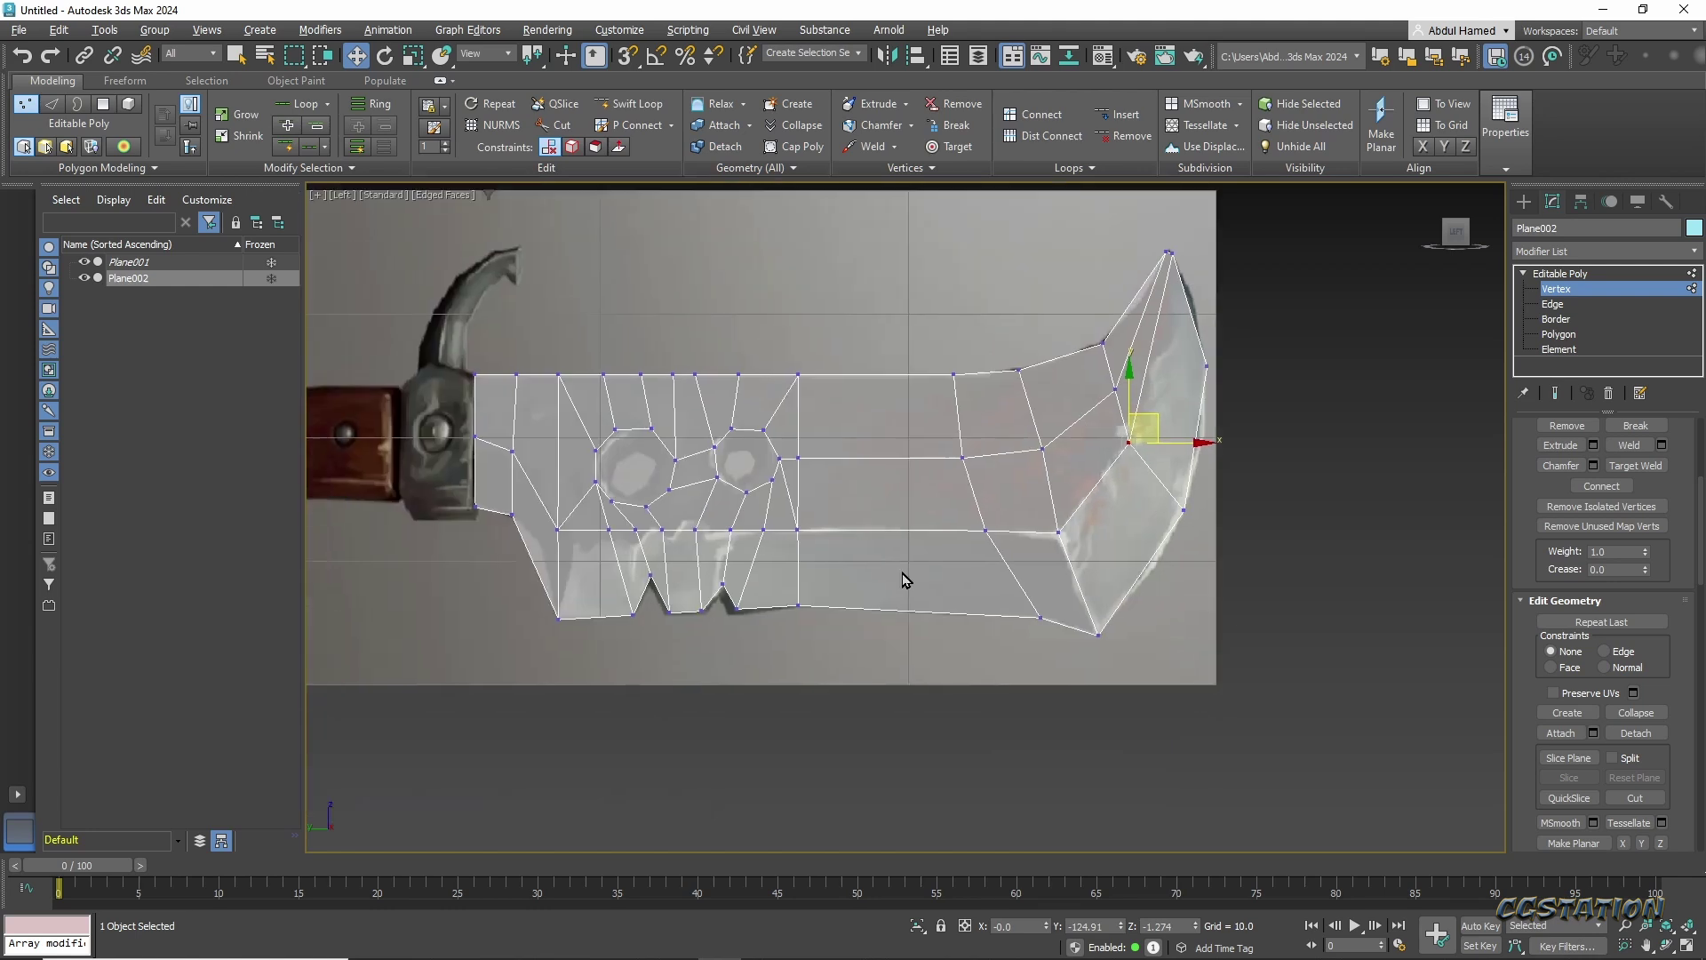
pyautogui.scroll(3, 710, 589)
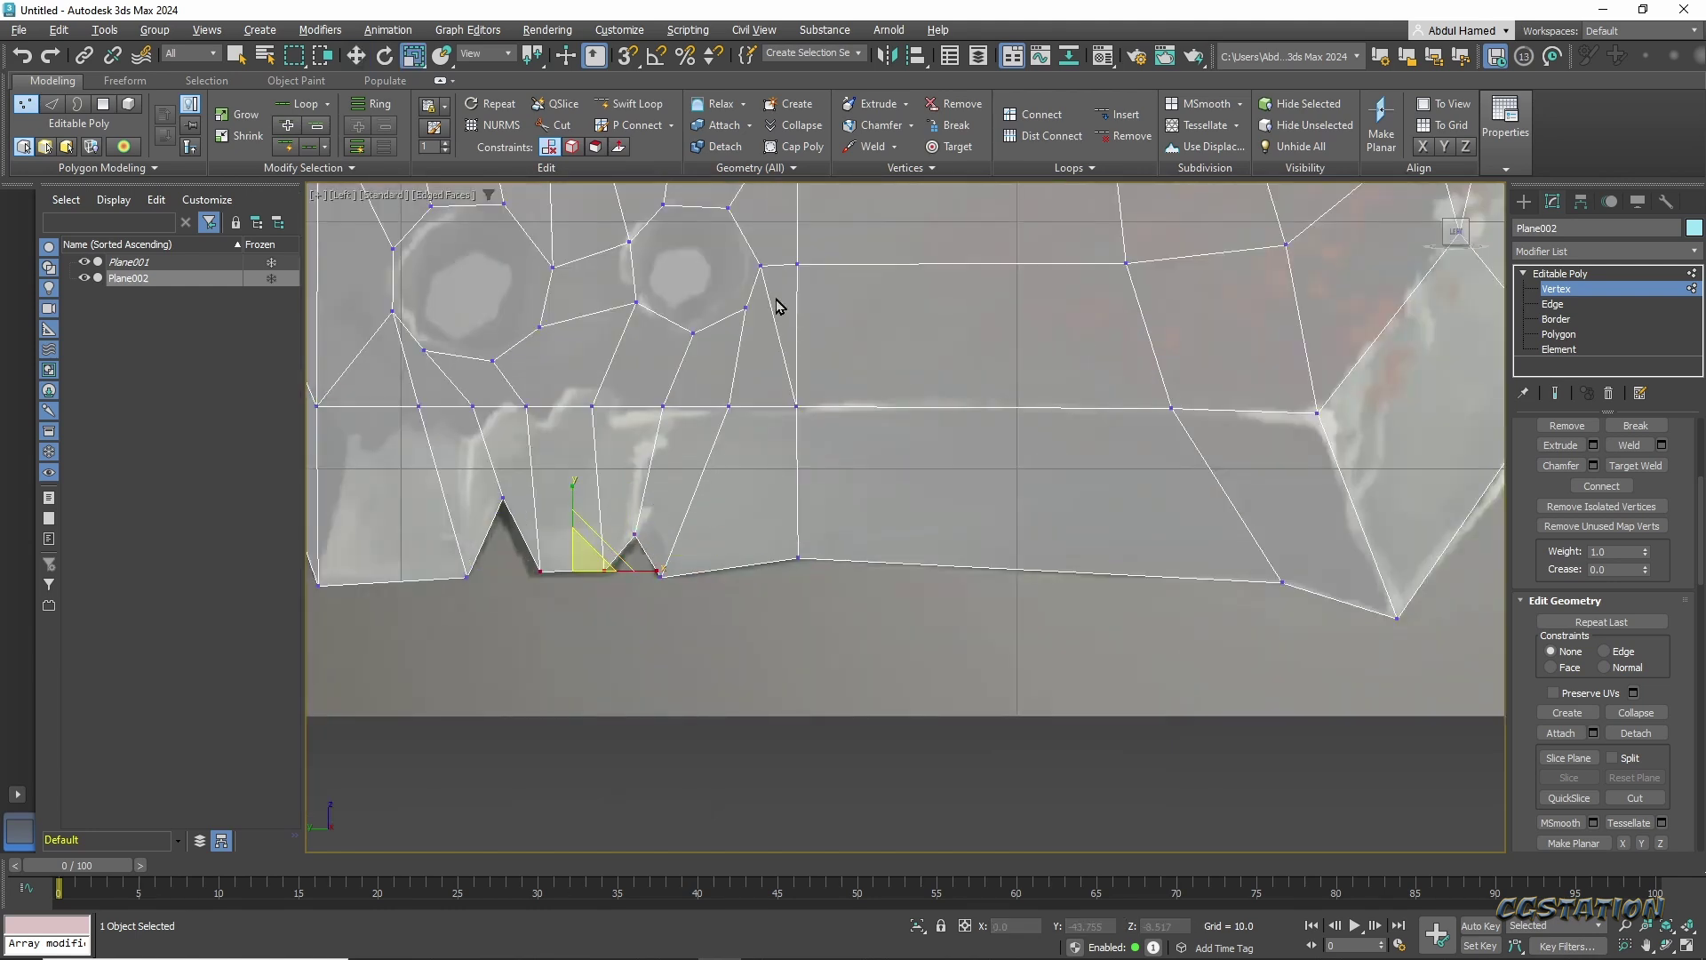
# Pan toward the holes, switching from edge back to vertex editing.
pyautogui.moveTo(776, 305); pyautogui.dragTo(878, 418, button='middle')
pyautogui.click(1594, 304)
pyautogui.moveTo(1160, 510); pyautogui.dragTo(1251, 568, button='middle')
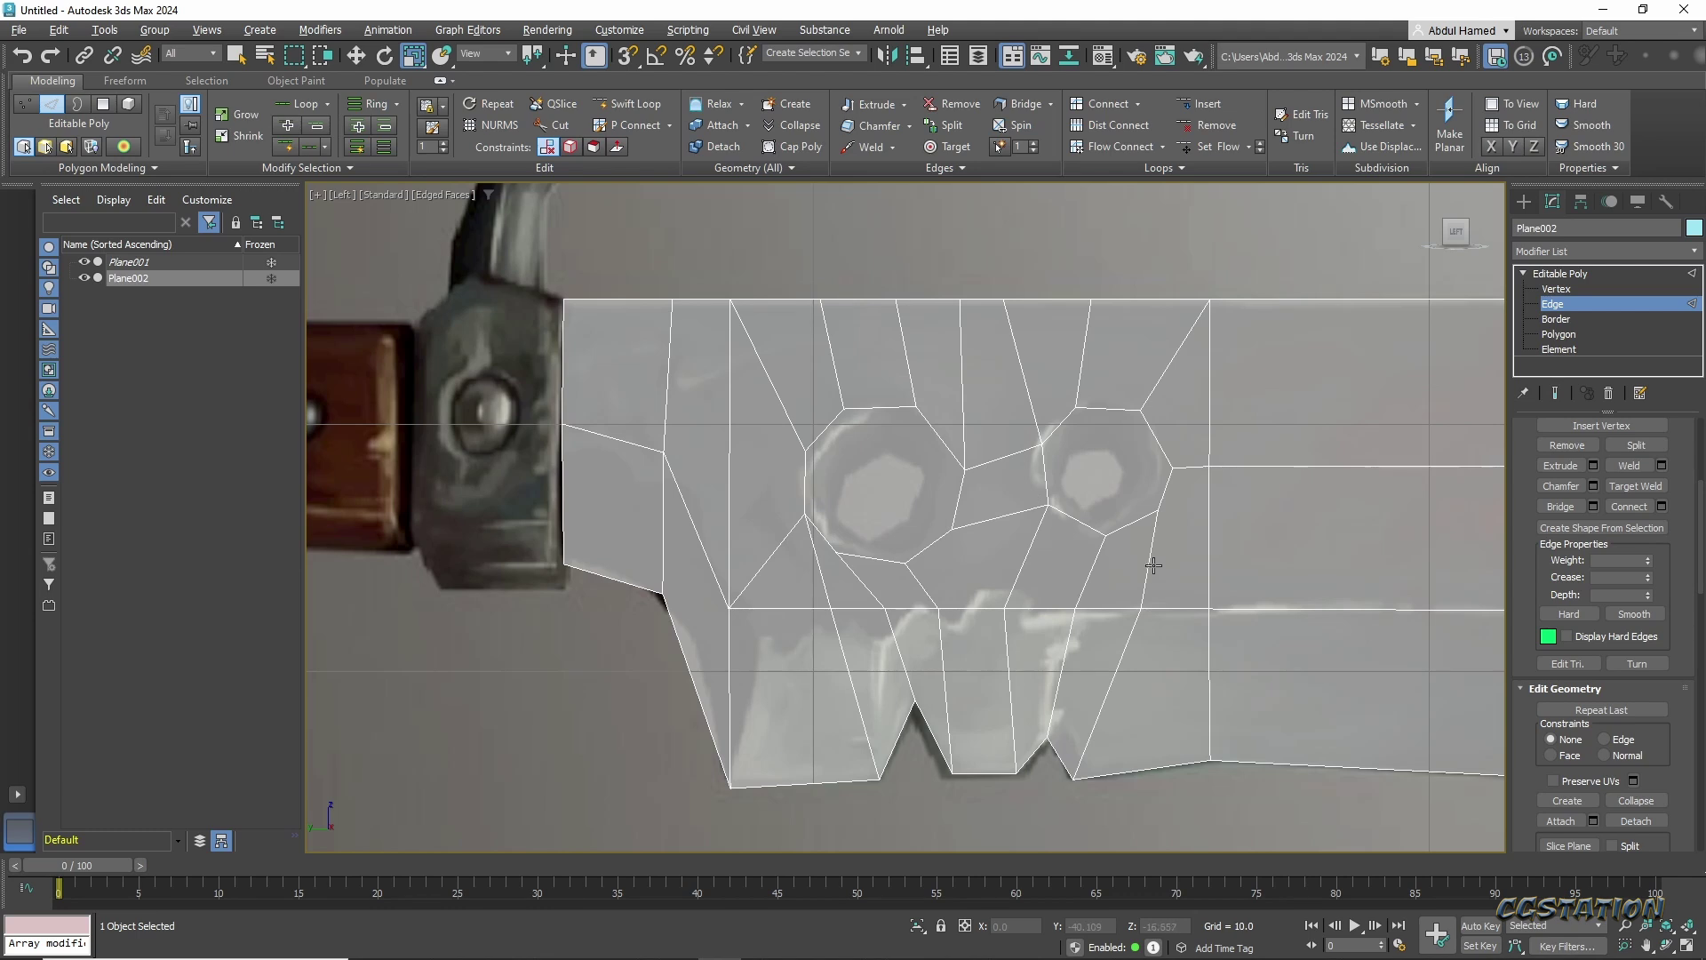
pyautogui.press('1')
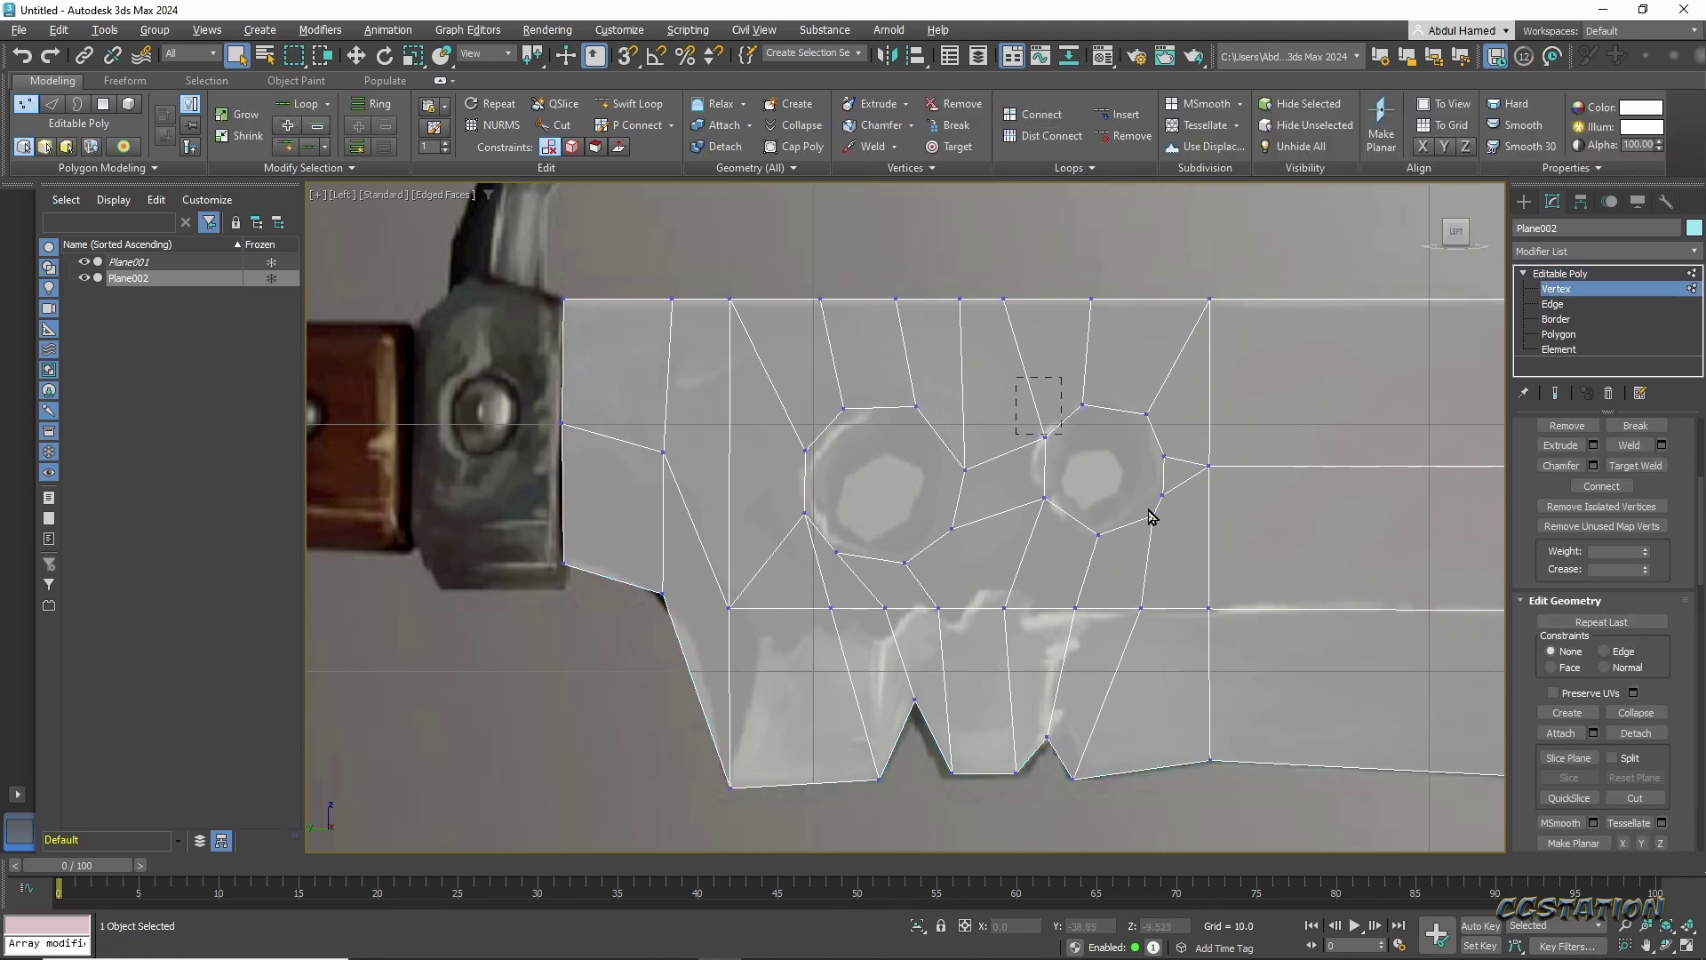
# Round out the right hole's vertex outline and collapse the change into the mesh.
pyautogui.moveTo(1037, 393); pyautogui.dragTo(1182, 546)
pyautogui.hotkey('ctrl', 'shift', 's')
pyautogui.moveTo(1187, 677); pyautogui.dragTo(944, 604, button='middle')
pyautogui.rightClick(1623, 269)
pyautogui.click(1653, 463)
pyautogui.rightClick(914, 397)
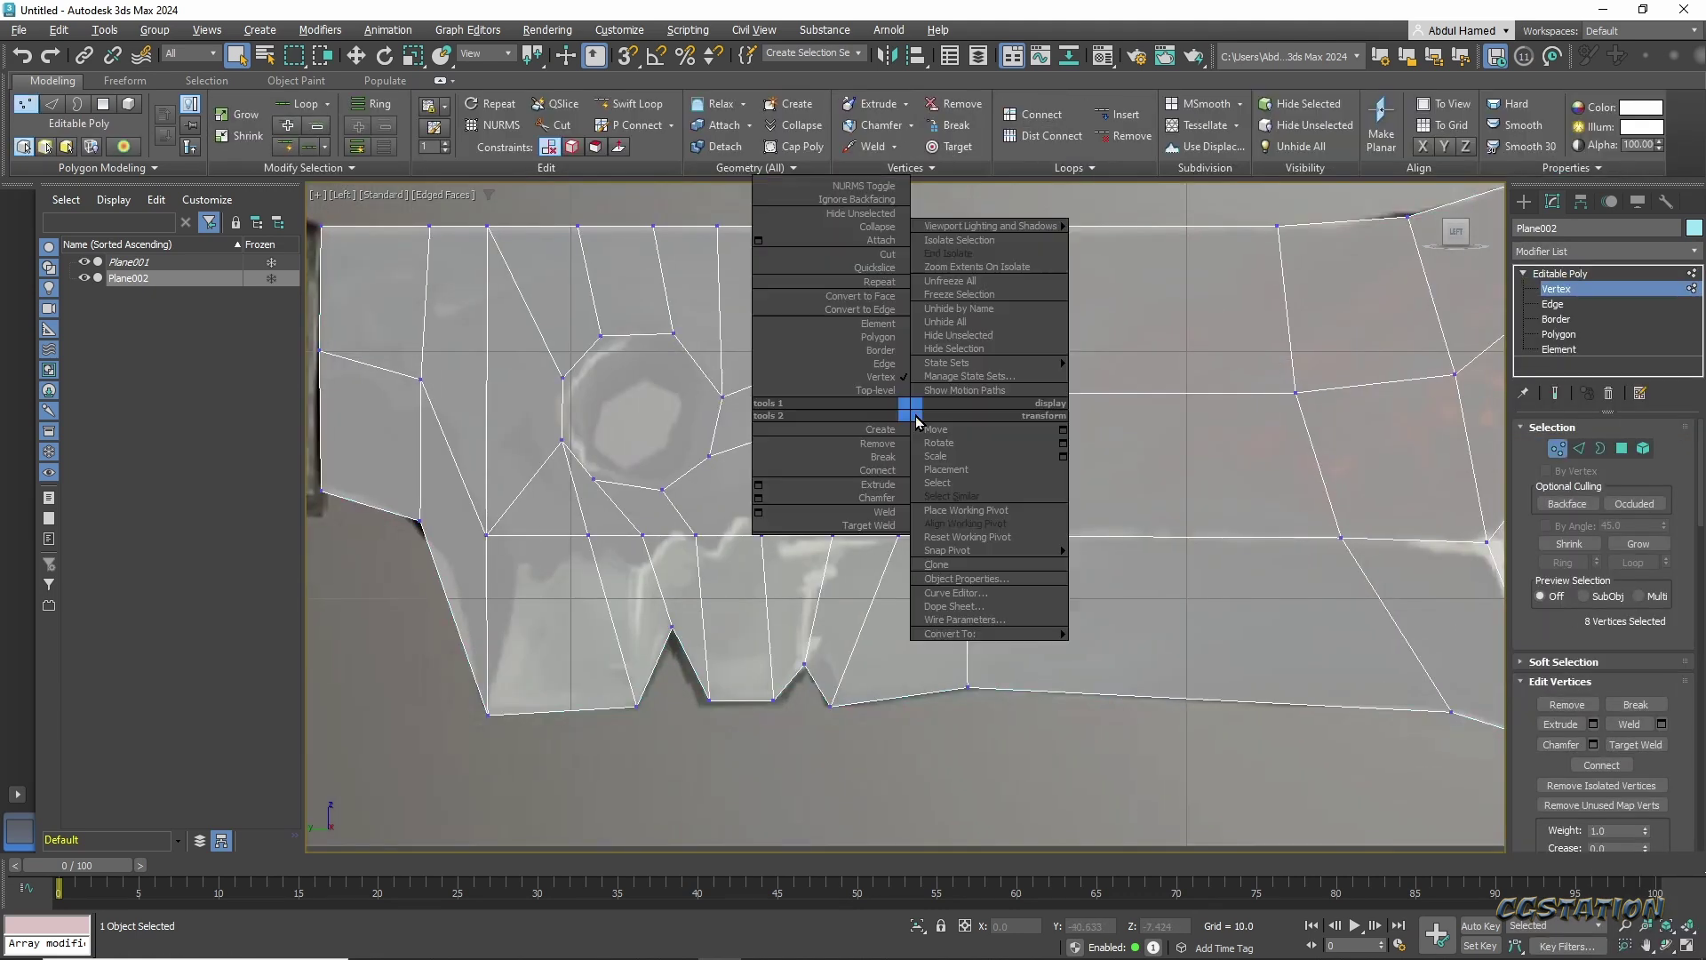
pyautogui.click(1050, 402)
# Cut a new edge across the blade mesh between two vertices, then orbit to view it in 3D.
pyautogui.press('2')
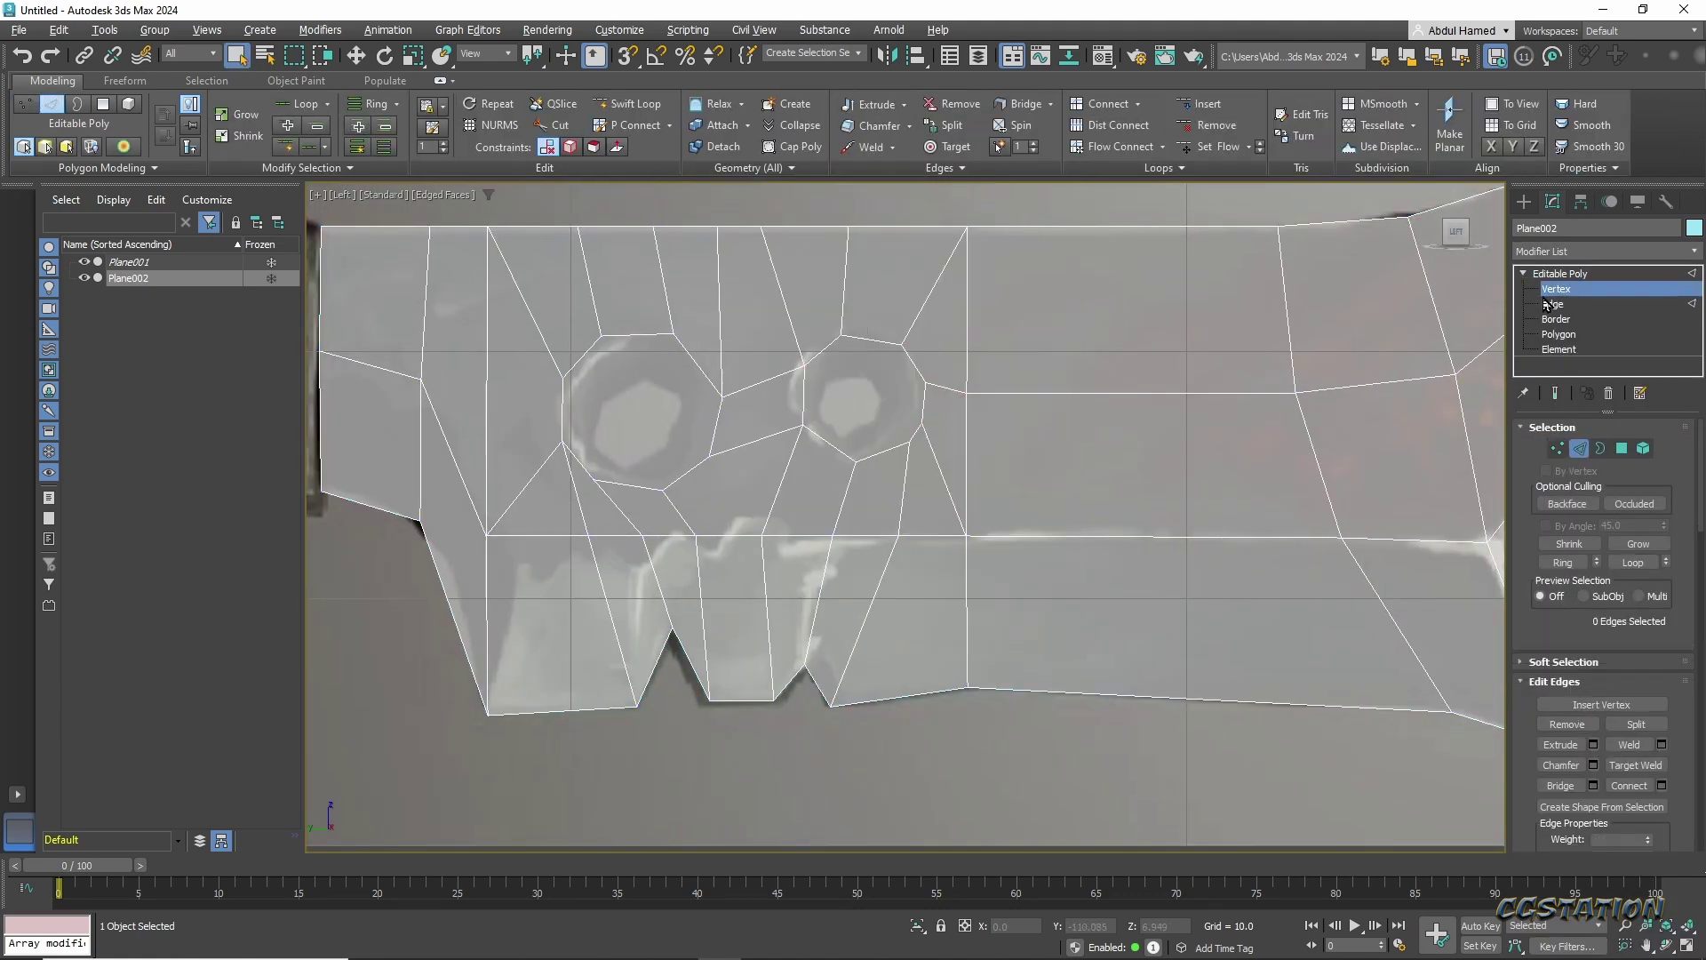
pyautogui.press('w')
pyautogui.scroll(-5, 1616, 645)
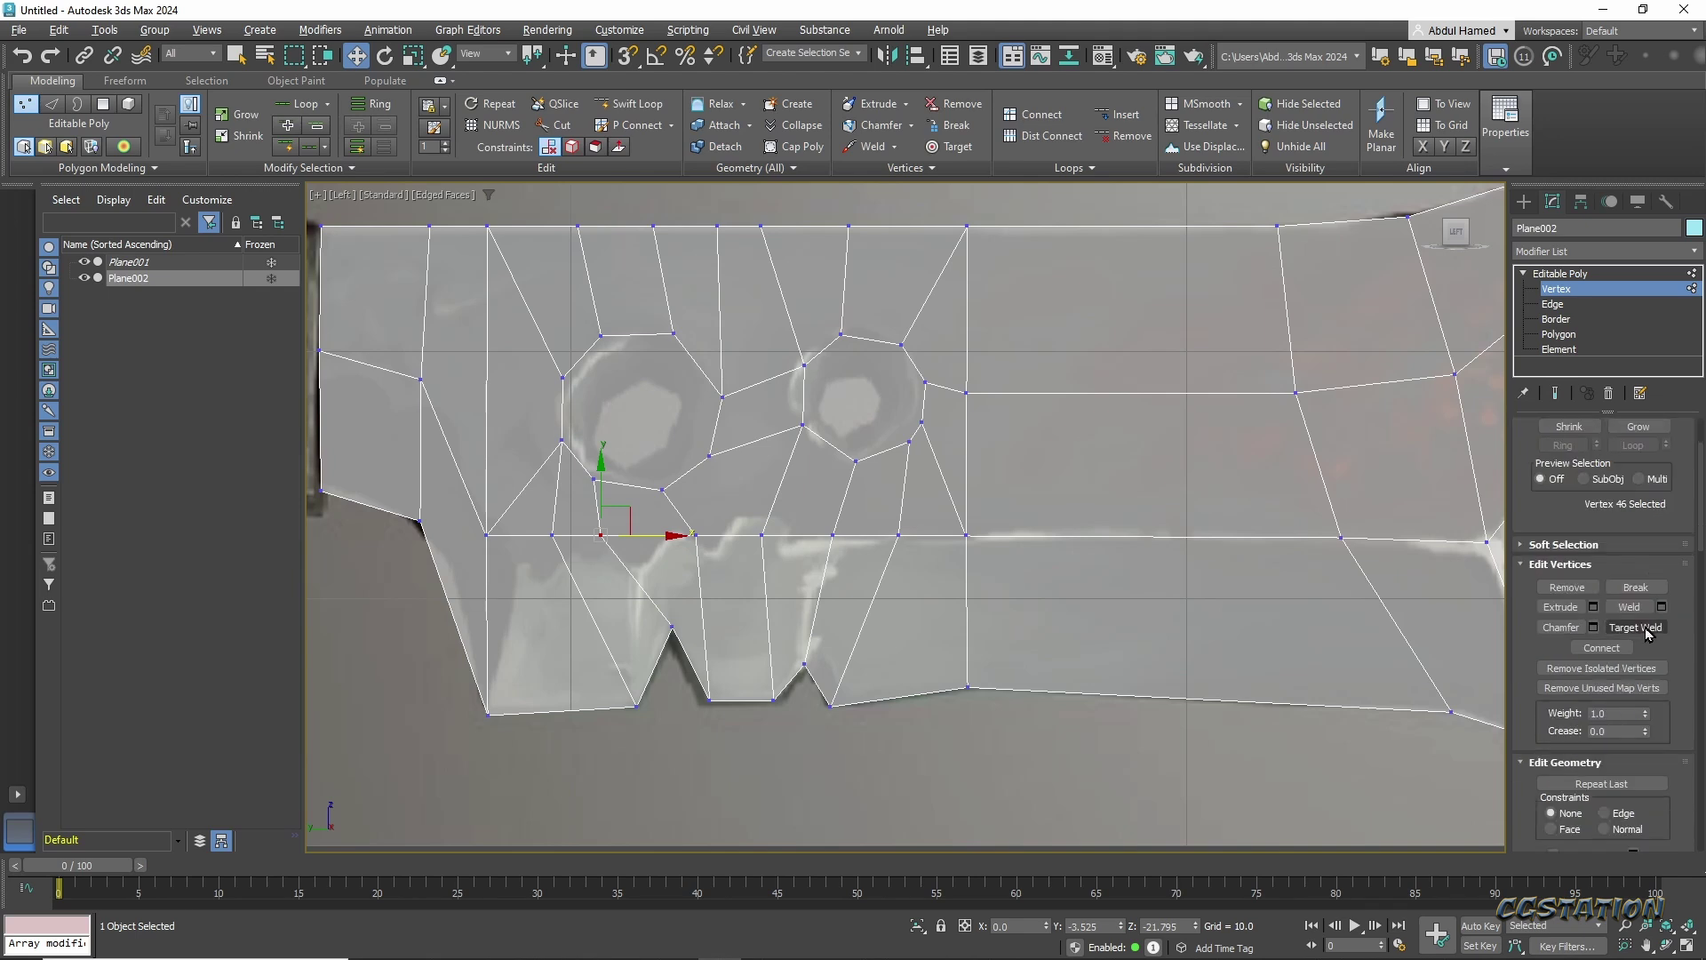
pyautogui.click(1635, 799)
pyautogui.click(902, 344)
pyautogui.press('w')
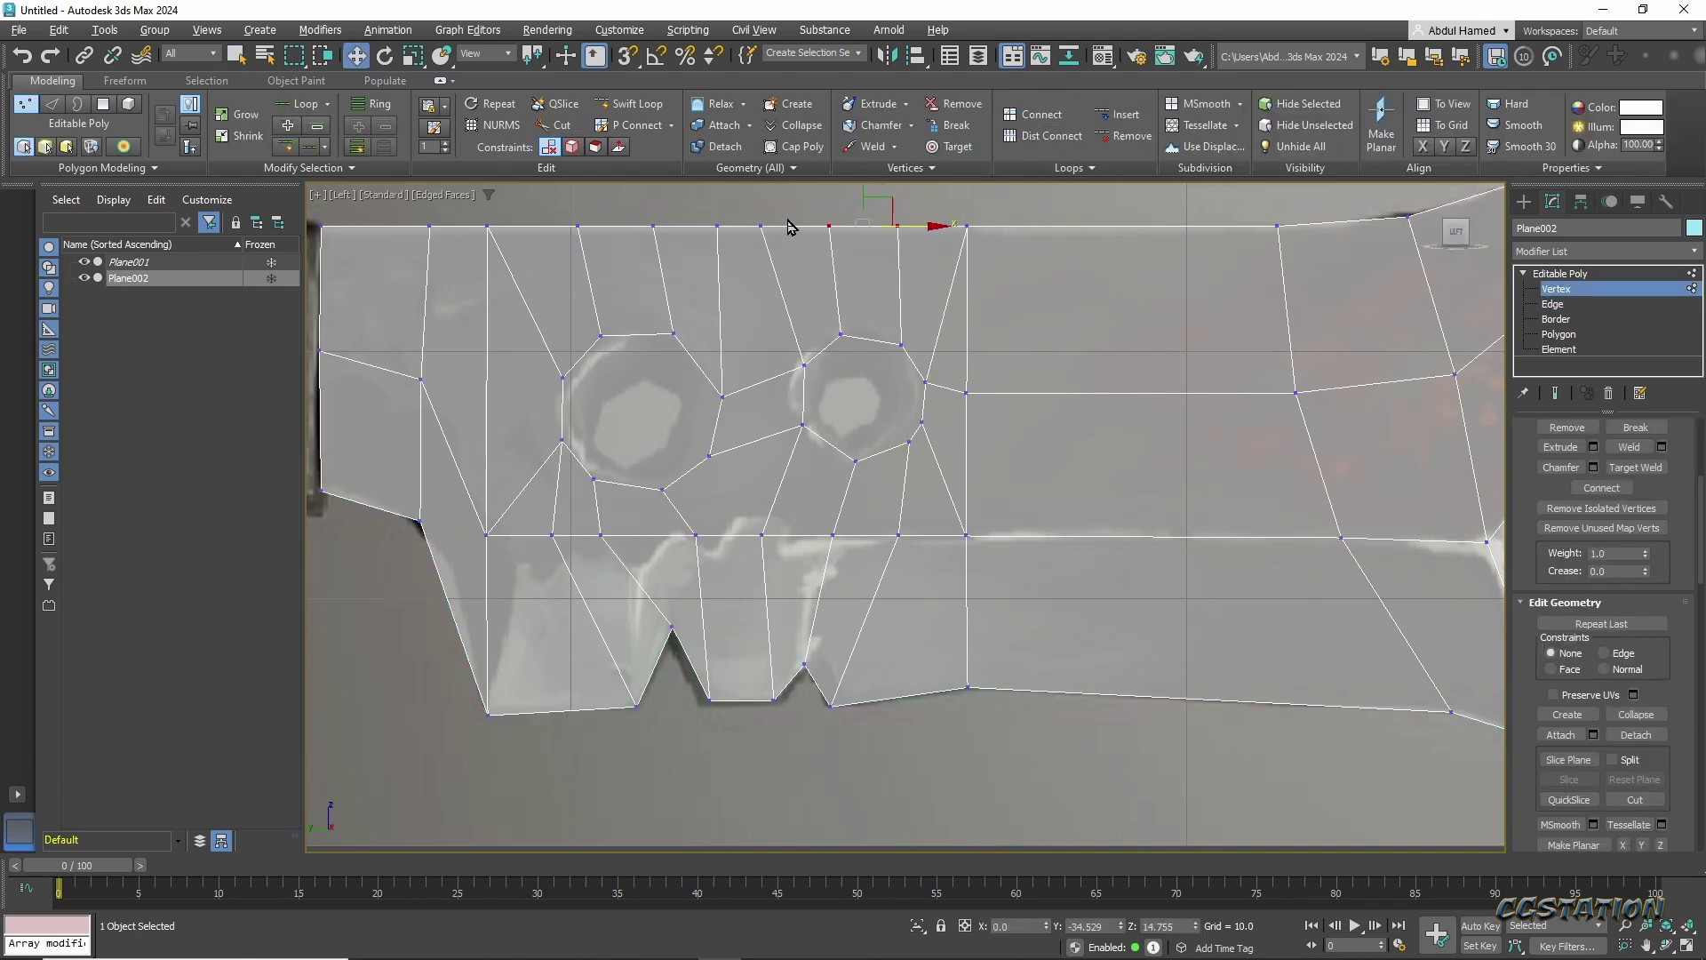
pyautogui.moveTo(889, 497)
pyautogui.keyDown('alt'); pyautogui.mouseDown(button='middle')
pyautogui.moveTo(957, 679)
pyautogui.moveTo(1052, 442)
pyautogui.mouseUp(button='middle'); pyautogui.keyUp('alt')
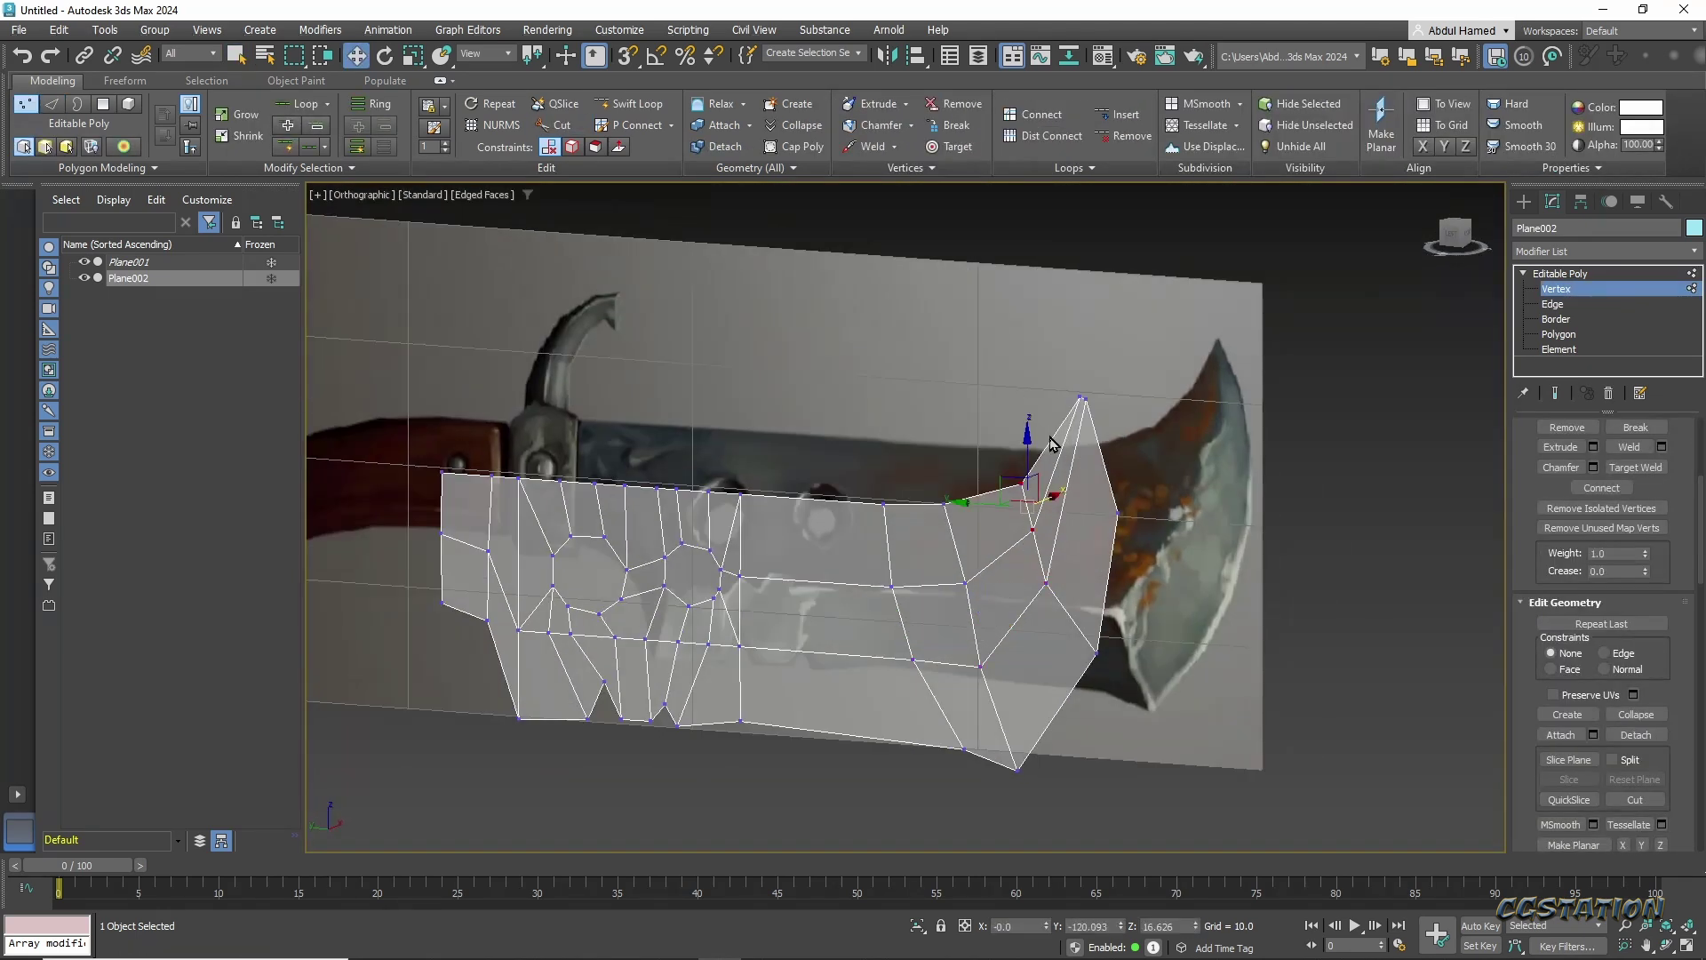
# Select most of the blade's vertices and orbit to view the mesh from the side.
pyautogui.keyDown('alt'); pyautogui.moveTo(954, 685); pyautogui.dragTo(800, 622, button='middle'); pyautogui.keyUp('alt')
pyautogui.press('w')
pyautogui.moveTo(568, 373); pyautogui.dragTo(799, 711)
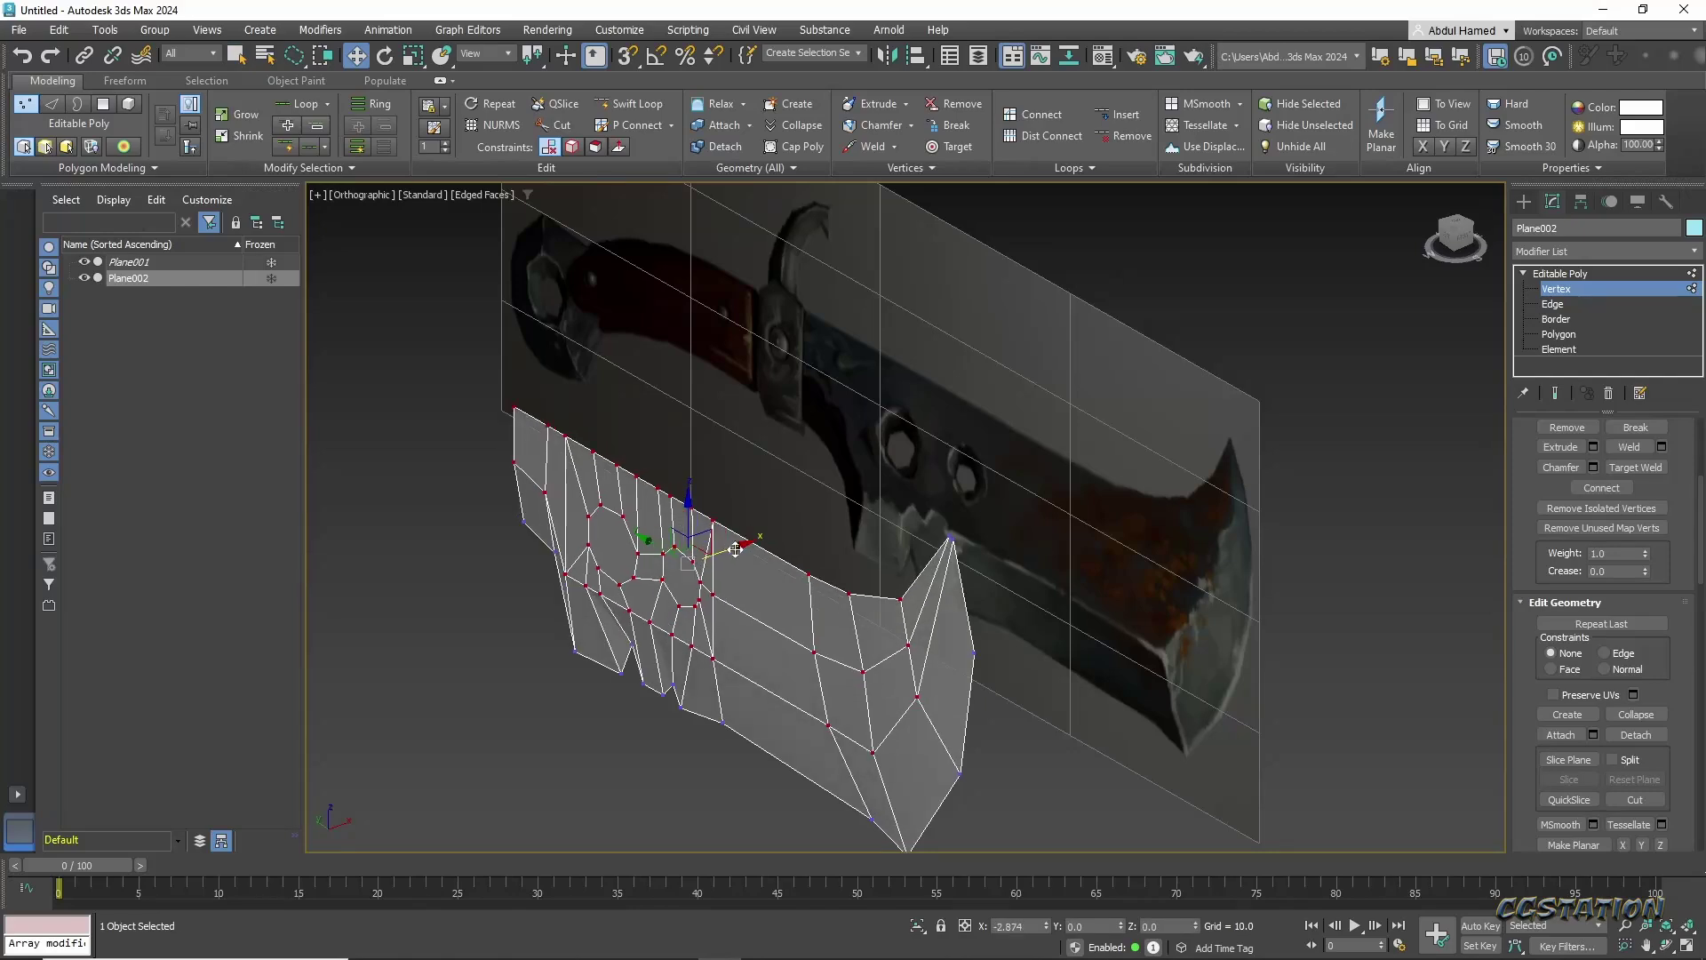
pyautogui.moveTo(800, 622)
pyautogui.keyDown('alt'); pyautogui.mouseDown(button='middle')
pyautogui.moveTo(926, 576)
pyautogui.moveTo(653, 717)
pyautogui.moveTo(755, 655)
pyautogui.moveTo(915, 461)
pyautogui.mouseUp(button='middle'); pyautogui.keyUp('alt')
pyautogui.scroll(3, 653, 717)
pyautogui.scroll(-3, 914, 462)
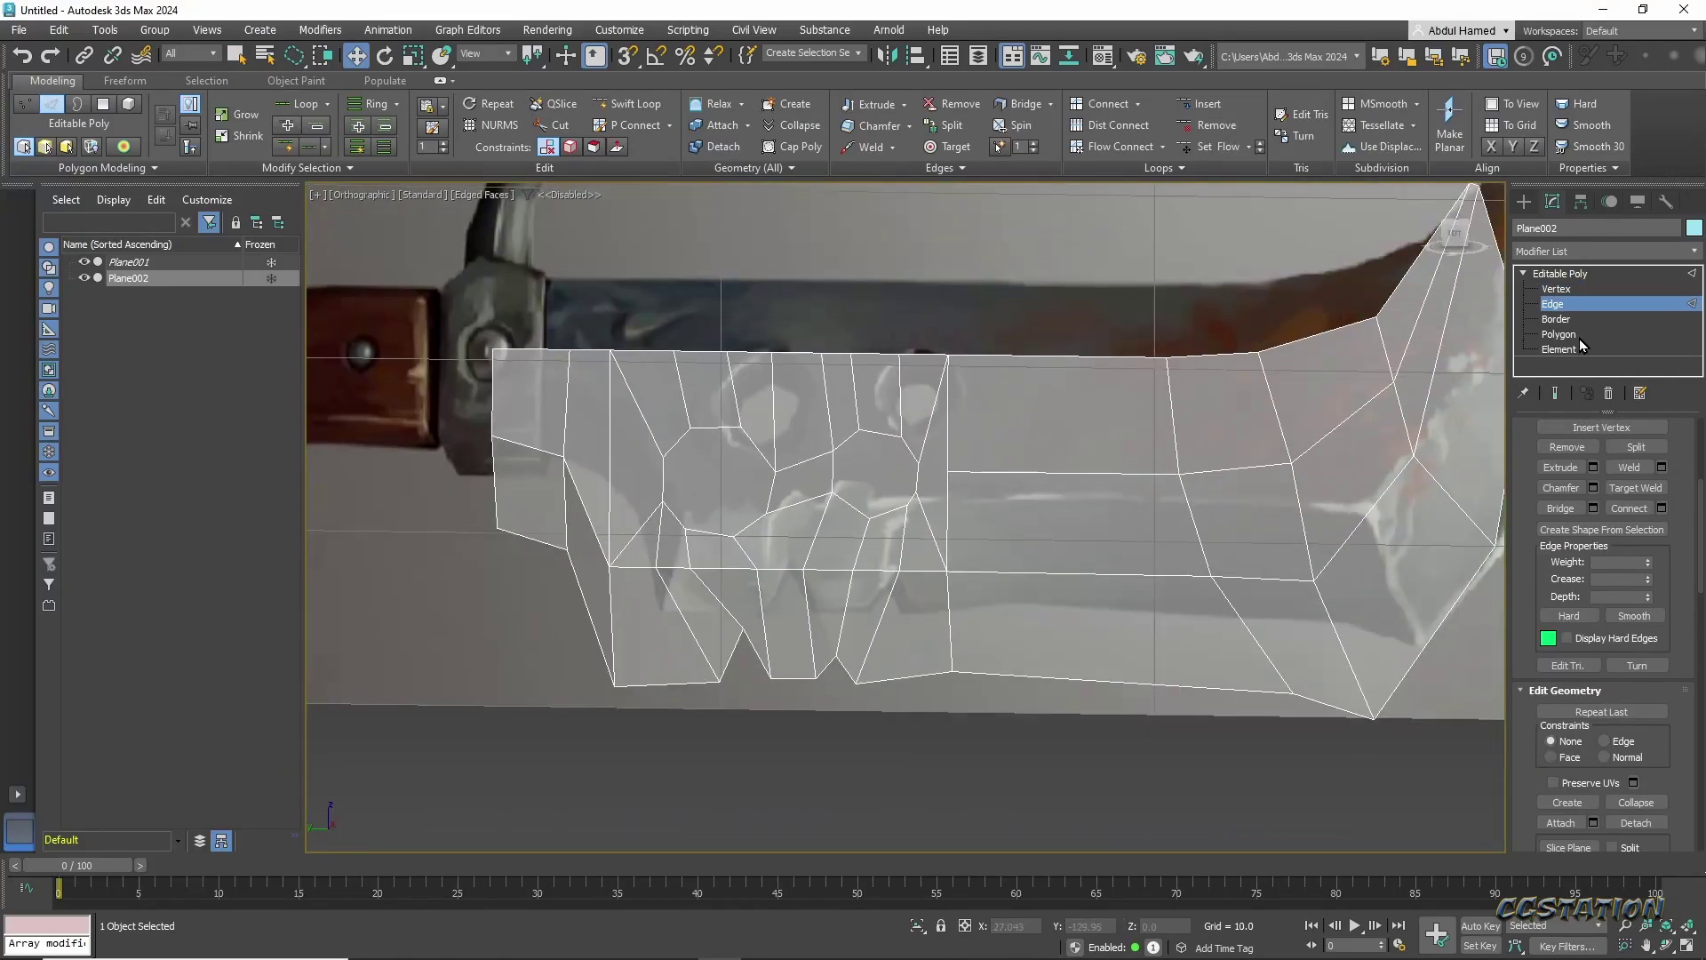
pyautogui.press('4')
pyautogui.keyDown('alt'); pyautogui.moveTo(800, 554); pyautogui.dragTo(876, 548, button='middle'); pyautogui.keyUp('alt')
# Work on the blade's open border with 3D snapping on, checking edge editing options around the mesh.
pyautogui.press('3')
pyautogui.press('s')
pyautogui.moveTo(773, 537)
pyautogui.keyDown('alt'); pyautogui.mouseDown(button='middle')
pyautogui.moveTo(590, 373)
pyautogui.moveTo(1059, 598)
pyautogui.moveTo(975, 527)
pyautogui.mouseUp(button='middle'); pyautogui.keyUp('alt')
pyautogui.rightClick(975, 526)
pyautogui.press('2')
pyautogui.scroll(3, 775, 512)
pyautogui.moveTo(775, 512); pyautogui.dragTo(827, 568, button='middle')
pyautogui.scroll(5, 892, 356)
pyautogui.rightClick(892, 356)
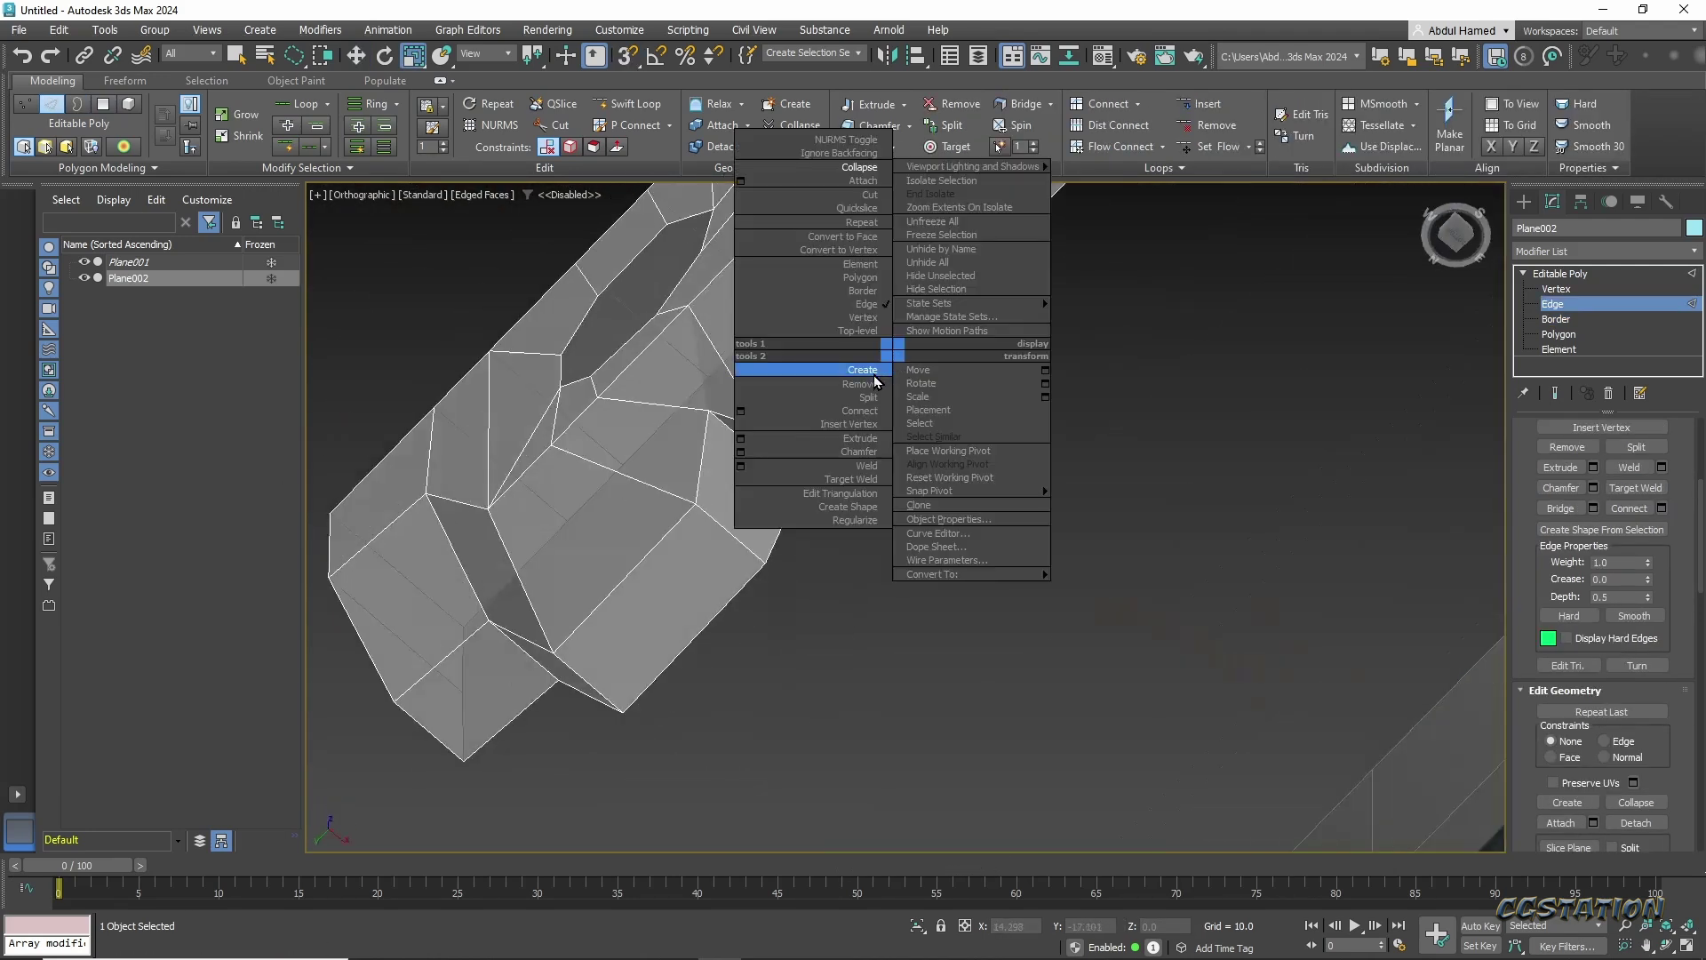
pyautogui.rightClick(761, 475)
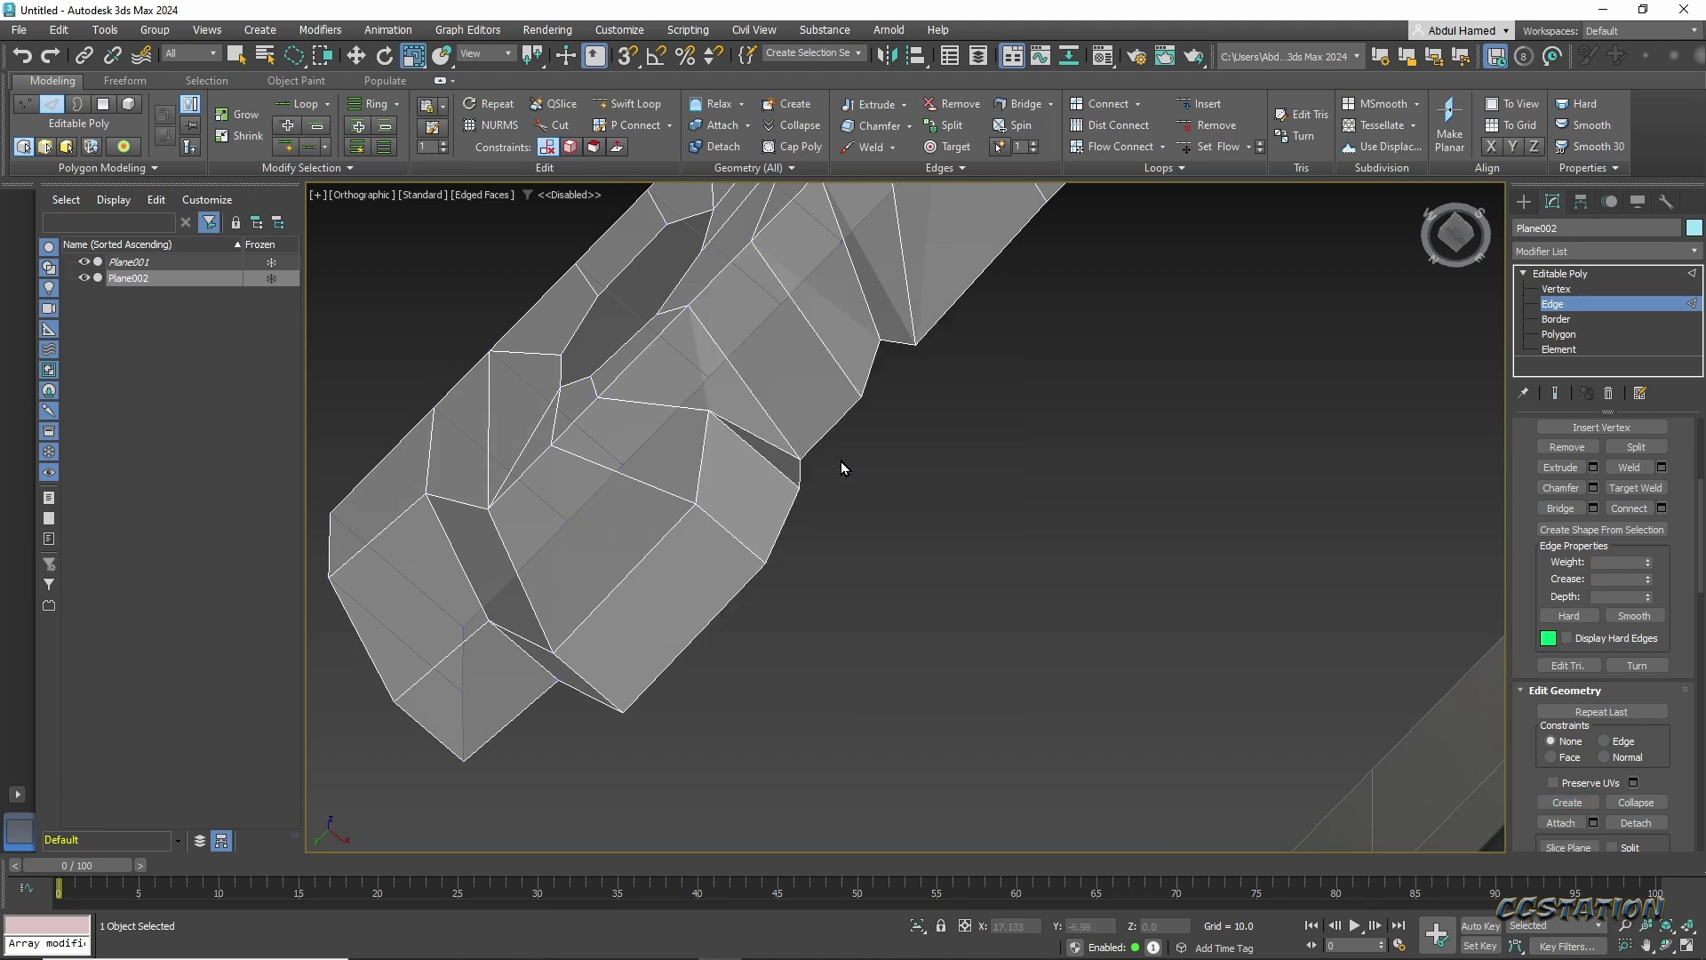
pyautogui.rightClick(769, 464)
pyautogui.rightClick(924, 655)
pyautogui.moveTo(770, 465)
pyautogui.keyDown('alt'); pyautogui.mouseDown(button='middle')
pyautogui.moveTo(924, 655)
pyautogui.moveTo(846, 704)
pyautogui.moveTo(800, 622)
pyautogui.mouseUp(button='middle'); pyautogui.keyUp('alt')
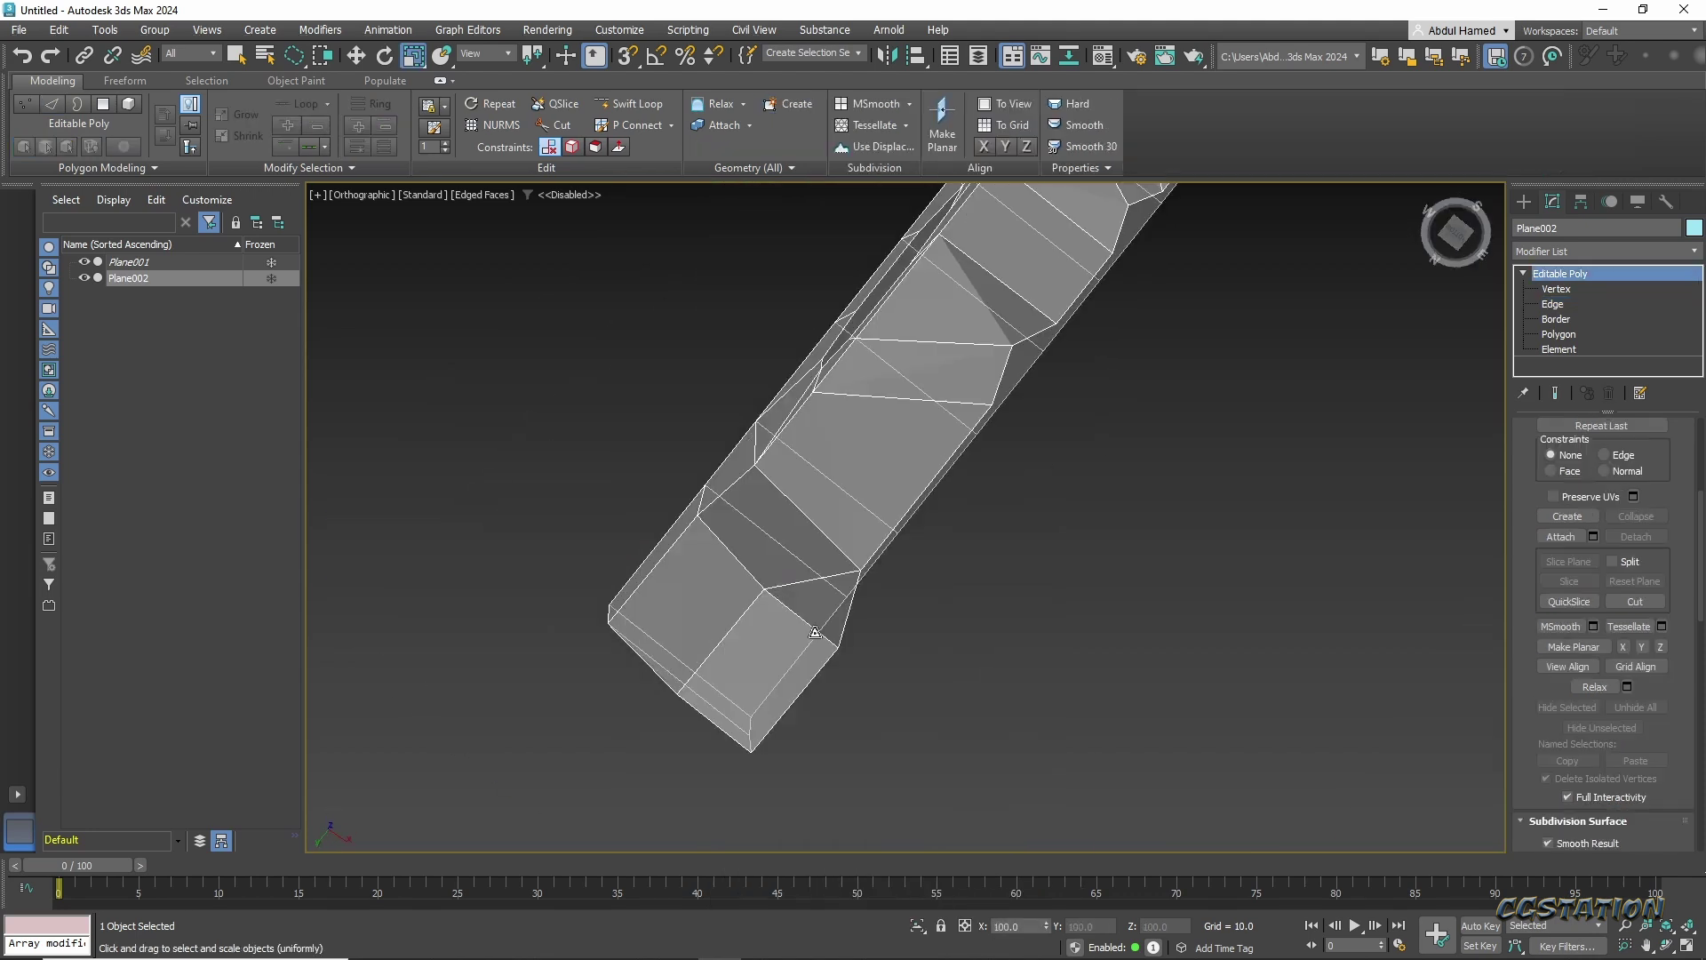
# Select a loose piece and Remove the unwanted edges from the blade.
pyautogui.click(781, 598)
pyautogui.scroll(3, 791, 595)
pyautogui.rightClick(797, 643)
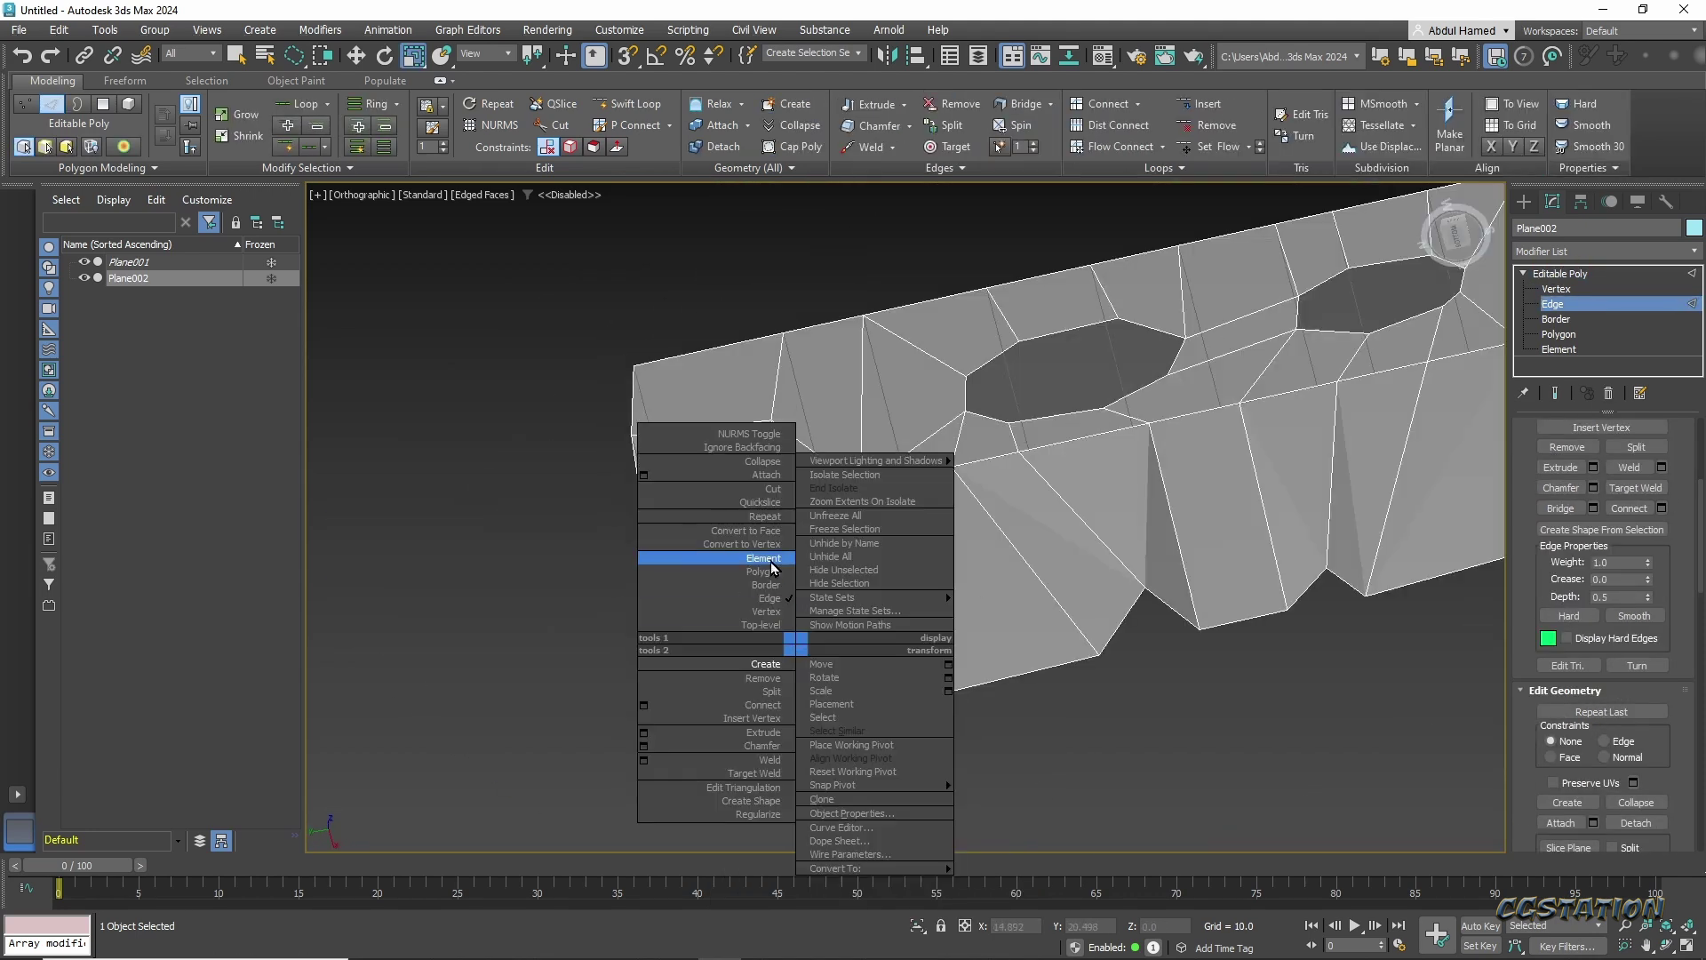
pyautogui.click(775, 689)
pyautogui.rightClick(667, 640)
pyautogui.moveTo(775, 688)
pyautogui.keyDown('alt'); pyautogui.mouseDown(button='middle')
pyautogui.moveTo(667, 640)
pyautogui.moveTo(752, 732)
pyautogui.moveTo(855, 750)
pyautogui.moveTo(1049, 513)
pyautogui.mouseUp(button='middle'); pyautogui.keyUp('alt')
pyautogui.scroll(-3, 1067, 246)
# Select a vertex on the blade's back end for moving.
pyautogui.press('1')
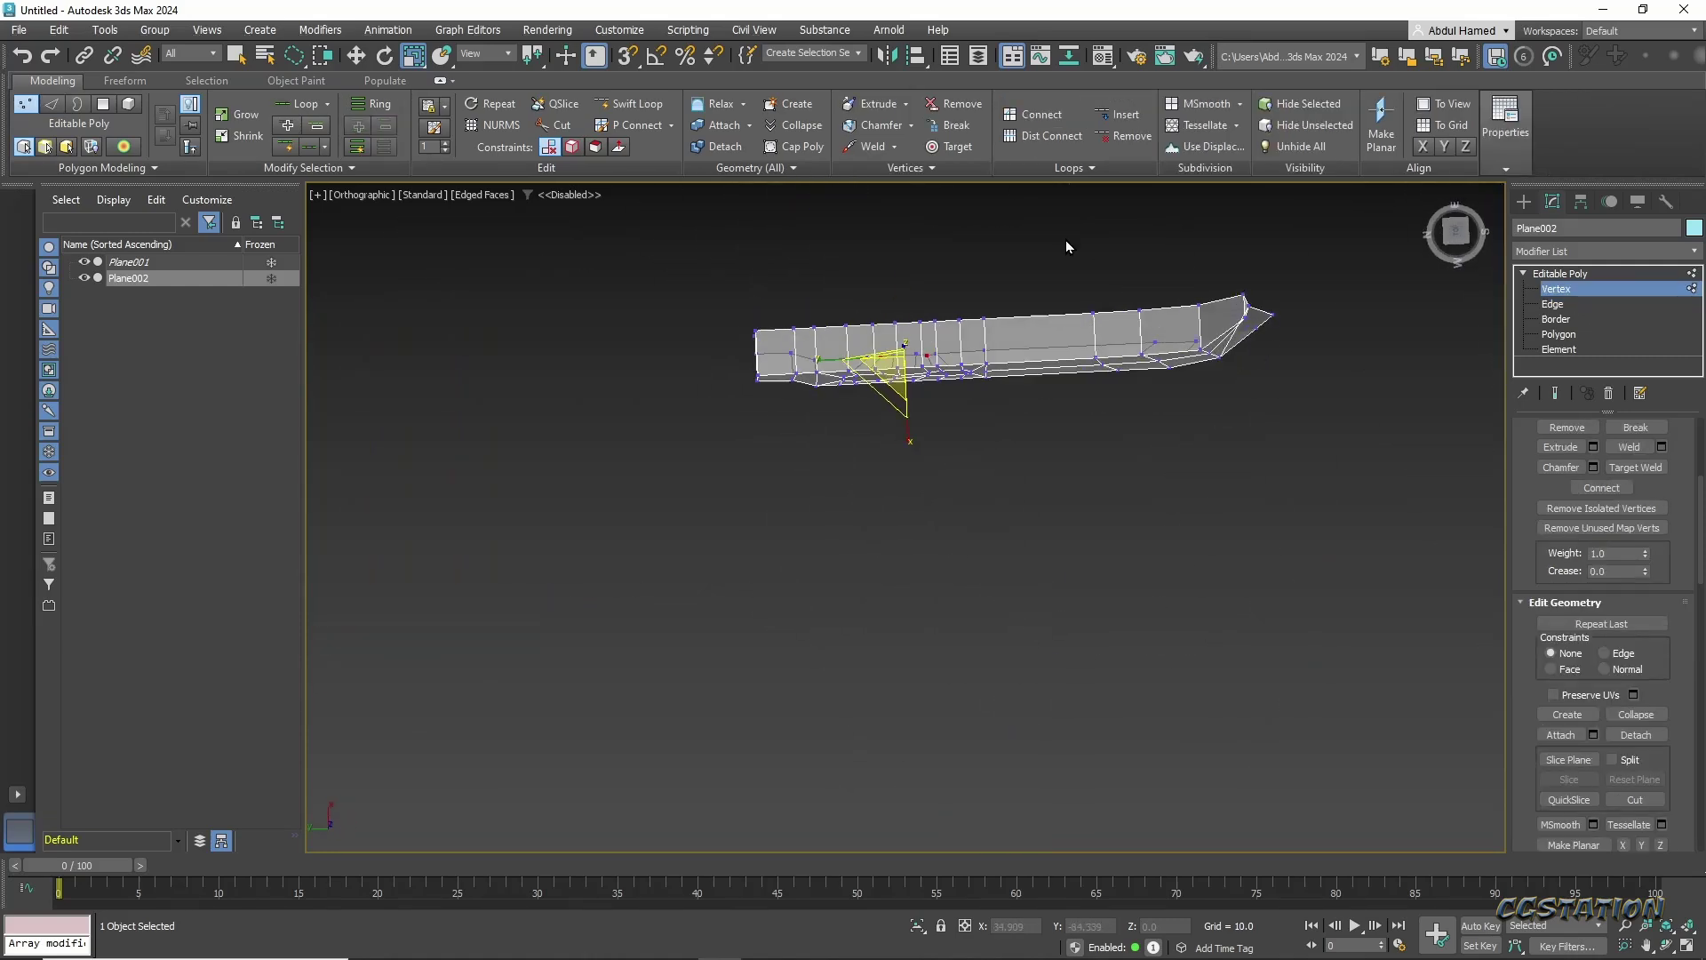
pyautogui.press('w')
pyautogui.moveTo(1248, 305)
pyautogui.keyDown('alt'); pyautogui.mouseDown(button='middle')
pyautogui.moveTo(822, 440)
pyautogui.moveTo(933, 468)
pyautogui.mouseUp(button='middle'); pyautogui.keyUp('alt')
pyautogui.scroll(3, 853, 444)
pyautogui.click(835, 449)
pyautogui.scroll(3, 835, 450)
# Add a Symmetry modifier to the blade Plane002.
pyautogui.scroll(-3, 1028, 690)
pyautogui.keyDown('alt'); pyautogui.moveTo(1029, 690); pyautogui.dragTo(1067, 622, button='middle'); pyautogui.keyUp('alt')
pyautogui.click(1576, 251)
pyautogui.click(1549, 512)
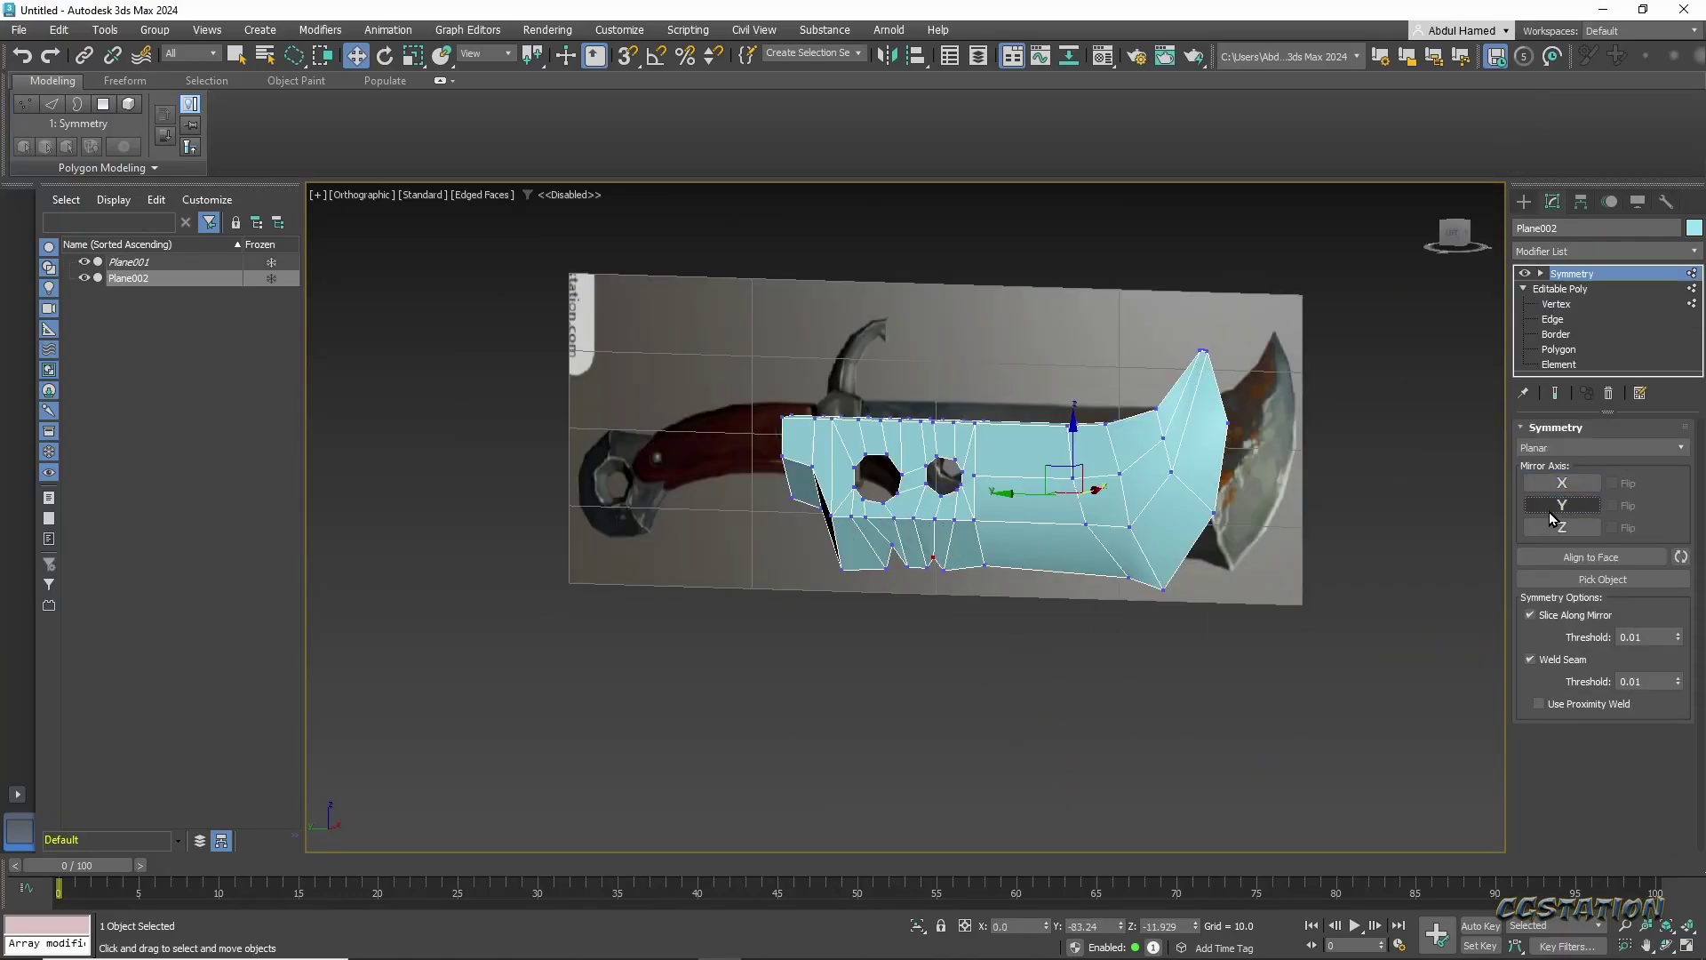
pyautogui.scroll(5, 1078, 516)
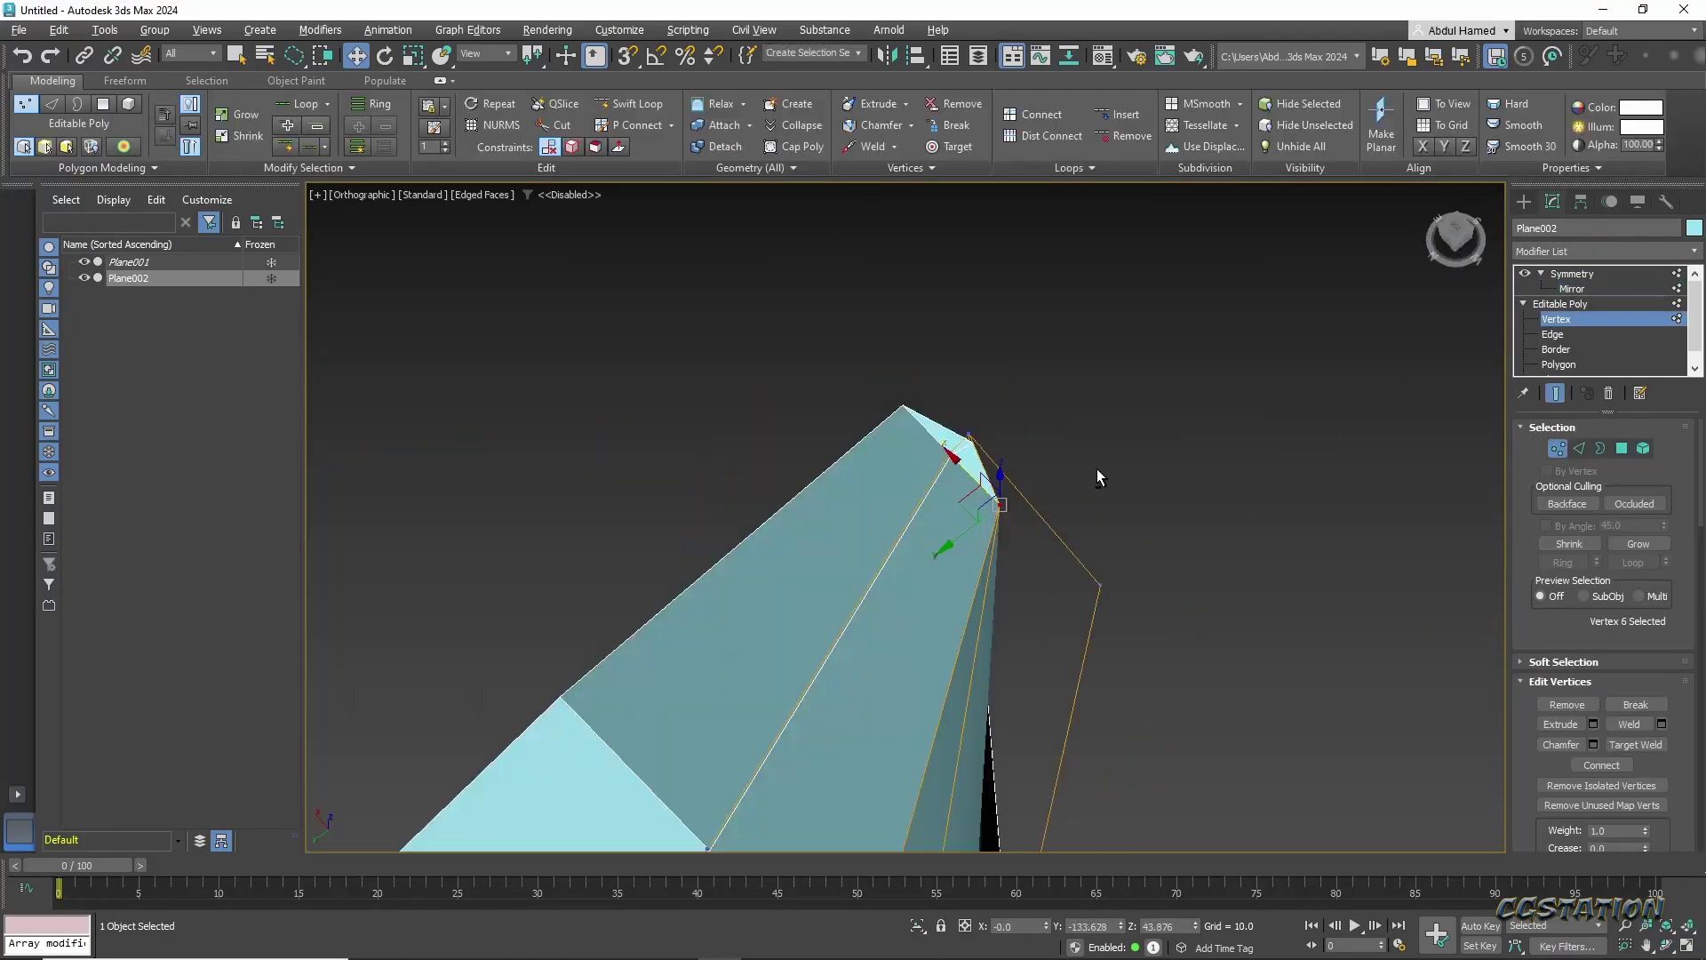
pyautogui.scroll(2, 1097, 468)
pyautogui.scroll(-3, 898, 435)
pyautogui.scroll(-4, 977, 534)
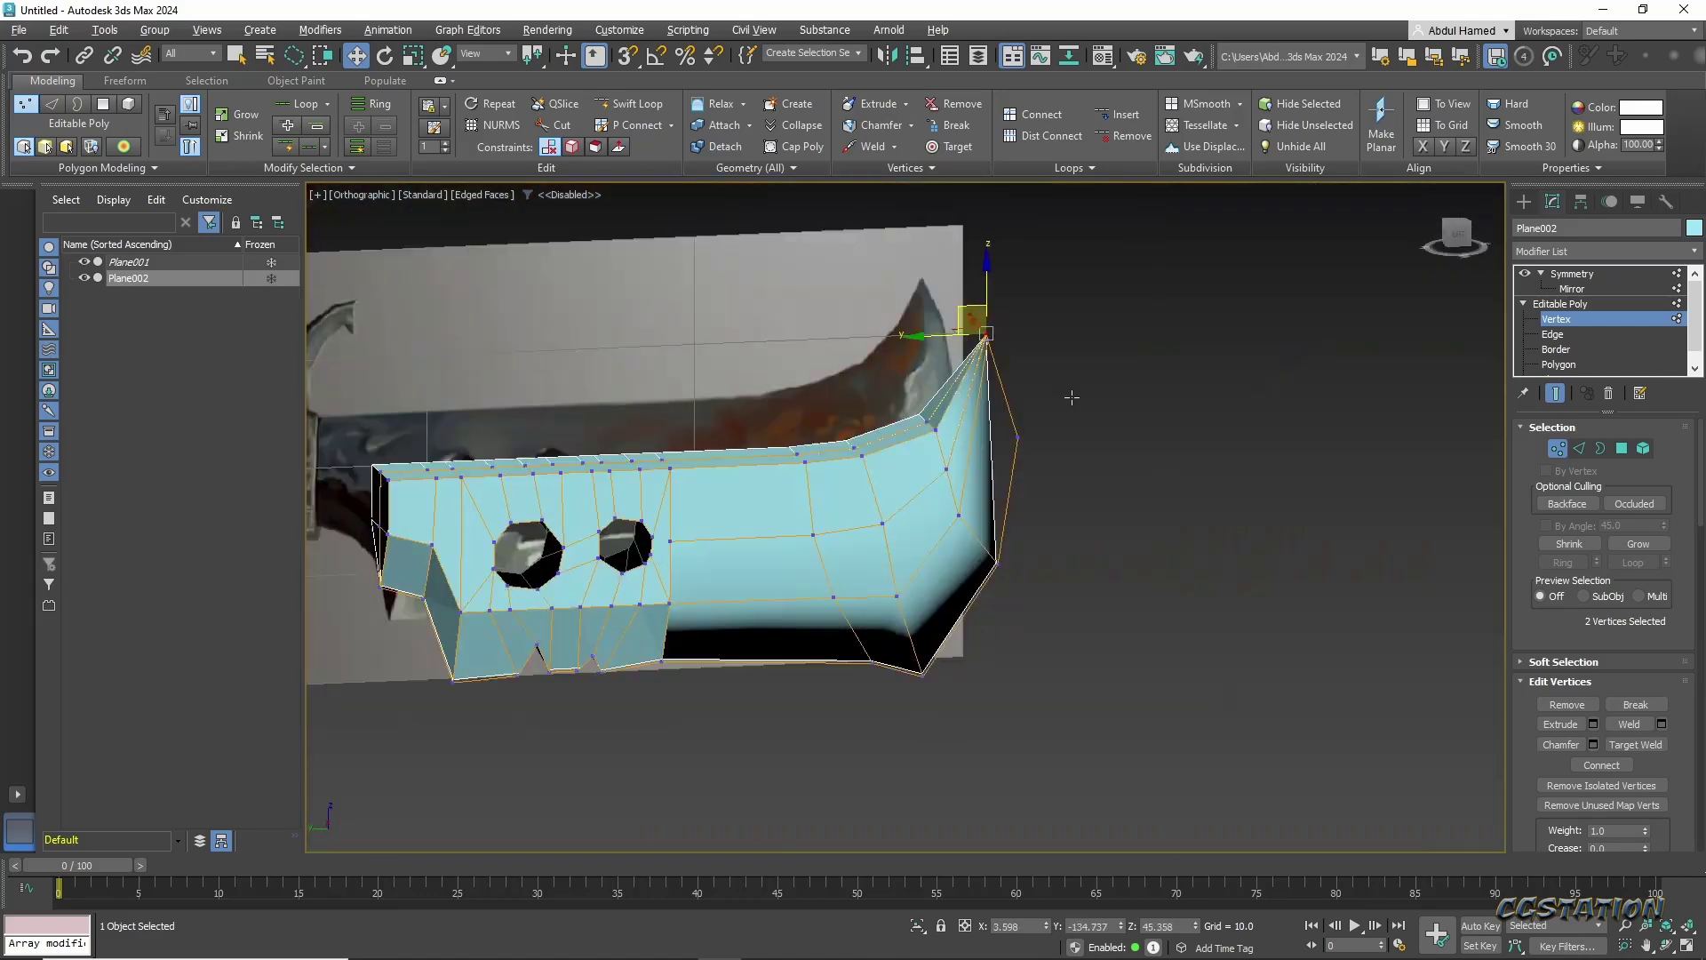
# Select the blade's side vertices, then select all of its polygons.
pyautogui.moveTo(996, 630)
pyautogui.keyDown('alt'); pyautogui.mouseDown(button='middle')
pyautogui.moveTo(871, 534)
pyautogui.moveTo(857, 618)
pyautogui.mouseUp(button='middle'); pyautogui.keyUp('alt')
pyautogui.scroll(5, 796, 534)
pyautogui.click(755, 471)
pyautogui.scroll(3, 796, 586)
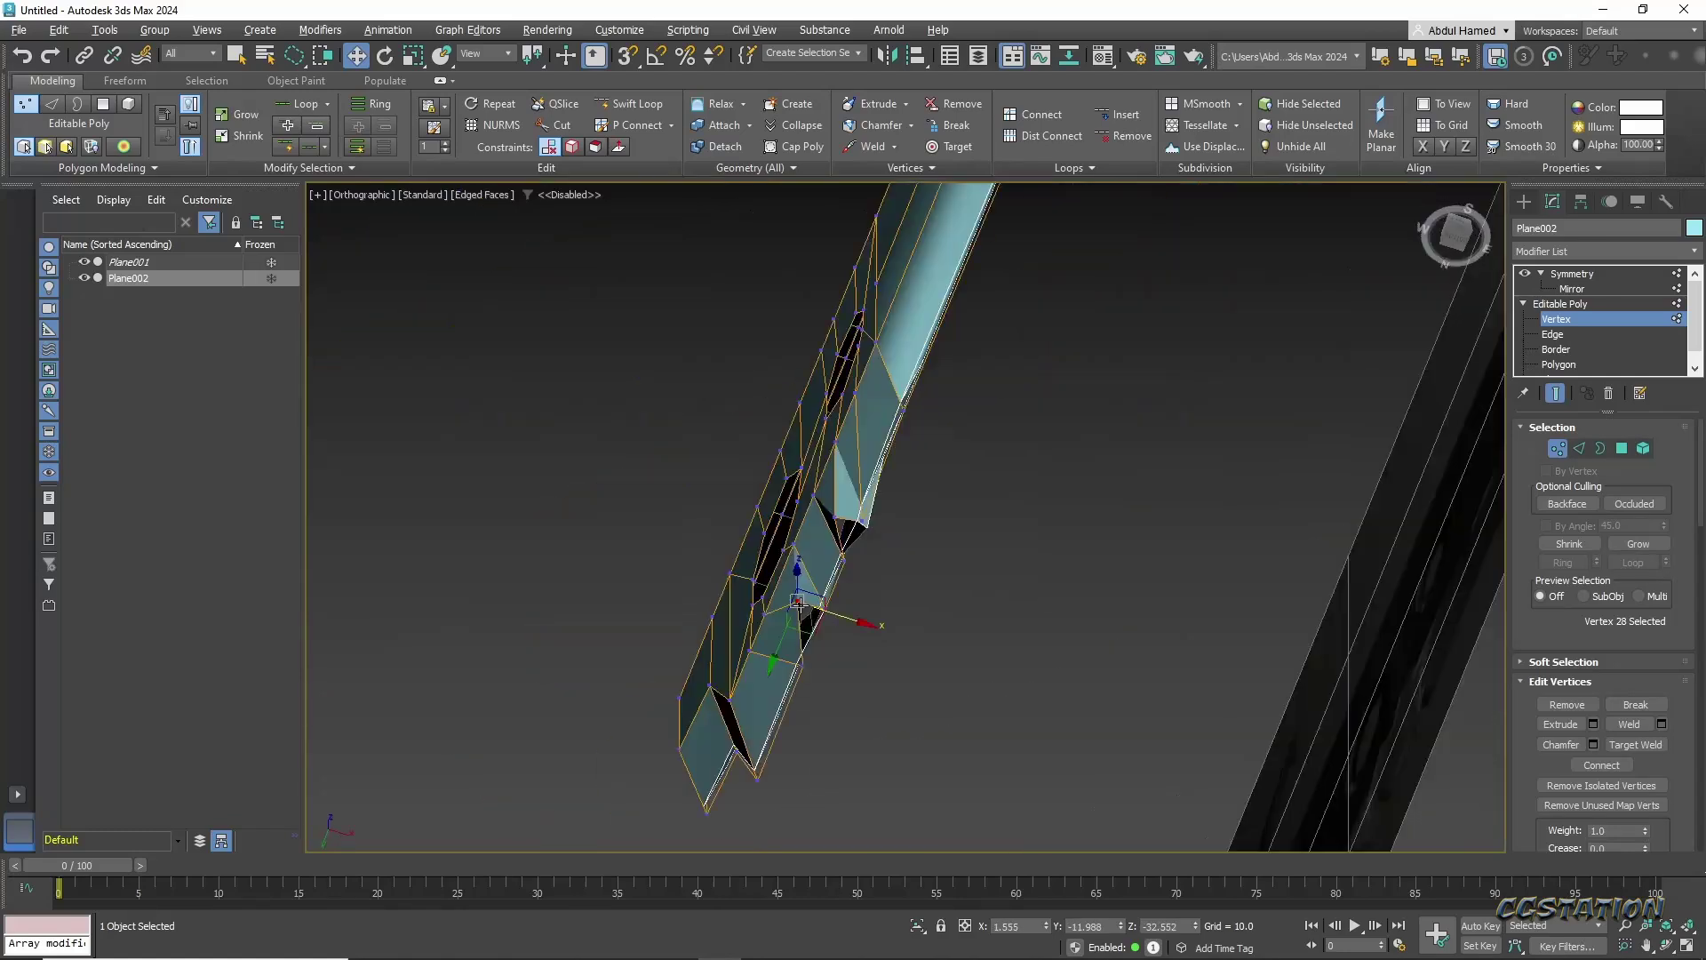
pyautogui.keyDown('alt'); pyautogui.moveTo(884, 537); pyautogui.dragTo(983, 584, button='middle'); pyautogui.keyUp('alt')
pyautogui.press('4')
pyautogui.hotkey('ctrl', 'a')
pyautogui.scroll(-10, 1063, 583)
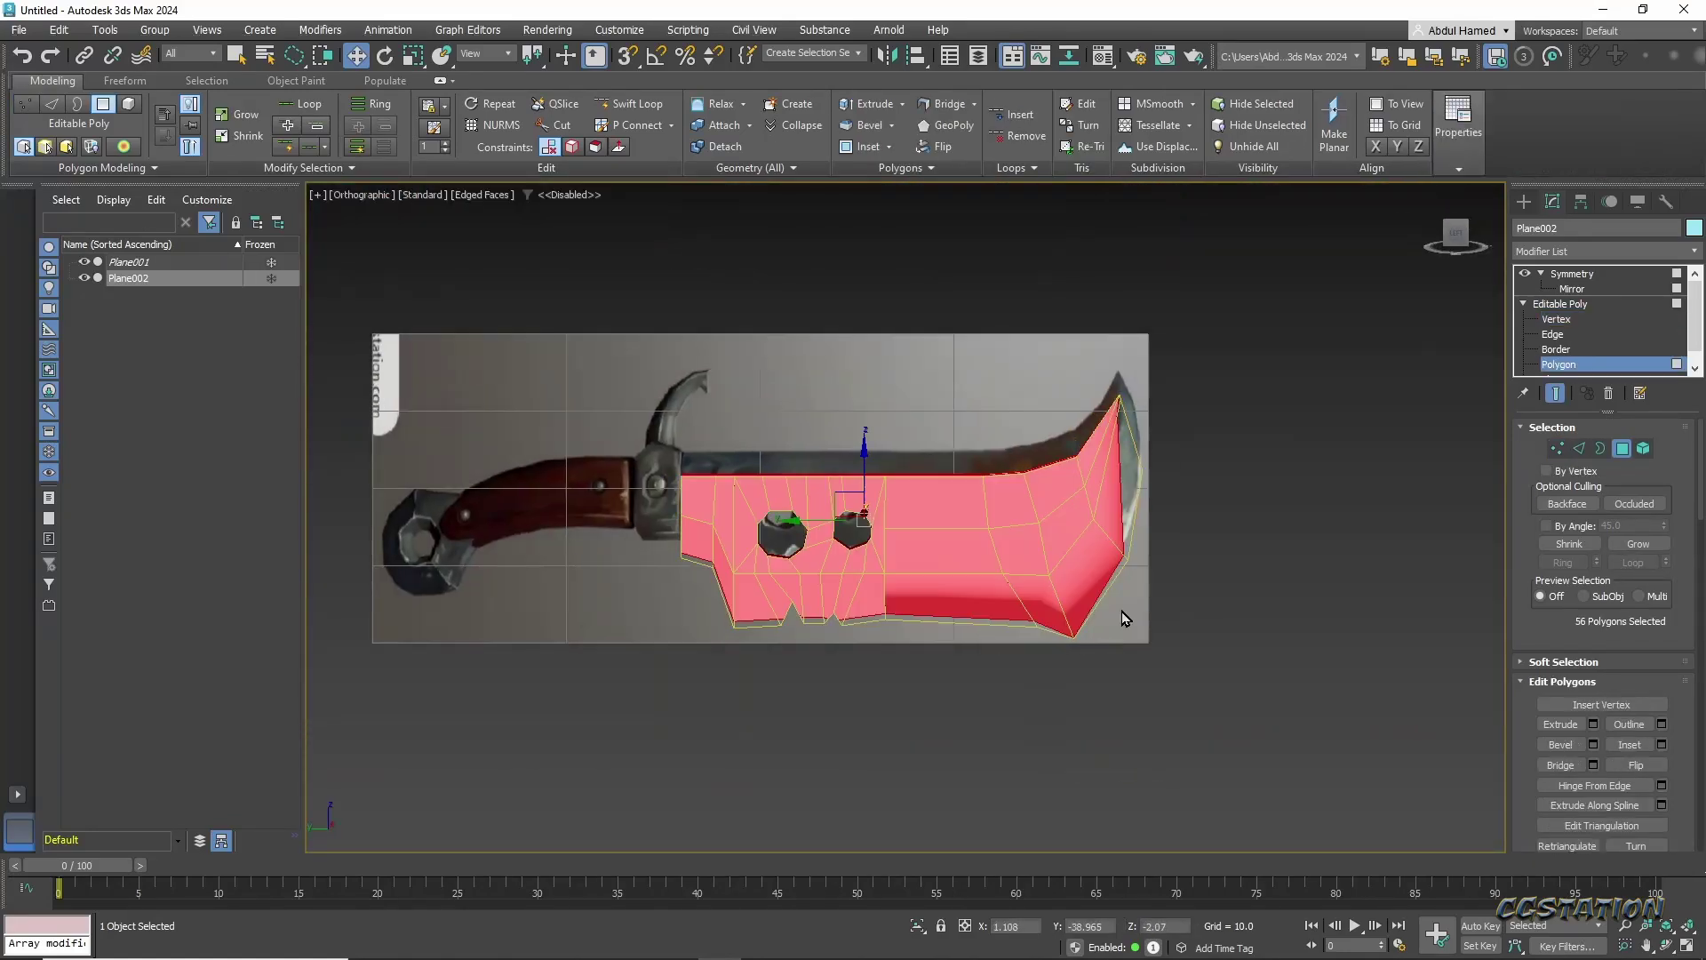
pyautogui.scroll(-2, 1561, 763)
# Select a vertex at the blade tip, then collapse the Symmetry modifier into the mesh.
pyautogui.keyDown('alt'); pyautogui.moveTo(1212, 557); pyautogui.dragTo(1202, 525, button='middle'); pyautogui.keyUp('alt')
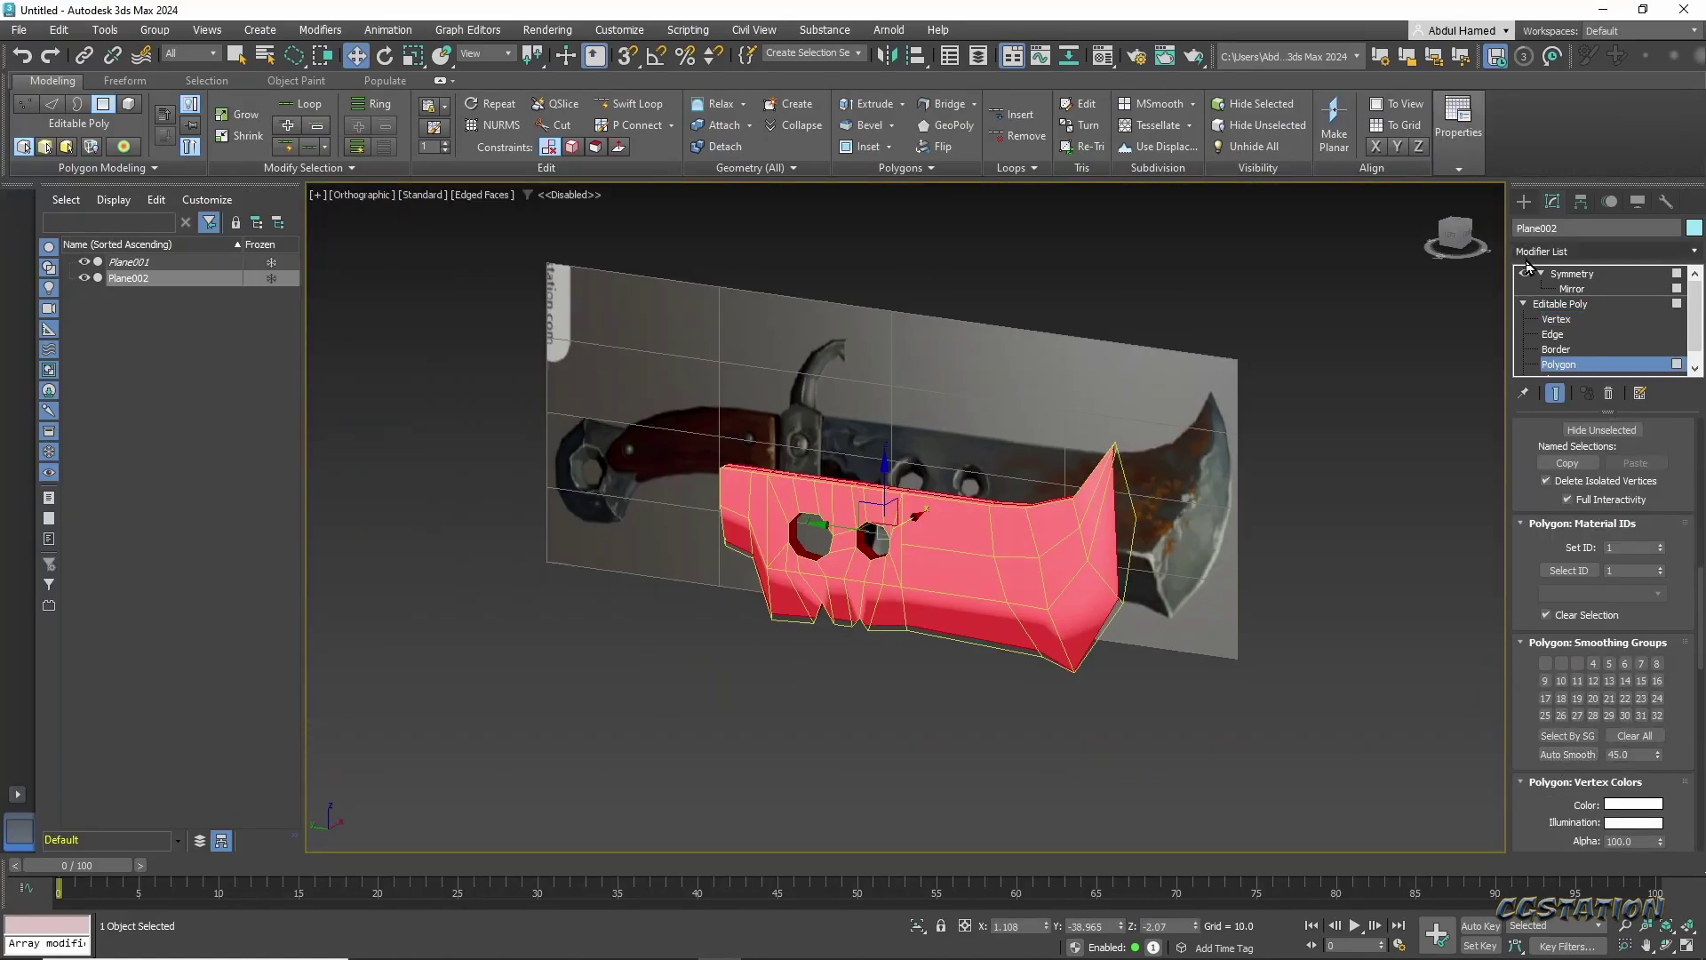
pyautogui.press('1')
pyautogui.click(1111, 410)
pyautogui.scroll(5, 1112, 404)
pyautogui.moveTo(1112, 404)
pyautogui.keyDown('alt'); pyautogui.mouseDown(button='middle')
pyautogui.moveTo(1142, 564)
pyautogui.moveTo(1069, 391)
pyautogui.mouseUp(button='middle'); pyautogui.keyUp('alt')
pyautogui.keyDown('alt'); pyautogui.moveTo(1083, 650); pyautogui.dragTo(1111, 551, button='middle'); pyautogui.keyUp('alt')
pyautogui.rightClick(1573, 274)
pyautogui.click(1537, 445)
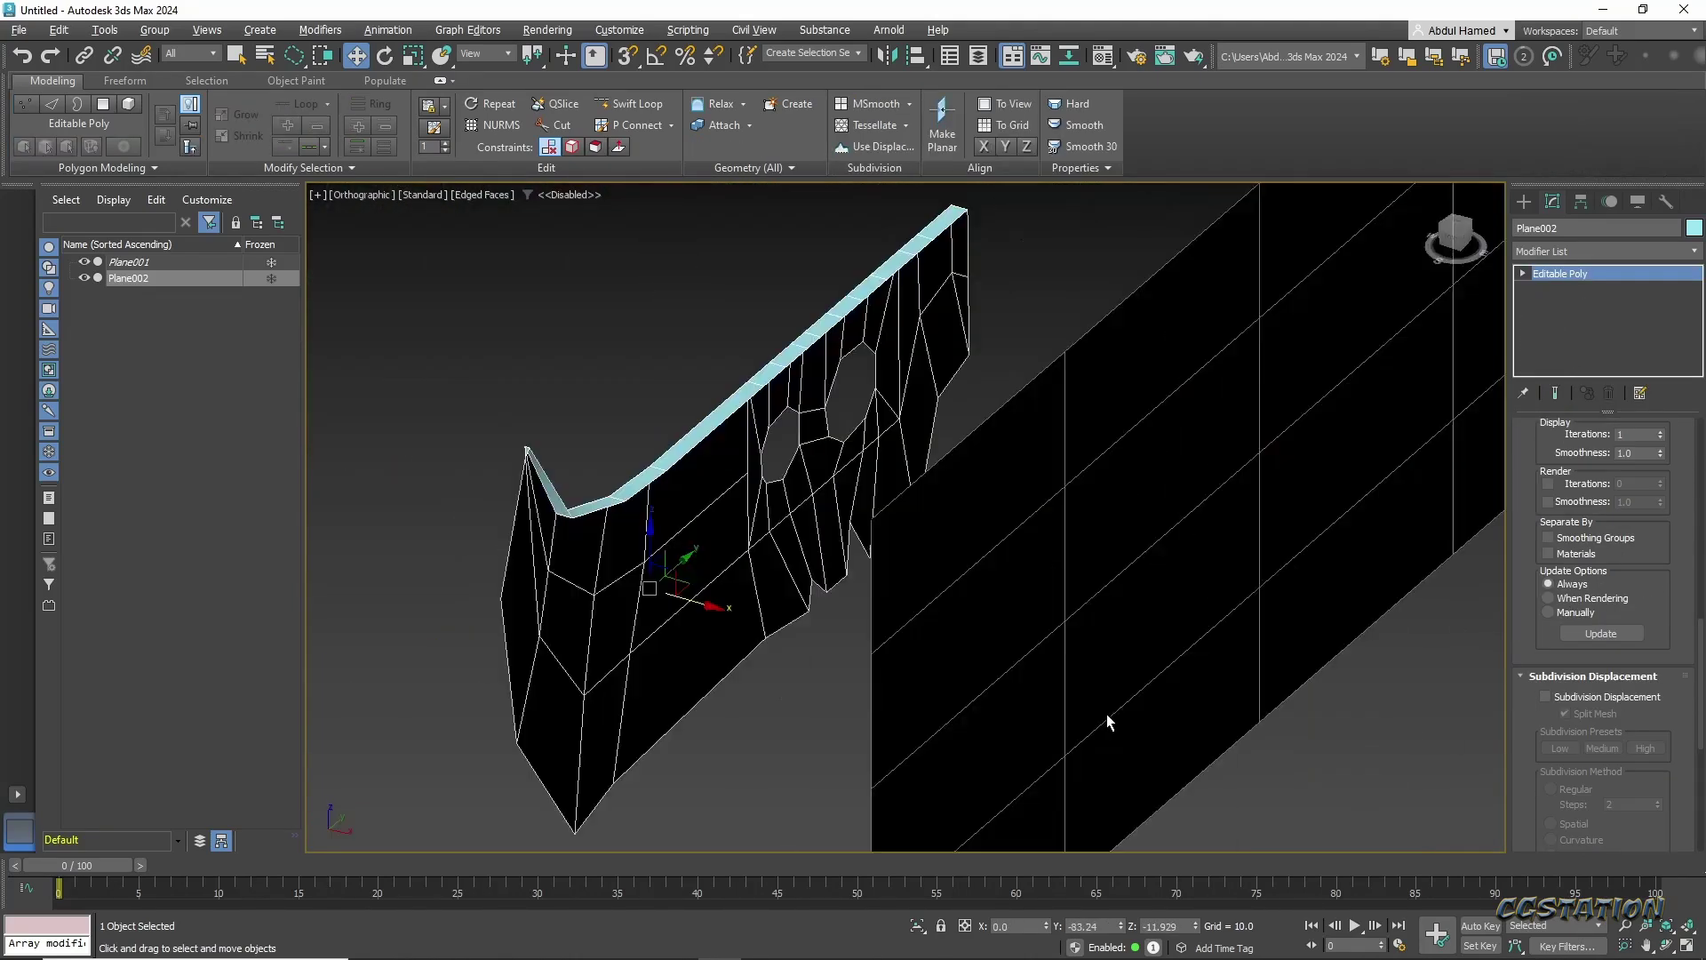
# Select a few blade vertices, then set the Symmetry mirror to the Z axis.
pyautogui.moveTo(1104, 715)
pyautogui.keyDown('alt'); pyautogui.mouseDown(button='middle')
pyautogui.moveTo(978, 534)
pyautogui.moveTo(1468, 436)
pyautogui.mouseUp(button='middle'); pyautogui.keyUp('alt')
pyautogui.press('4')
pyautogui.rightClick(826, 484)
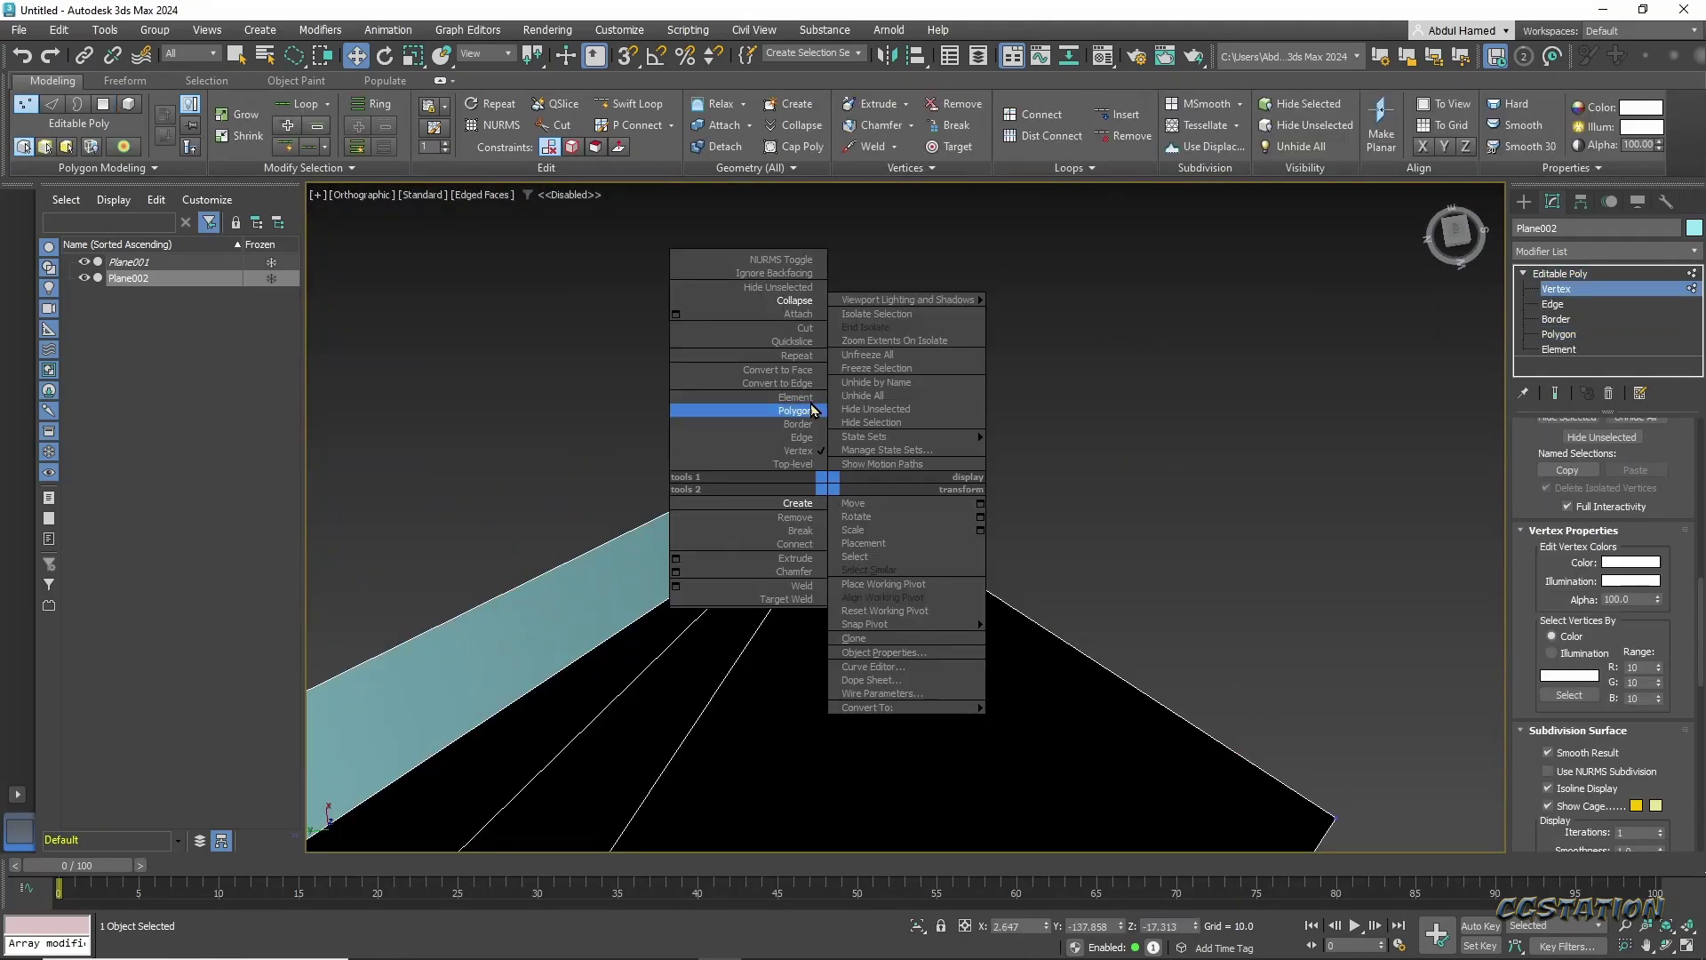
pyautogui.click(746, 407)
pyautogui.moveTo(765, 445); pyautogui.dragTo(471, 273, button='middle')
pyautogui.moveTo(800, 533)
pyautogui.keyDown('alt'); pyautogui.mouseDown(button='middle')
pyautogui.moveTo(1165, 531)
pyautogui.moveTo(1175, 621)
pyautogui.mouseUp(button='middle'); pyautogui.keyUp('alt')
pyautogui.click(1557, 289)
pyautogui.click(1561, 527)
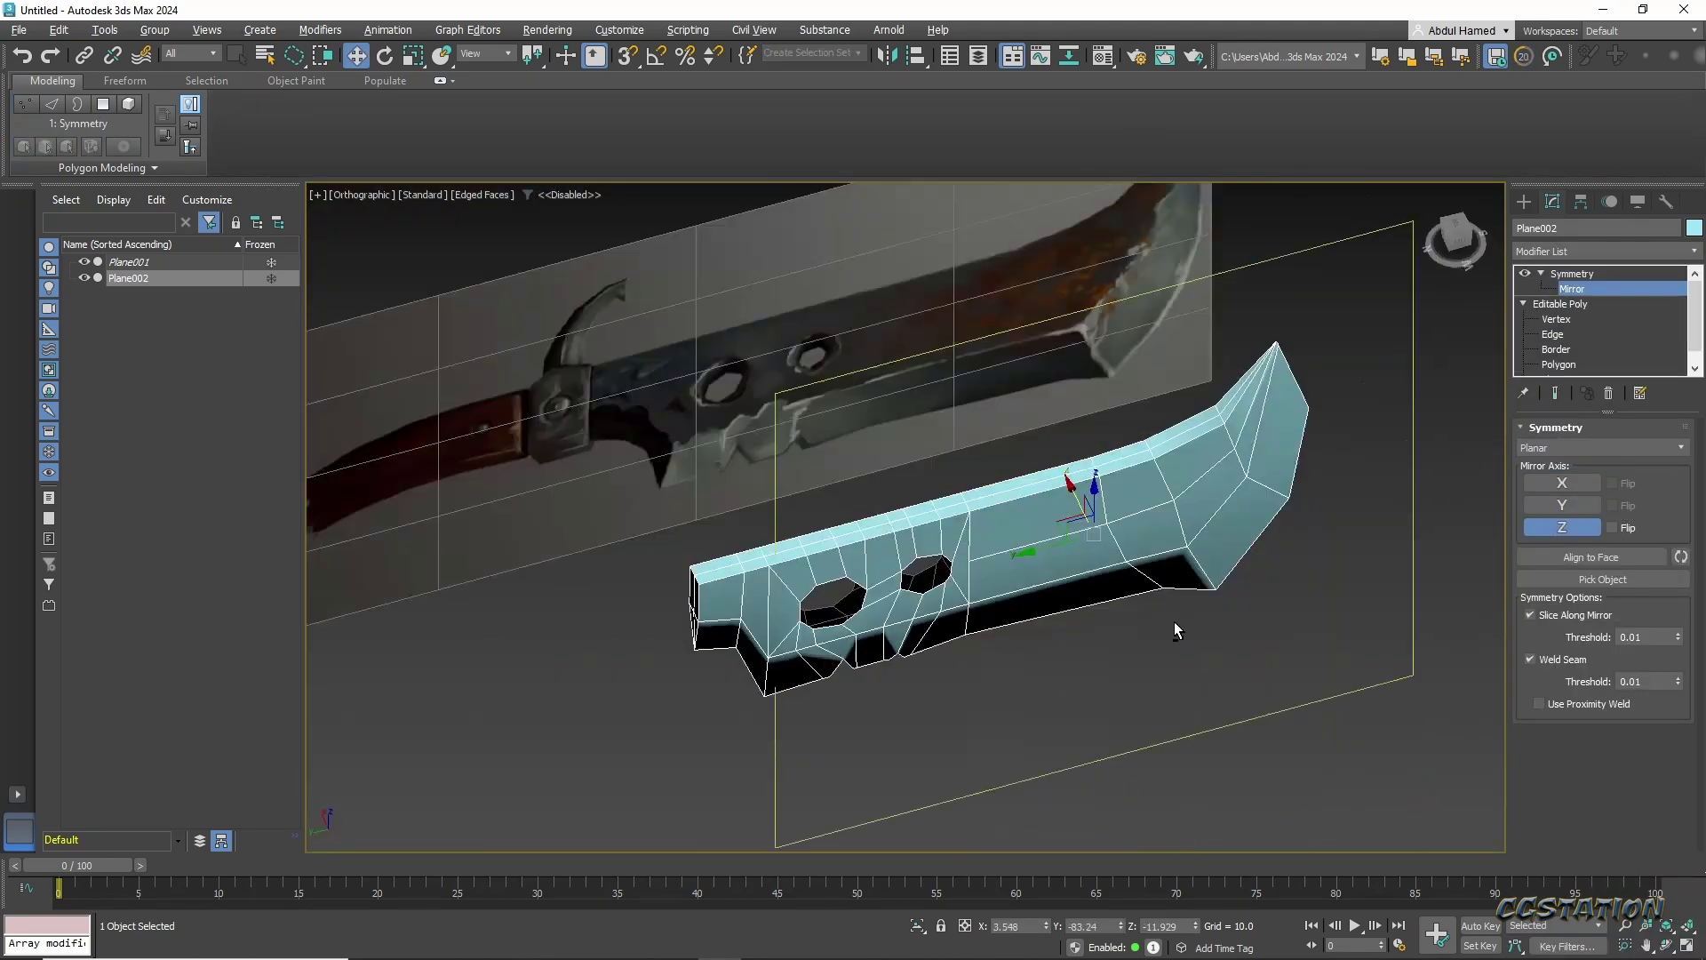
# Collapse the modifier stack and weld the seam vertices together.
pyautogui.rightClick(1572, 273)
pyautogui.click(1600, 498)
pyautogui.click(924, 540)
pyautogui.press('1')
pyautogui.click(915, 589)
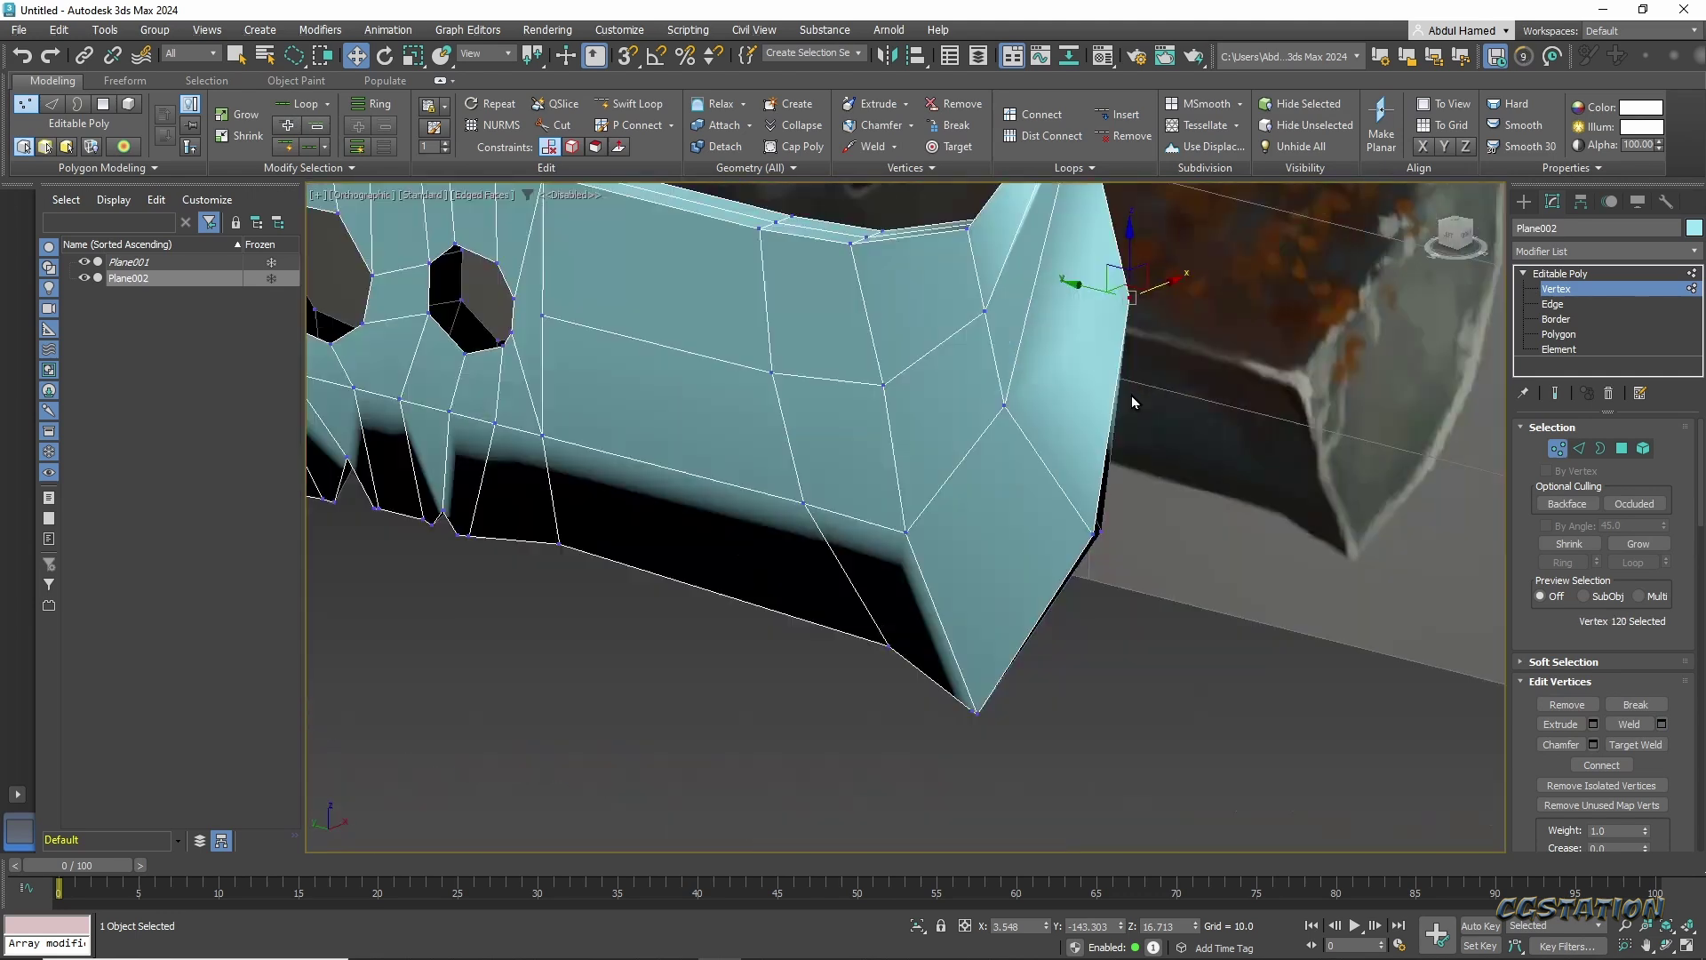
# Select the blade's polygons and inspect the mirrored knife from several angles.
pyautogui.keyDown('alt'); pyautogui.moveTo(1132, 396); pyautogui.dragTo(1133, 567, button='middle'); pyautogui.keyUp('alt')
pyautogui.scroll(-5, 998, 569)
pyautogui.press('4')
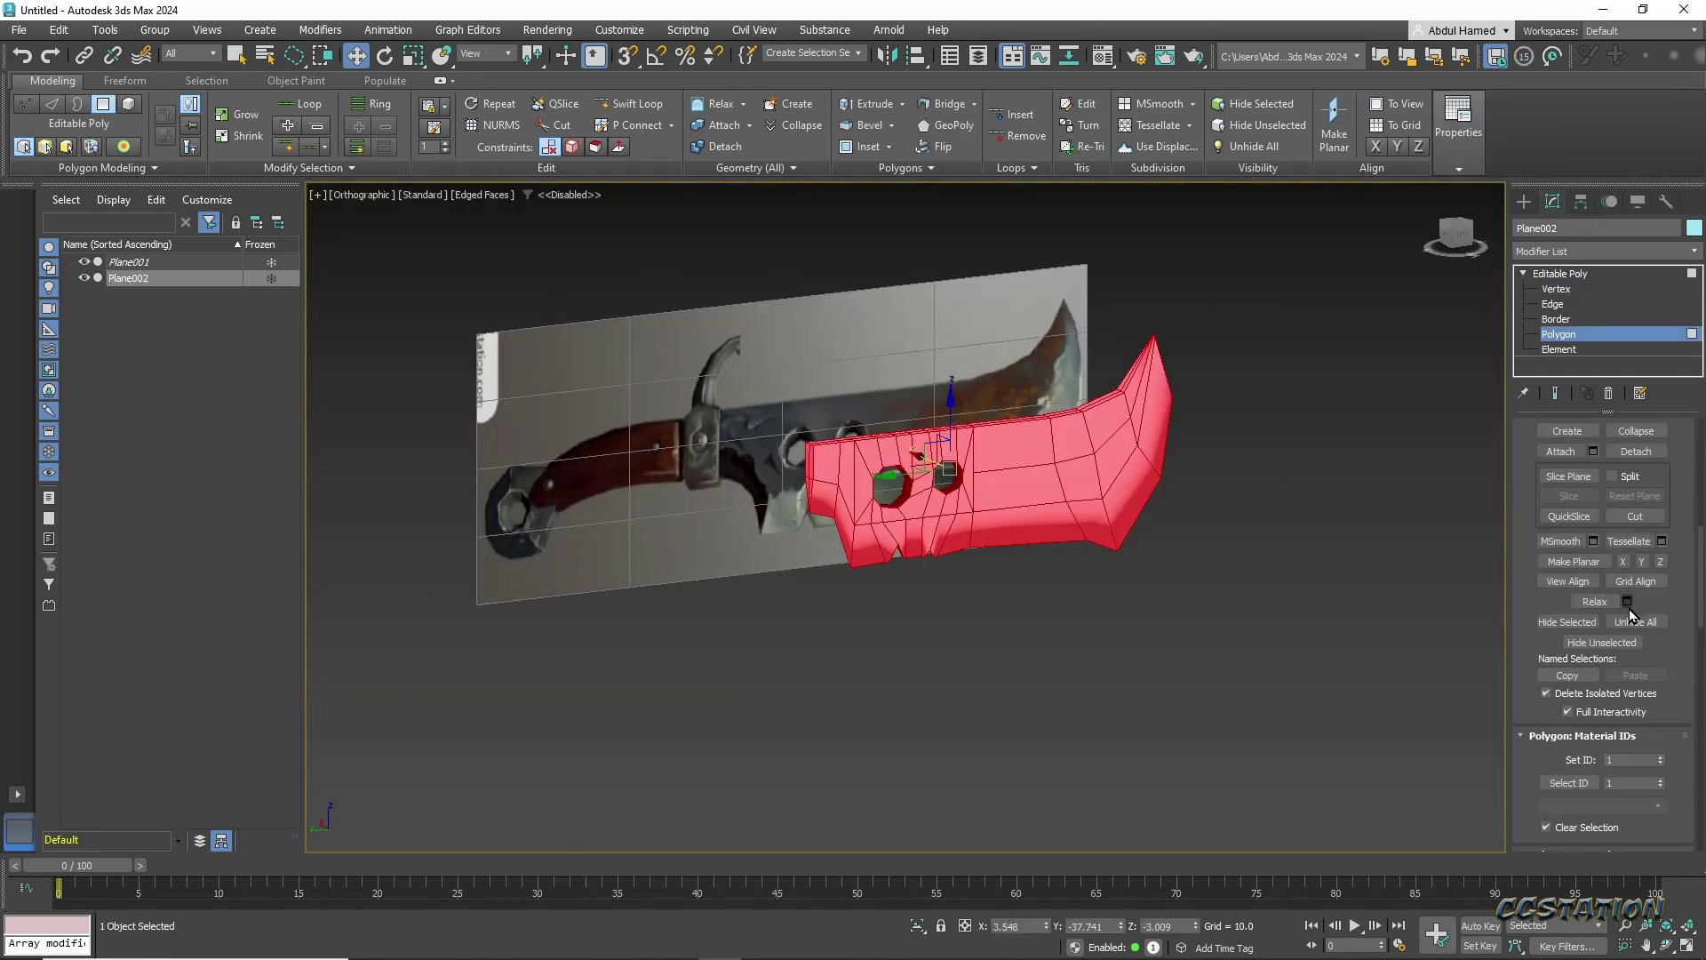
pyautogui.click(999, 575)
pyautogui.moveTo(999, 575)
pyautogui.keyDown('alt'); pyautogui.mouseDown(button='middle')
pyautogui.moveTo(971, 591)
pyautogui.moveTo(1150, 511)
pyautogui.mouseUp(button='middle'); pyautogui.keyUp('alt')
pyautogui.scroll(5, 1149, 510)
pyautogui.scroll(3, 1104, 425)
pyautogui.scroll(-5, 1104, 426)
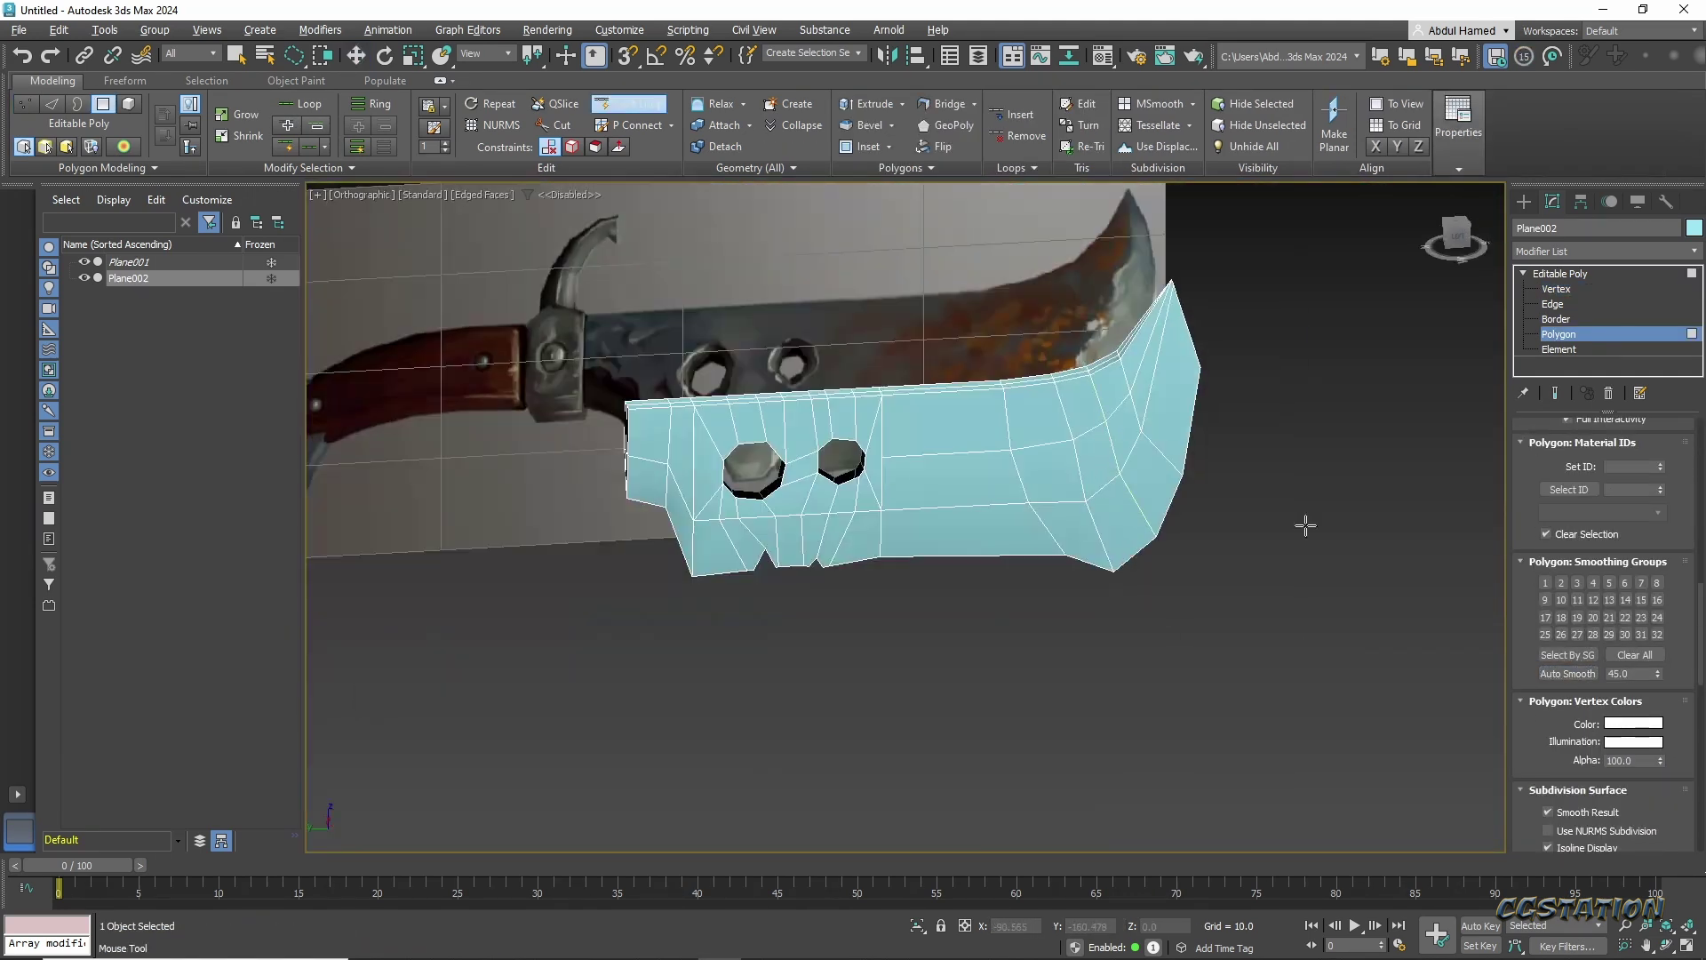
pyautogui.keyDown('alt'); pyautogui.moveTo(1104, 426); pyautogui.dragTo(1219, 552, button='middle'); pyautogui.keyUp('alt')
pyautogui.scroll(4, 1218, 552)
pyautogui.scroll(4, 1136, 418)
pyautogui.scroll(-4, 995, 296)
pyautogui.moveTo(994, 296)
pyautogui.keyDown('alt'); pyautogui.mouseDown(button='middle')
pyautogui.moveTo(935, 366)
pyautogui.moveTo(958, 375)
pyautogui.mouseUp(button='middle'); pyautogui.keyUp('alt')
pyautogui.scroll(-4, 958, 375)
pyautogui.scroll(4, 1054, 445)
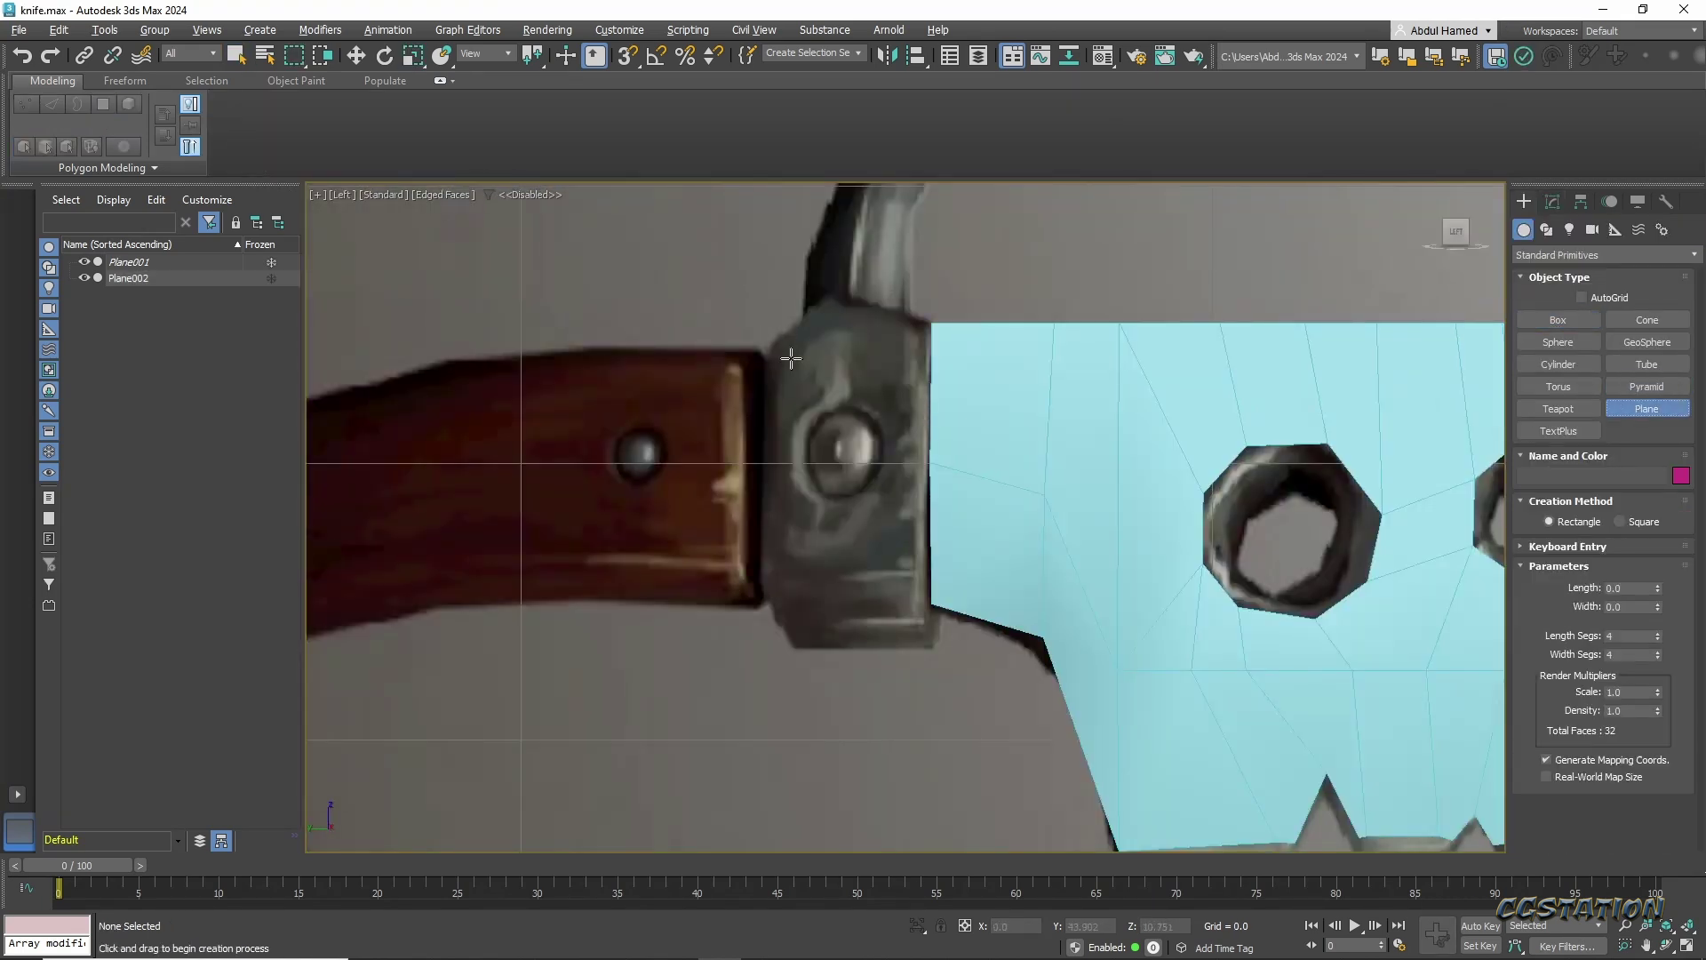
# Draw Plane003 over the guard with 3 length segments and switch to edge editing.
pyautogui.moveTo(778, 334); pyautogui.dragTo(930, 626)
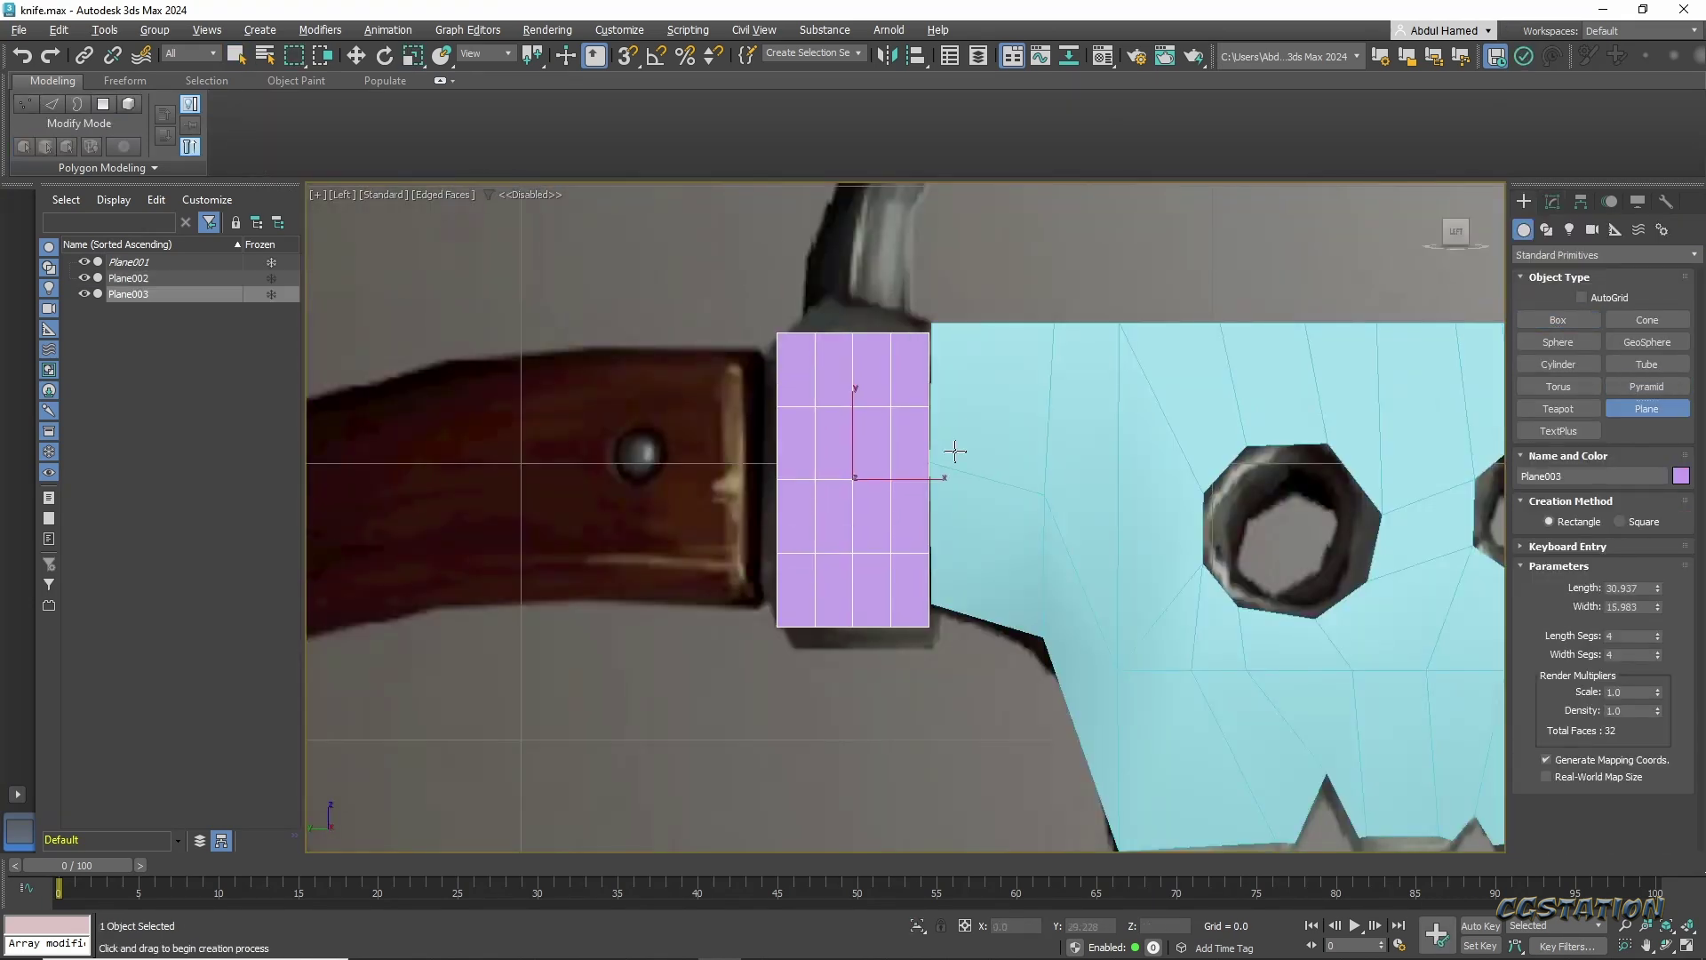
pyautogui.click(1553, 201)
pyautogui.click(1657, 501)
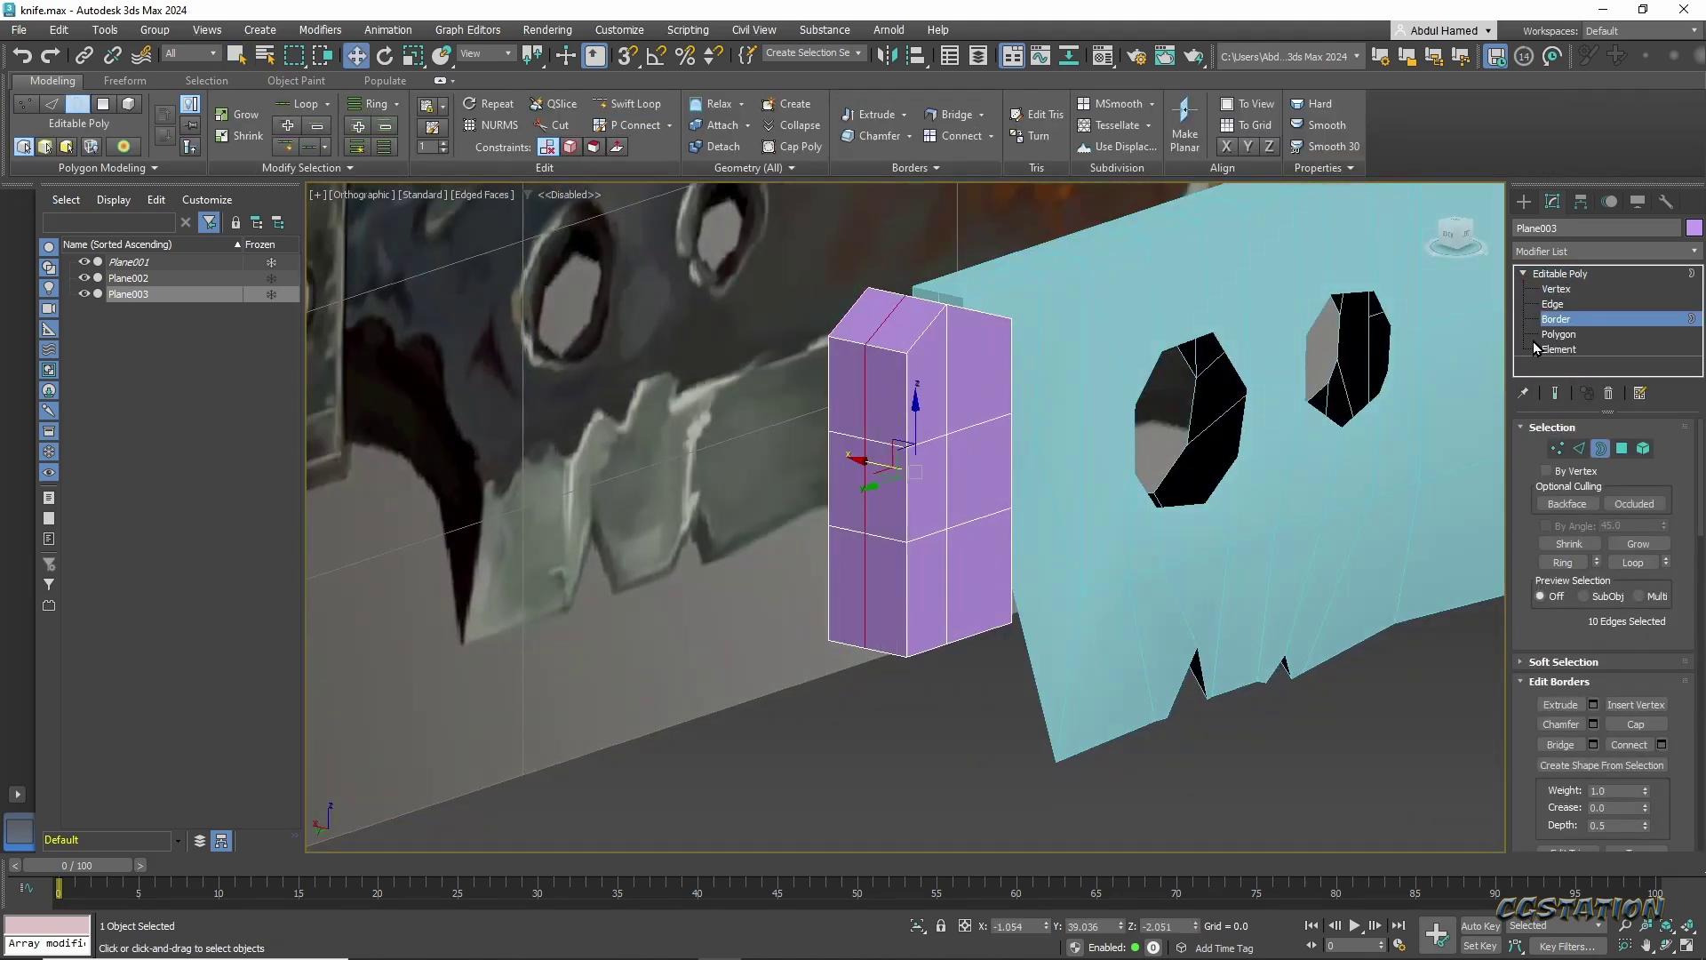
pyautogui.click(1552, 304)
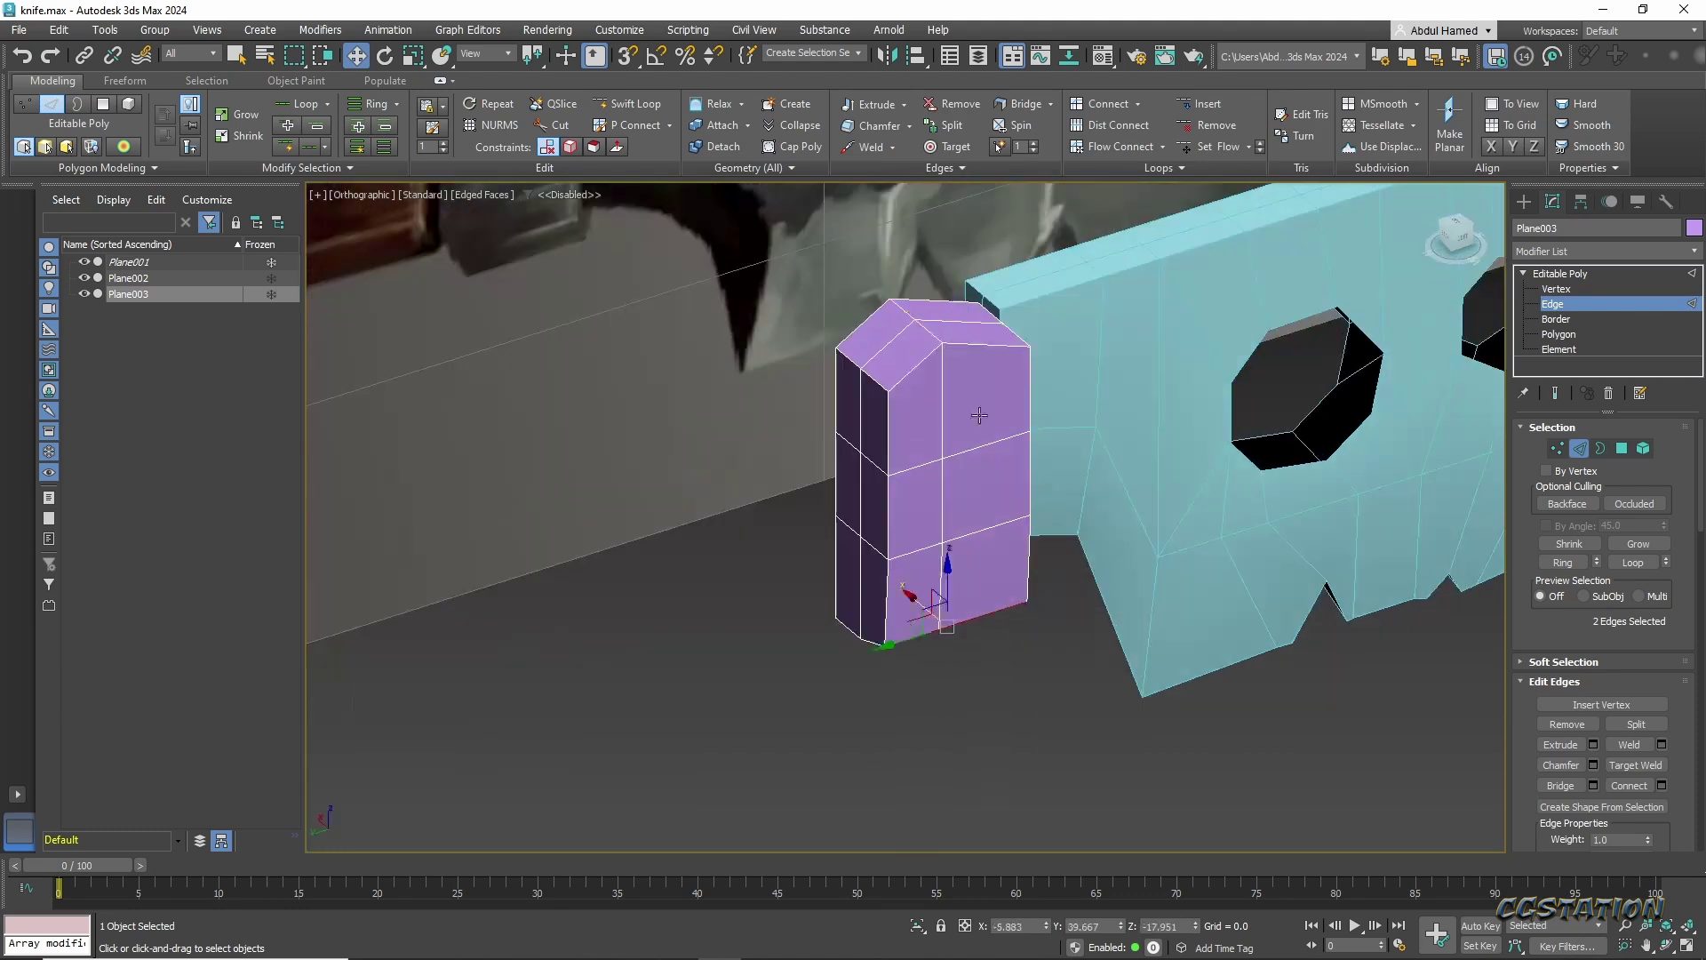
pyautogui.keyDown('alt'); pyautogui.moveTo(888, 445); pyautogui.dragTo(882, 474, button='middle'); pyautogui.keyUp('alt')
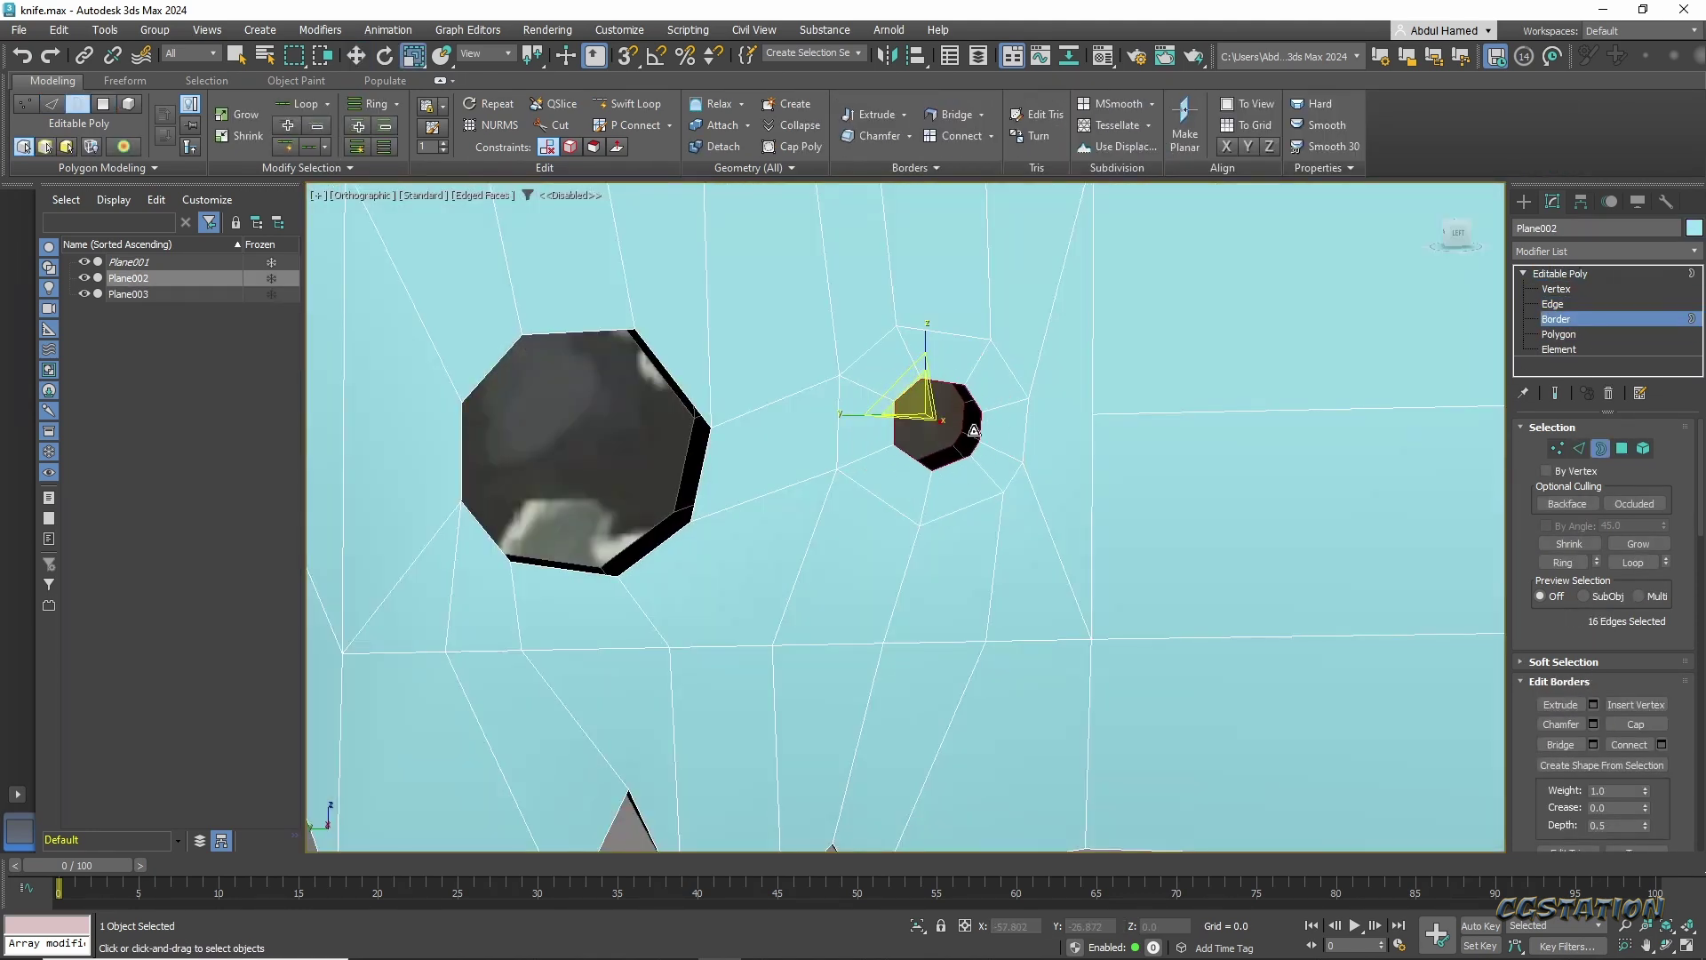
# Select the small hole's edges in left view and bridge them into a tunnel.
pyautogui.moveTo(974, 431)
pyautogui.keyDown('alt'); pyautogui.mouseDown(button='middle')
pyautogui.moveTo(942, 382)
pyautogui.moveTo(906, 580)
pyautogui.mouseUp(button='middle'); pyautogui.keyUp('alt')
pyautogui.press('w')
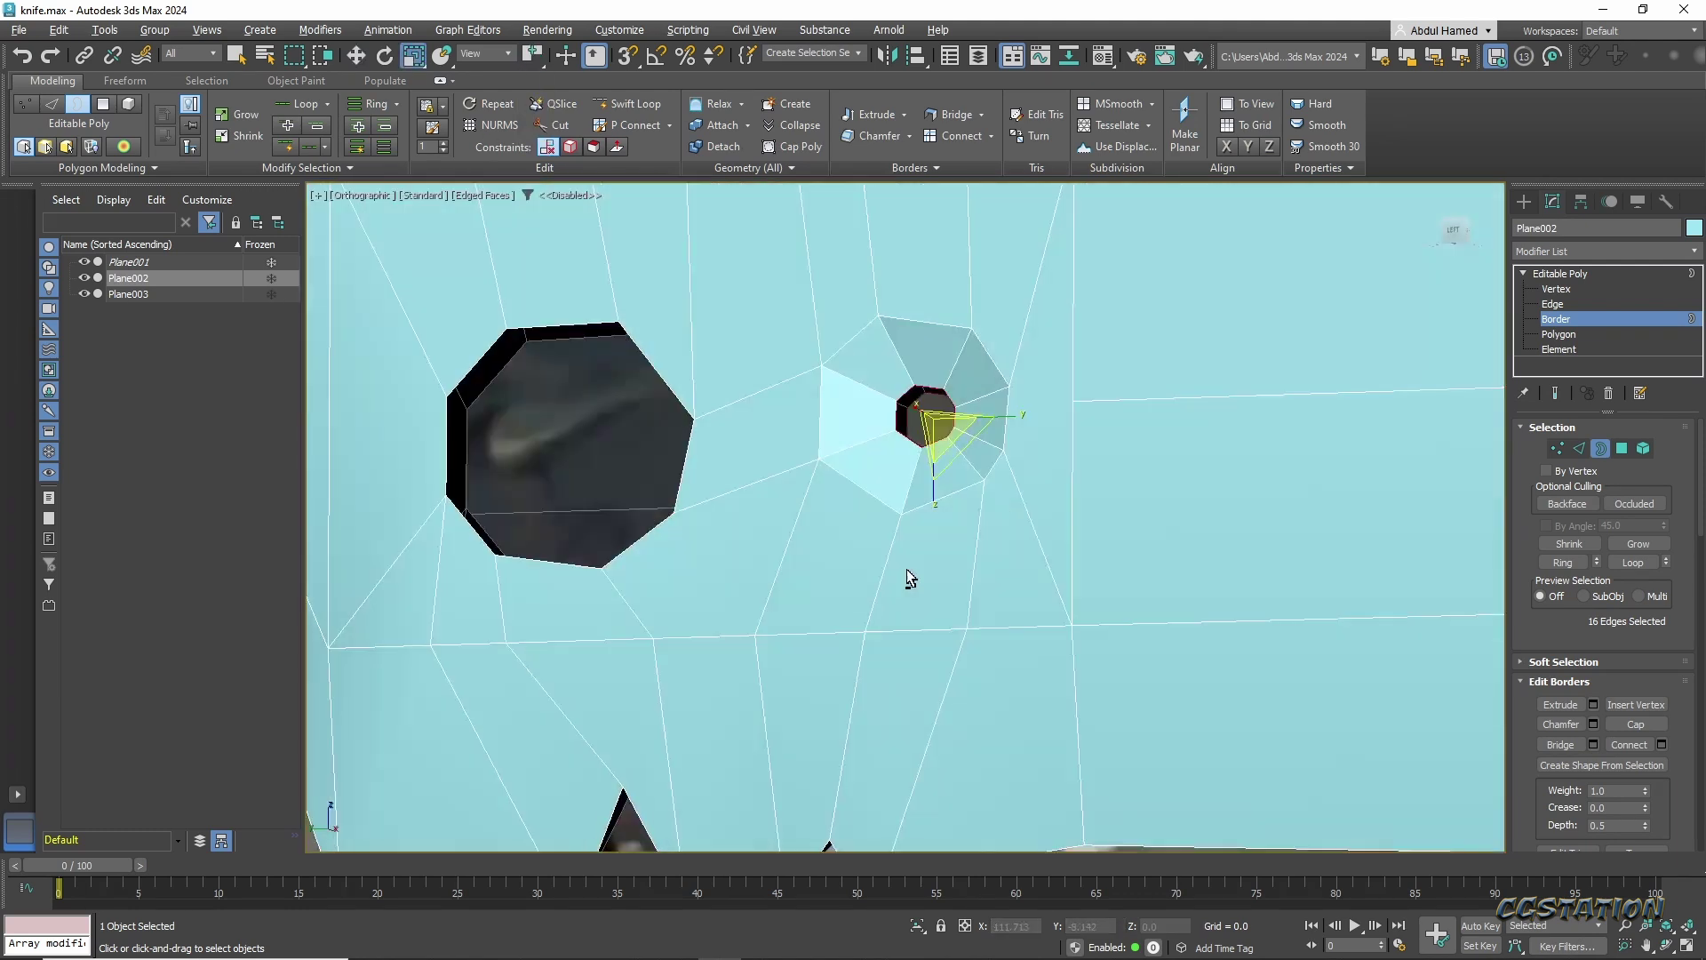
pyautogui.press('l')
pyautogui.press('1')
pyautogui.moveTo(853, 418); pyautogui.dragTo(989, 548)
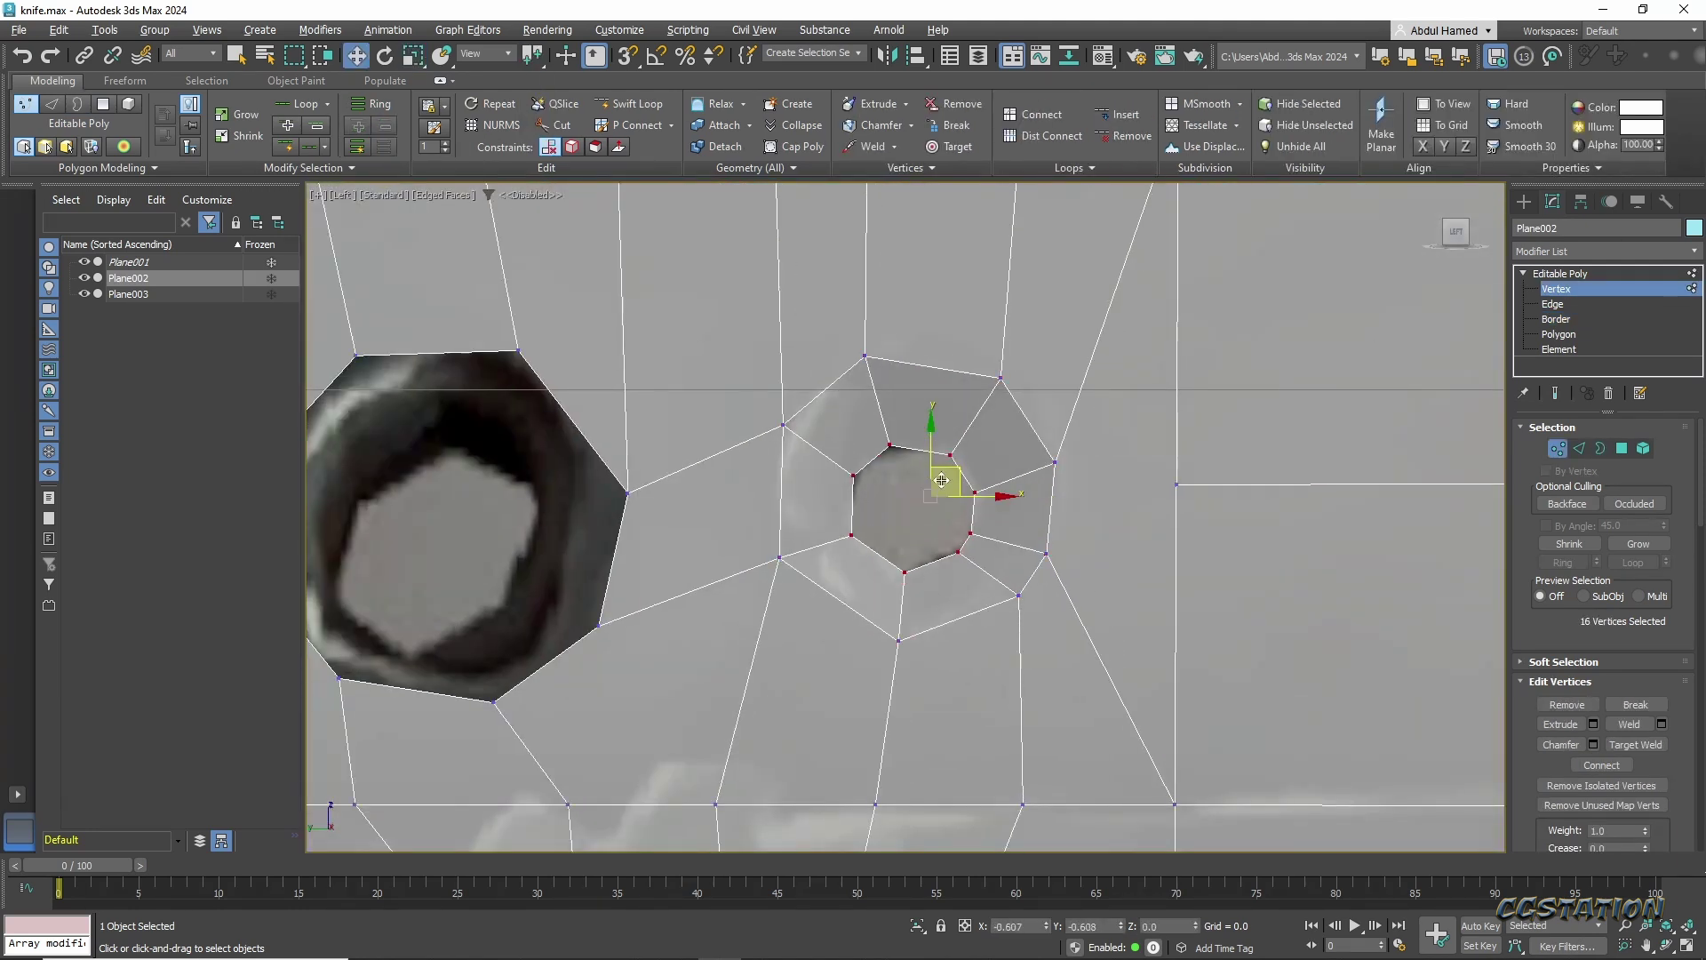
pyautogui.press('2')
pyautogui.click(1592, 785)
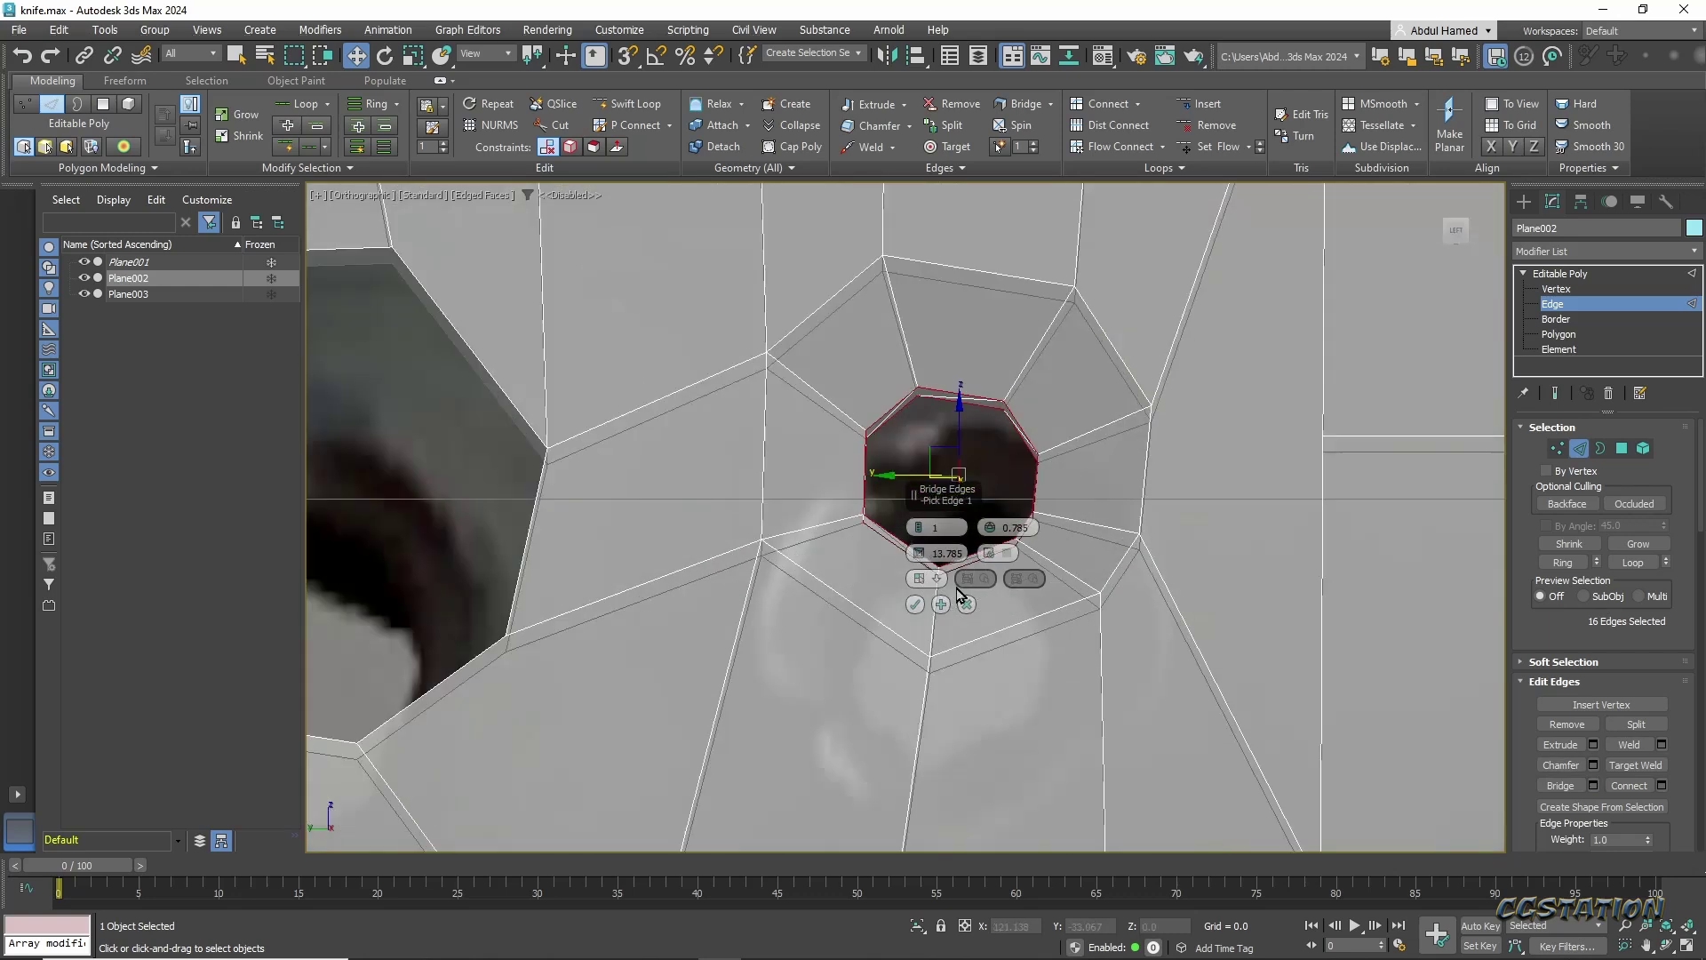
# Add the remaining hole edges to the bridge and confirm it.
pyautogui.scroll(3, 919, 451)
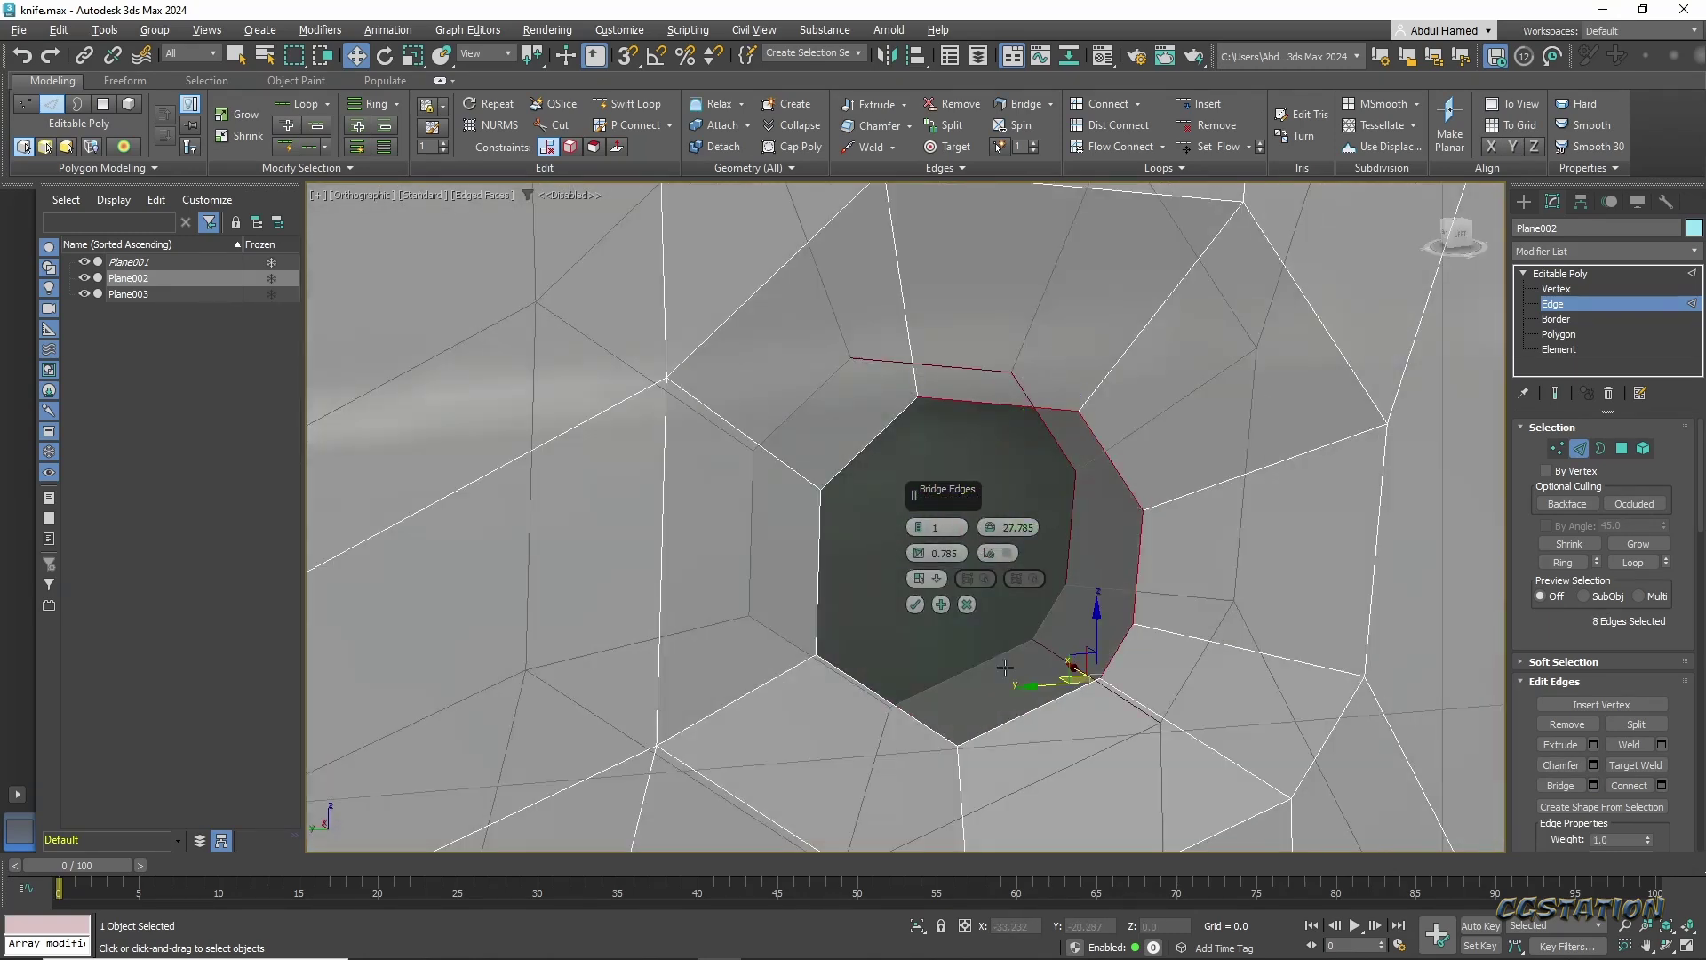
pyautogui.keyDown('alt'); pyautogui.moveTo(1074, 494); pyautogui.dragTo(1005, 663, button='middle'); pyautogui.keyUp('alt')
pyautogui.click(1004, 663)
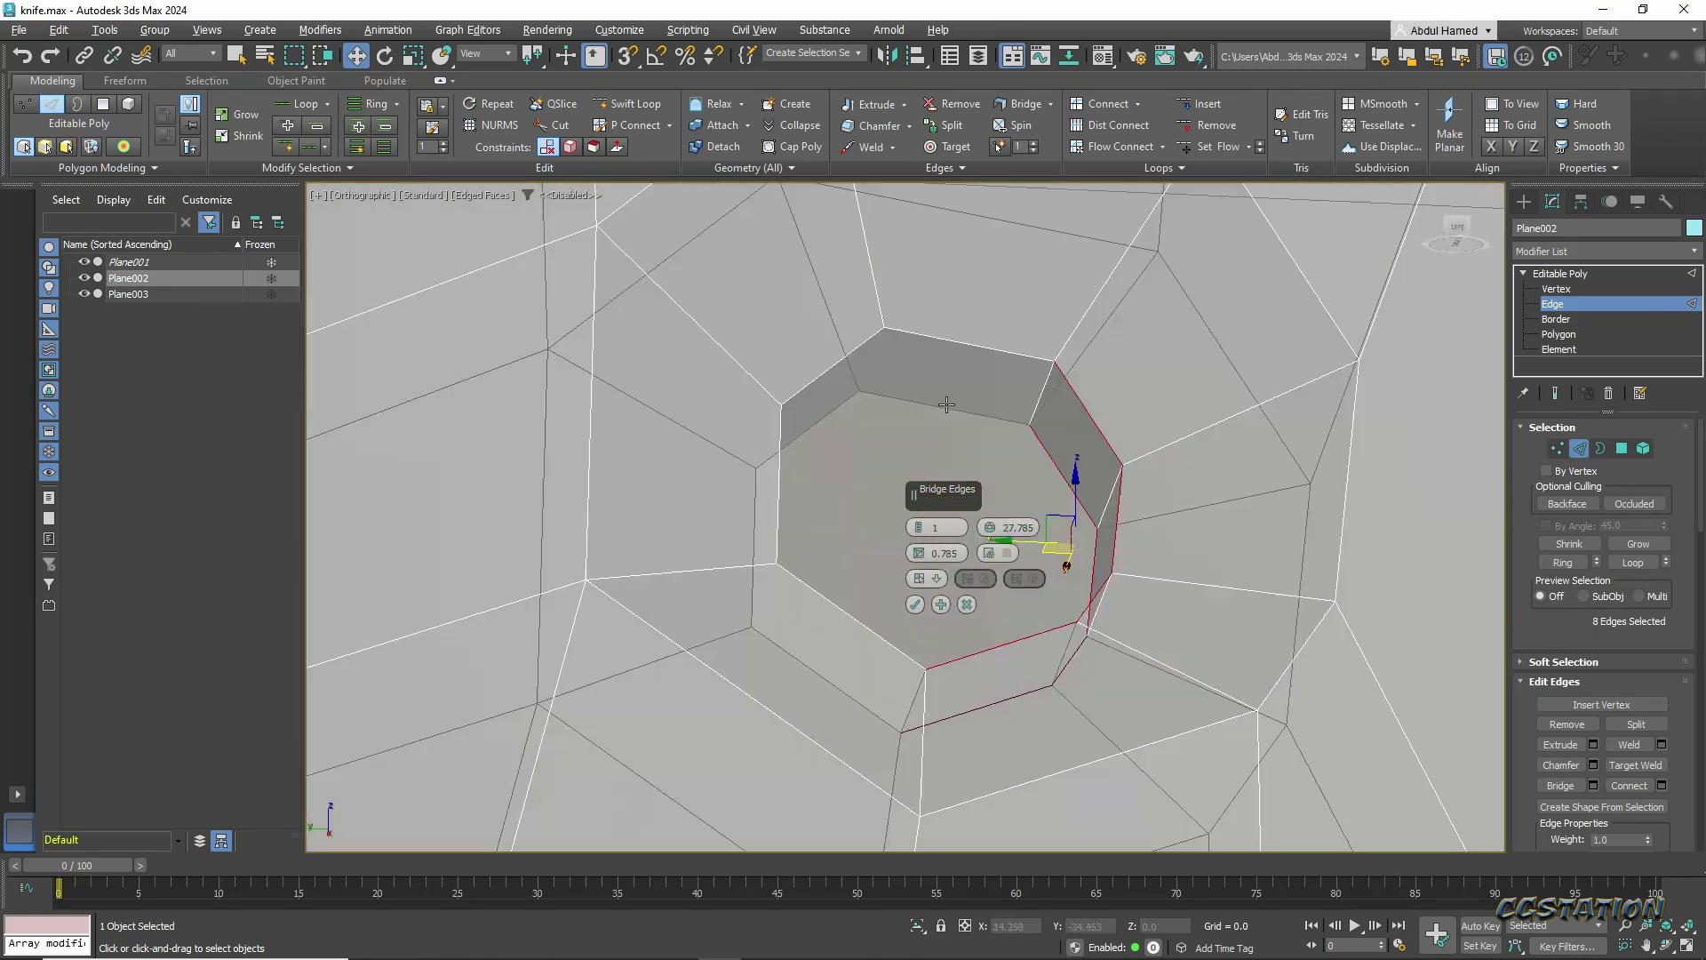
pyautogui.keyDown('alt'); pyautogui.moveTo(1067, 473); pyautogui.dragTo(944, 396, button='middle'); pyautogui.keyUp('alt')
pyautogui.scroll(-3, 945, 397)
pyautogui.scroll(-5, 937, 514)
pyautogui.click(938, 515)
# Open the Material Editor and pick an edge of the larger hole.
pyautogui.press('m')
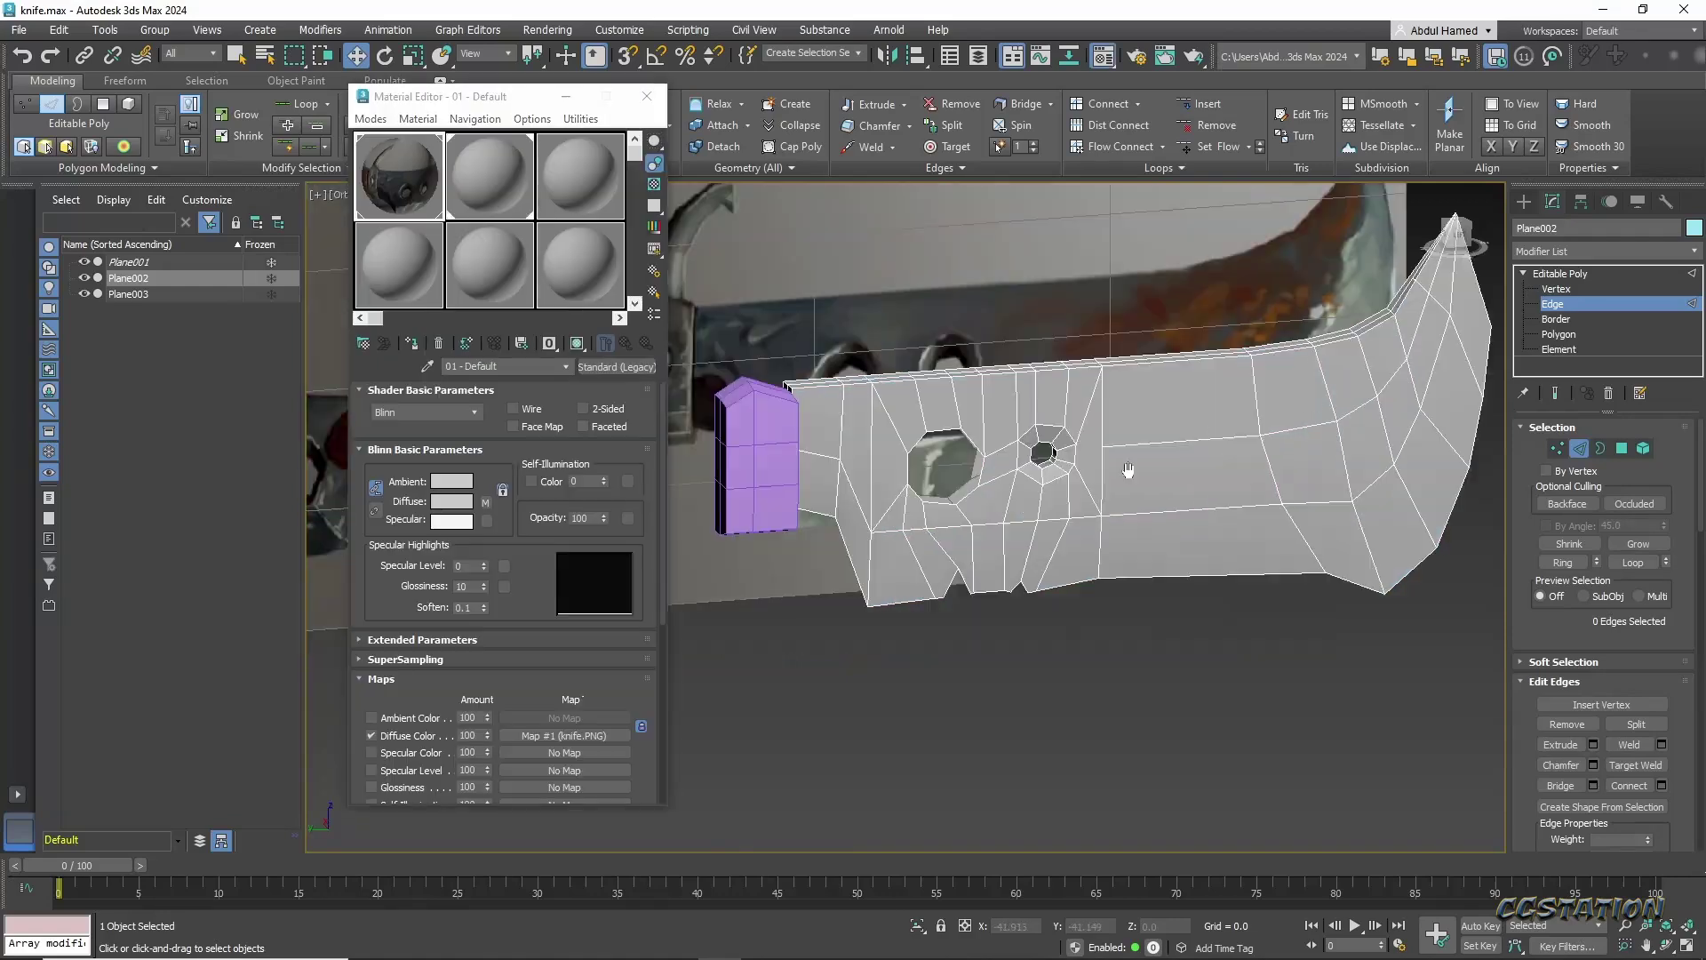
pyautogui.keyDown('alt'); pyautogui.moveTo(938, 515); pyautogui.dragTo(1065, 567, button='middle'); pyautogui.keyUp('alt')
pyautogui.click(1065, 567)
pyautogui.press('super')
pyautogui.click(1066, 567)
pyautogui.scroll(5, 1065, 567)
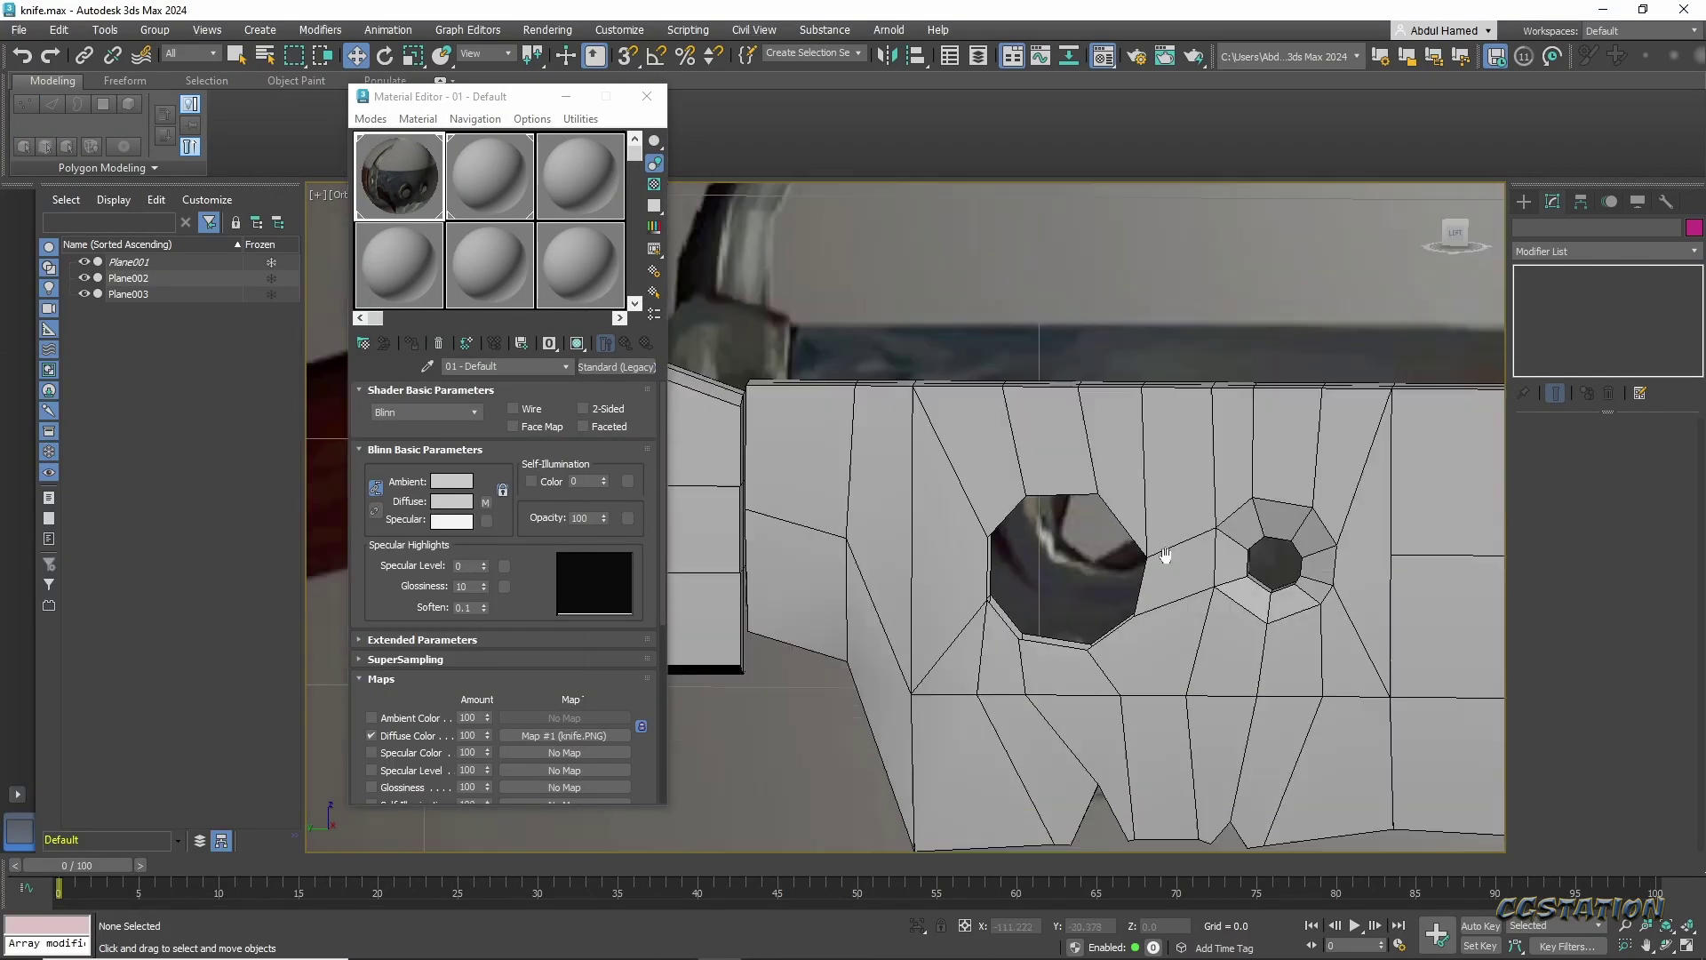
# Select the edge loop and open border of the larger hole, then clear the selection.
pyautogui.press('2')
pyautogui.doubleClick(1079, 602)
pyautogui.press('3')
pyautogui.press('l')
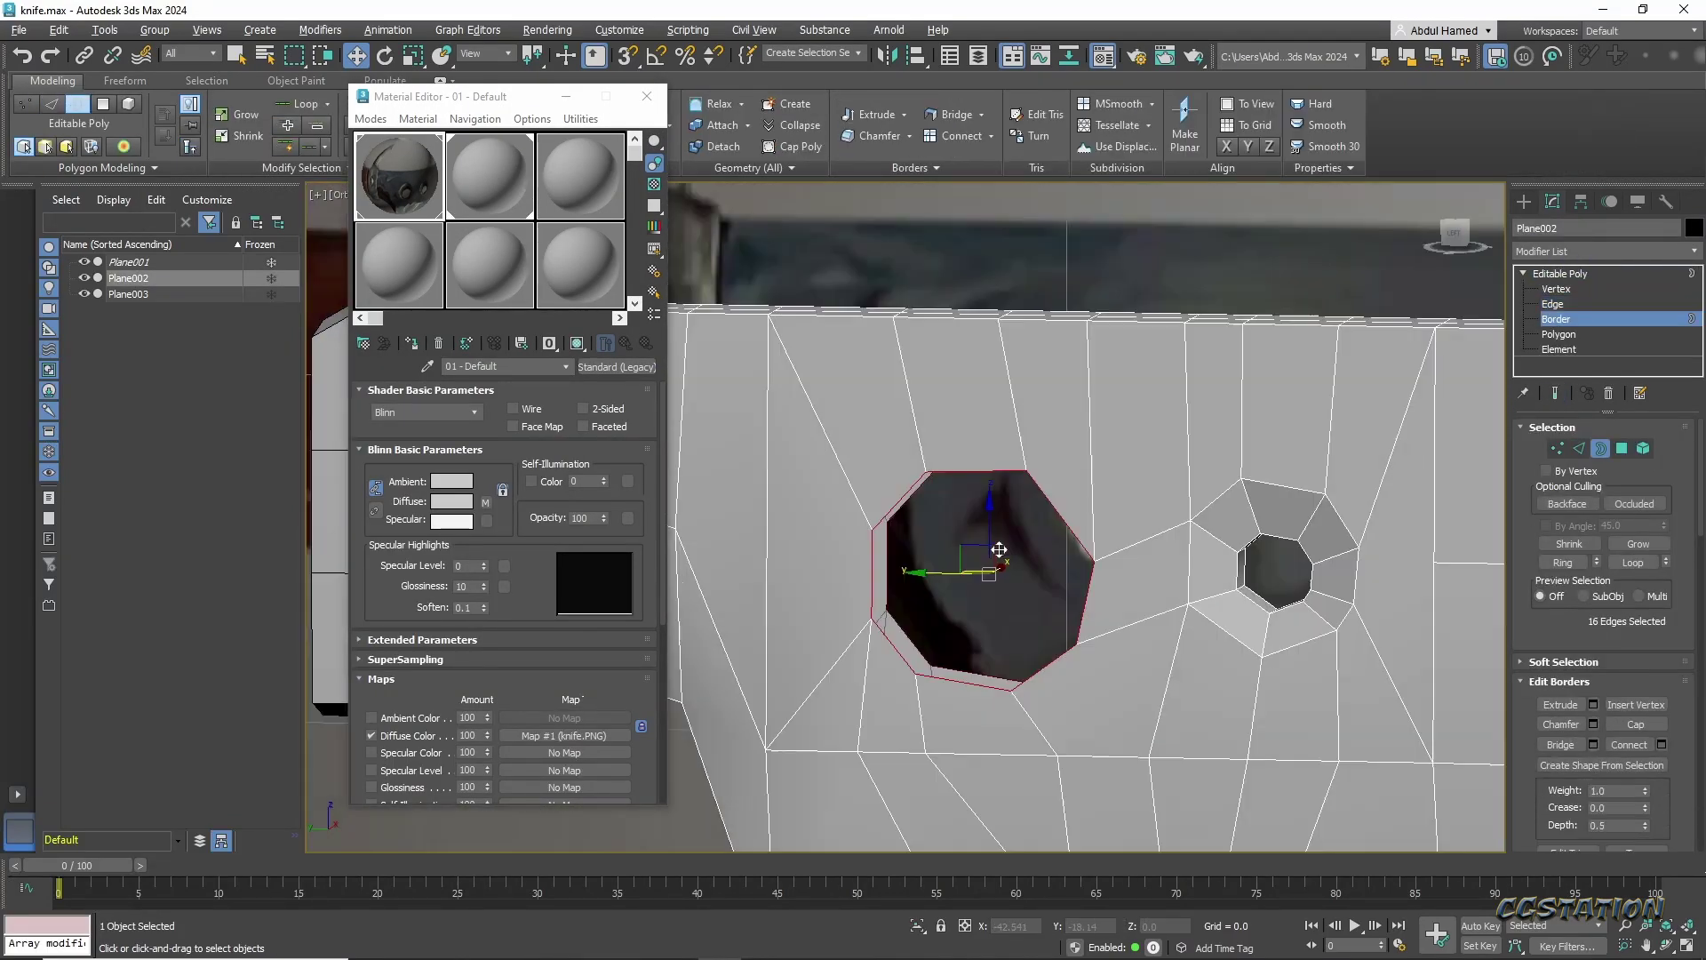
pyautogui.scroll(-2, 998, 545)
pyautogui.scroll(3, 993, 494)
pyautogui.press('r')
pyautogui.keyDown('alt'); pyautogui.moveTo(1000, 493); pyautogui.dragTo(1066, 533, button='middle'); pyautogui.keyUp('alt')
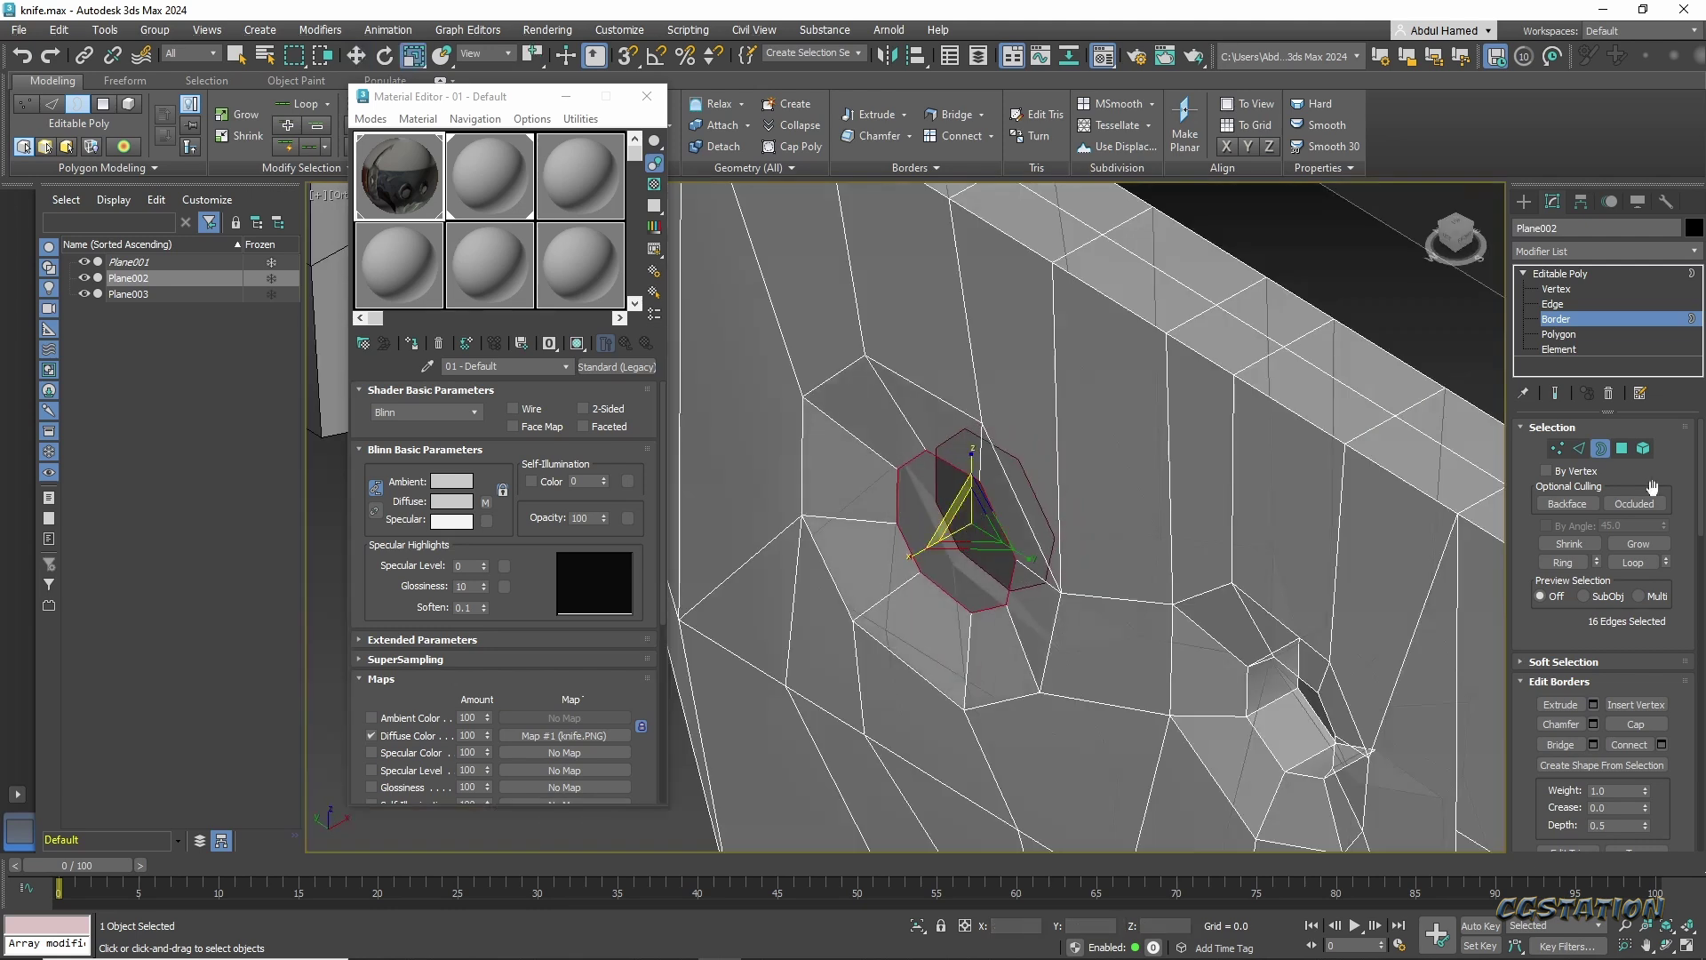
pyautogui.scroll(-5, 1066, 533)
pyautogui.click(1170, 604)
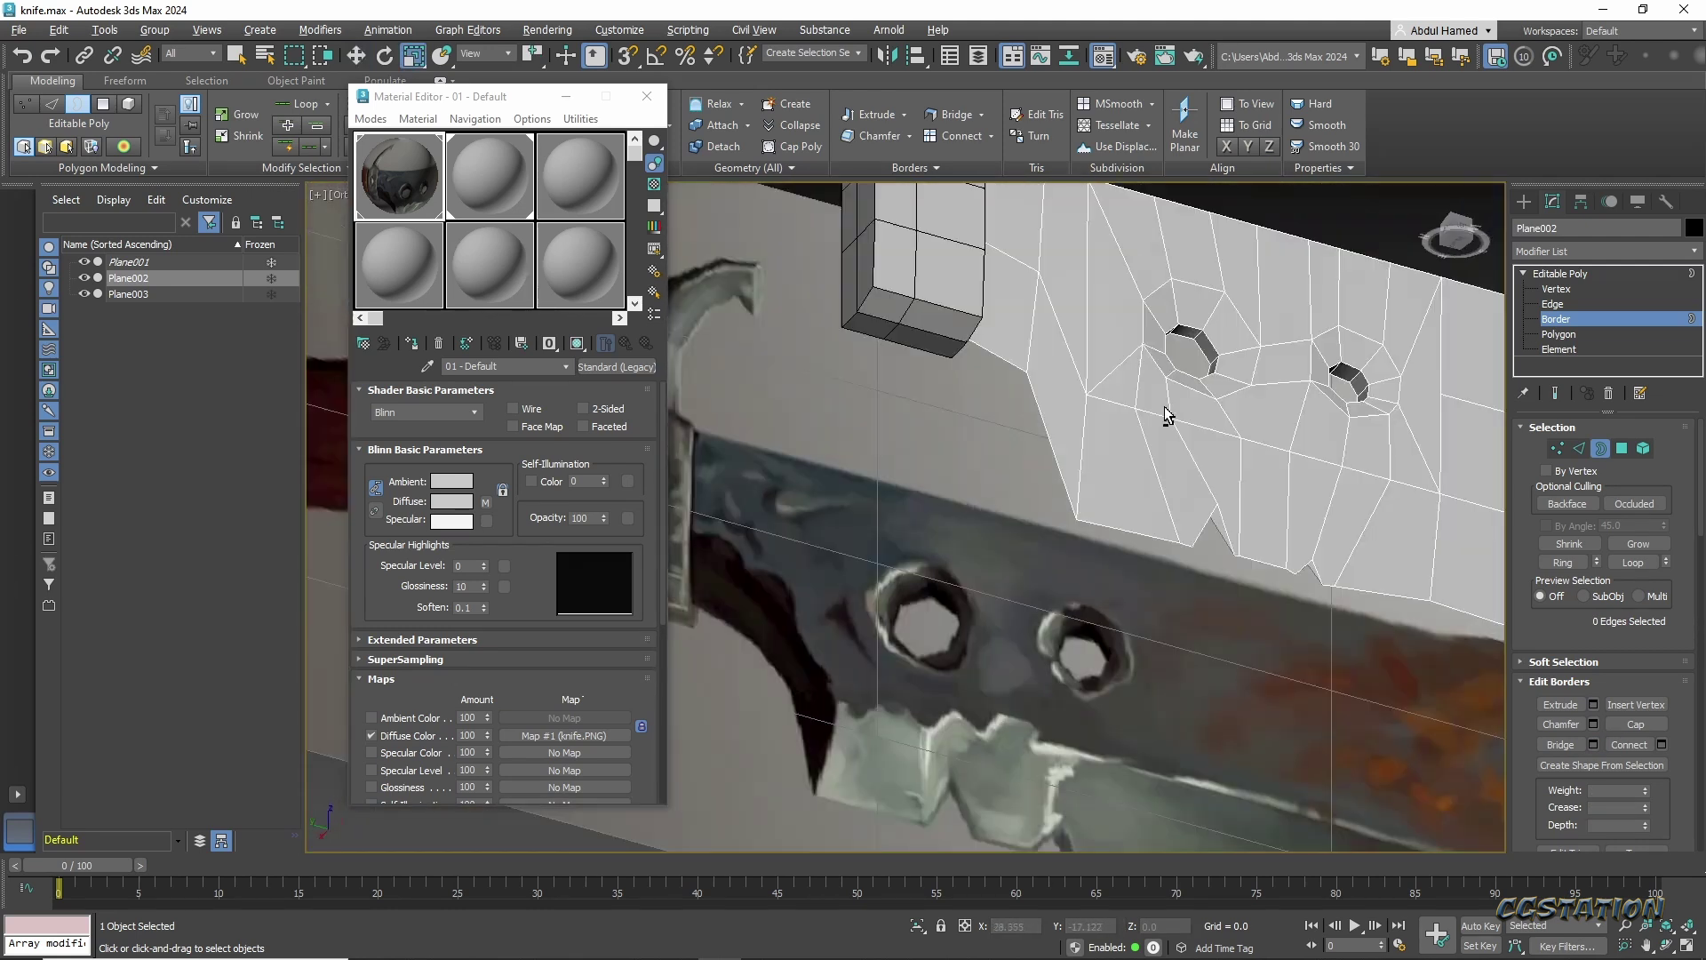
pyautogui.moveTo(1162, 380)
pyautogui.keyDown('alt'); pyautogui.mouseDown(button='middle')
pyautogui.moveTo(1180, 476)
pyautogui.moveTo(1333, 457)
pyautogui.moveTo(1177, 588)
pyautogui.moveTo(1155, 533)
pyautogui.mouseUp(button='middle'); pyautogui.keyUp('alt')
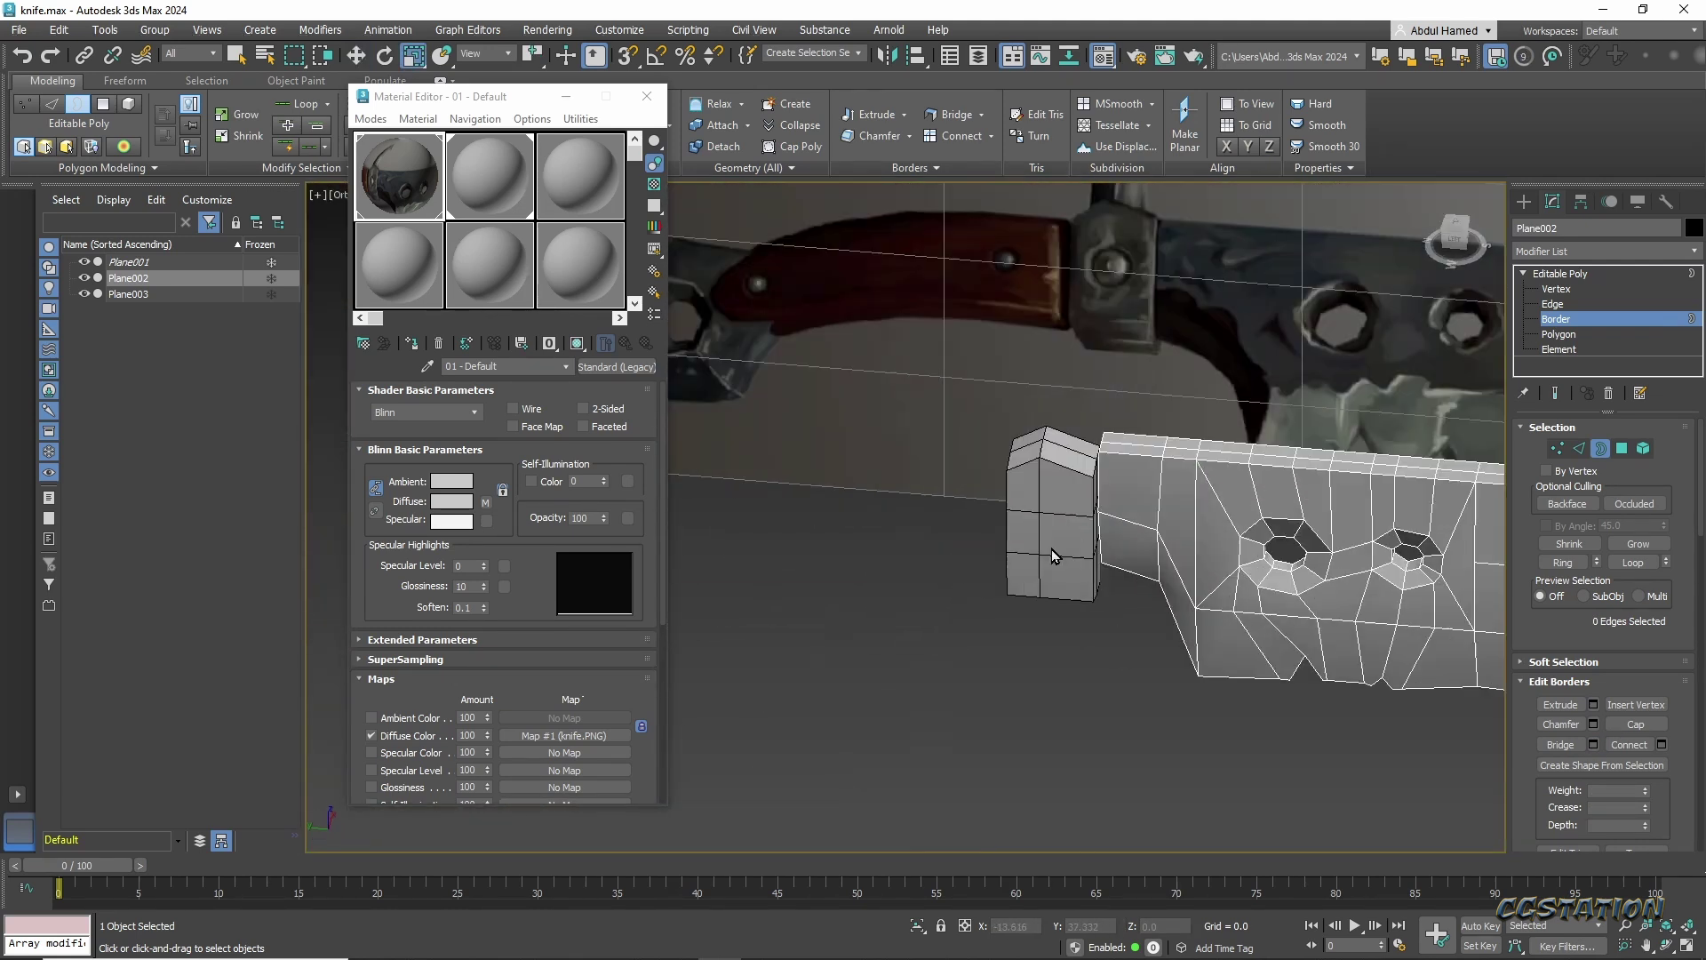
# Select Plane003 and add a Symmetry modifier through the modifier search.
pyautogui.click(1642, 252)
pyautogui.write('sym')
pyautogui.press('Return')
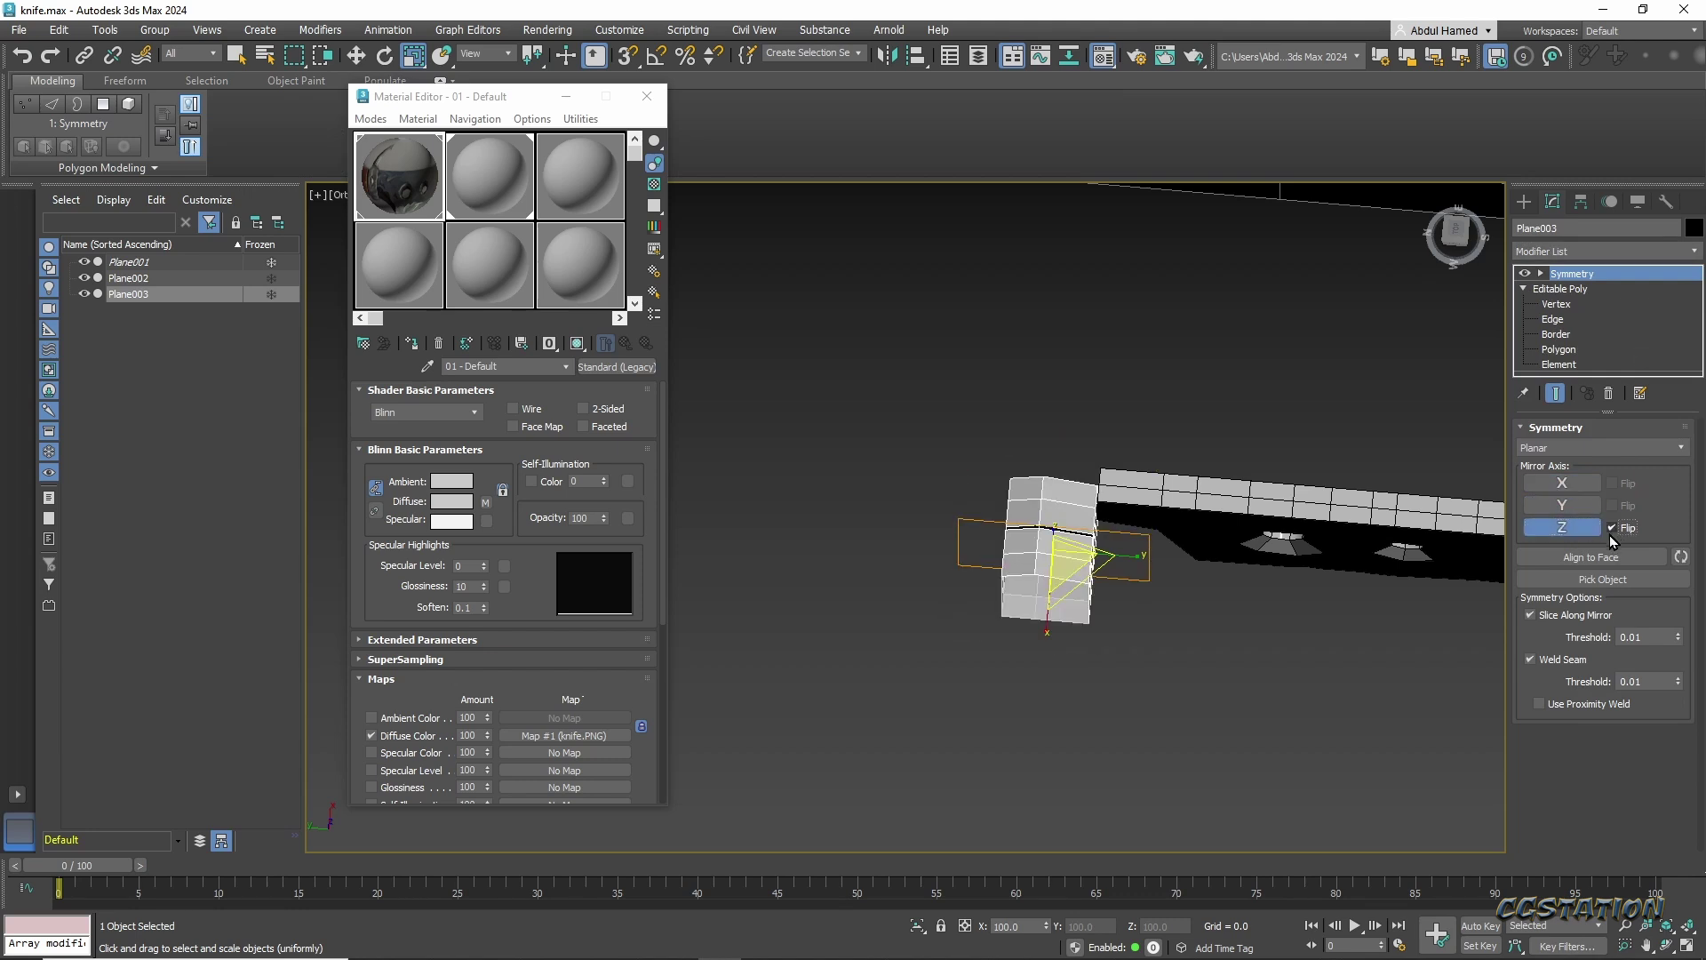
# Move the Symmetry mirror plane and turn on Affect Pivot Only.
pyautogui.keyDown('alt'); pyautogui.moveTo(1422, 533); pyautogui.dragTo(1042, 495, button='middle'); pyautogui.keyUp('alt')
pyautogui.press('1')
pyautogui.press('w')
pyautogui.click(1572, 274)
pyautogui.click(1581, 202)
pyautogui.click(1605, 325)
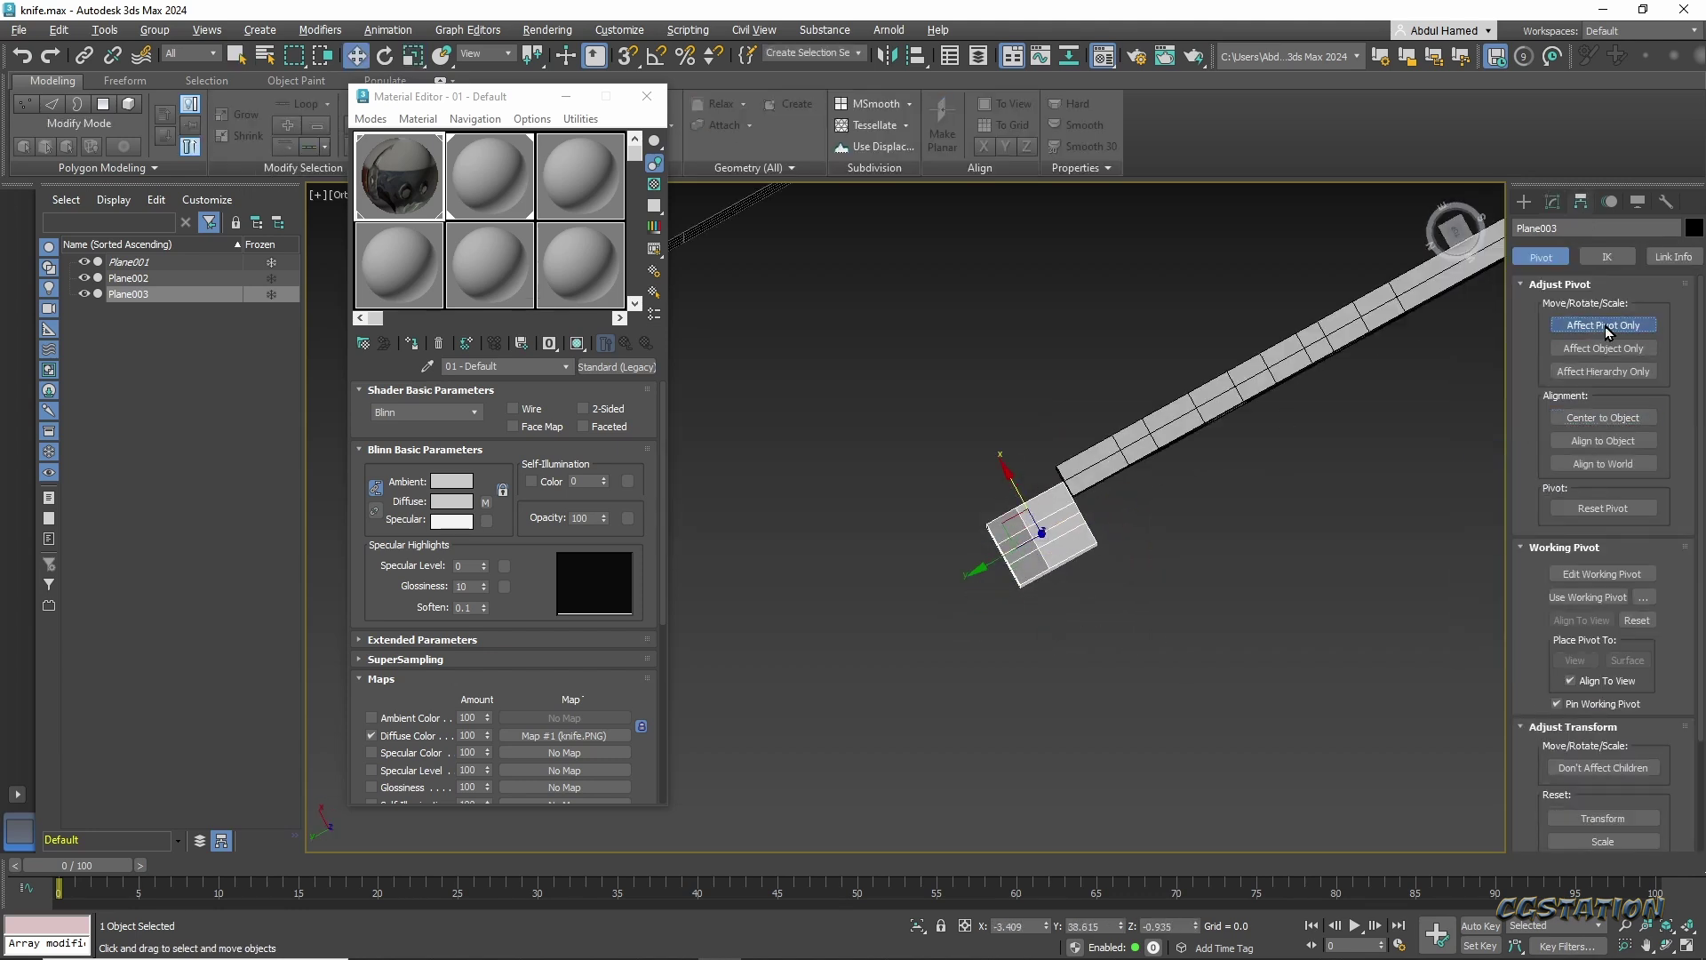
pyautogui.keyDown('alt'); pyautogui.moveTo(996, 440); pyautogui.dragTo(1031, 462, button='middle'); pyautogui.keyUp('alt')
pyautogui.scroll(3, 1031, 462)
# Revisit the Symmetry mirror plane and pivot settings, viewing the block from the left.
pyautogui.click(1553, 202)
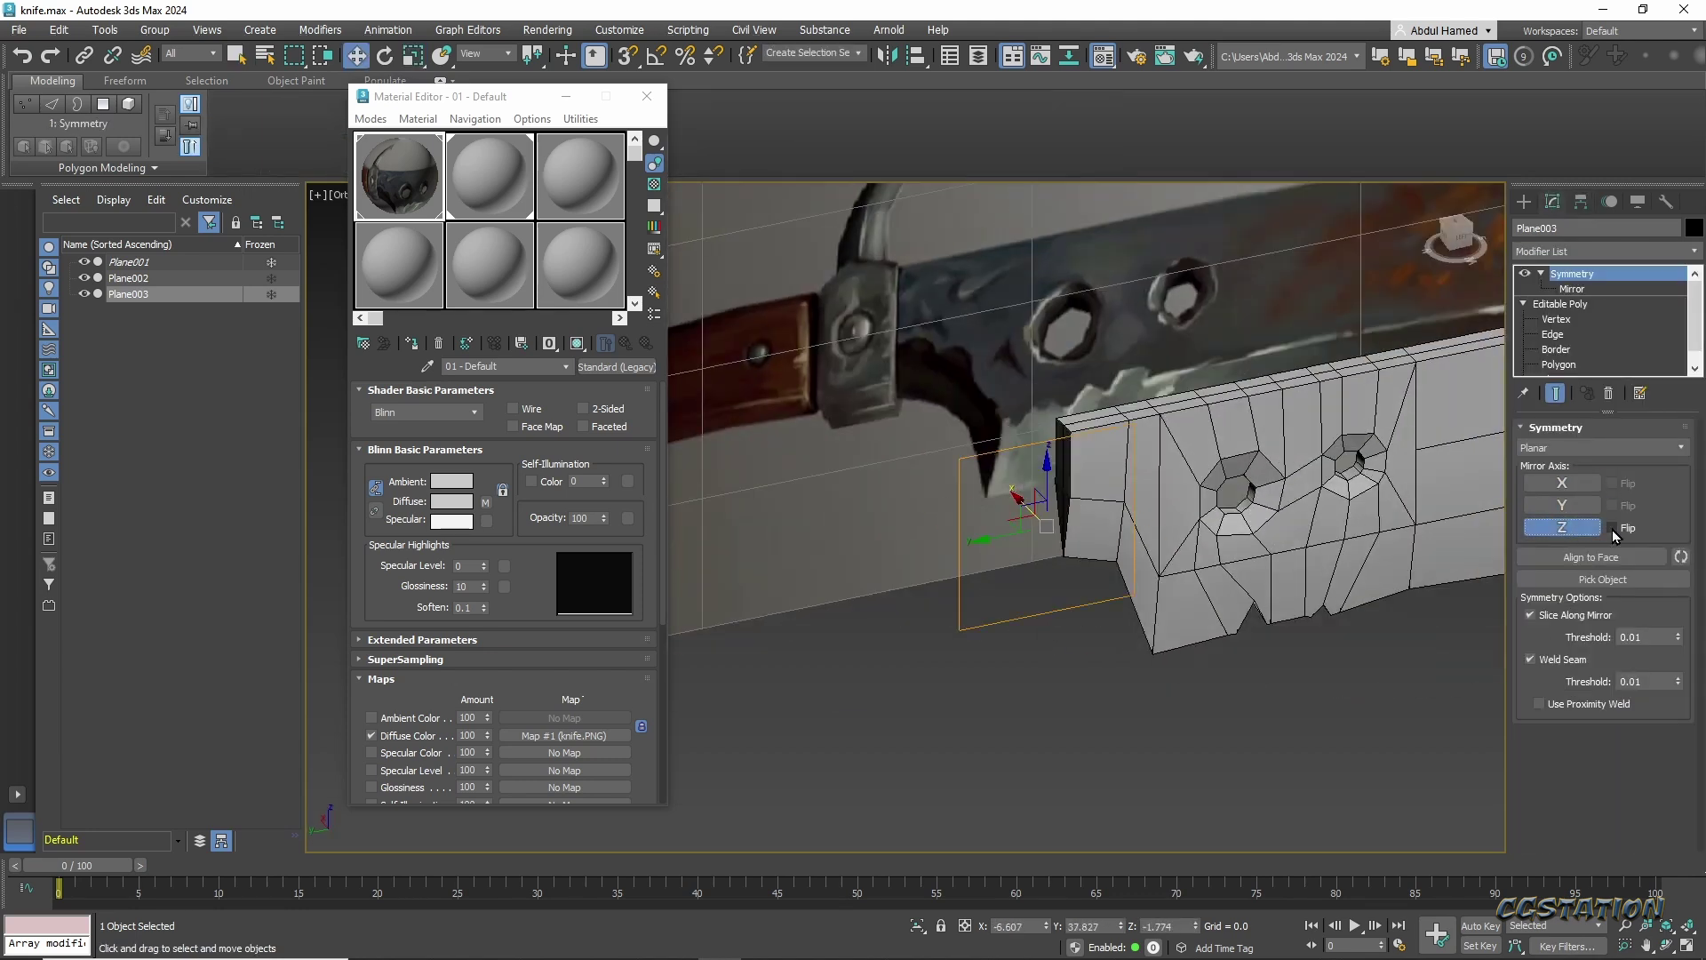
pyautogui.press('1')
pyautogui.keyDown('alt'); pyautogui.moveTo(1067, 525); pyautogui.dragTo(1024, 508, button='middle'); pyautogui.keyUp('alt')
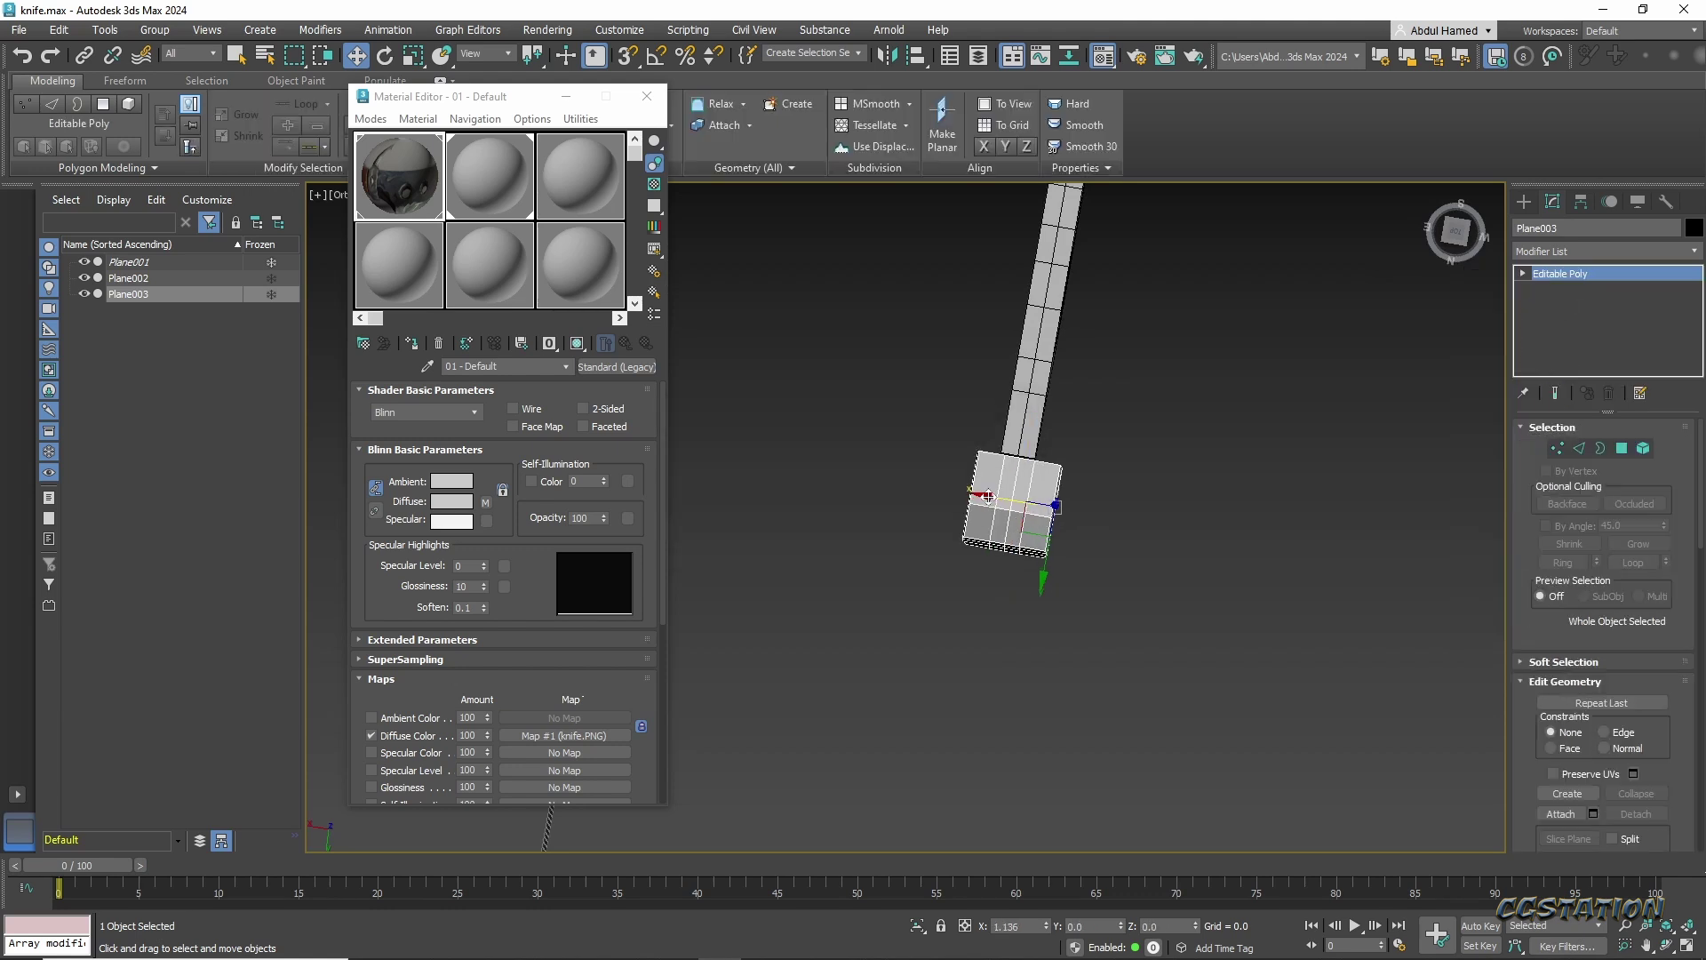
pyautogui.click(1581, 201)
pyautogui.press('r')
pyautogui.scroll(3, 1092, 462)
pyautogui.press('l')
# Adjust the guard block's vertices, then select the blade Plane002 and activate Cut.
pyautogui.click(1552, 202)
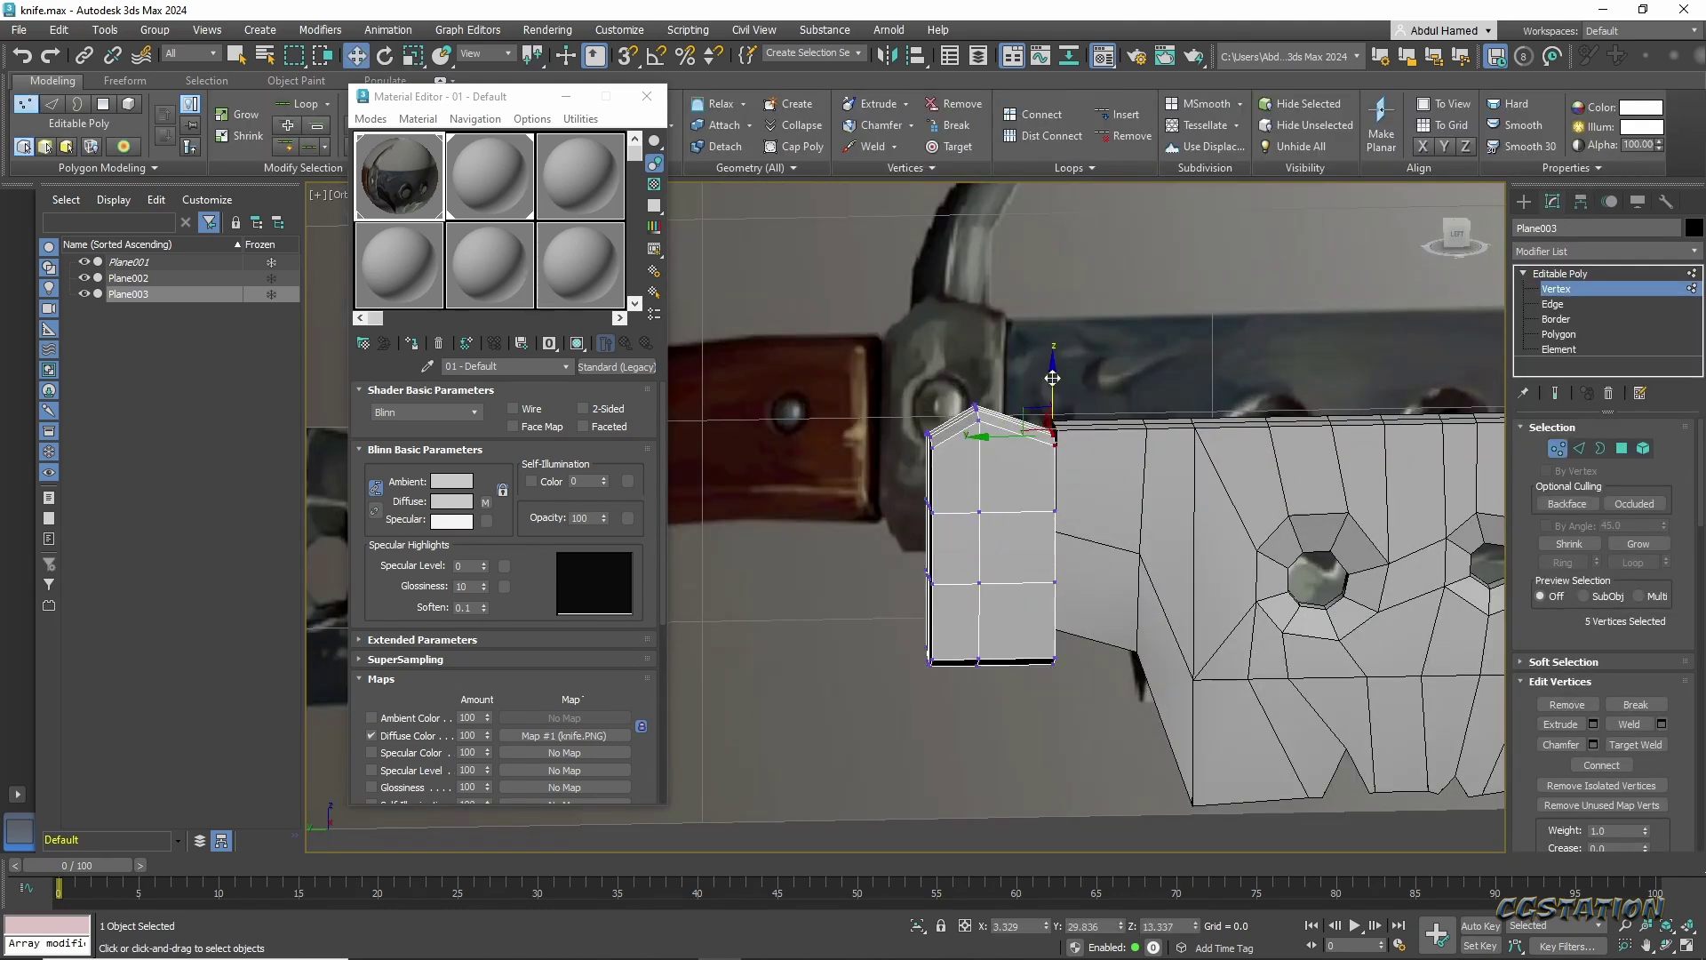
pyautogui.scroll(3, 787, 525)
pyautogui.scroll(3, 787, 525)
pyautogui.scroll(-1, 821, 597)
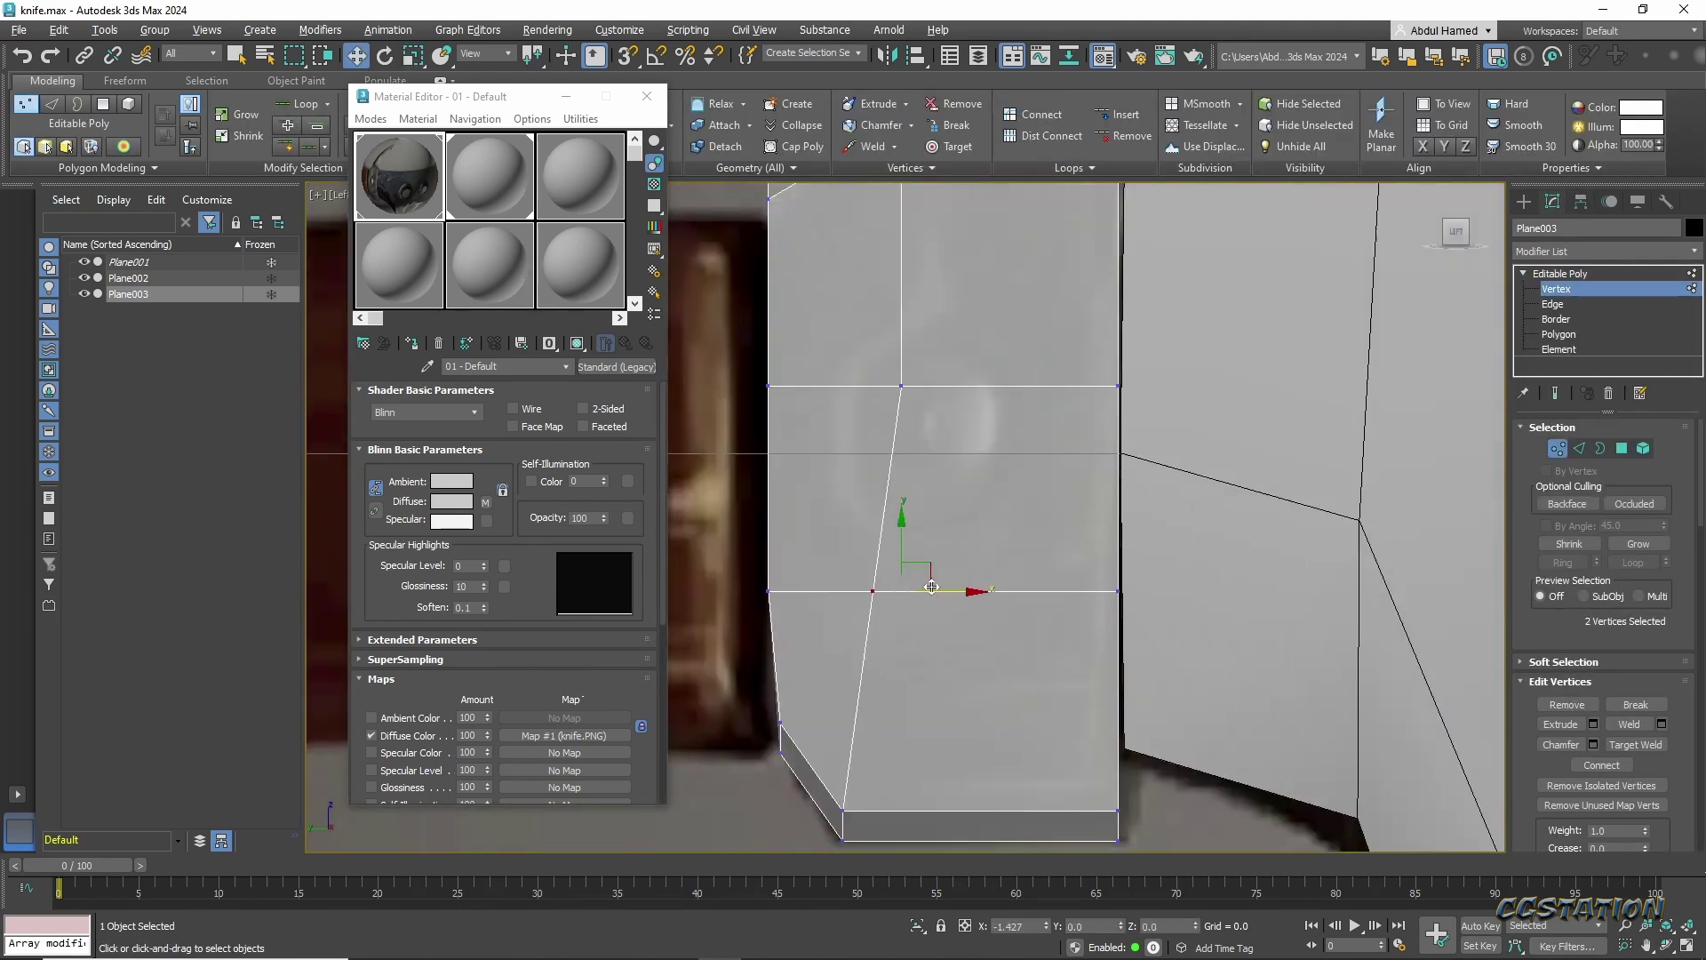
pyautogui.scroll(-4, 844, 569)
pyautogui.scroll(2, 1155, 596)
pyautogui.scroll(3, 1167, 600)
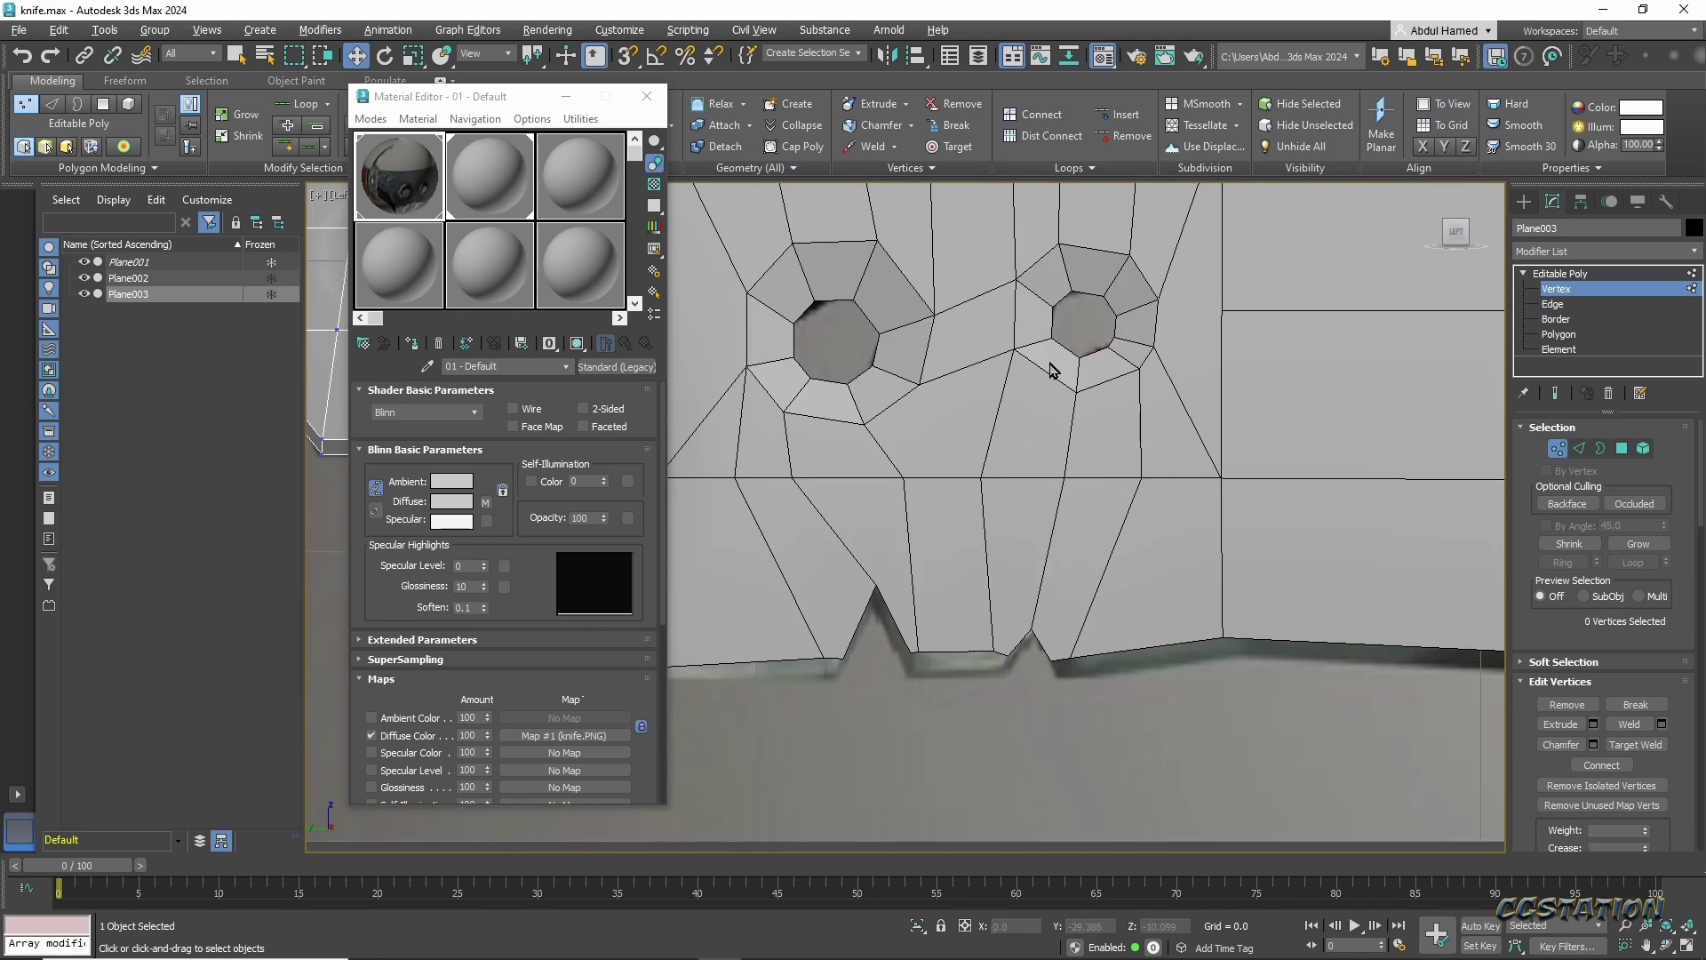
pyautogui.click(1047, 369)
pyautogui.hotkey('alt', 'c')
pyautogui.scroll(2, 982, 472)
# Close the Material Editor and put the blade into Polygon mode from a three-quarter view.
pyautogui.scroll(-1, 1037, 514)
pyautogui.press('2')
pyautogui.press('m')
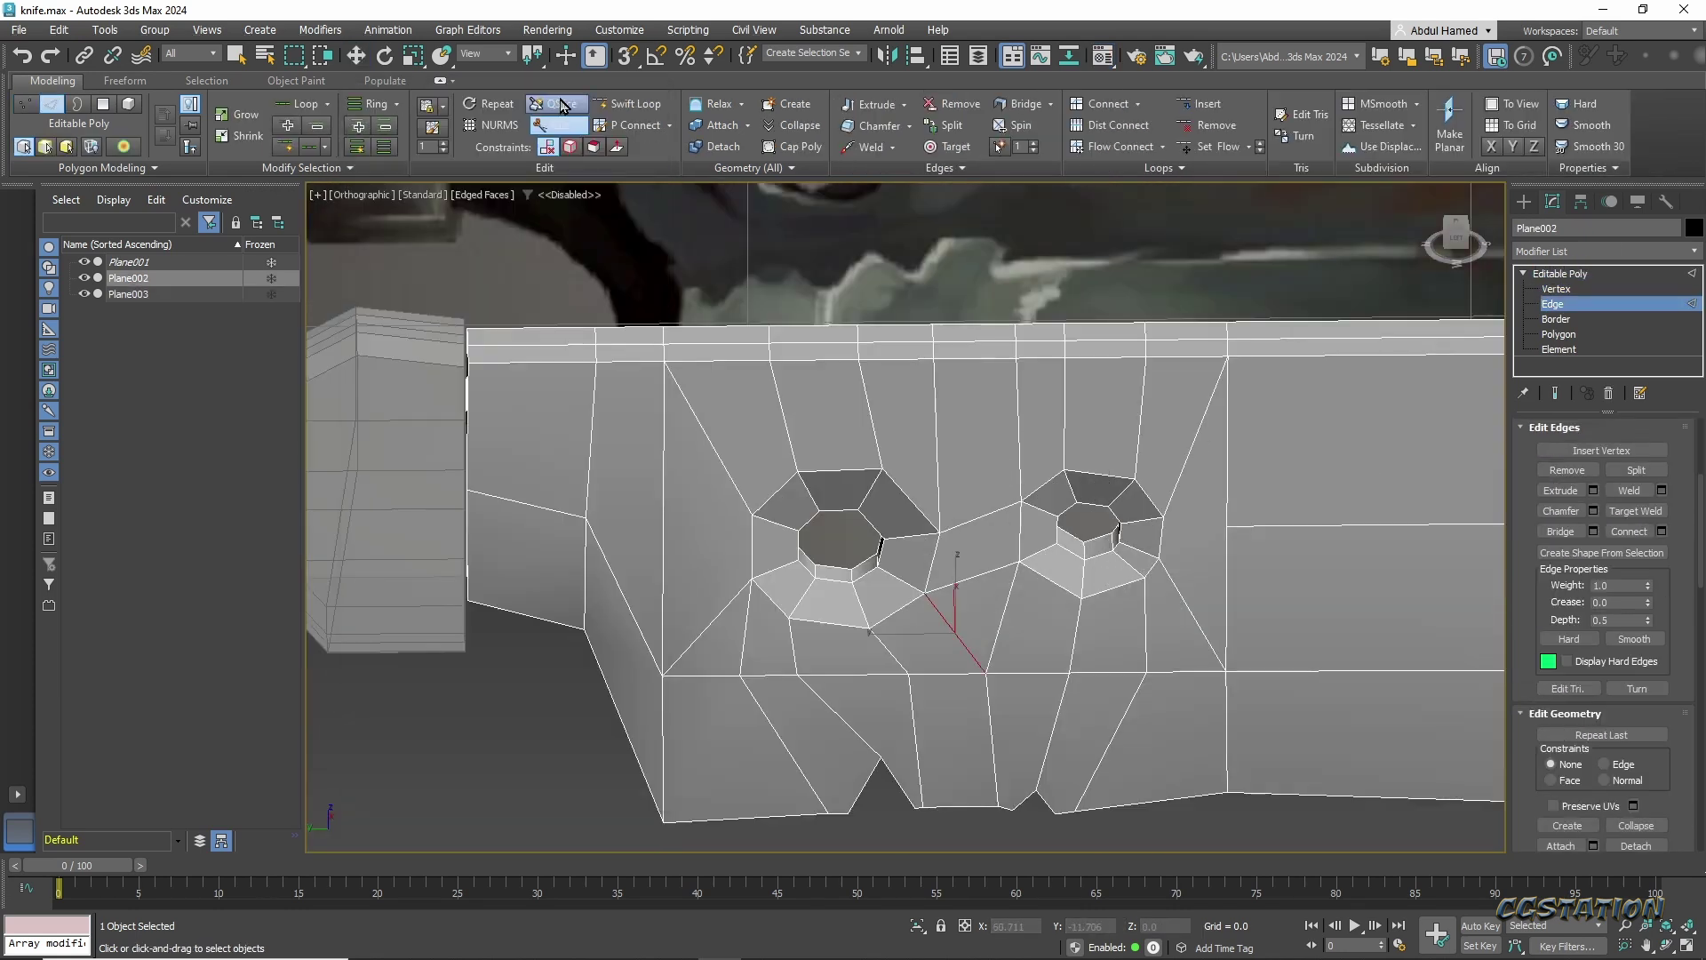
pyautogui.scroll(2, 889, 534)
pyautogui.moveTo(1067, 533)
pyautogui.mouseDown(button='middle')
pyautogui.moveTo(1321, 544)
pyautogui.moveTo(1415, 359)
pyautogui.moveTo(677, 637)
pyautogui.moveTo(718, 573)
pyautogui.moveTo(967, 653)
pyautogui.mouseUp(button='middle')
pyautogui.scroll(-3, 1322, 544)
pyautogui.press('4')
pyautogui.scroll(2, 718, 573)
pyautogui.scroll(-2, 967, 653)
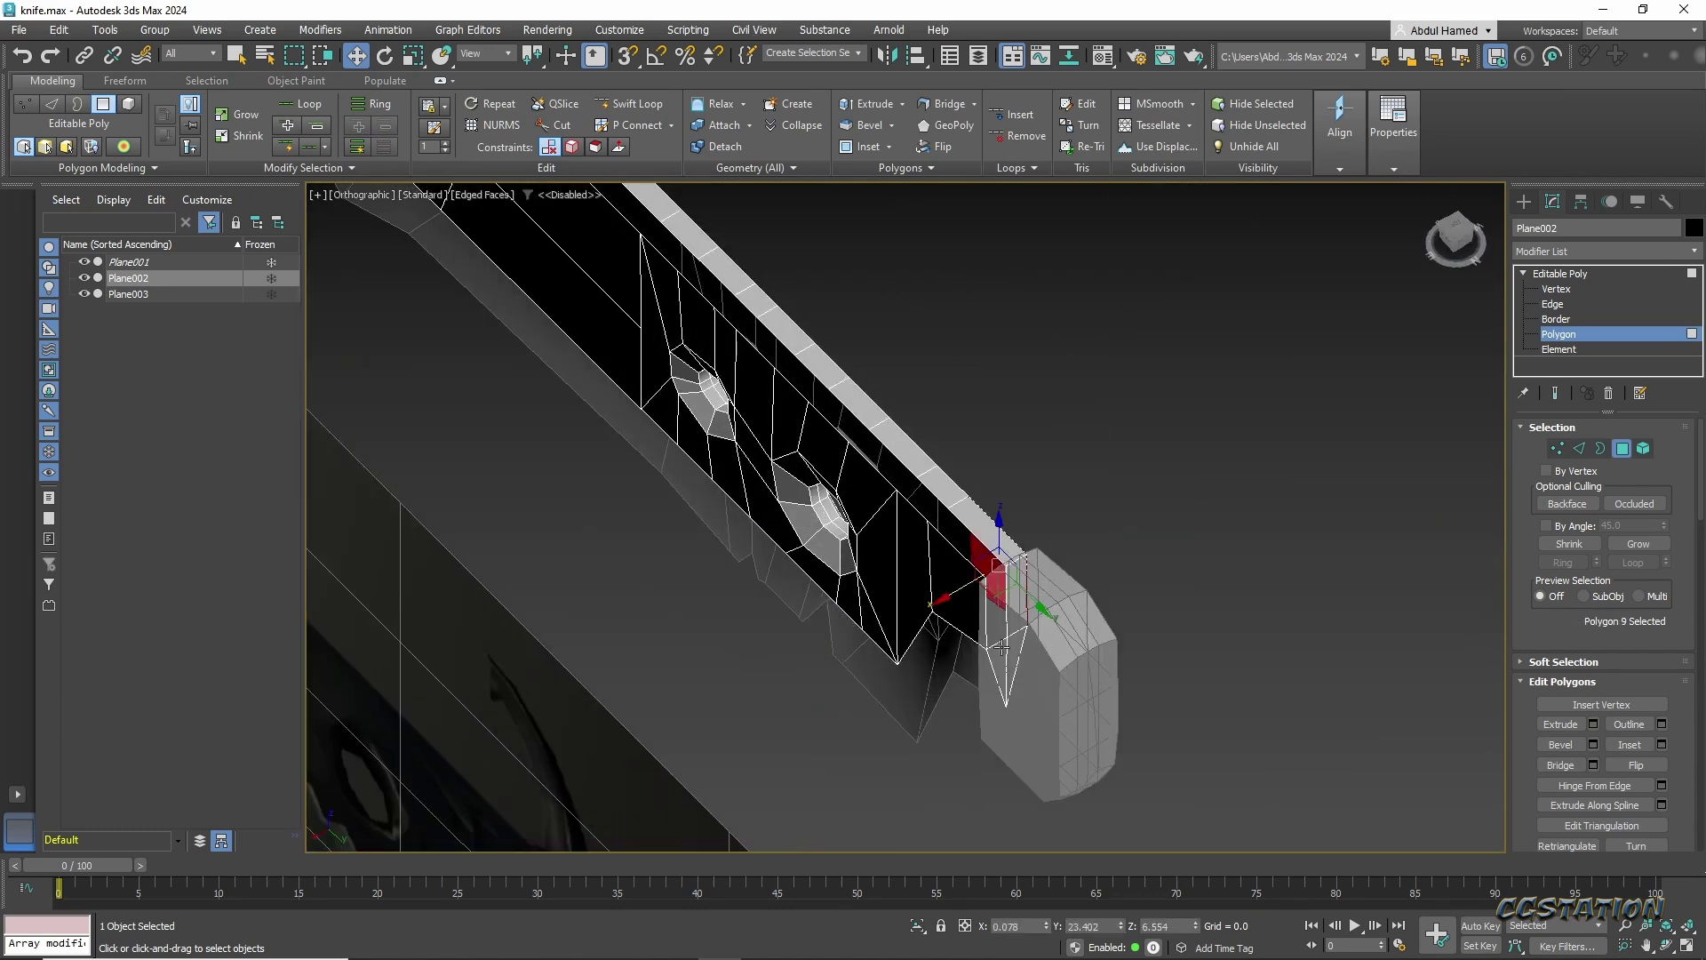
pyautogui.scroll(2, 966, 653)
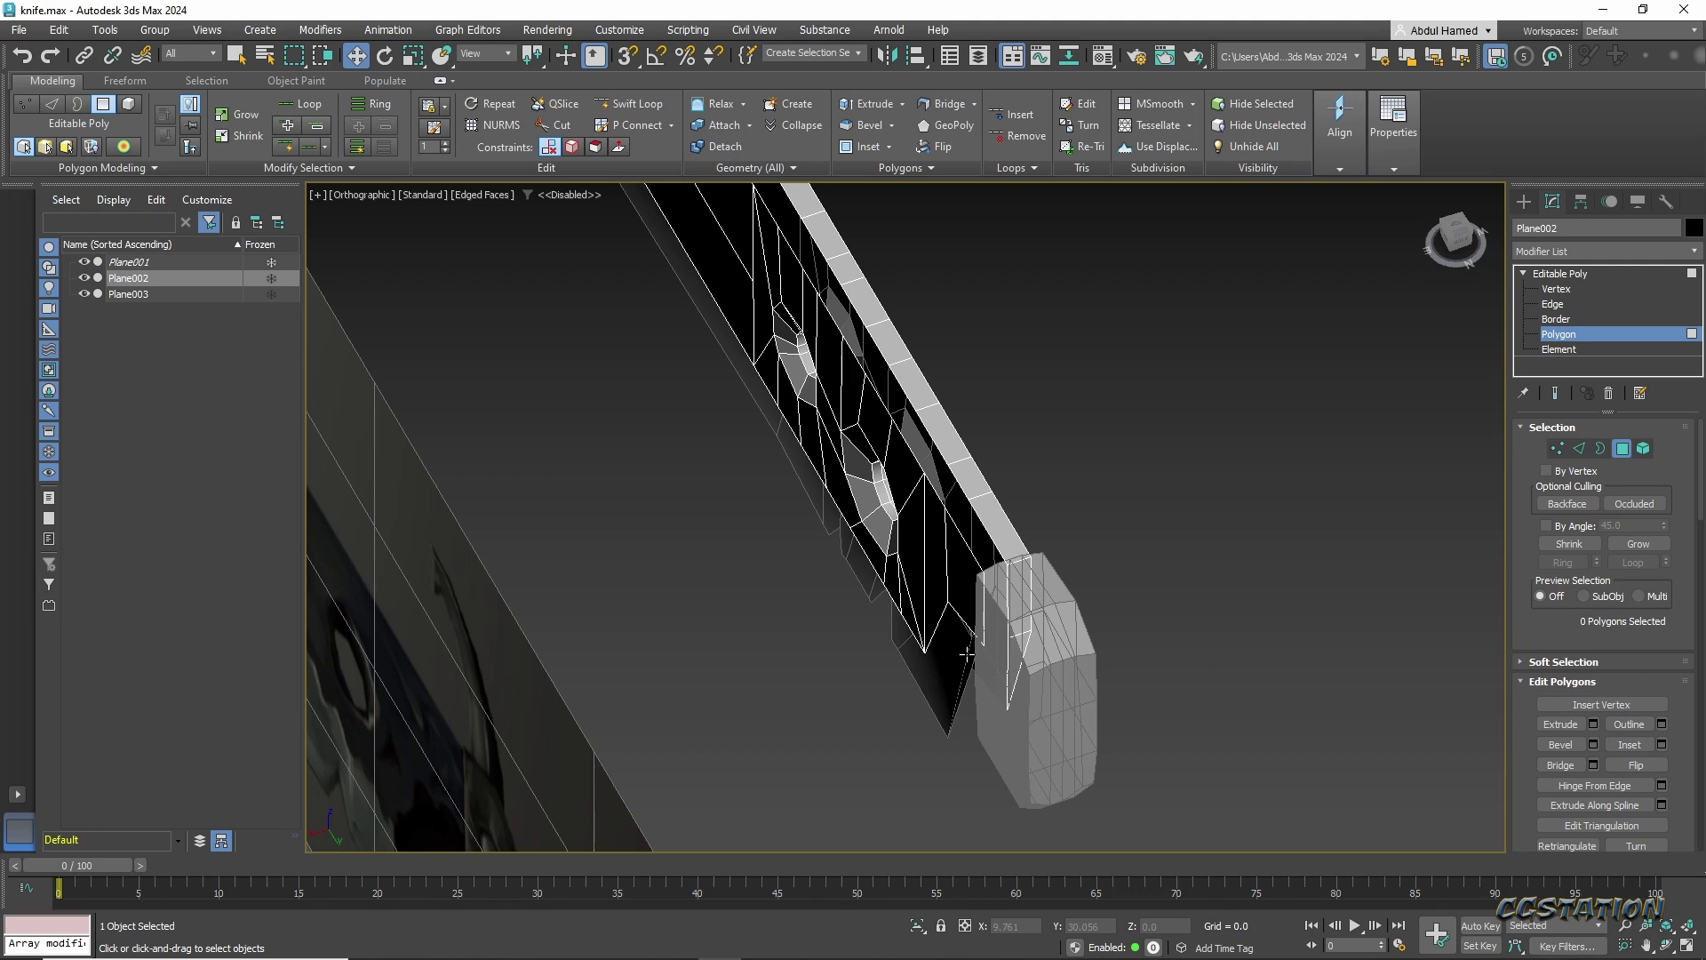
# Check the blade faces, then select the vertices ringing the smaller hole in Vertex mode.
pyautogui.doubleClick(886, 503)
pyautogui.scroll(2, 935, 499)
pyautogui.click(950, 465)
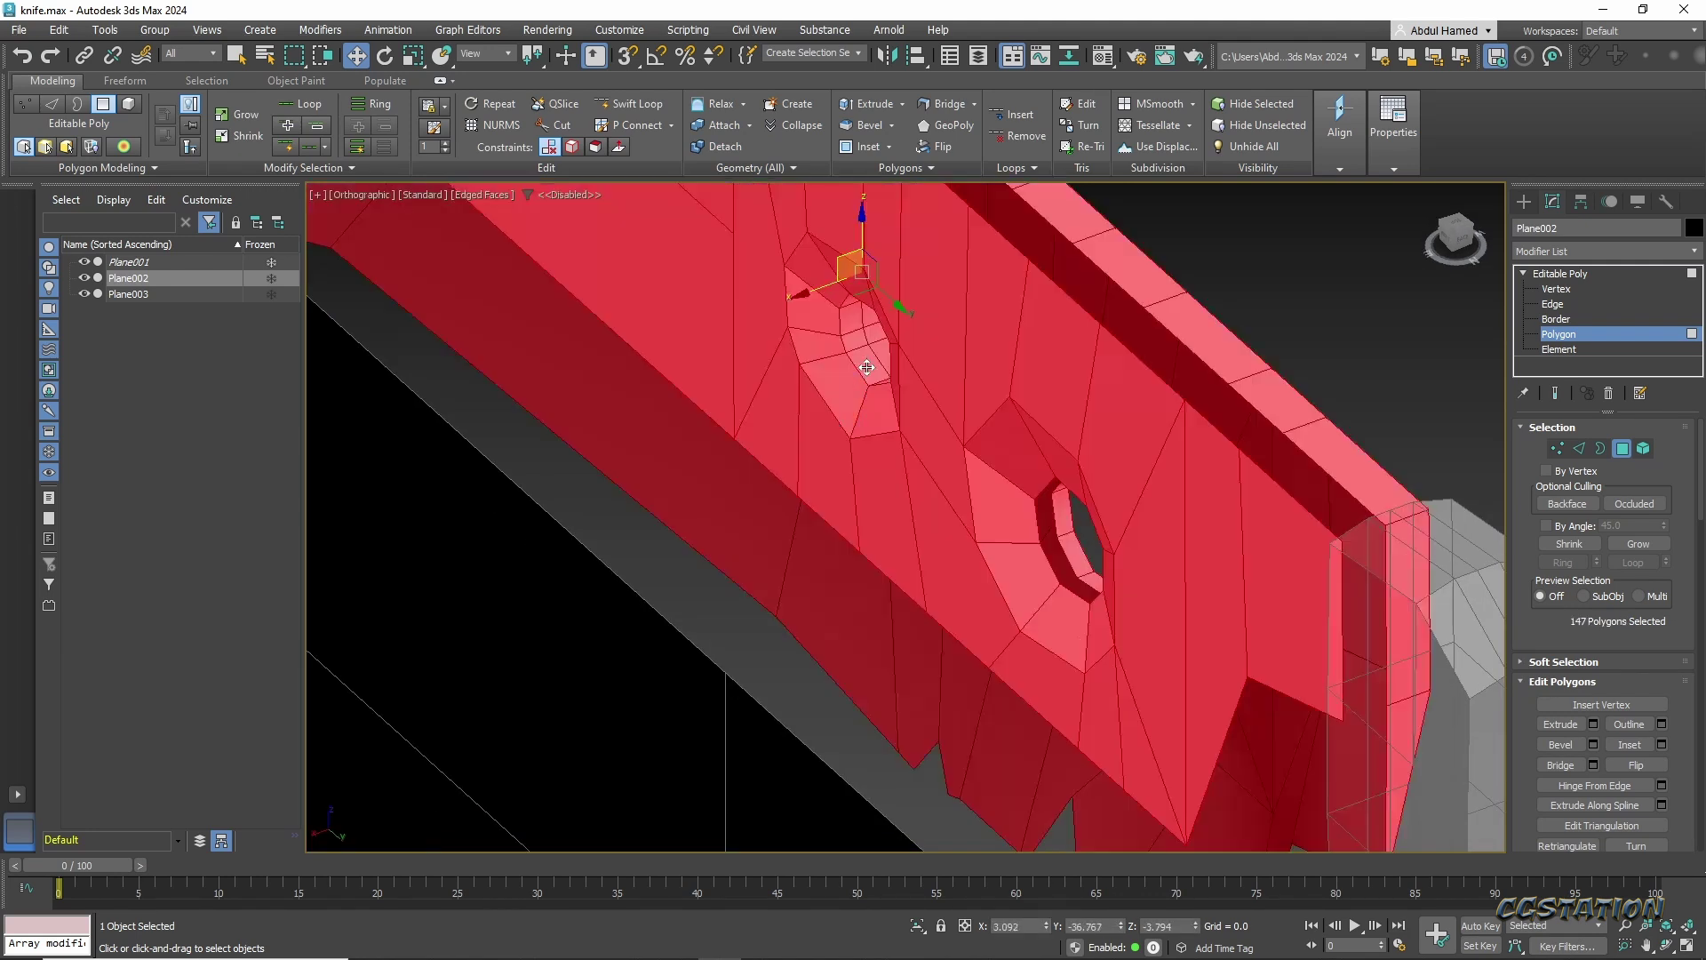
pyautogui.scroll(-5, 888, 444)
pyautogui.moveTo(1658, 648); pyautogui.dragTo(1658, 613)
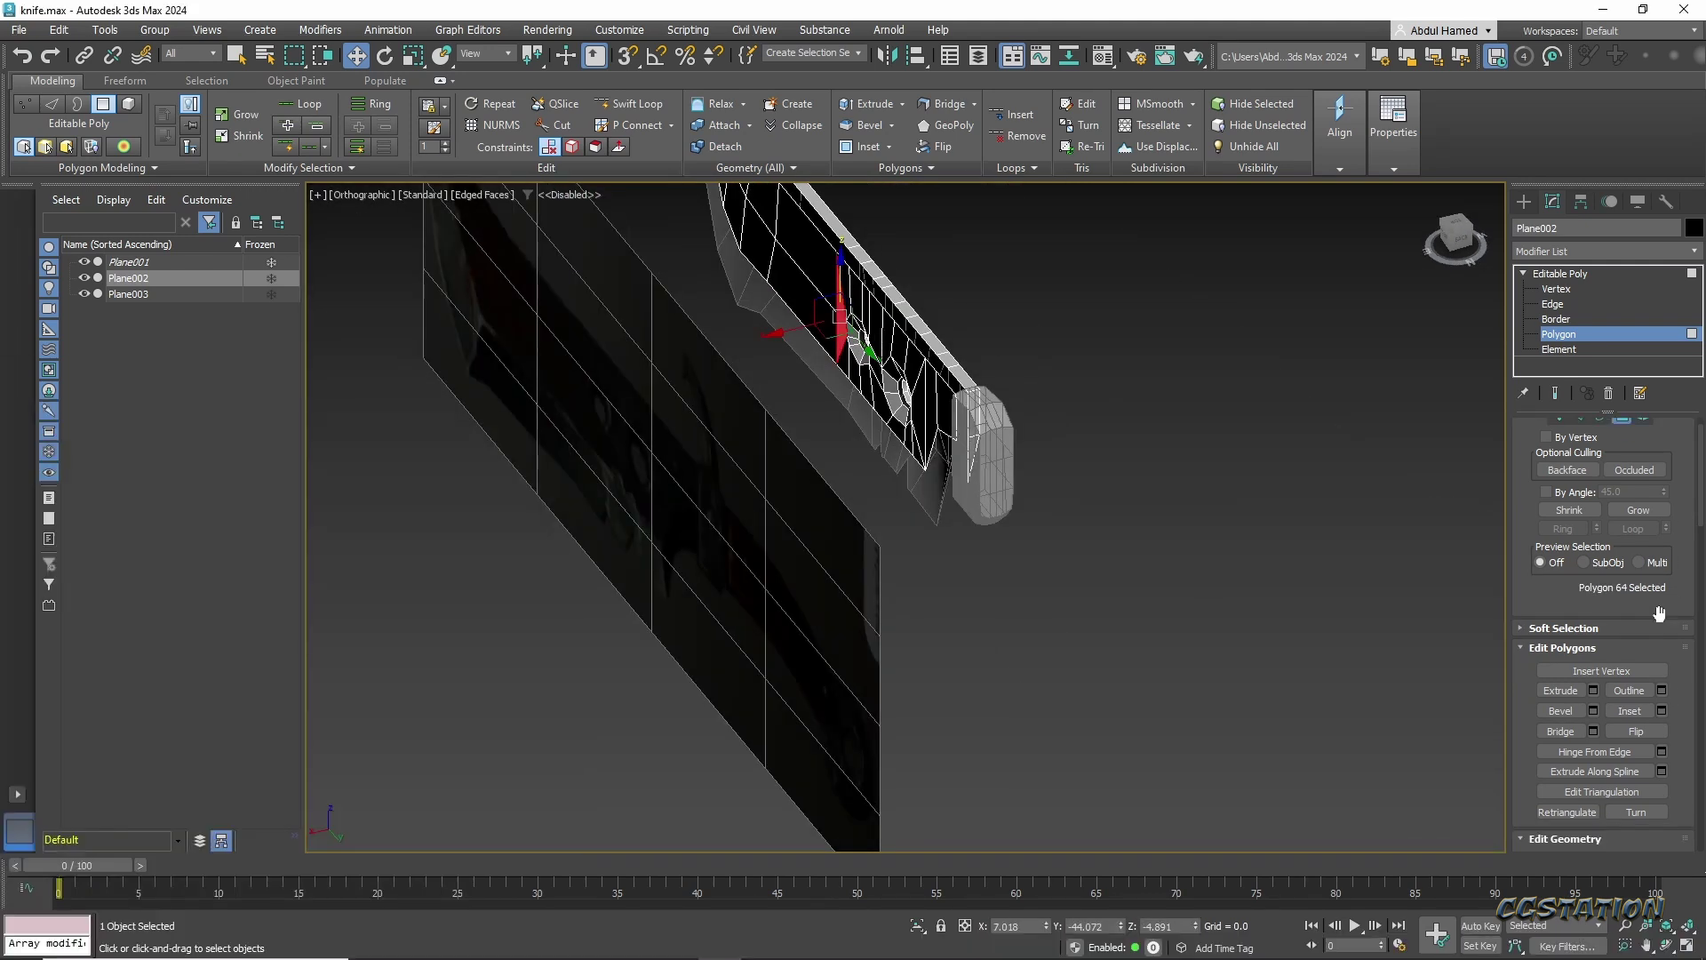
pyautogui.scroll(3, 889, 400)
pyautogui.keyDown('alt'); pyautogui.moveTo(888, 400); pyautogui.dragTo(1012, 354, button='middle'); pyautogui.keyUp('alt')
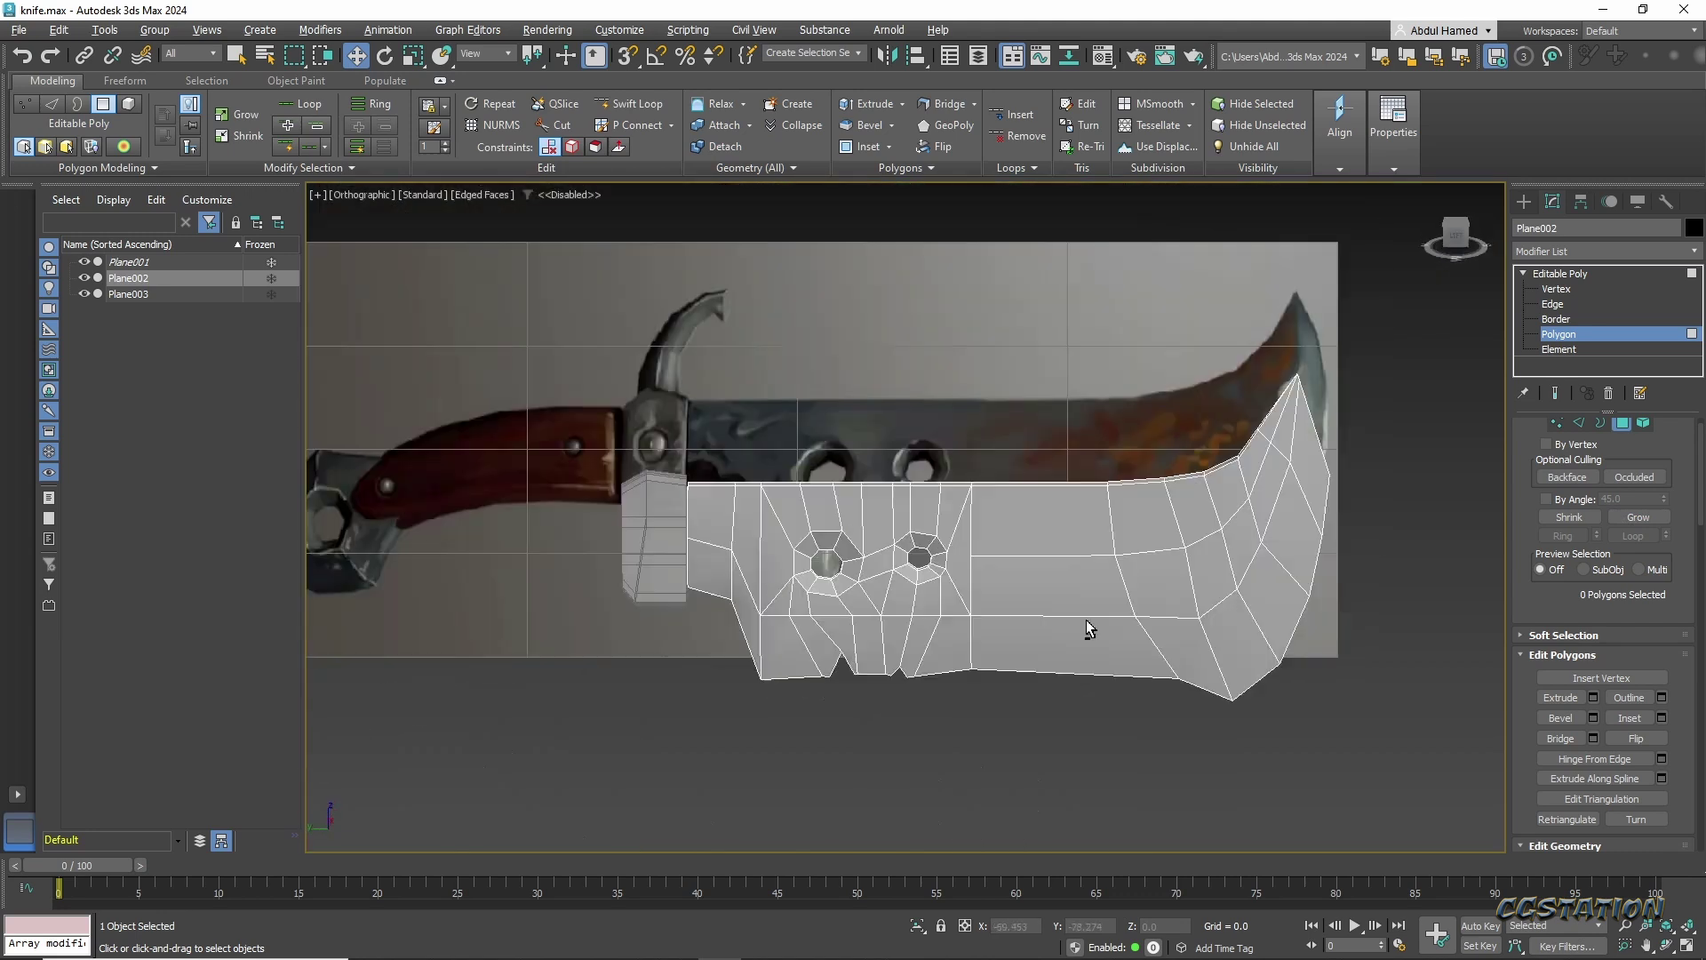
pyautogui.press('1')
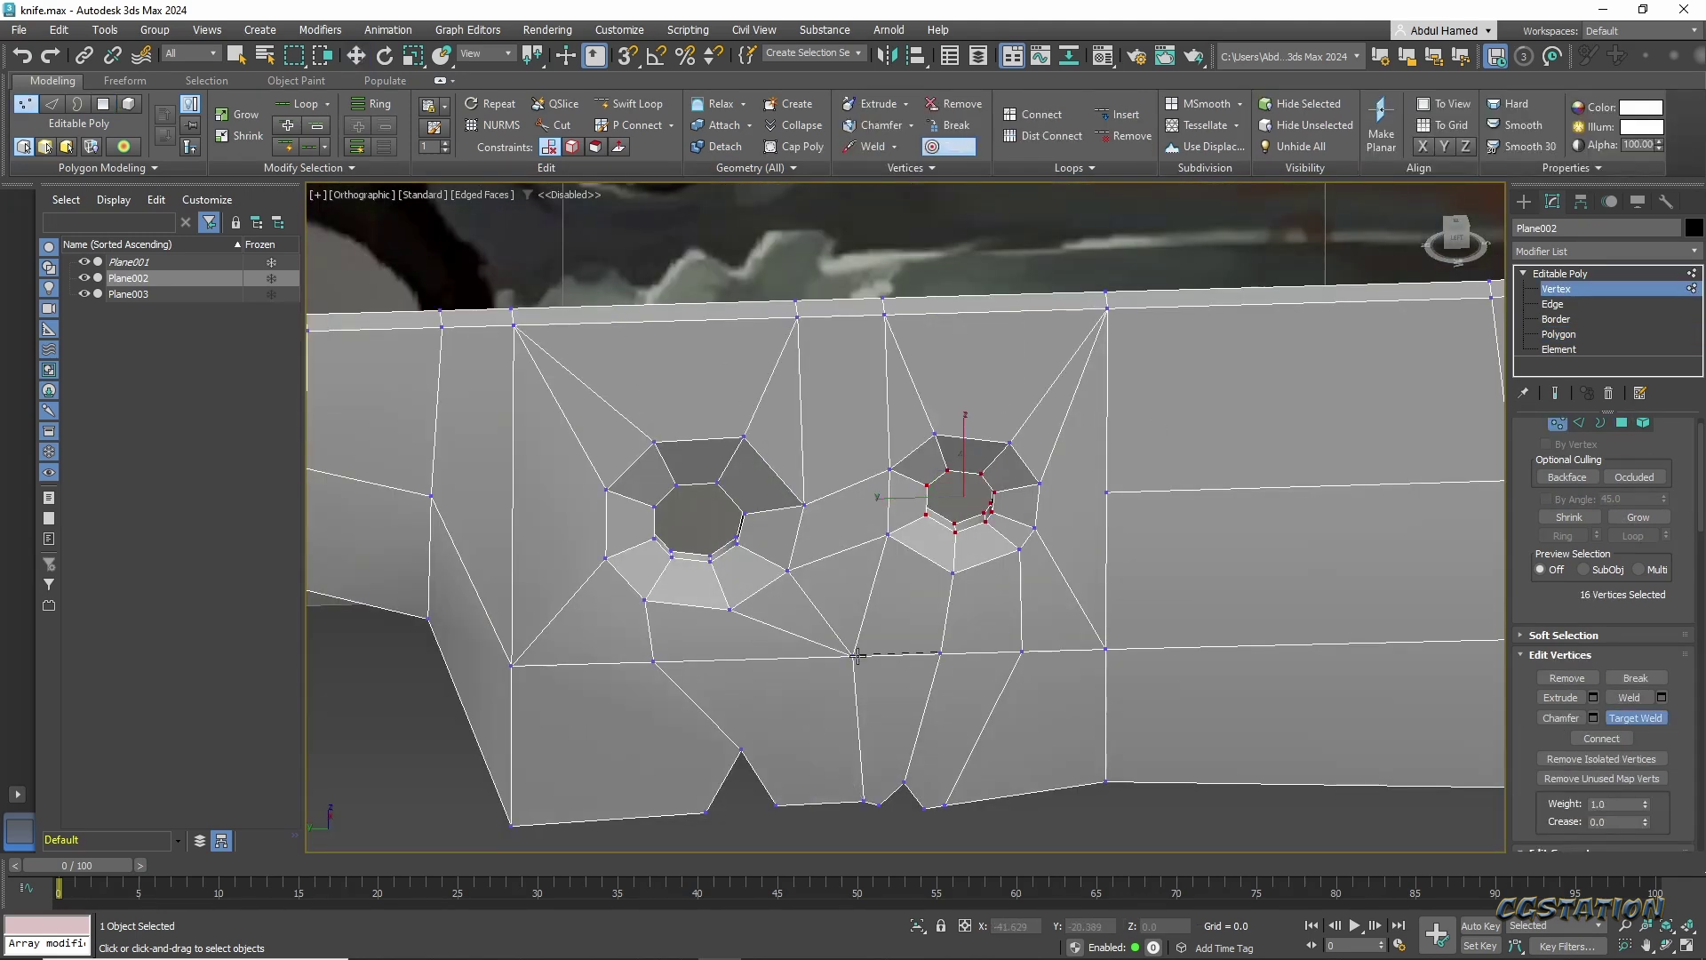
# Frame the two holes and cut a first edge from the right hole down to the blade's bottom edge.
pyautogui.scroll(2, 1030, 662)
pyautogui.moveTo(963, 664); pyautogui.dragTo(892, 568, button='middle')
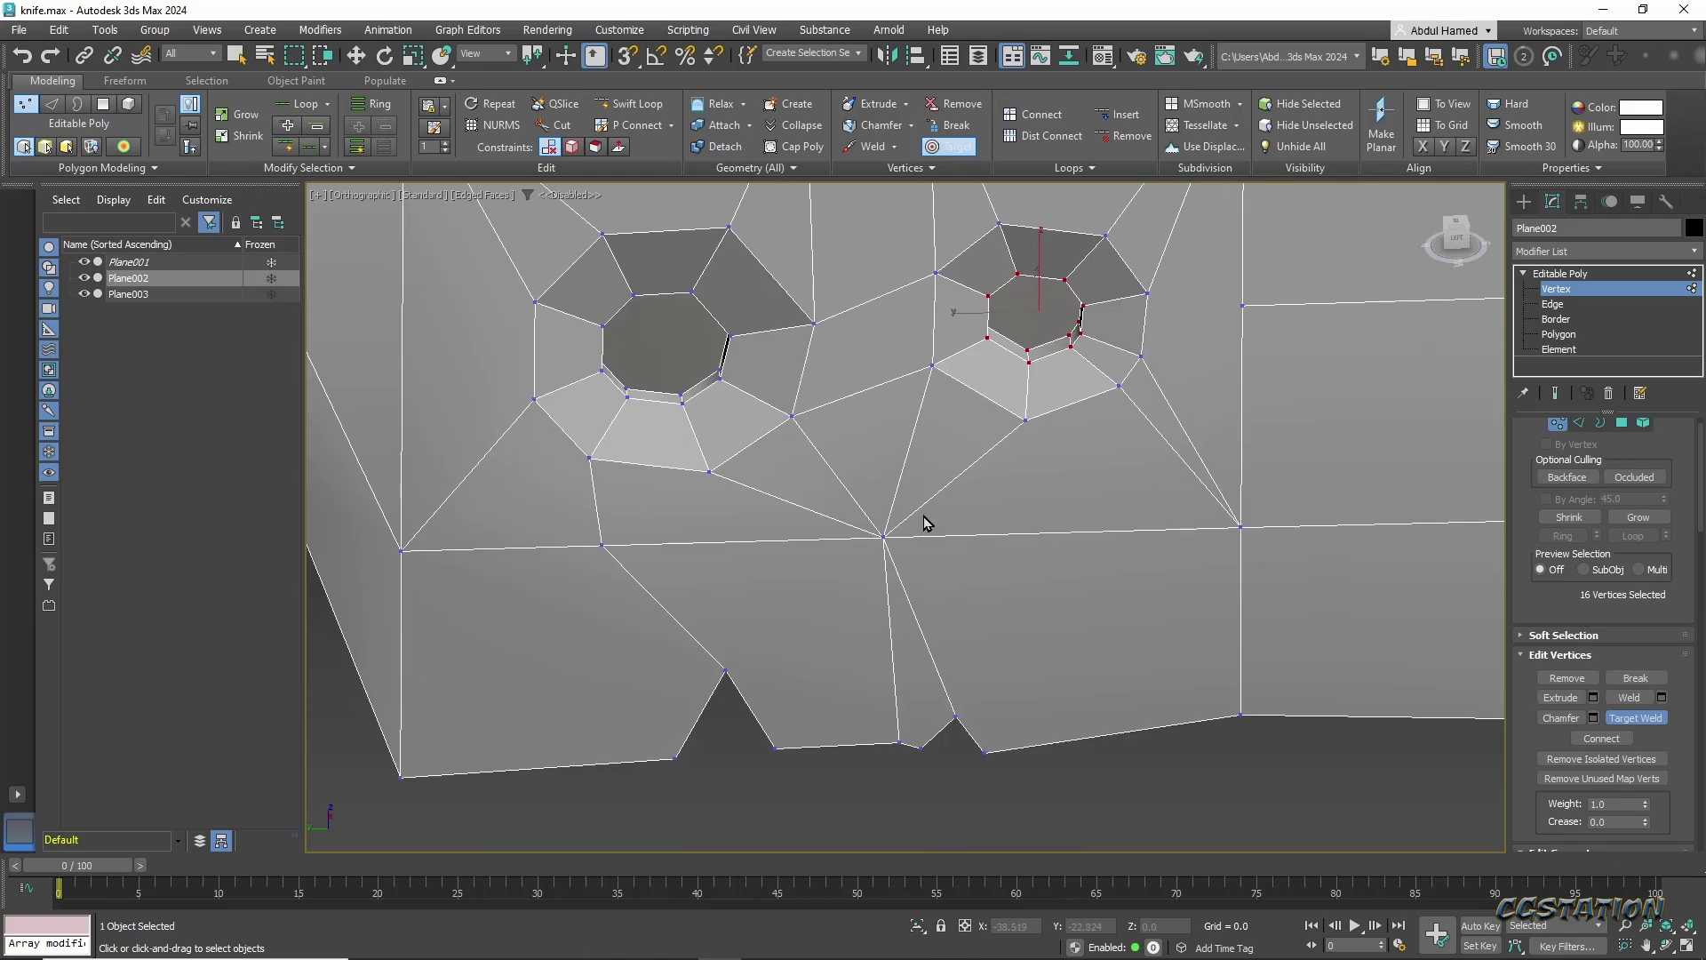
pyautogui.scroll(1, 924, 515)
pyautogui.moveTo(1057, 474); pyautogui.dragTo(1102, 252, button='middle')
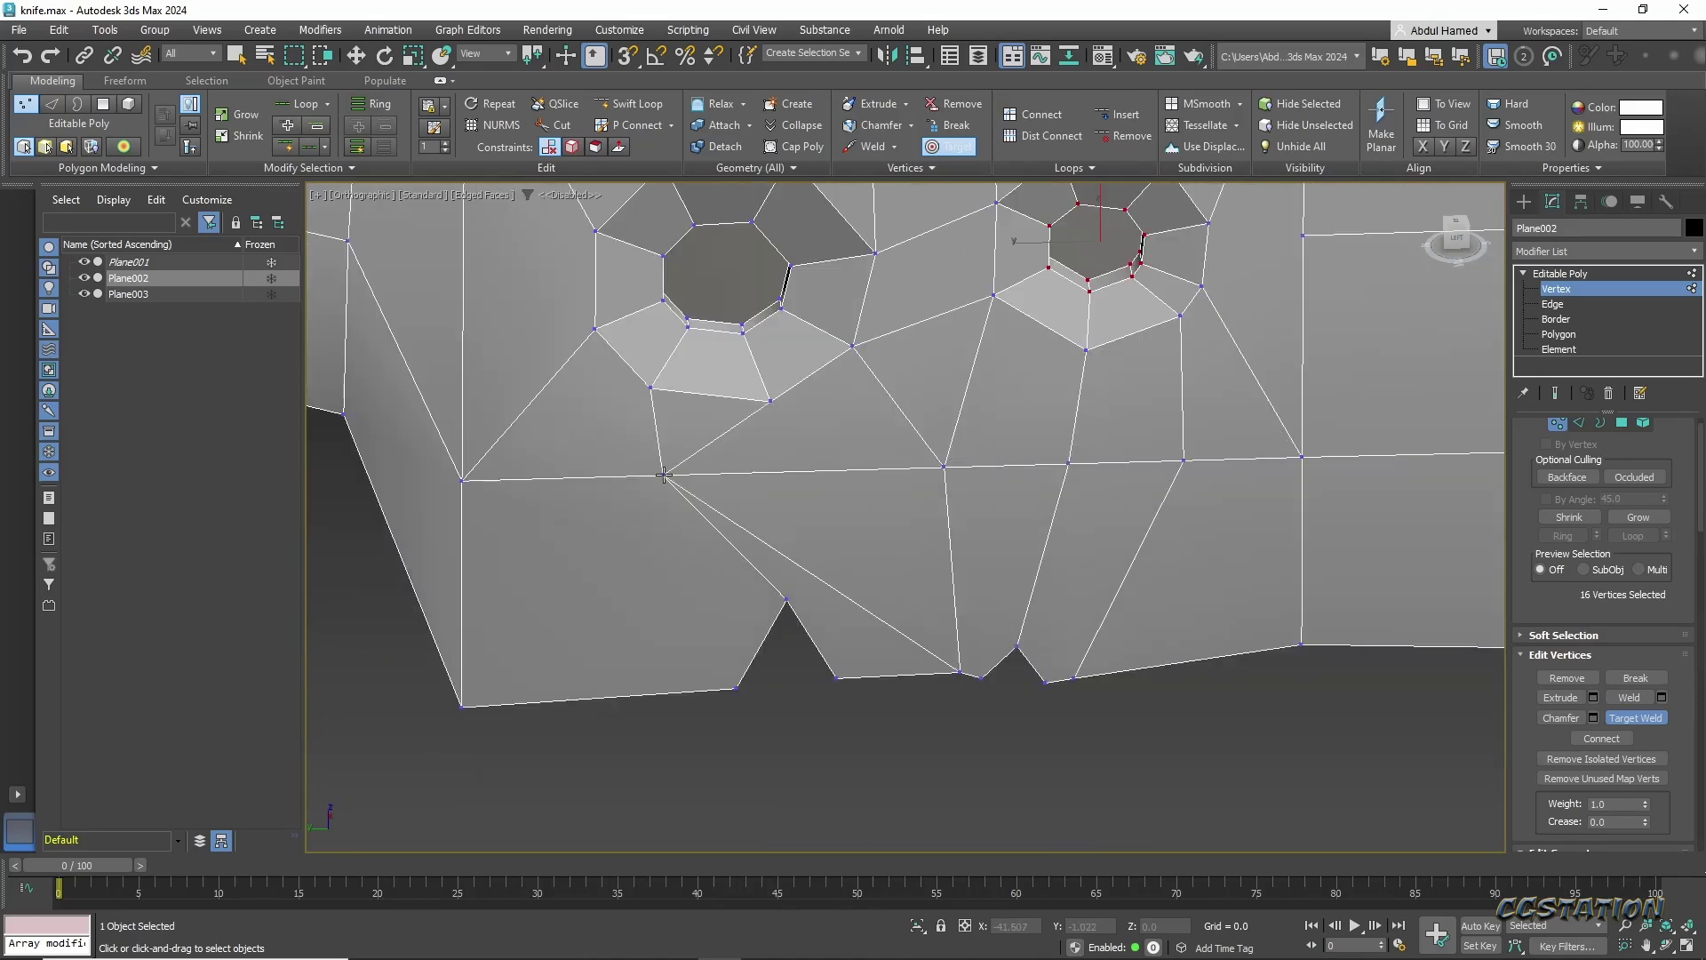
pyautogui.moveTo(720, 482); pyautogui.dragTo(1046, 566, button='middle')
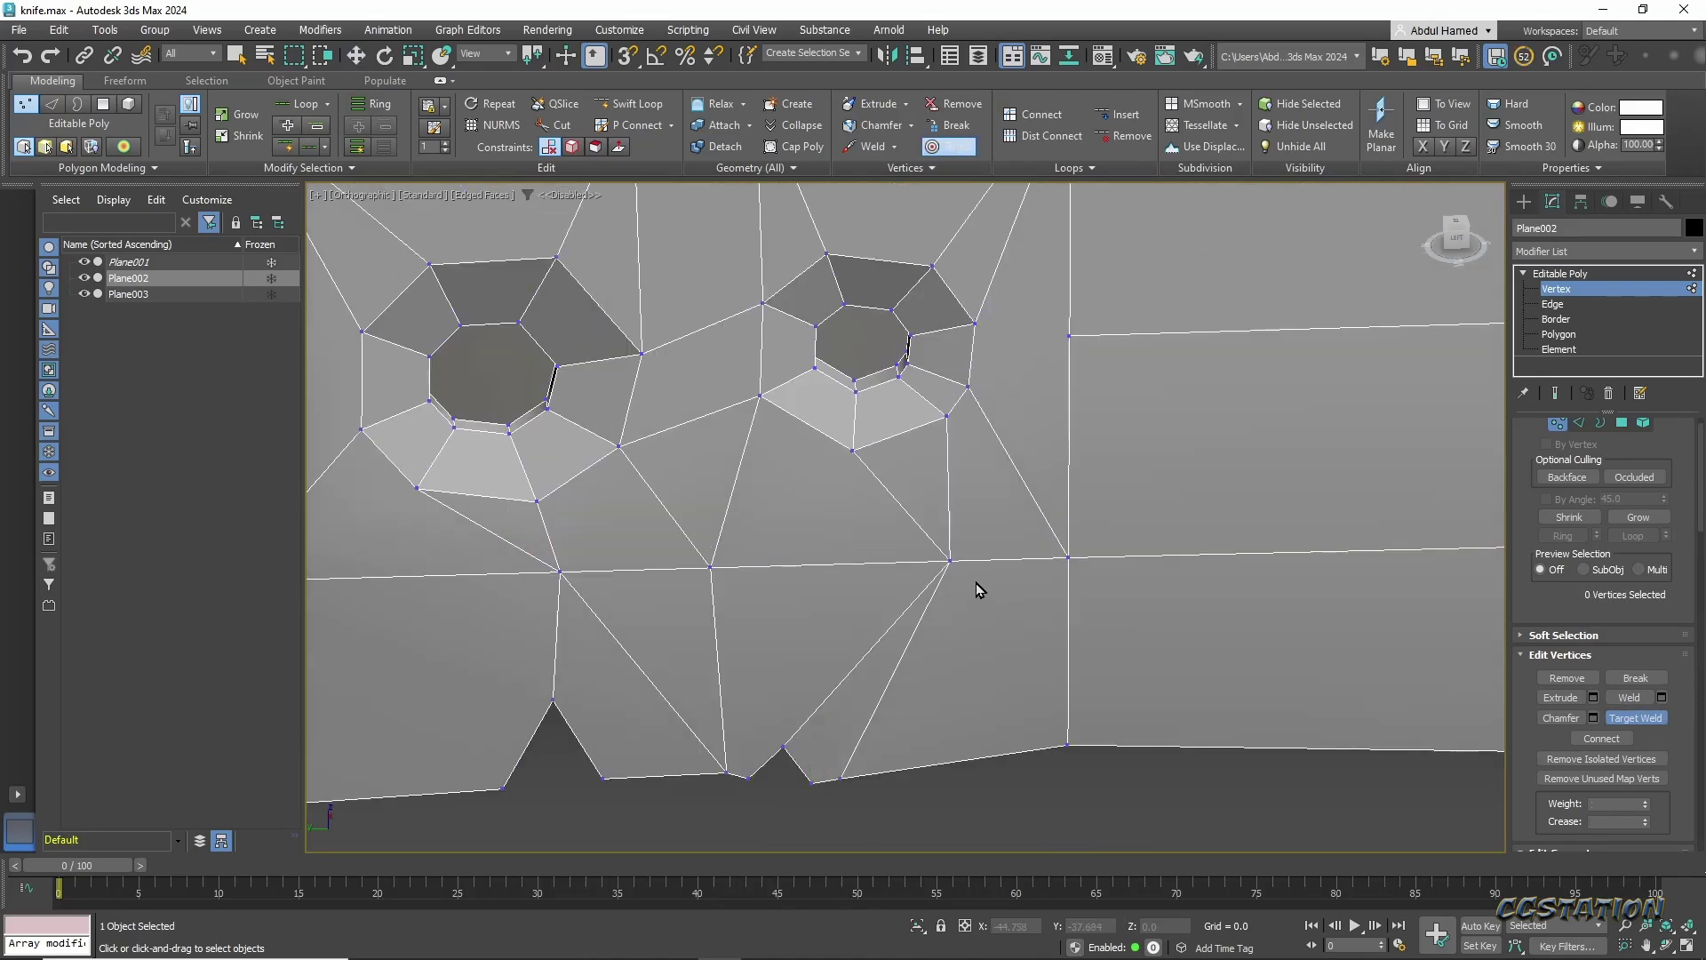
pyautogui.moveTo(891, 685); pyautogui.dragTo(1021, 388, button='middle')
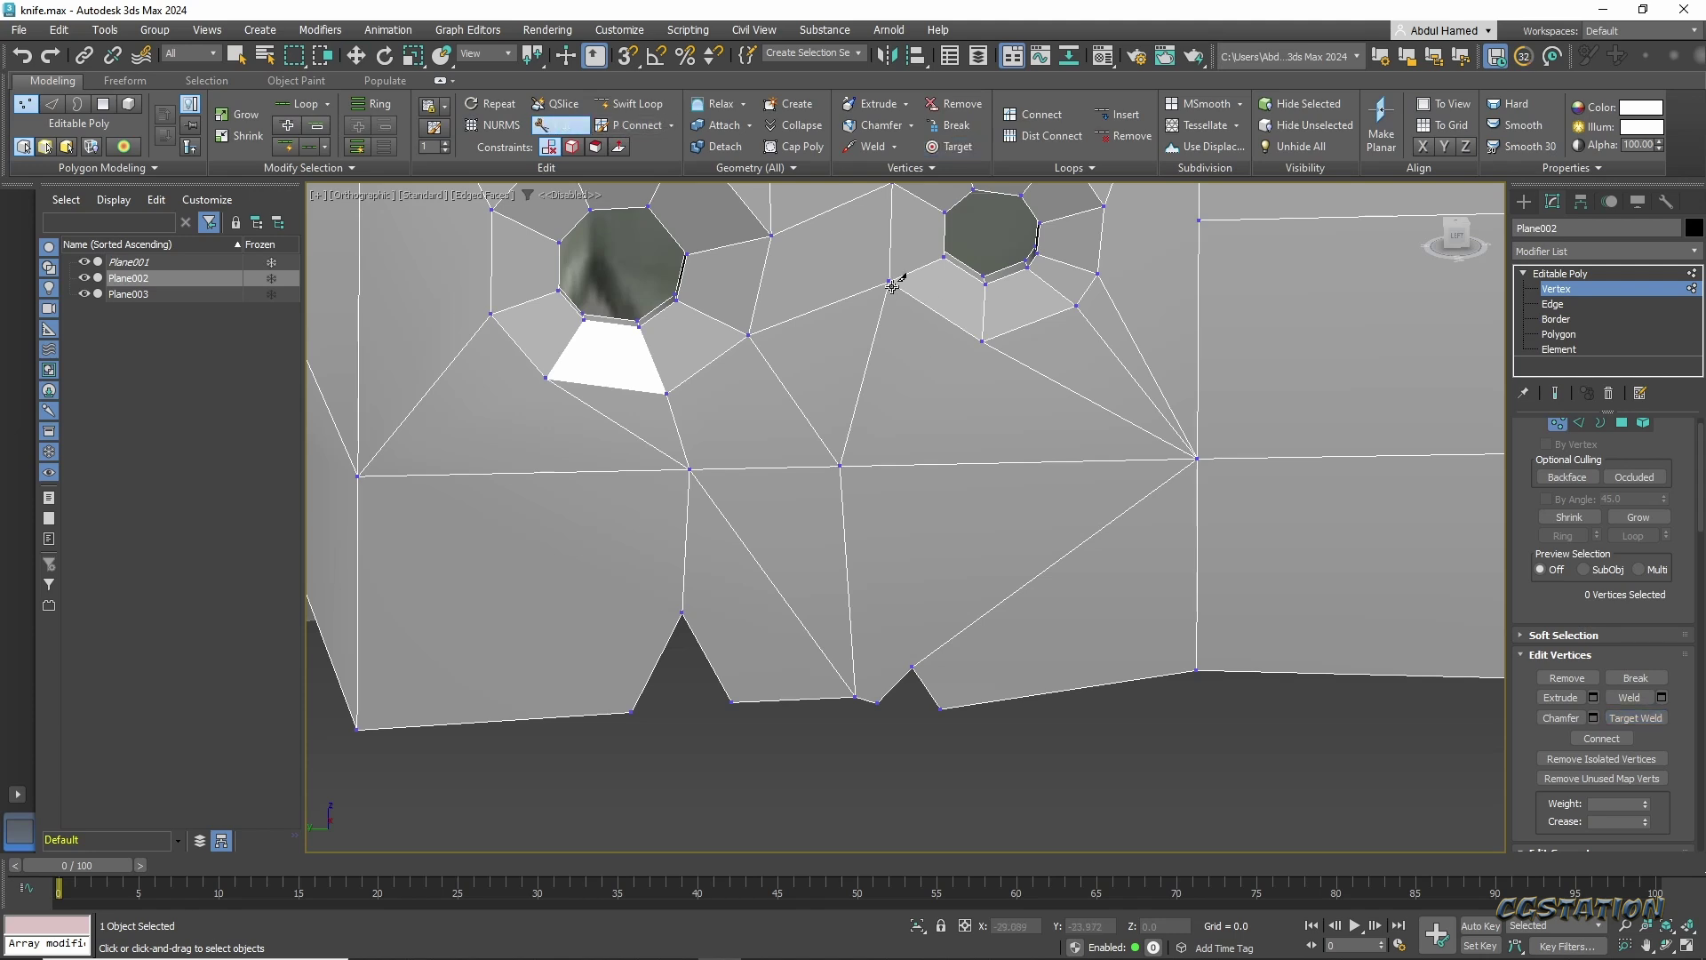
pyautogui.press('2')
pyautogui.scroll(2, 770, 515)
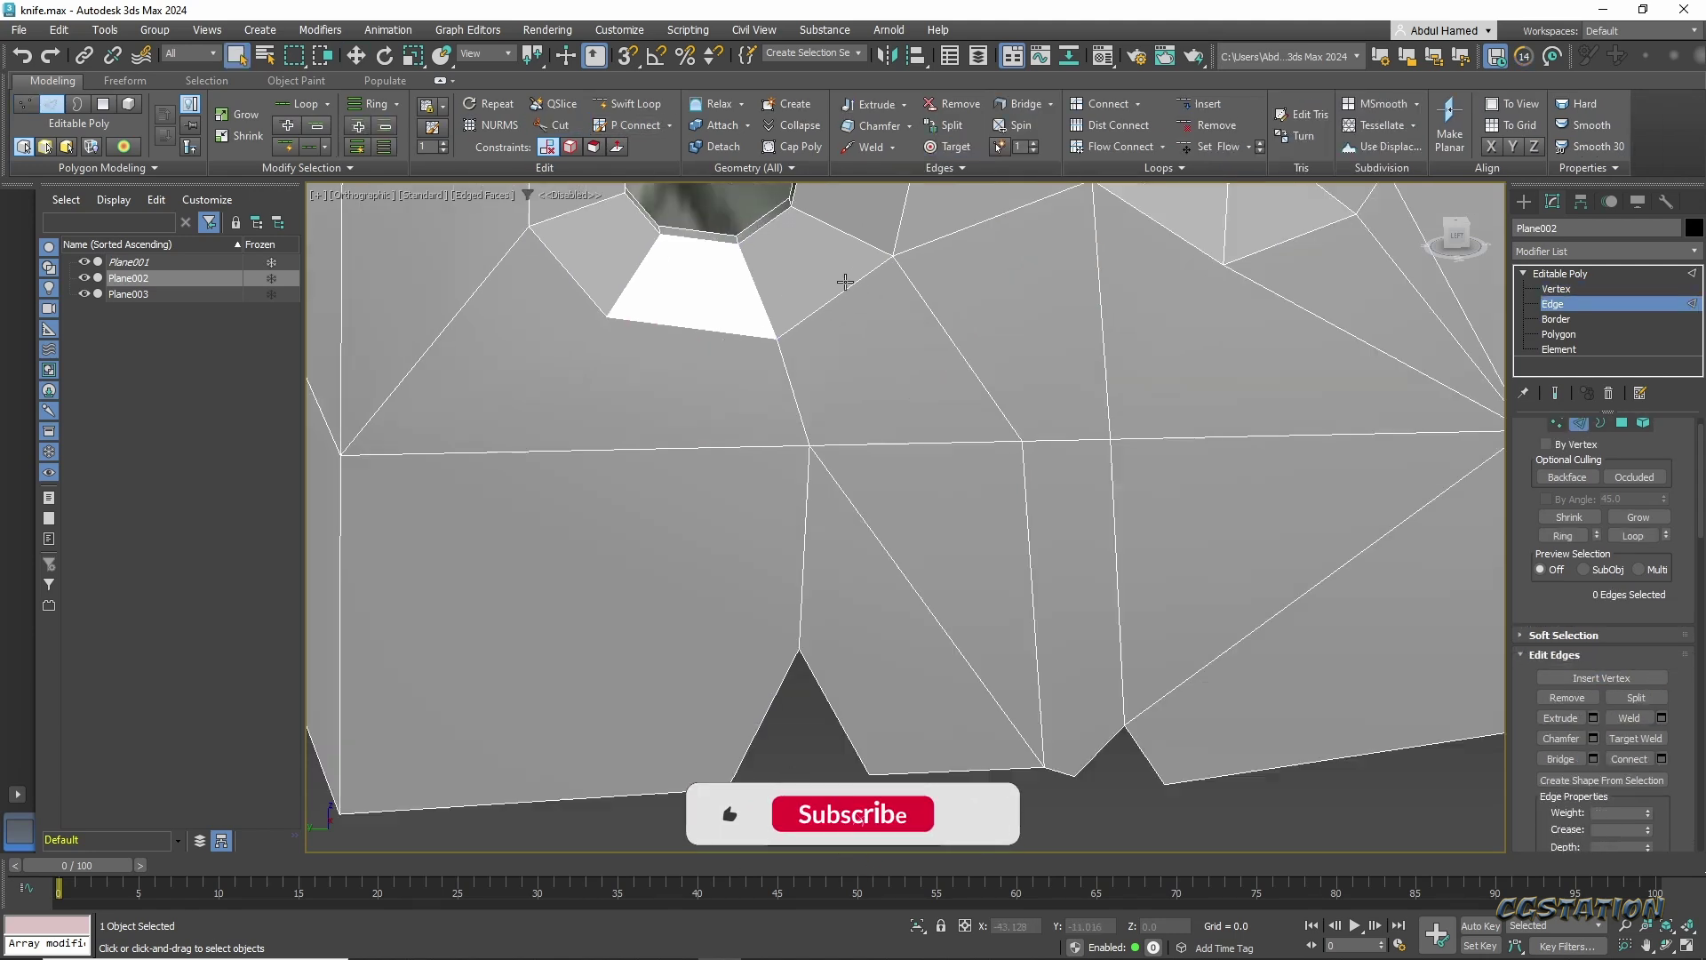
pyautogui.click(607, 315)
pyautogui.scroll(-3, 625, 293)
pyautogui.click(546, 657)
pyautogui.moveTo(746, 571); pyautogui.dragTo(803, 603, button='middle')
pyautogui.rightClick(945, 483)
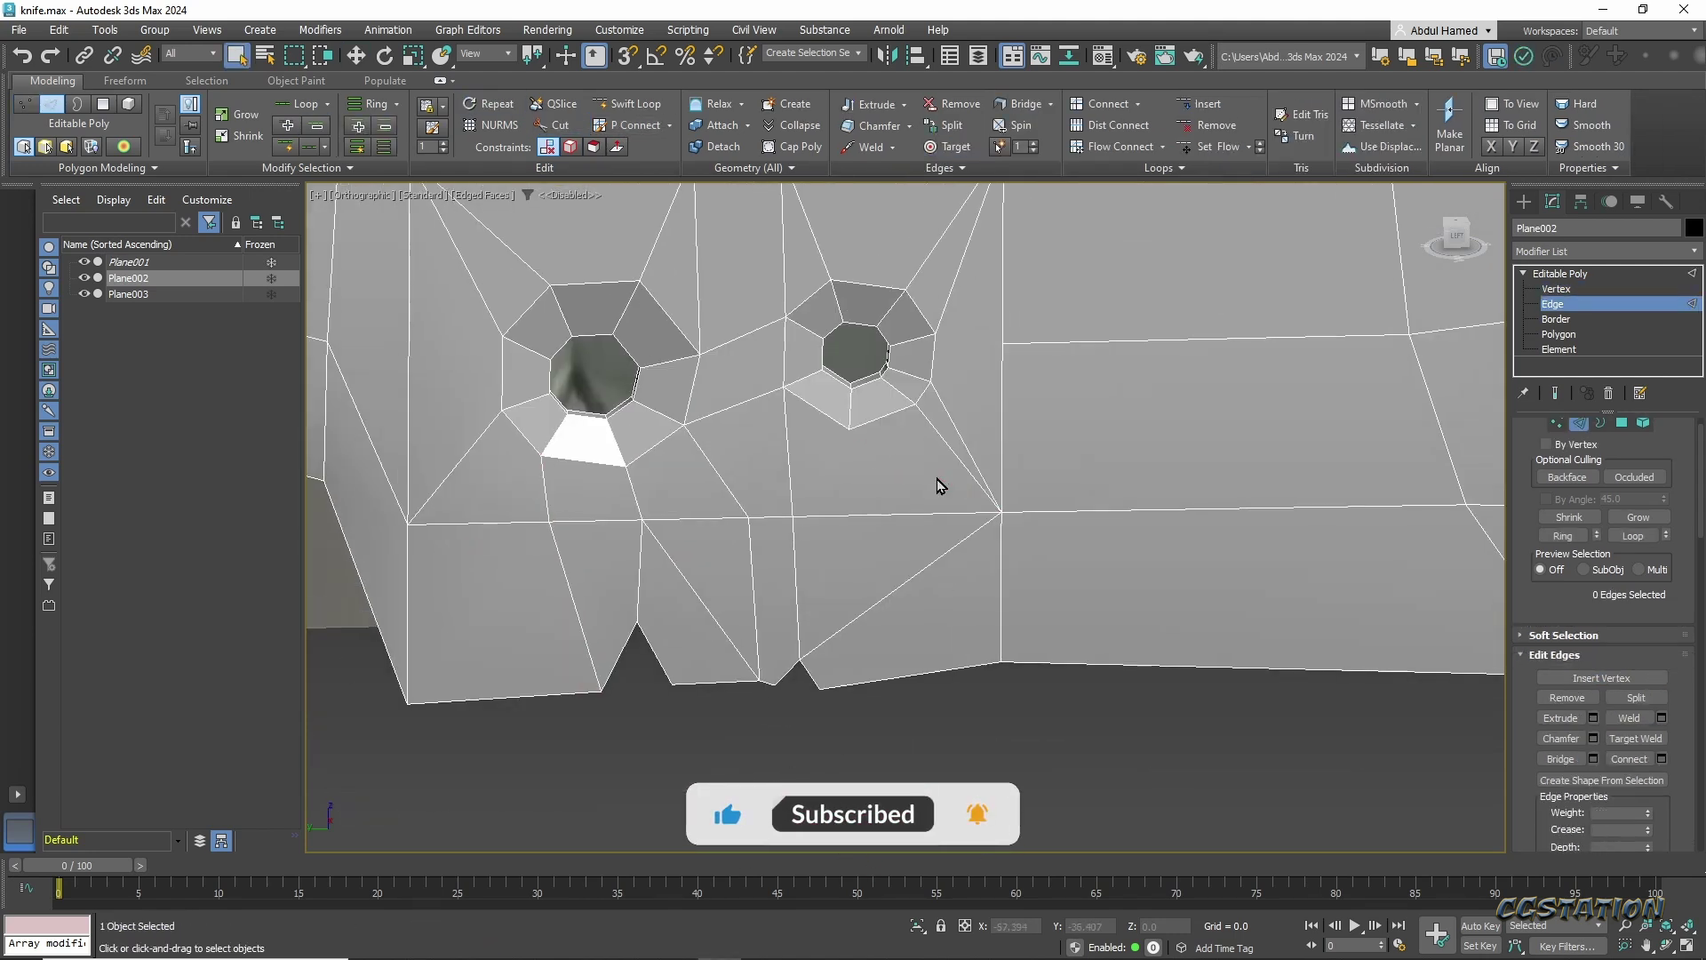
# Redo the cut from the hole's lower vertex straight down to the blade's bottom edge.
pyautogui.scroll(-5, 1600, 729)
pyautogui.click(1635, 727)
pyautogui.click(849, 431)
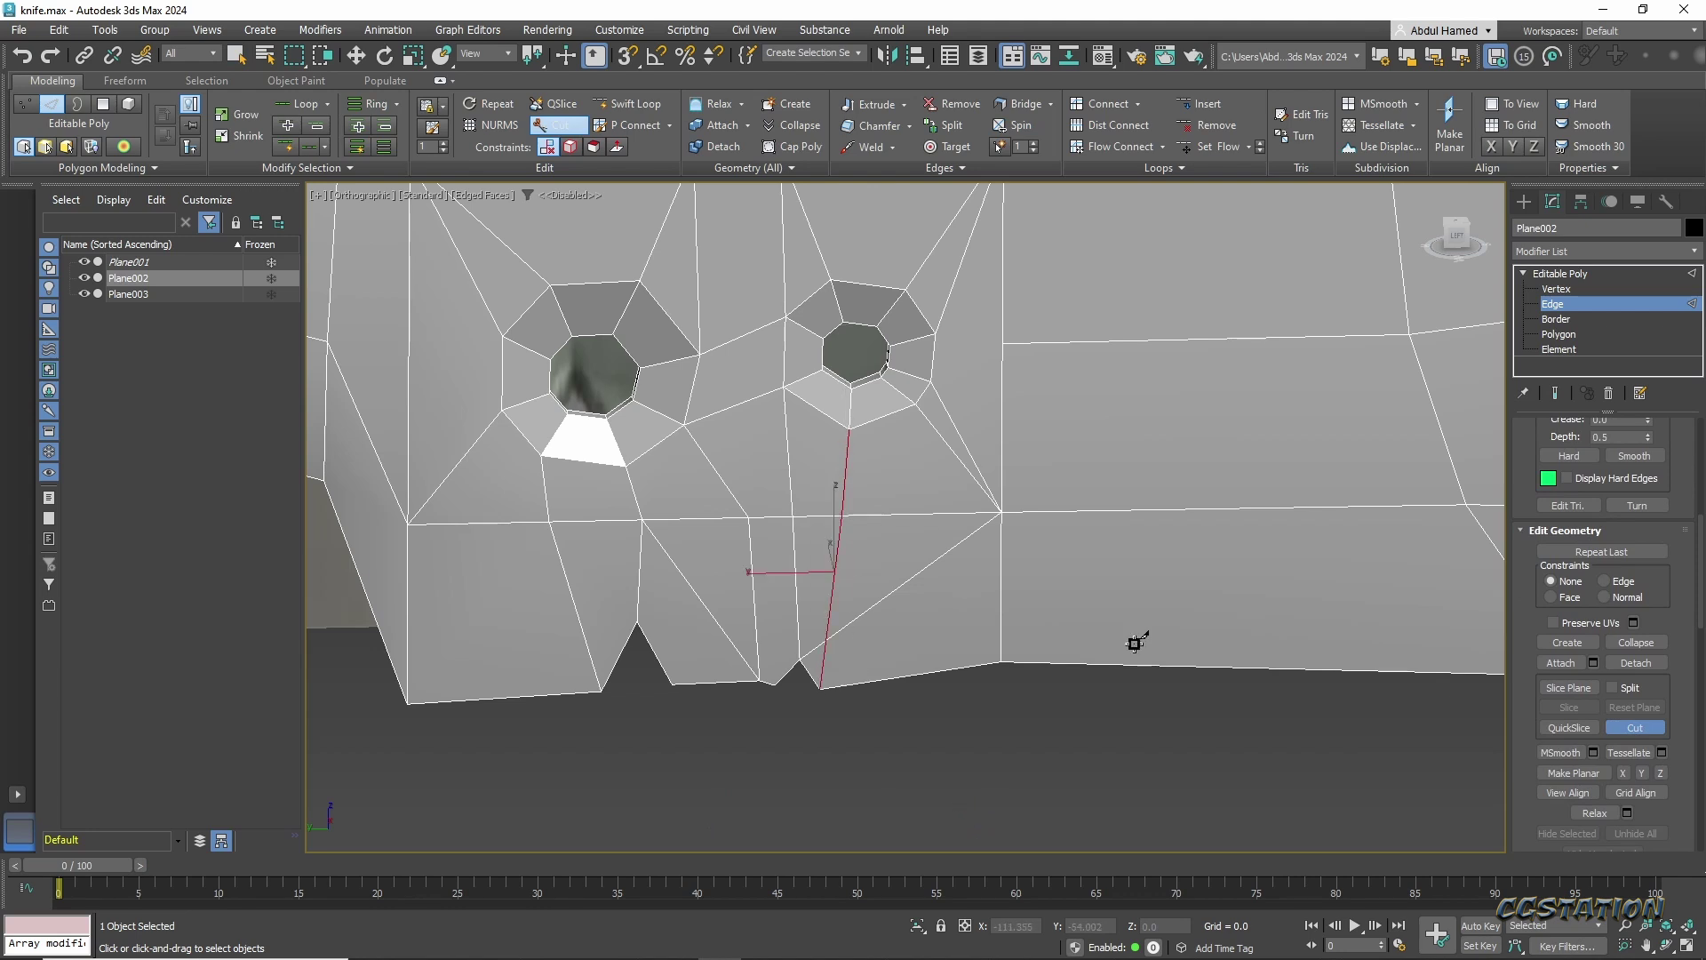
pyautogui.moveTo(874, 560); pyautogui.dragTo(900, 627, button='middle')
pyautogui.click(973, 480)
pyautogui.scroll(-3, 1049, 445)
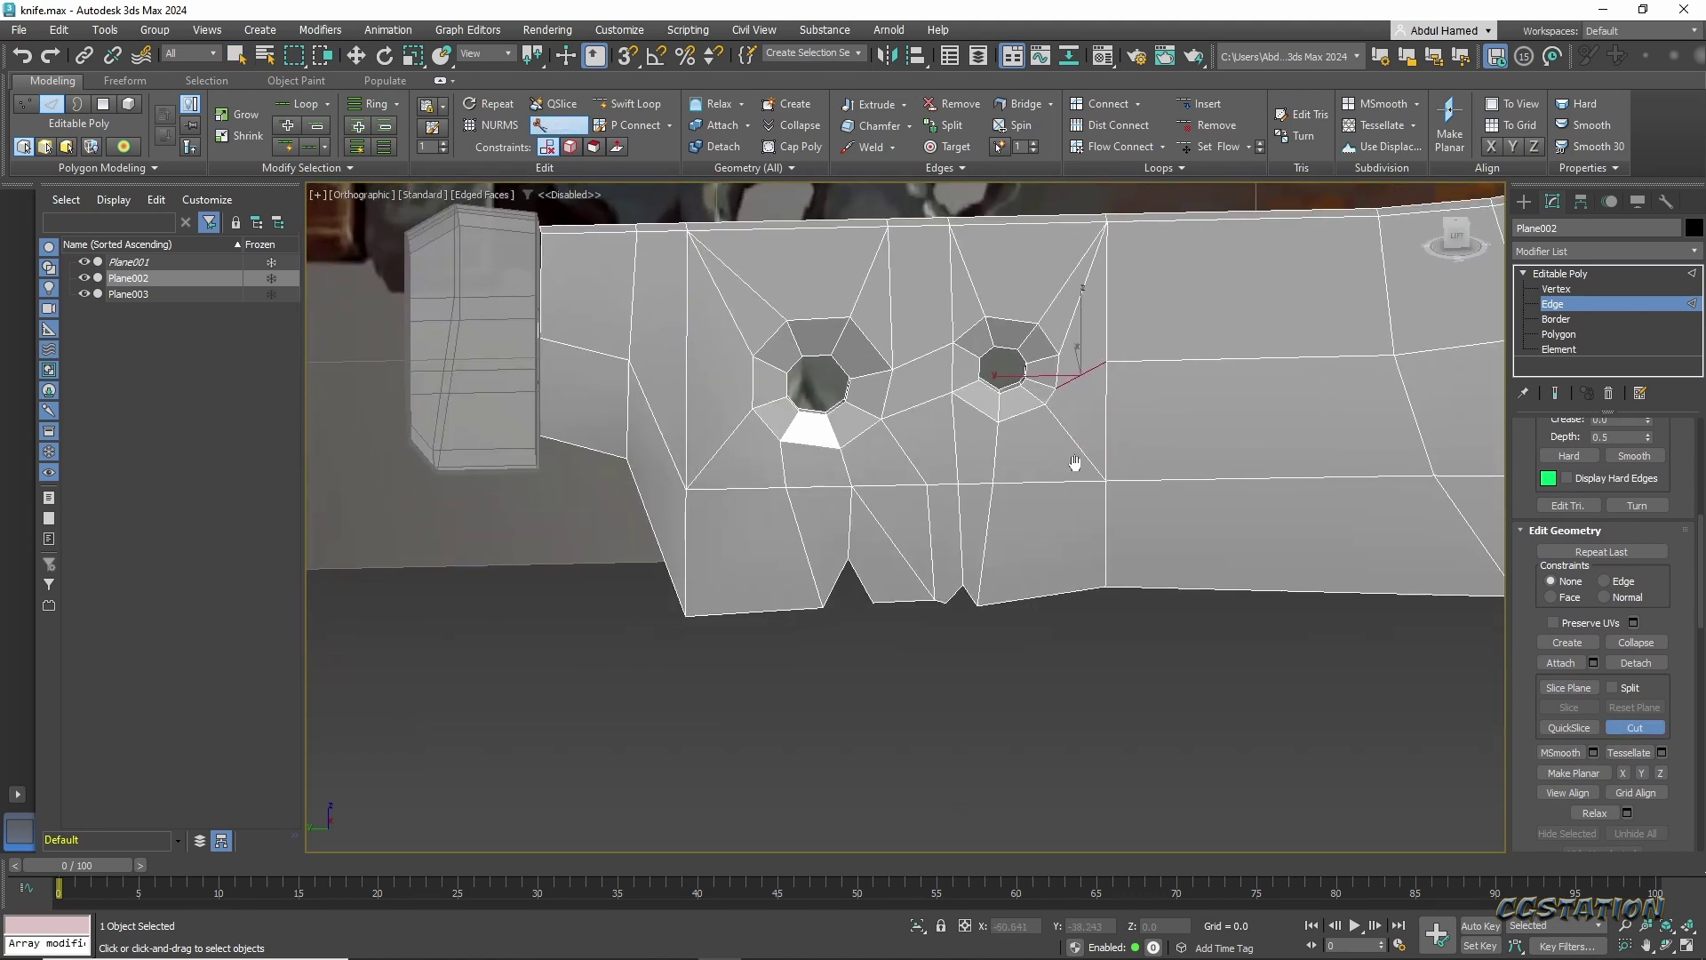
pyautogui.scroll(4, 1067, 498)
pyautogui.scroll(-2, 1021, 545)
pyautogui.click(849, 587)
pyautogui.scroll(-3, 849, 585)
pyautogui.rightClick(848, 585)
# Select the vertex where the new cut starts, ready to move it.
pyautogui.press('1')
pyautogui.click(841, 511)
pyautogui.press('w')
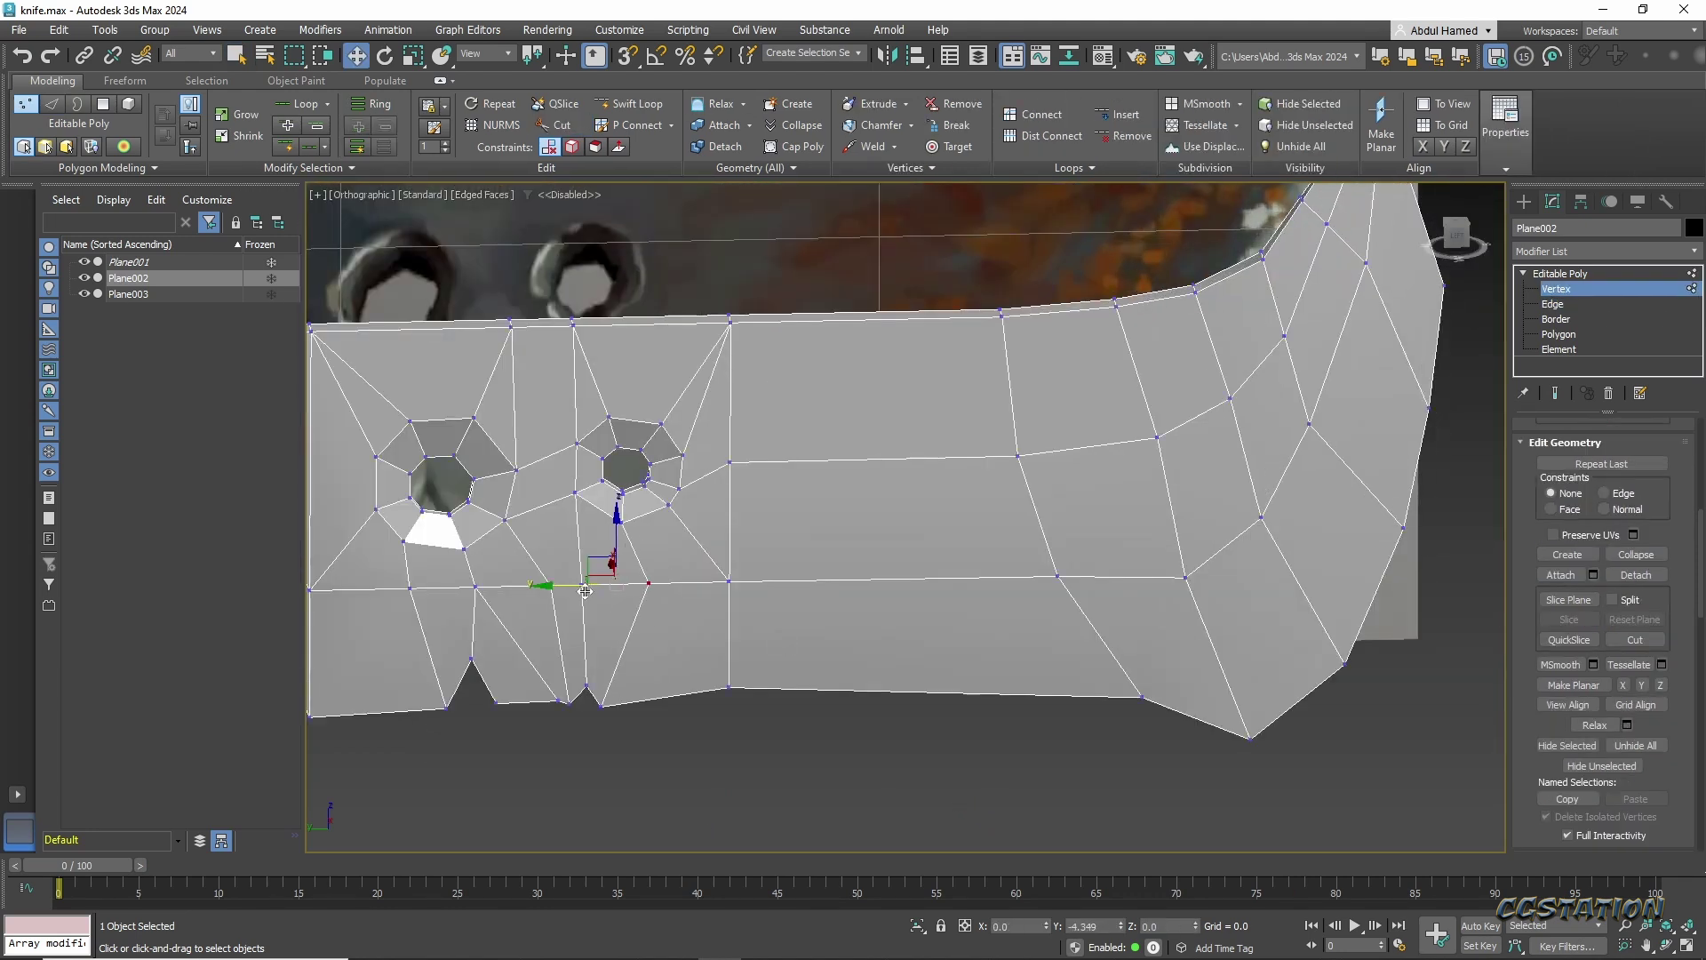
pyautogui.scroll(-3, 863, 492)
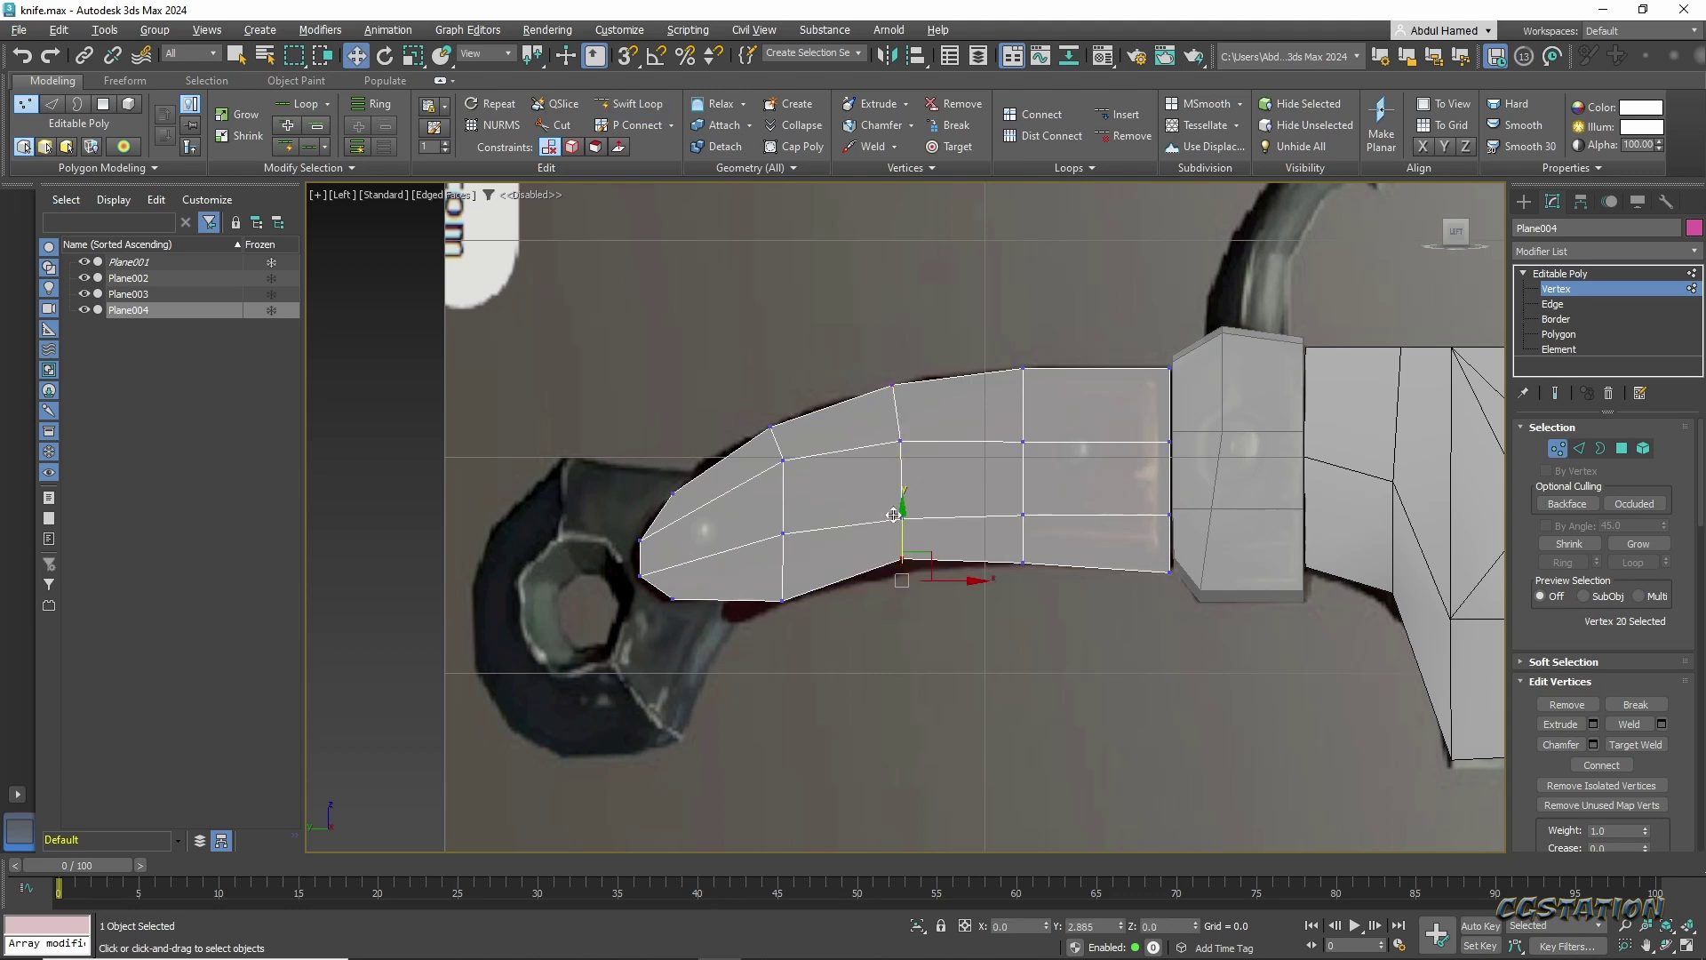
# Select the vertices at Plane004's right end and orbit along the knife.
pyautogui.moveTo(1146, 342); pyautogui.dragTo(1191, 582)
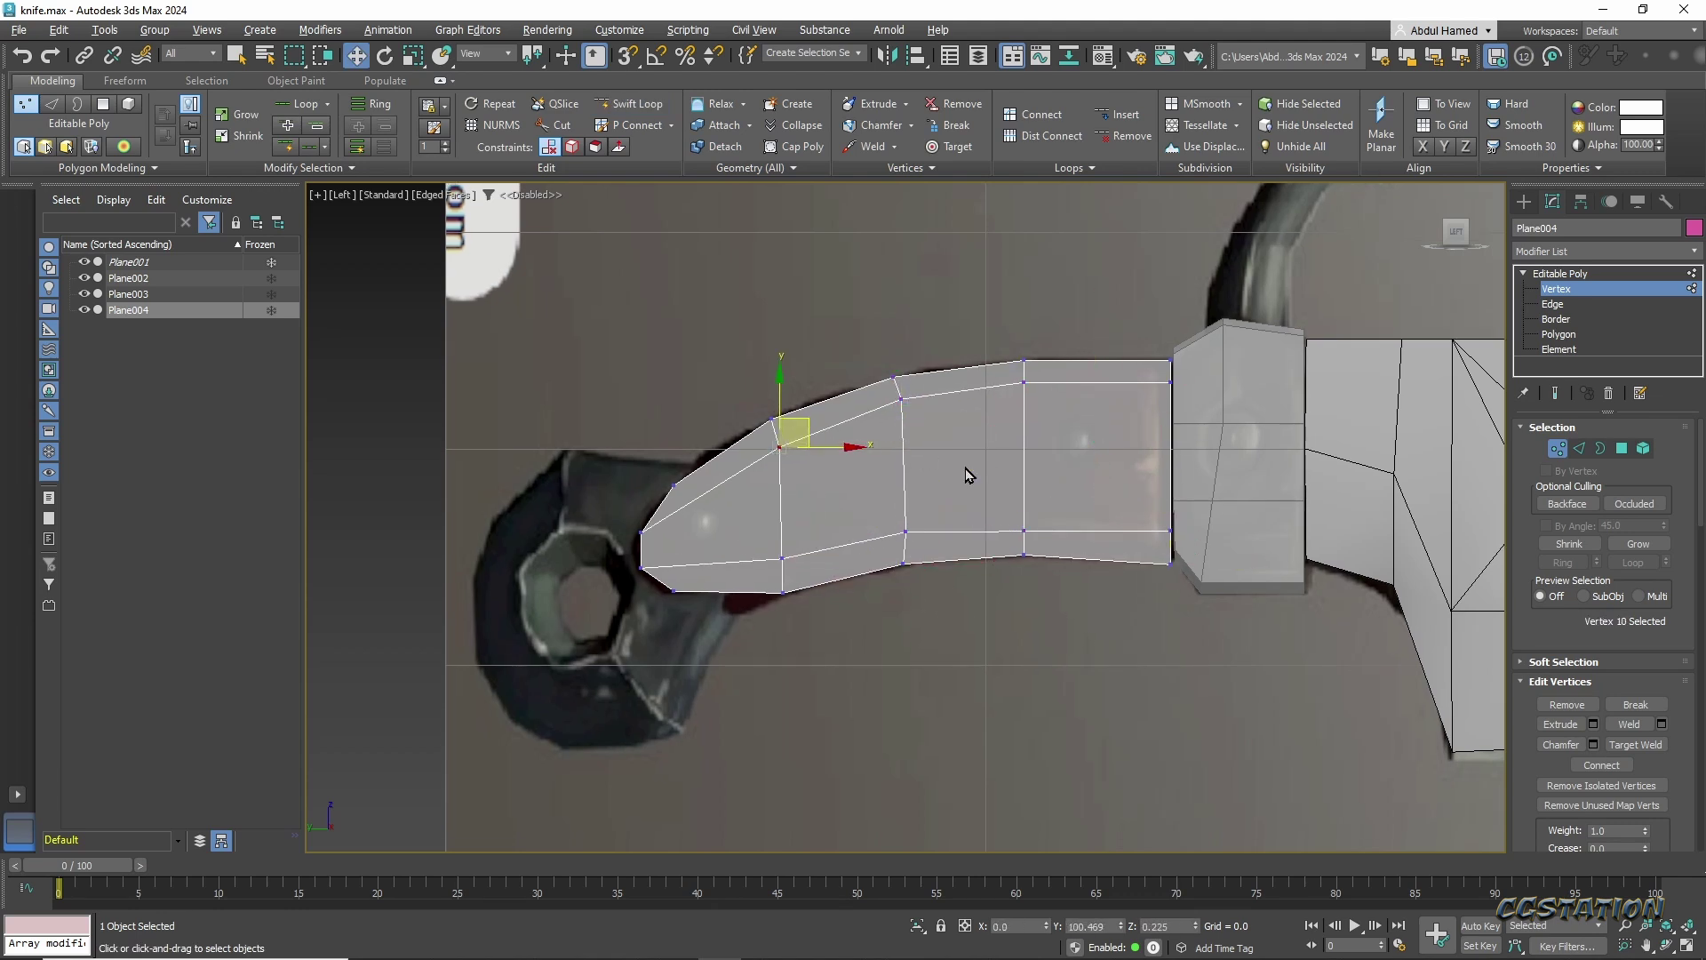
pyautogui.keyDown('alt'); pyautogui.moveTo(965, 468); pyautogui.dragTo(888, 498, button='middle'); pyautogui.keyUp('alt')
pyautogui.press('2')
pyautogui.moveTo(1036, 522)
pyautogui.keyDown('alt'); pyautogui.mouseDown(button='middle')
pyautogui.moveTo(803, 624)
pyautogui.moveTo(979, 425)
pyautogui.moveTo(926, 436)
pyautogui.mouseUp(button='middle'); pyautogui.keyUp('alt')
pyautogui.press('2')
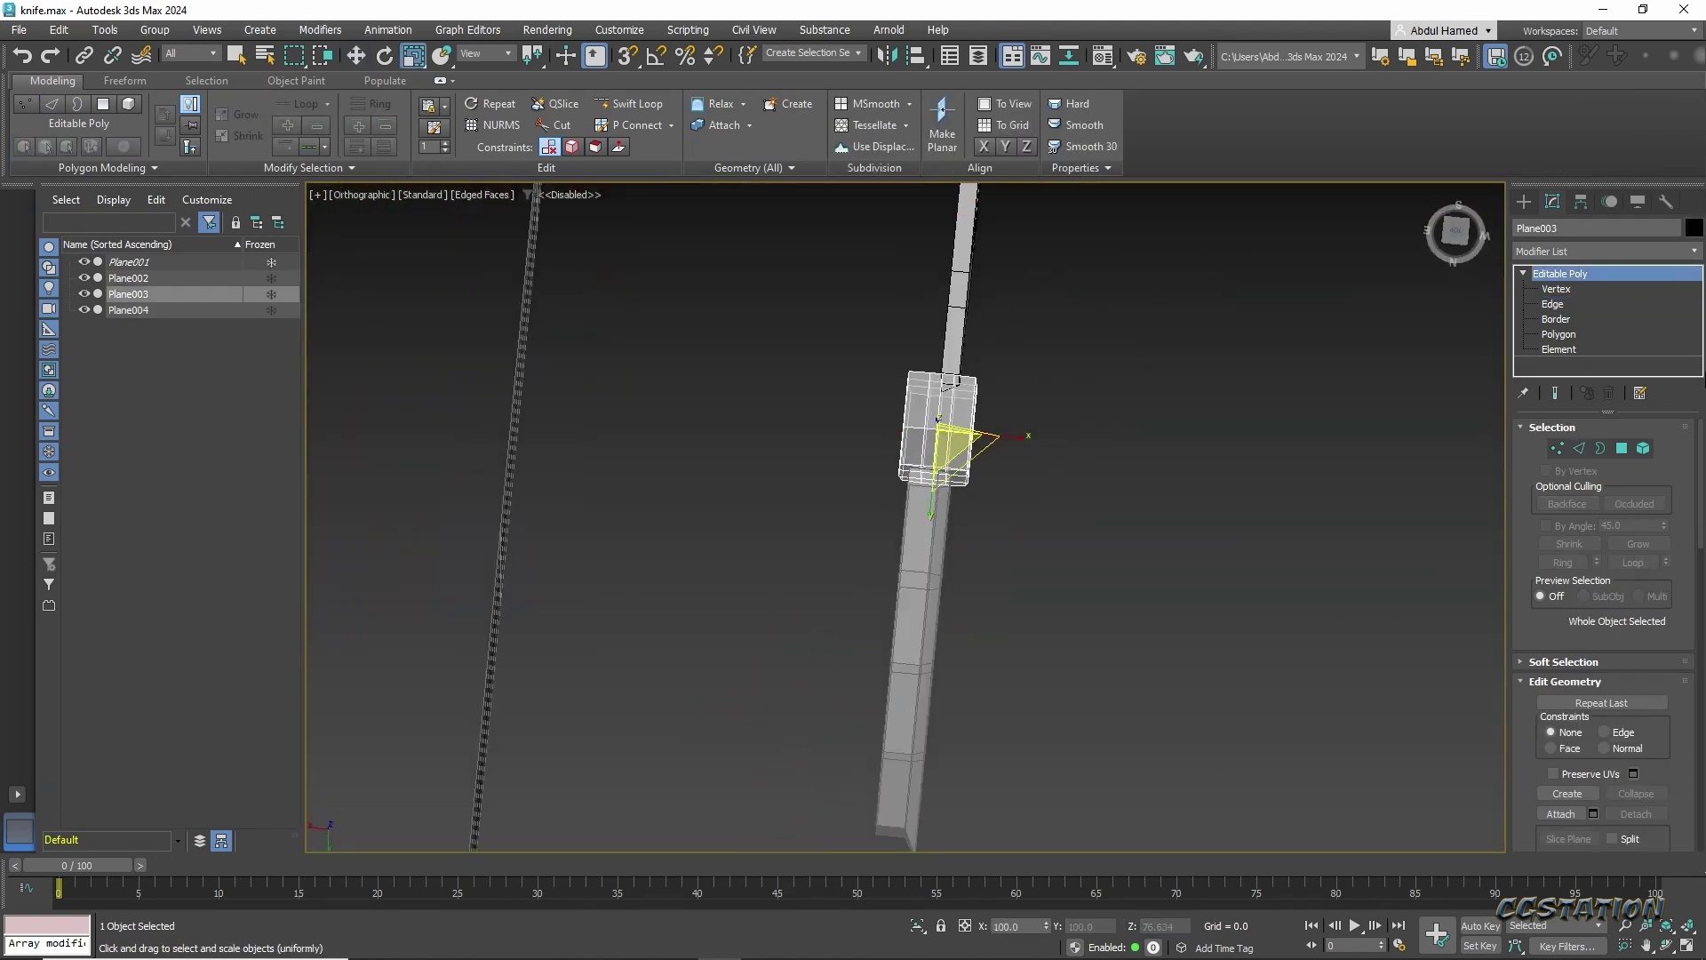
pyautogui.keyDown('alt'); pyautogui.moveTo(916, 525); pyautogui.dragTo(929, 553, button='middle'); pyautogui.keyUp('alt')
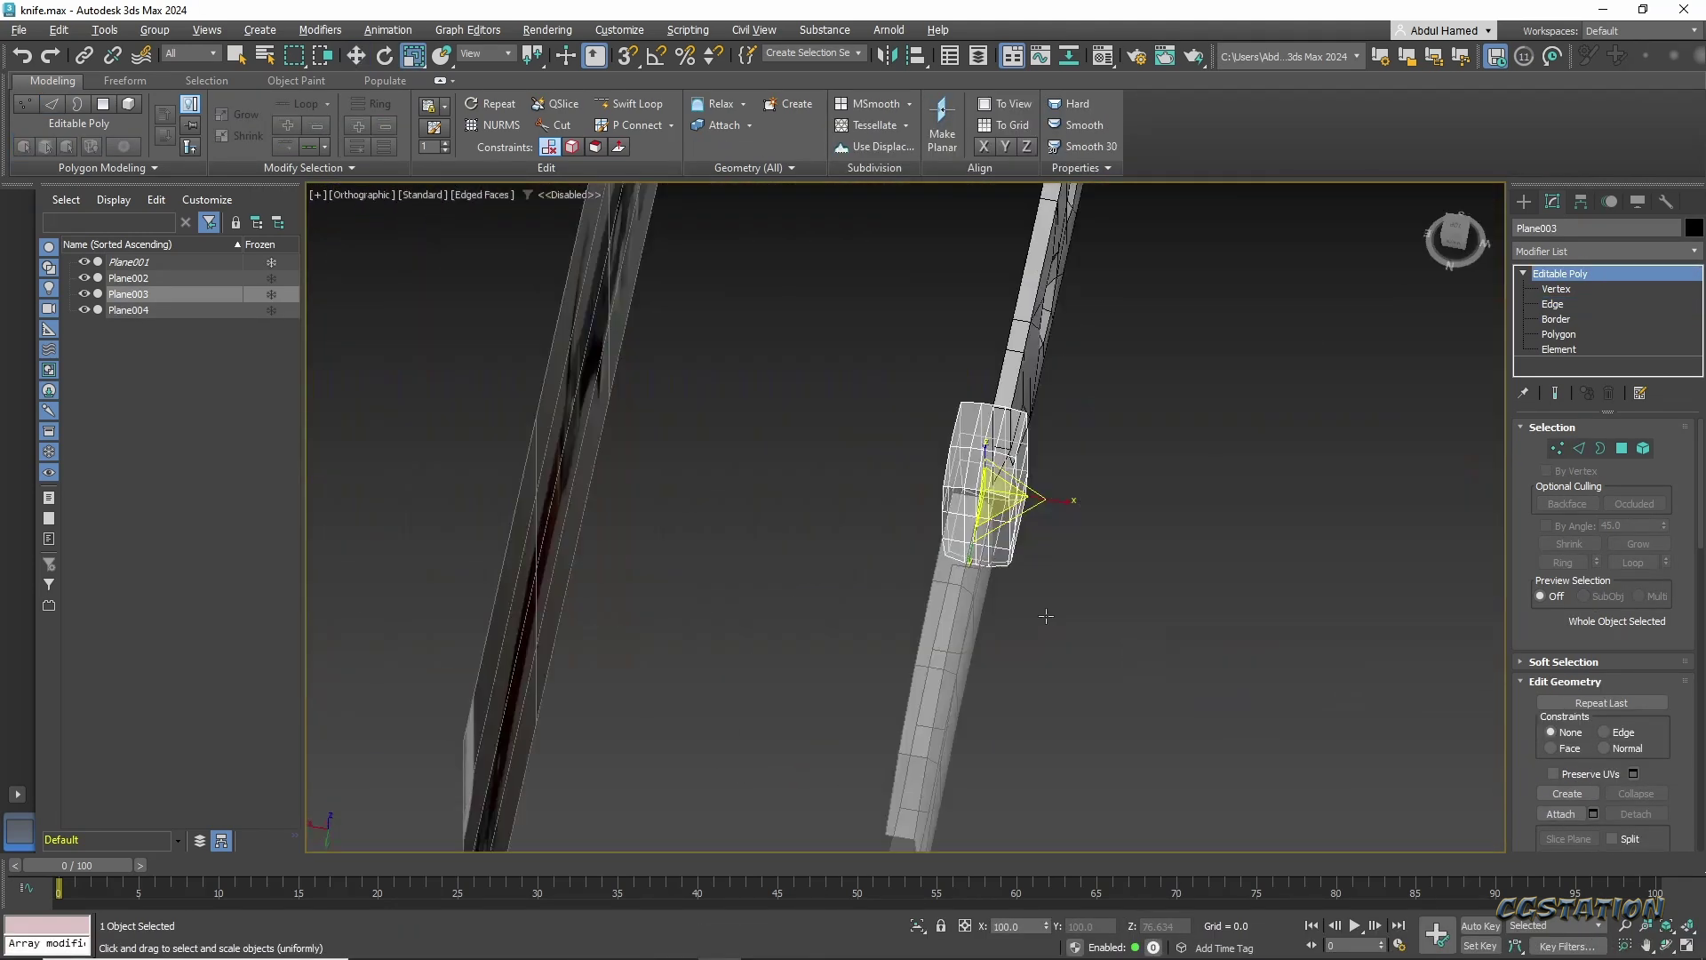
# In wireframe top view, select Plane004 and ready its vertices for moving.
pyautogui.press('t')
pyautogui.press('F3')
pyautogui.click(842, 418)
pyautogui.press('1')
pyautogui.press('w')
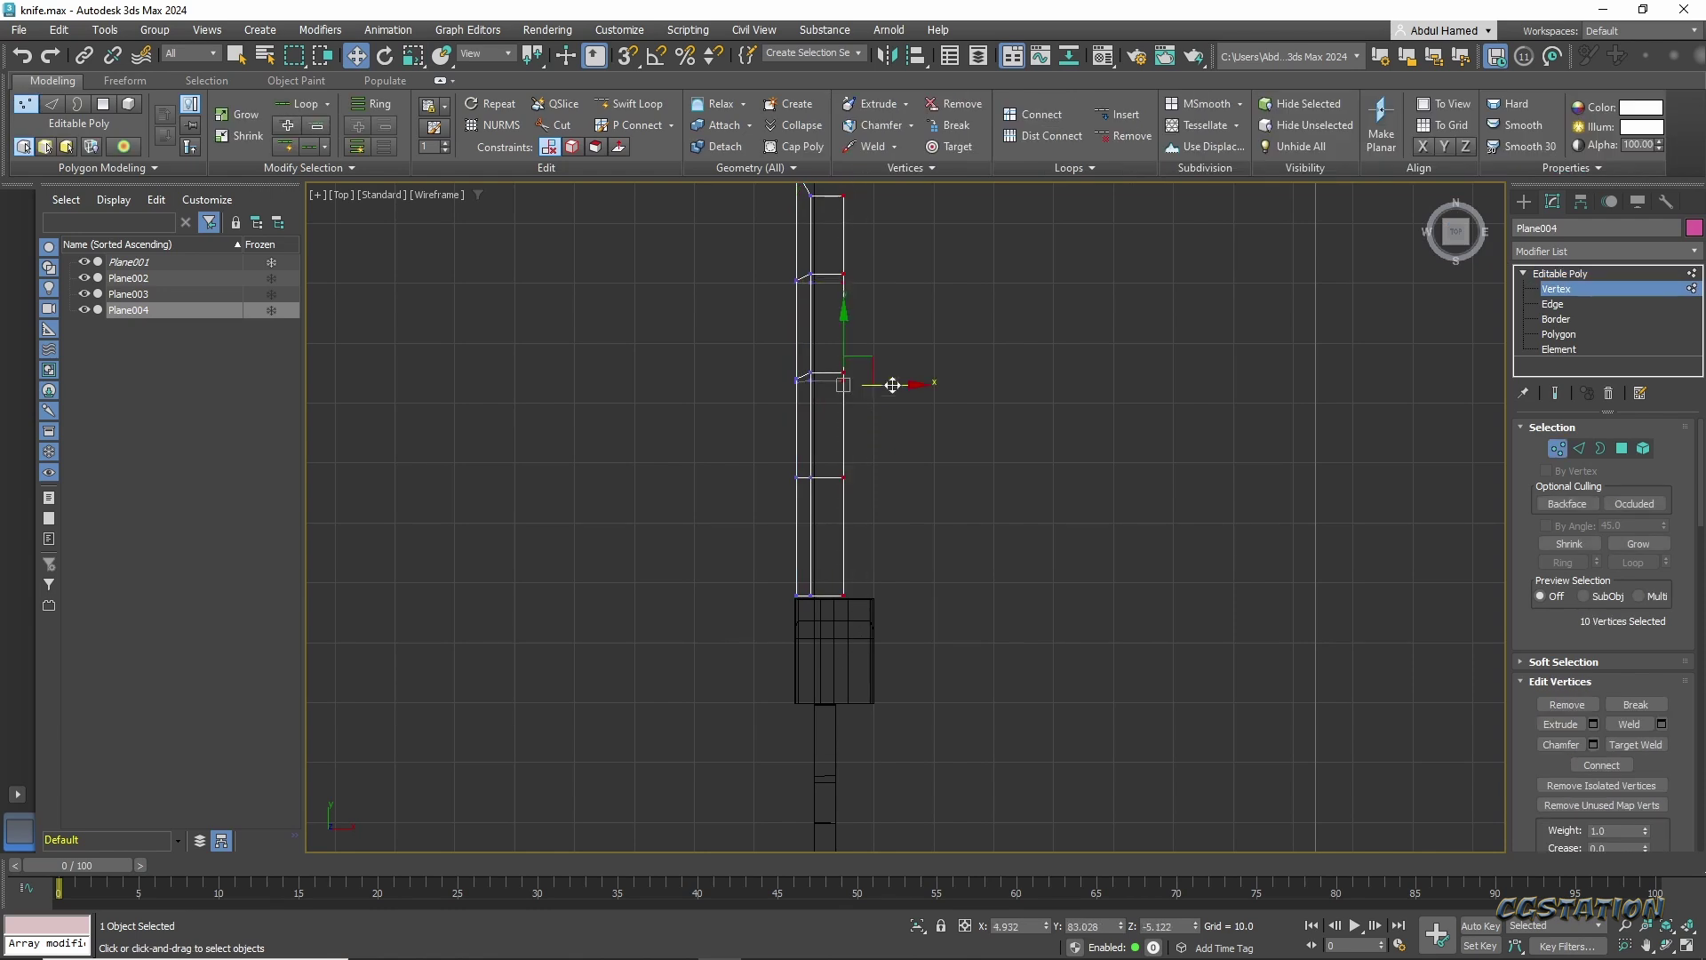
pyautogui.keyDown('alt'); pyautogui.moveTo(892, 389); pyautogui.dragTo(966, 462, button='middle'); pyautogui.keyUp('alt')
pyautogui.press('F3')
# Open the Material Editor and put Plane004 into edge editing.
pyautogui.press('m')
pyautogui.moveTo(400, 175); pyautogui.dragTo(882, 452)
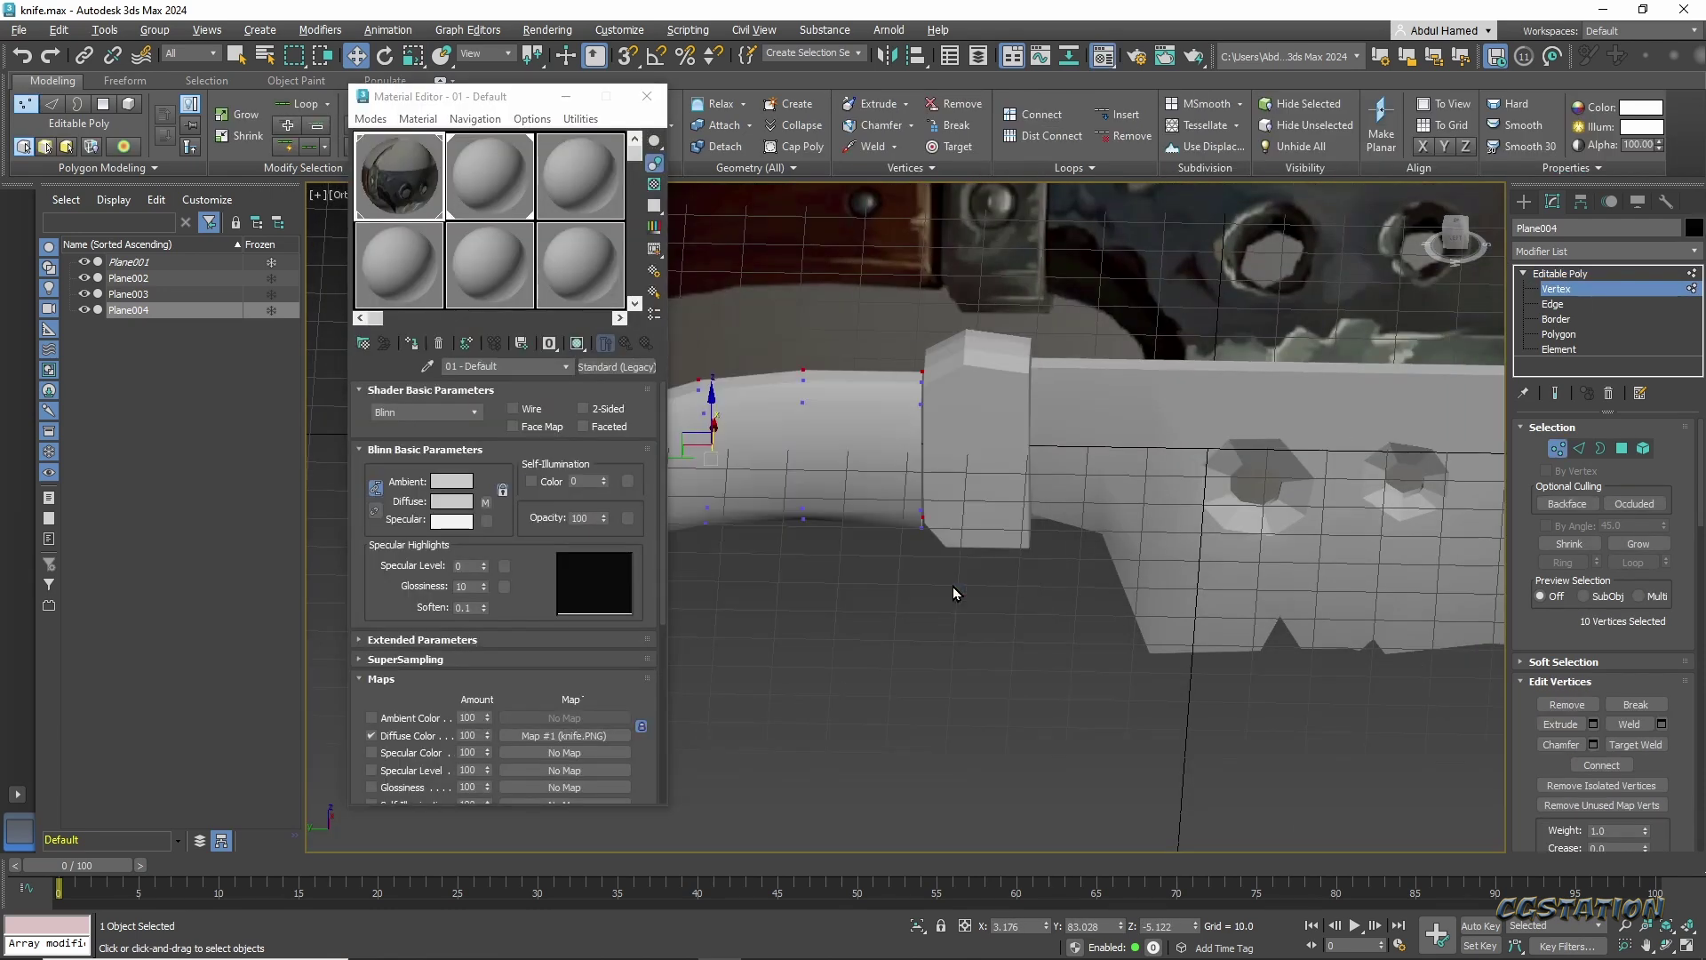
pyautogui.scroll(-5, 883, 452)
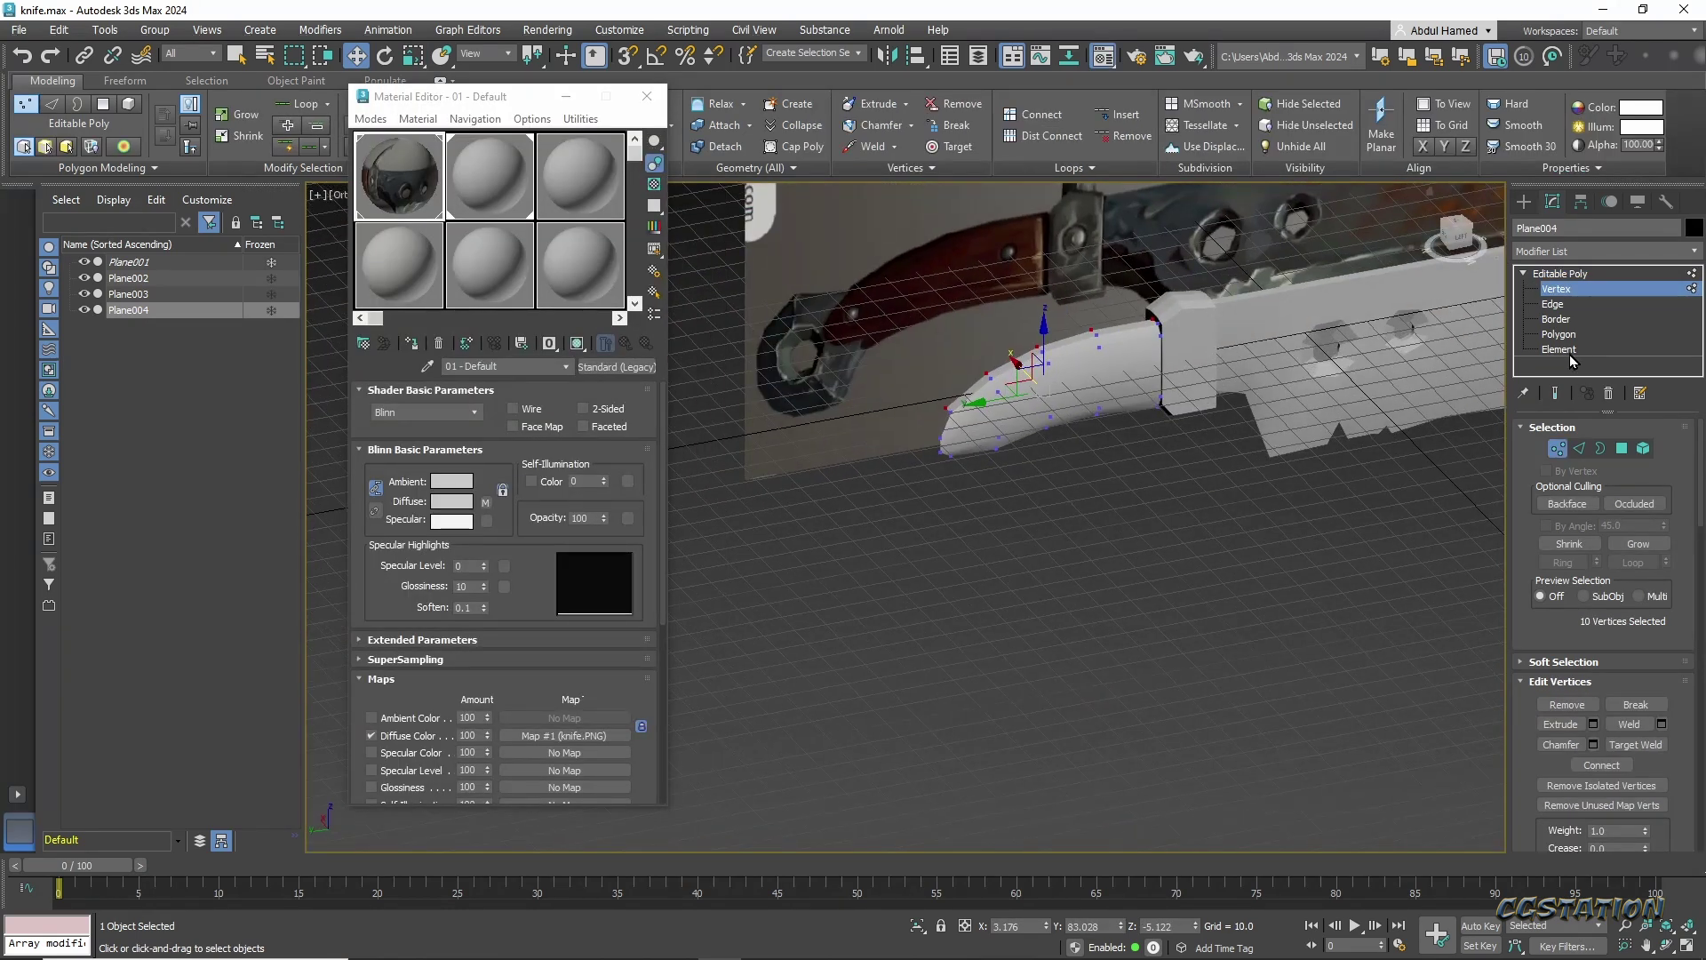
pyautogui.click(1556, 304)
pyautogui.scroll(4, 939, 414)
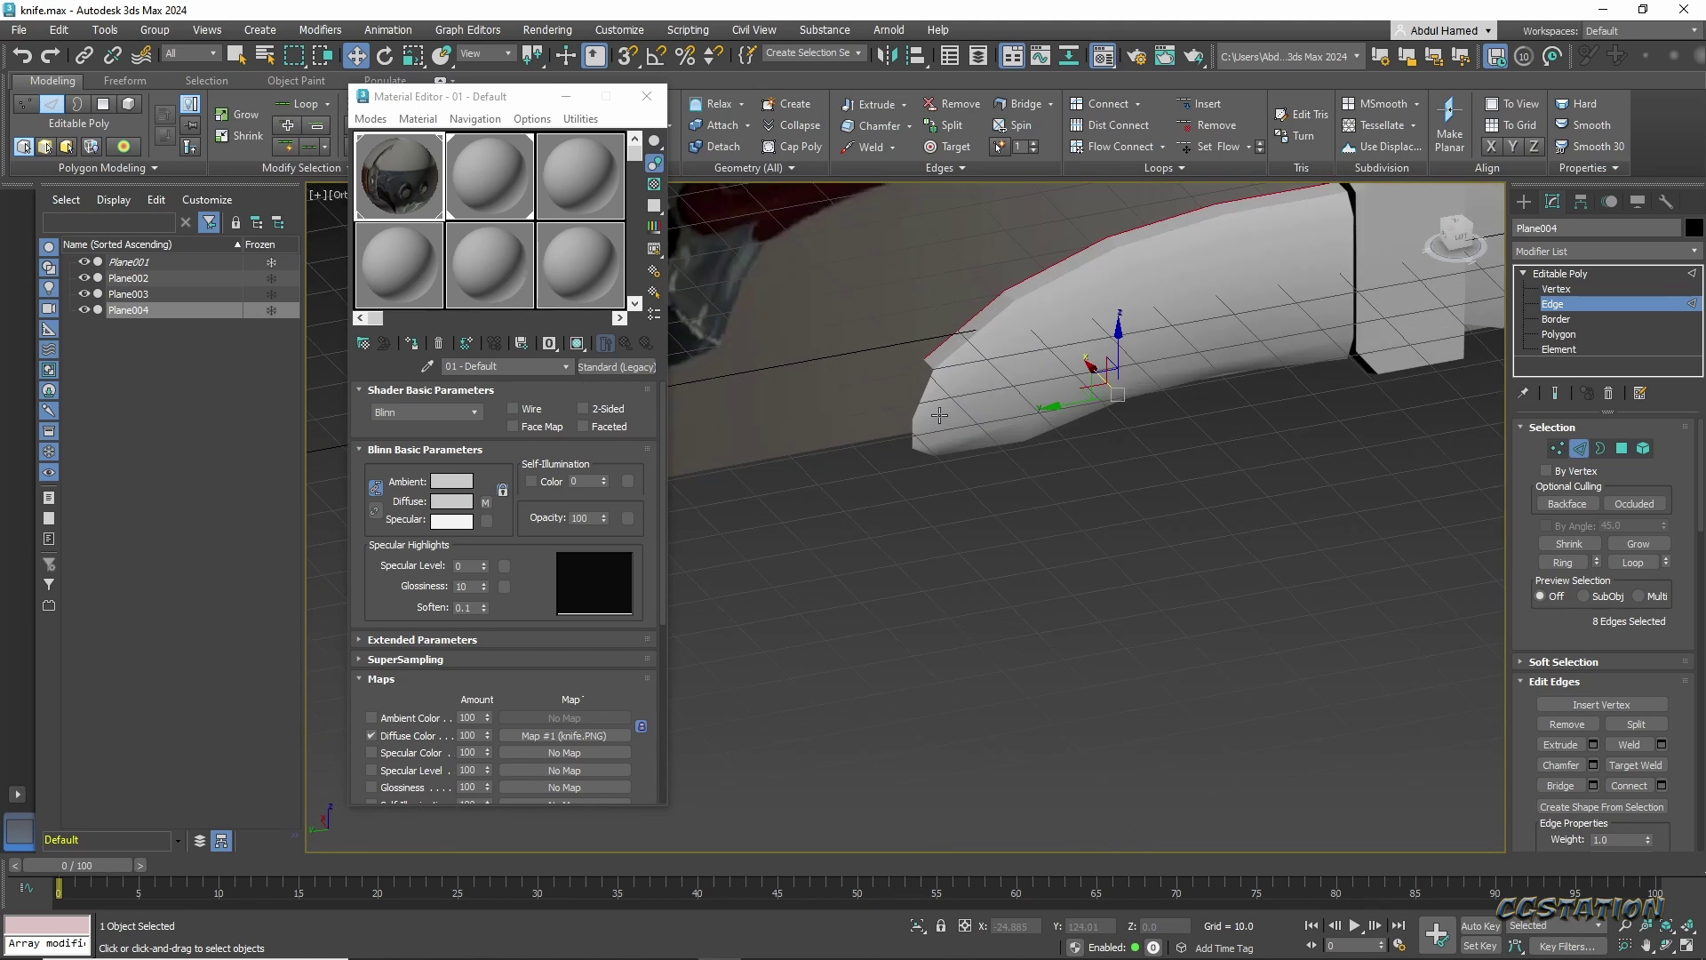
# Select a single edge on the curved piece's tip in side view, near the hex nut.
pyautogui.keyDown('alt'); pyautogui.moveTo(939, 414); pyautogui.dragTo(792, 488, button='middle'); pyautogui.keyUp('alt')
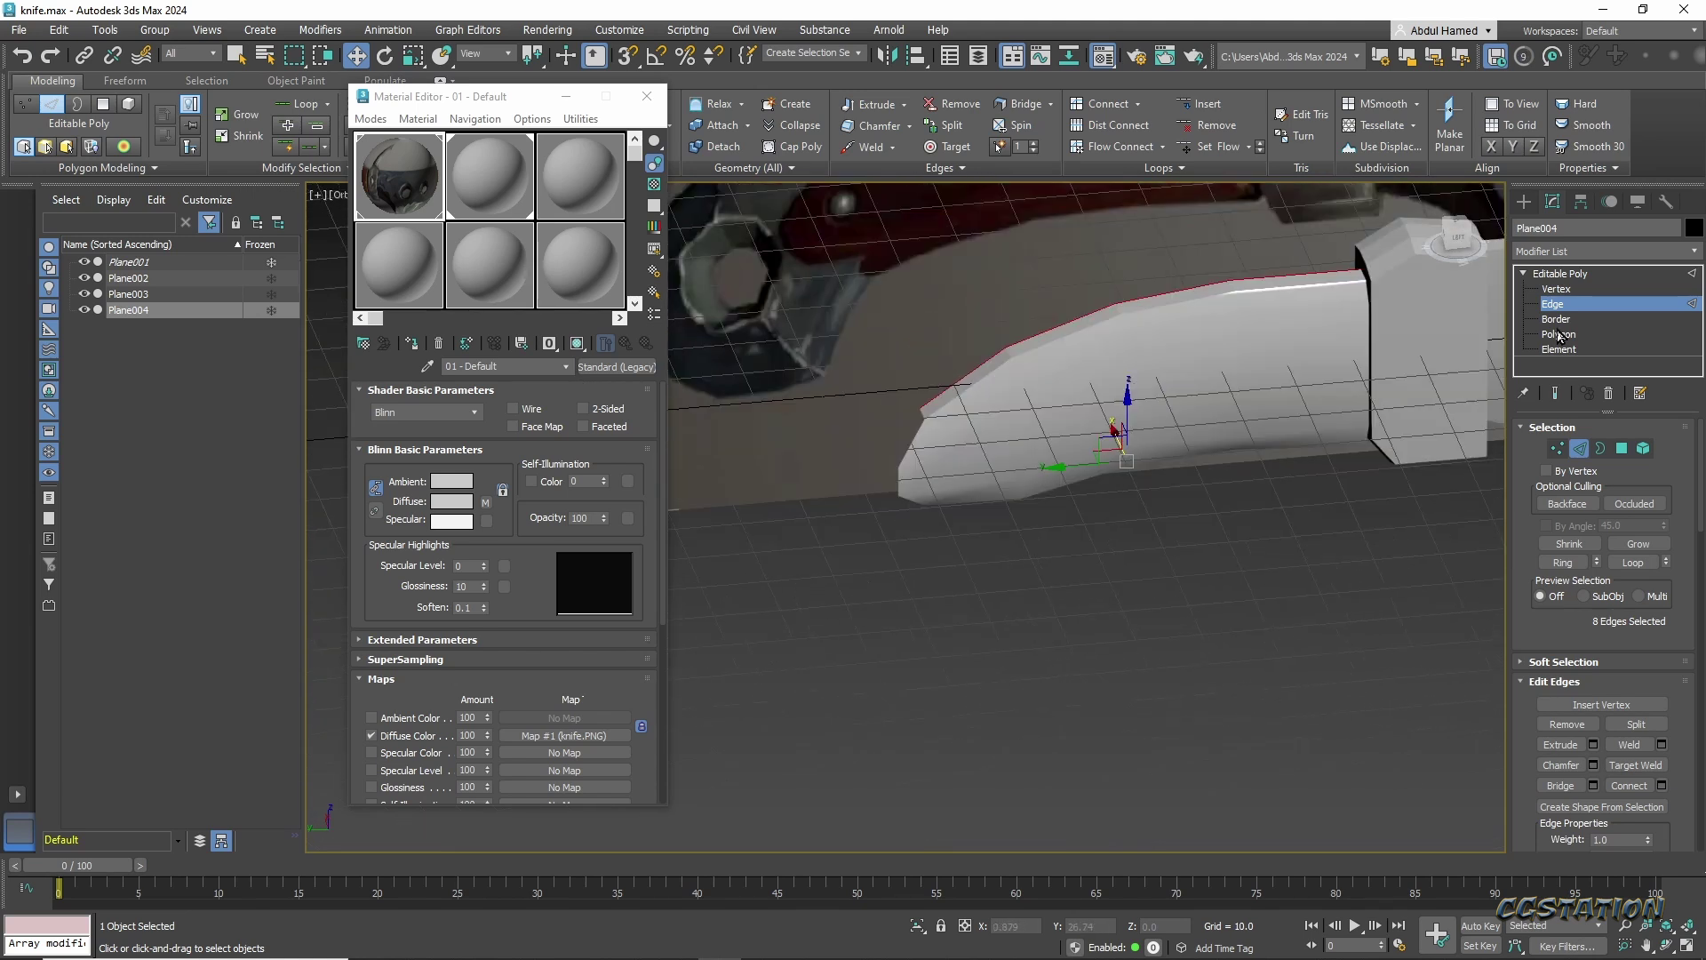
pyautogui.press('l')
pyautogui.scroll(5, 978, 400)
pyautogui.click(951, 391)
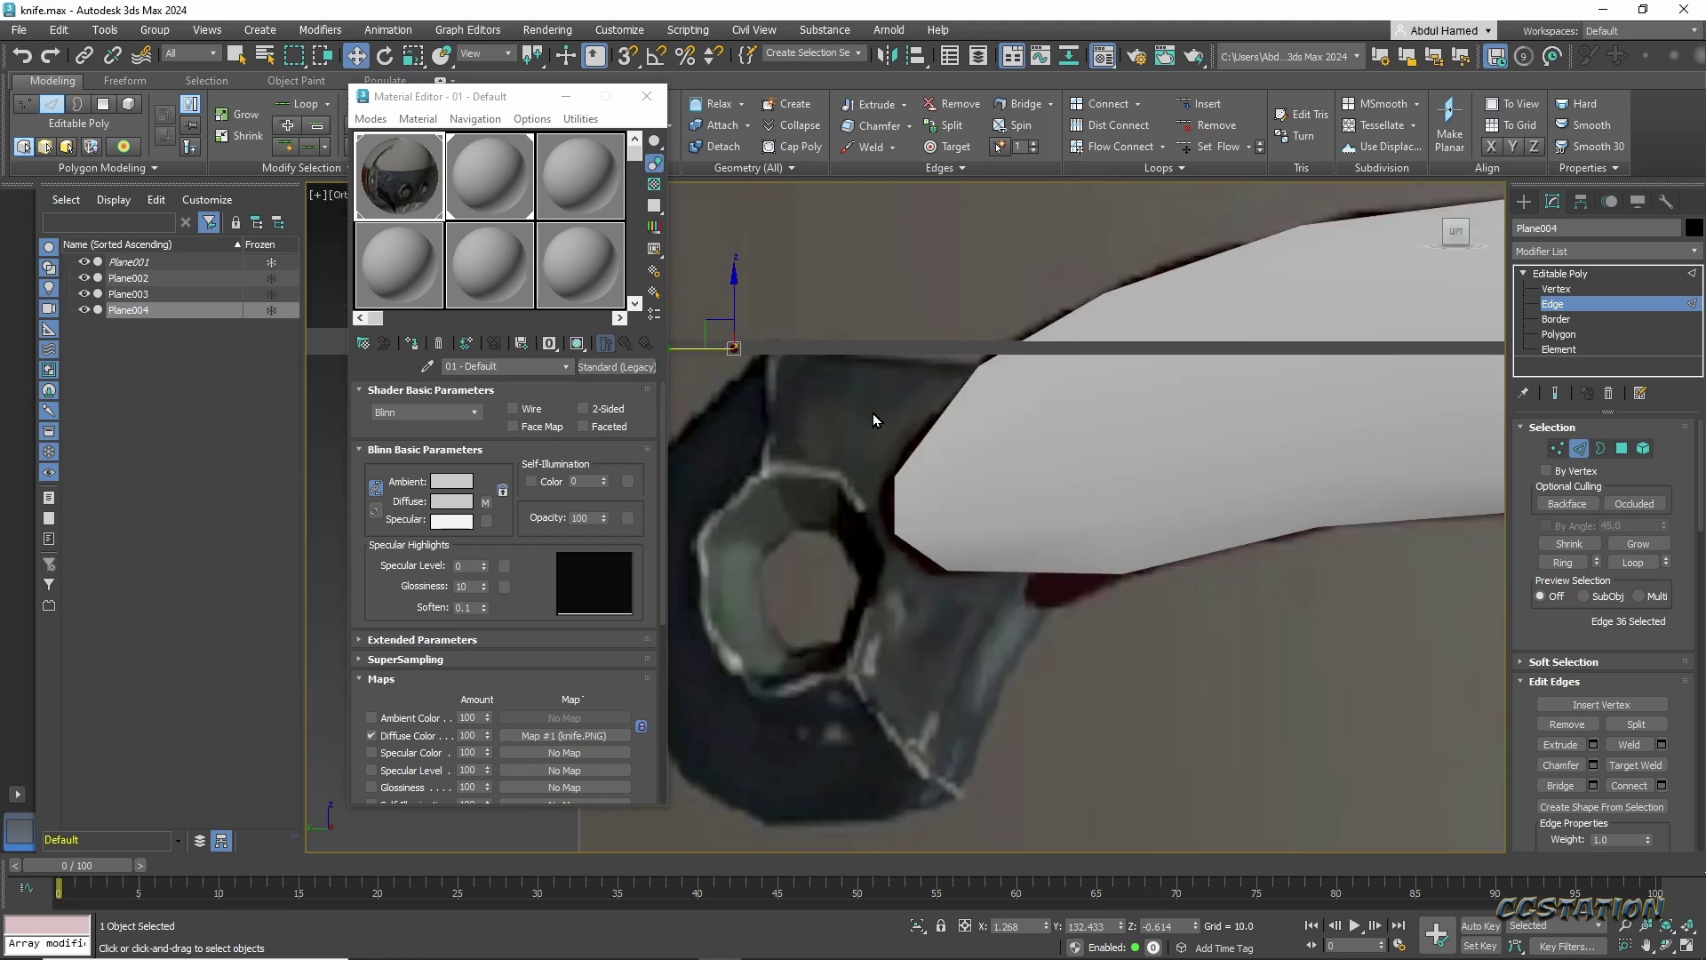
pyautogui.keyDown('alt'); pyautogui.moveTo(911, 365); pyautogui.dragTo(867, 282, button='middle'); pyautogui.keyUp('alt')
pyautogui.scroll(2, 868, 283)
pyautogui.scroll(-3, 941, 676)
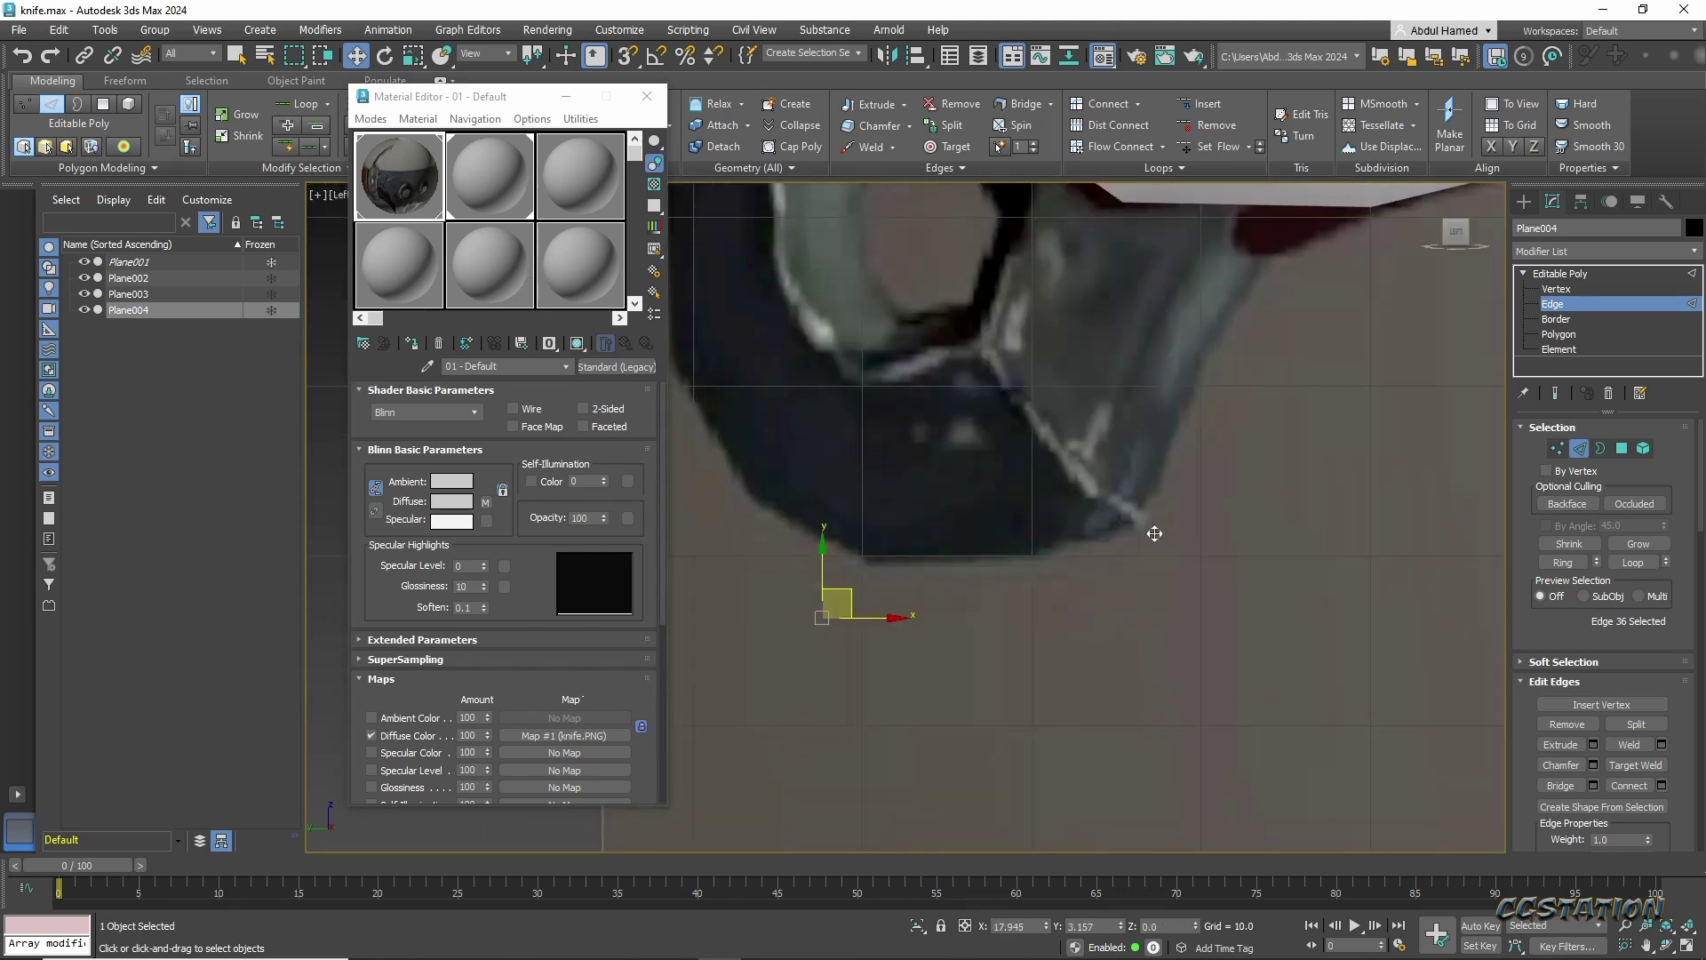
pyautogui.press('p')
pyautogui.keyDown('alt'); pyautogui.moveTo(1150, 530); pyautogui.dragTo(1131, 499, button='middle'); pyautogui.keyUp('alt')
# Bridge the edges at the piece's end and select two open end edges.
pyautogui.scroll(-3, 1597, 787)
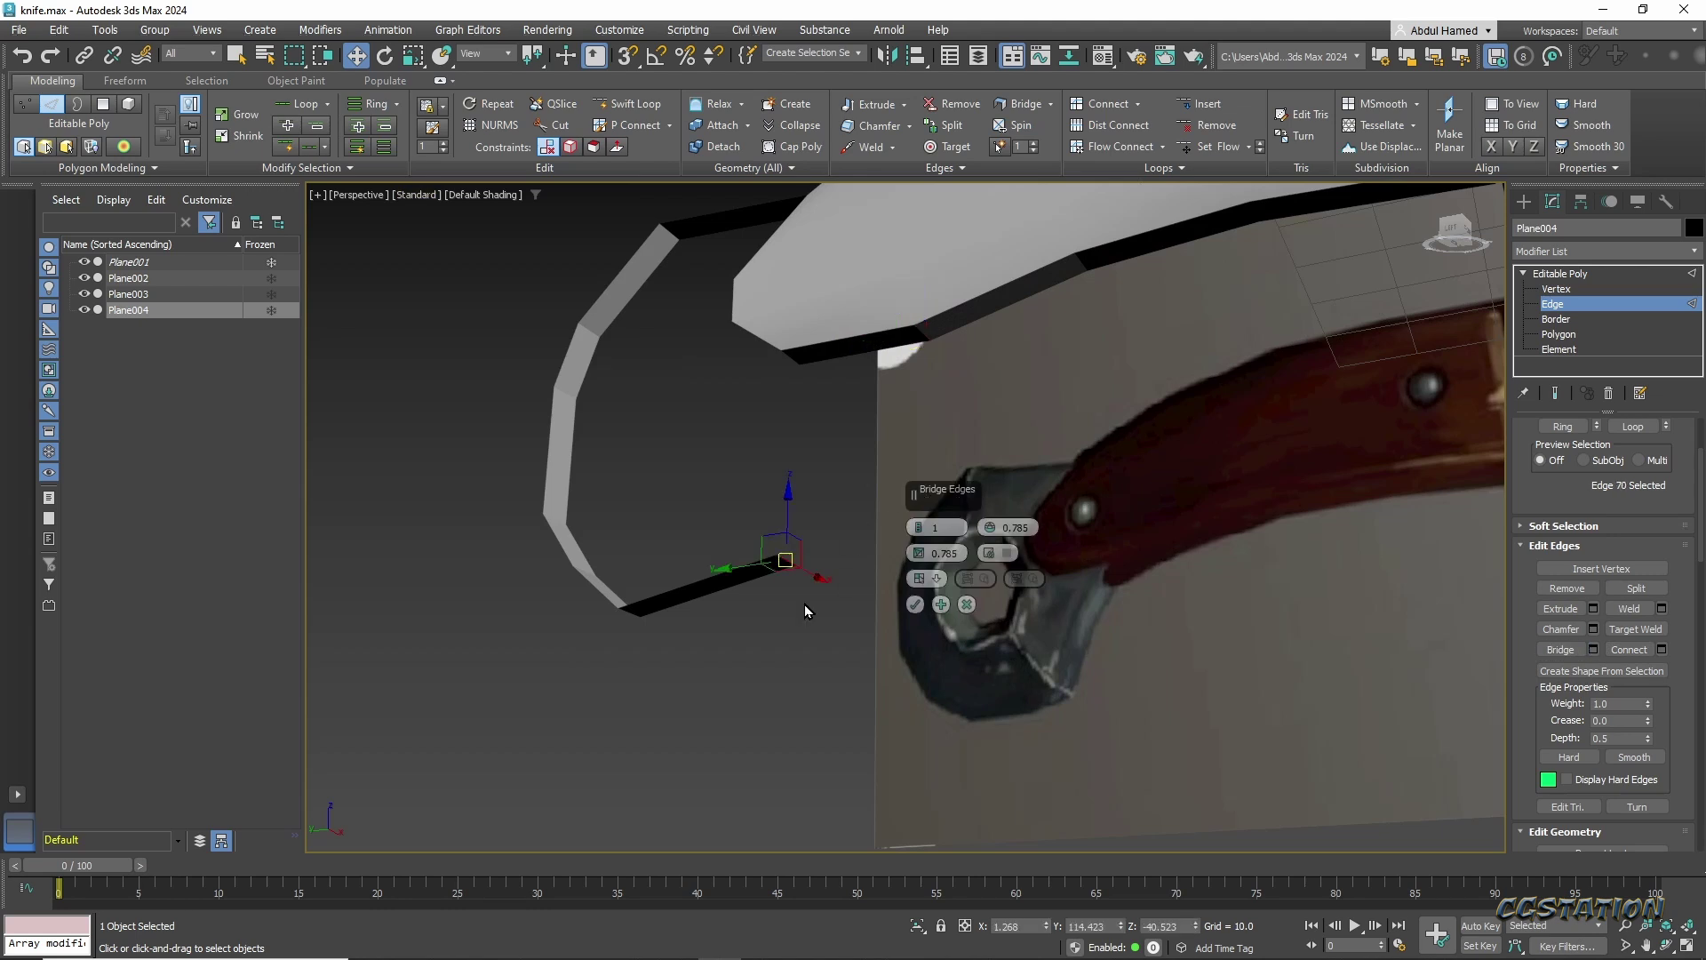
pyautogui.keyDown('alt'); pyautogui.moveTo(916, 531); pyautogui.dragTo(821, 409, button='middle'); pyautogui.keyUp('alt')
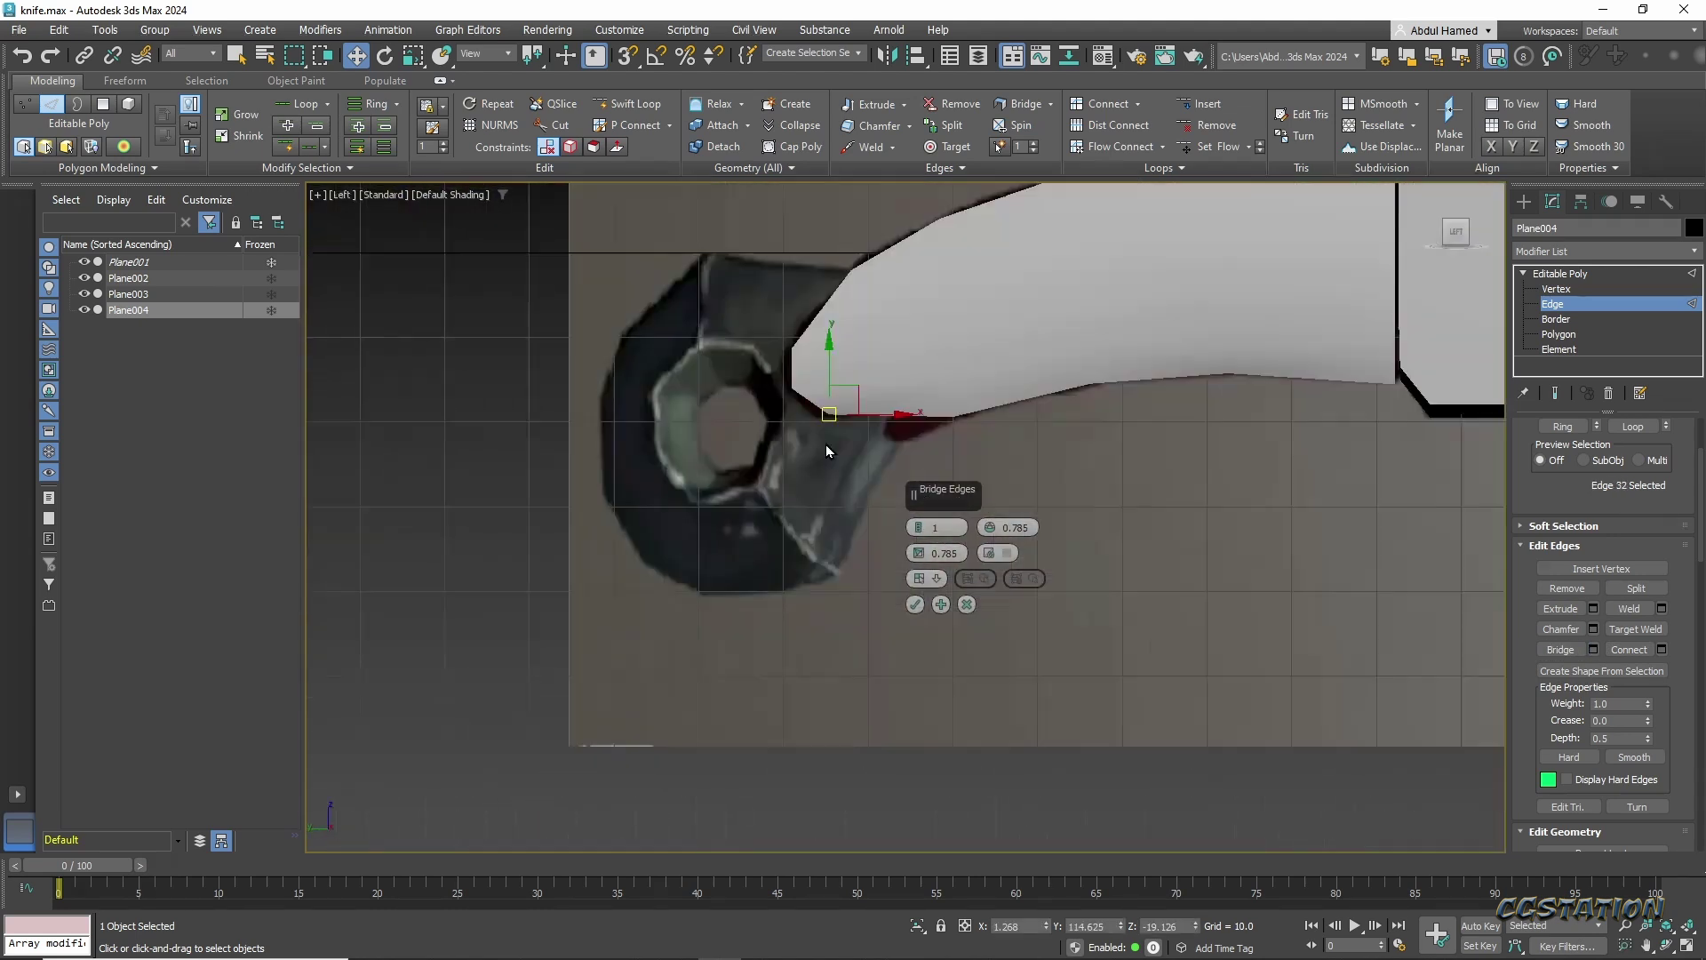
pyautogui.click(916, 605)
pyautogui.keyDown('alt'); pyautogui.moveTo(814, 478); pyautogui.dragTo(906, 535, button='middle'); pyautogui.keyUp('alt')
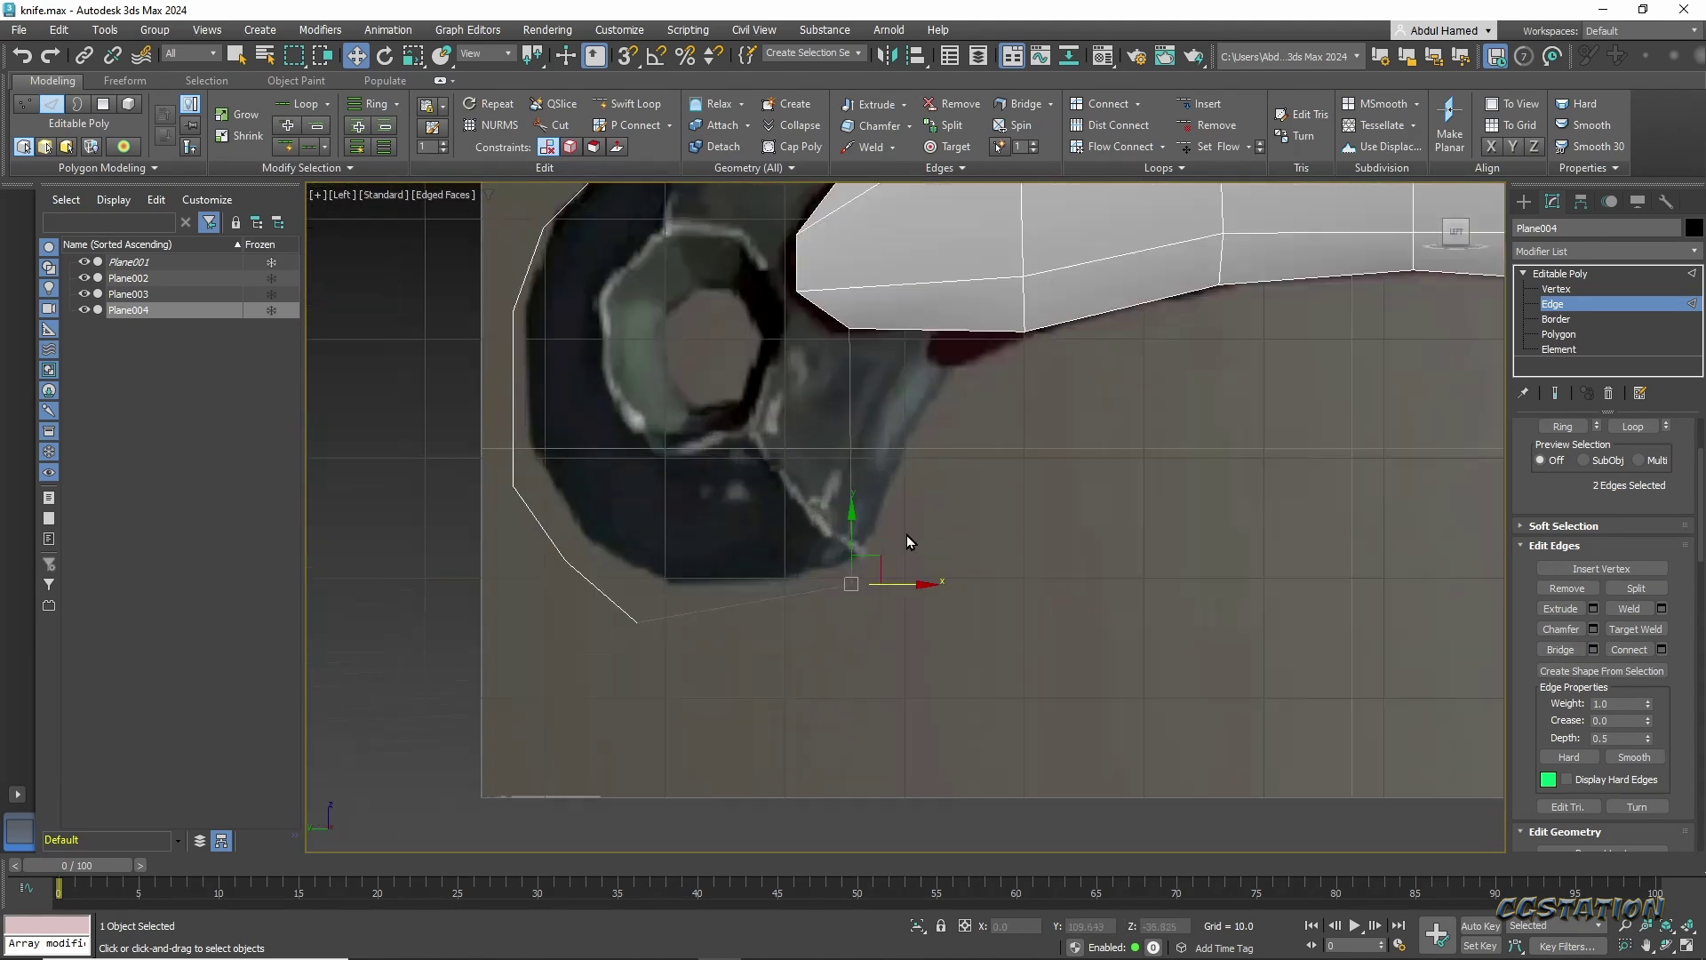
pyautogui.scroll(3, 991, 360)
pyautogui.click(991, 359)
pyautogui.keyDown('ctrl'); pyautogui.click(878, 392); pyautogui.keyUp('ctrl')
pyautogui.moveTo(1063, 414)
pyautogui.keyDown('alt'); pyautogui.mouseDown(button='middle')
pyautogui.moveTo(1013, 611)
pyautogui.moveTo(836, 533)
pyautogui.mouseUp(button='middle'); pyautogui.keyUp('alt')
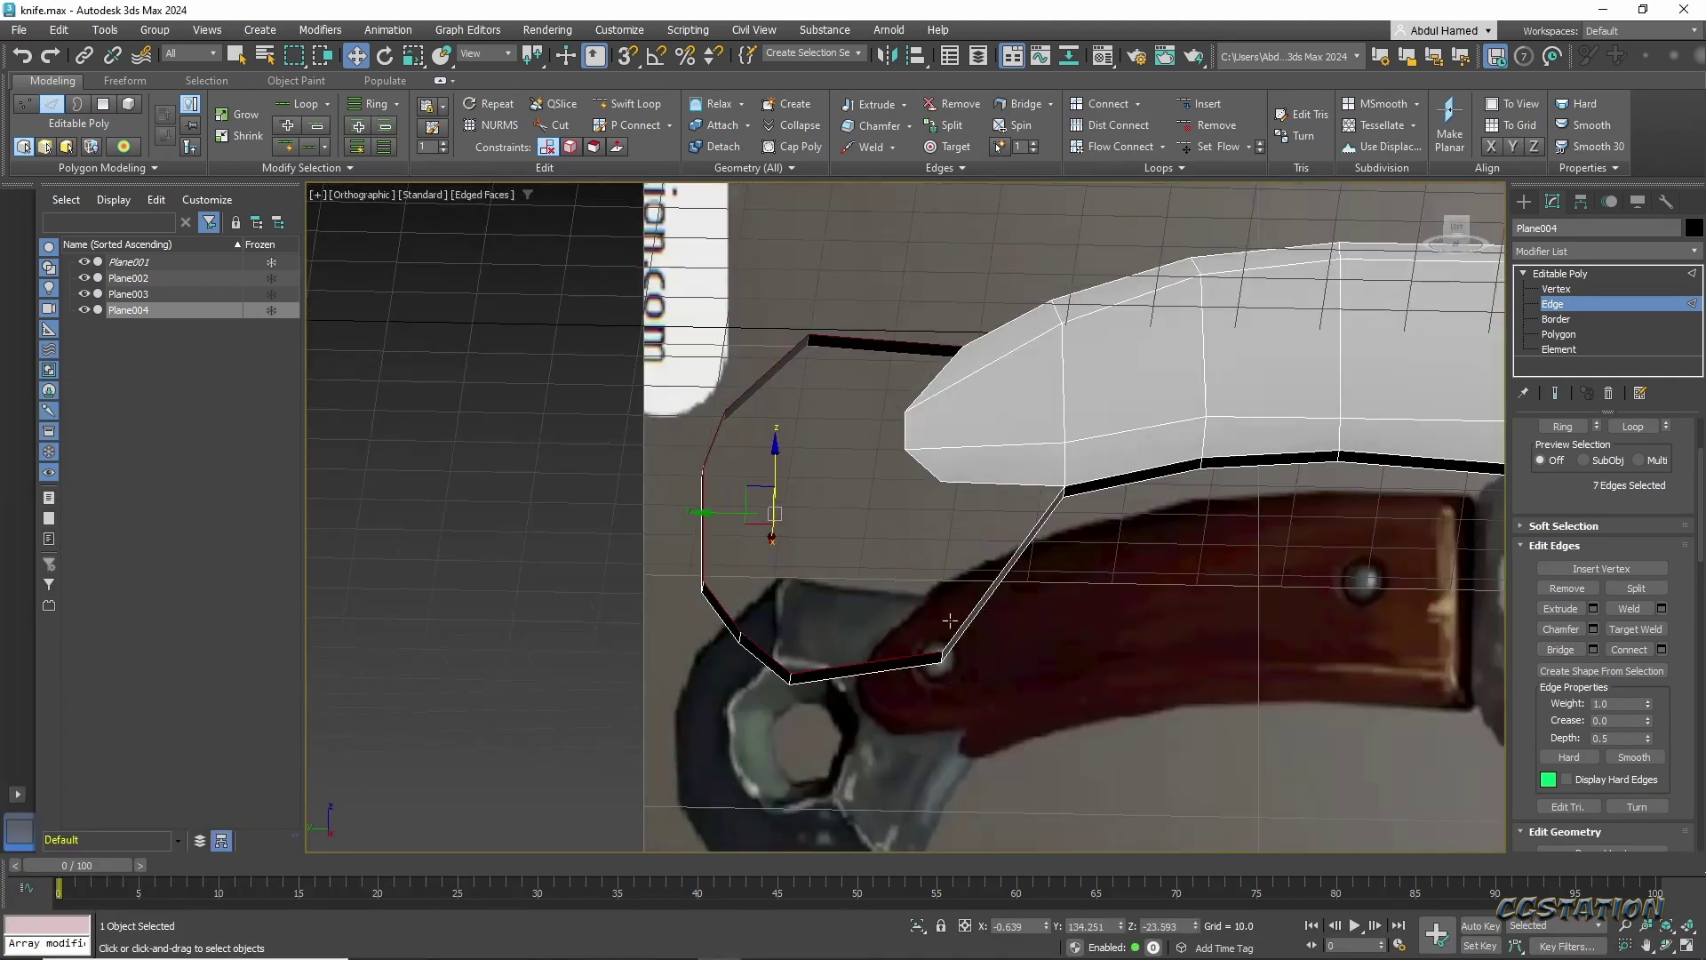
# Weld the two overlapping vertices at the join in side view.
pyautogui.press('r')
pyautogui.press('l')
pyautogui.press('1')
pyautogui.scroll(3, 735, 465)
pyautogui.press('w')
pyautogui.moveTo(735, 465); pyautogui.dragTo(1282, 482, button='middle')
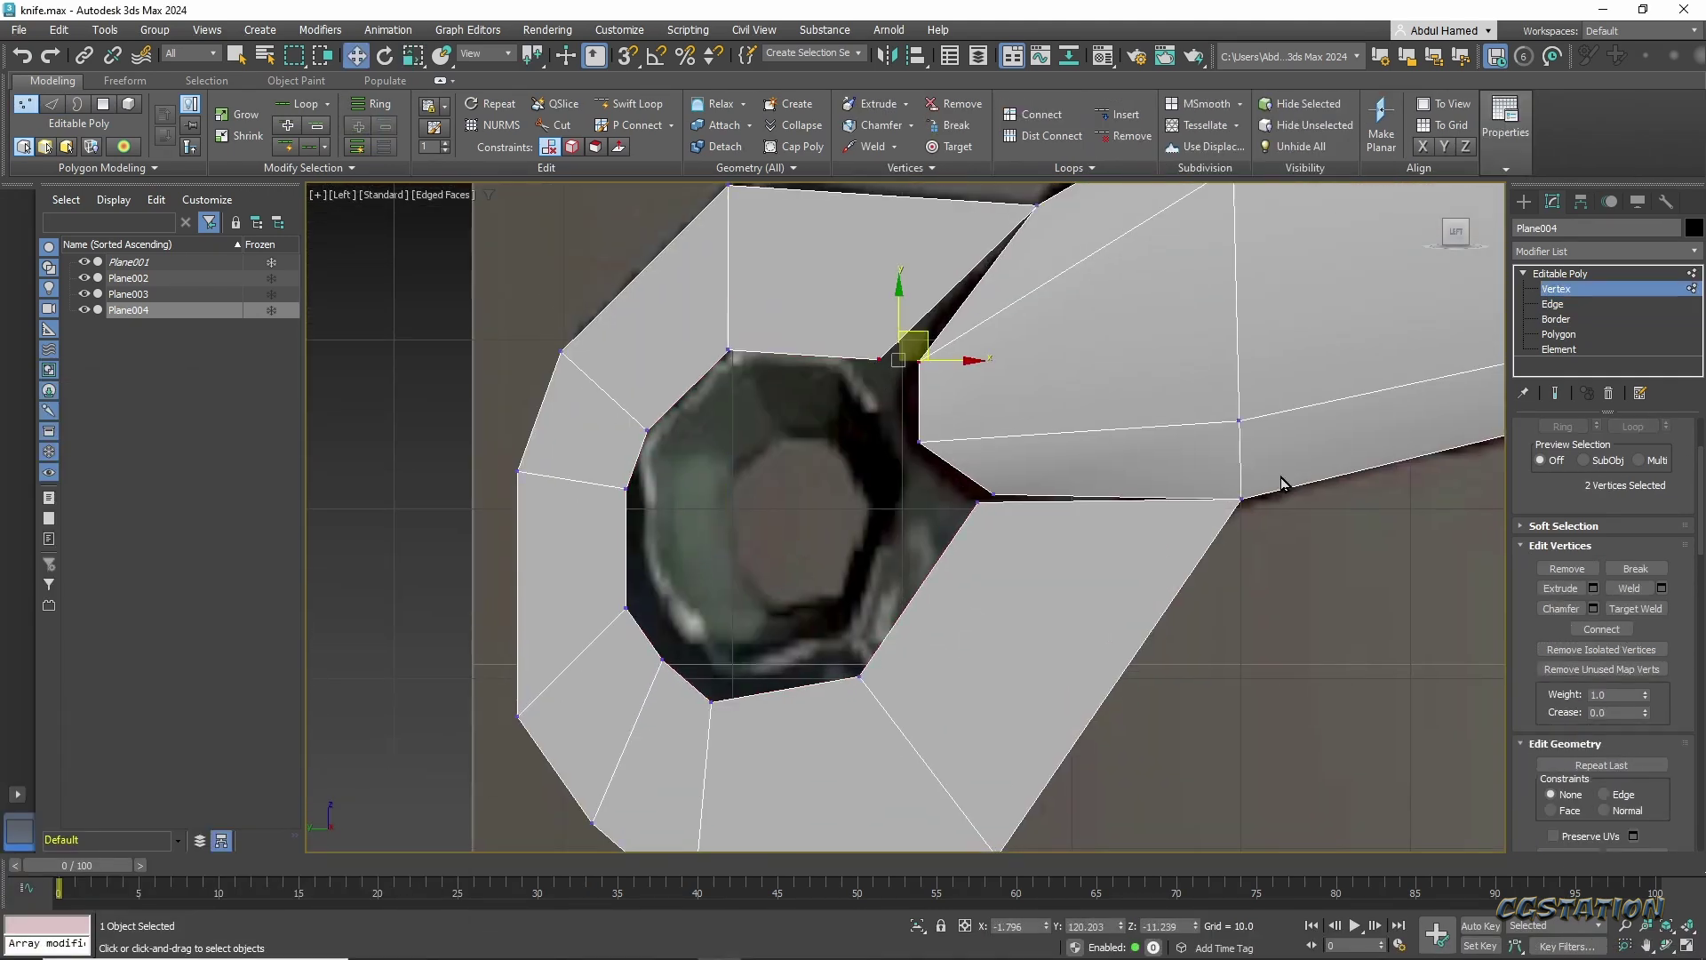
pyautogui.click(966, 589)
pyautogui.click(760, 326)
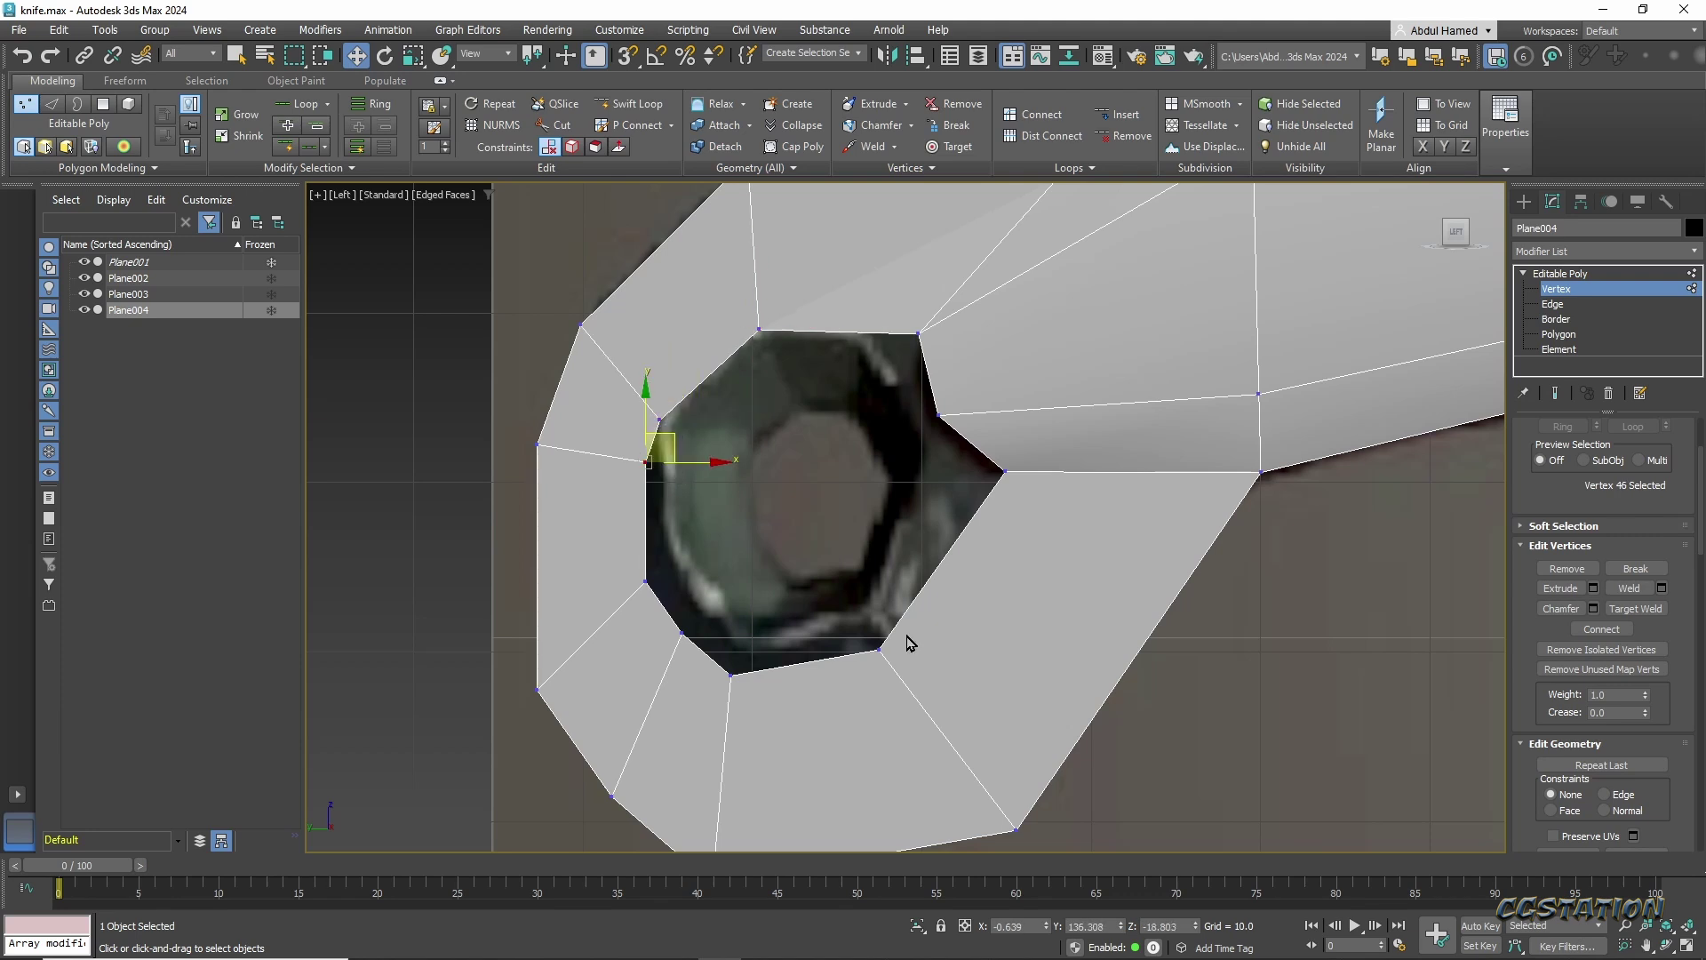
# Move the lower, right and top vertices to tighten the hole around the nut.
pyautogui.moveTo(880, 649); pyautogui.dragTo(868, 610)
pyautogui.moveTo(1004, 472); pyautogui.dragTo(920, 458)
pyautogui.moveTo(943, 303); pyautogui.dragTo(895, 303)
pyautogui.moveTo(776, 643); pyautogui.dragTo(844, 562, button='middle')
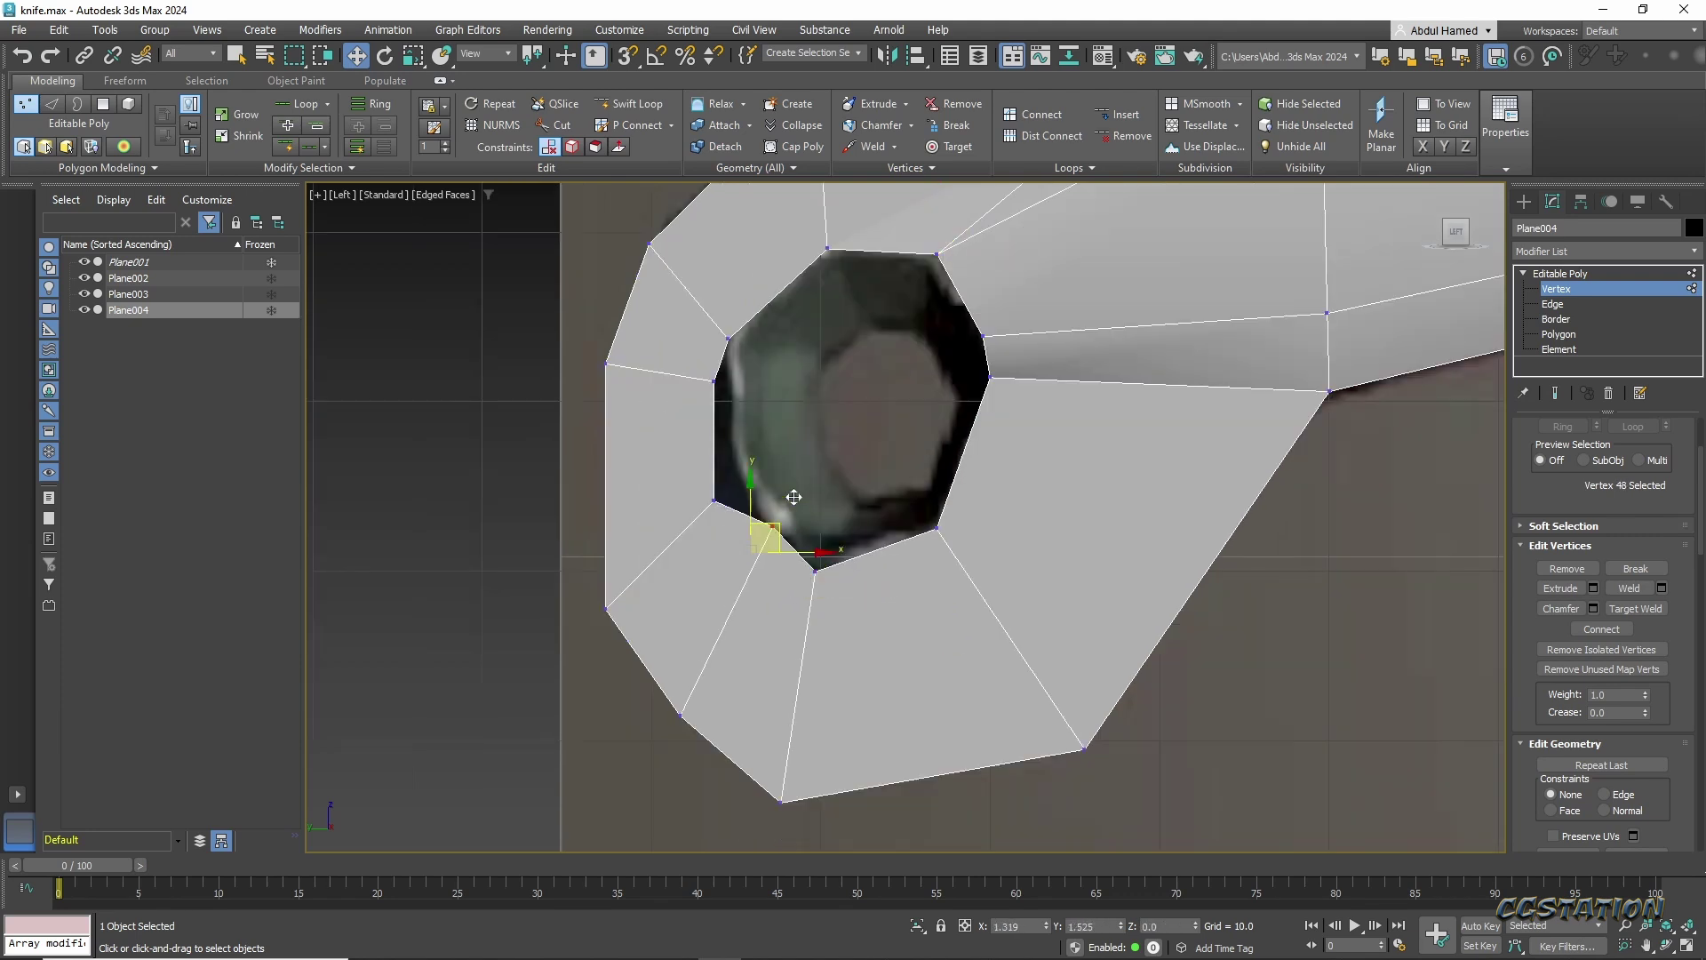
pyautogui.press('2')
pyautogui.moveTo(697, 369)
pyautogui.keyDown('alt'); pyautogui.mouseDown(button='middle')
pyautogui.moveTo(914, 476)
pyautogui.moveTo(782, 418)
pyautogui.moveTo(755, 373)
pyautogui.mouseUp(button='middle'); pyautogui.keyUp('alt')
# Select the hole's border and move its rim vertices in side view to match the nut.
pyautogui.press('3')
pyautogui.click(730, 391)
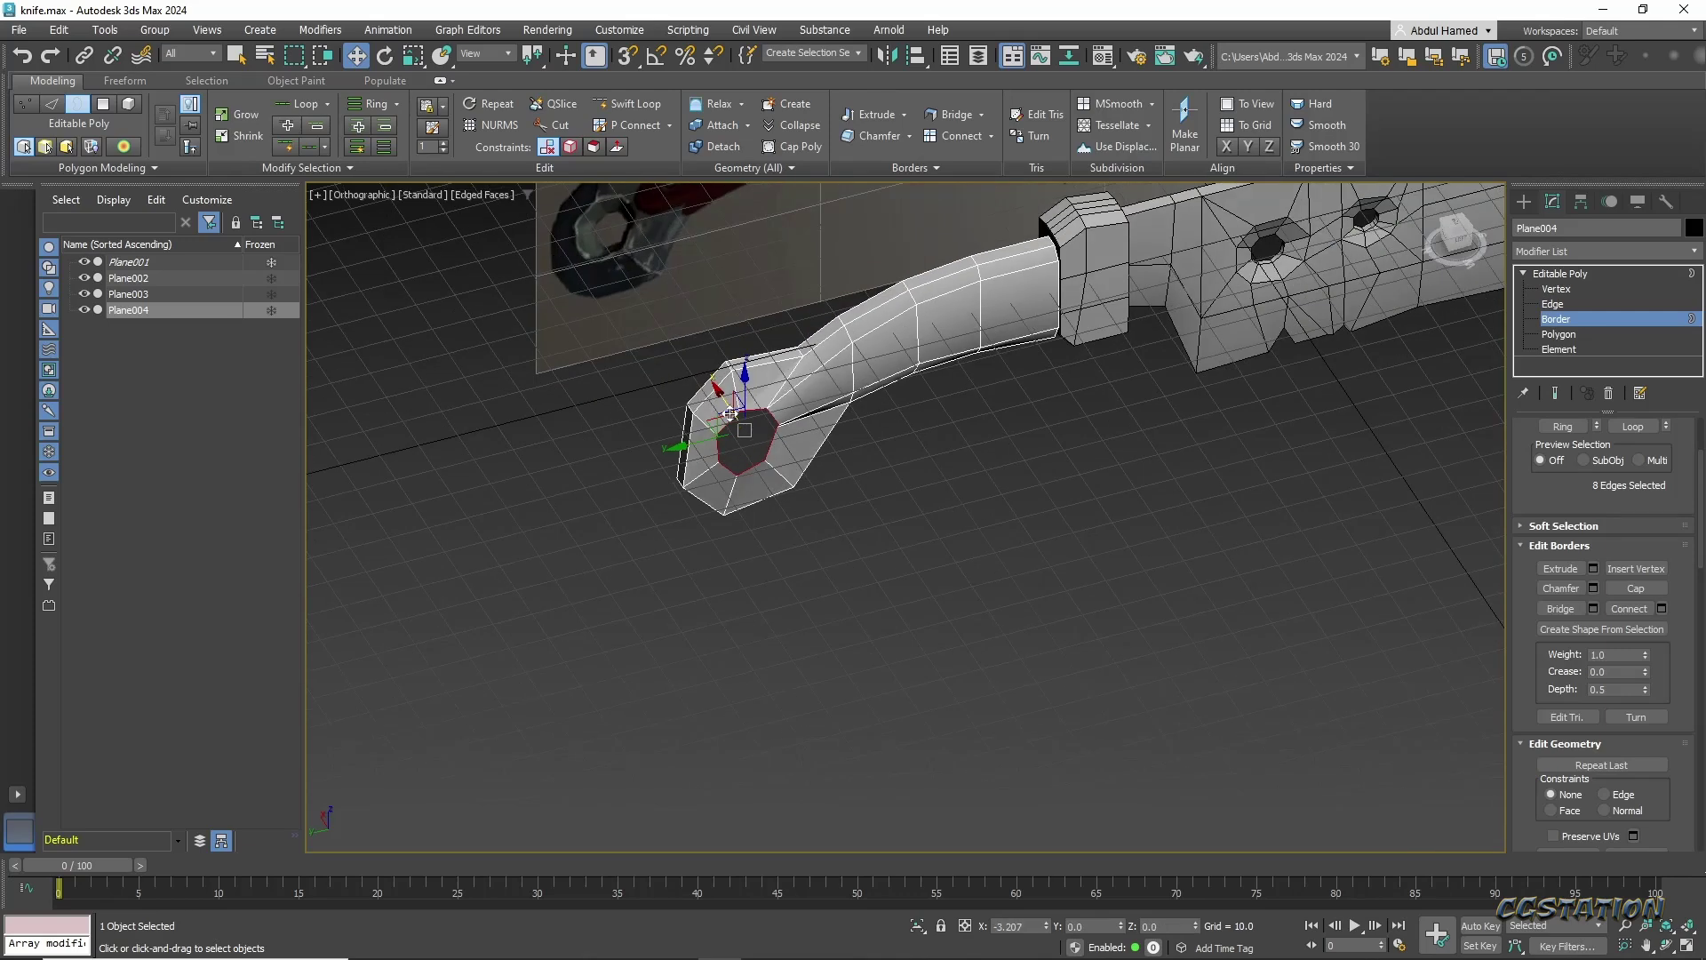
pyautogui.scroll(3, 731, 383)
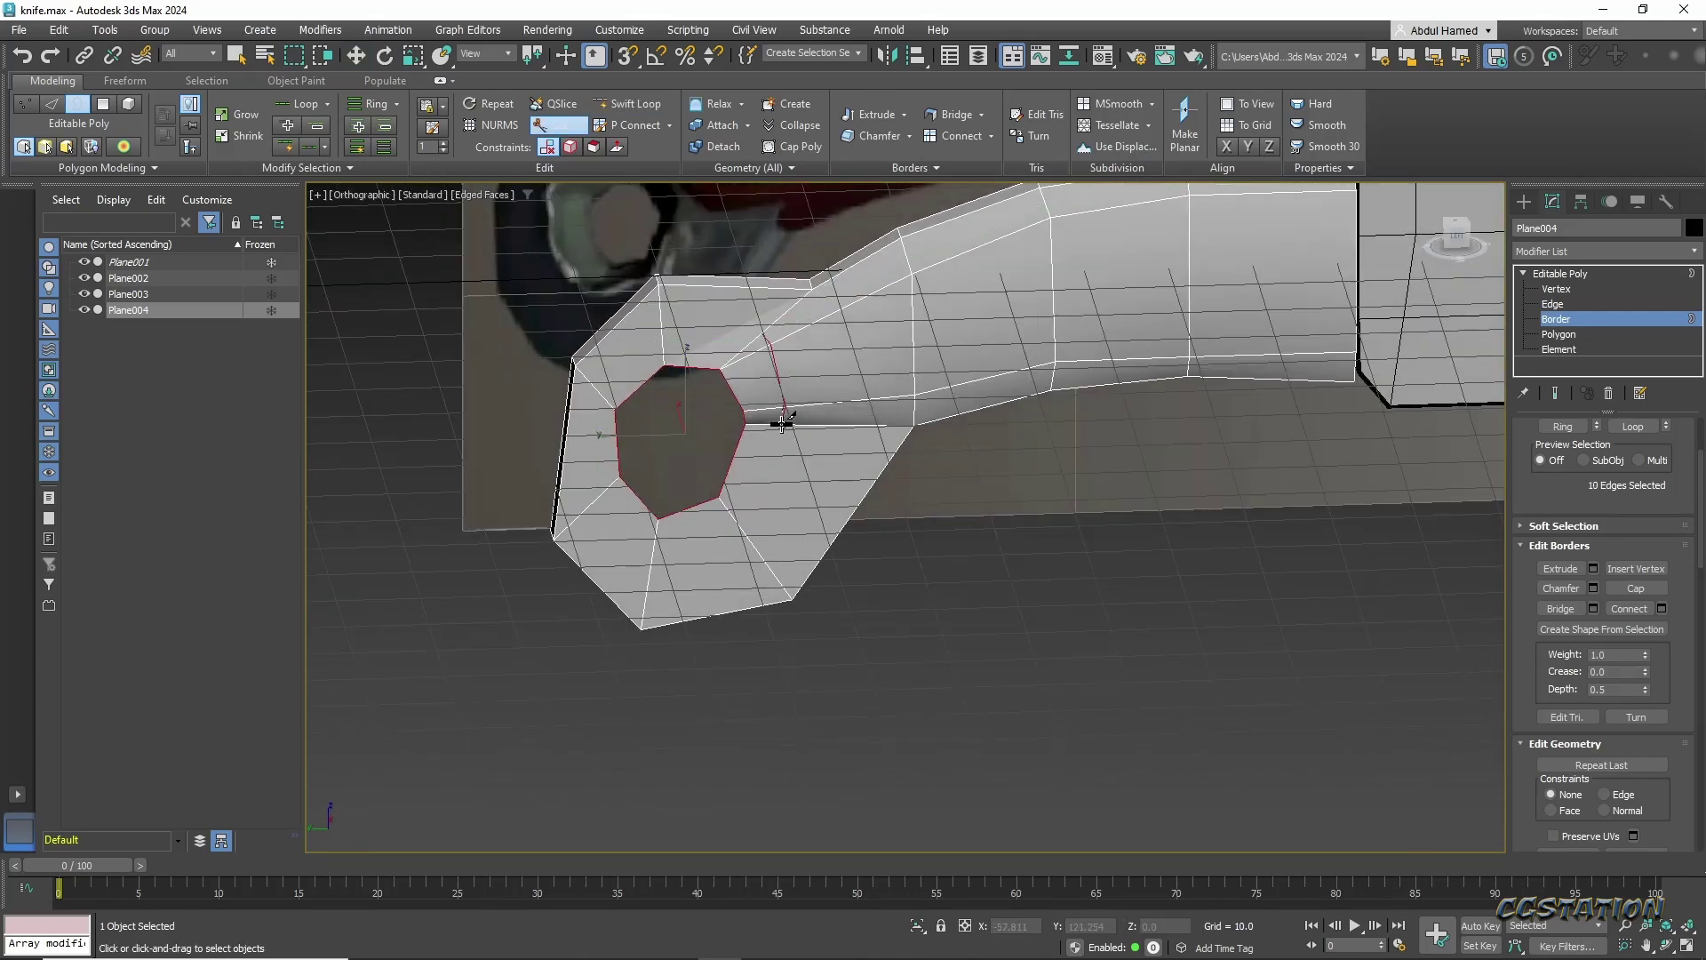
pyautogui.press('l')
pyautogui.press('1')
pyautogui.rightClick(978, 524)
pyautogui.click(812, 495)
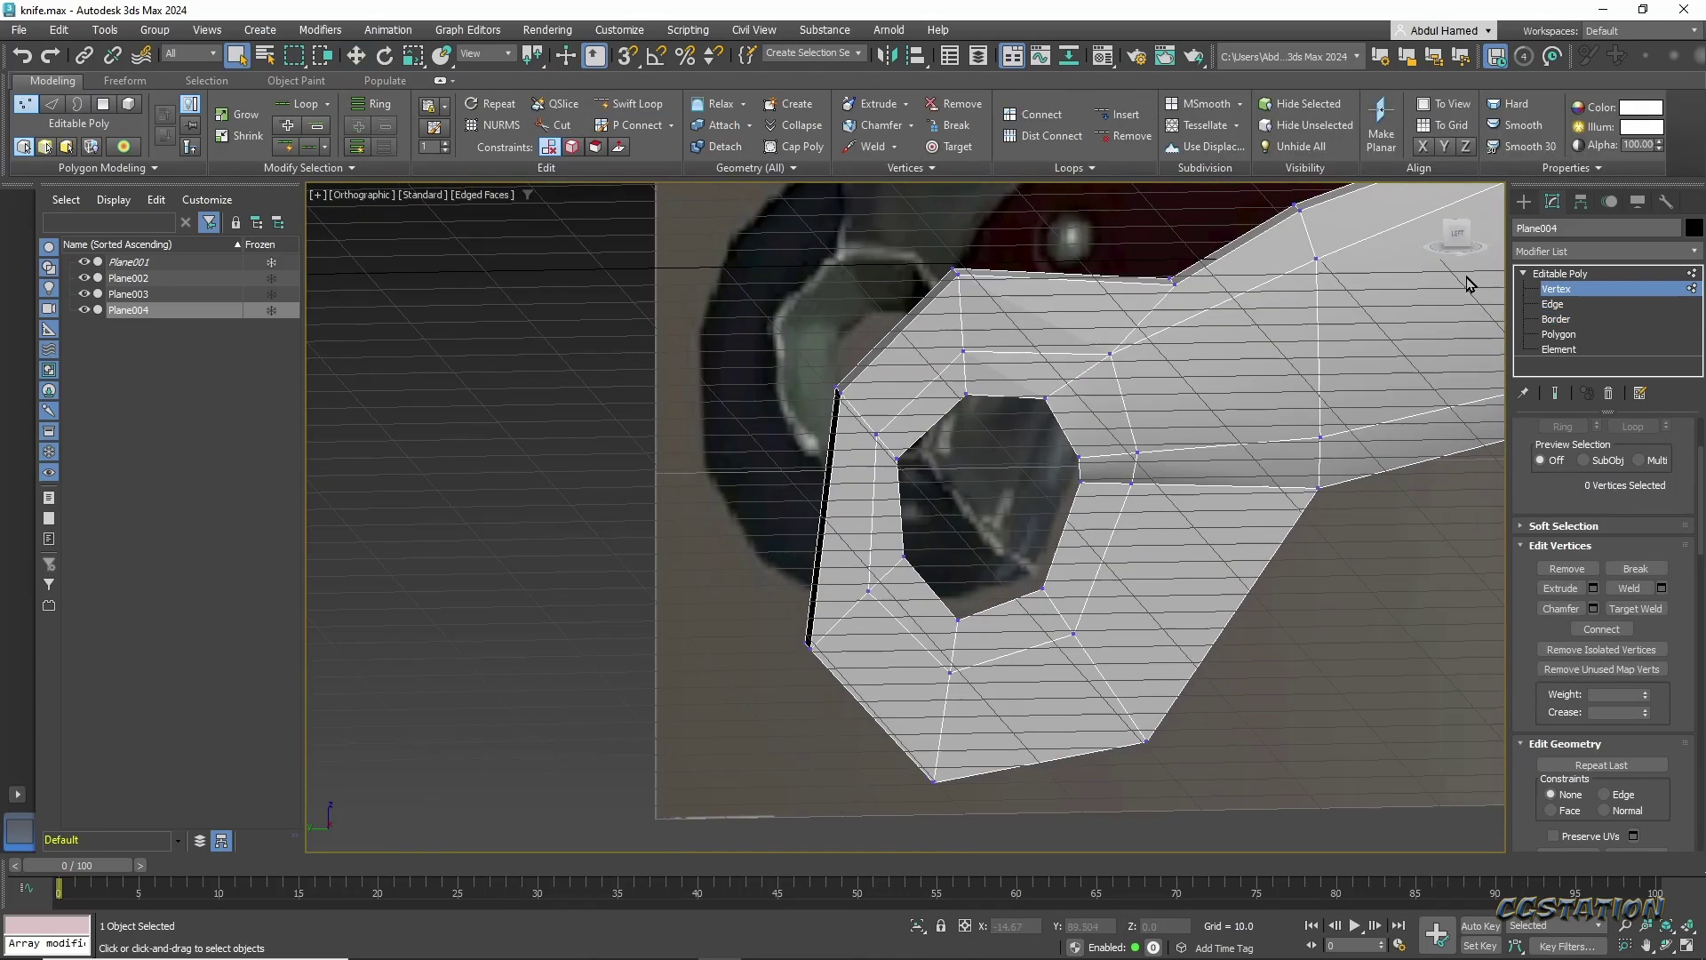
pyautogui.moveTo(773, 633); pyautogui.dragTo(820, 598)
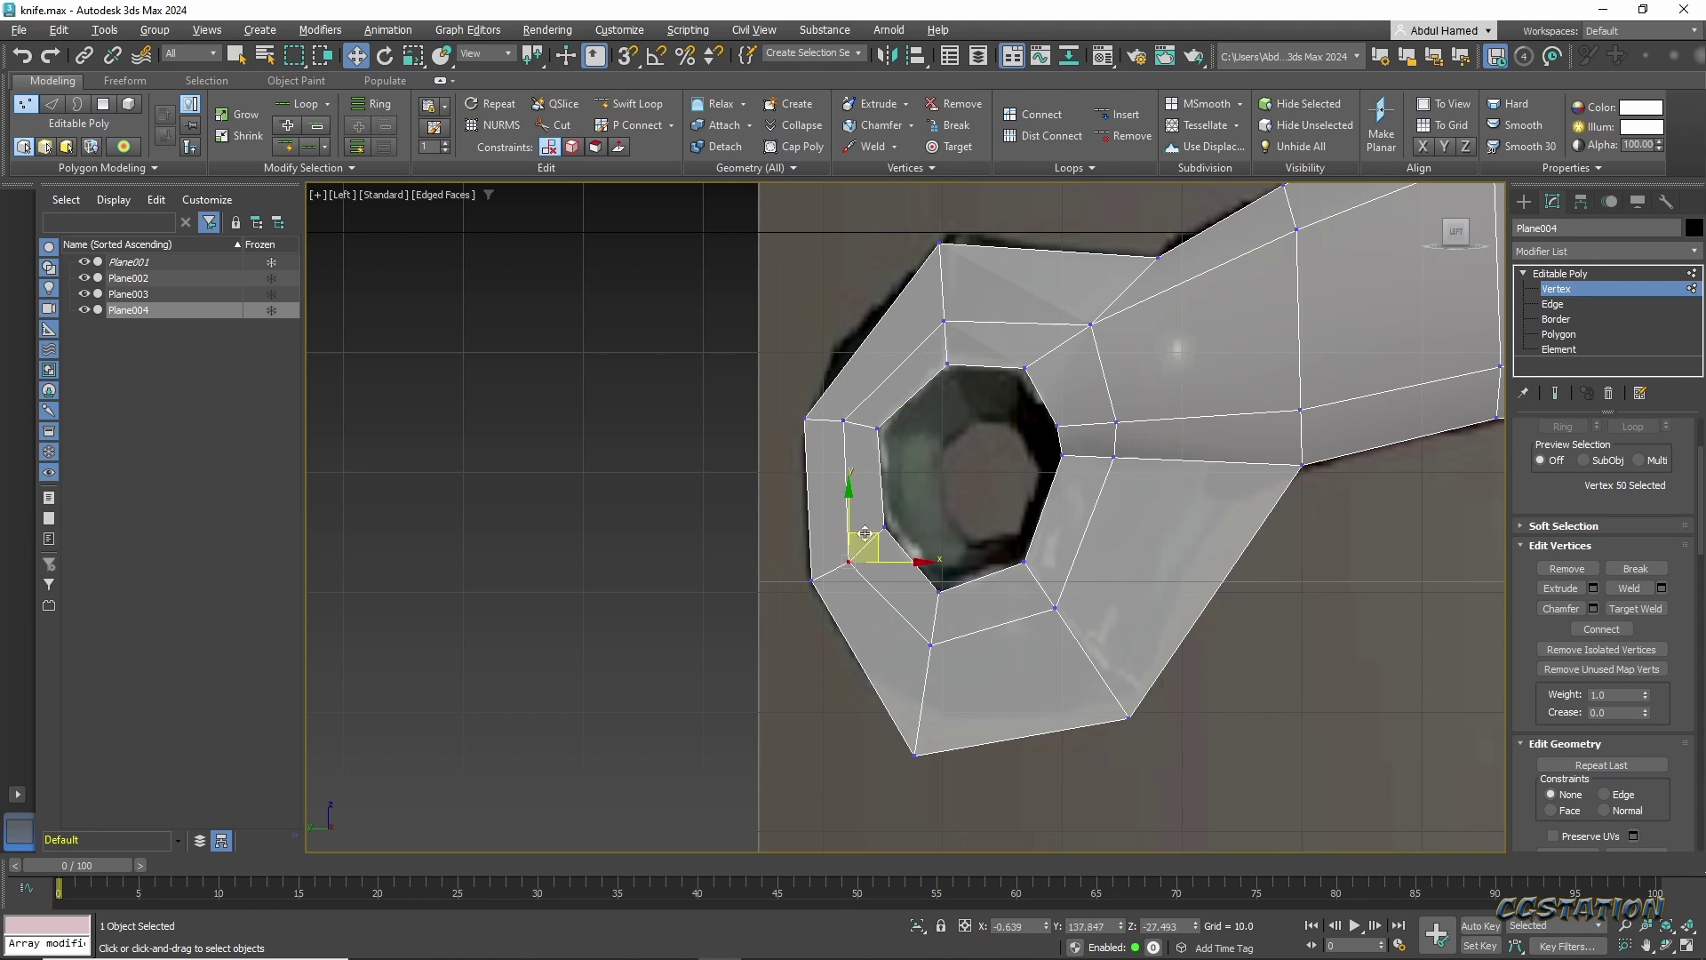
# Move another rim vertex to round out the octagonal hole.
pyautogui.scroll(-2, 1290, 508)
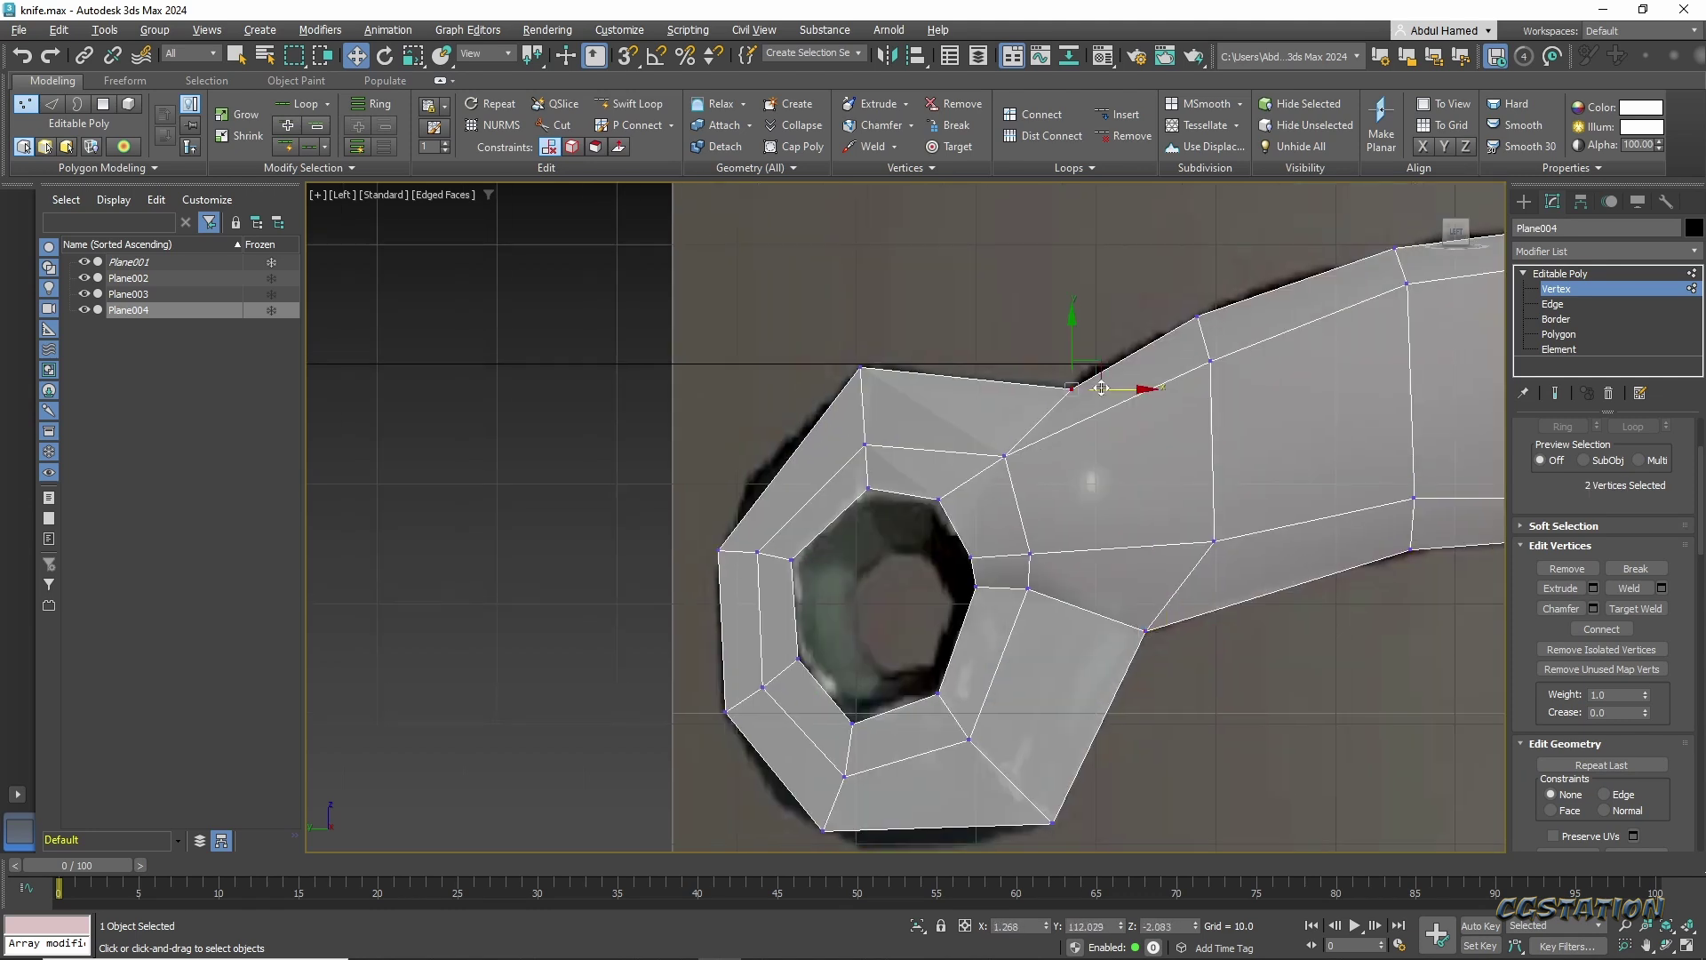
pyautogui.keyDown('alt'); pyautogui.moveTo(1290, 508); pyautogui.dragTo(903, 462, button='middle'); pyautogui.keyUp('alt')
pyautogui.press('4')
pyautogui.keyDown('alt'); pyautogui.moveTo(1064, 437); pyautogui.dragTo(1114, 723, button='middle'); pyautogui.keyUp('alt')
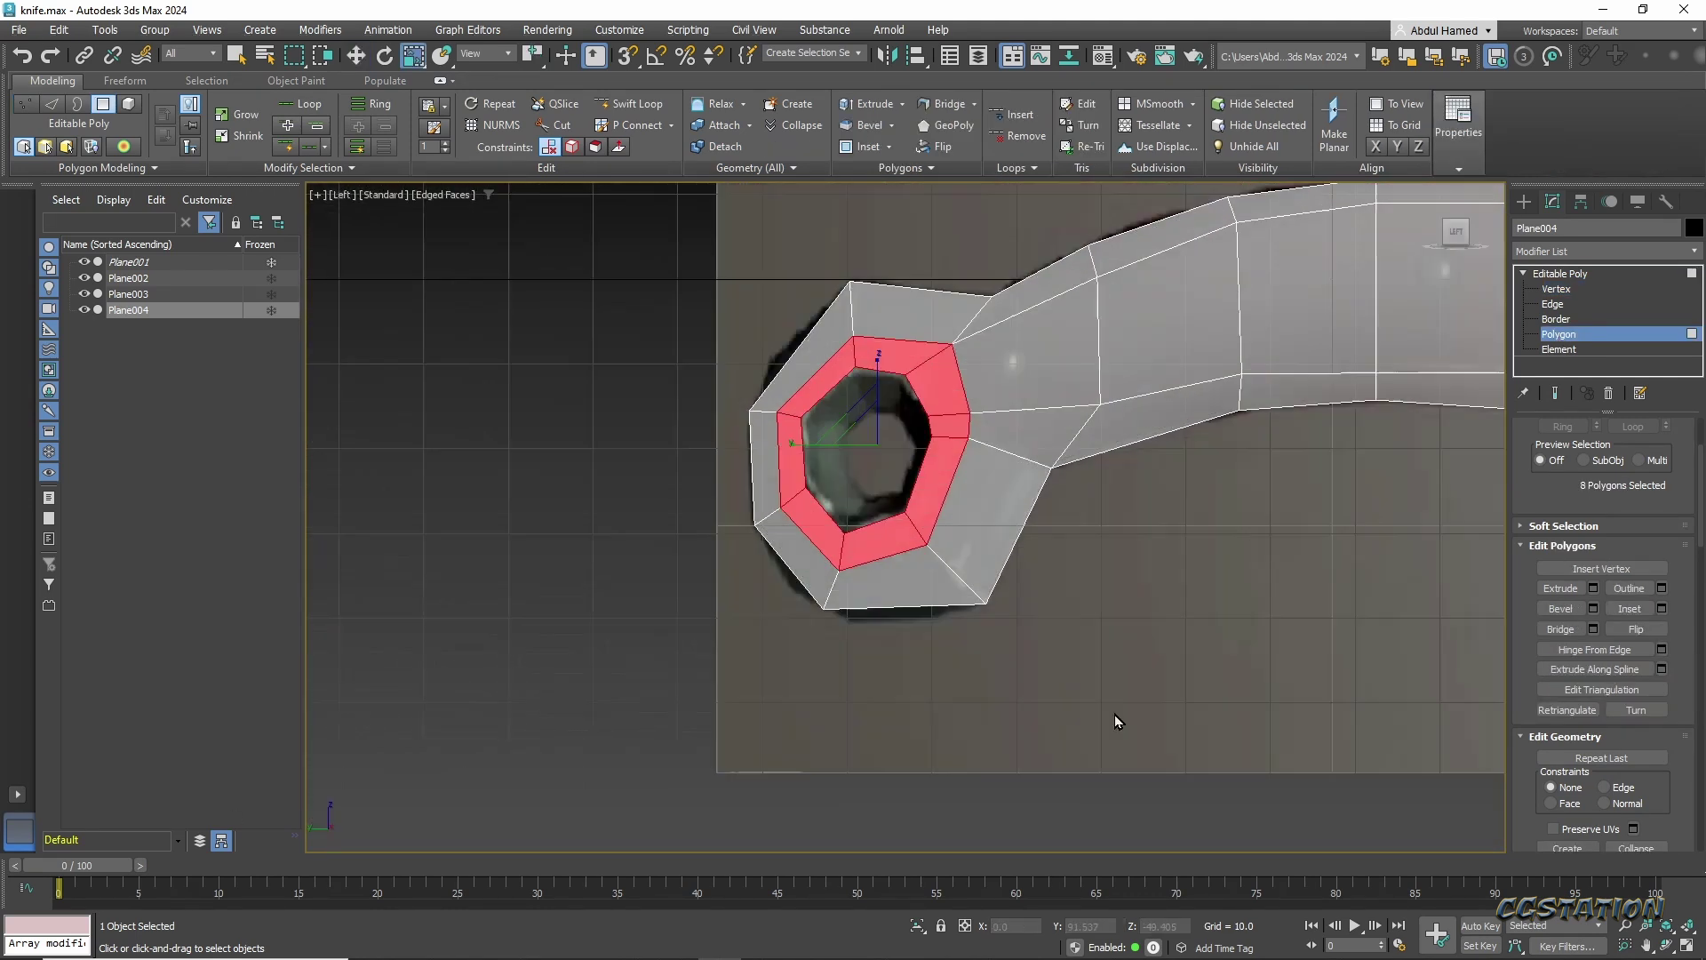
pyautogui.press('1')
pyautogui.scroll(3, 1047, 475)
pyautogui.click(800, 263)
pyautogui.scroll(-2, 1132, 504)
pyautogui.moveTo(1093, 533)
pyautogui.keyDown('alt'); pyautogui.mouseDown(button='middle')
pyautogui.moveTo(1133, 504)
pyautogui.moveTo(1186, 505)
pyautogui.moveTo(978, 493)
pyautogui.moveTo(1245, 518)
pyautogui.mouseUp(button='middle'); pyautogui.keyUp('alt')
# Select the Plane003 piece, switch to Scale, then clear the selection.
pyautogui.press('2')
pyautogui.scroll(3, 977, 493)
pyautogui.scroll(2, 912, 478)
pyautogui.press('3')
pyautogui.press('3')
pyautogui.scroll(-3, 877, 503)
pyautogui.click(1151, 552)
pyautogui.press('r')
pyautogui.moveTo(1151, 552)
pyautogui.keyDown('alt'); pyautogui.mouseDown(button='middle')
pyautogui.moveTo(795, 617)
pyautogui.moveTo(839, 603)
pyautogui.mouseUp(button='middle'); pyautogui.keyUp('alt')
pyautogui.scroll(-3, 850, 602)
pyautogui.scroll(-3, 825, 595)
pyautogui.click(795, 617)
pyautogui.scroll(2, 839, 603)
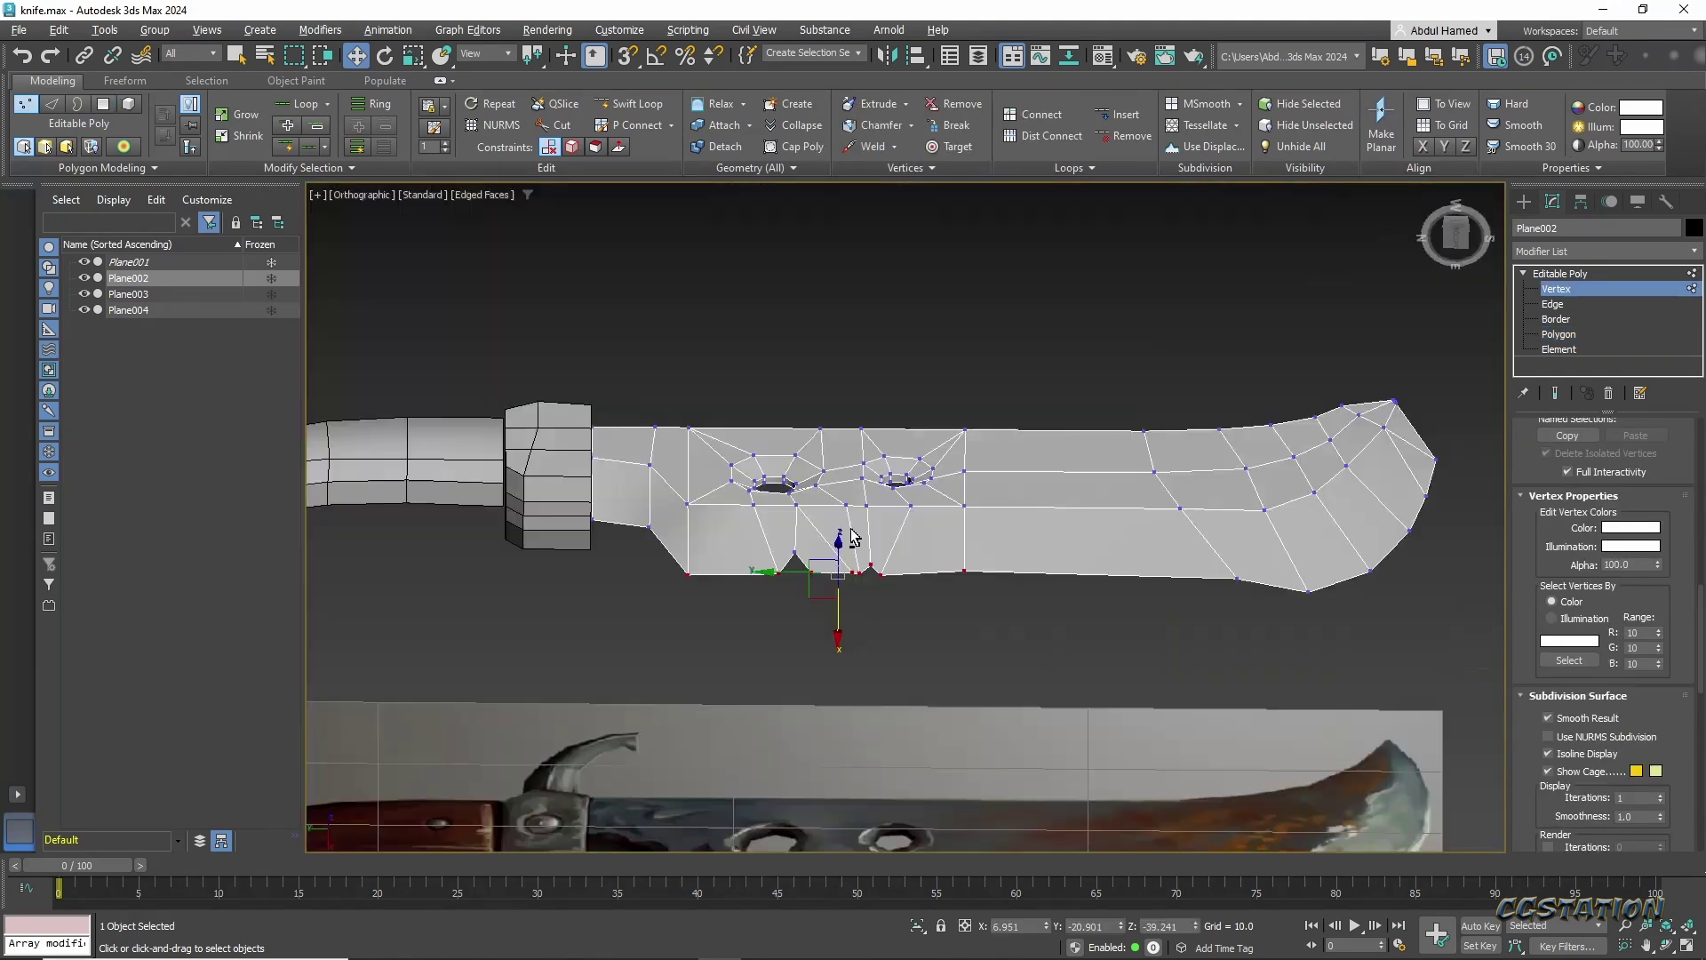
# Target-weld the stray vertex on the blade's lower edge into its neighbour.
pyautogui.keyDown('alt'); pyautogui.moveTo(851, 537); pyautogui.dragTo(749, 804, button='middle'); pyautogui.keyUp('alt')
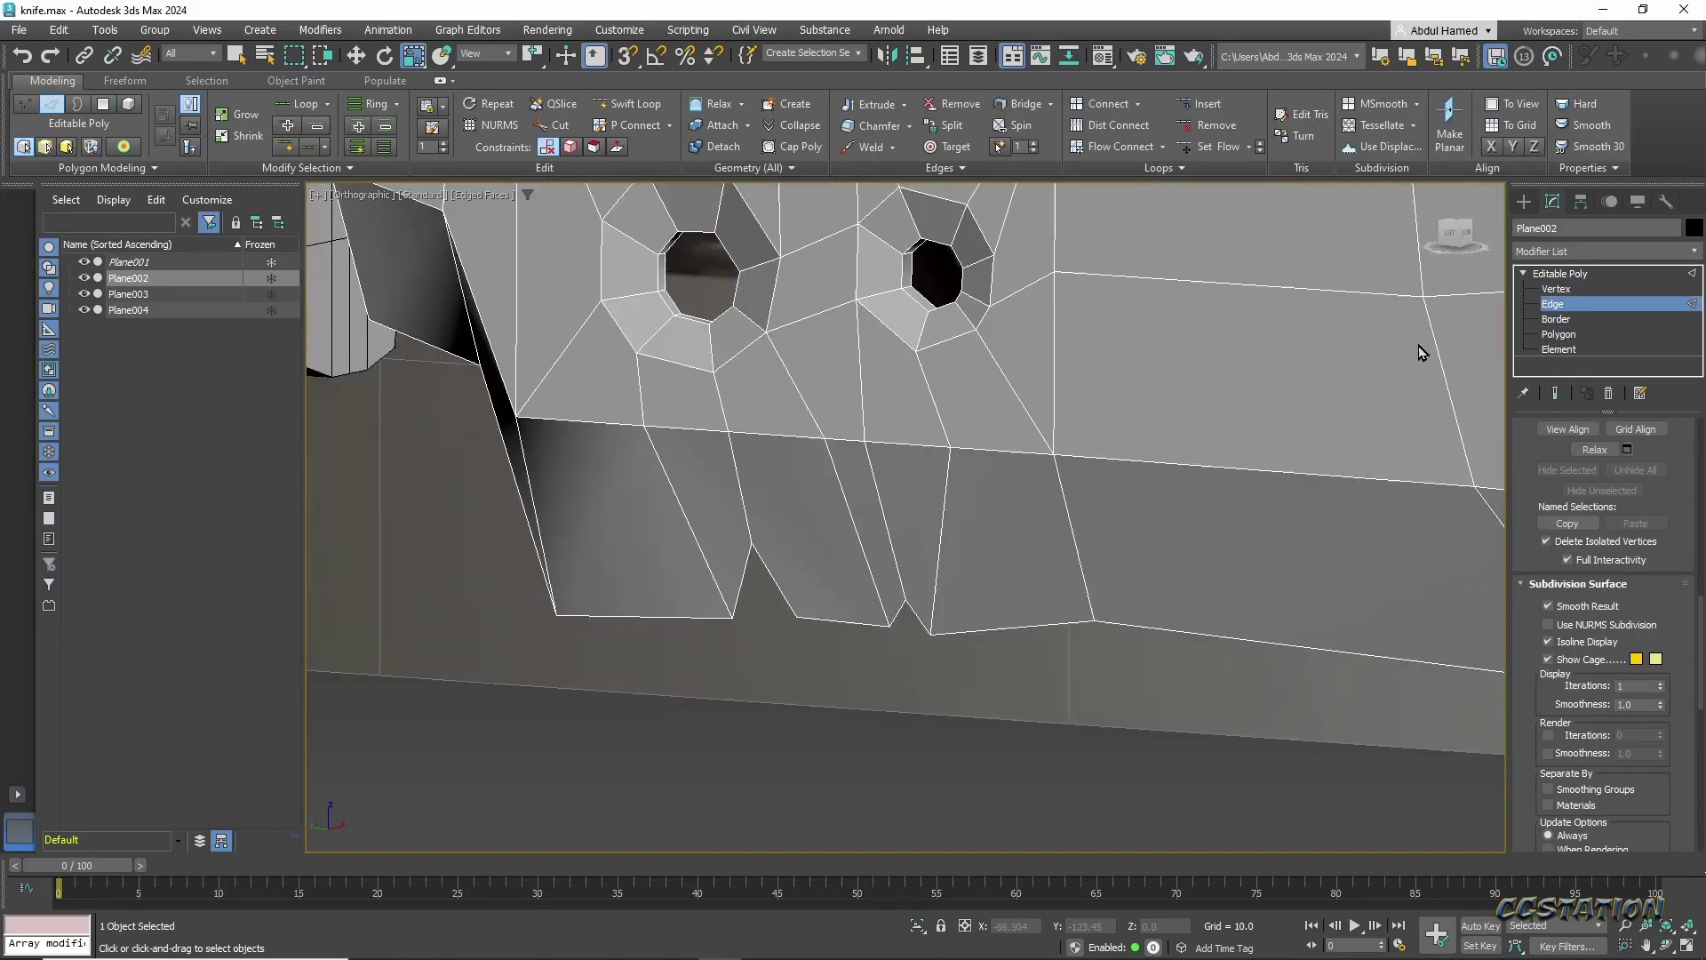
pyautogui.click(1556, 289)
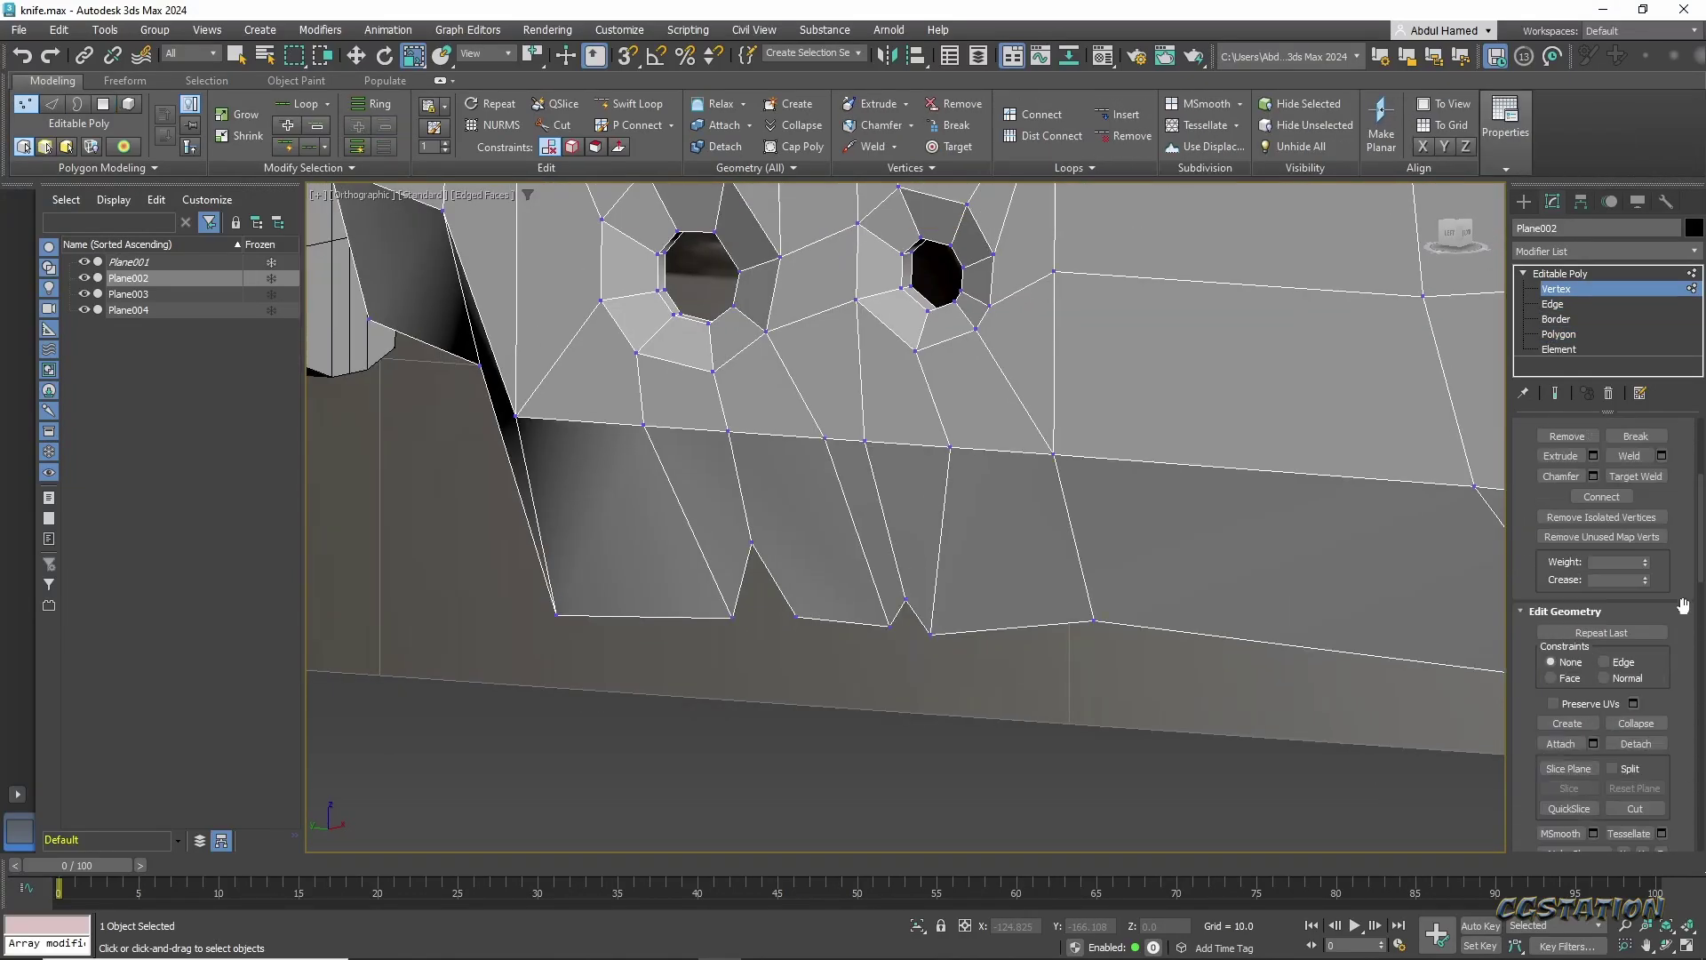
pyautogui.scroll(-2, 988, 634)
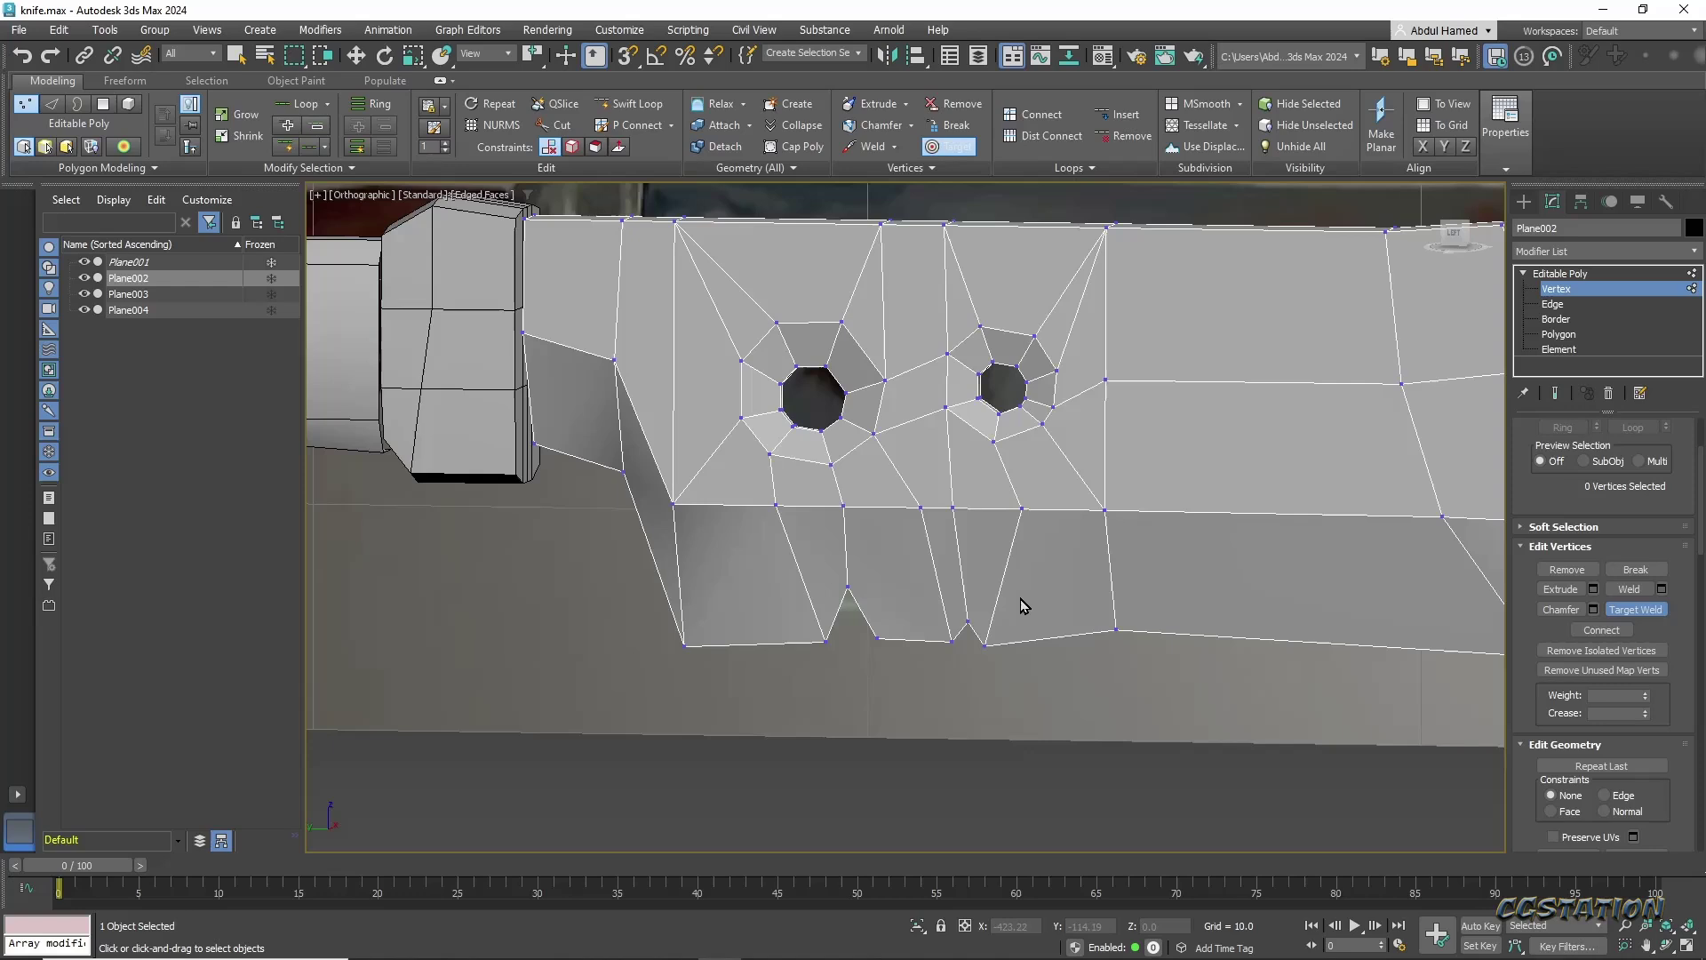
pyautogui.click(842, 505)
pyautogui.moveTo(839, 563); pyautogui.dragTo(855, 521, button='middle')
pyautogui.rightClick(862, 461)
pyautogui.scroll(-2, 862, 462)
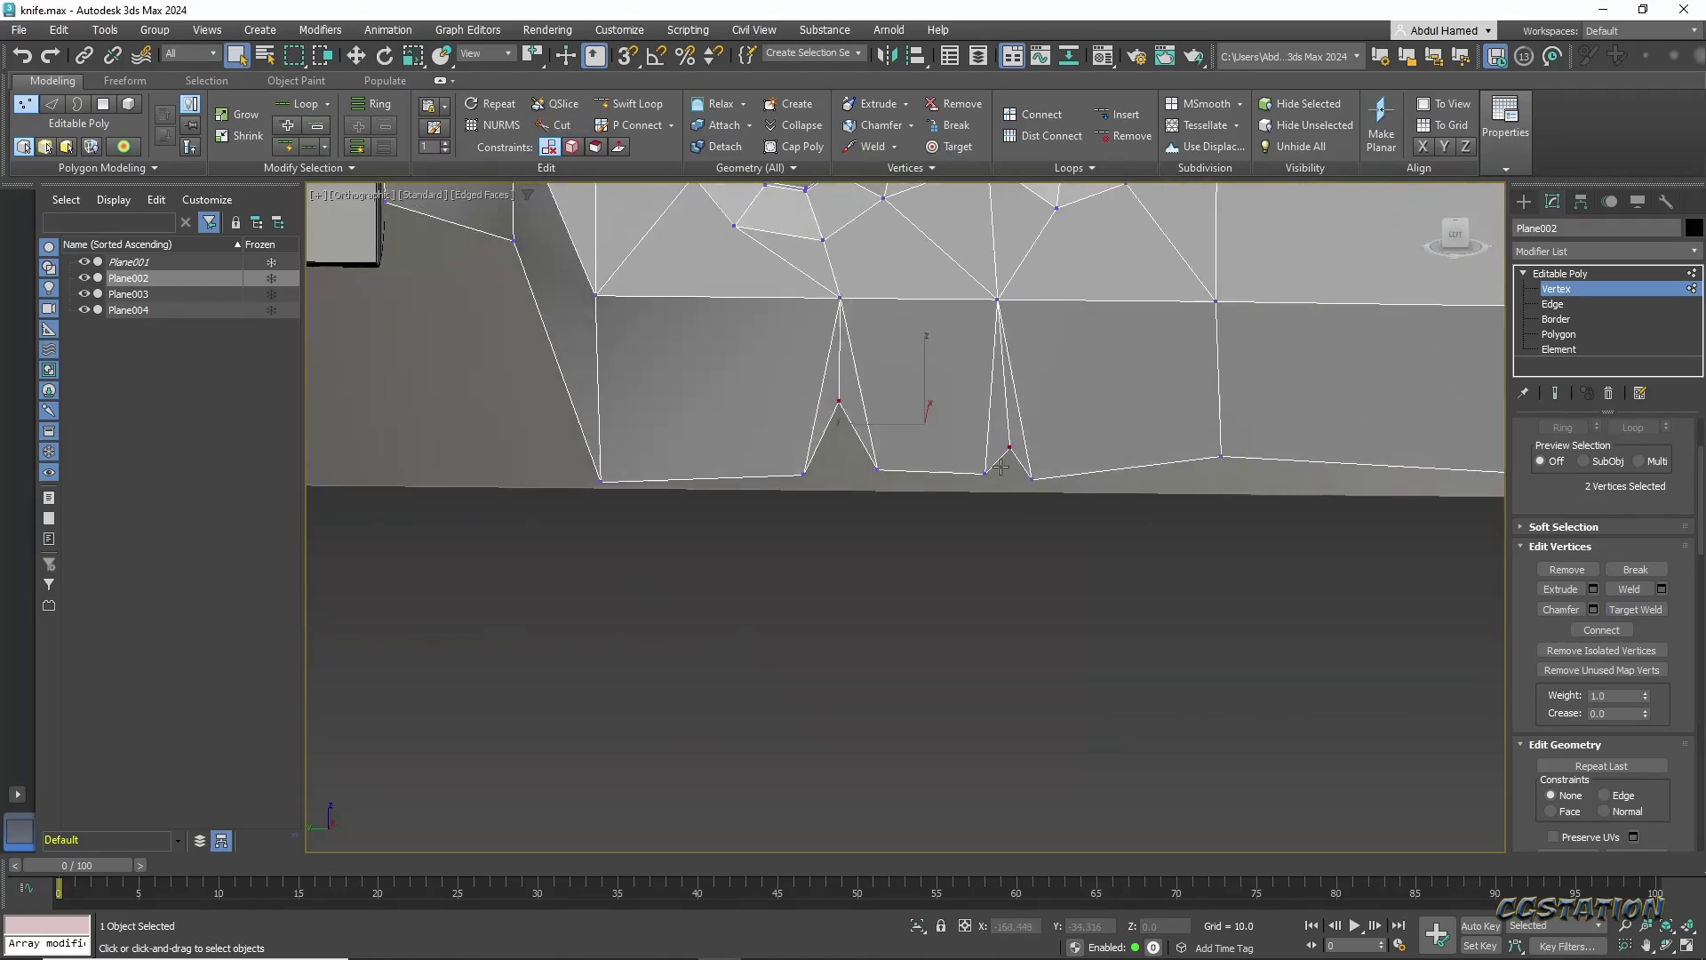
pyautogui.keyDown('alt'); pyautogui.moveTo(1188, 492); pyautogui.dragTo(1115, 389, button='middle'); pyautogui.keyUp('alt')
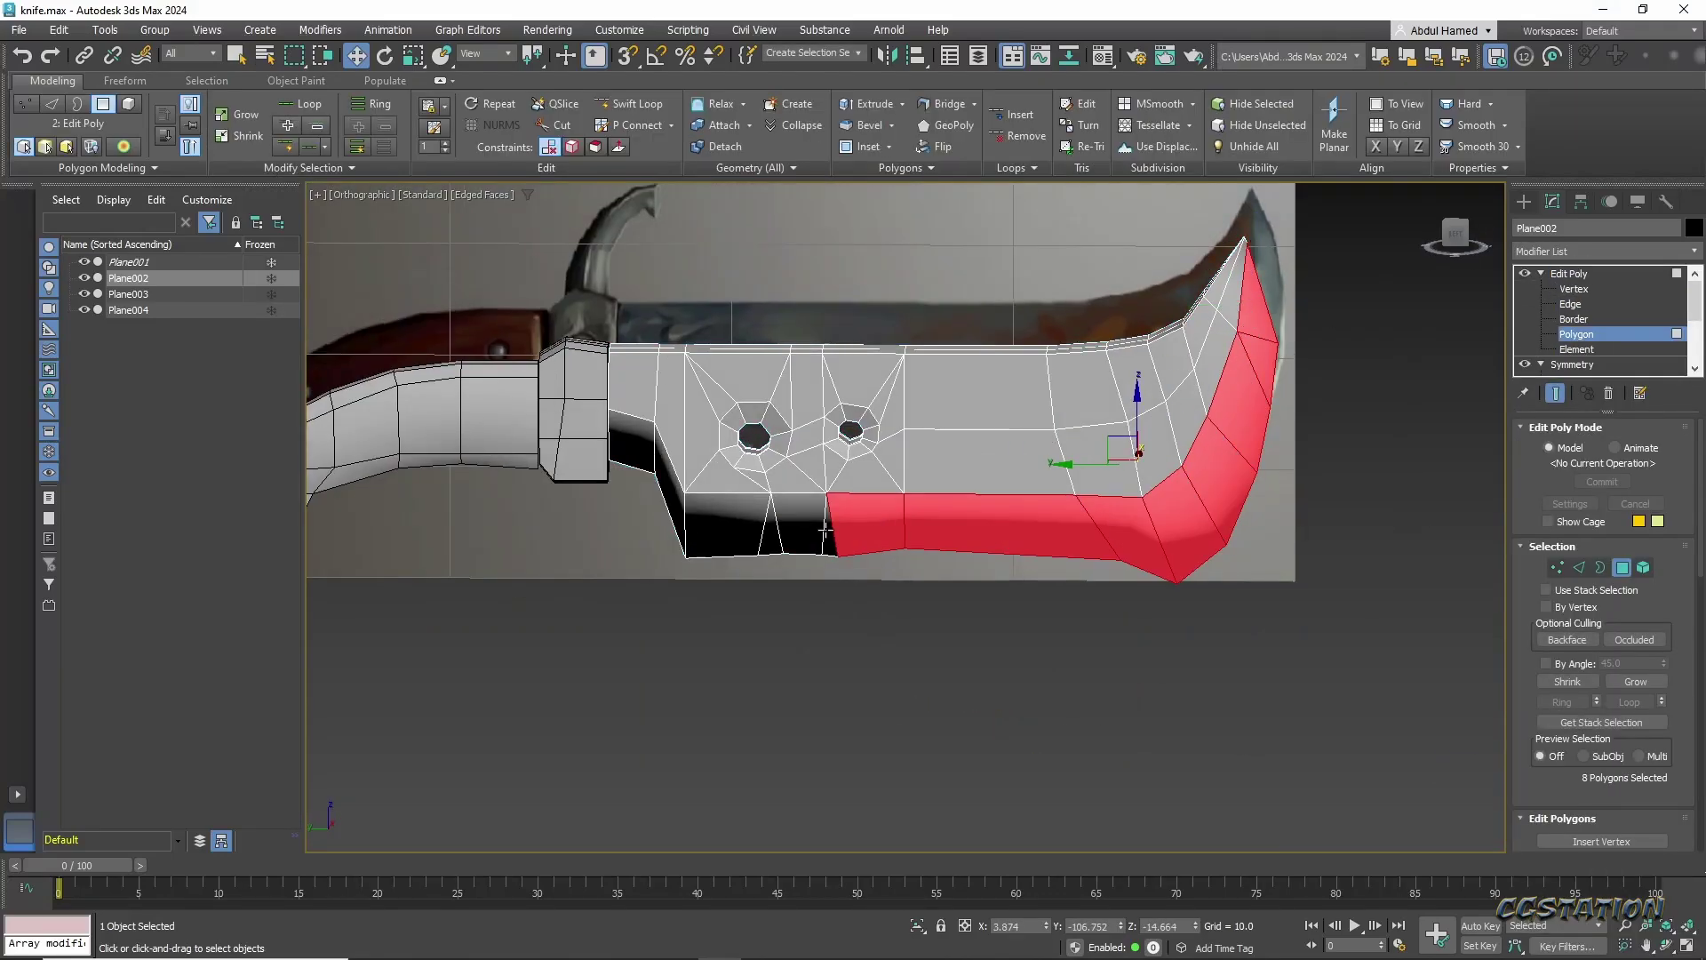
# Clear the blade's polygon selection and select the two handle pieces.
pyautogui.scroll(-5, 1650, 622)
pyautogui.click(1567, 491)
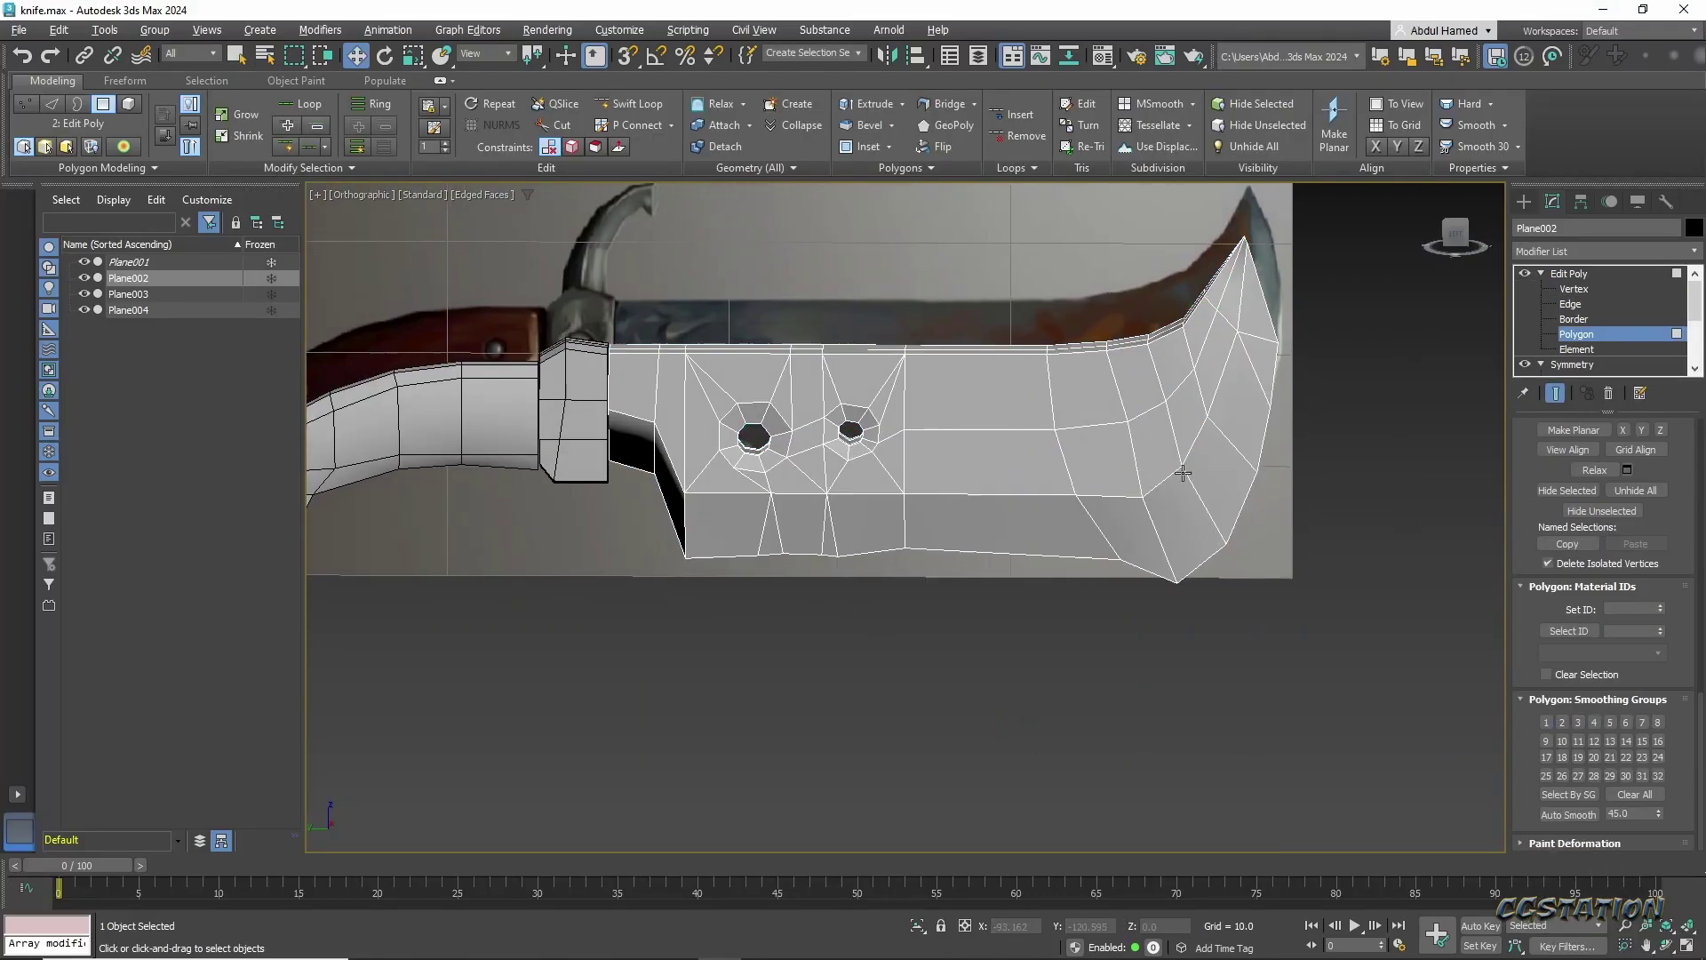
pyautogui.scroll(-2, 1195, 469)
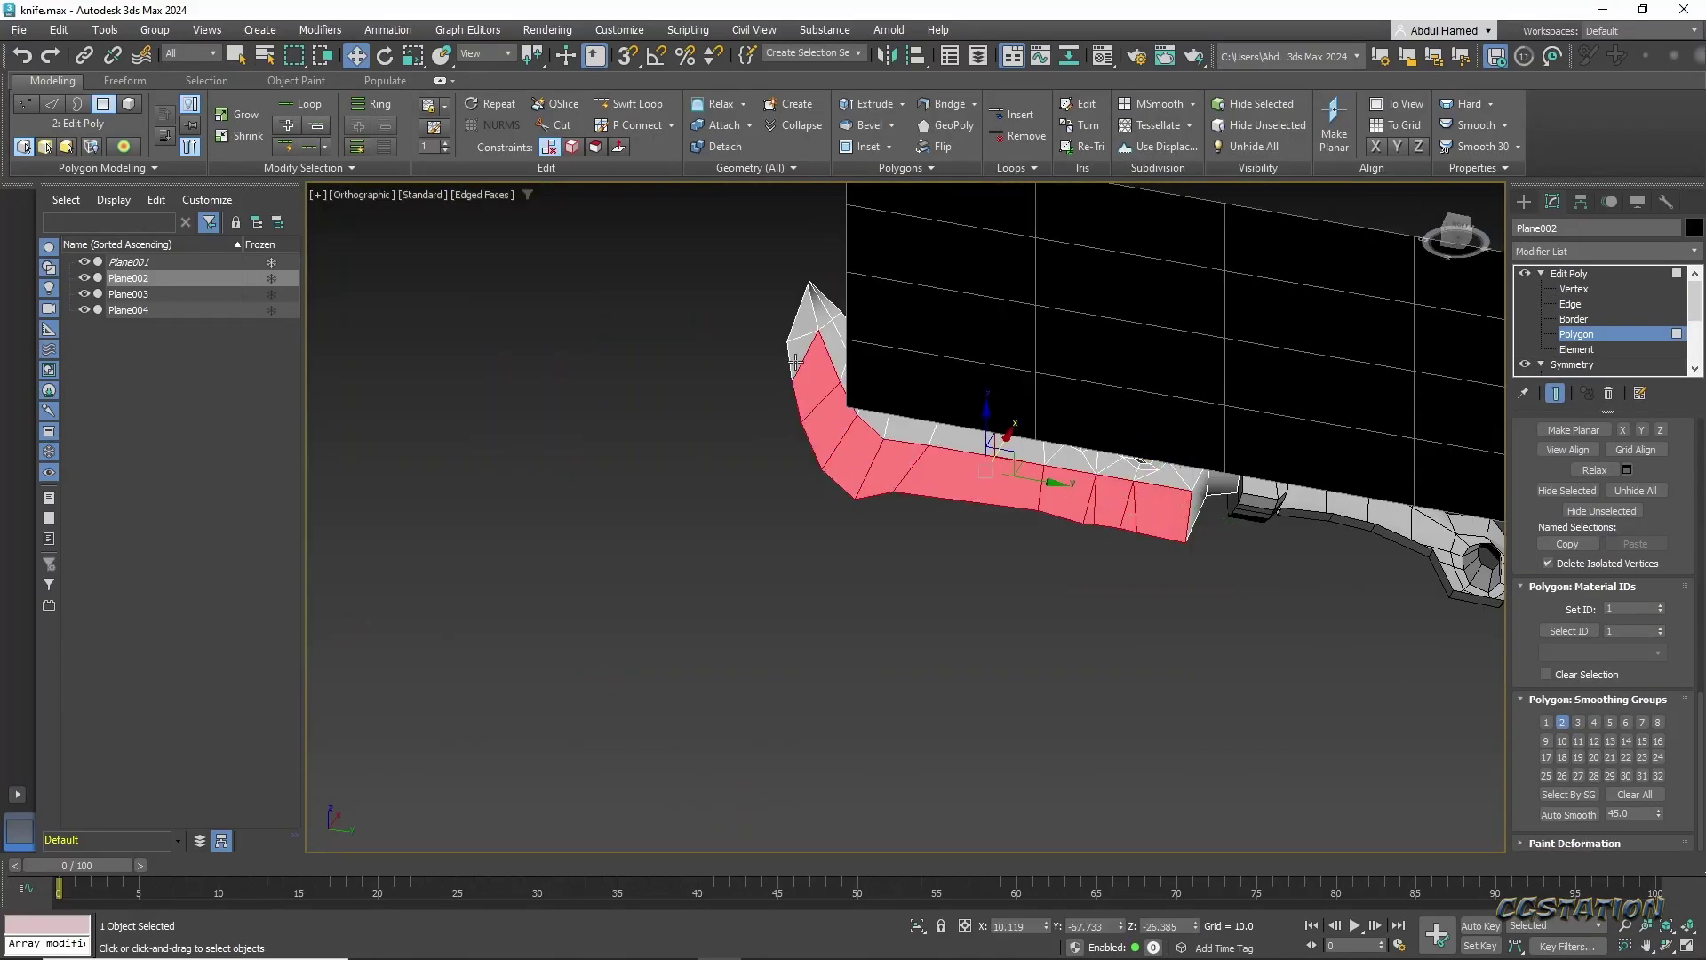
pyautogui.keyDown('alt'); pyautogui.moveTo(795, 364); pyautogui.dragTo(1086, 604, button='middle'); pyautogui.keyUp('alt')
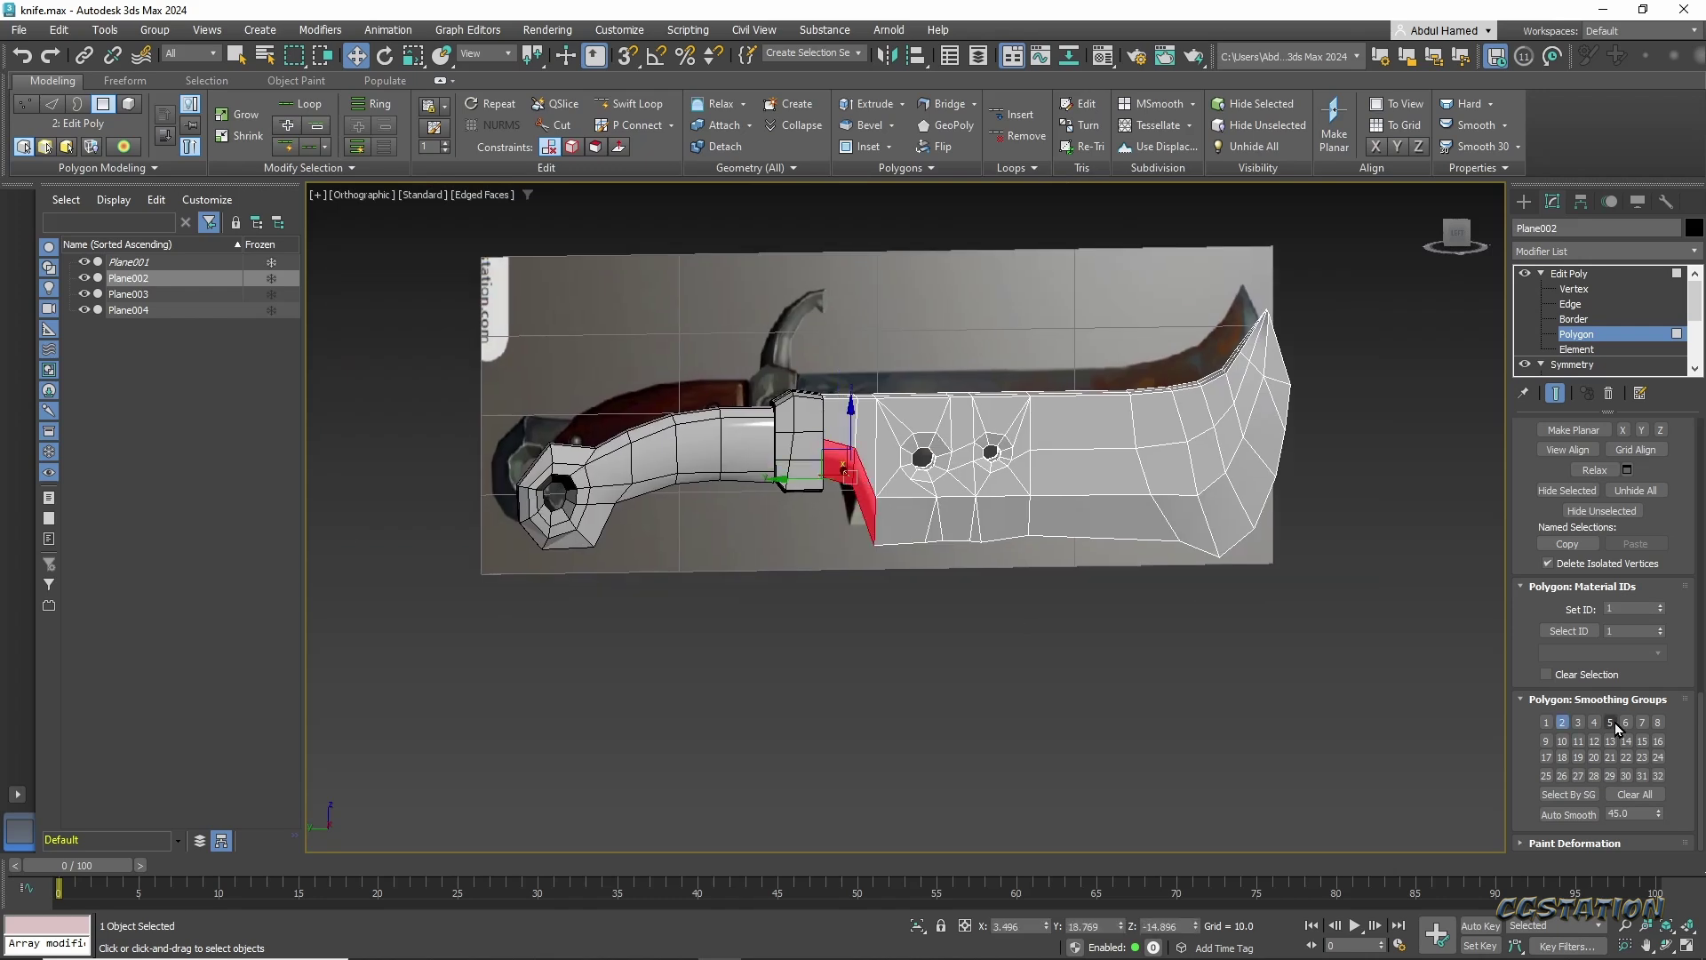
pyautogui.scroll(-3, 1020, 628)
pyautogui.click(807, 537)
pyautogui.scroll(3, 807, 537)
pyautogui.keyDown('alt'); pyautogui.moveTo(807, 537); pyautogui.dragTo(845, 392, button='middle'); pyautogui.keyUp('alt')
pyautogui.scroll(2, 962, 416)
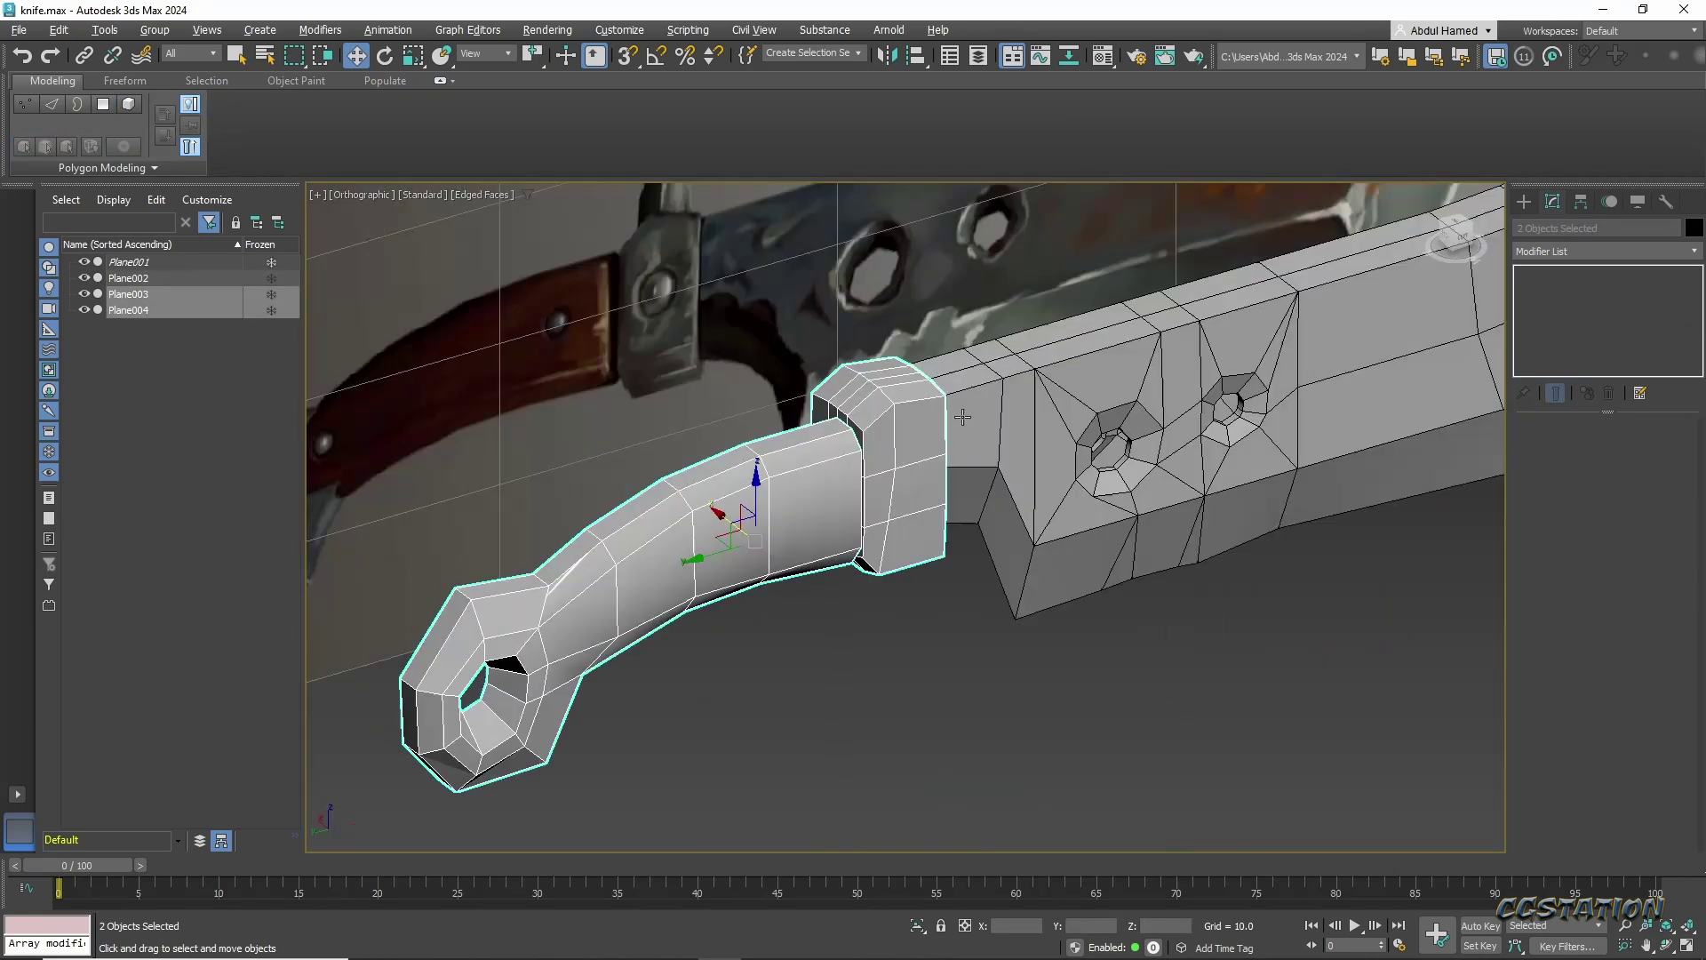
# Give the handle a Z-axis Symmetry modifier with an Edit Poly above it.
pyautogui.click(1592, 251)
pyautogui.write('sym')
pyautogui.press('Return')
pyautogui.click(1561, 527)
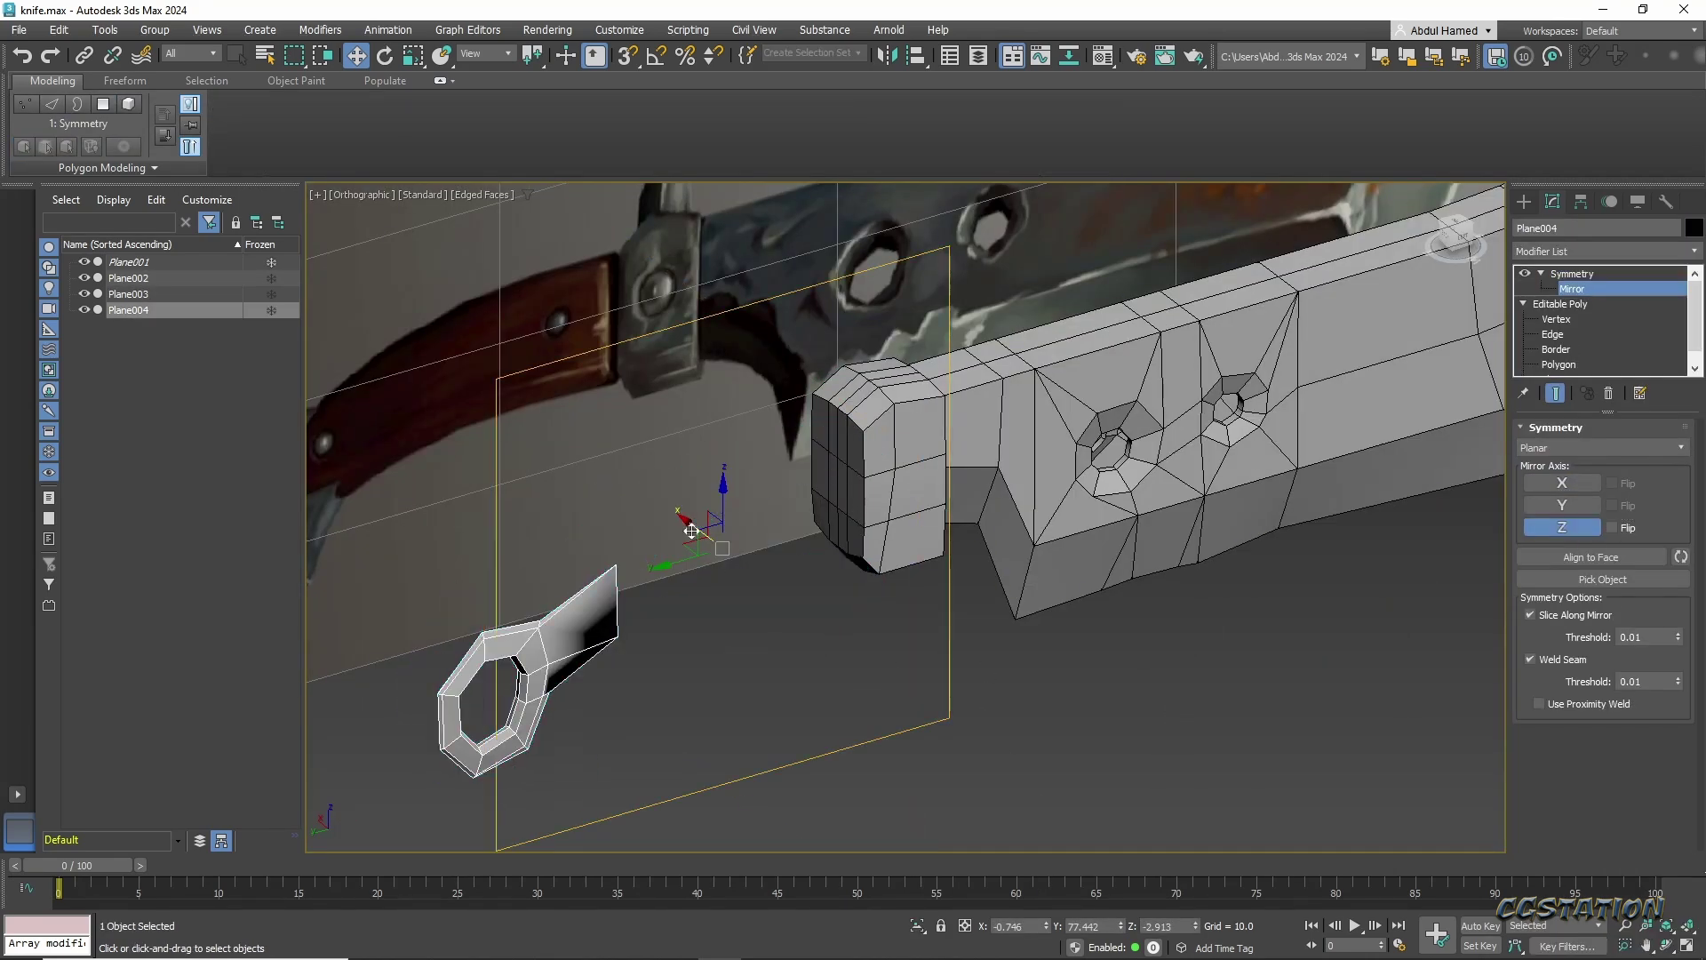
pyautogui.keyDown('alt'); pyautogui.moveTo(691, 530); pyautogui.dragTo(728, 498, button='middle'); pyautogui.keyUp('alt')
pyautogui.click(1587, 252)
pyautogui.write('edit poly')
pyautogui.press('Return')
pyautogui.moveTo(1066, 400)
pyautogui.keyDown('alt'); pyautogui.mouseDown(button='middle')
pyautogui.moveTo(1149, 304)
pyautogui.moveTo(1148, 519)
pyautogui.mouseUp(button='middle'); pyautogui.keyUp('alt')
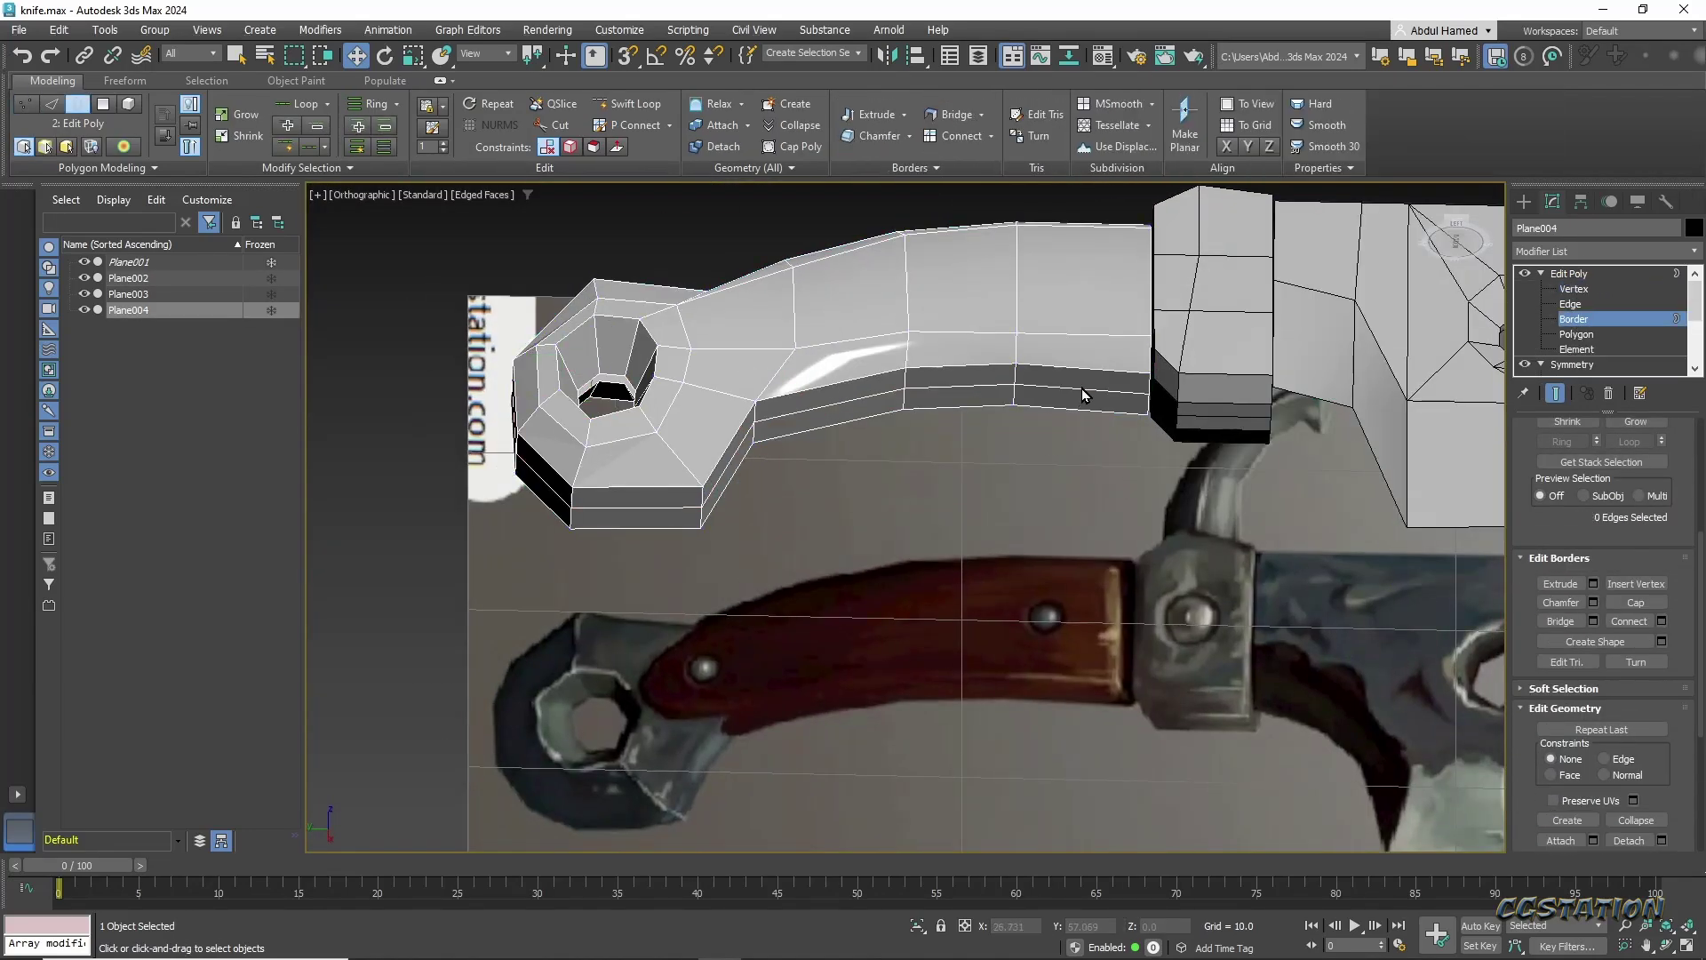
# Pick a handle vertex in vertex mode to begin fitting it to the reference.
pyautogui.press('1')
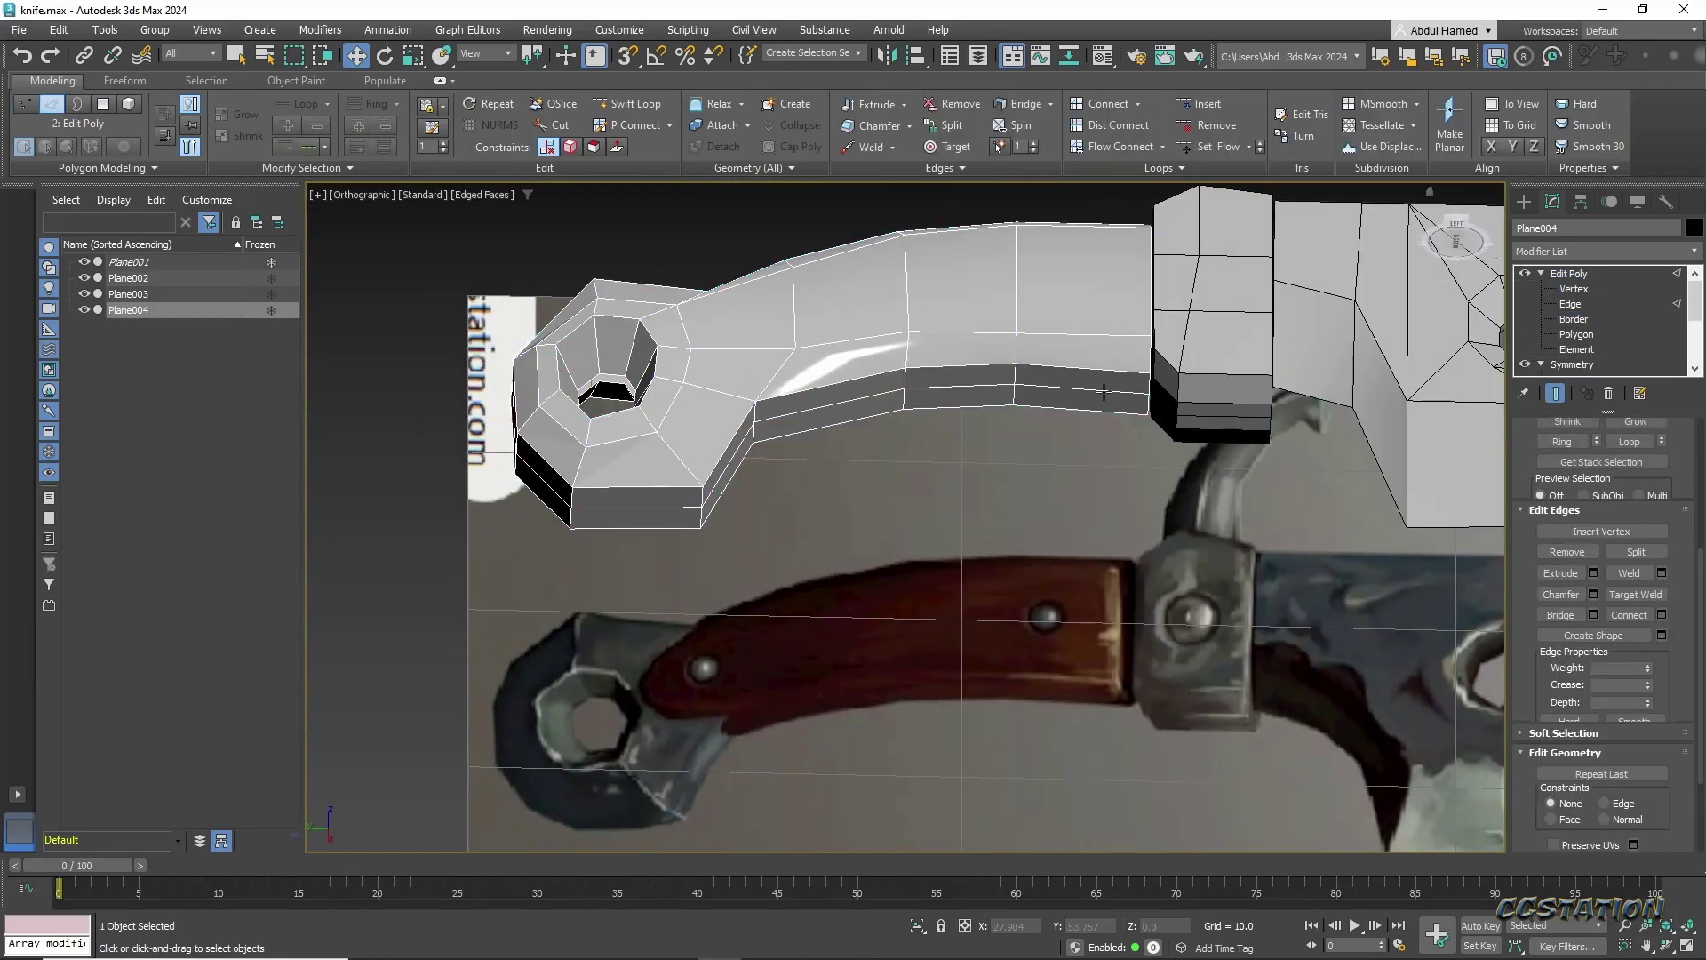
pyautogui.click(699, 508)
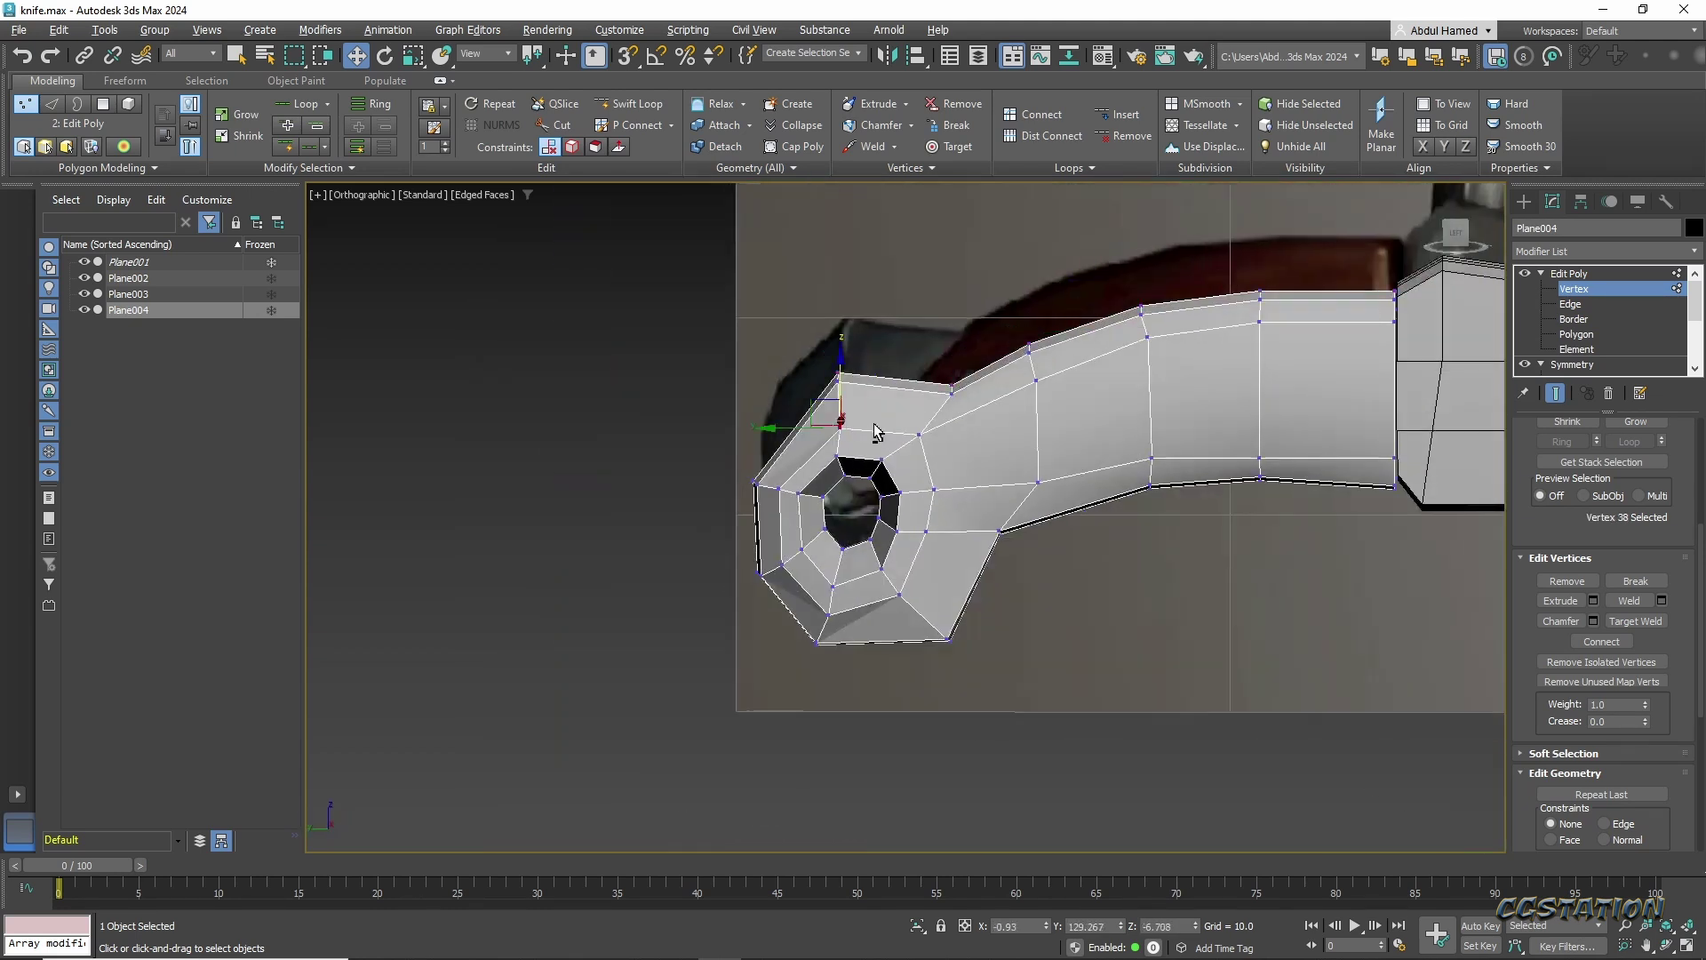
pyautogui.moveTo(1105, 262); pyautogui.dragTo(1095, 584, button='middle')
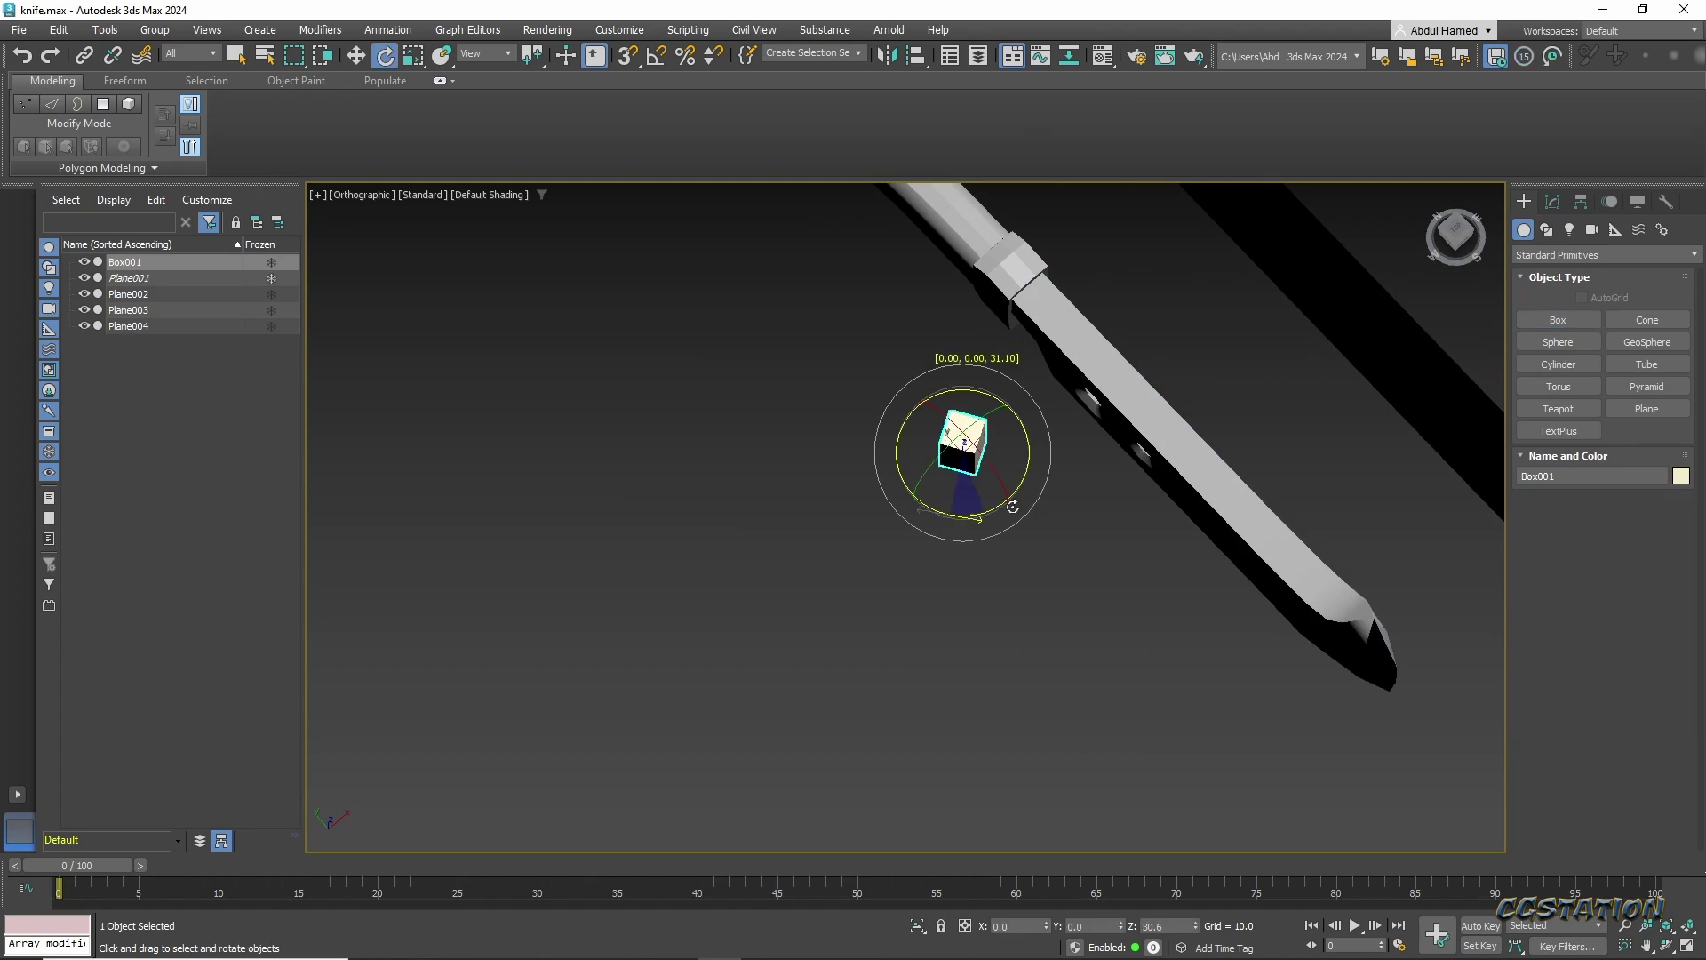
# Rotate the box 45° and add Swift Loop edge loops across the hook.
pyautogui.press('Return')
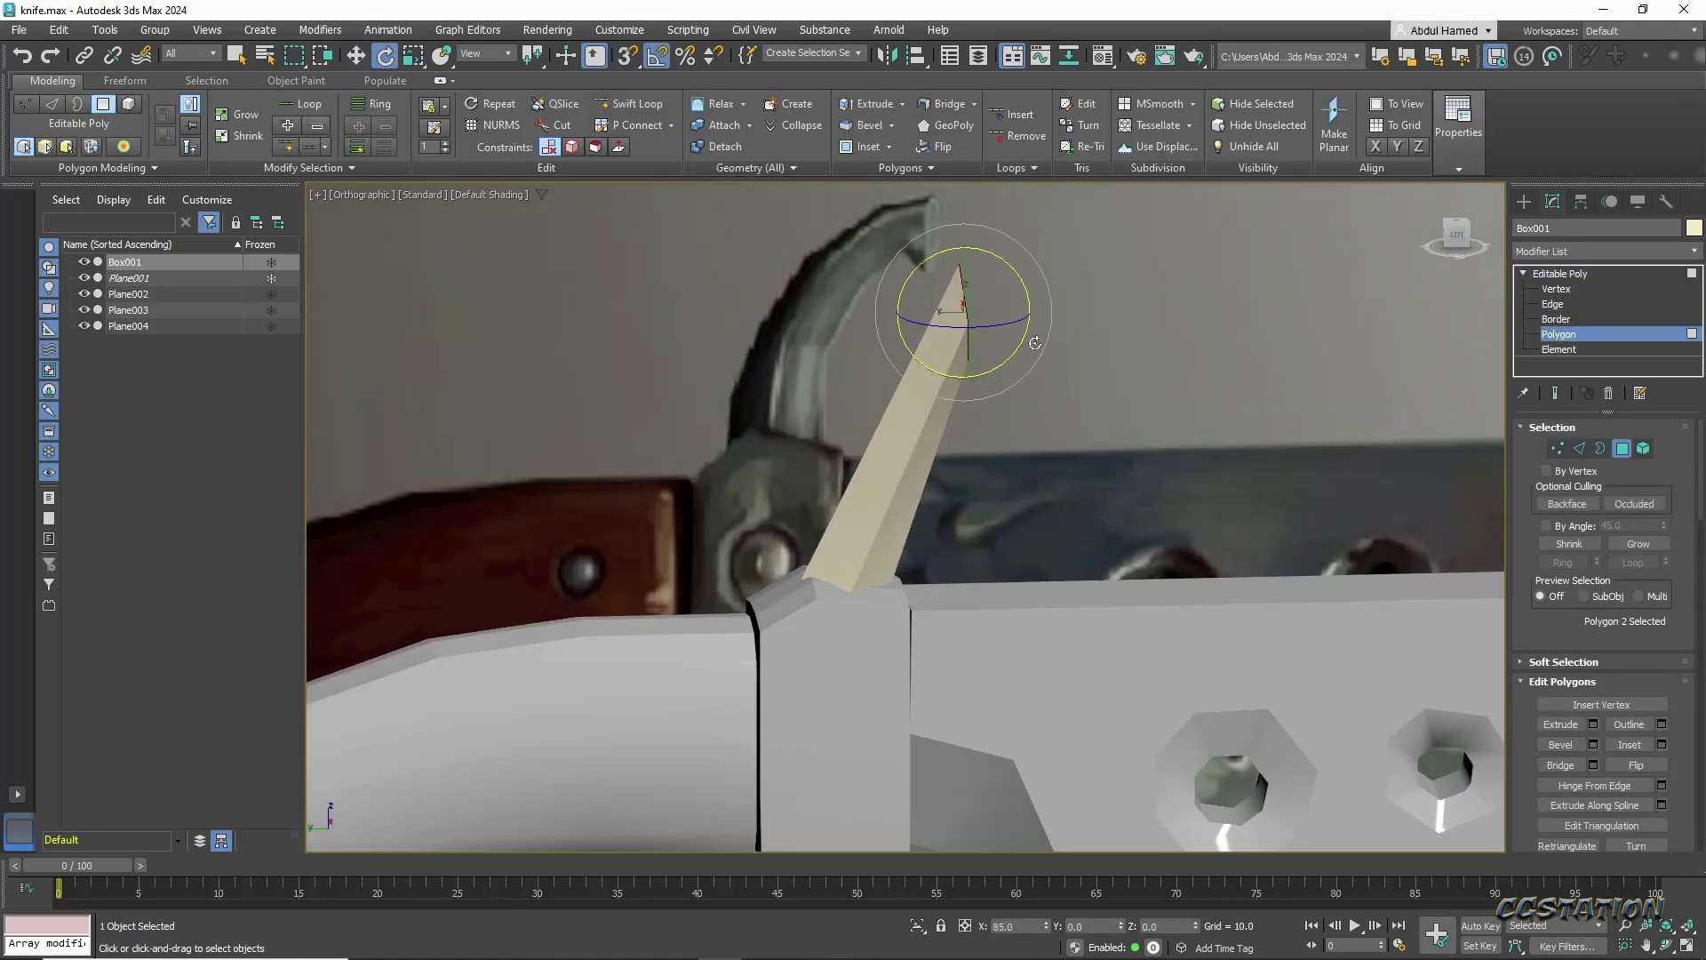
pyautogui.press('w')
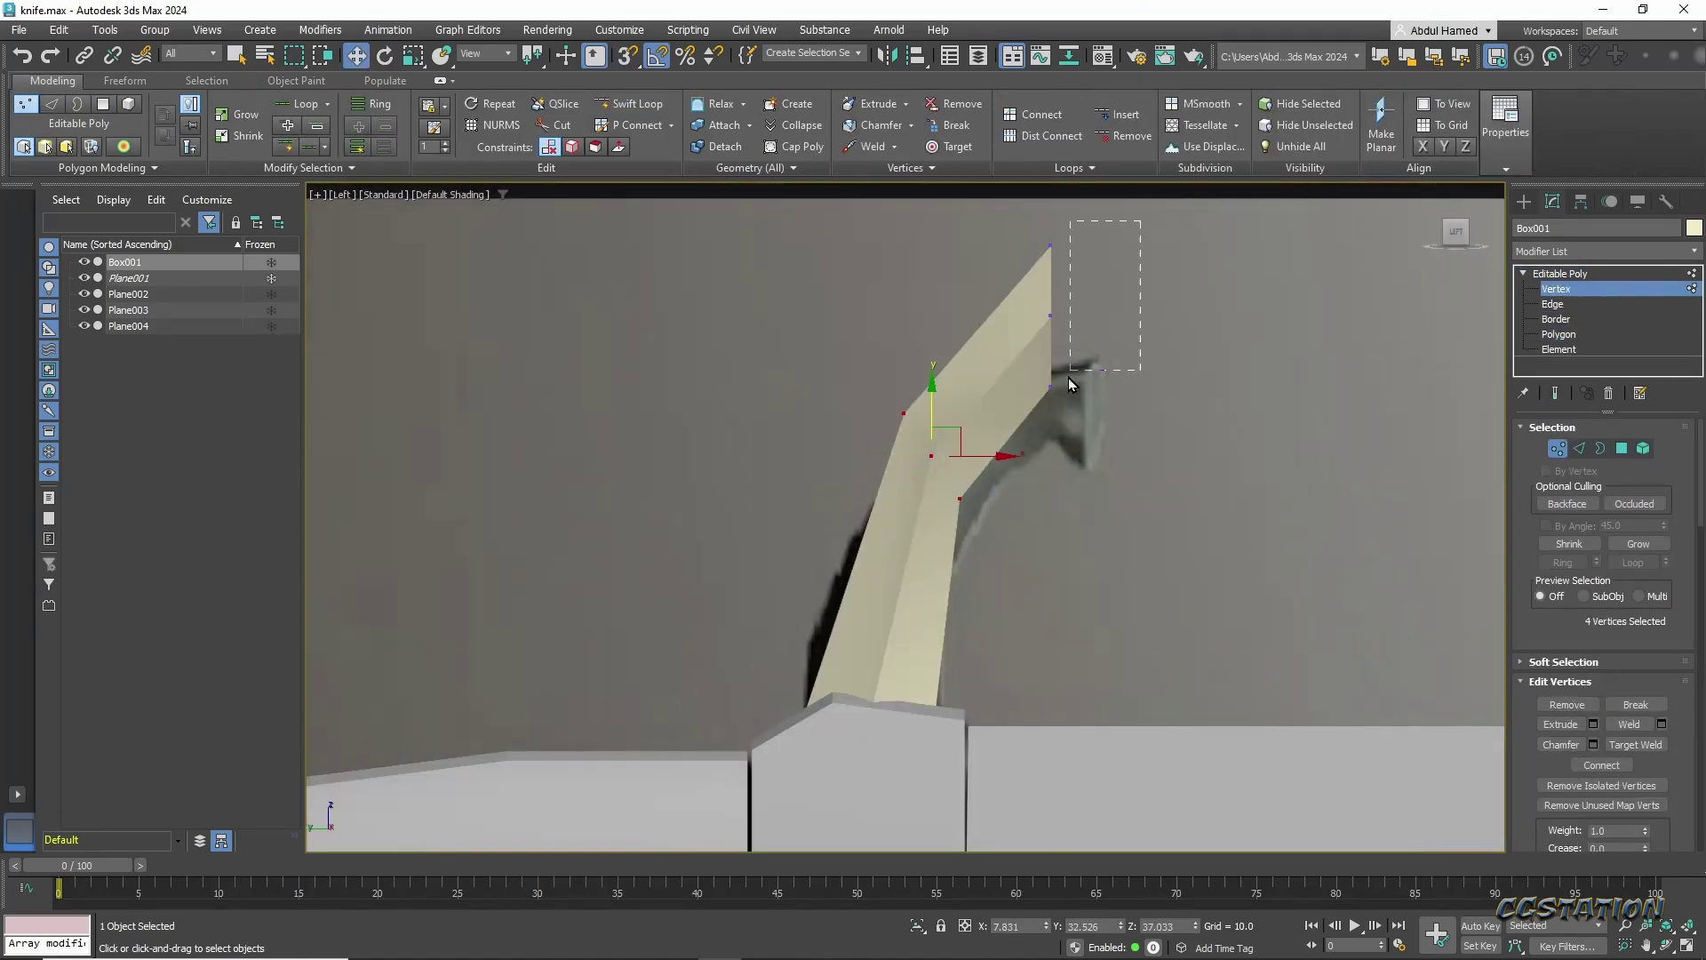
pyautogui.hotkey('ctrl', 'z')
pyautogui.hotkey('ctrl', 'z')
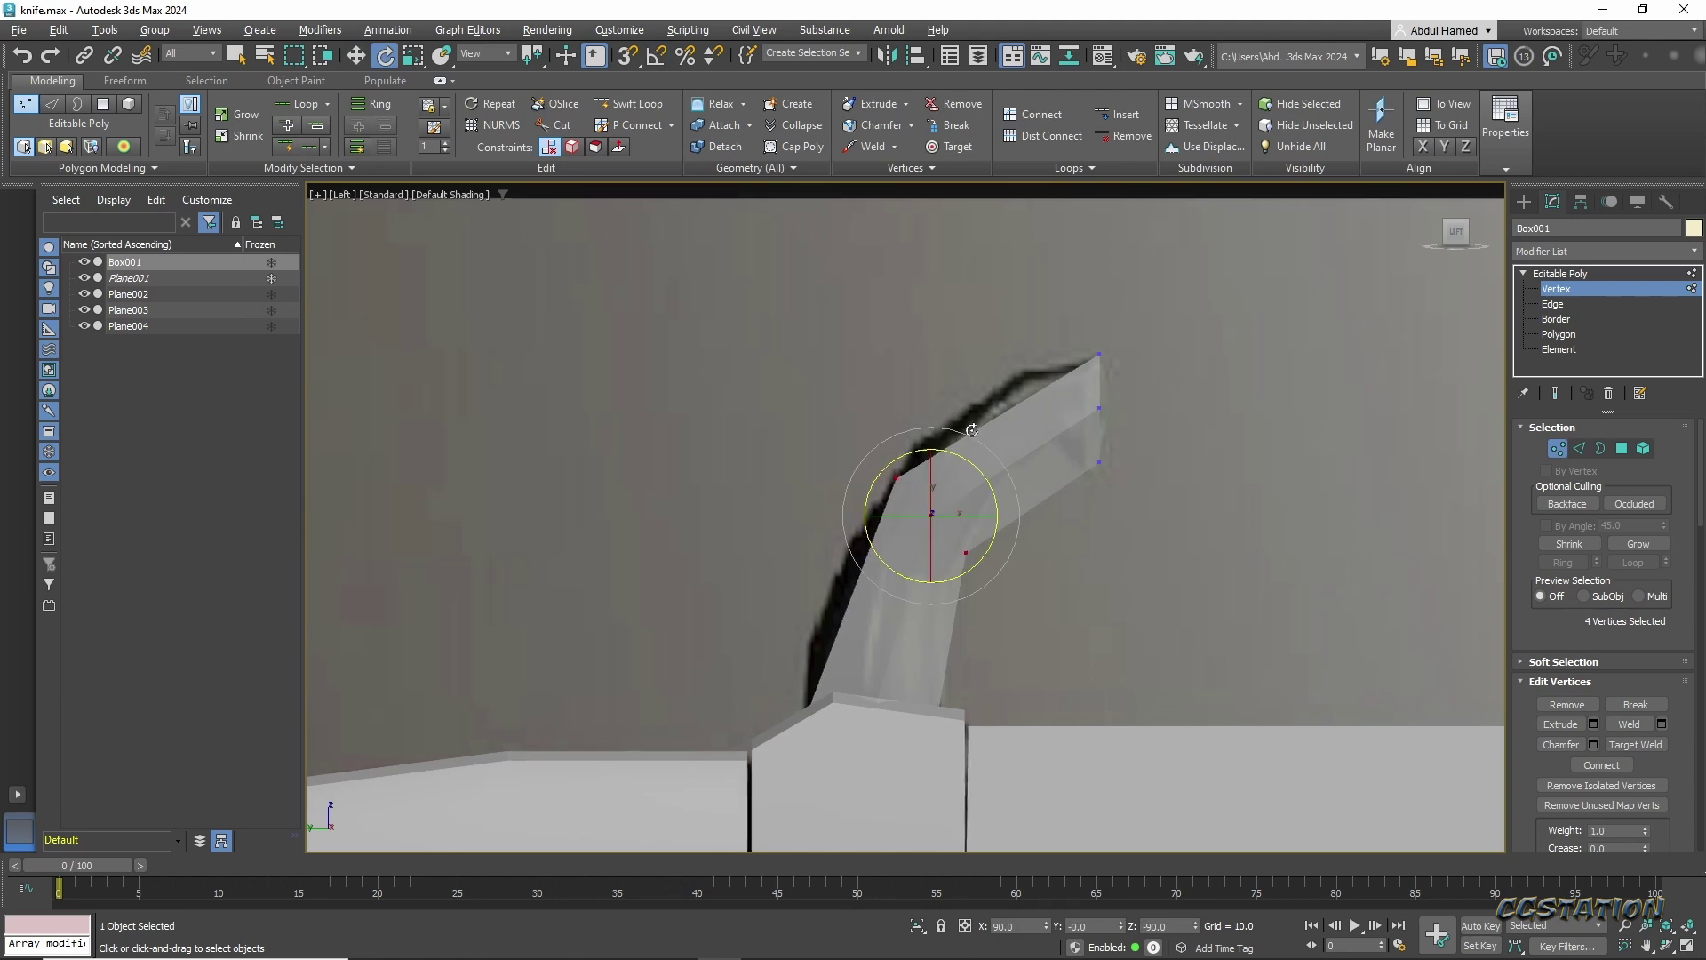
pyautogui.press('F4')
pyautogui.hotkey('shift', 'alt', 'w')
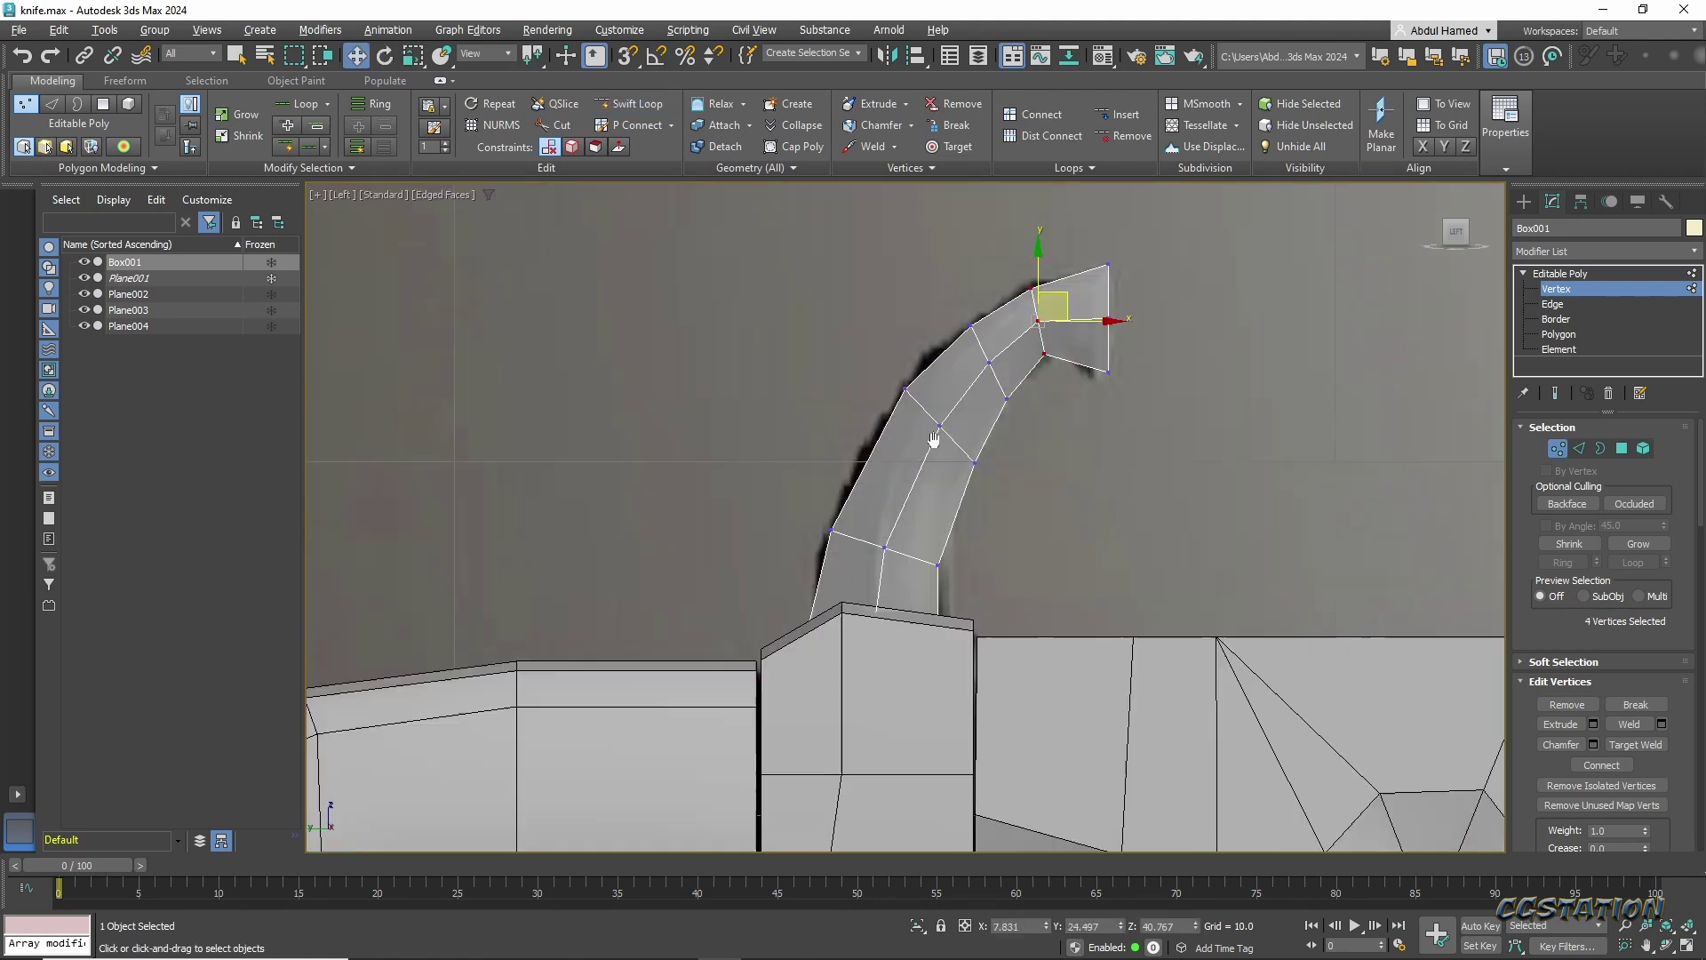
pyautogui.press('1')
pyautogui.press('r')
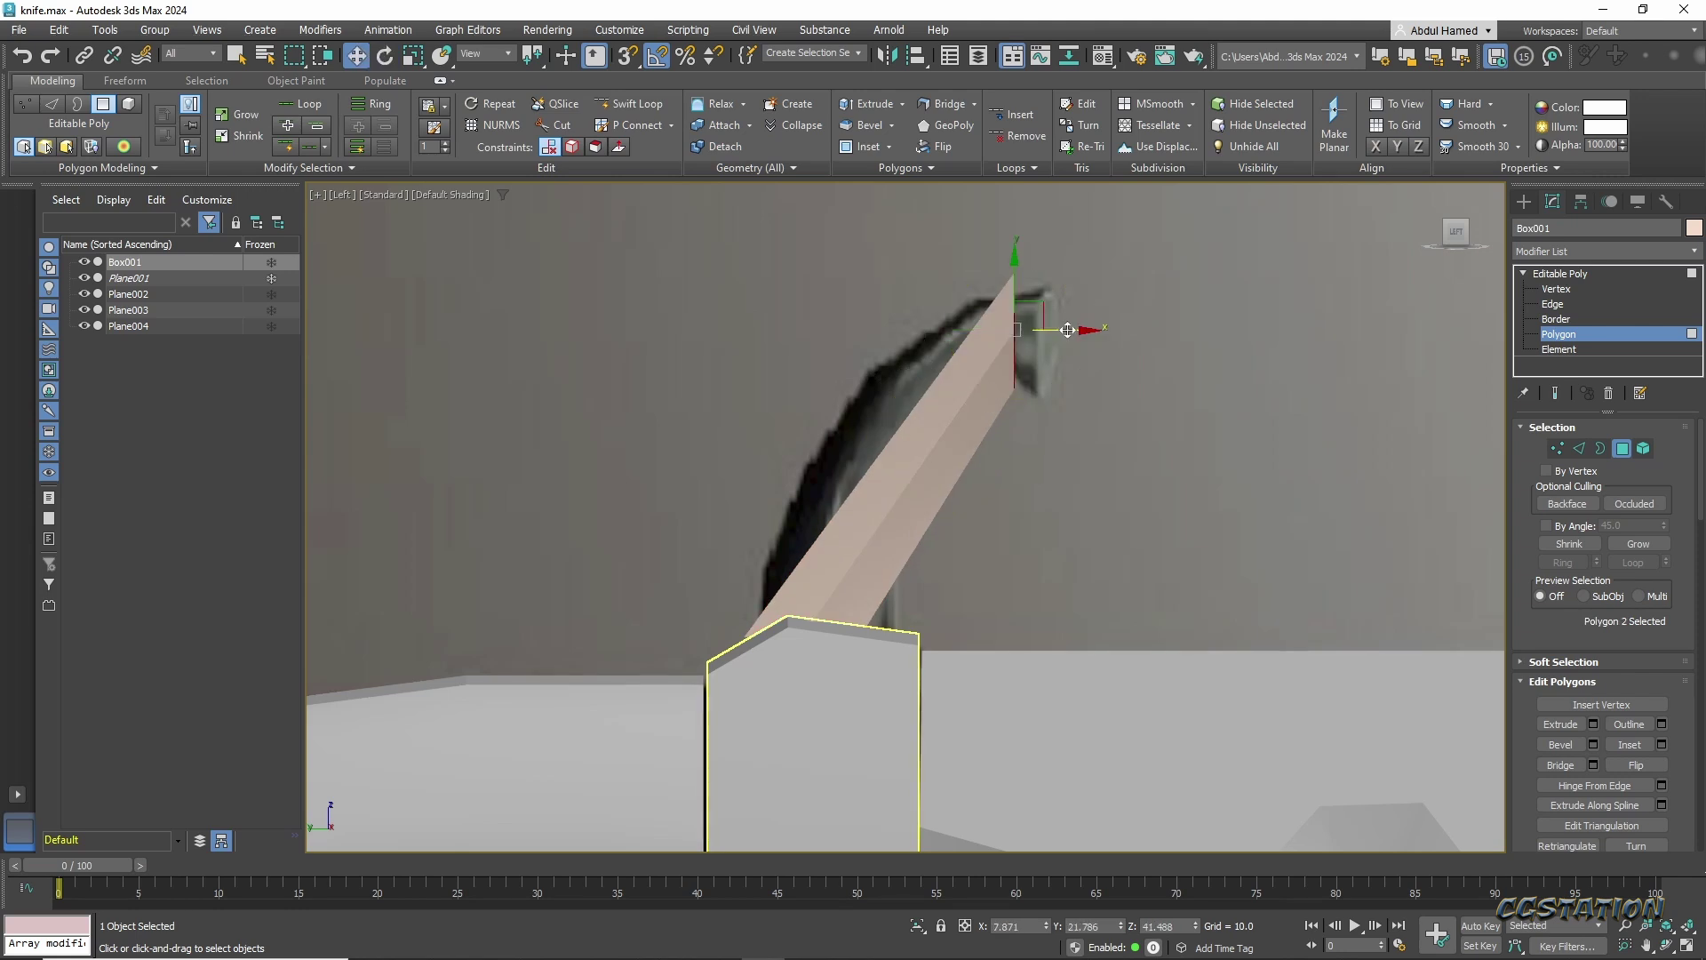
pyautogui.moveTo(1067, 329)
pyautogui.mouseDown()
pyautogui.moveTo(1103, 342)
pyautogui.moveTo(1030, 291)
pyautogui.mouseUp()
# Move and rotate the tip vertices to bend the box into a hook.
pyautogui.press('1')
pyautogui.press('F4')
pyautogui.press('e')
pyautogui.press('w')
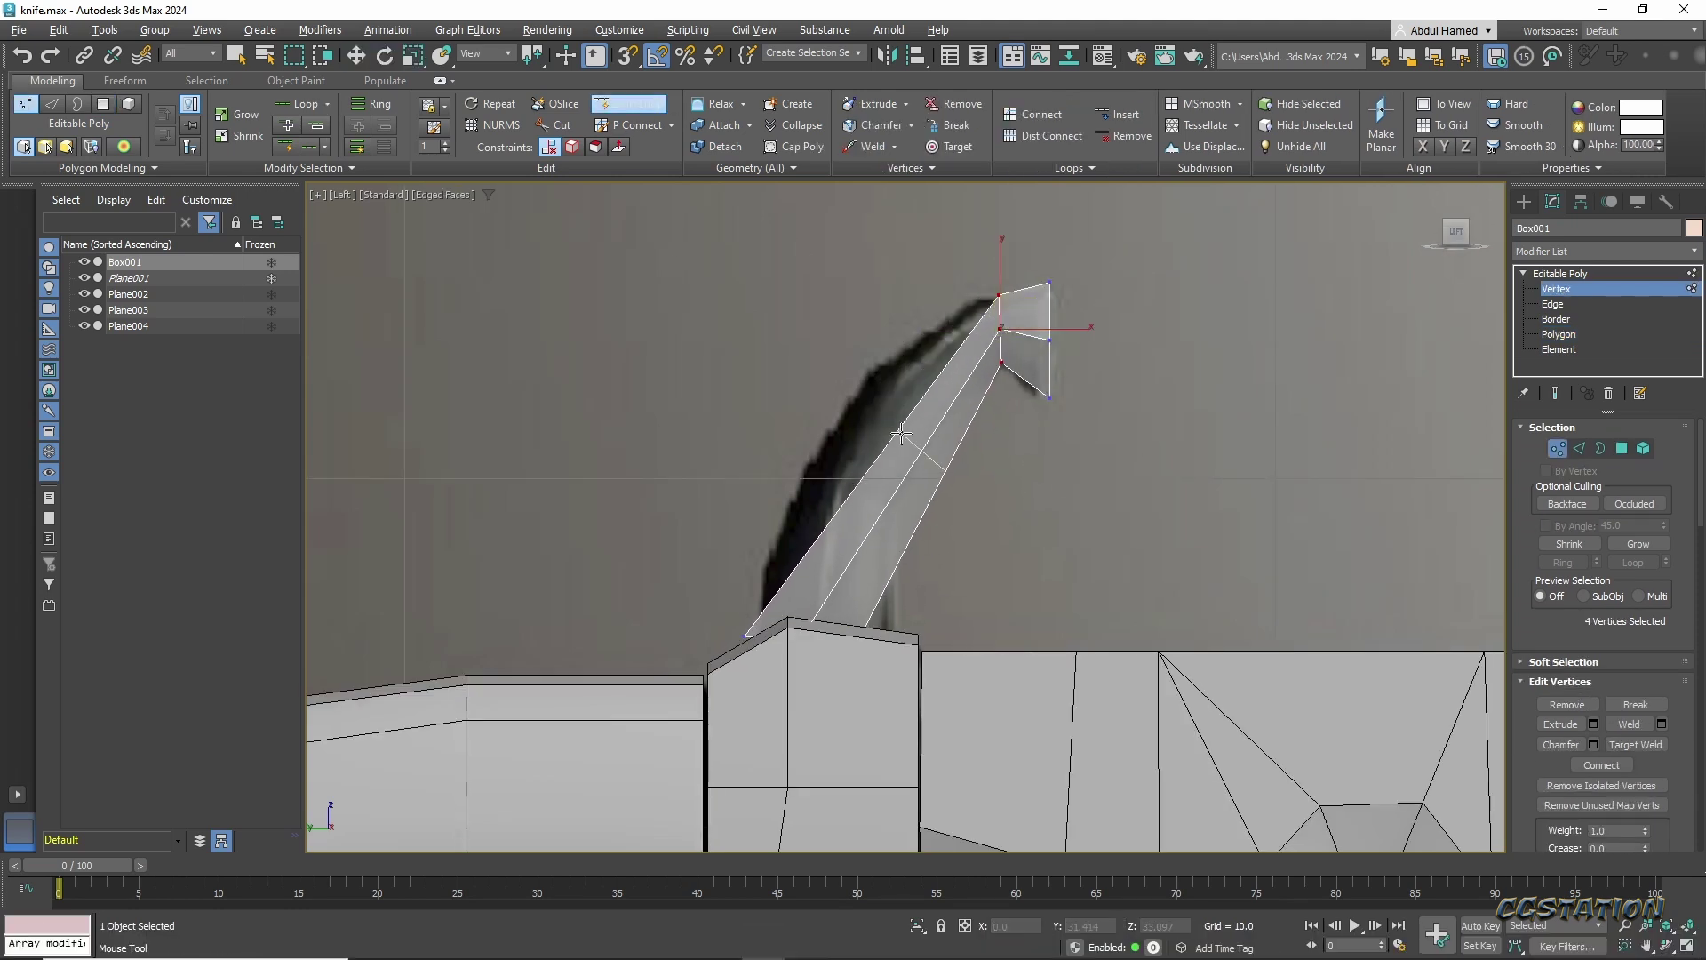
pyautogui.moveTo(901, 433); pyautogui.dragTo(920, 379)
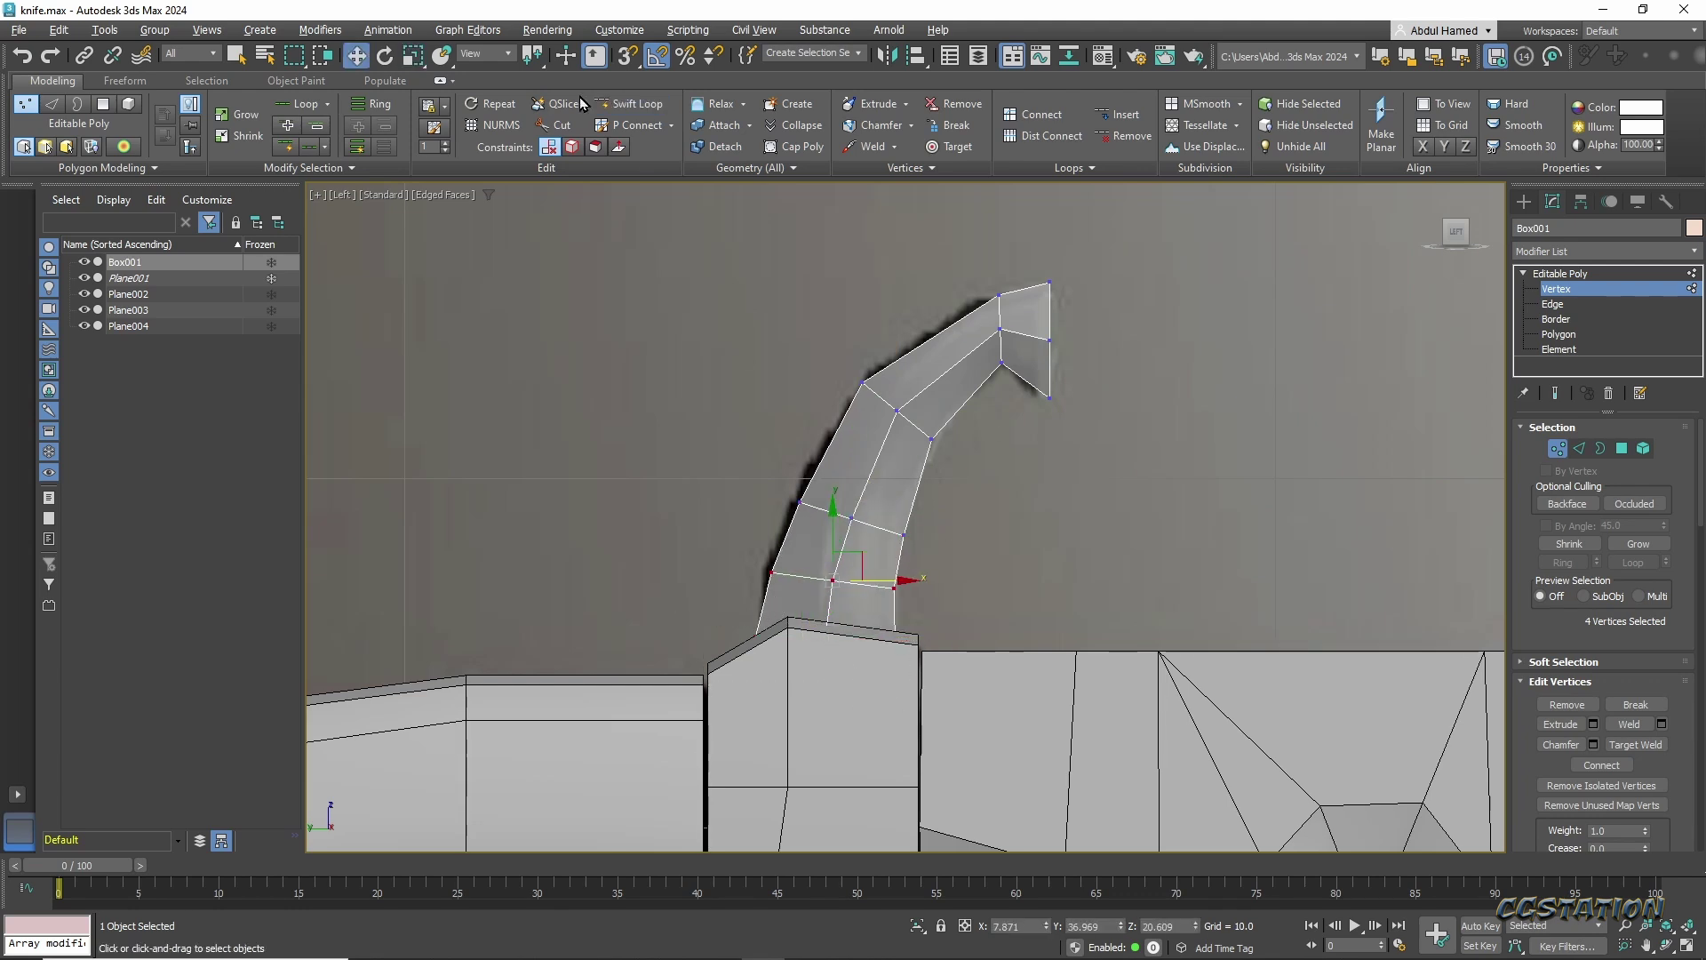
pyautogui.moveTo(871, 464)
pyautogui.keyDown('alt'); pyautogui.mouseDown(button='middle')
pyautogui.moveTo(997, 503)
pyautogui.moveTo(1111, 313)
pyautogui.mouseUp(button='middle'); pyautogui.keyUp('alt')
pyautogui.click(1111, 313)
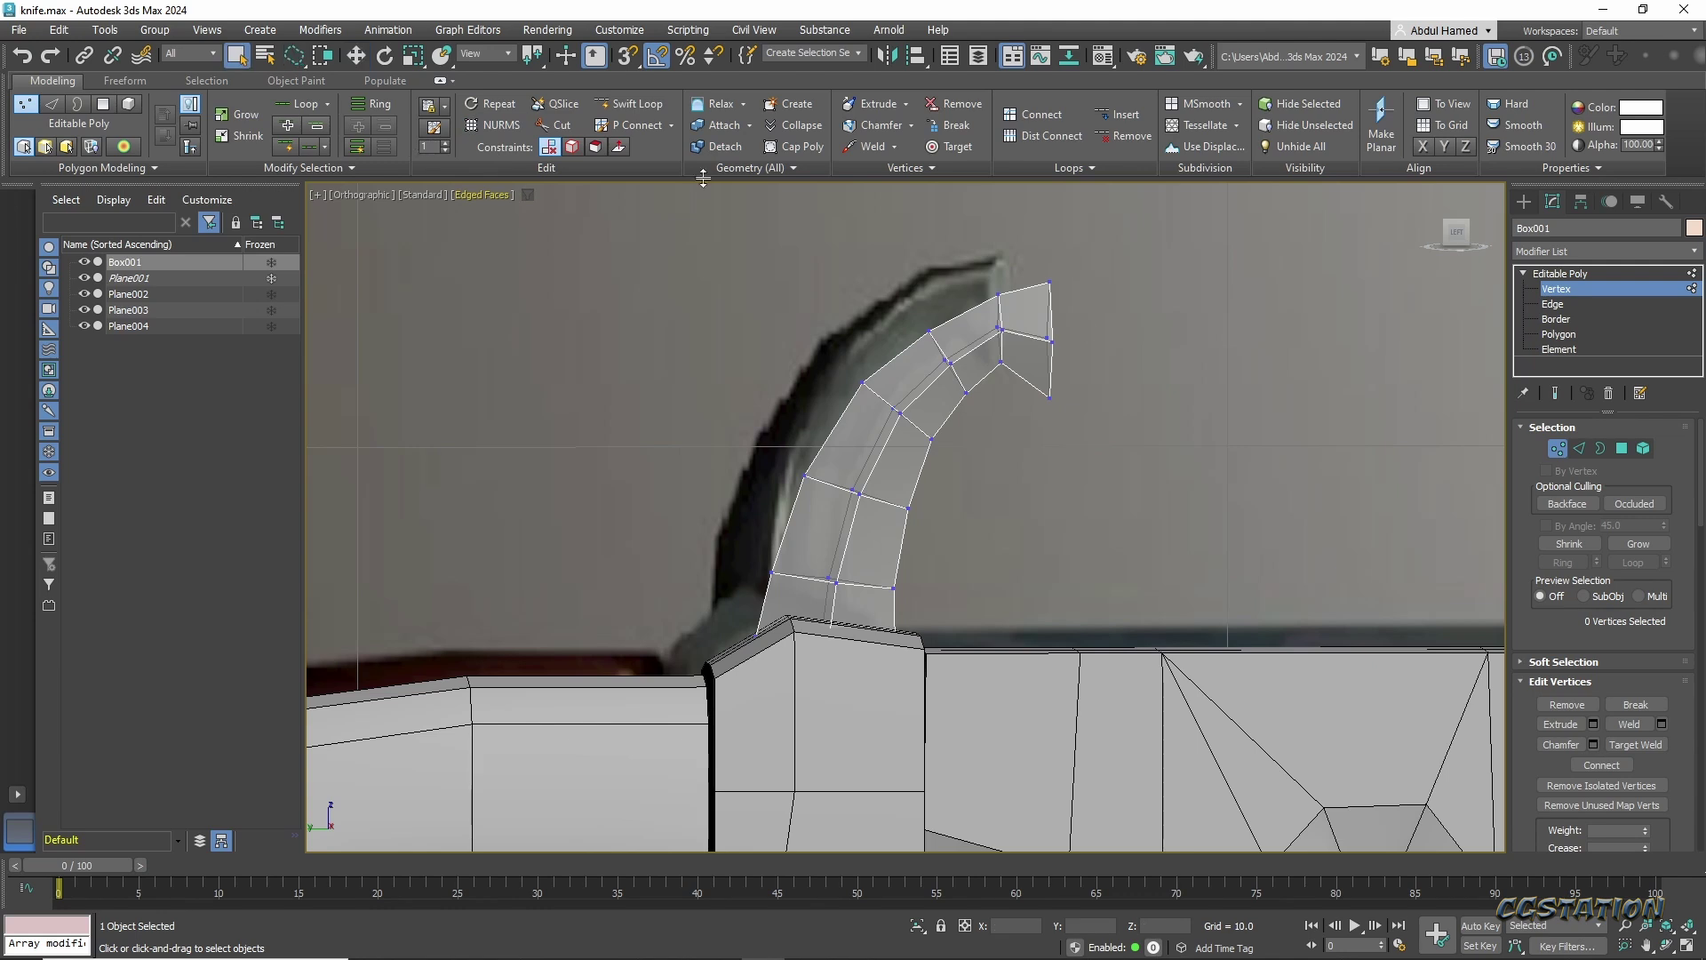
# Adjust the hook's tip and base vertices to match the reference image.
pyautogui.scroll(-2, 1565, 408)
pyautogui.scroll(-3, 1566, 408)
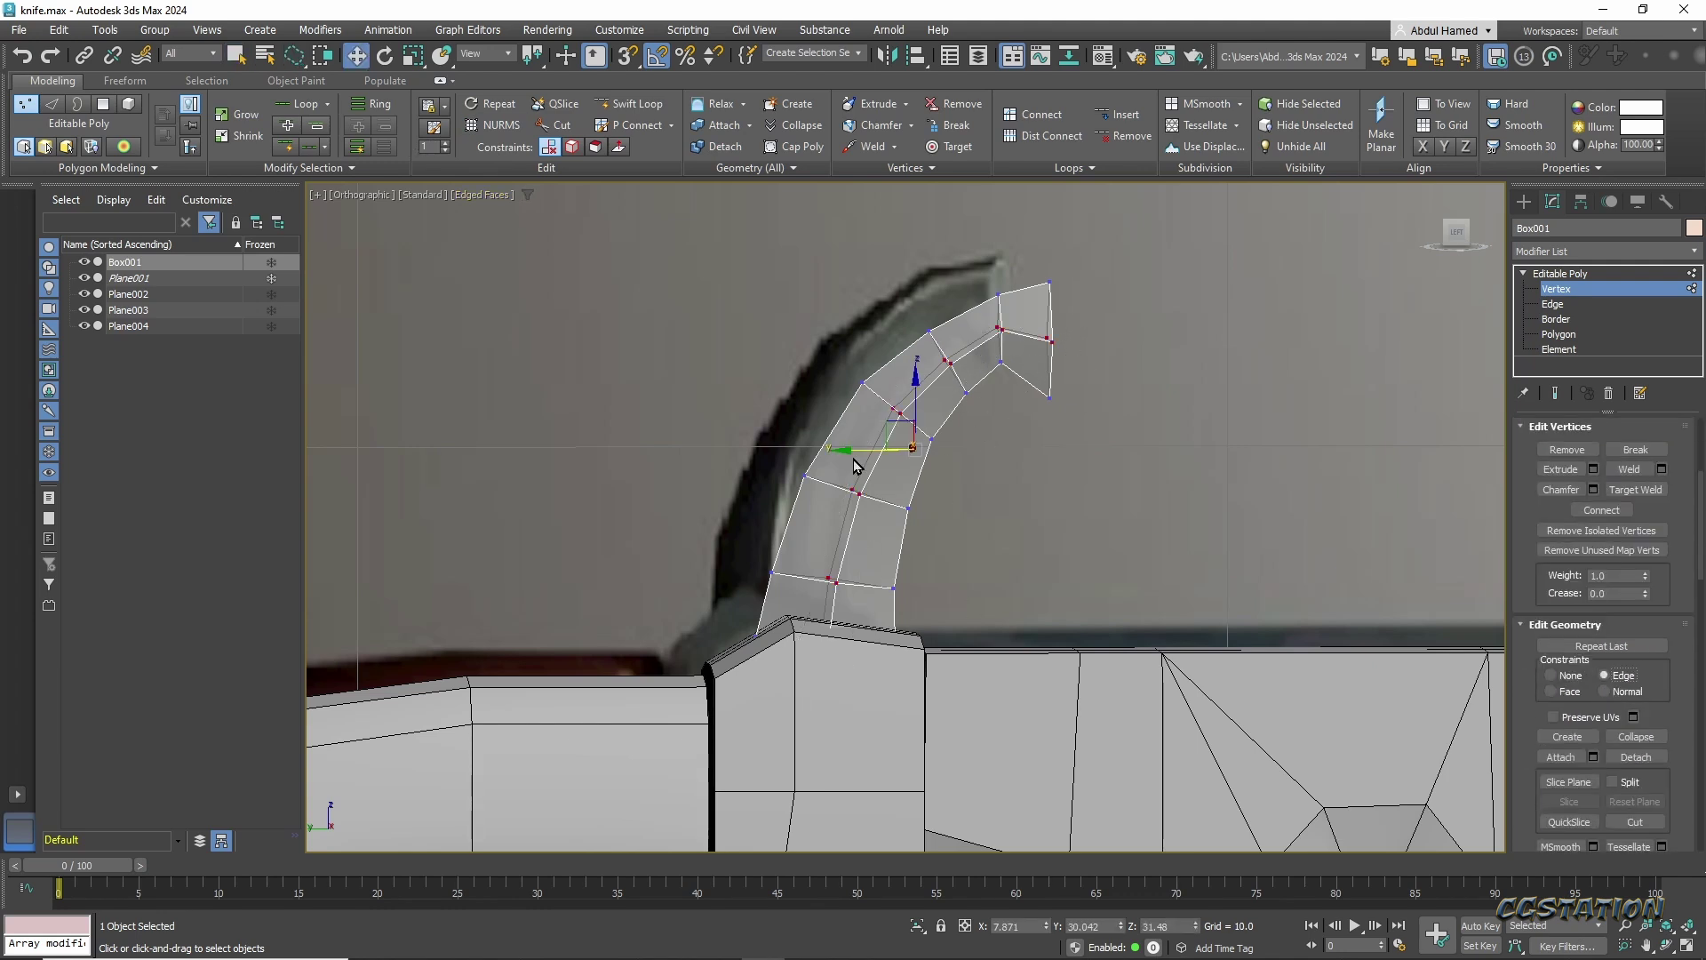
pyautogui.scroll(3, 1090, 331)
pyautogui.click(1008, 347)
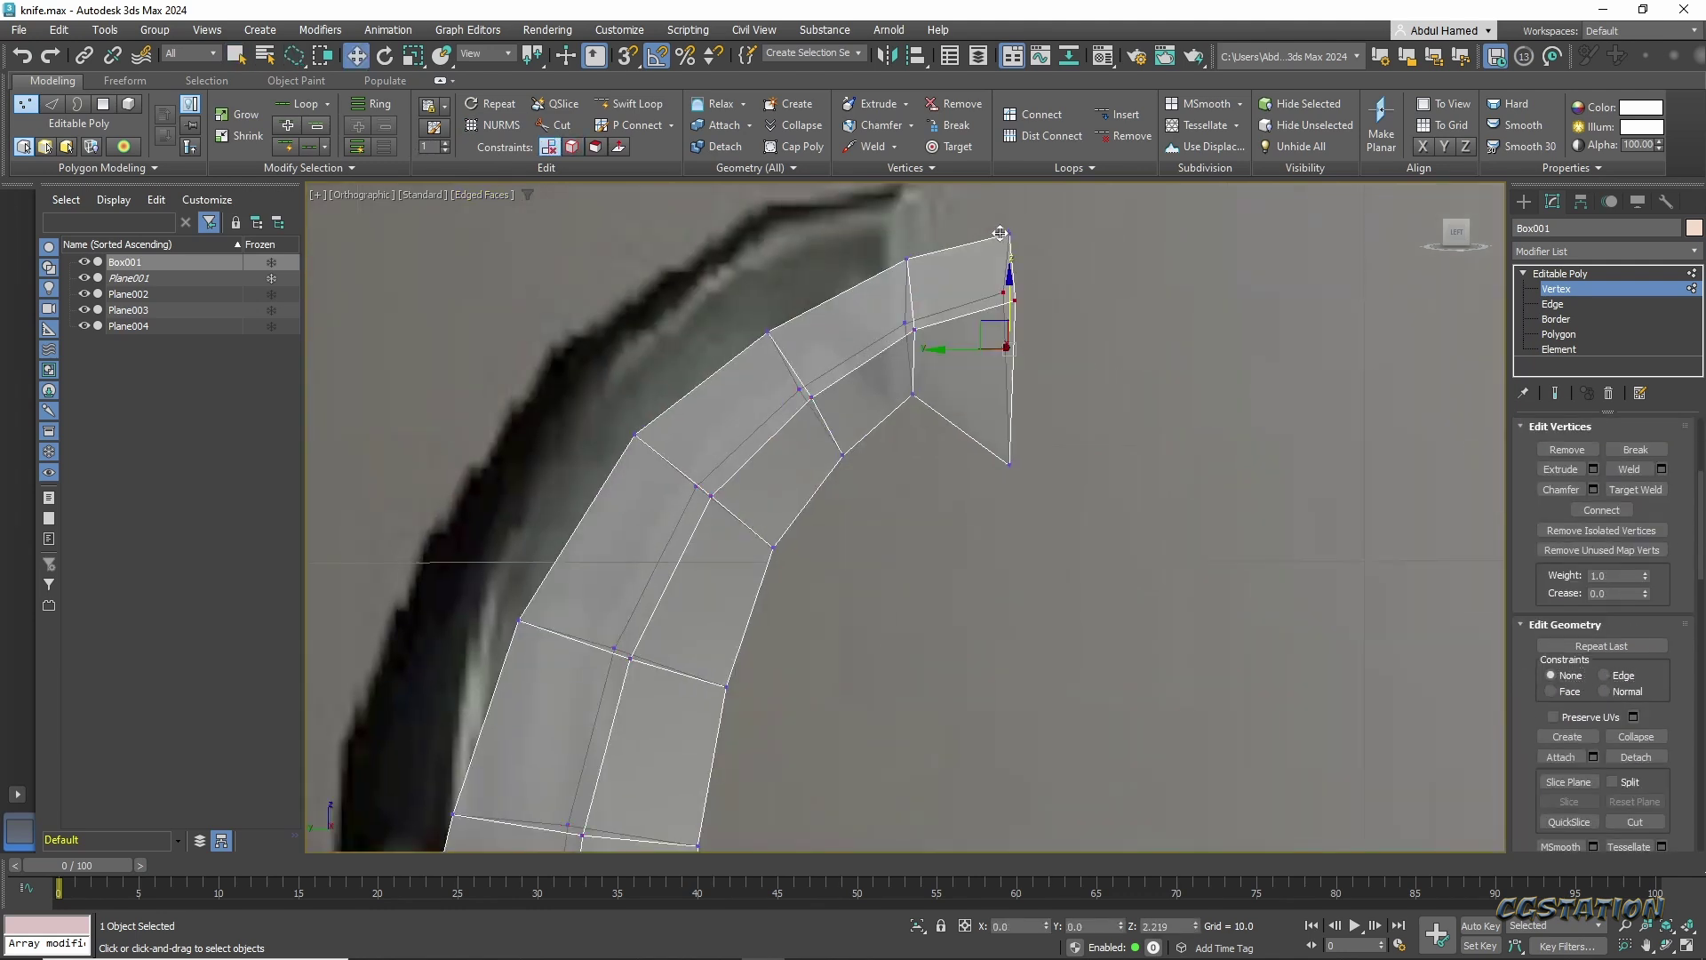
pyautogui.scroll(-3, 854, 432)
pyautogui.scroll(4, 809, 316)
pyautogui.click(810, 314)
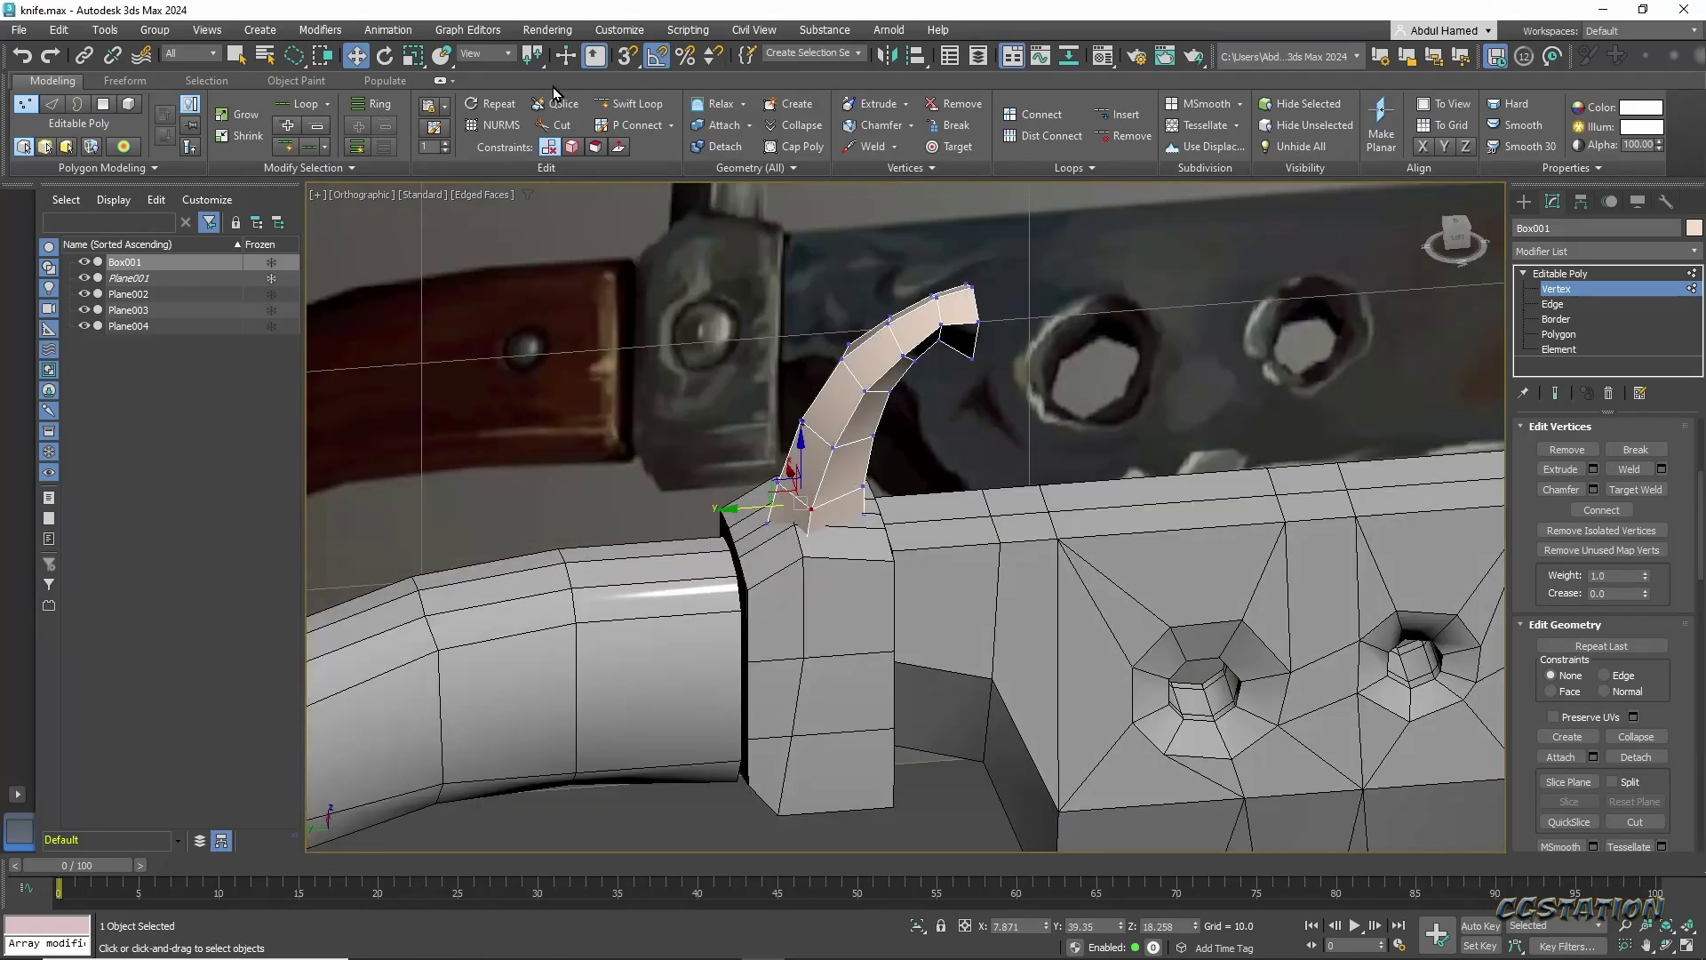
# Exit vertex editing and select the blade in a whole-knife view.
pyautogui.press('1')
pyautogui.press('m')
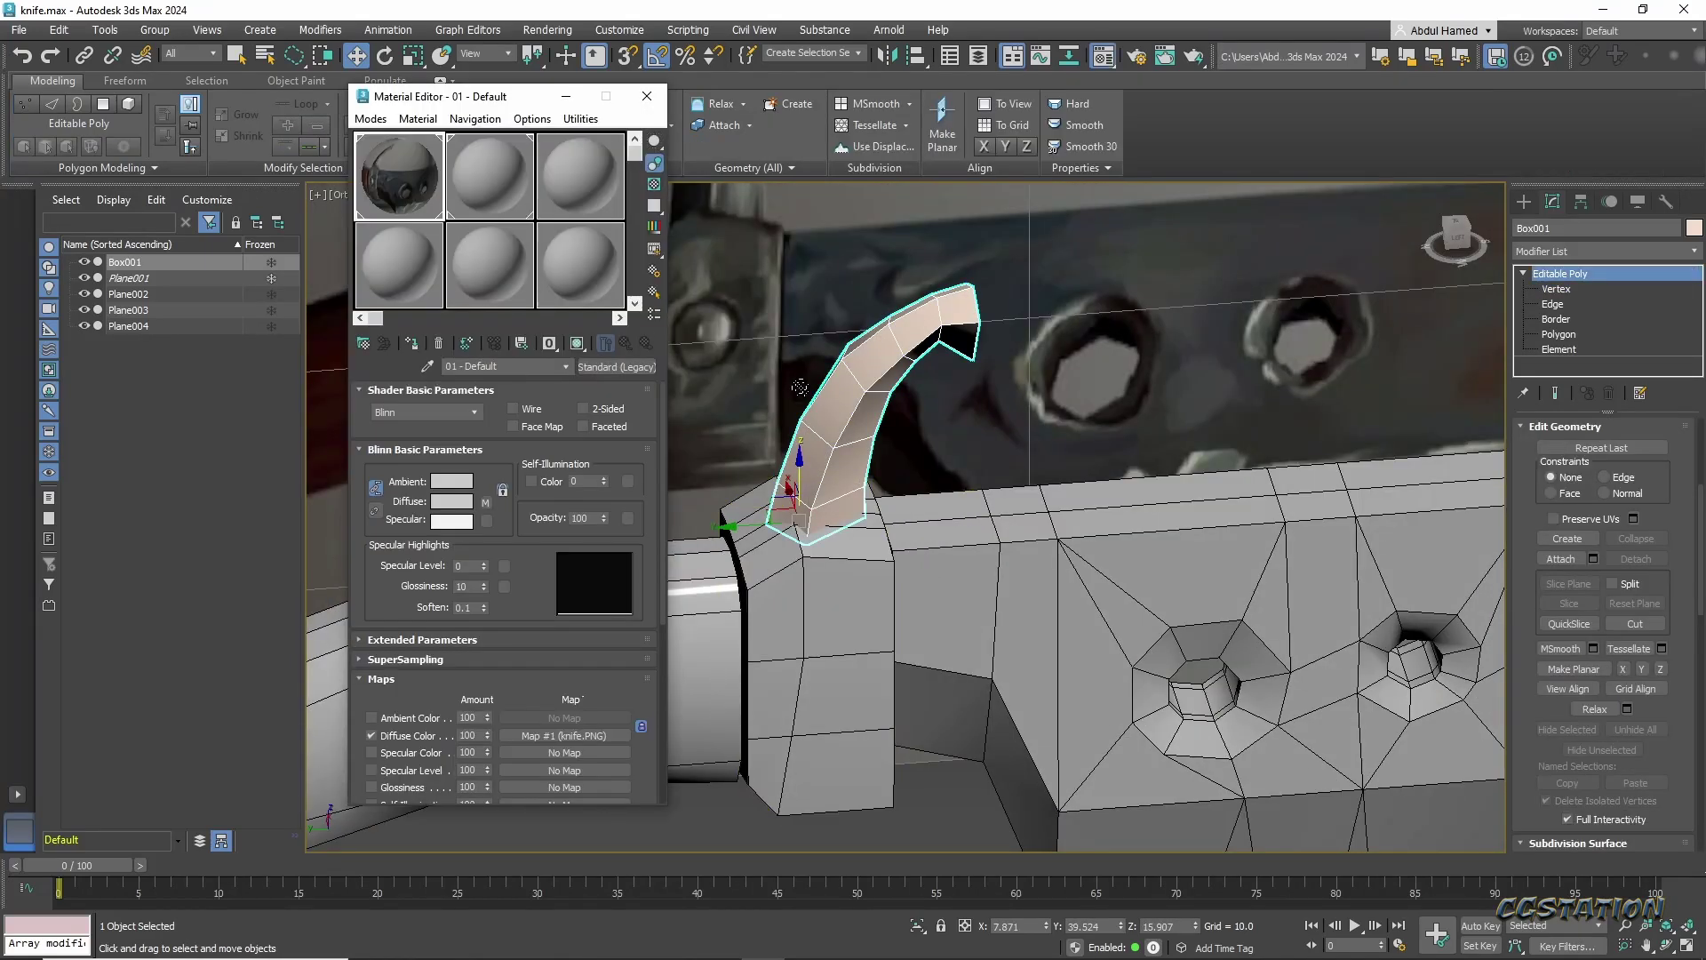
pyautogui.keyDown('alt'); pyautogui.moveTo(800, 387); pyautogui.dragTo(889, 444, button='middle'); pyautogui.keyUp('alt')
pyautogui.scroll(-3, 915, 686)
pyautogui.keyDown('alt'); pyautogui.moveTo(1295, 723); pyautogui.dragTo(1458, 393, button='middle'); pyautogui.keyUp('alt')
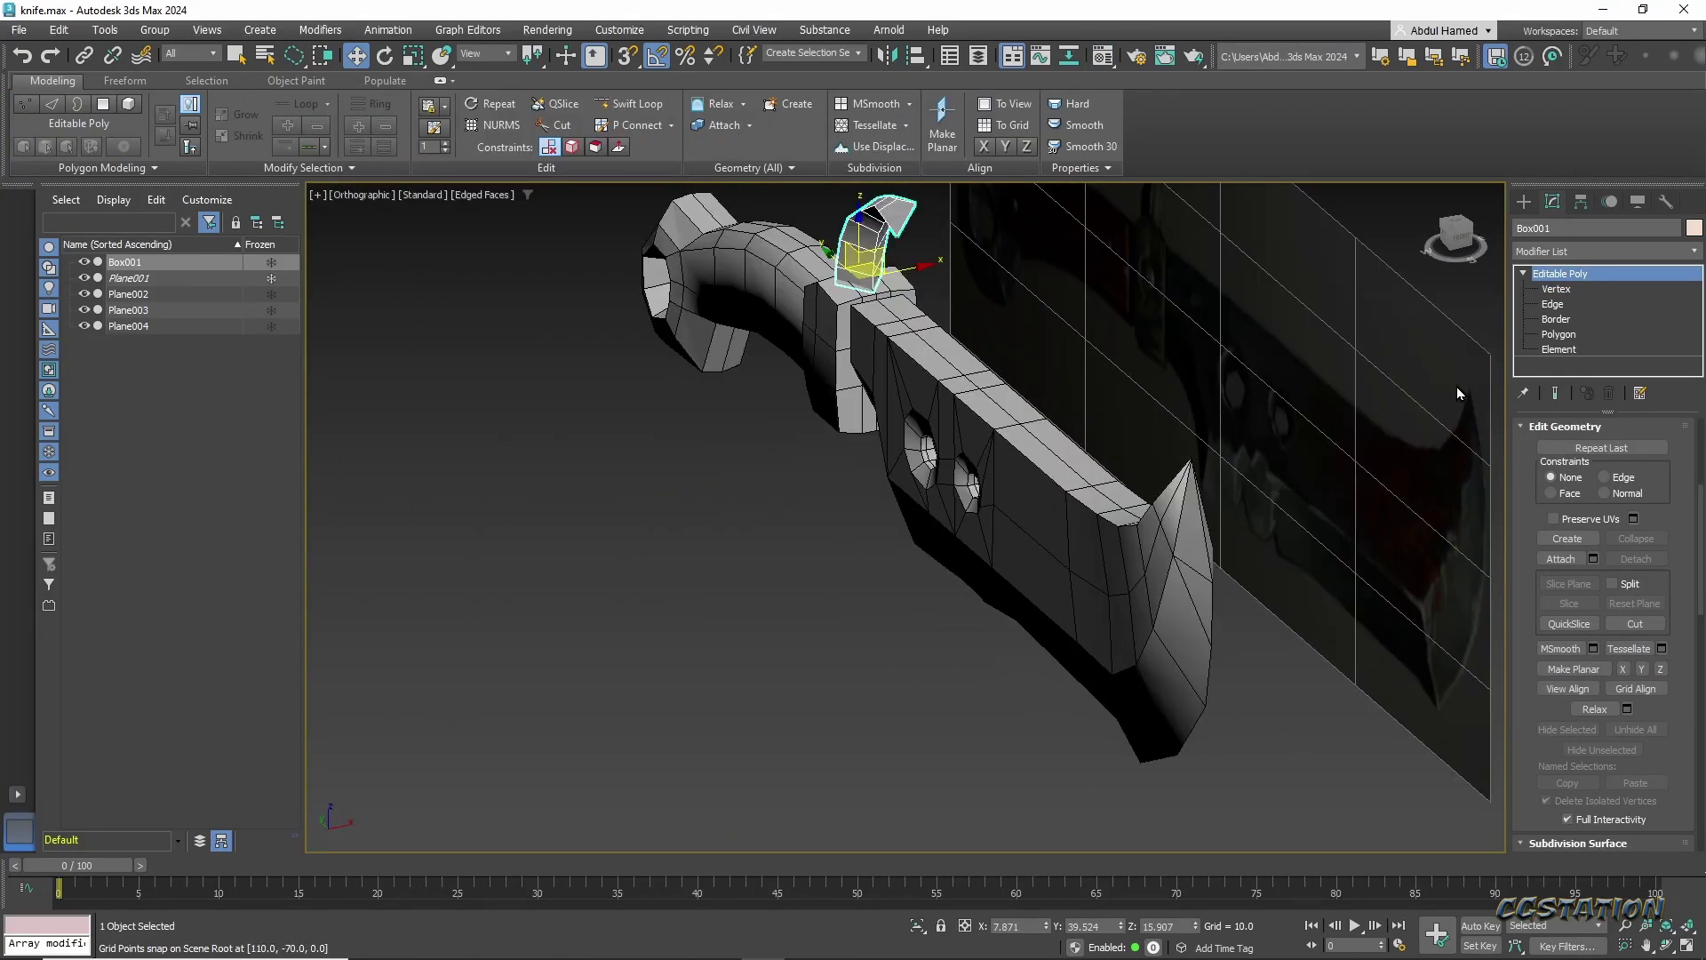
pyautogui.press('q')
pyautogui.click(1182, 632)
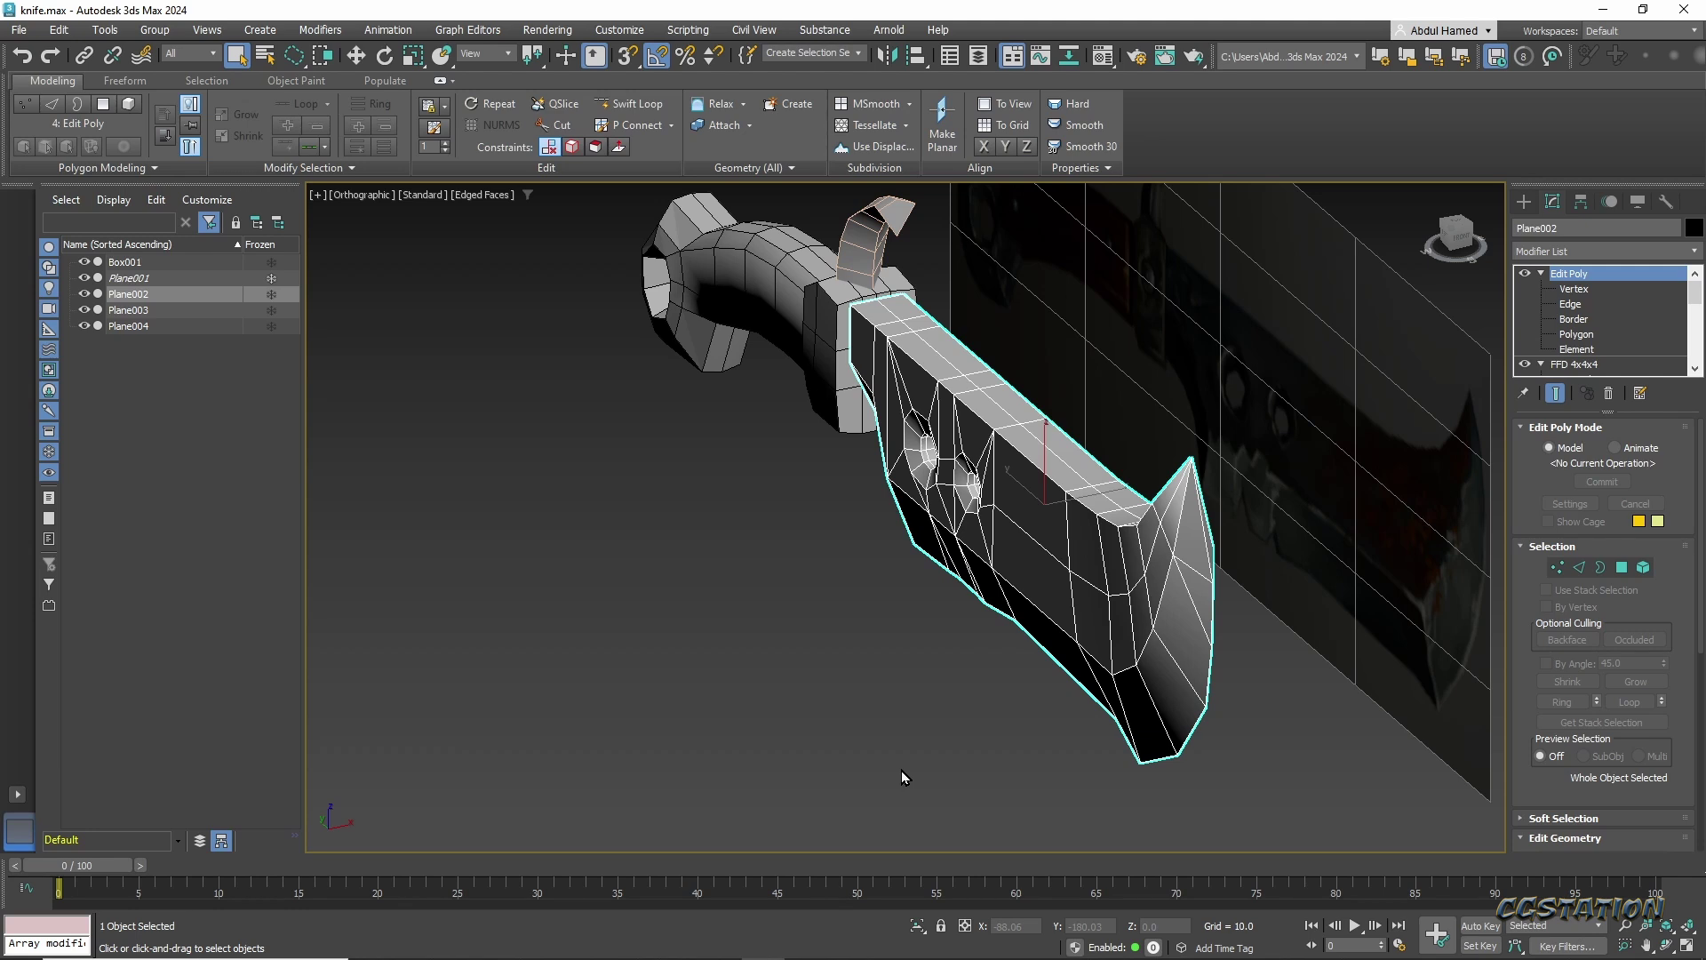
# Add a Symmetry modifier to mirror the blade across Z.
pyautogui.keyDown('alt'); pyautogui.moveTo(901, 770); pyautogui.dragTo(1280, 462, button='middle'); pyautogui.keyUp('alt')
pyautogui.press('4')
pyautogui.press('t')
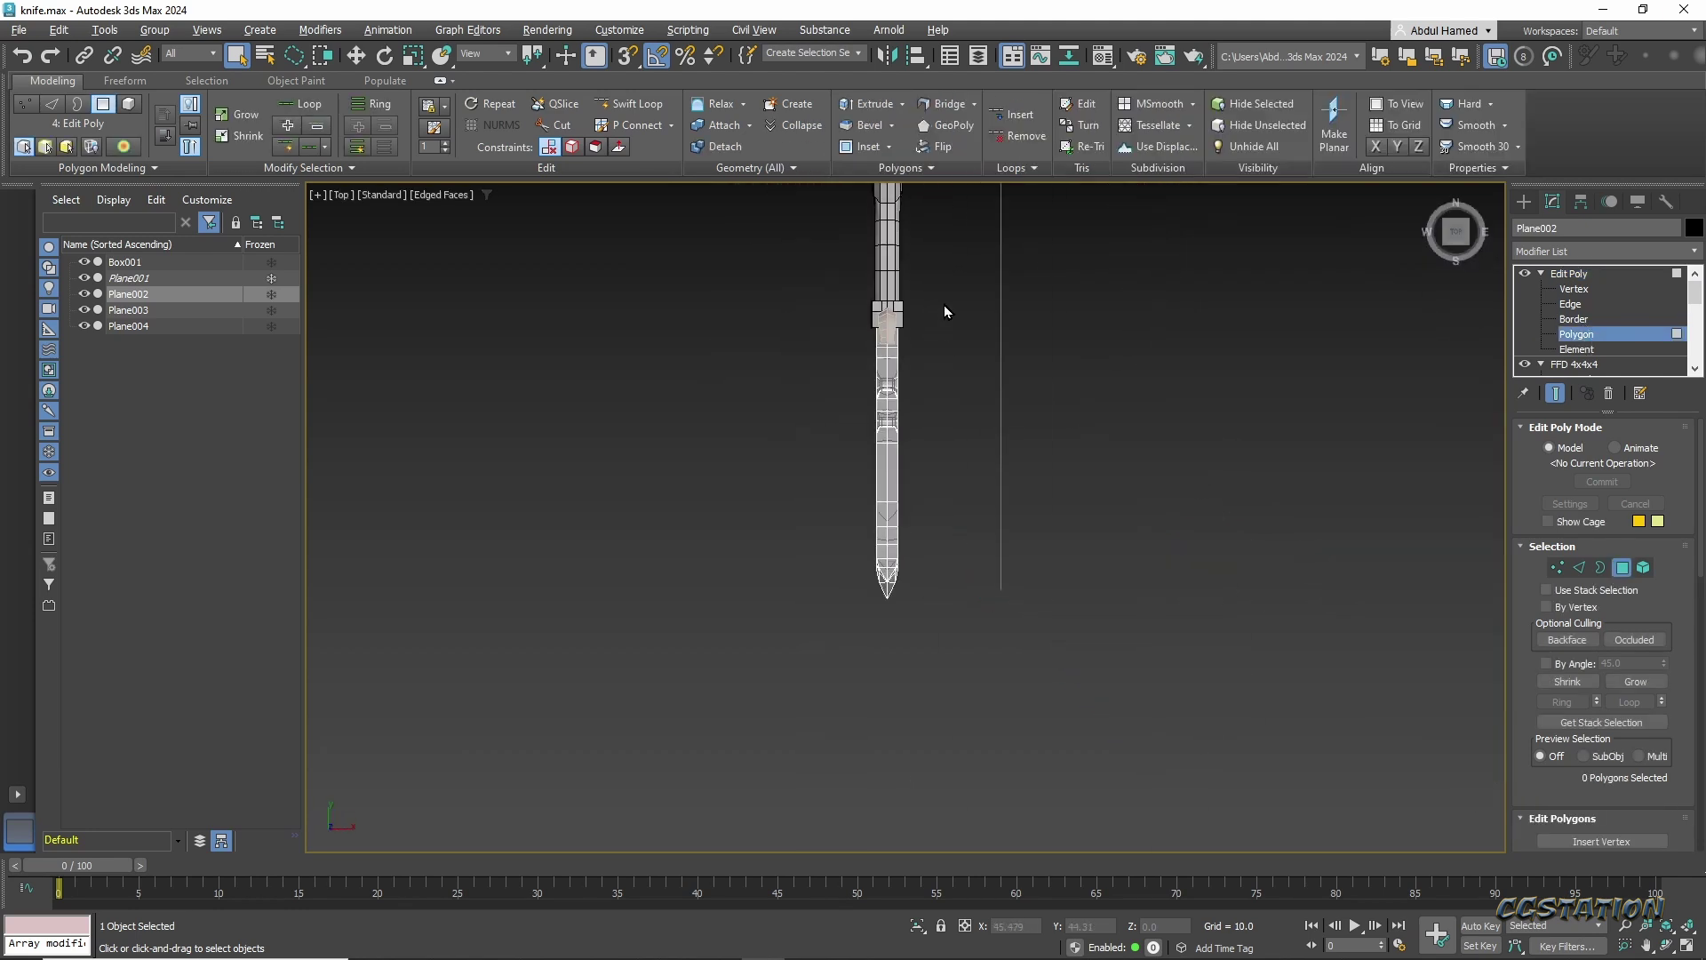
pyautogui.keyDown('alt'); pyautogui.moveTo(894, 645); pyautogui.dragTo(919, 483, button='middle'); pyautogui.keyUp('alt')
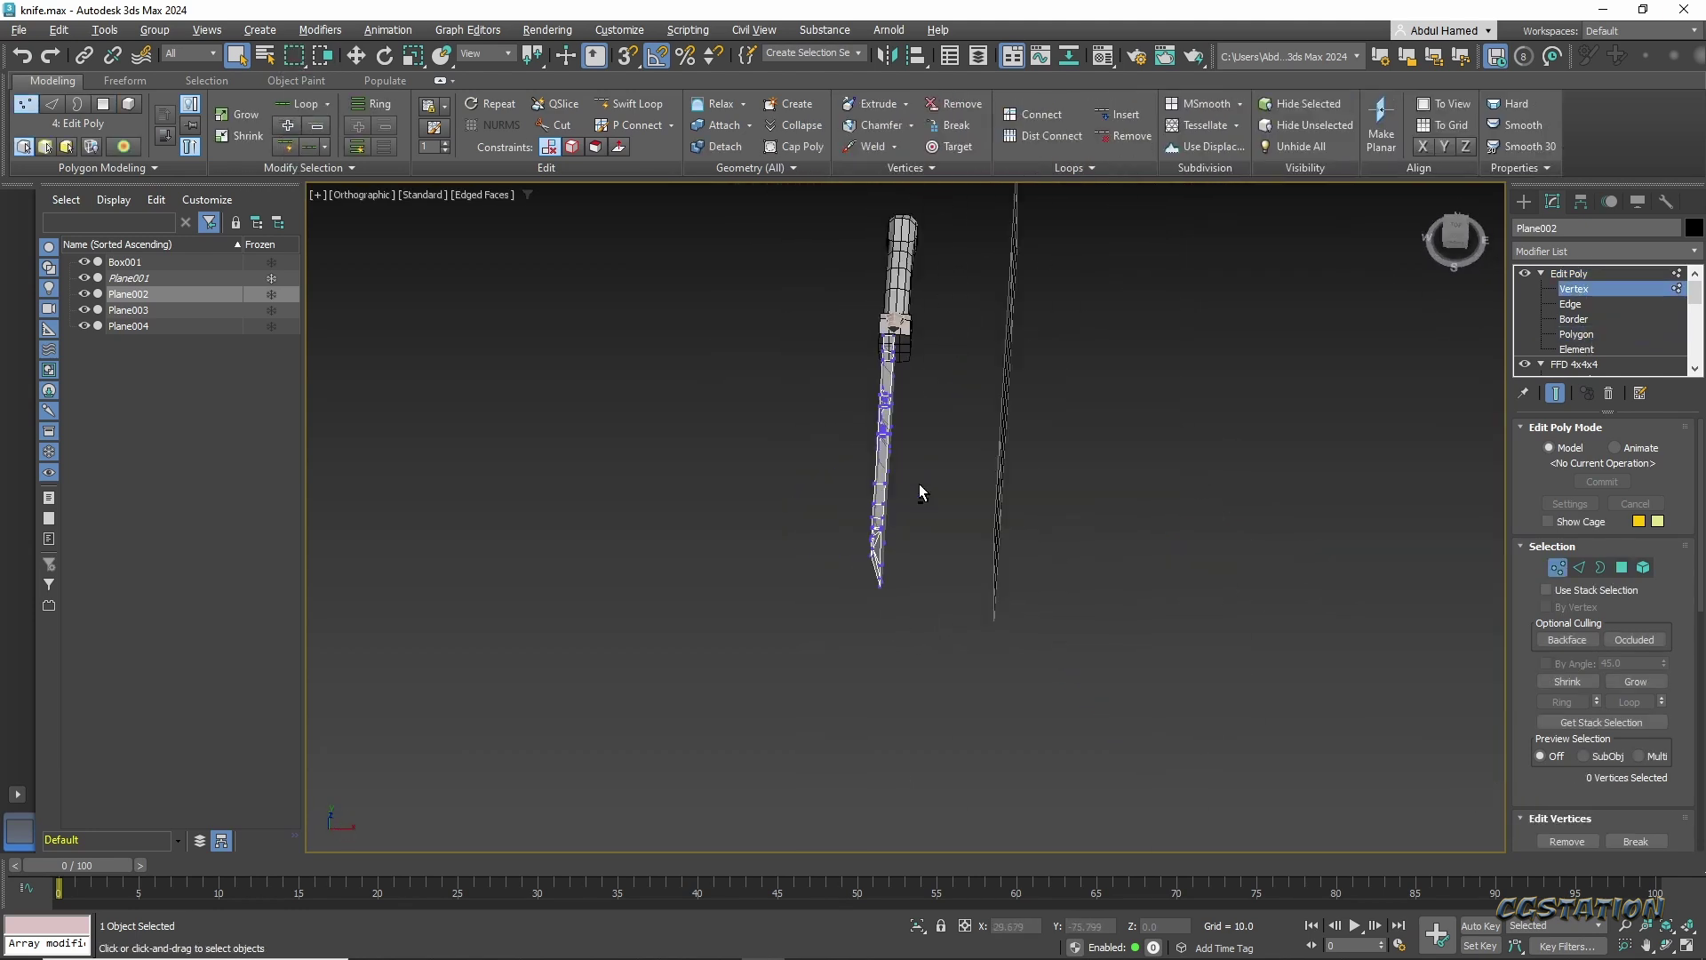
pyautogui.click(1570, 252)
pyautogui.write('sym')
pyautogui.press('Return')
# Add Unwrap UVW to Plane002 and apply a Planar projection to its faces.
pyautogui.click(1562, 528)
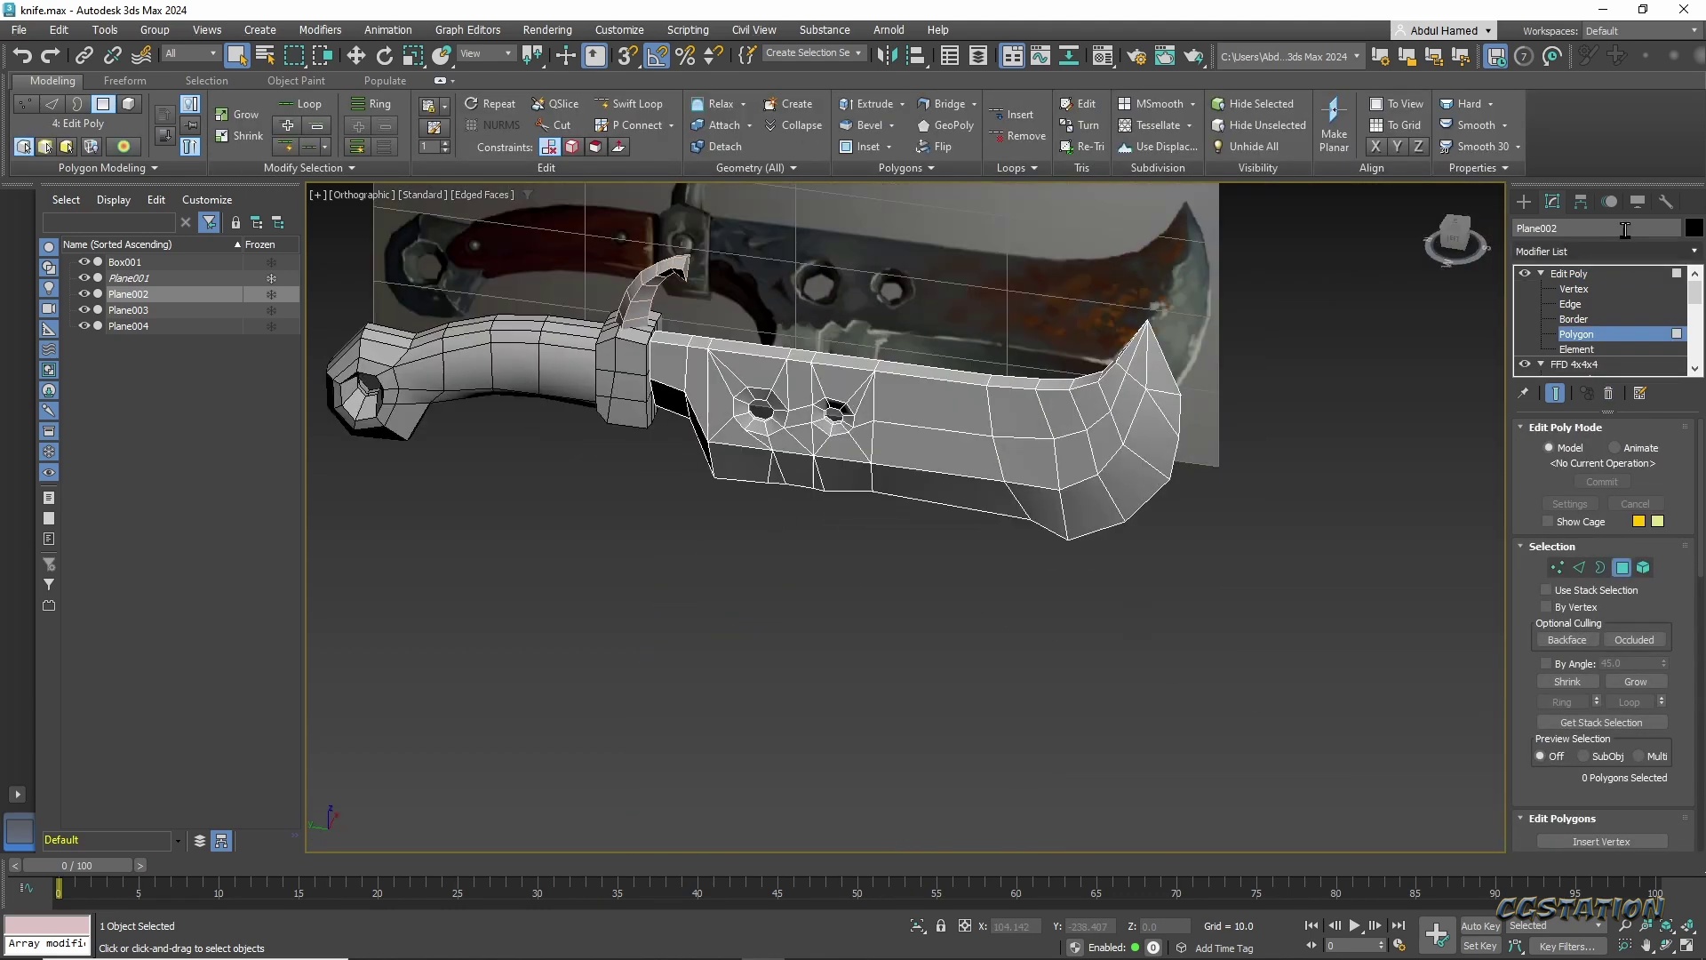
pyautogui.click(1580, 253)
pyautogui.write('unwrap')
pyautogui.press('Return')
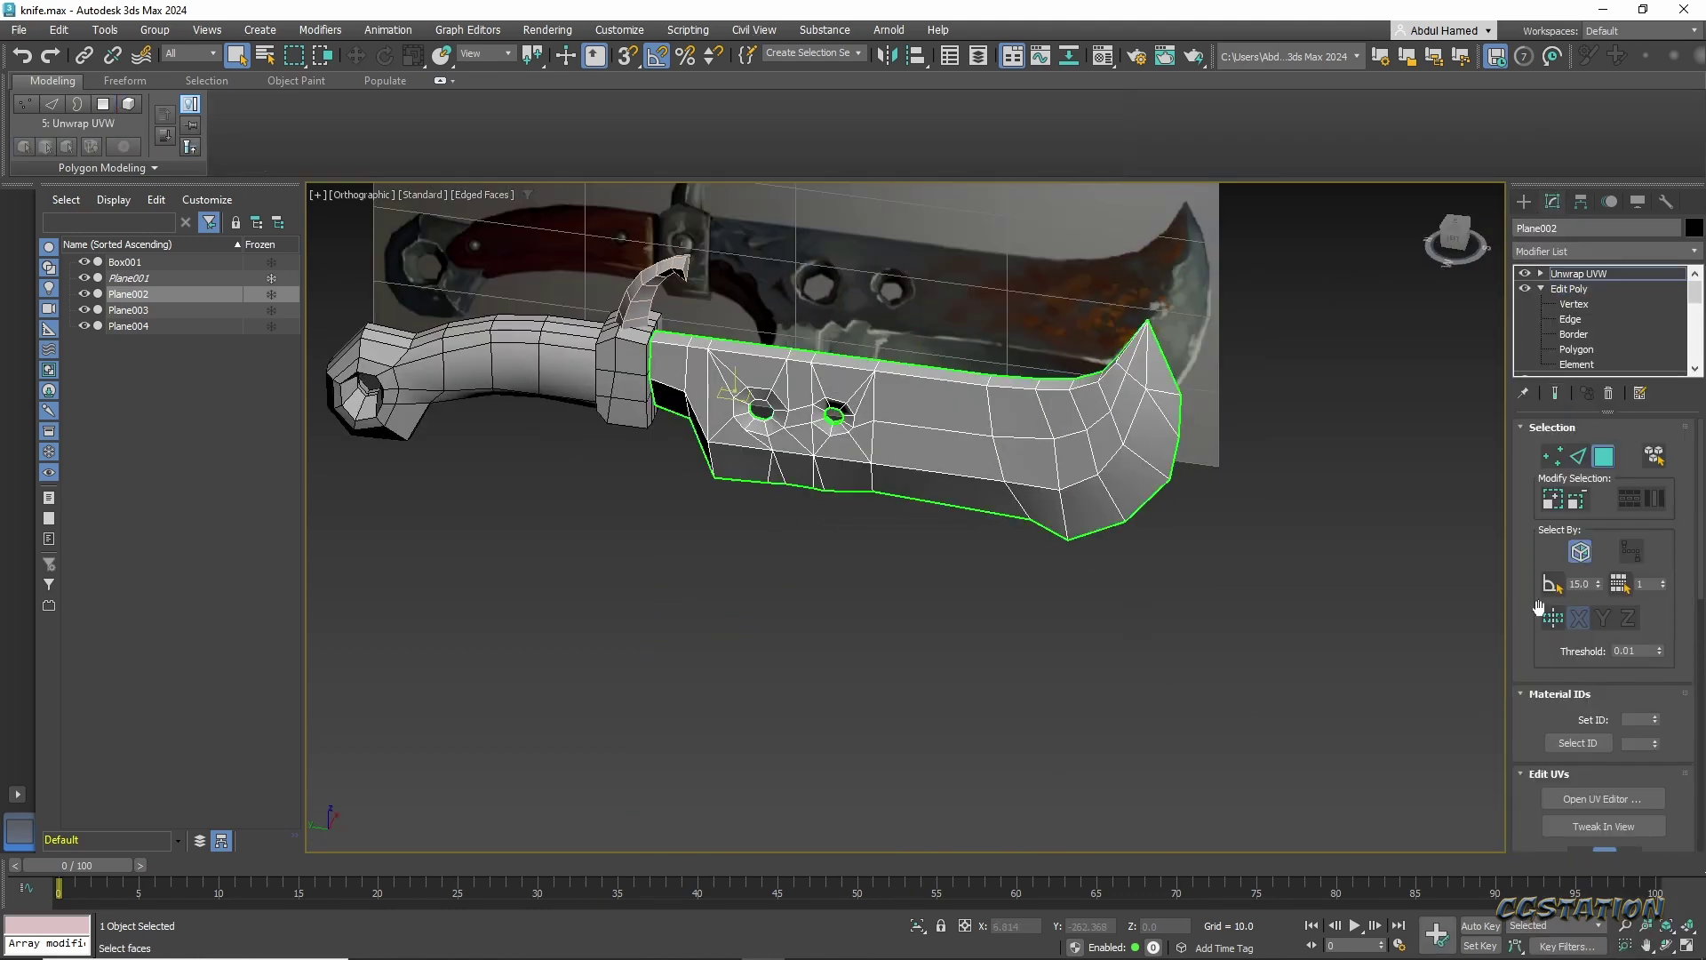
pyautogui.click(1569, 665)
pyautogui.click(1572, 711)
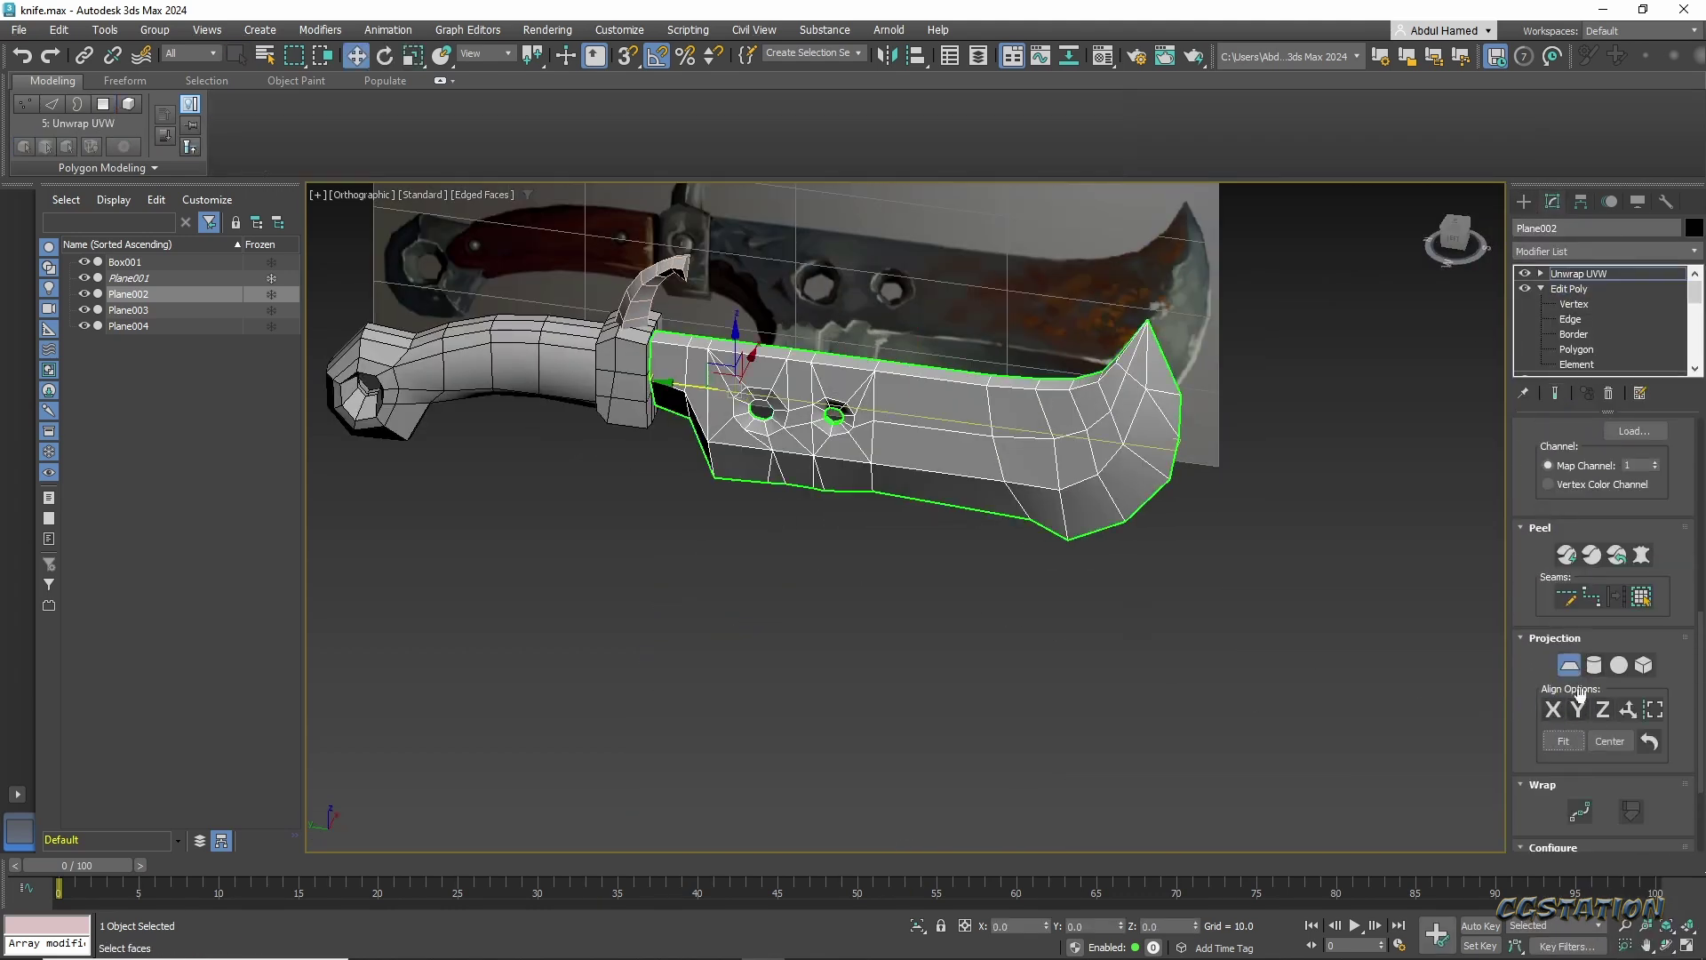
# Rotate the planar projection gizmo to align with the blade.
pyautogui.keyDown('alt'); pyautogui.moveTo(978, 533); pyautogui.dragTo(987, 674, button='middle'); pyautogui.keyUp('alt')
pyautogui.press('e')
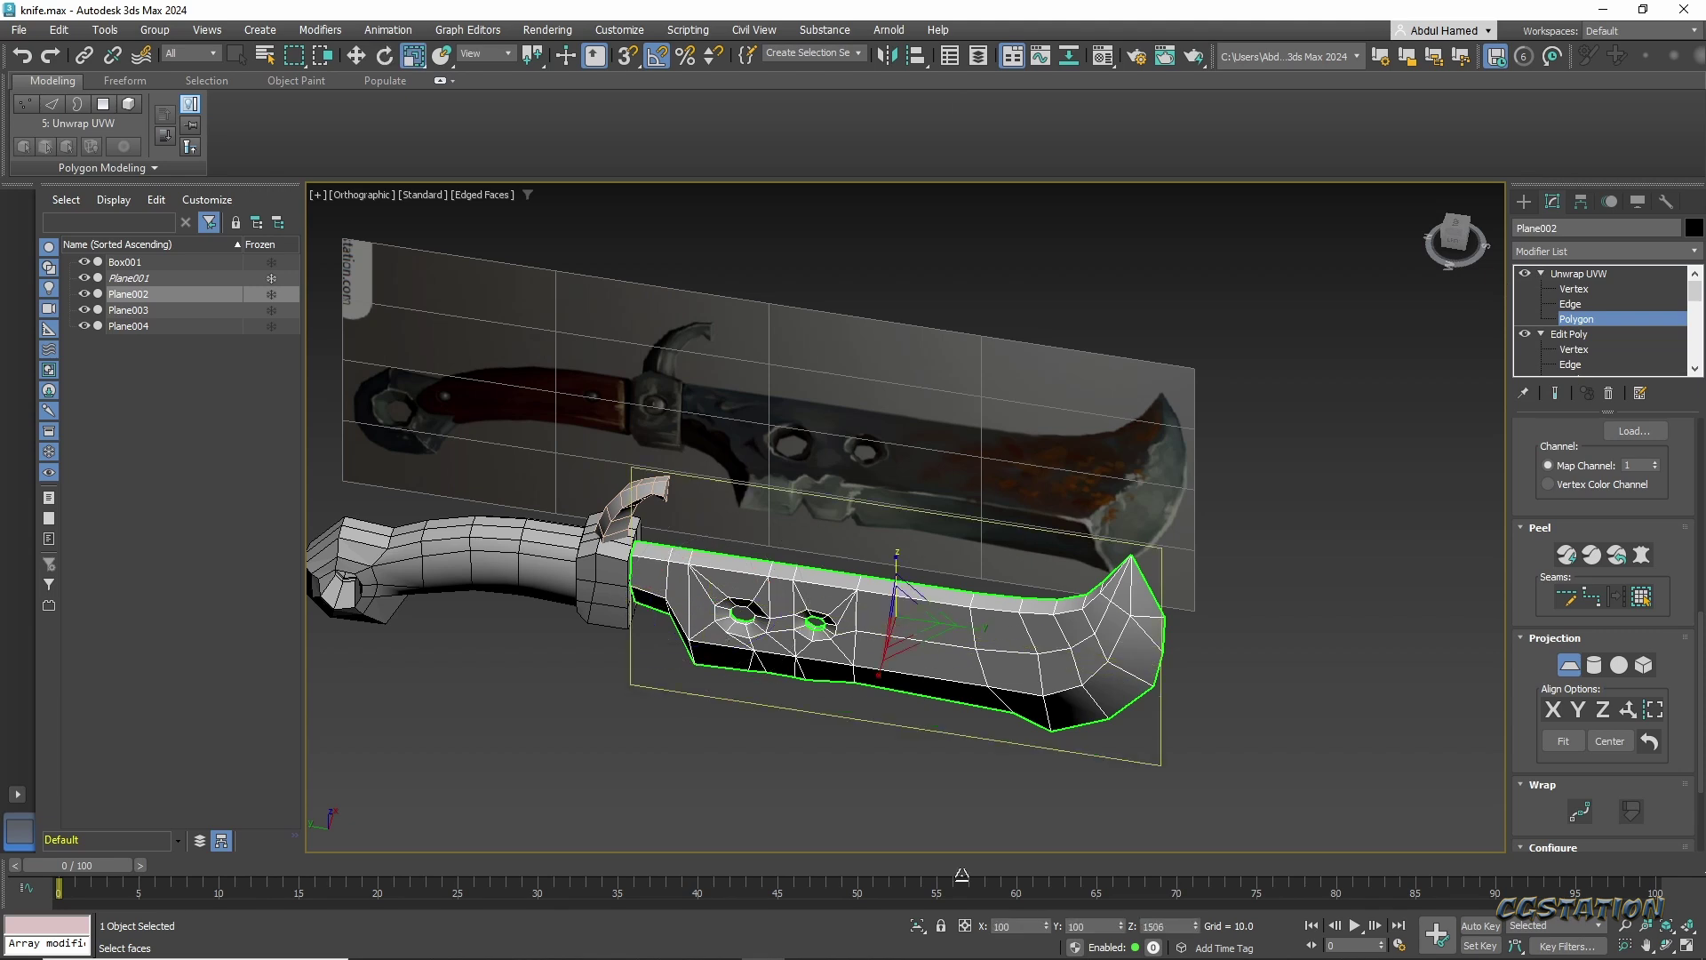
pyautogui.keyDown('alt'); pyautogui.moveTo(889, 533); pyautogui.dragTo(888, 622, button='middle'); pyautogui.keyUp('alt')
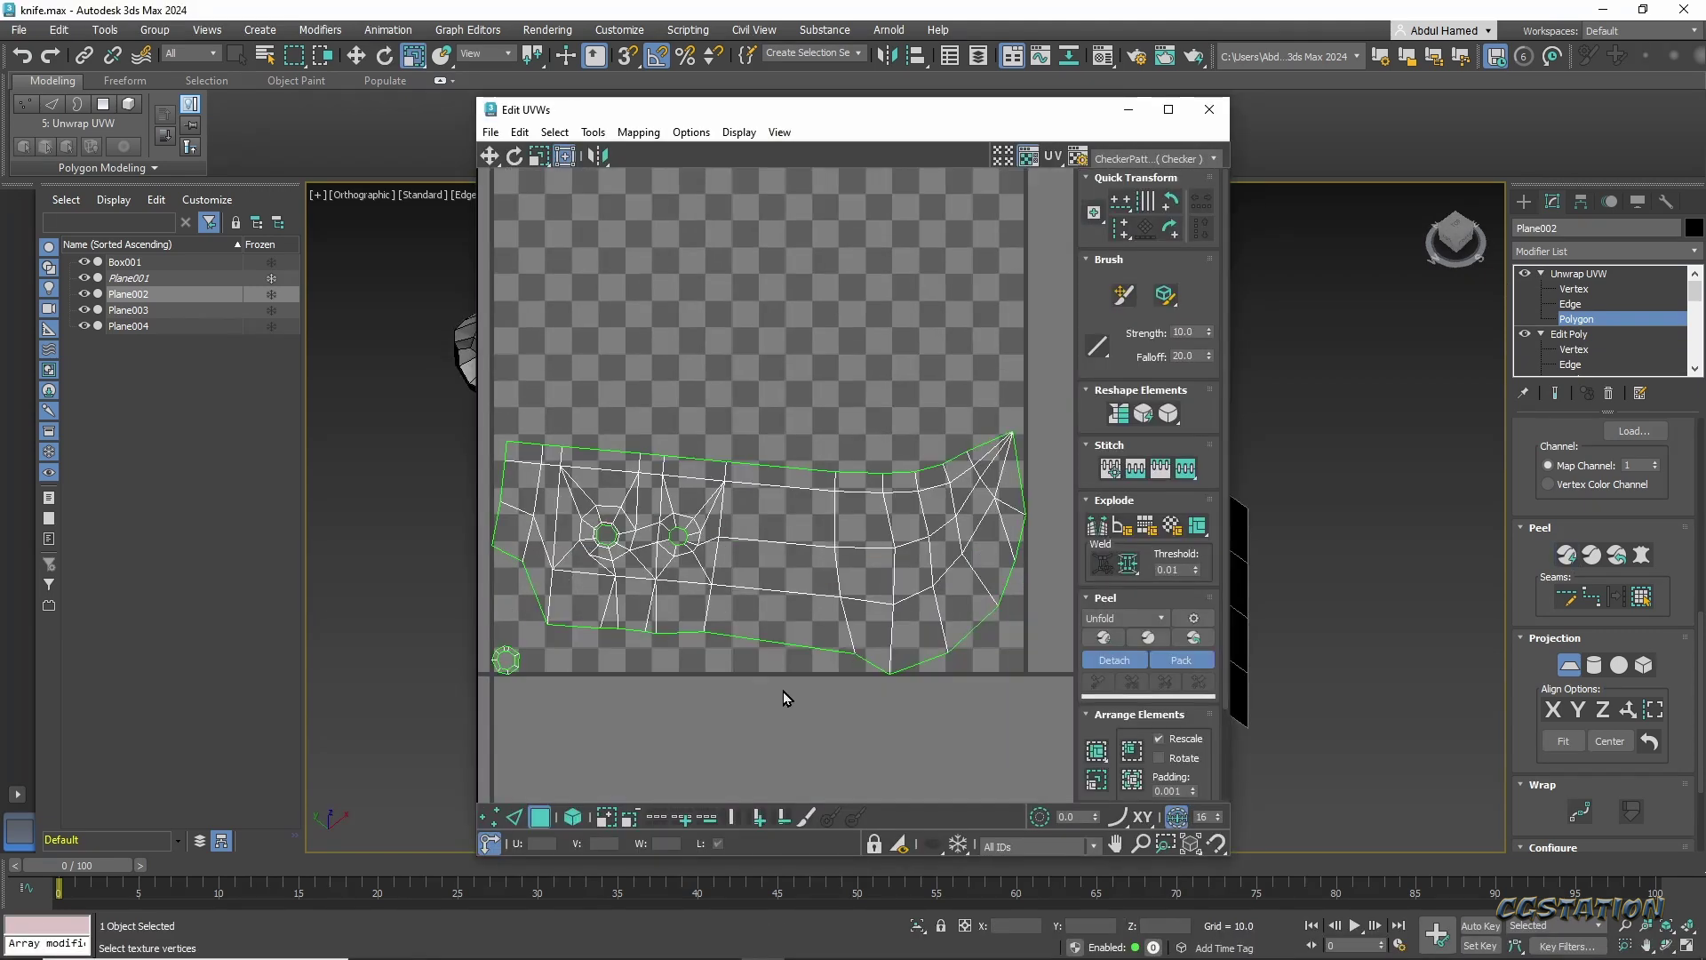
pyautogui.scroll(5, 782, 691)
# Target Weld the blade's UV edges around the holes in the UV editor.
pyautogui.press('2')
pyautogui.rightClick(753, 409)
pyautogui.click(729, 442)
pyautogui.scroll(-3, 755, 453)
pyautogui.scroll(8, 773, 457)
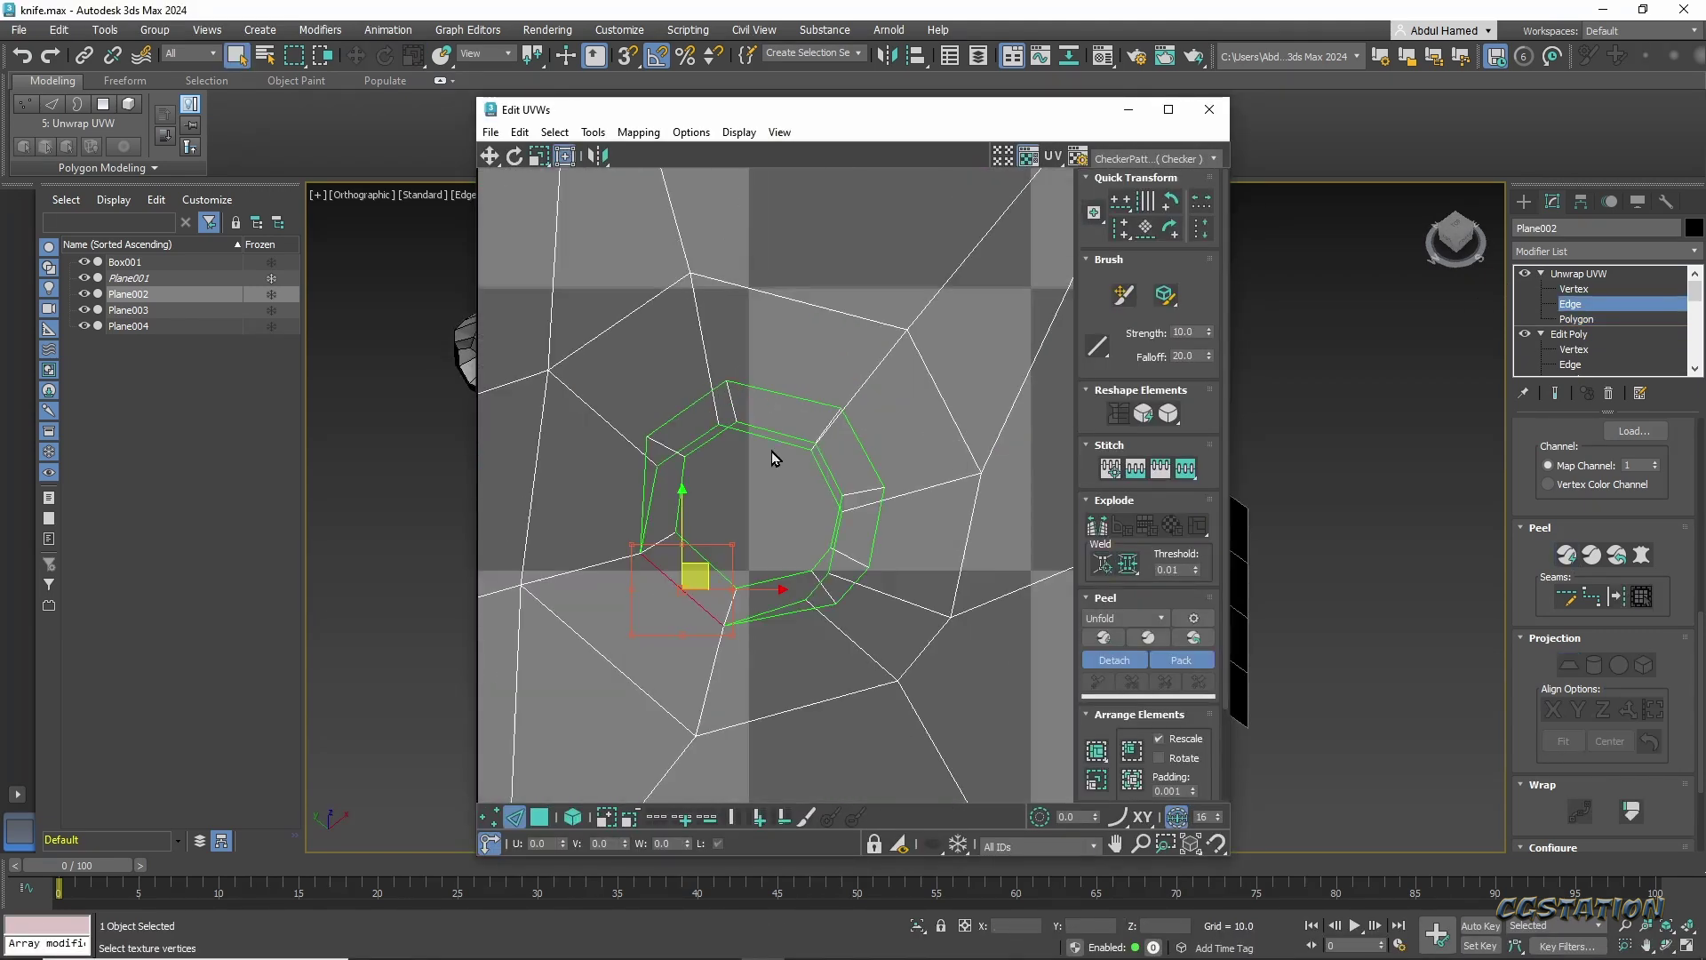
pyautogui.scroll(-5, 753, 691)
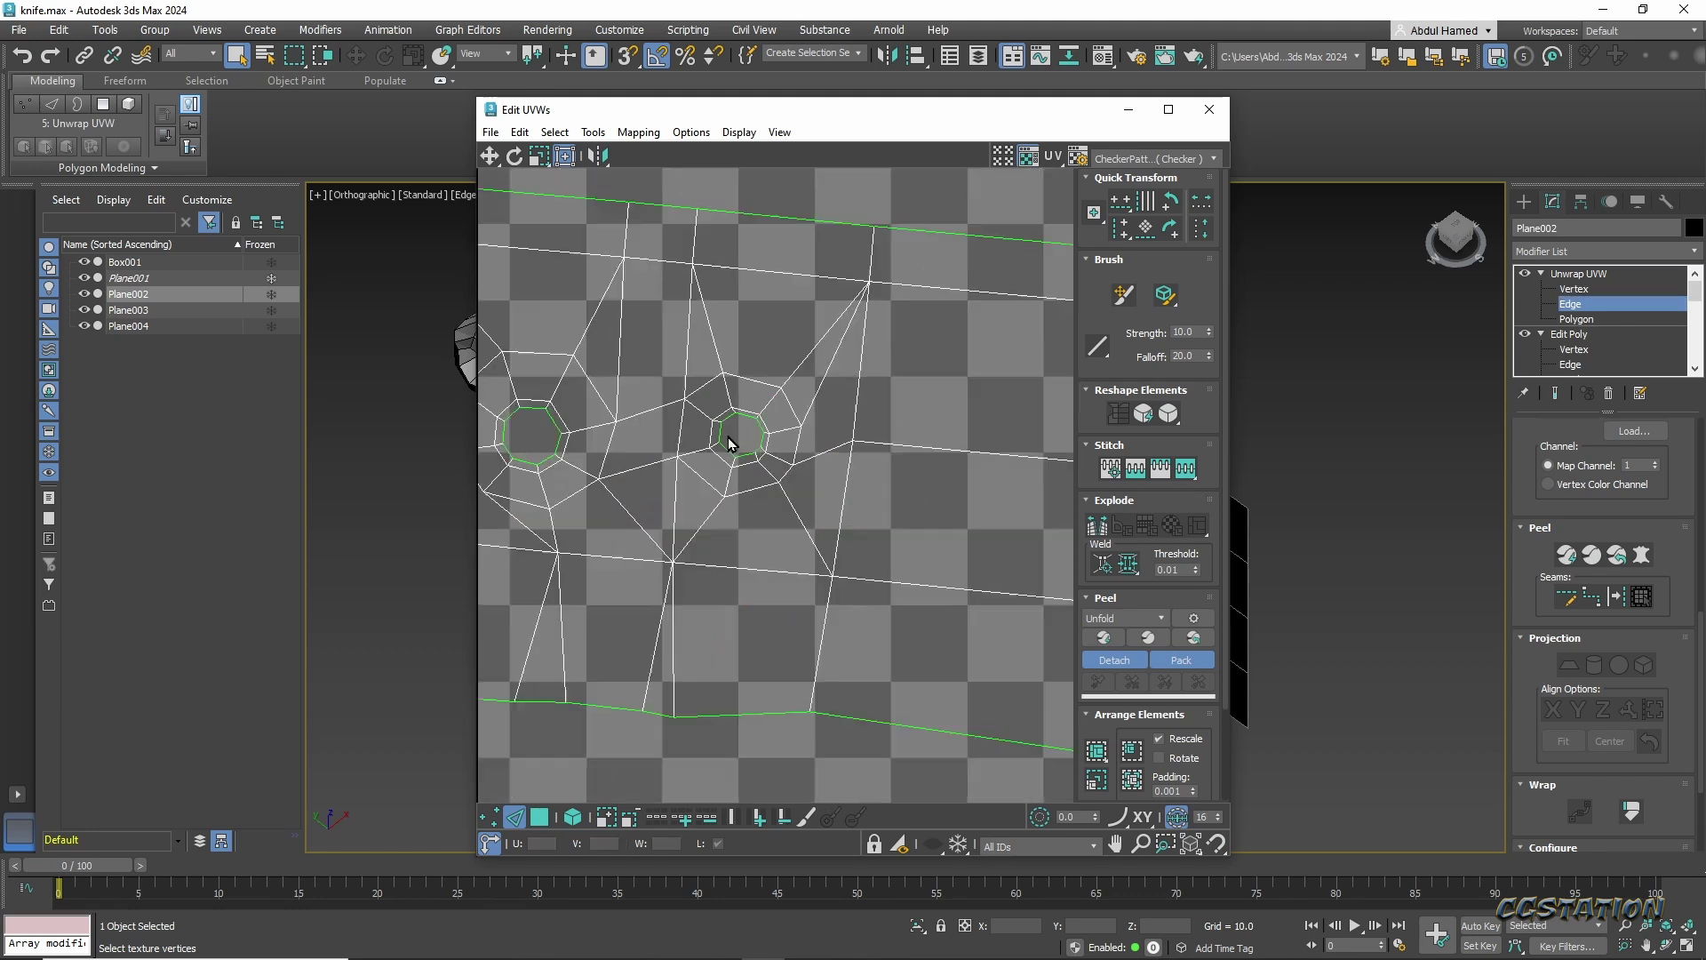
pyautogui.scroll(-2, 800, 658)
pyautogui.press('3')
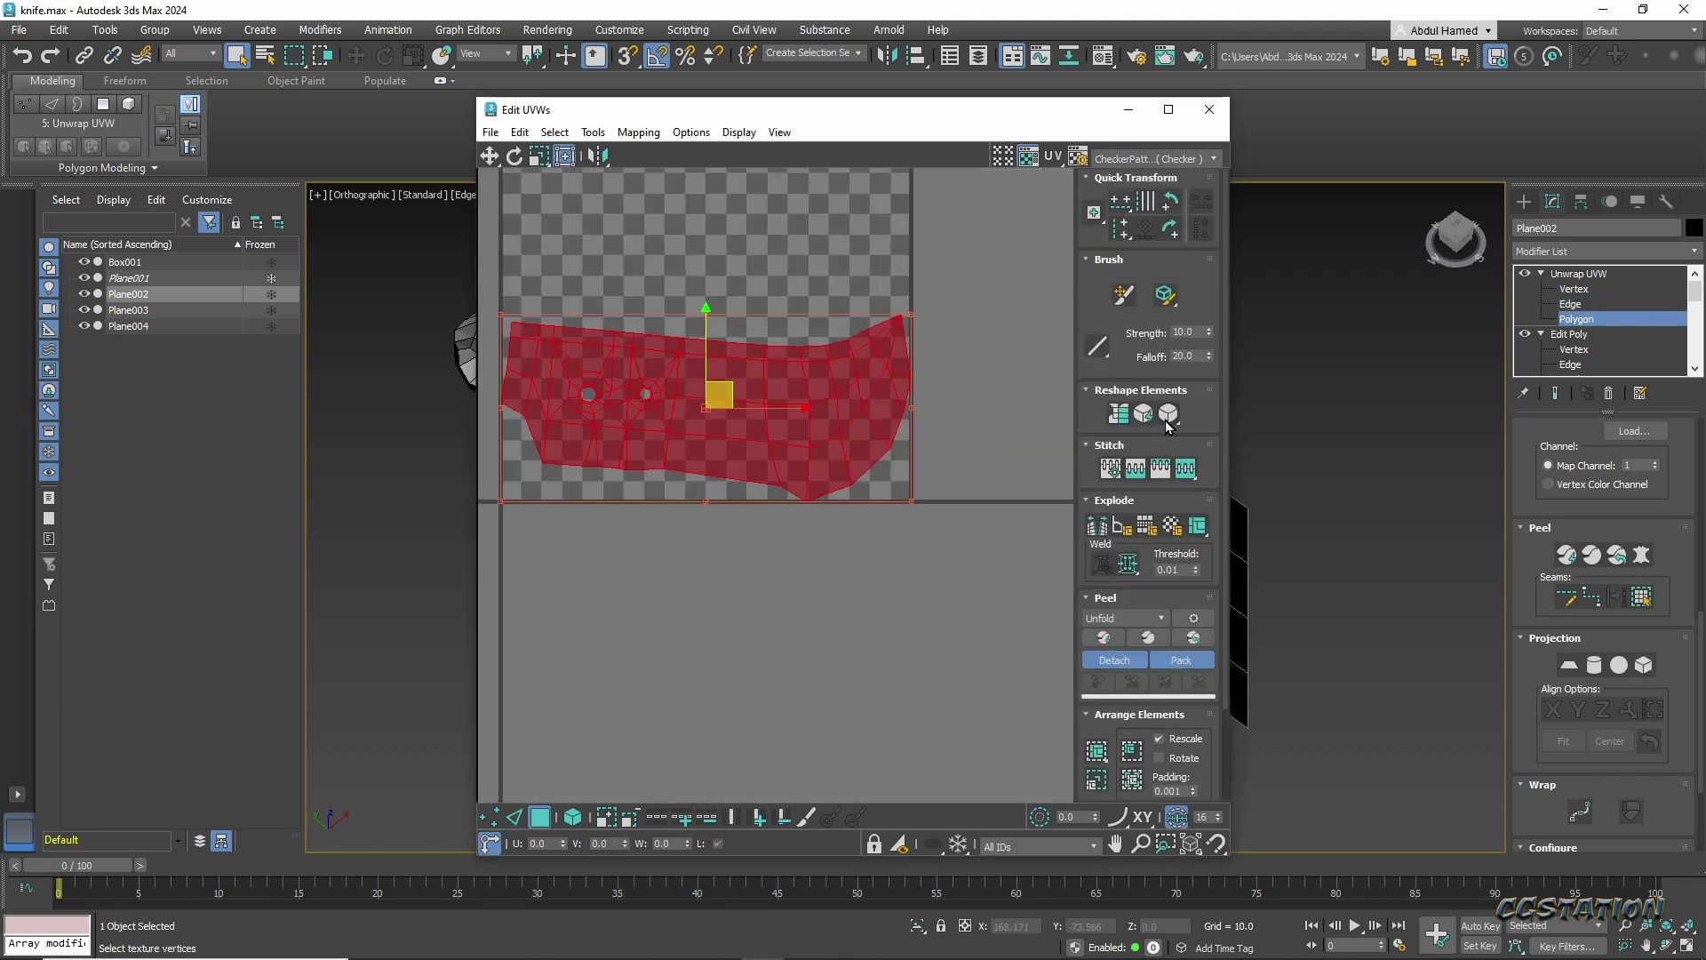
pyautogui.rightClick(1581, 463)
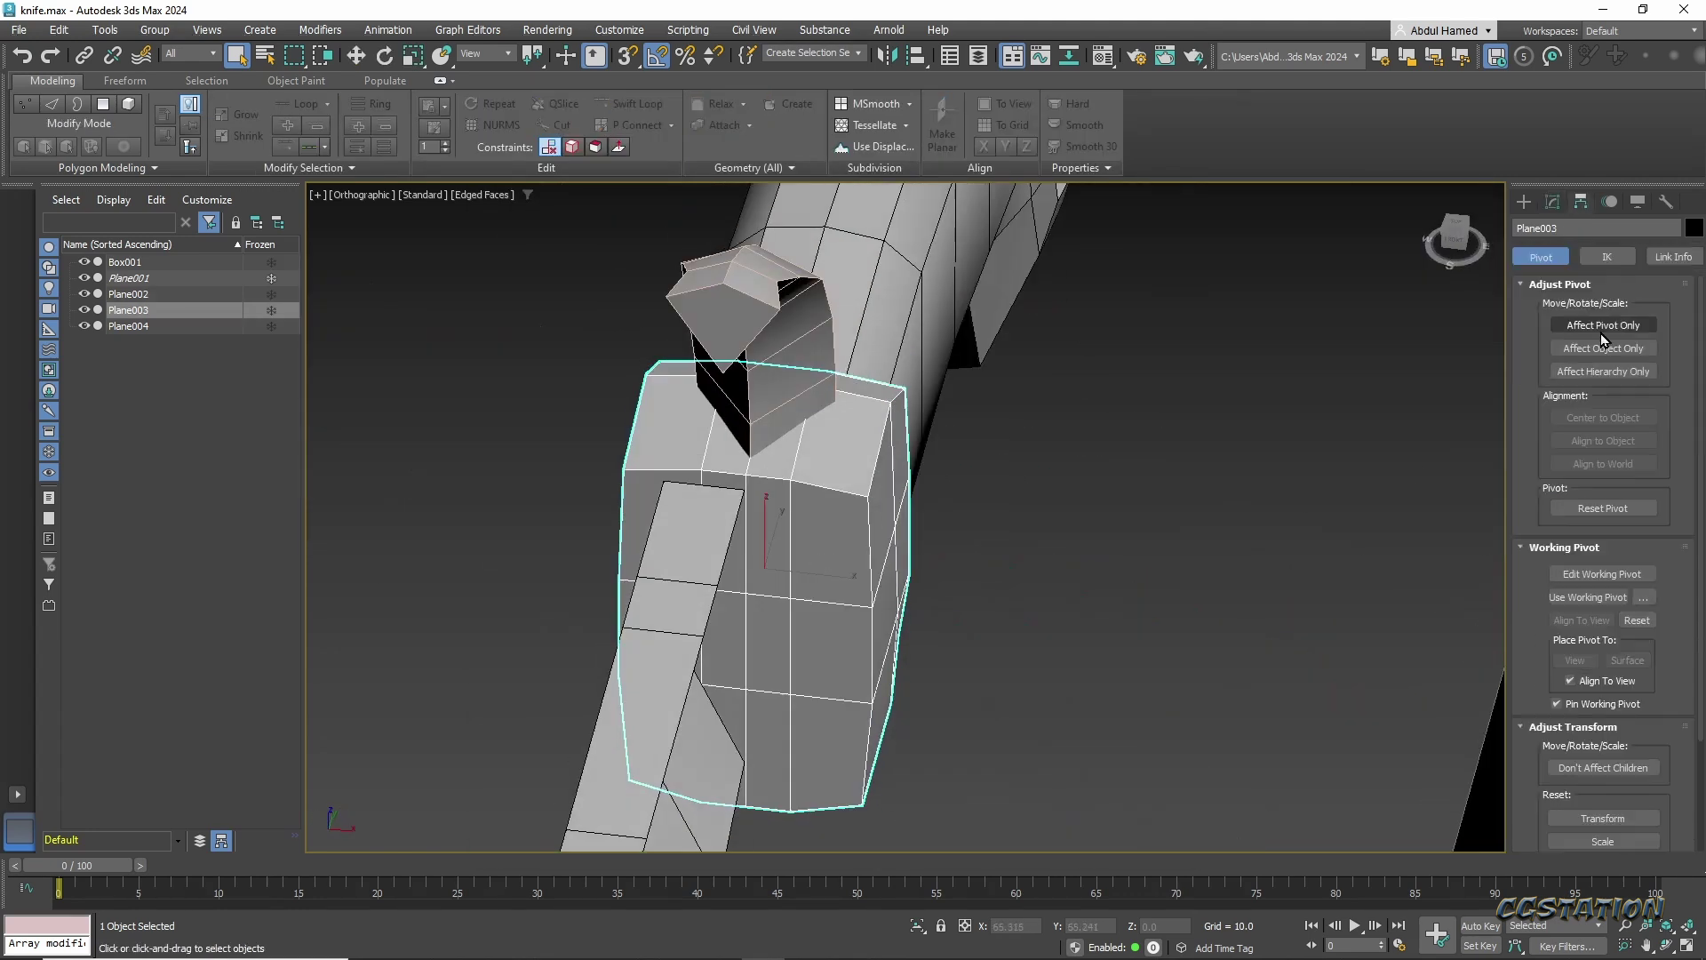
# Cut a new edge across the guard piece Plane003.
pyautogui.click(1553, 203)
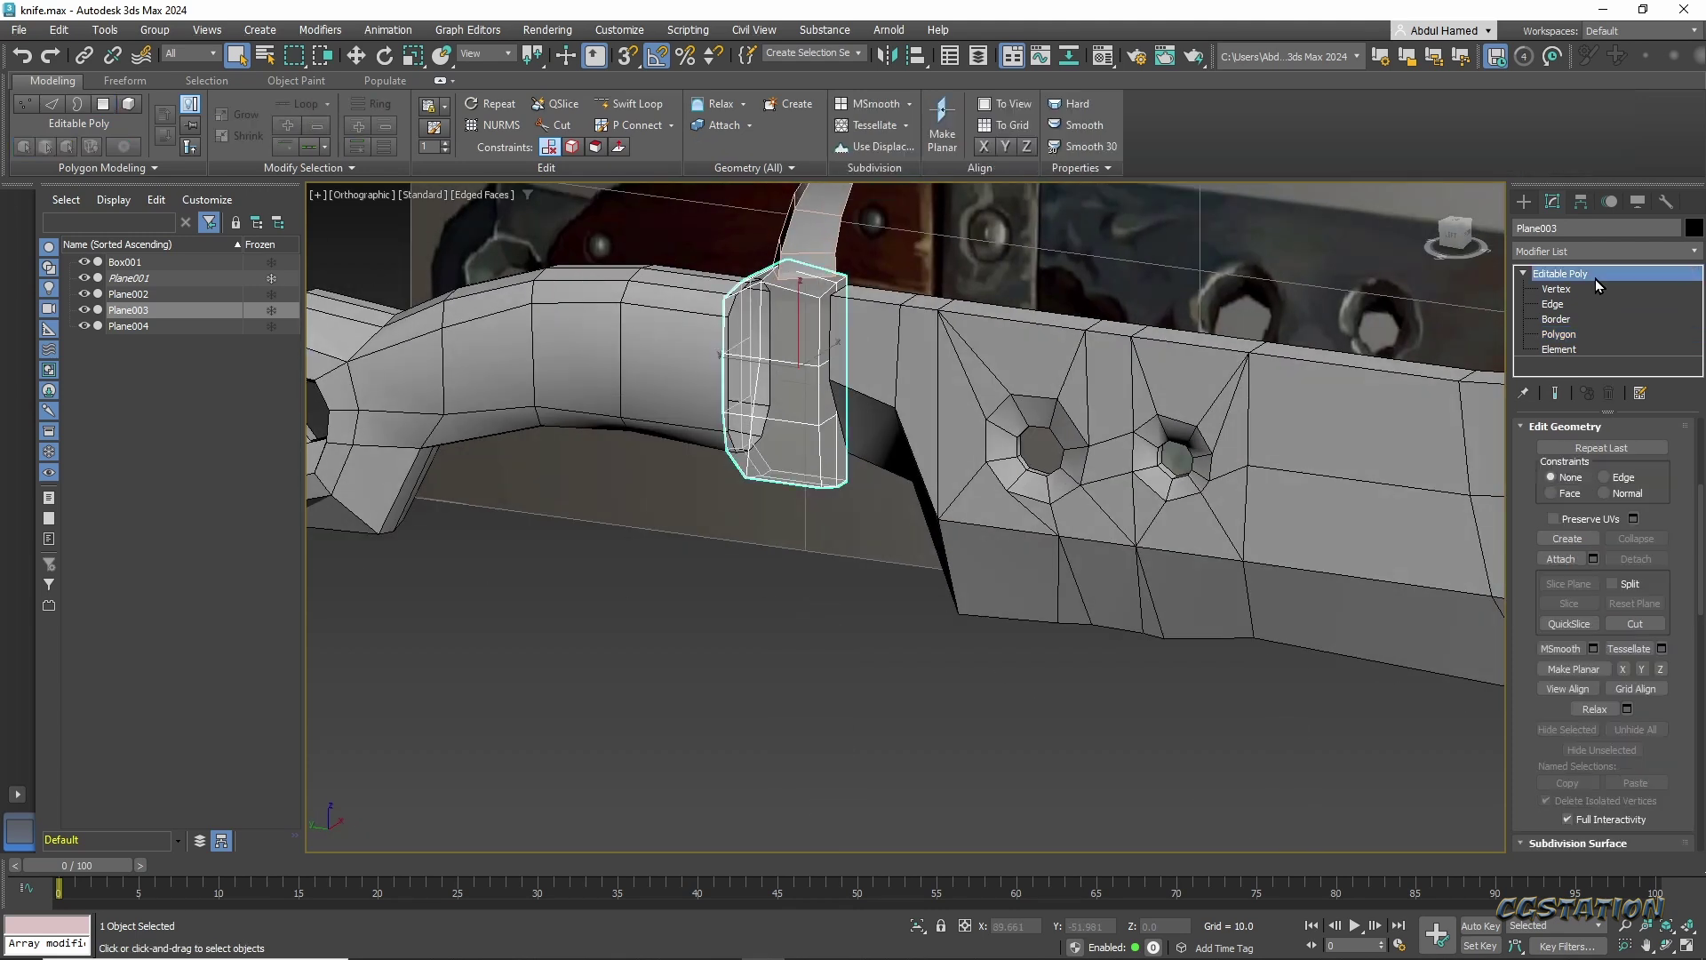
pyautogui.scroll(5, 789, 464)
pyautogui.press('2')
pyautogui.hotkey('alt', 'c')
pyautogui.click(758, 524)
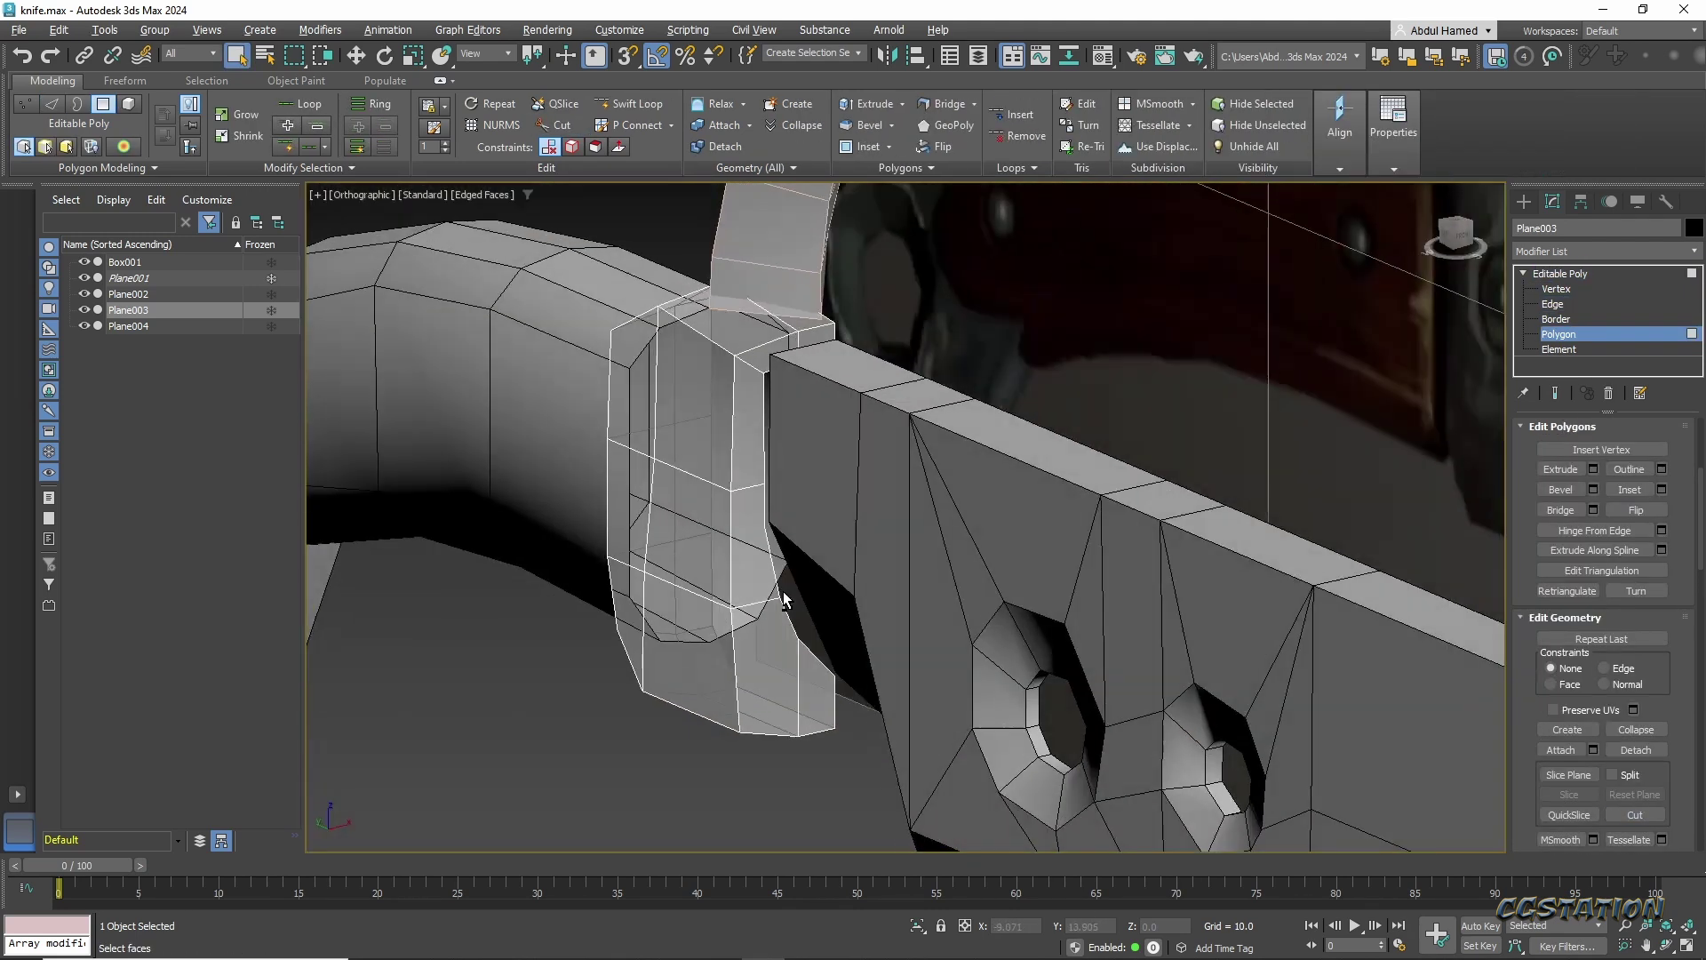
pyautogui.press('1')
pyautogui.keyDown('alt'); pyautogui.moveTo(784, 598); pyautogui.dragTo(810, 619, button='middle'); pyautogui.keyUp('alt')
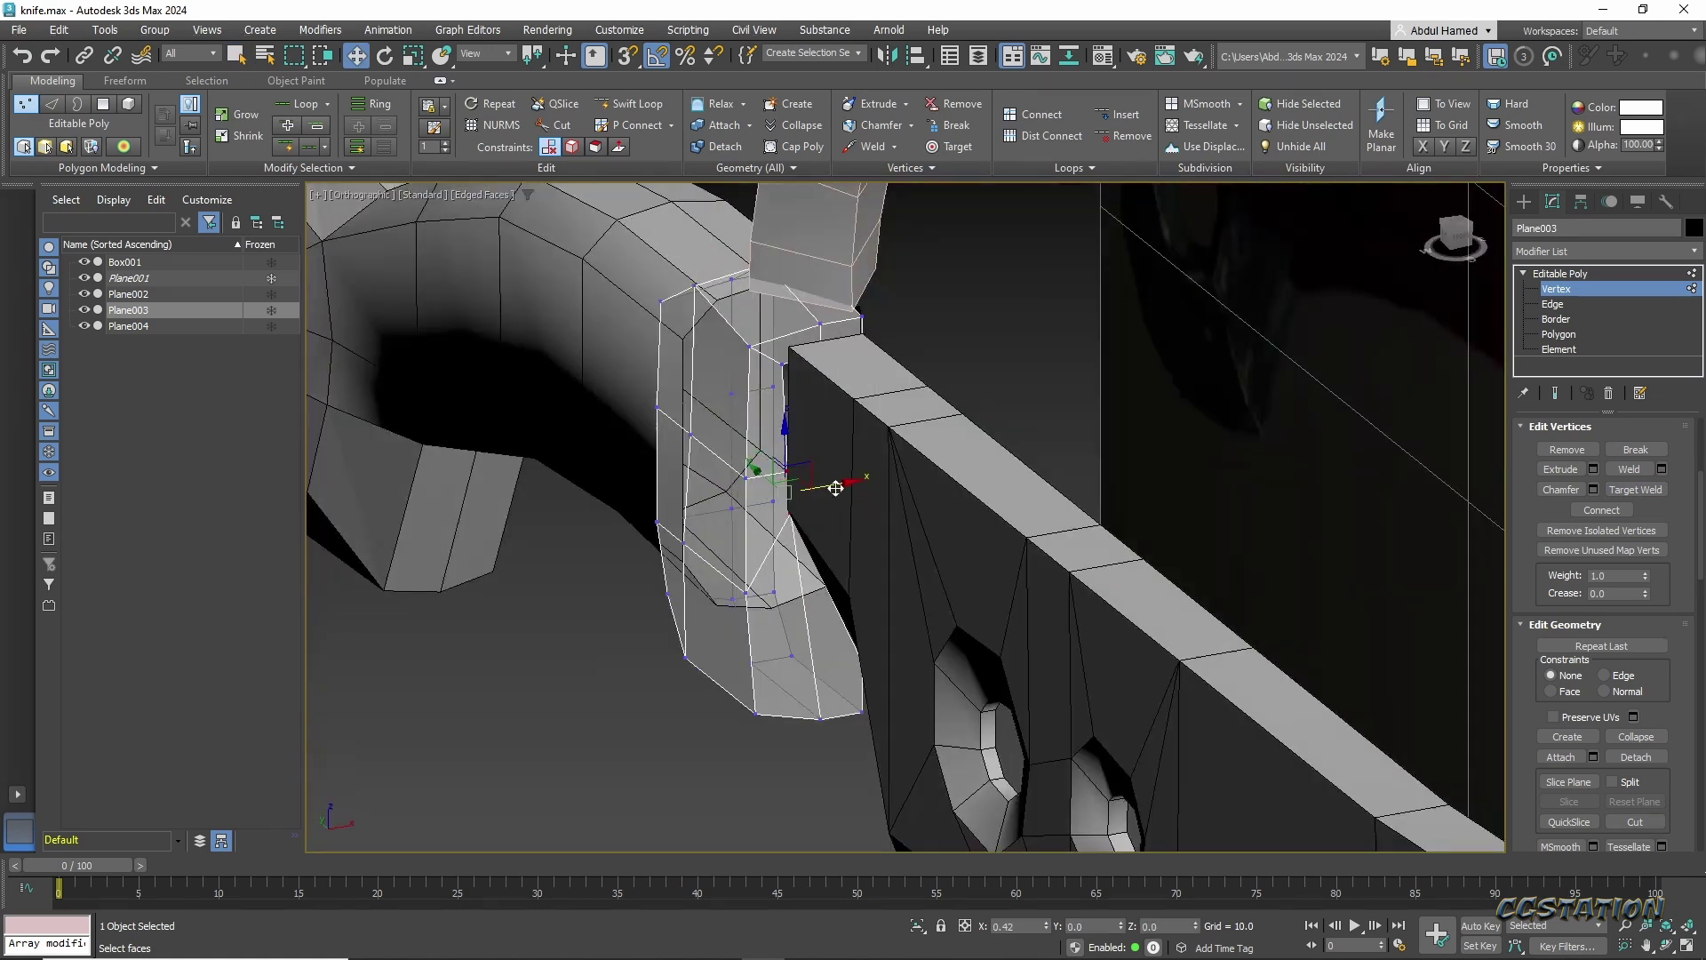
pyautogui.keyDown('alt'); pyautogui.moveTo(819, 519); pyautogui.dragTo(809, 496, button='middle'); pyautogui.keyUp('alt')
pyautogui.press('1')
# Add Unwrap UVW to the guard, show the checker pattern and relax its island.
pyautogui.hotkey('ctrl', 'a')
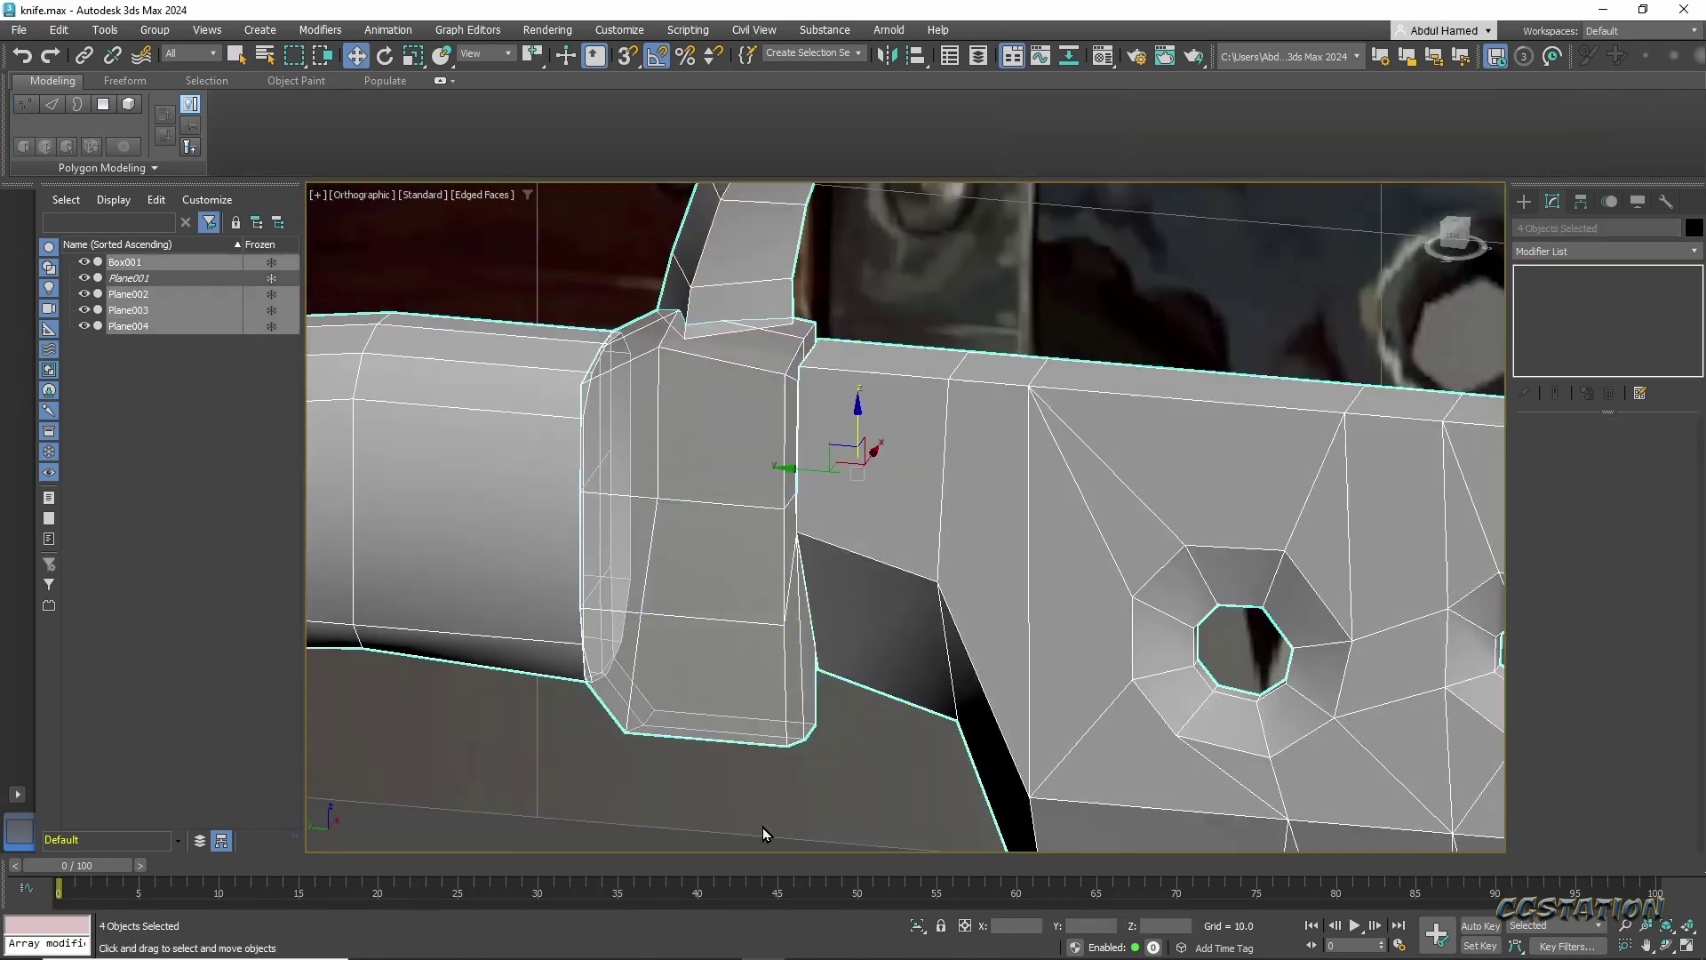
pyautogui.click(693, 534)
pyautogui.click(1518, 307)
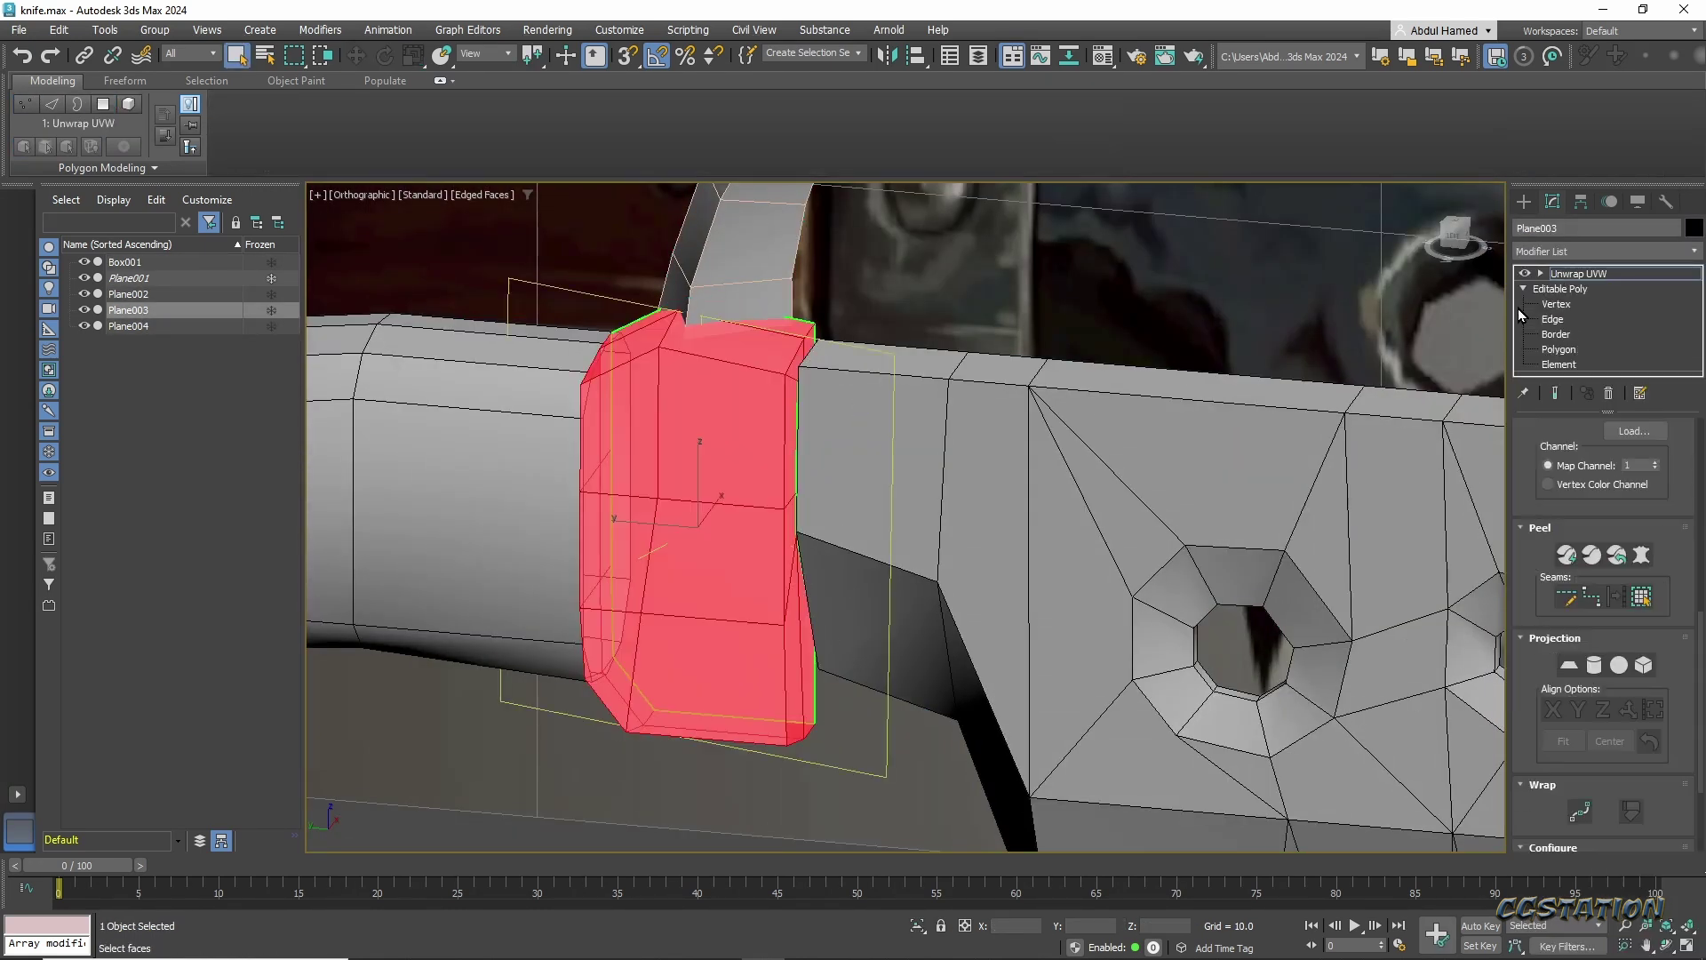
pyautogui.click(1591, 554)
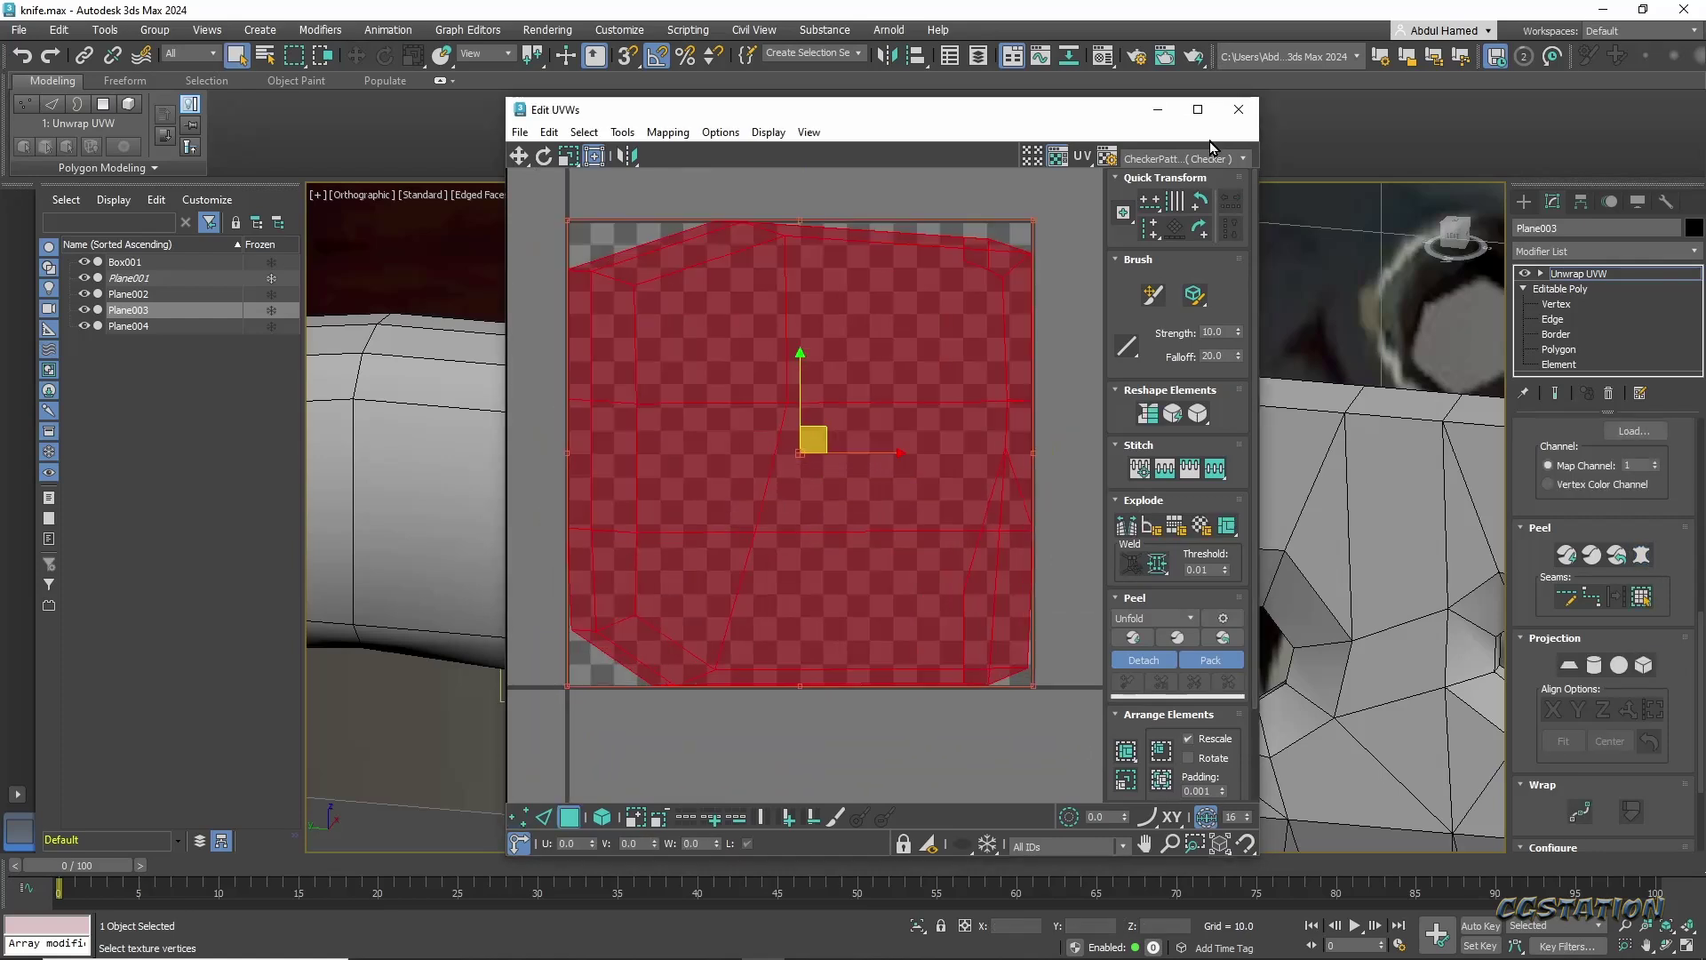
pyautogui.click(1242, 158)
pyautogui.moveTo(800, 109); pyautogui.dragTo(1137, 77)
pyautogui.click(1534, 382)
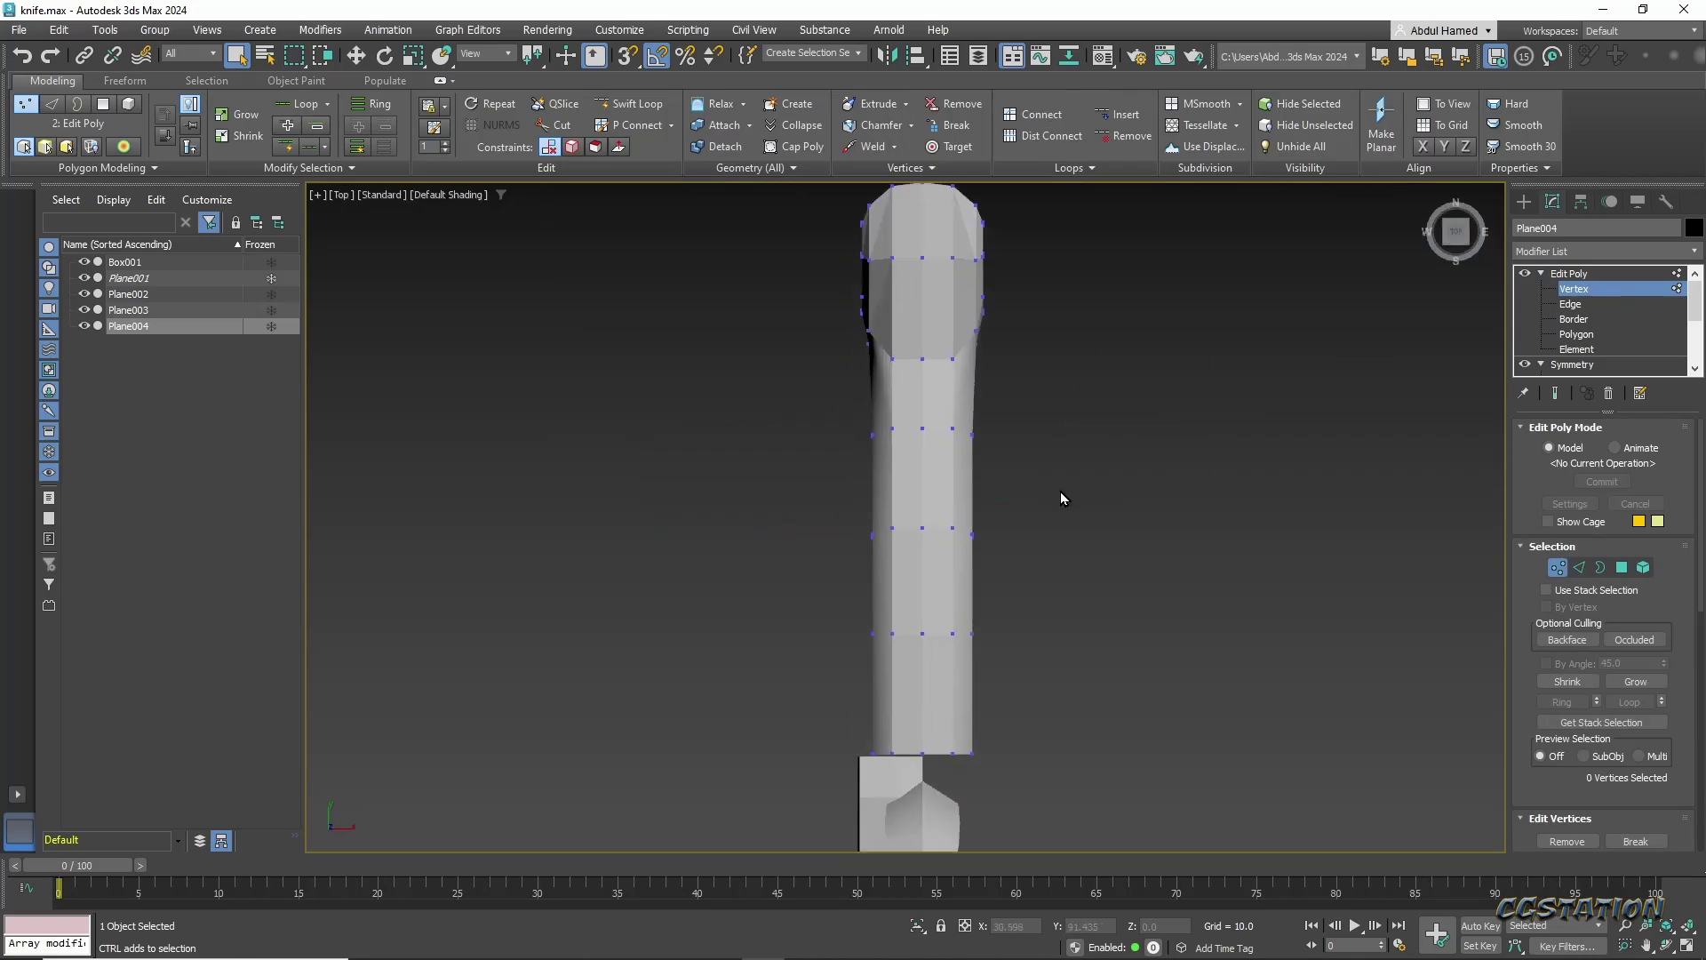
# Select the handle Plane004 and clear the ring-hole face selection.
pyautogui.scroll(-2, 1059, 492)
pyautogui.moveTo(1078, 215); pyautogui.dragTo(976, 796)
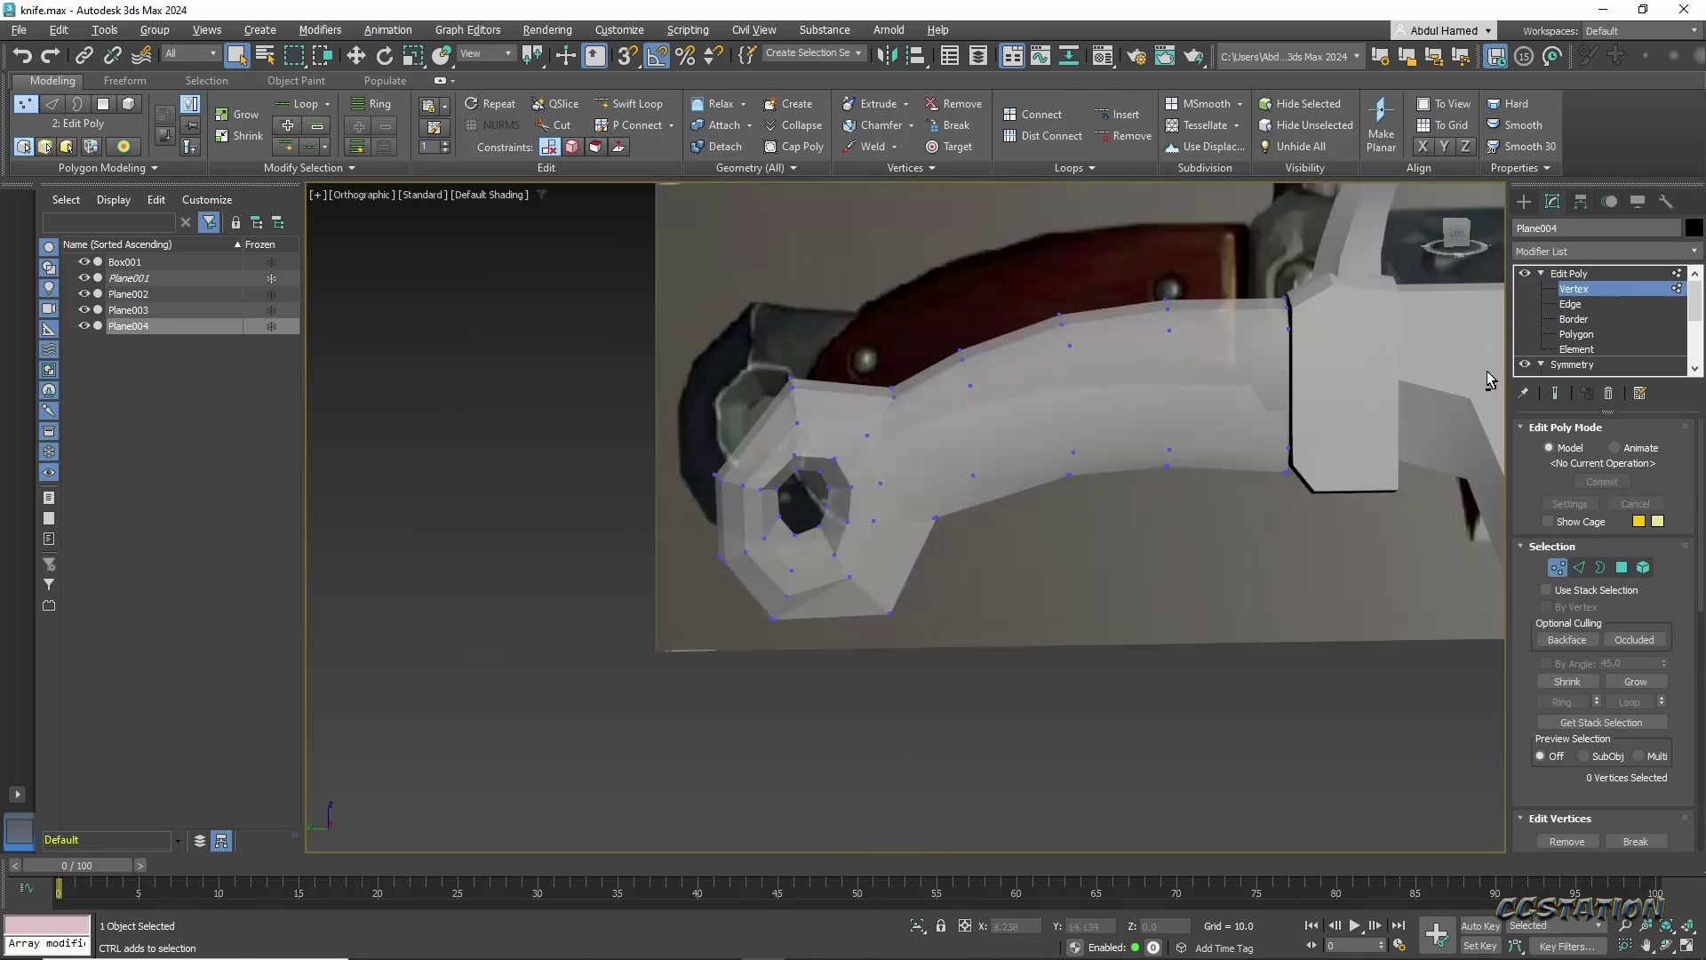
pyautogui.scroll(-10, 1668, 720)
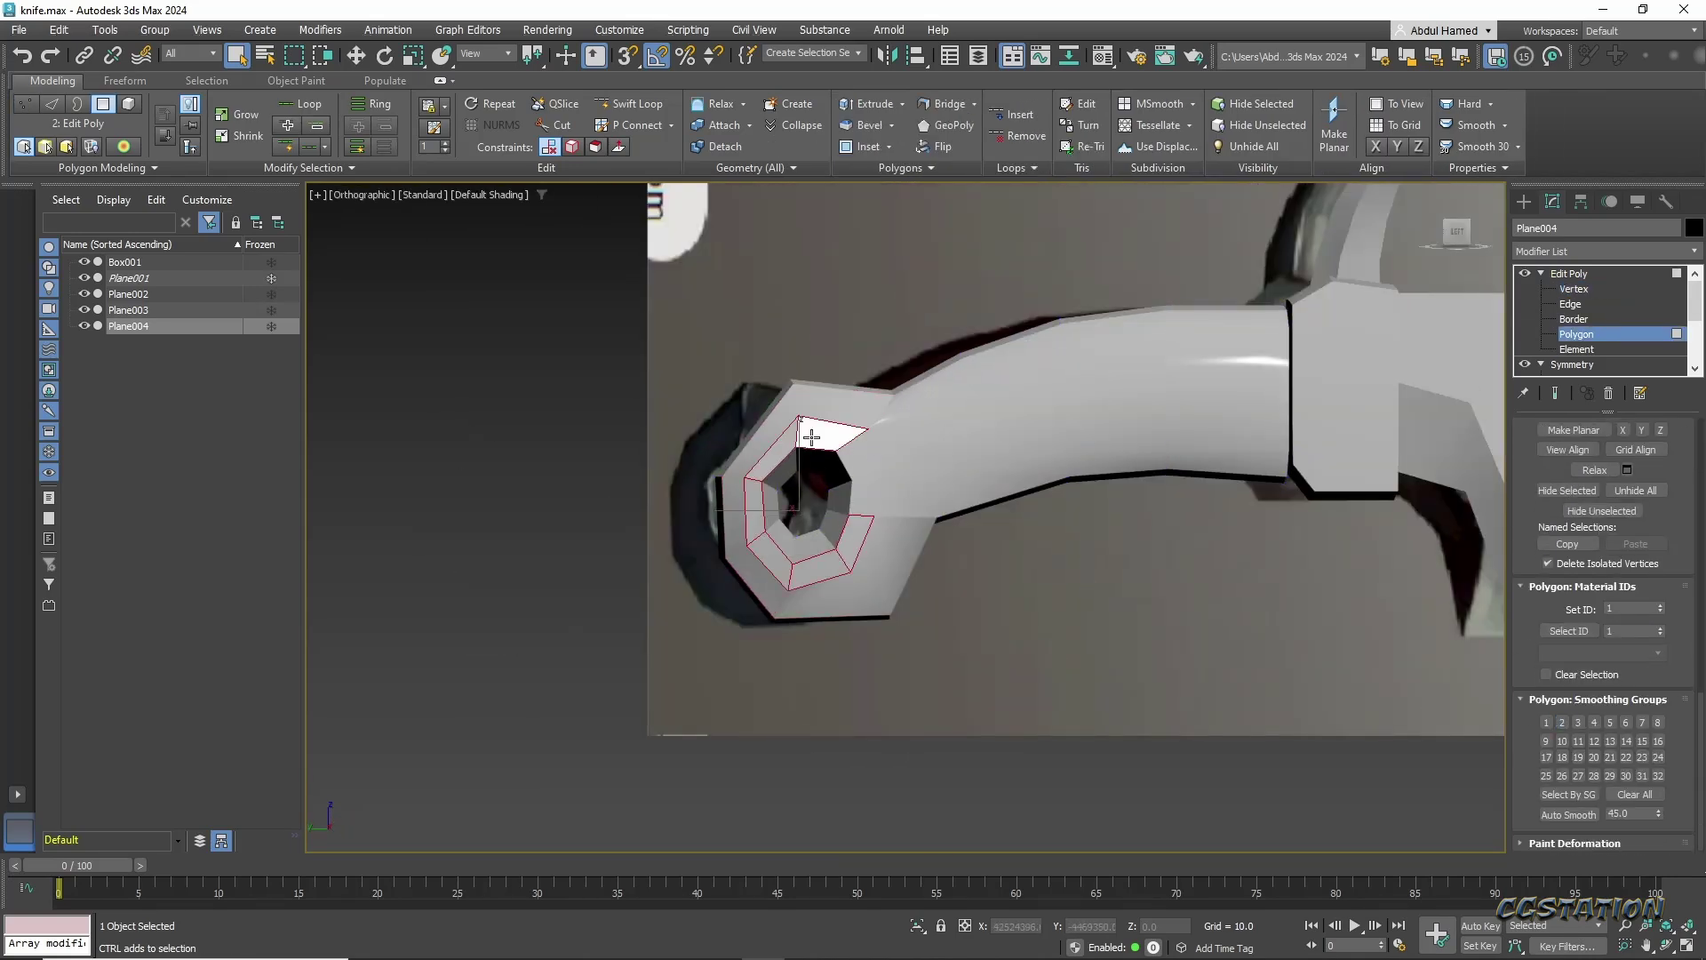
pyautogui.click(764, 509)
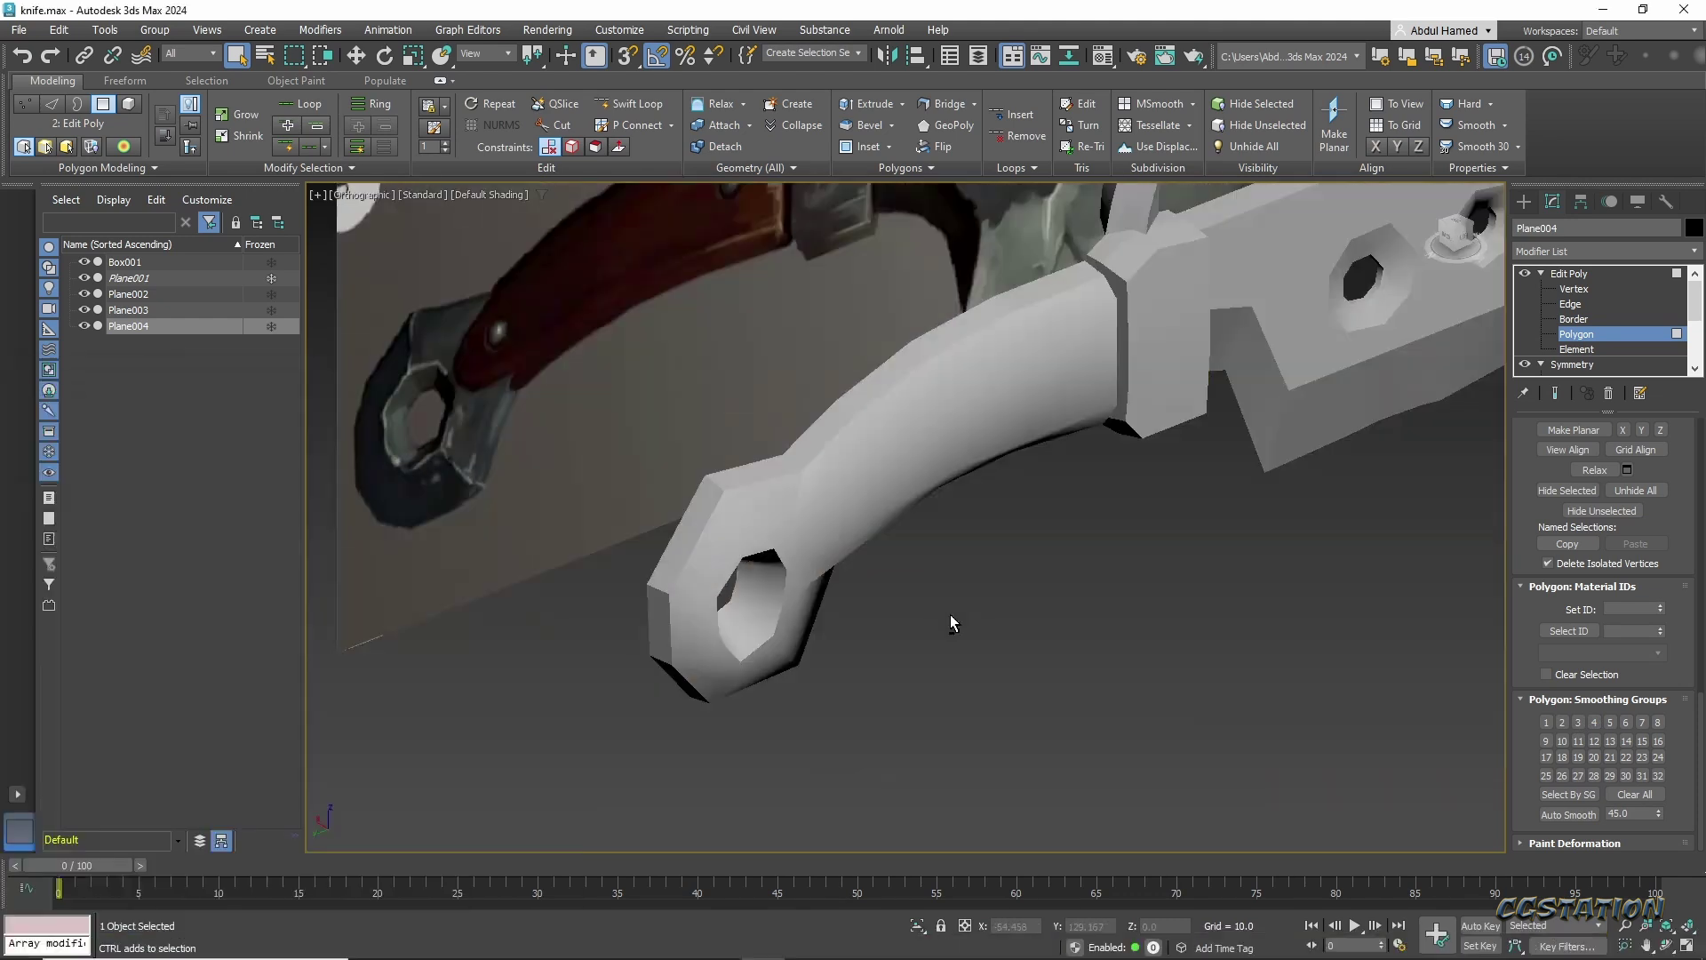
pyautogui.moveTo(764, 509)
pyautogui.keyDown('alt'); pyautogui.mouseDown(button='middle')
pyautogui.moveTo(1052, 553)
pyautogui.moveTo(1009, 518)
pyautogui.mouseUp(button='middle'); pyautogui.keyUp('alt')
# Add Unwrap UVW to the handle and break the ring's seam edges.
pyautogui.click(1618, 252)
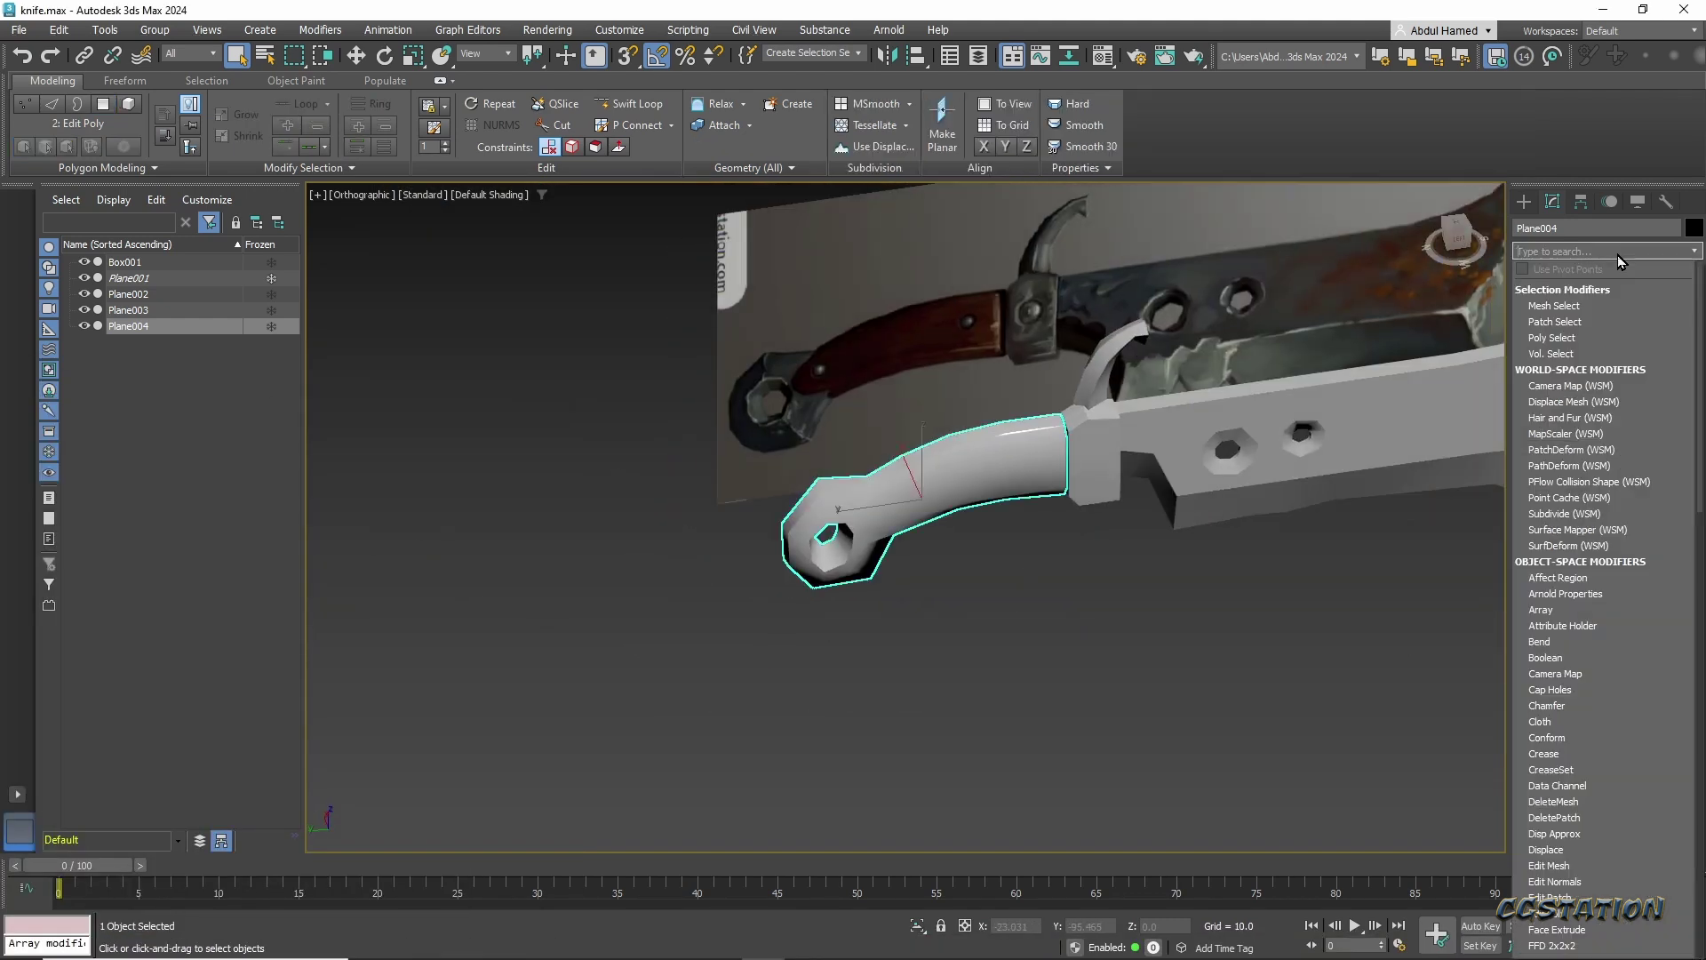
pyautogui.press('u')
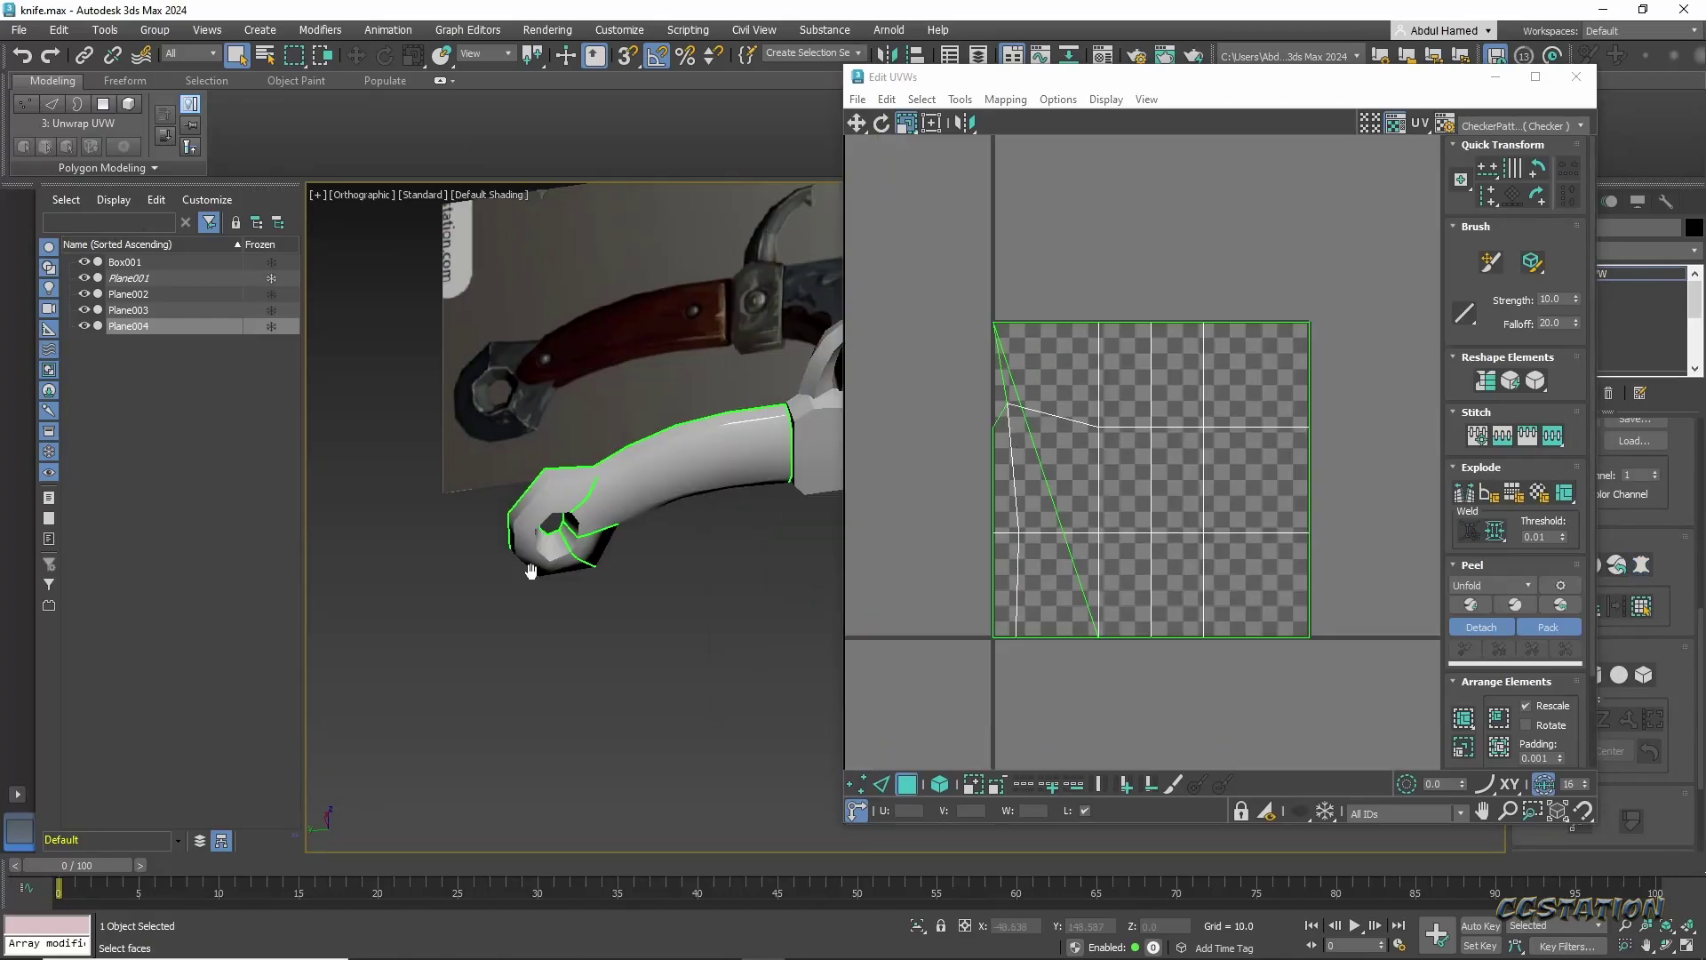
pyautogui.click(1535, 380)
pyautogui.scroll(5, 476, 506)
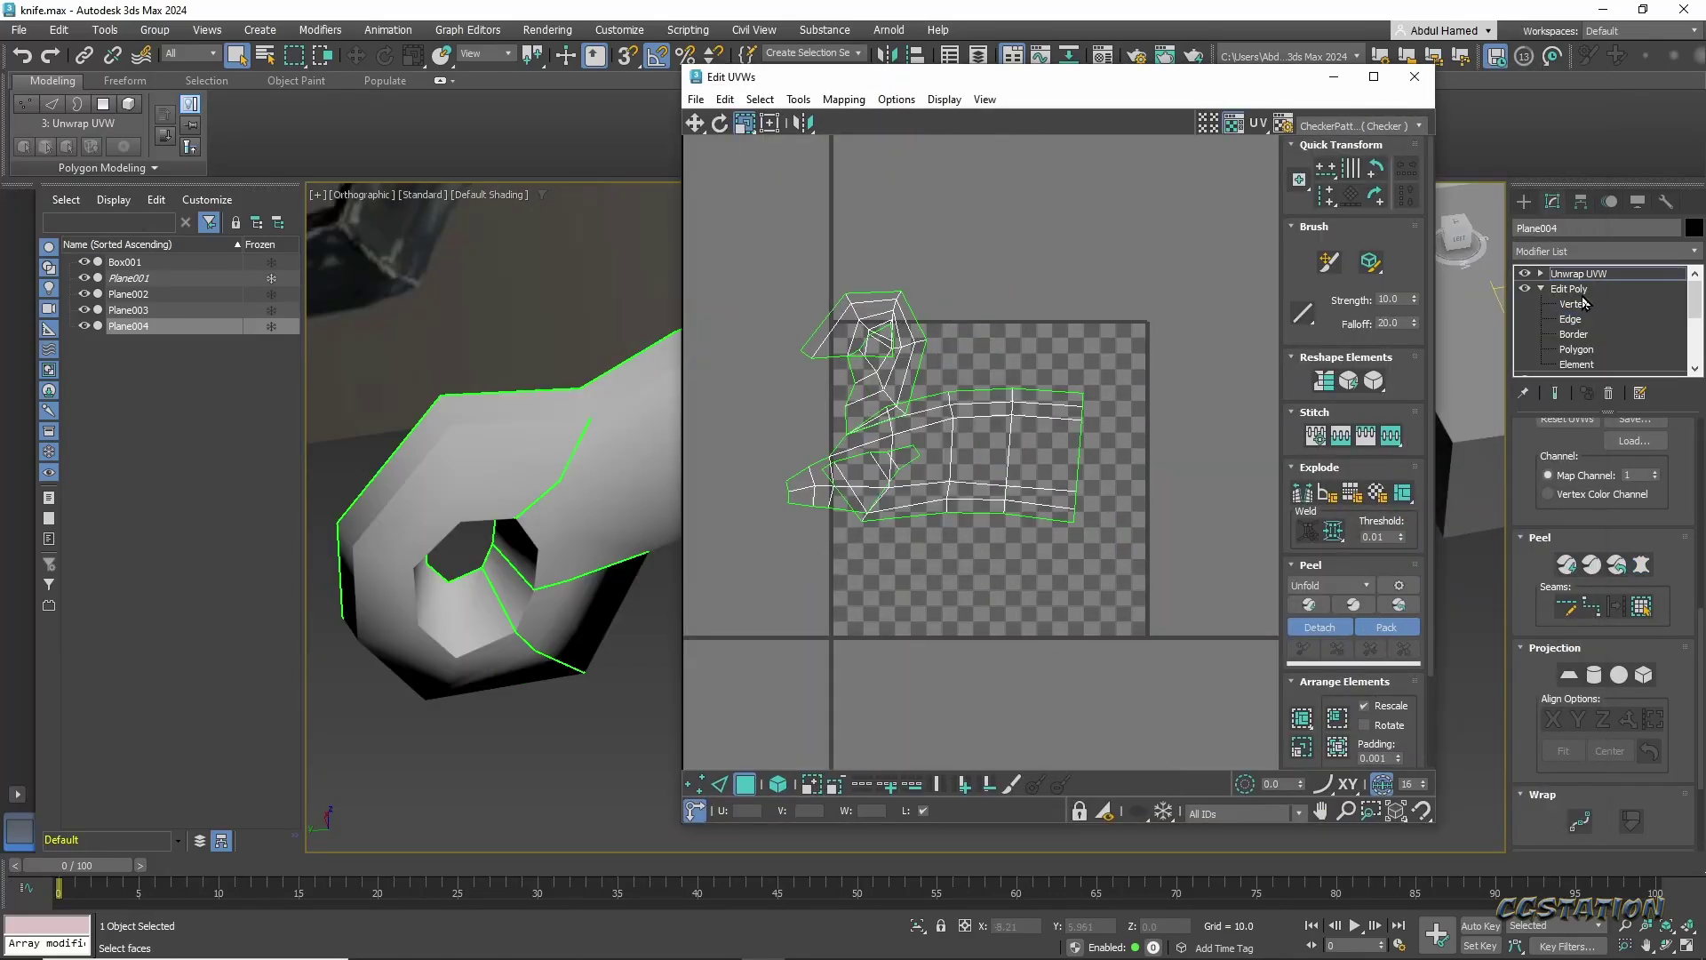
pyautogui.scroll(3, 508, 481)
pyautogui.rightClick(796, 468)
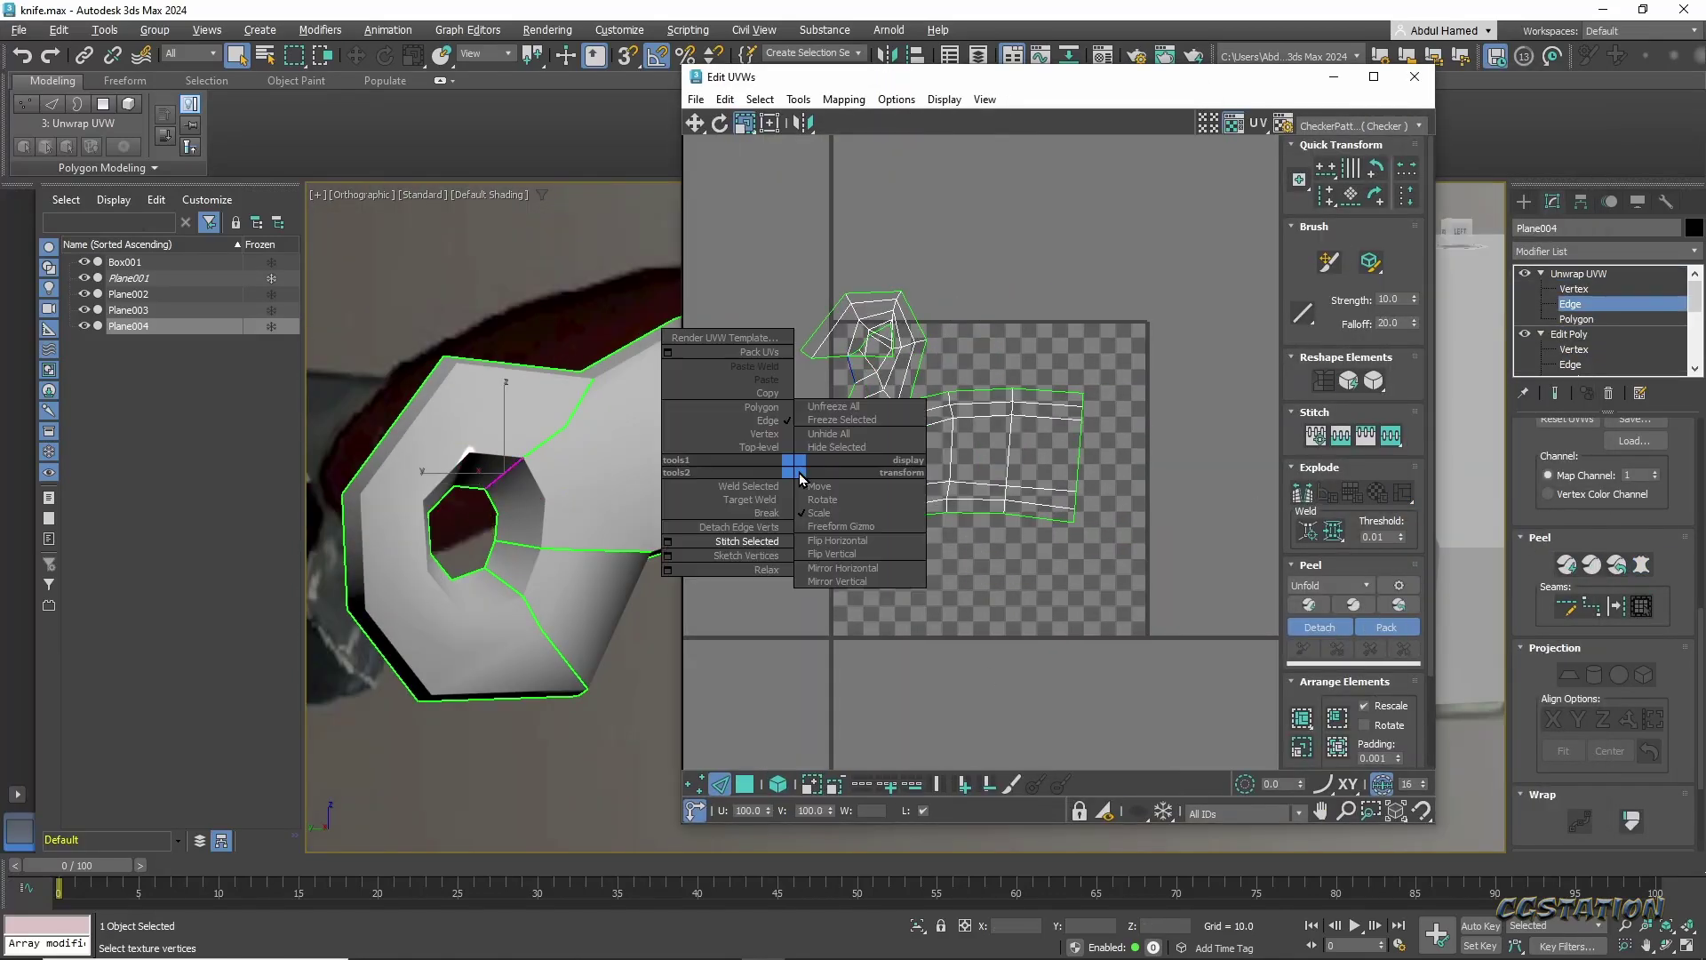
pyautogui.click(770, 514)
pyautogui.click(504, 545)
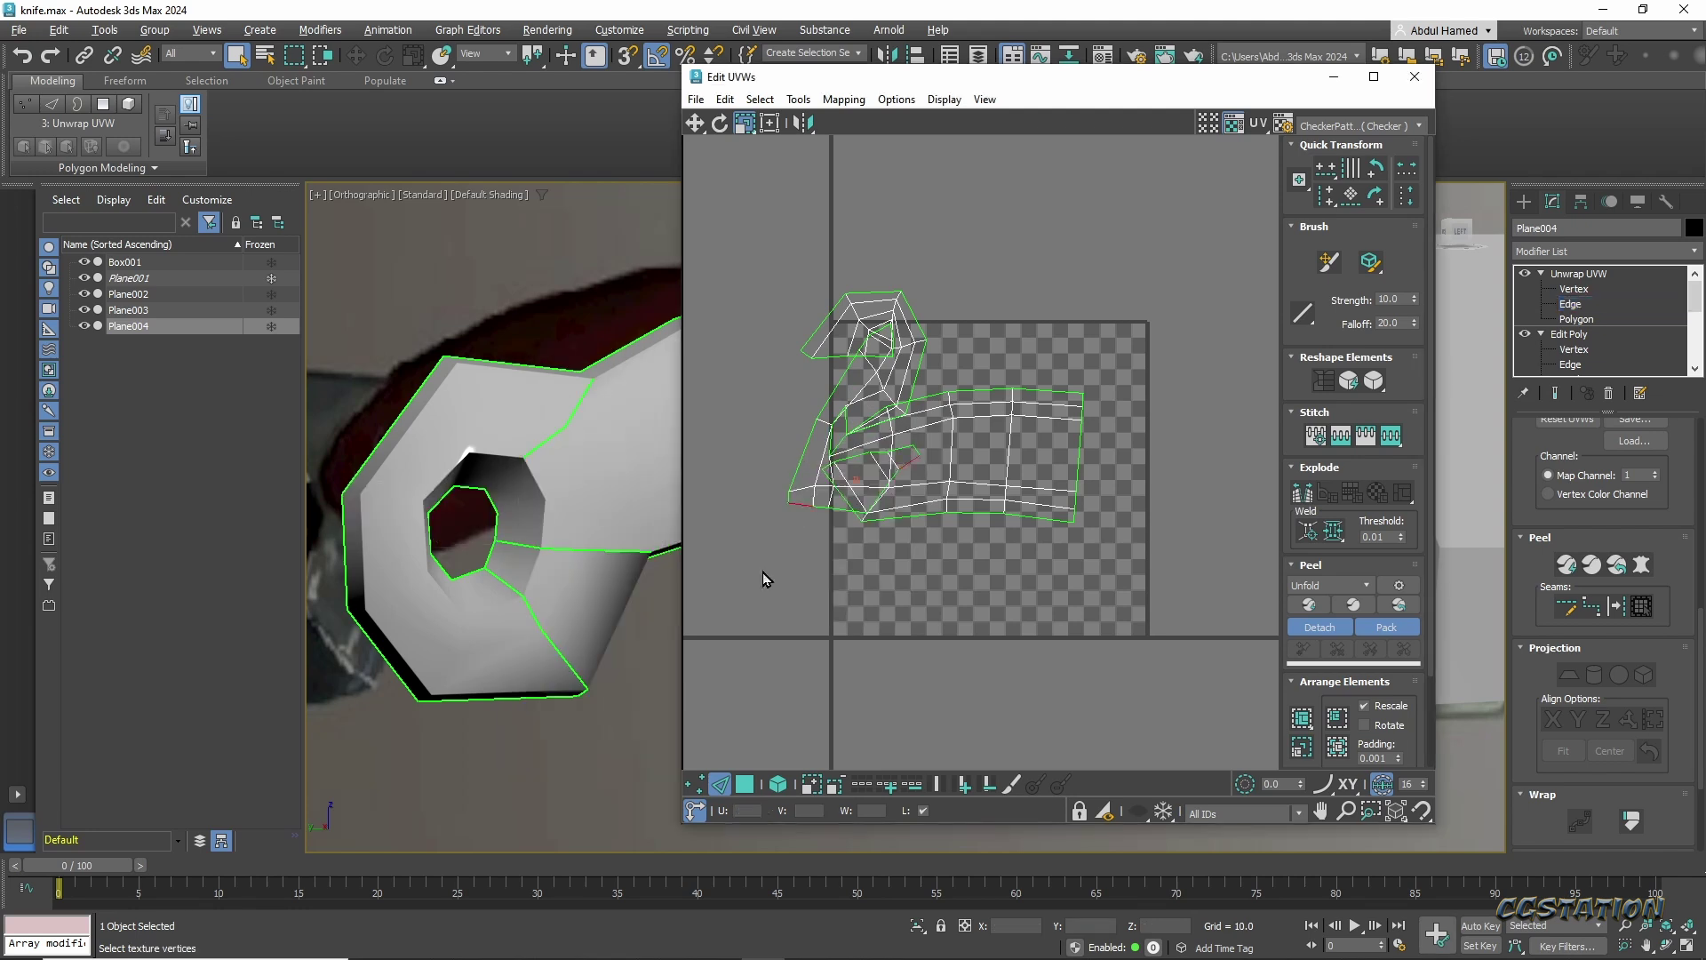
# Relax the handle's UVs, then apply a Planar projection to its faces.
pyautogui.hotkey('ctrl', 'a')
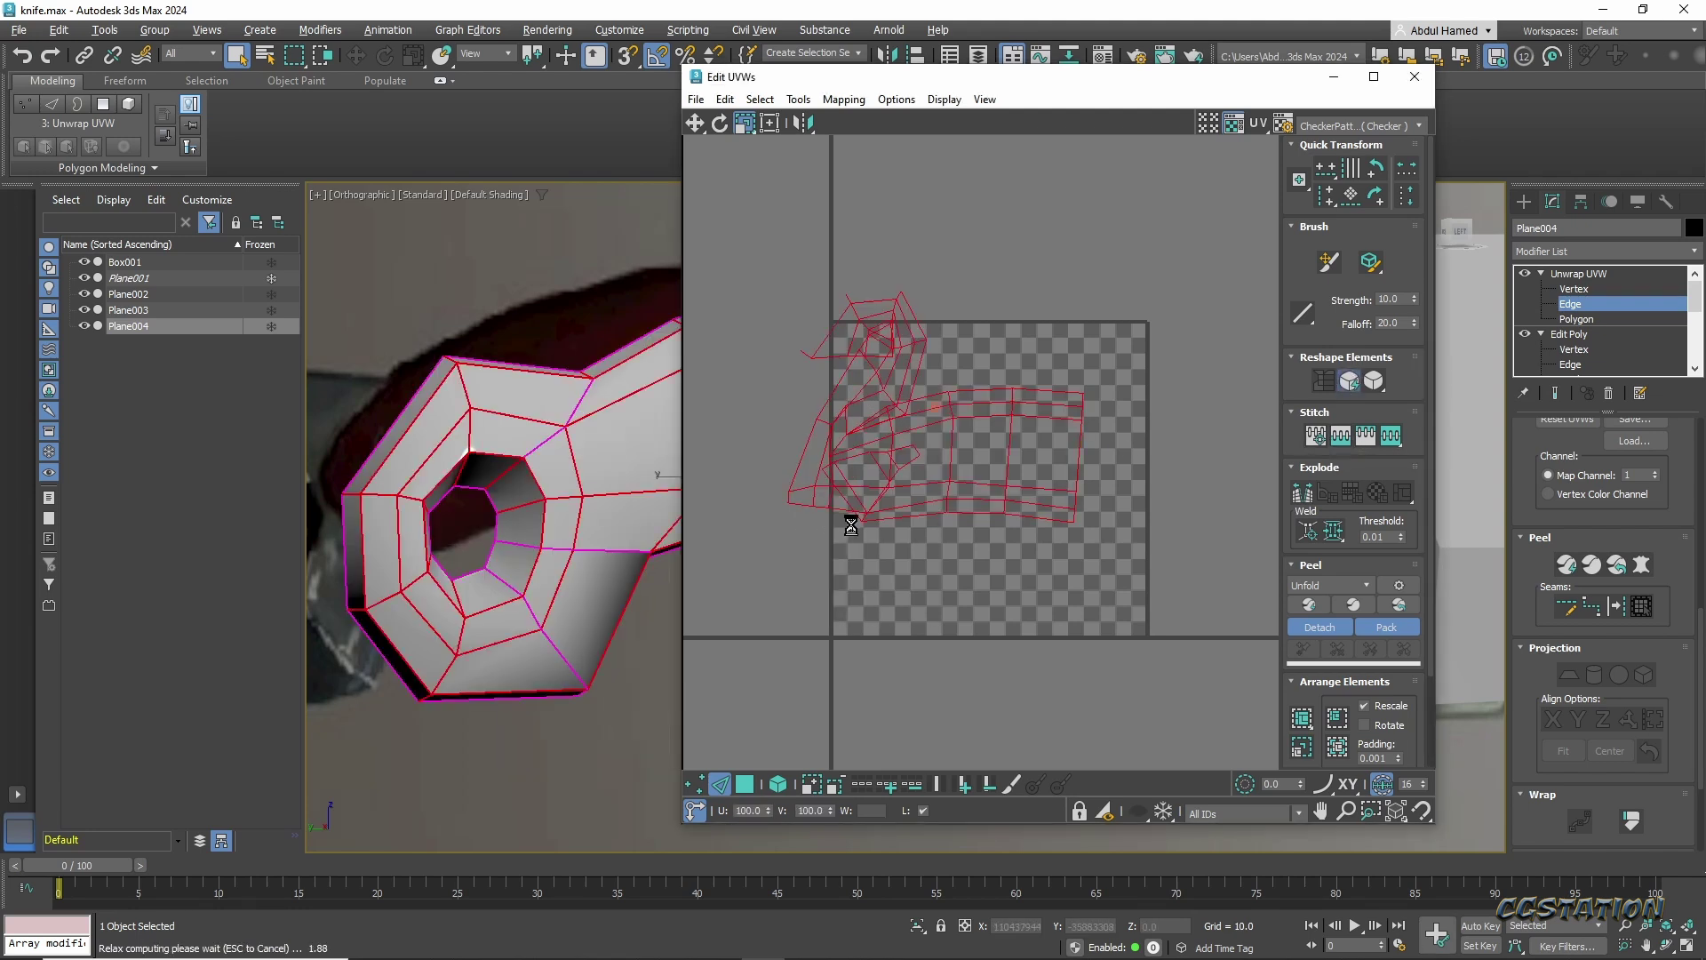
pyautogui.click(949, 530)
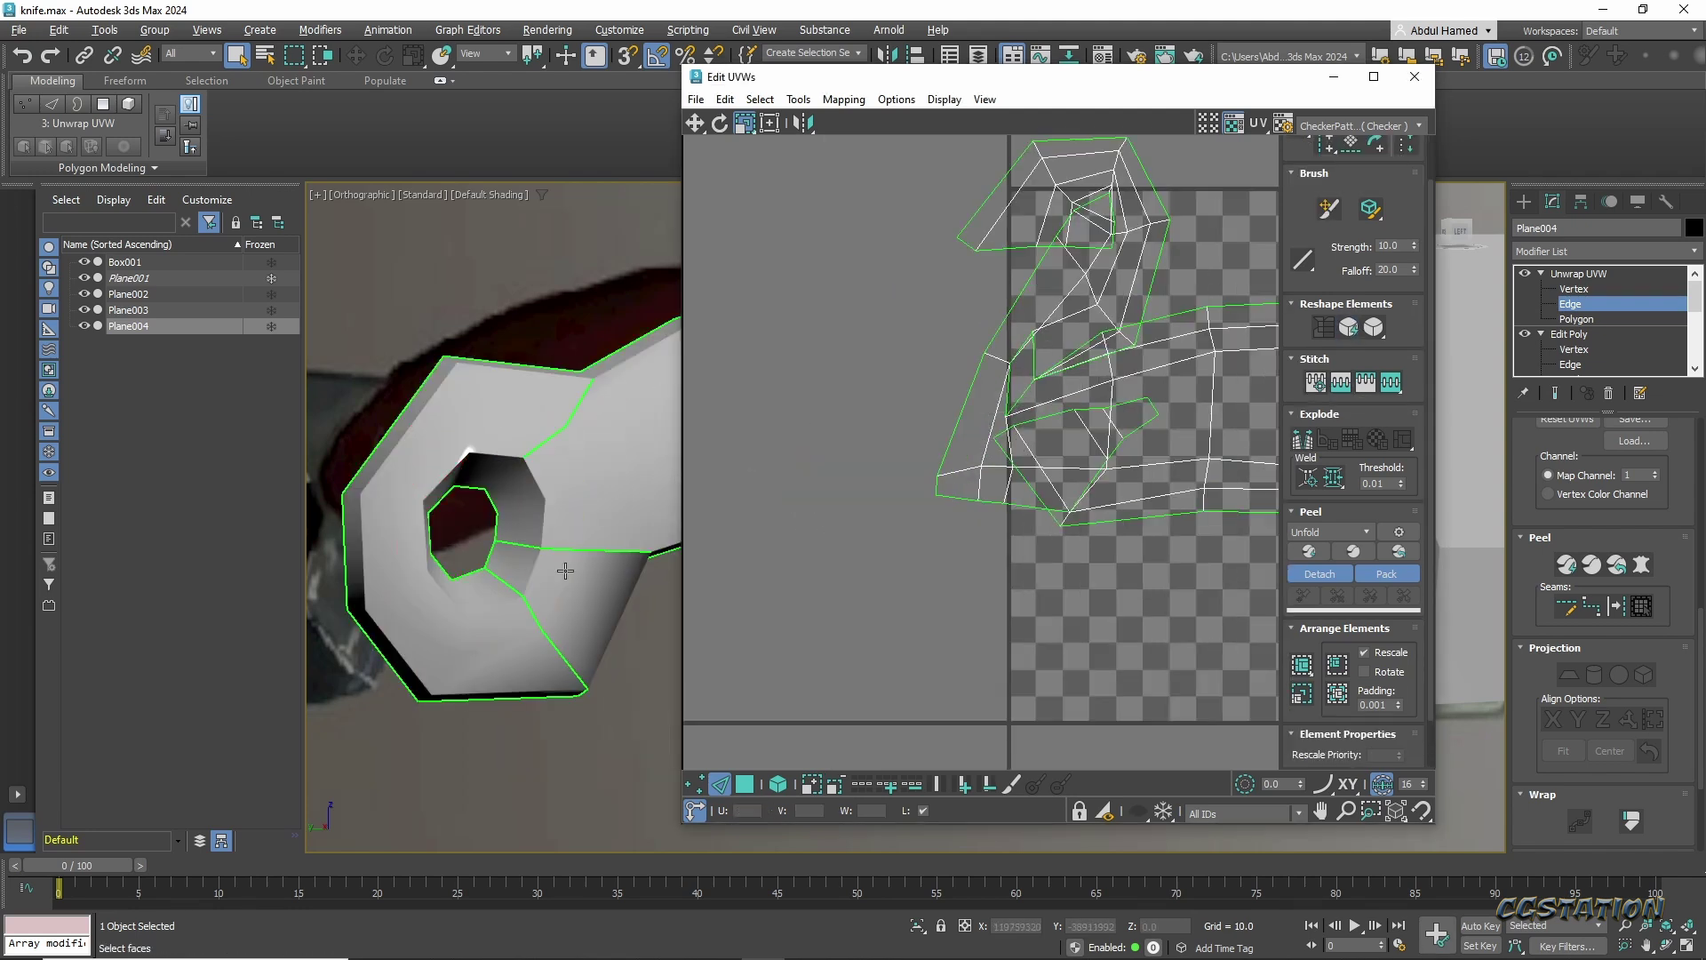
pyautogui.scroll(5, 720, 556)
pyautogui.click(1414, 76)
pyautogui.press('3')
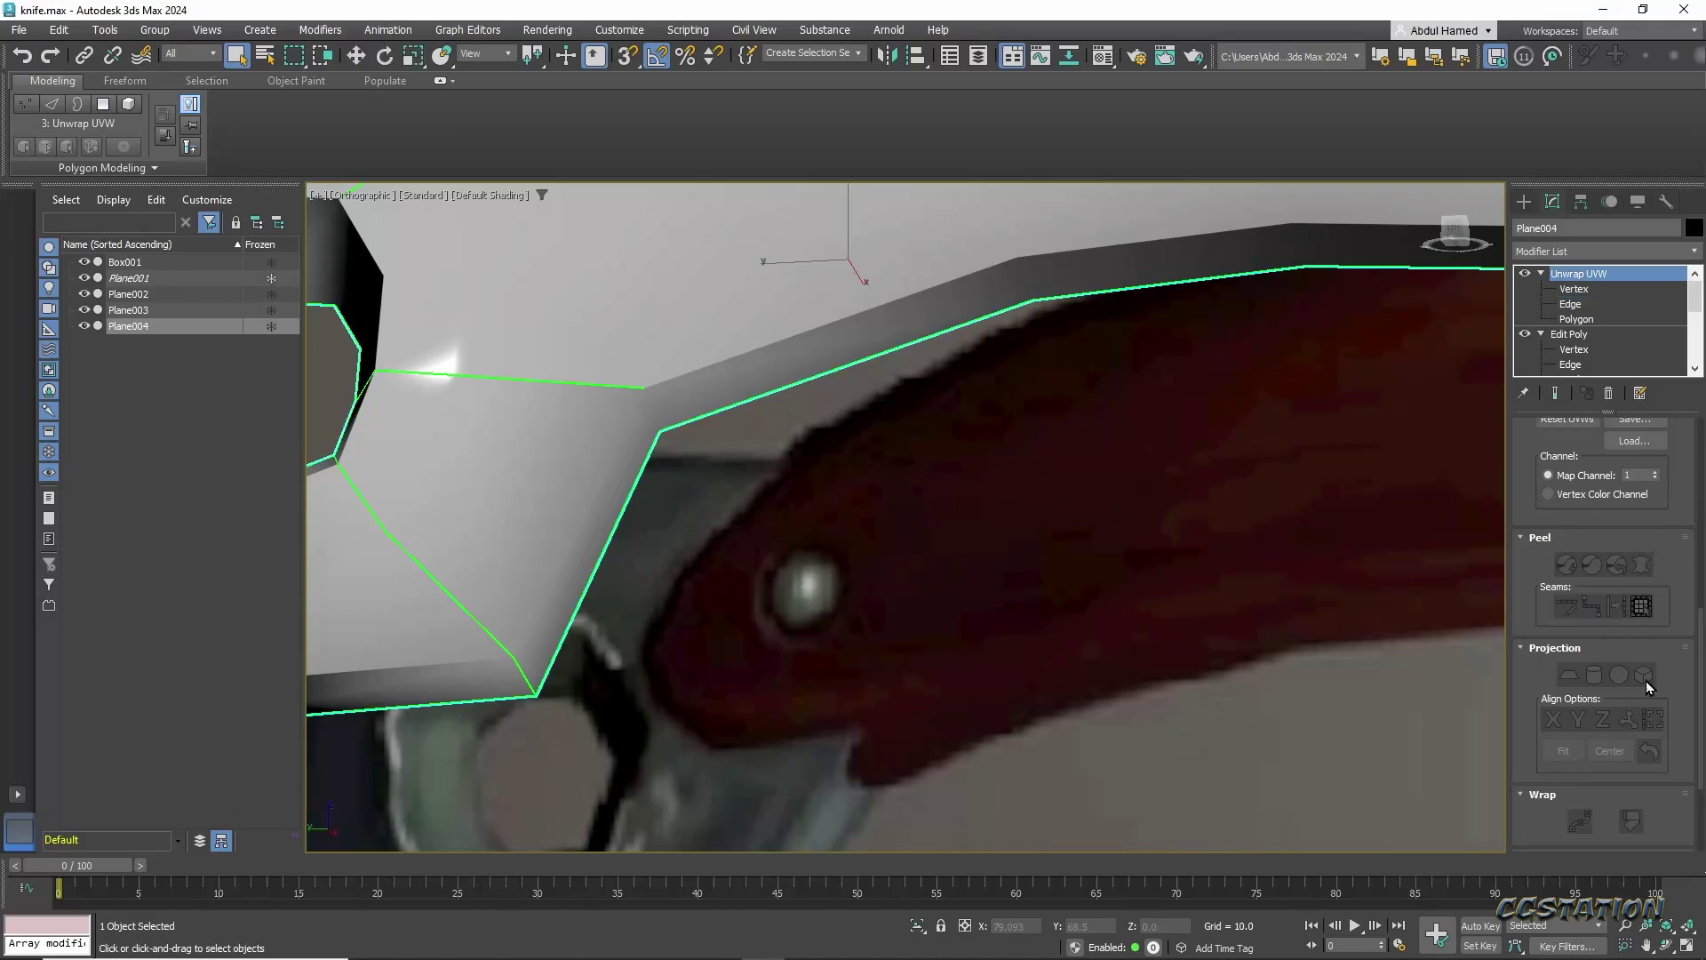
pyautogui.scroll(-5, 1226, 494)
pyautogui.click(1570, 674)
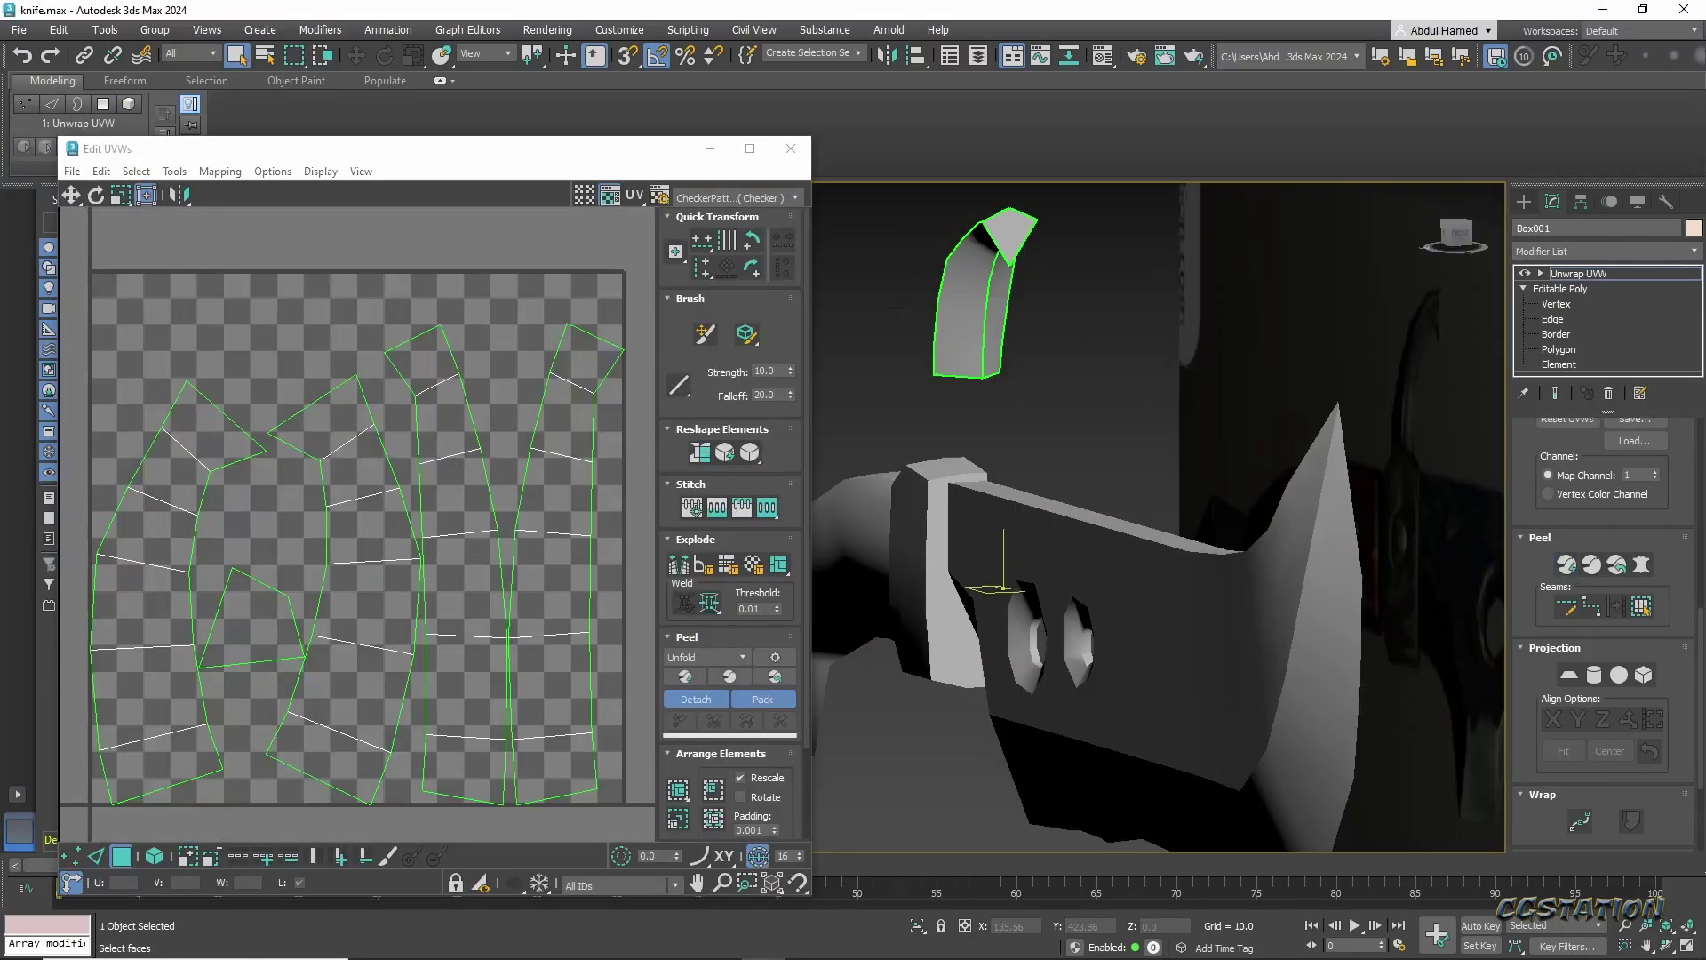
# Stitch the guard's UV islands together and relax them to even out stretching.
pyautogui.press('2')
pyautogui.rightClick(499, 334)
pyautogui.click(452, 409)
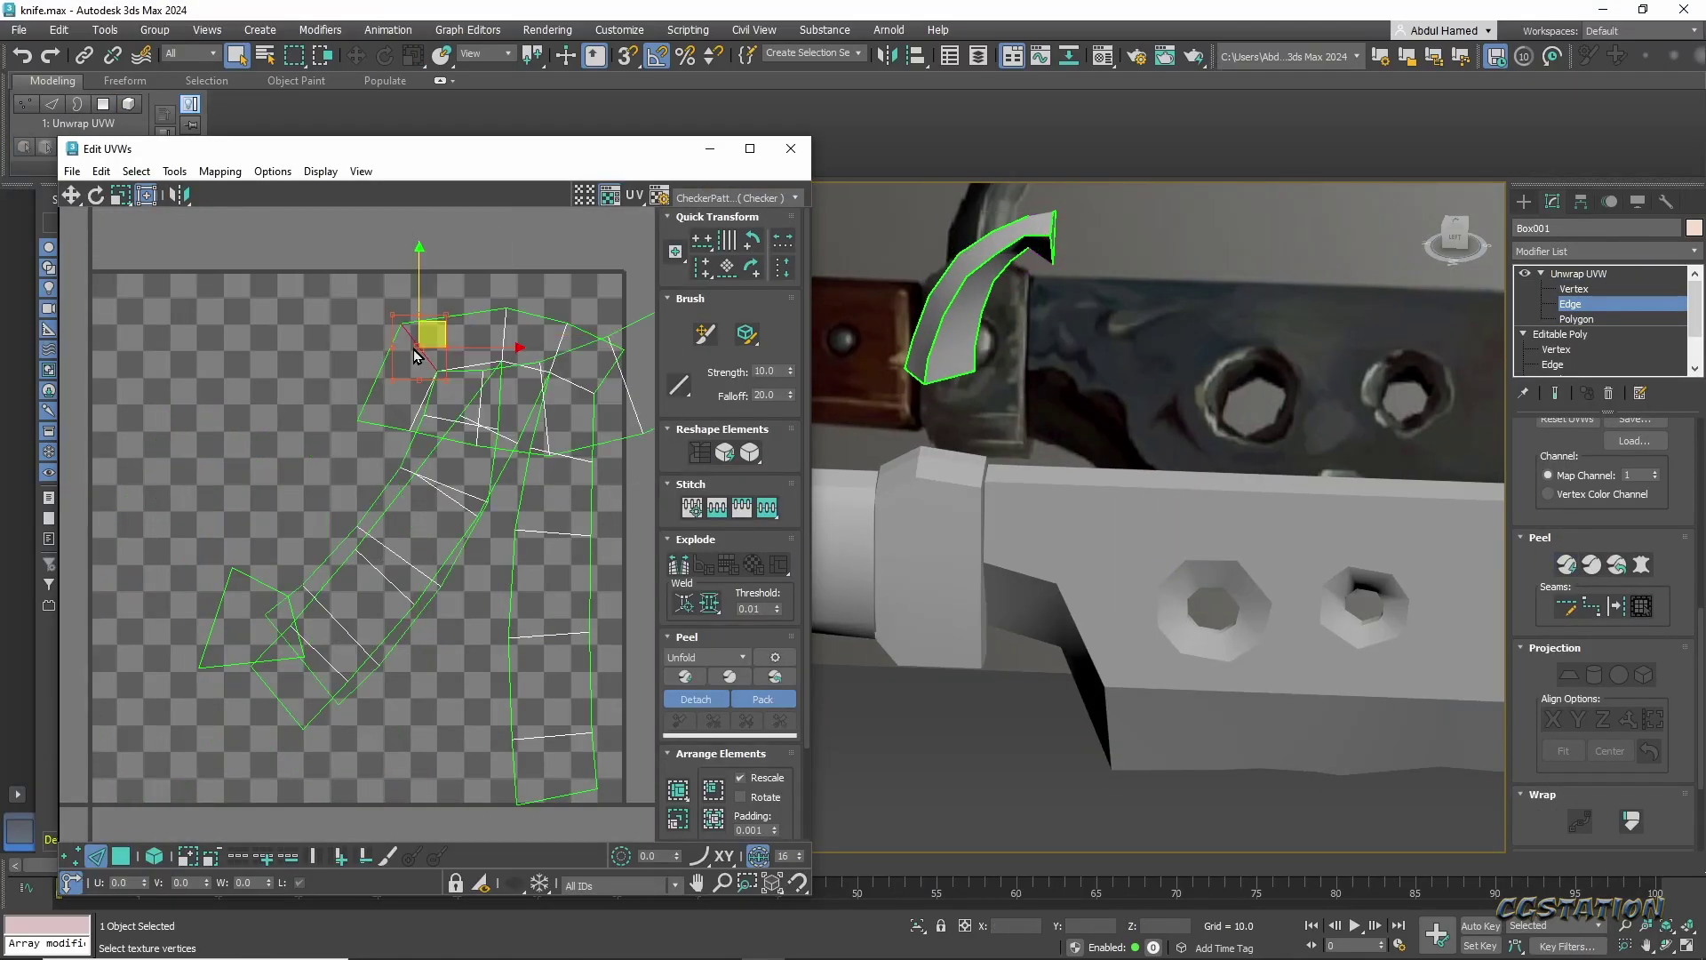
pyautogui.press('3')
pyautogui.hotkey('ctrl', 'a')
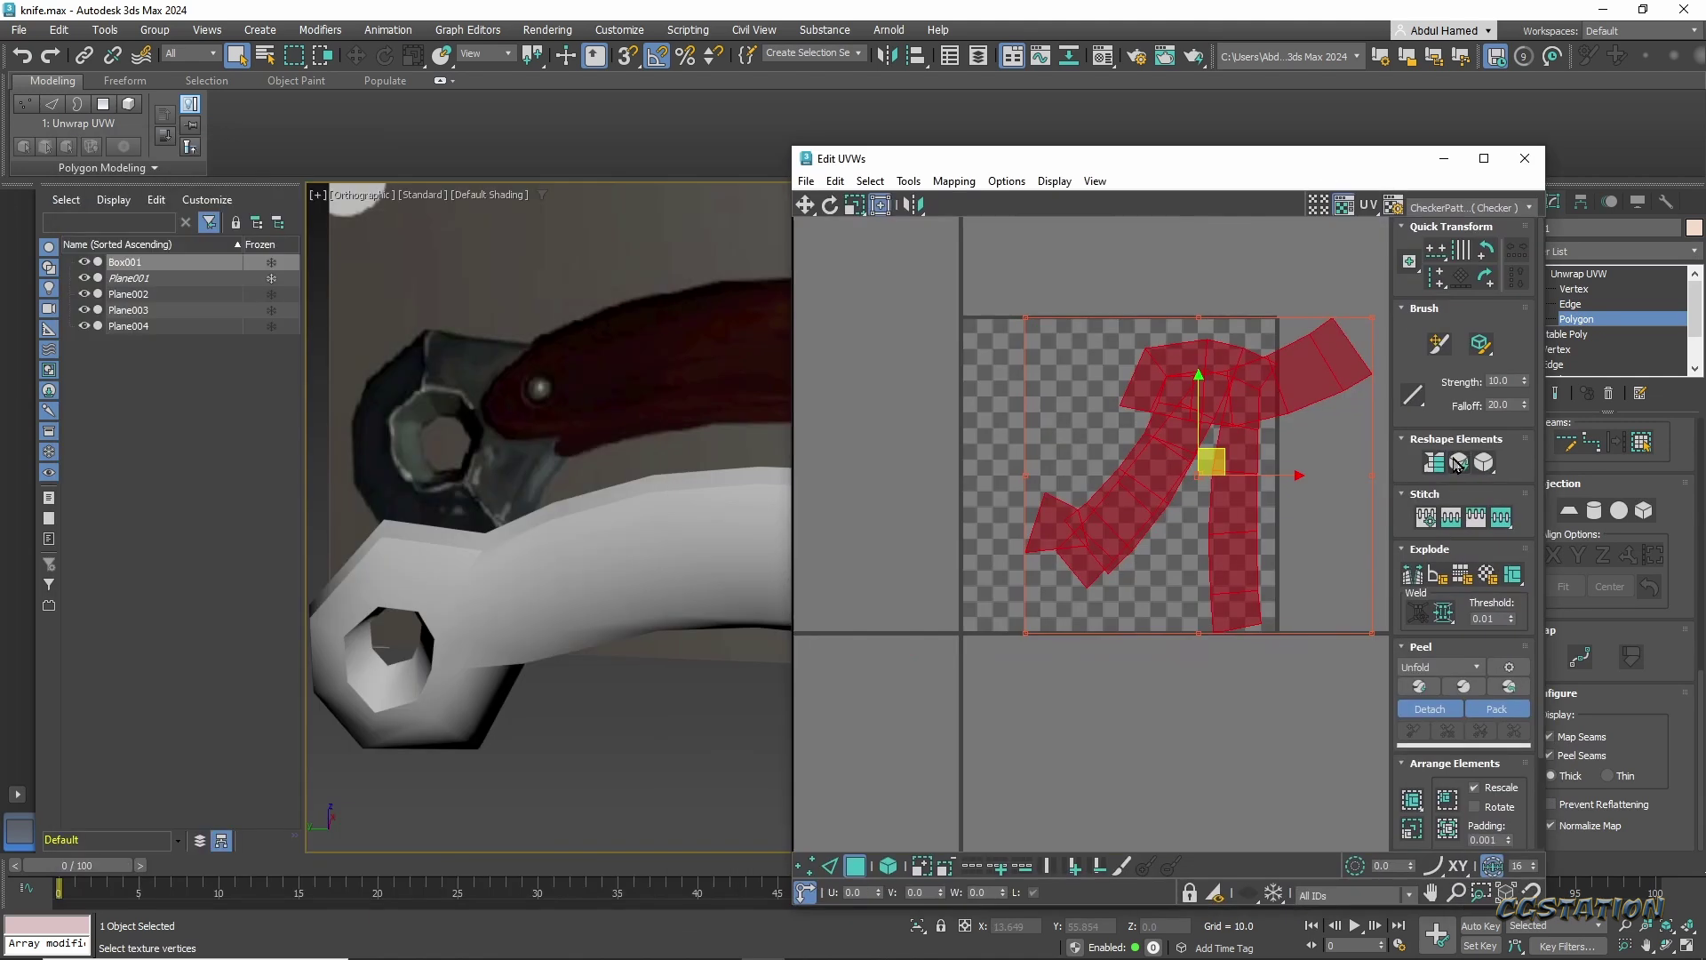
pyautogui.moveTo(1152, 621); pyautogui.dragTo(1132, 613)
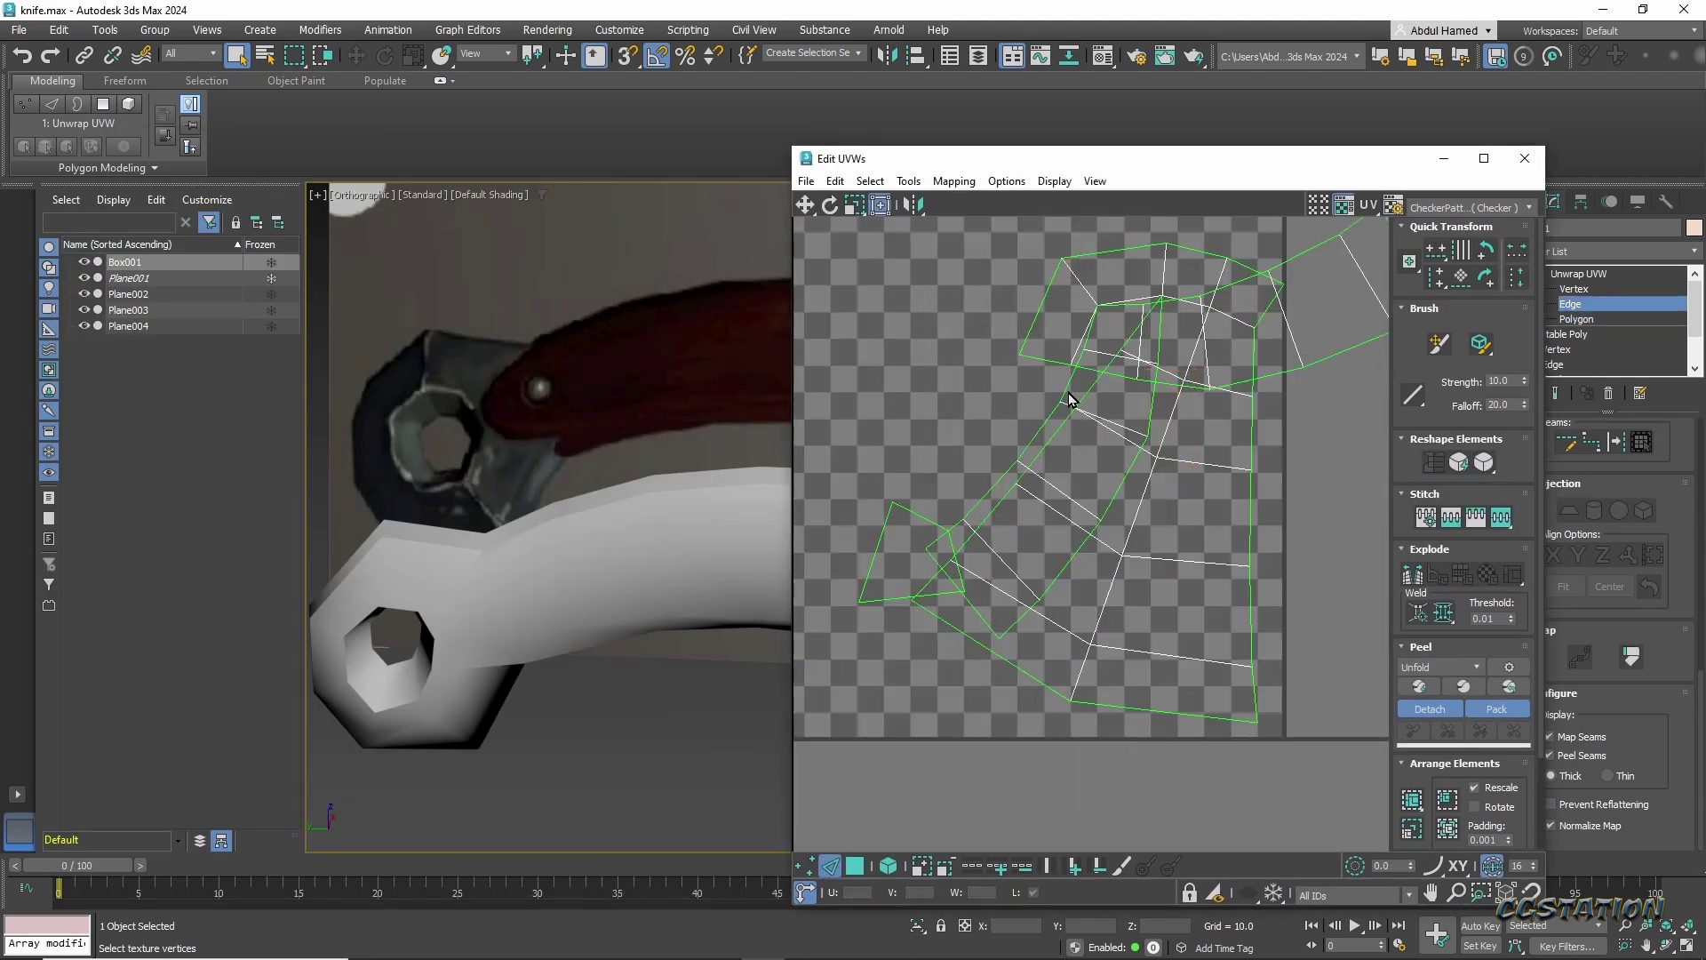
pyautogui.moveTo(1069, 400); pyautogui.dragTo(1058, 428)
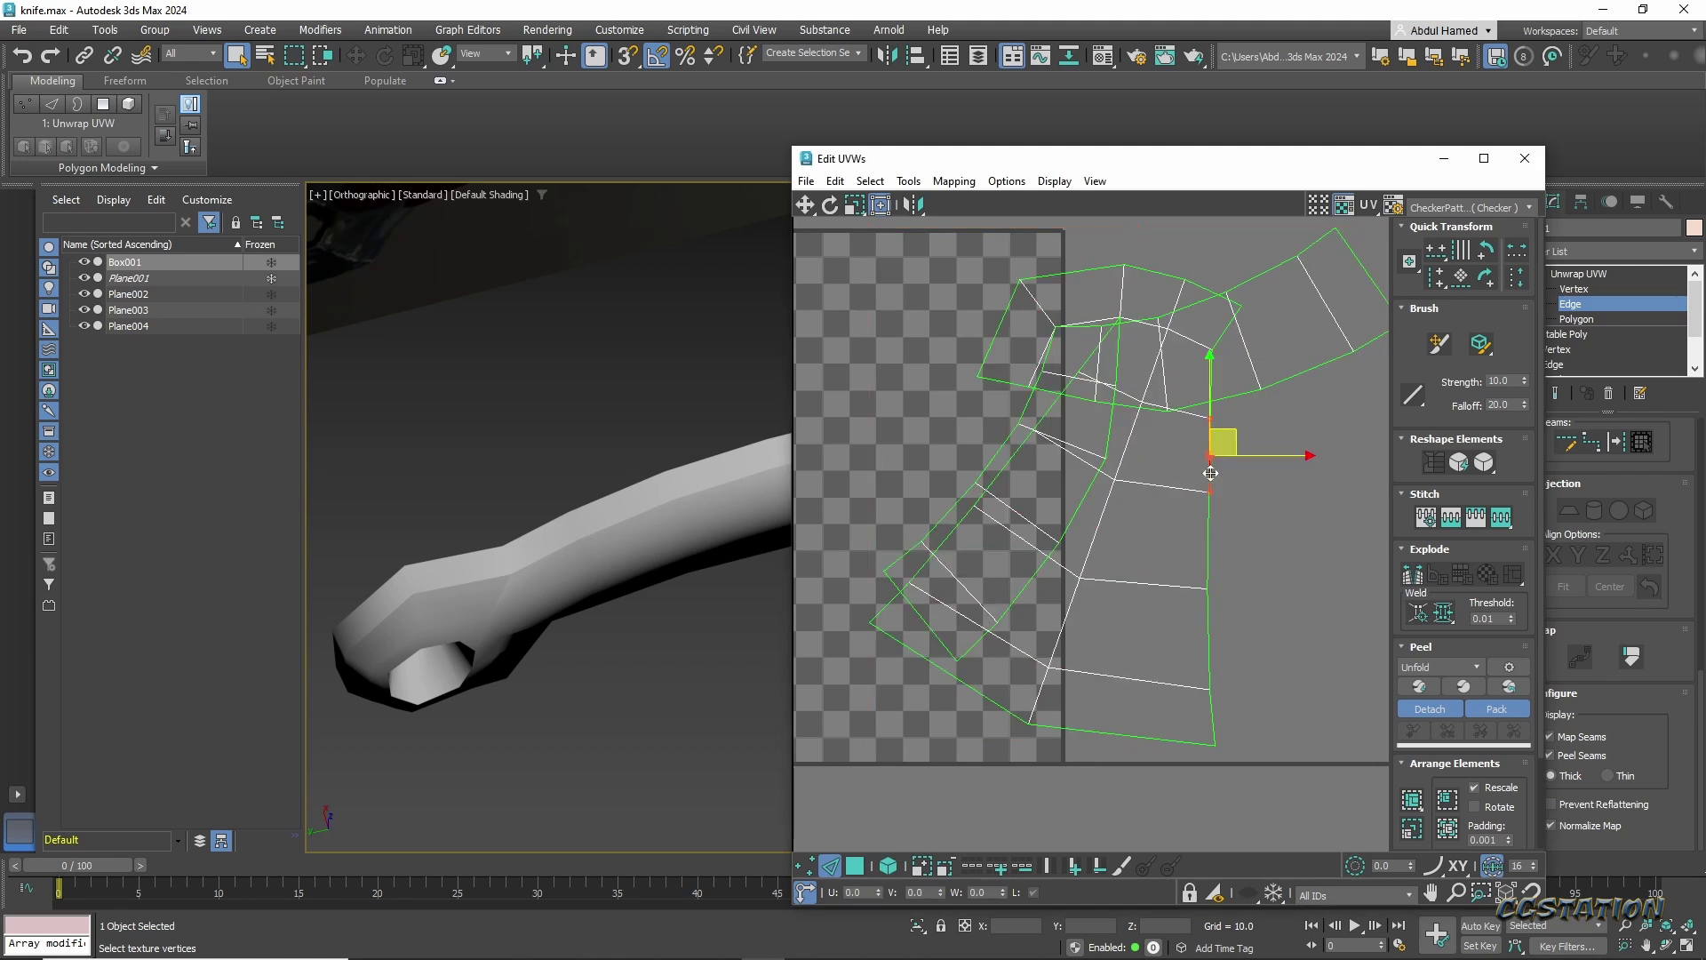
pyautogui.click(1454, 463)
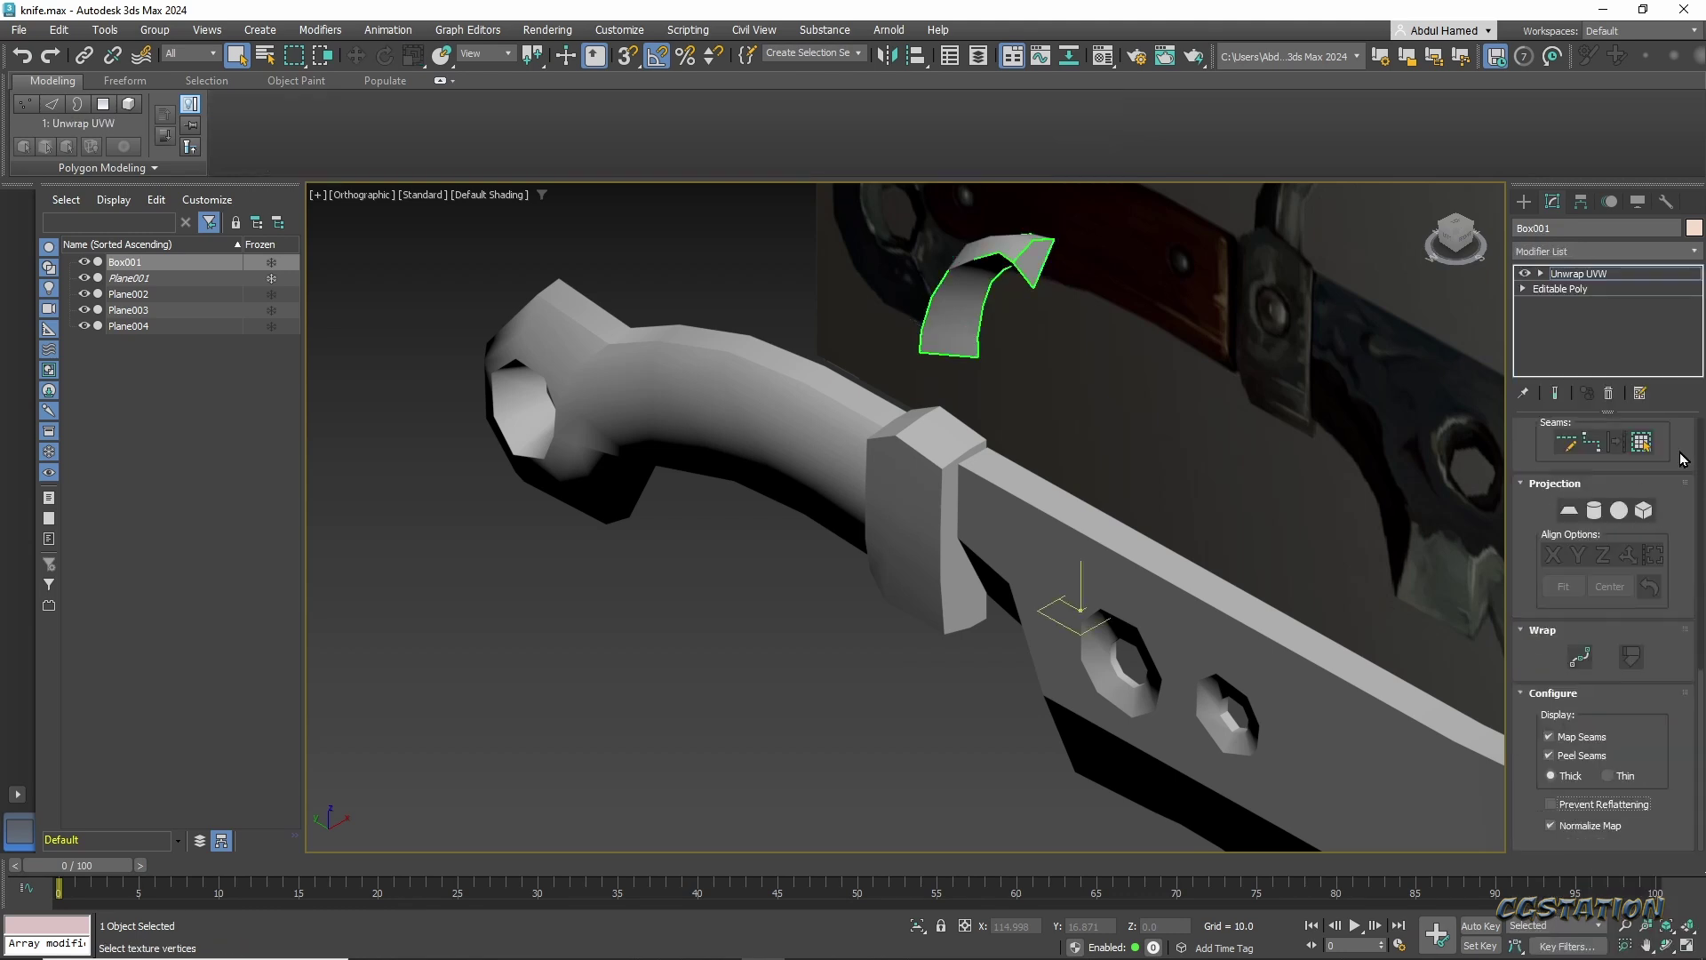
# Weld the guard's selected UV edges in the UV editor.
pyautogui.scroll(-5, 1679, 459)
pyautogui.click(1604, 658)
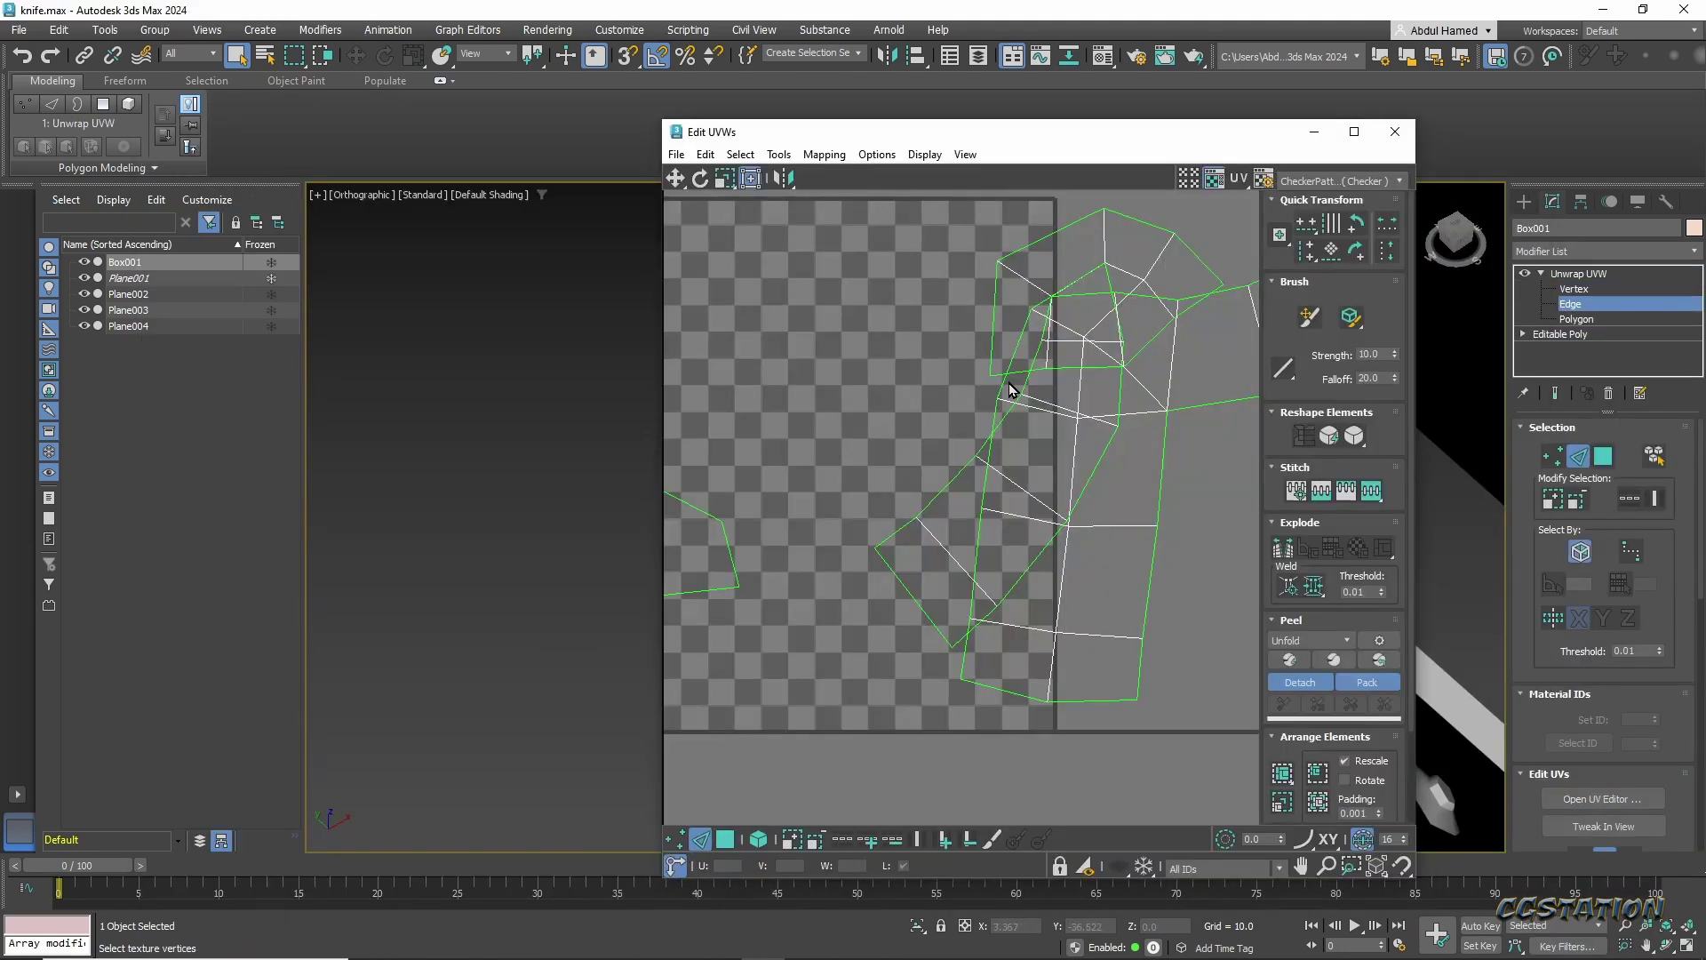
pyautogui.rightClick(1020, 452)
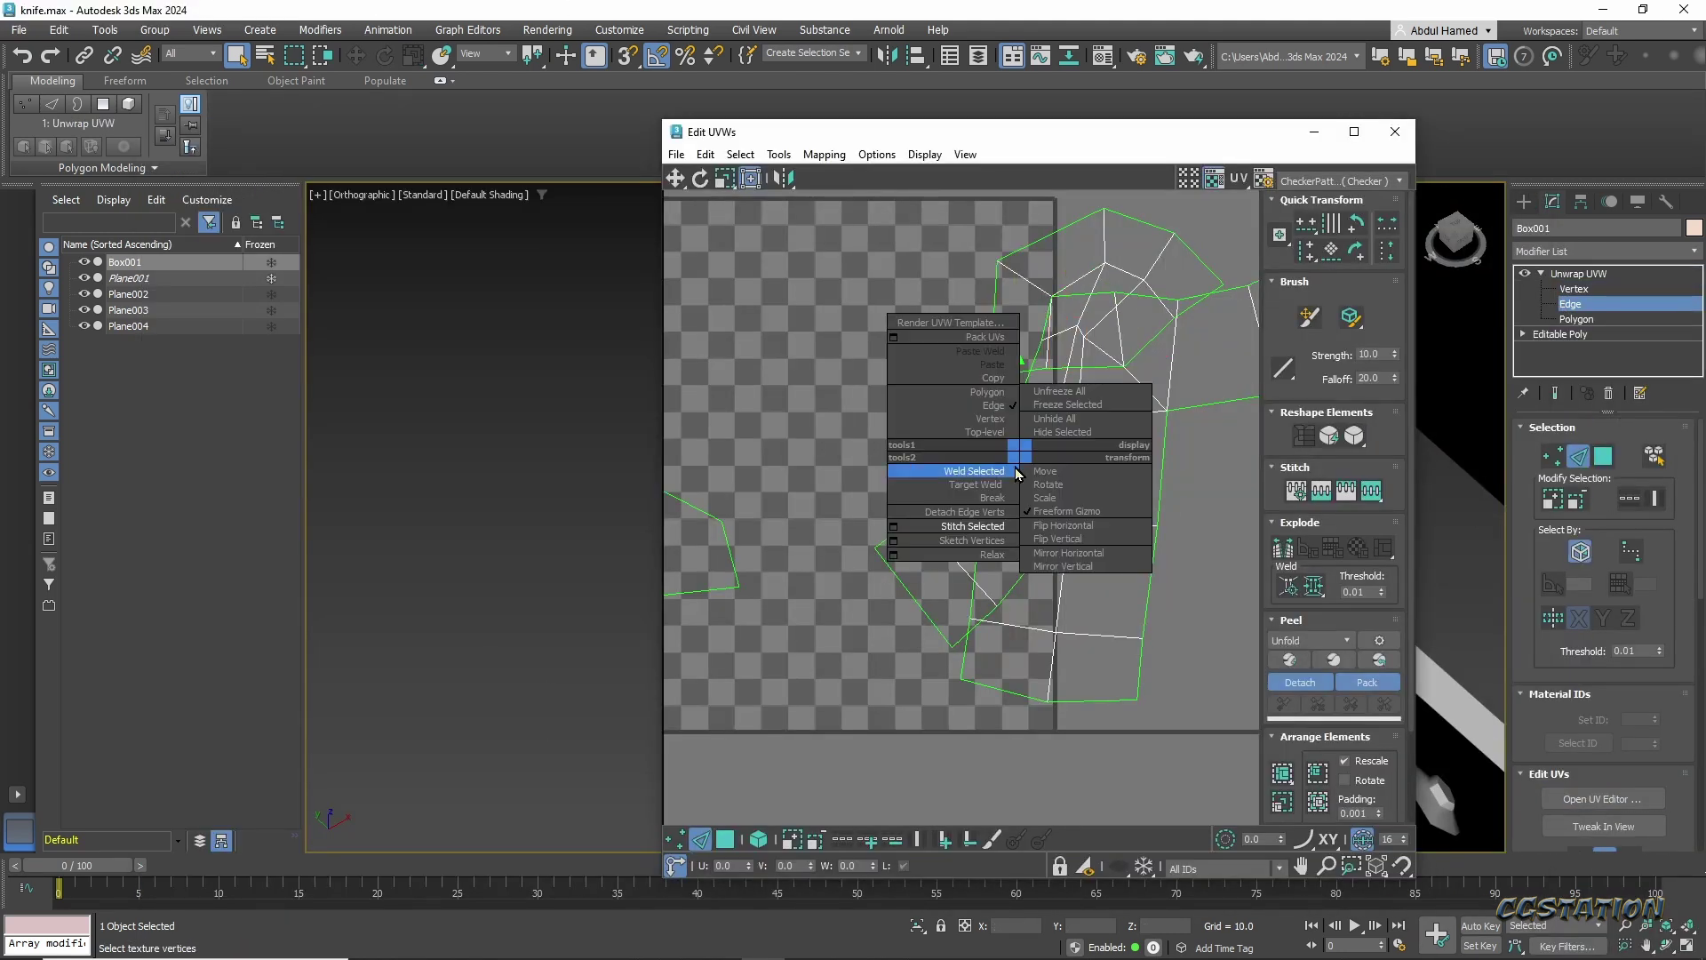
pyautogui.click(1013, 471)
pyautogui.moveTo(1005, 508); pyautogui.dragTo(948, 541, button='middle')
pyautogui.rightClick(1106, 356)
pyautogui.click(1182, 293)
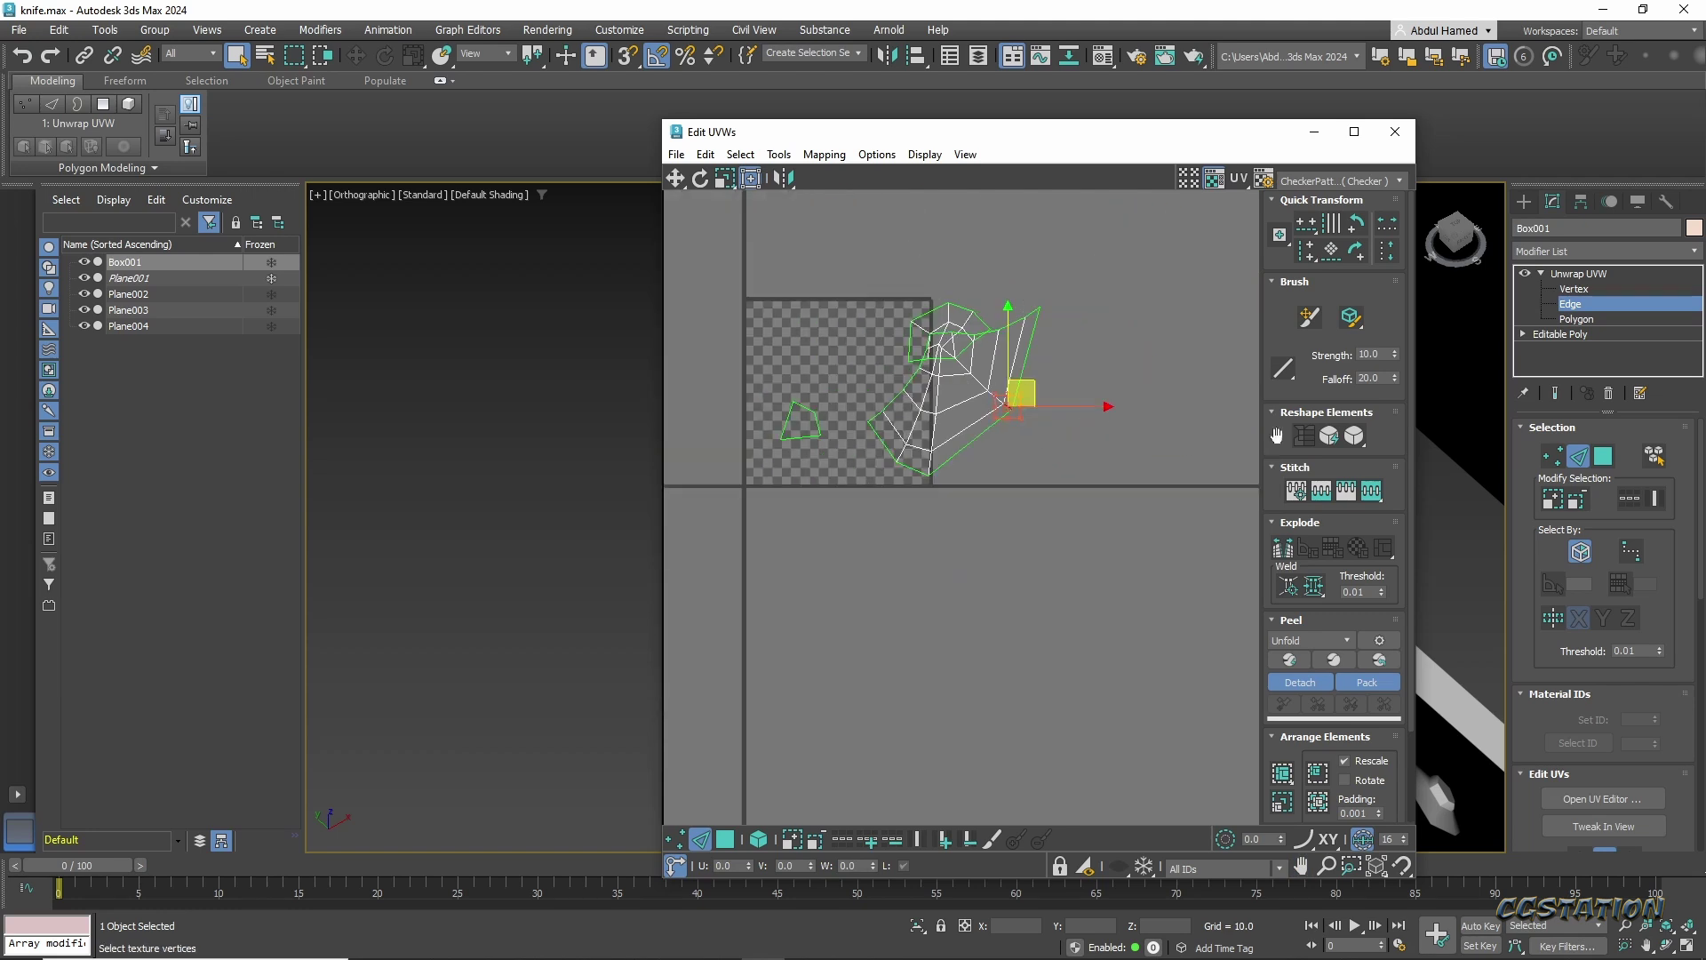
pyautogui.scroll(5, 982, 320)
pyautogui.scroll(2, 835, 381)
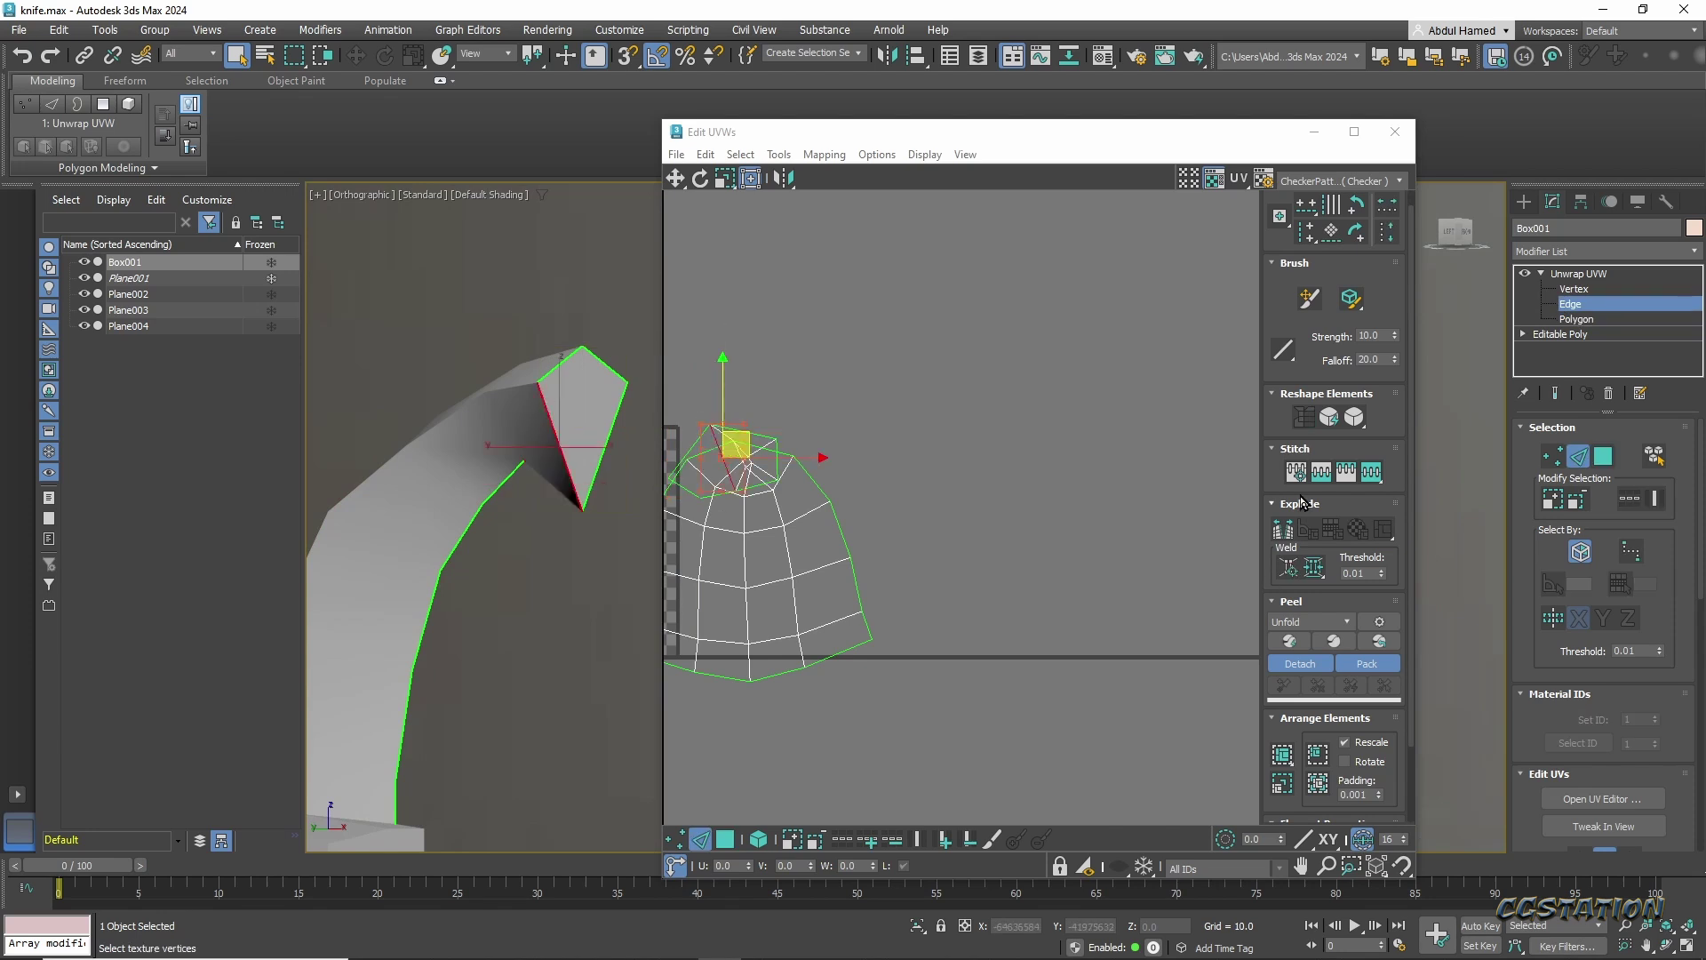
# Select all of the guard's UV edges and faces.
pyautogui.rightClick(853, 436)
pyautogui.click(860, 469)
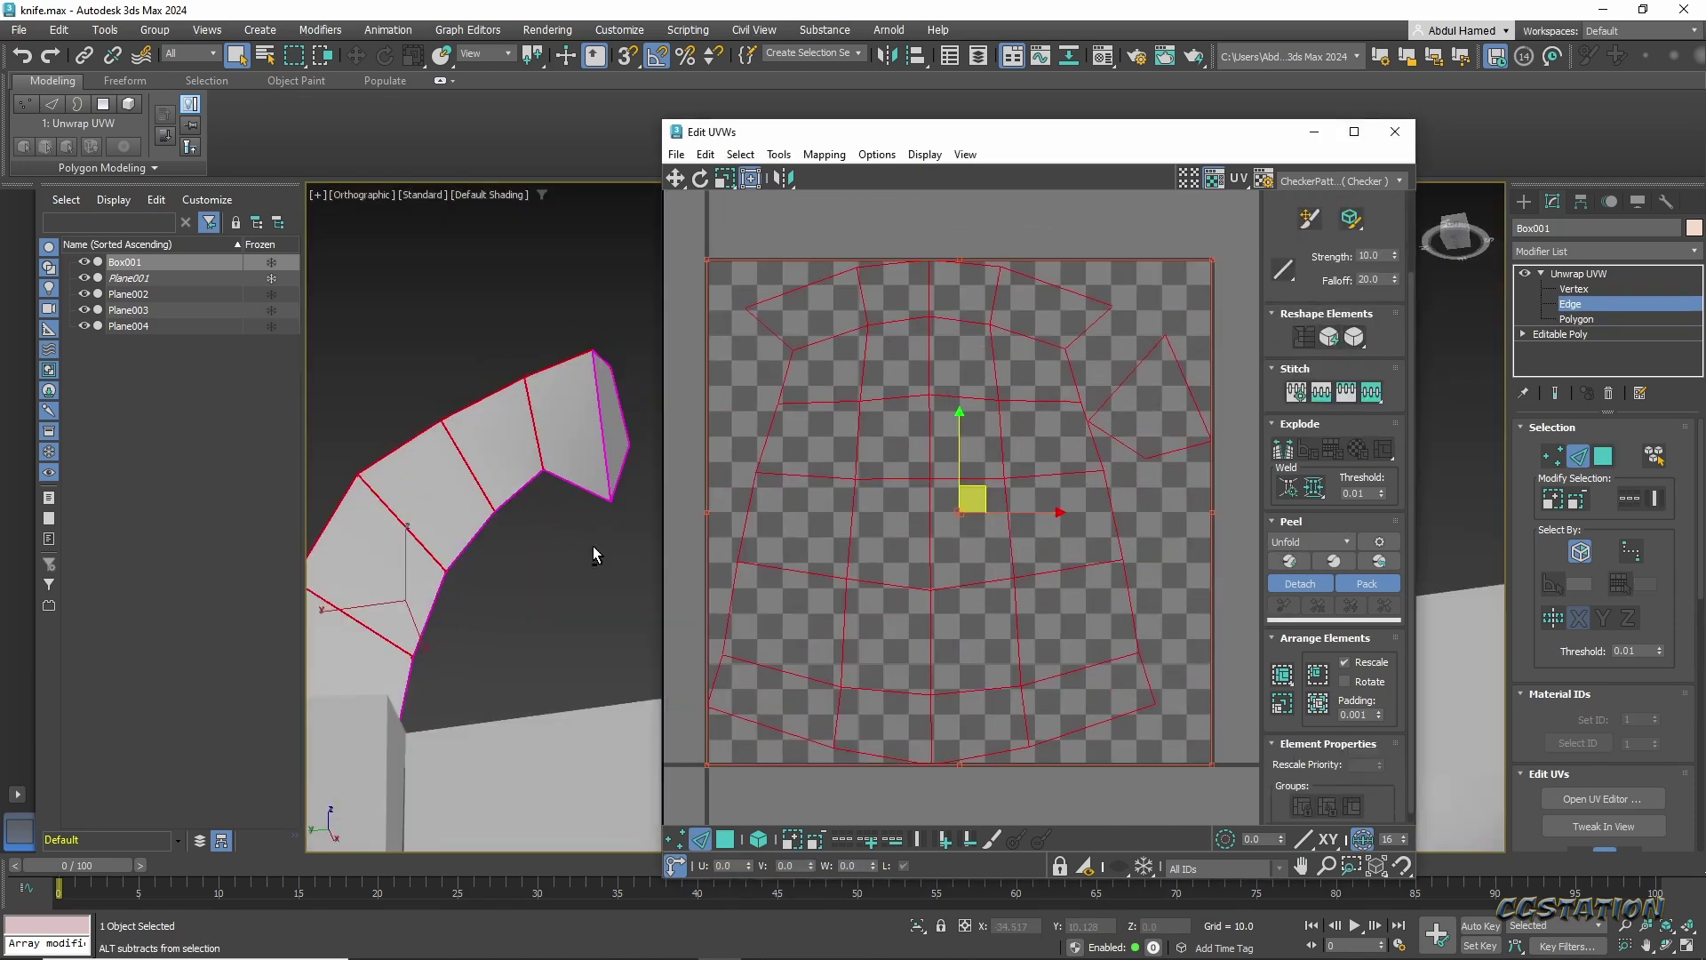
pyautogui.moveTo(593, 546)
pyautogui.keyDown('alt'); pyautogui.mouseDown(button='middle')
pyautogui.moveTo(380, 608)
pyautogui.moveTo(594, 440)
pyautogui.mouseUp(button='middle'); pyautogui.keyUp('alt')
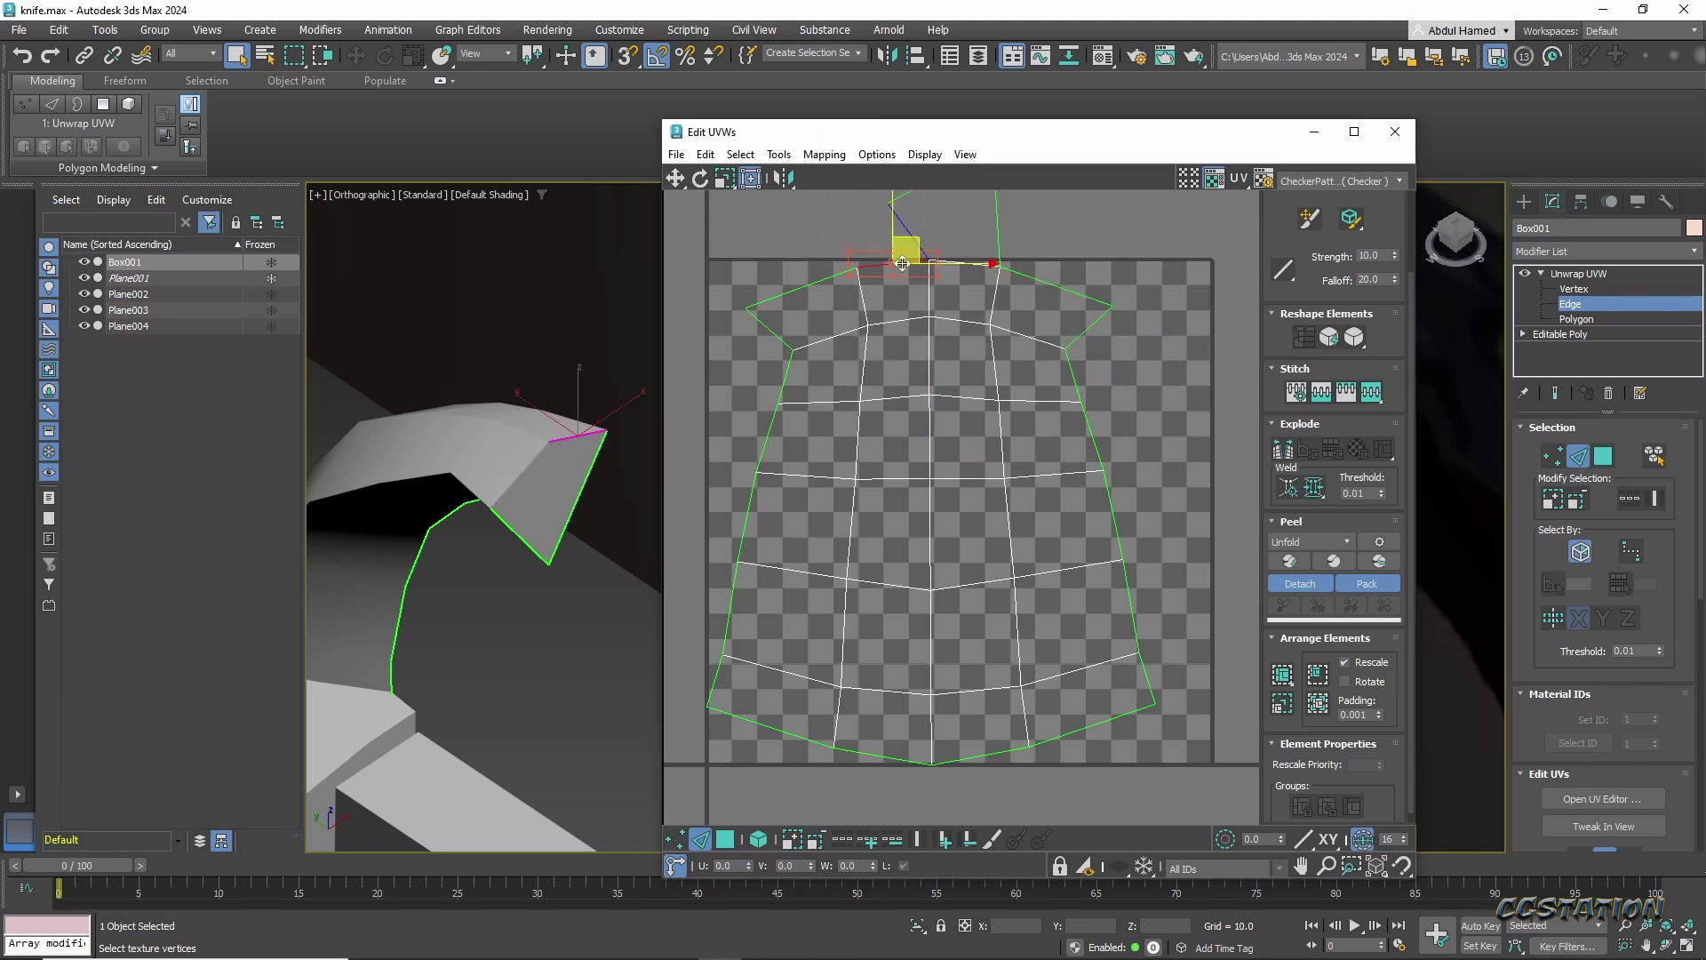
pyautogui.hotkey('ctrl', 'a')
pyautogui.keyDown('alt'); pyautogui.moveTo(562, 457); pyautogui.dragTo(572, 500, button='middle'); pyautogui.keyUp('alt')
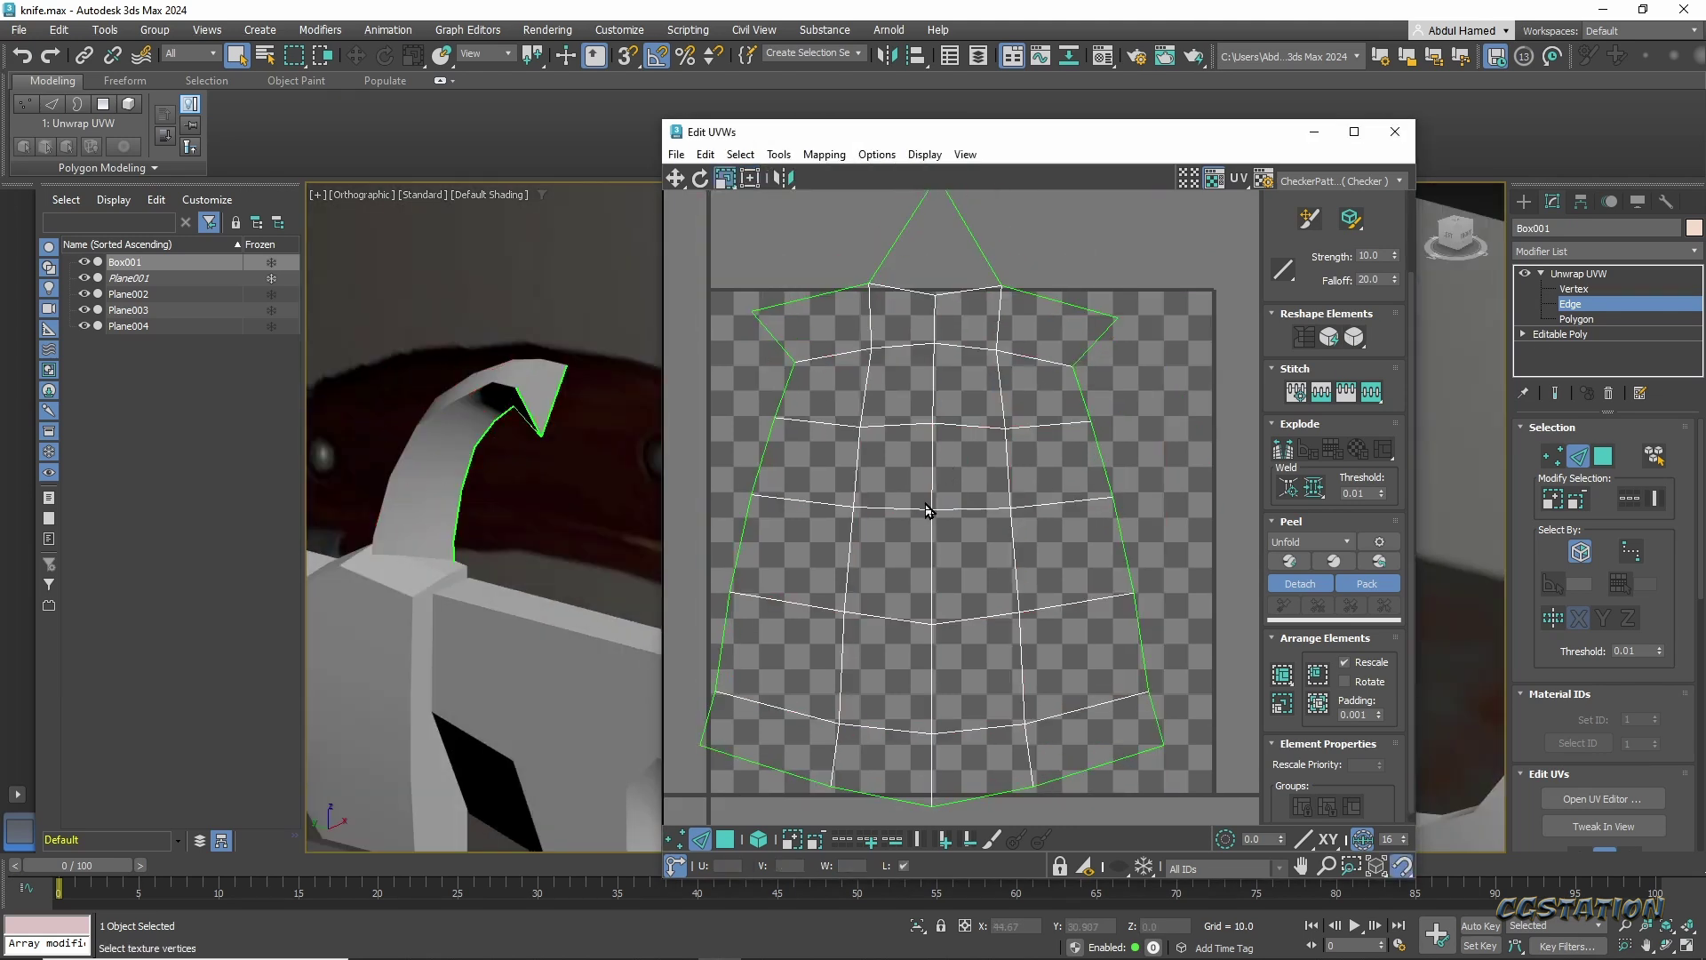
pyautogui.press('3')
pyautogui.hotkey('ctrl', 'a')
pyautogui.scroll(-5, 1001, 451)
# Collapse the guard's Unwrap UVW into its Editable Poly mesh.
pyautogui.click(1394, 131)
pyautogui.rightClick(1570, 281)
pyautogui.click(1520, 452)
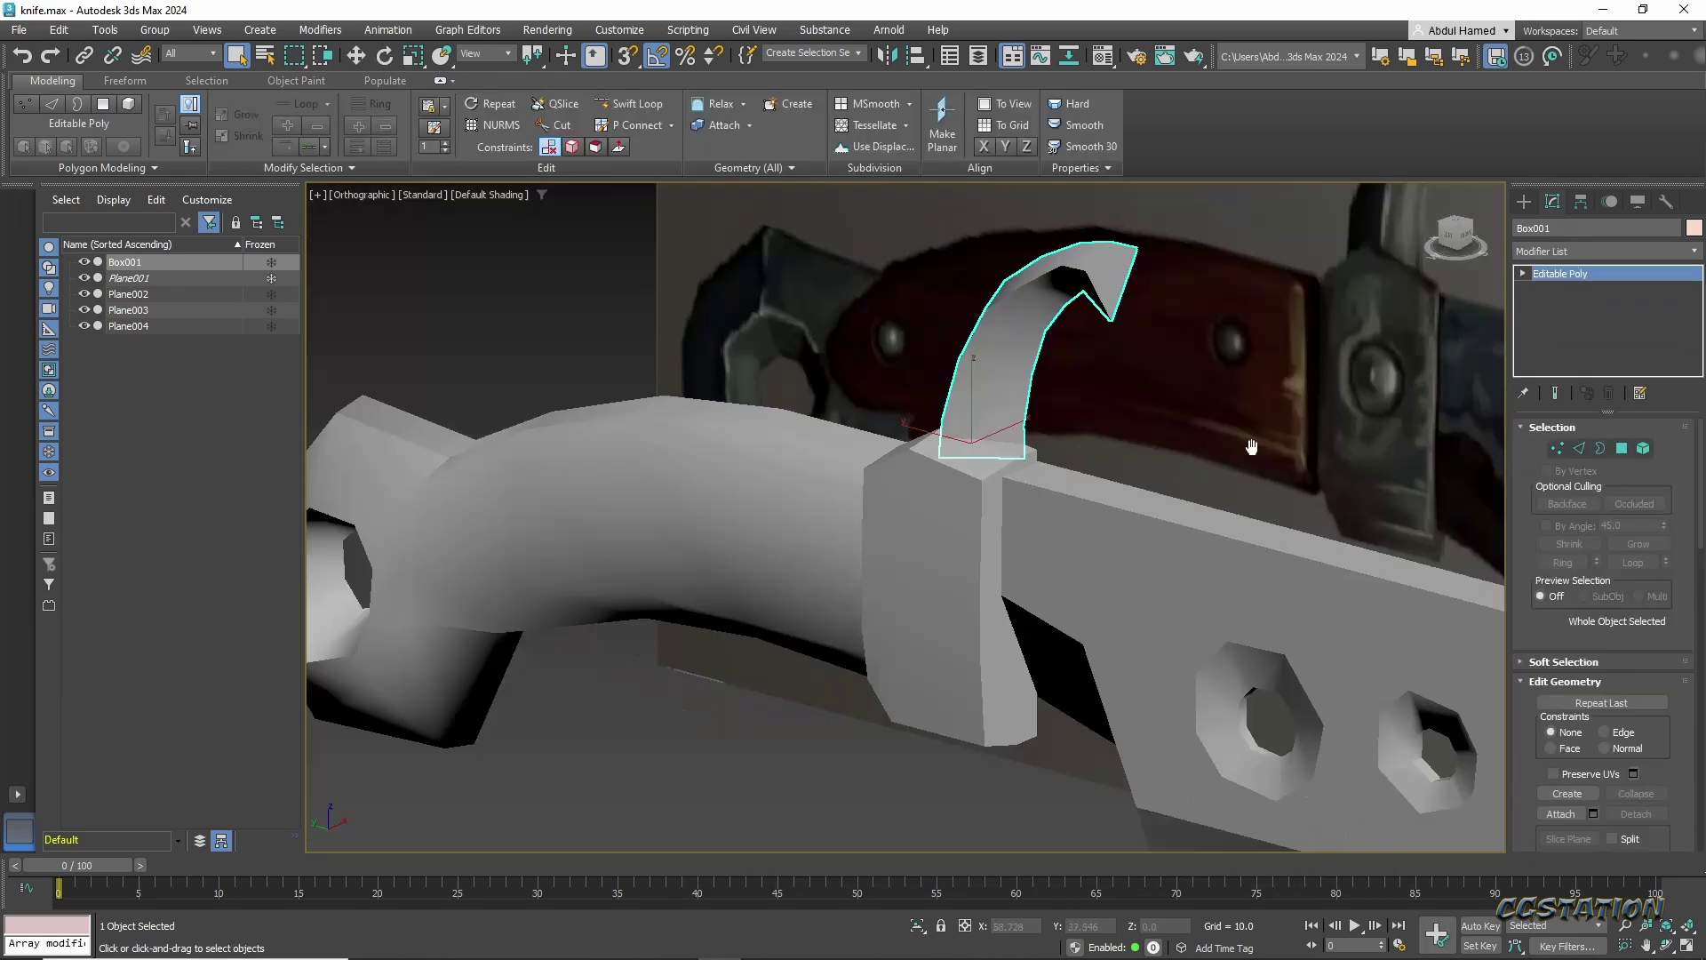
pyautogui.scroll(-5, 1153, 572)
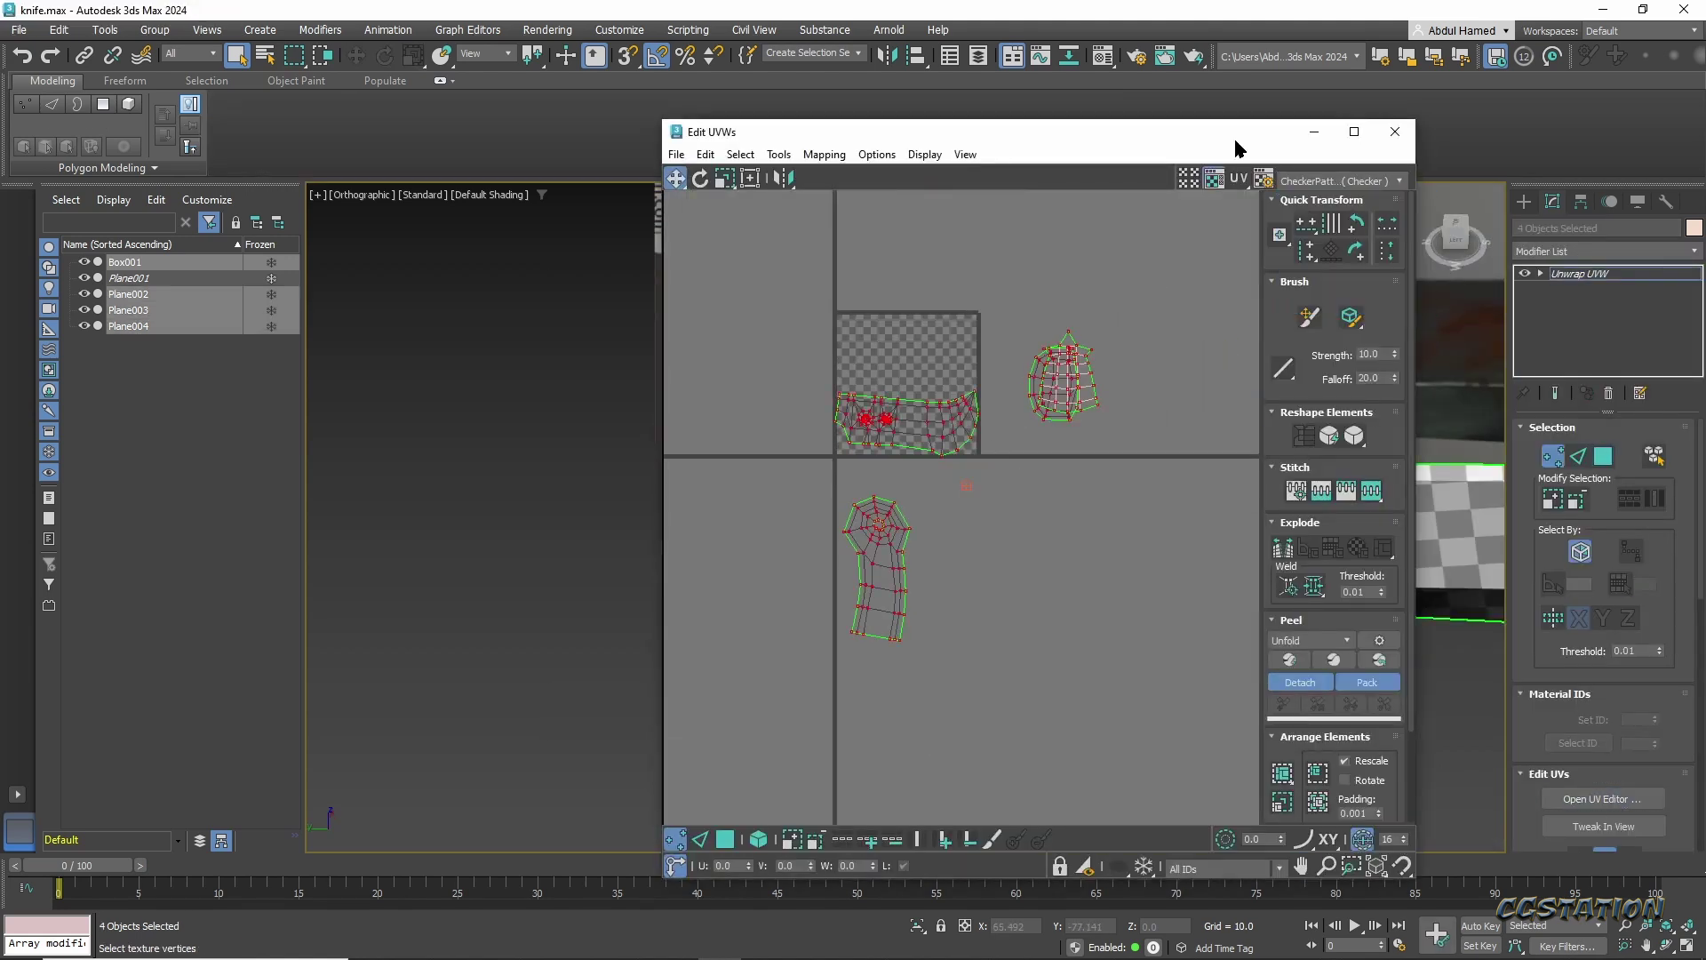
# Pack all knife UV shells, then turn the handle shell horizontal and place it in the square.
pyautogui.moveTo(1230, 131); pyautogui.dragTo(884, 109)
pyautogui.scroll(-2, 987, 533)
pyautogui.click(934, 641)
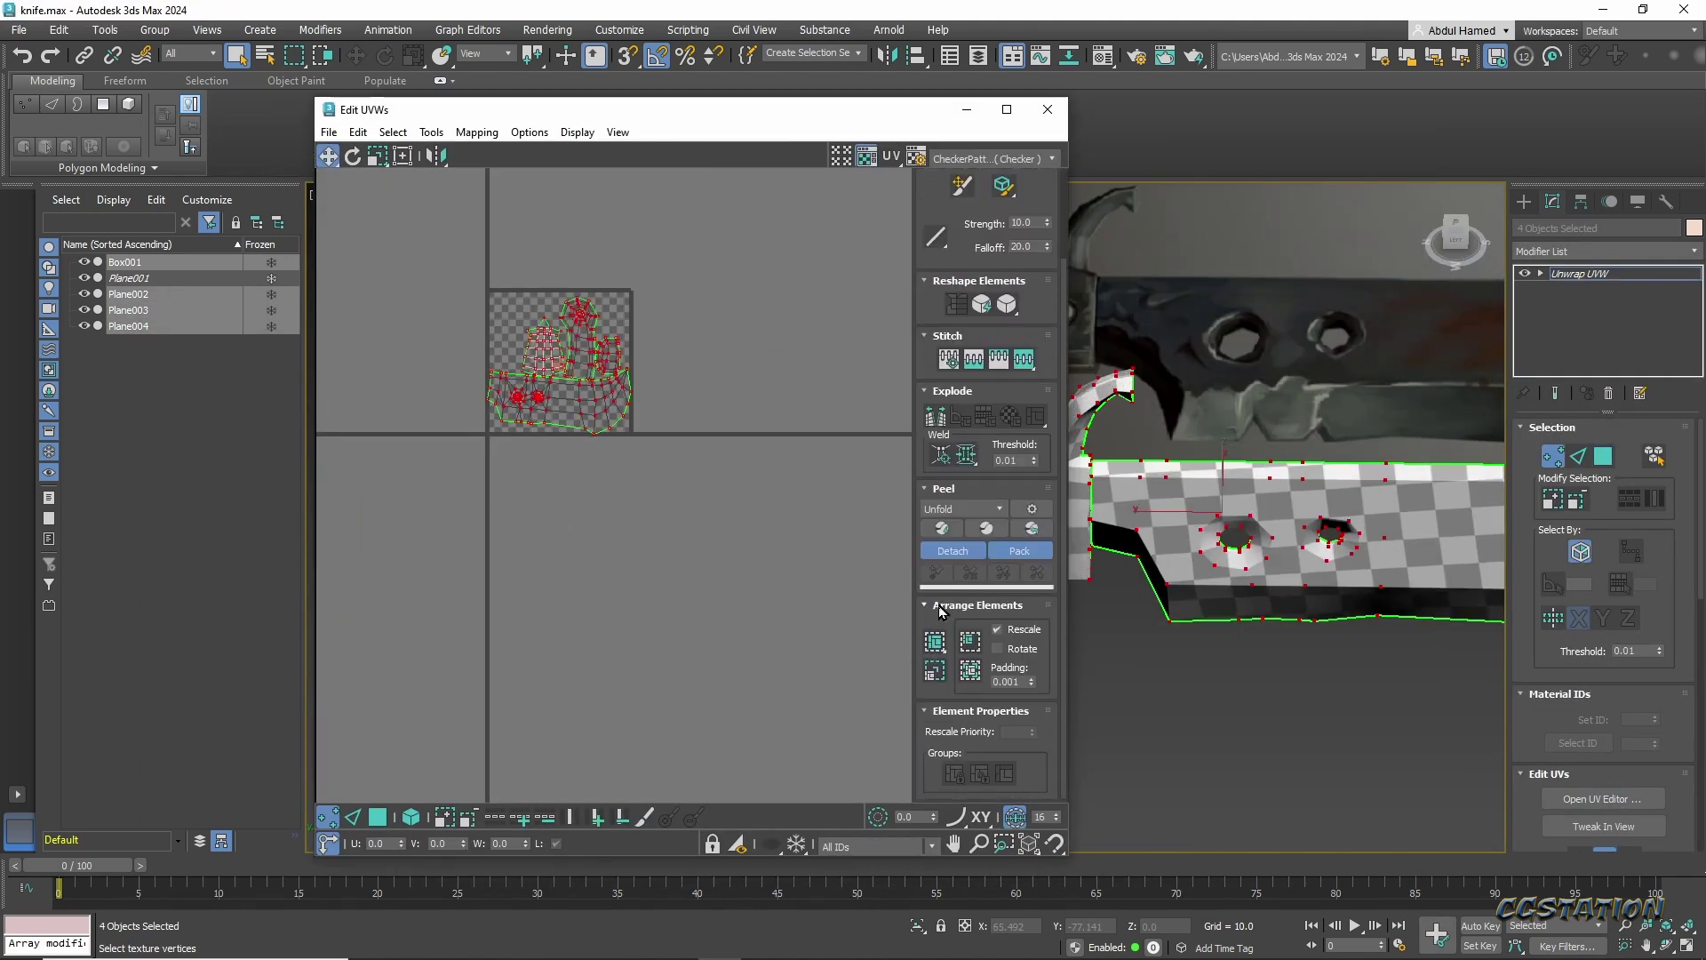
pyautogui.scroll(5, 585, 391)
pyautogui.moveTo(620, 391); pyautogui.dragTo(868, 382)
pyautogui.click(693, 399)
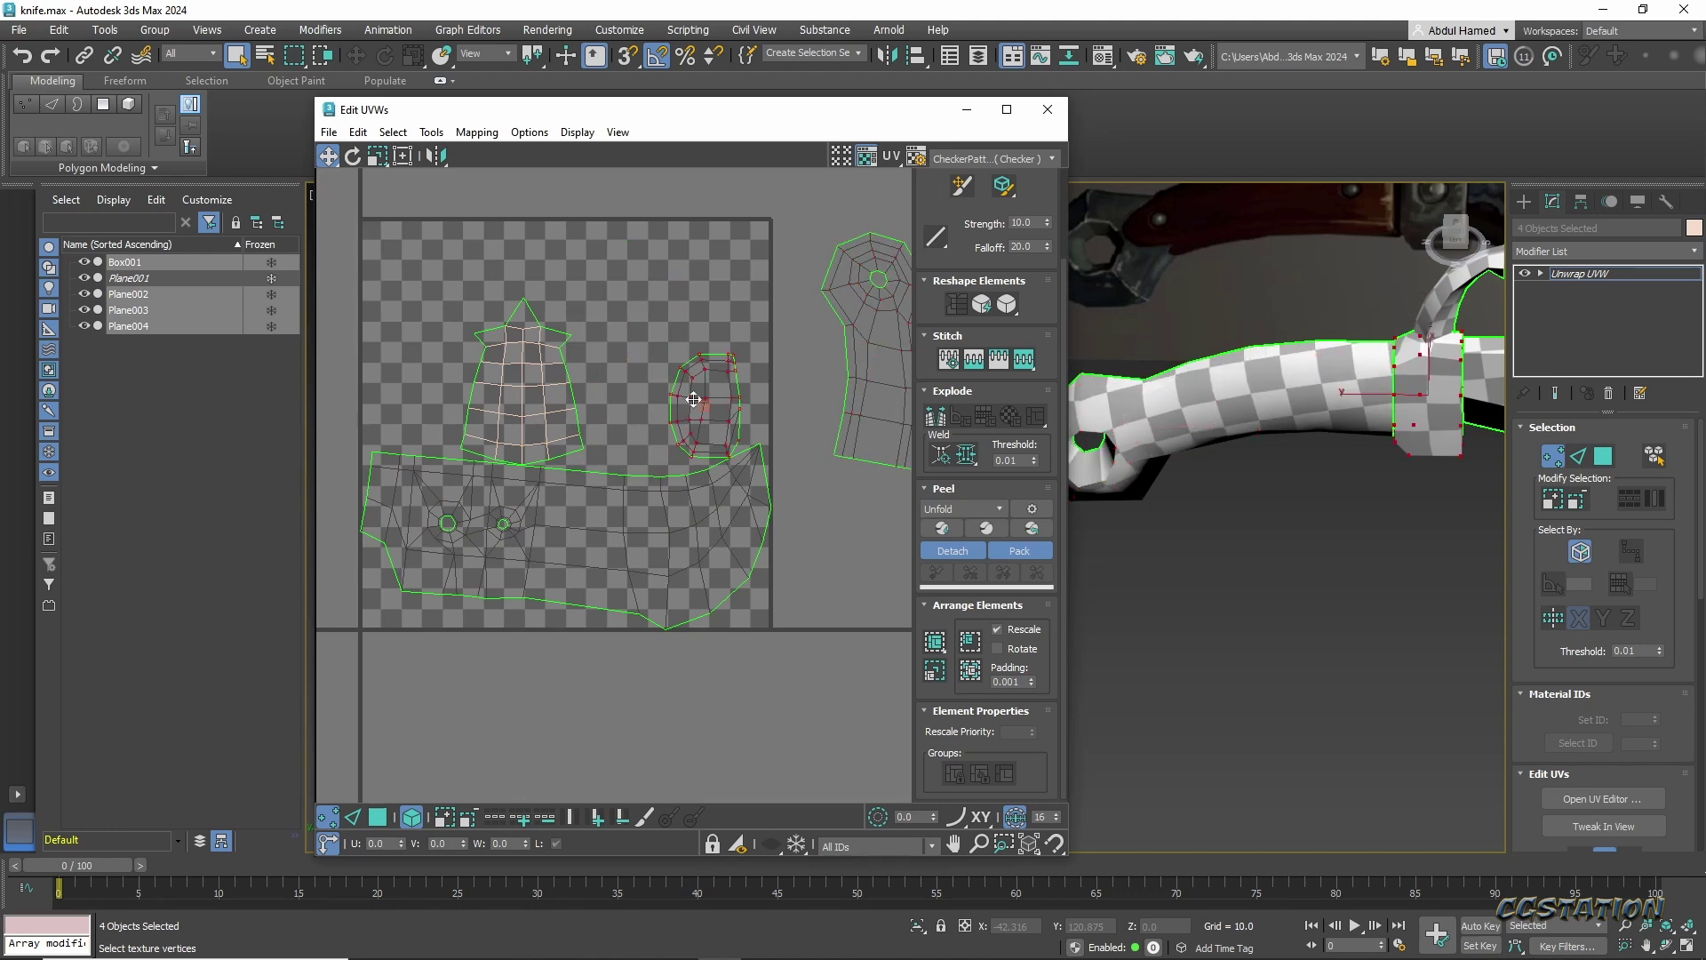
pyautogui.moveTo(772, 524); pyautogui.dragTo(821, 544)
pyautogui.click(853, 355)
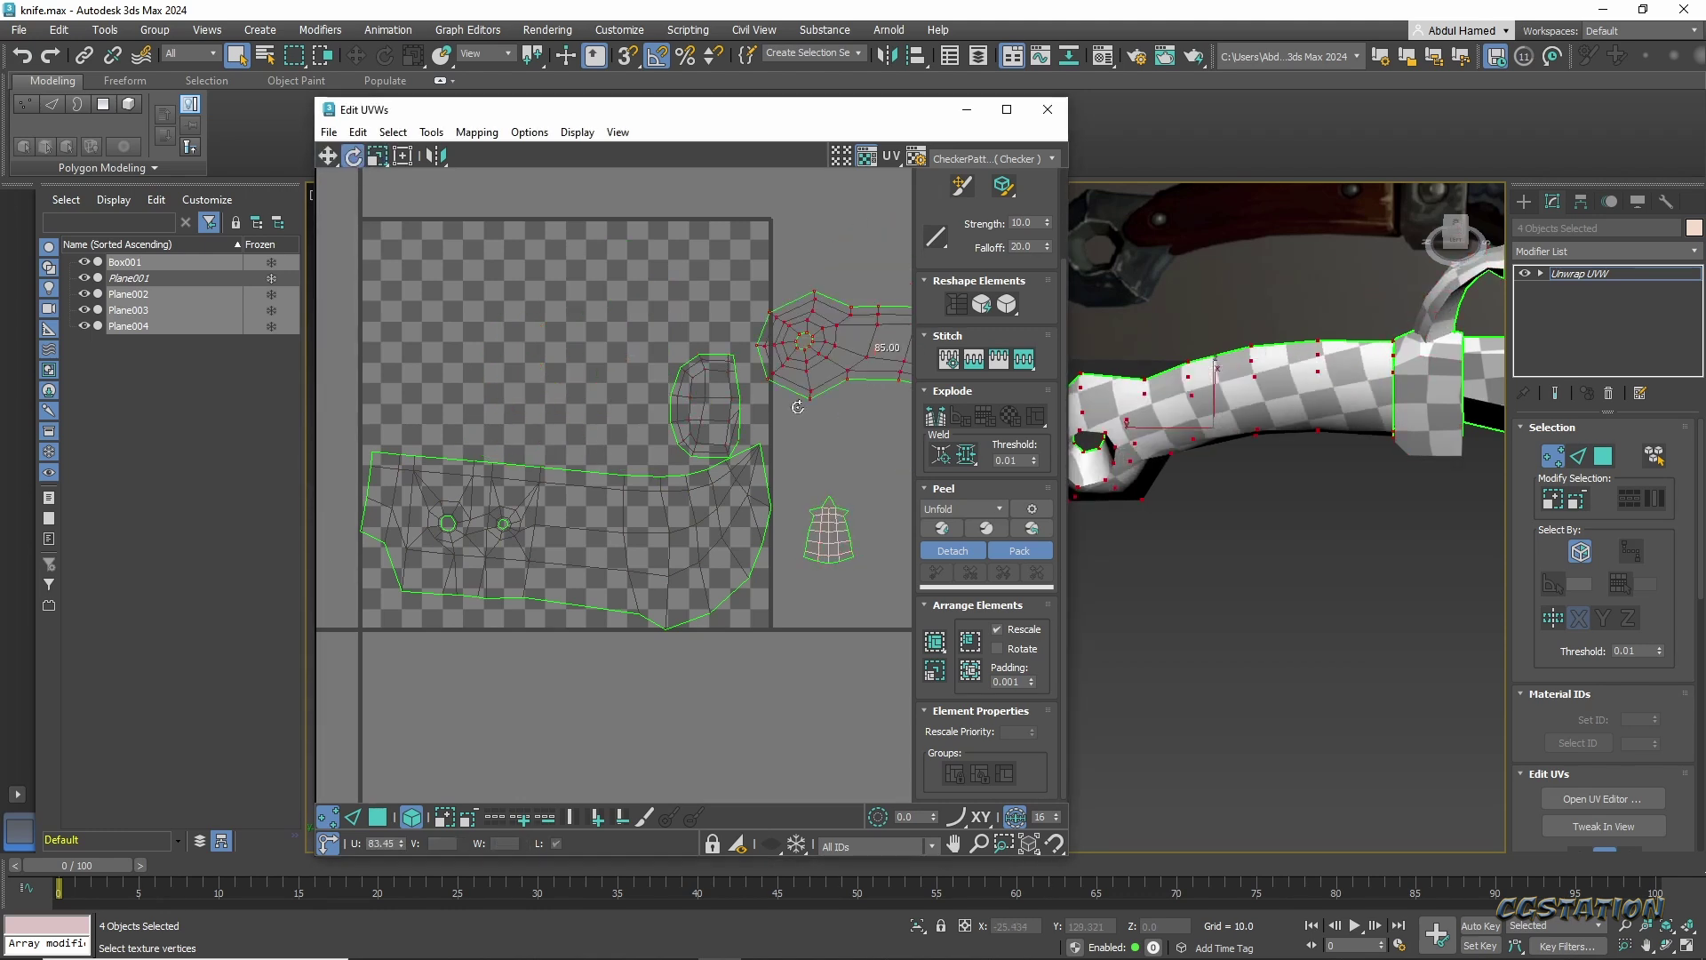
pyautogui.moveTo(853, 356); pyautogui.dragTo(463, 388)
# Place the small and oval shells at the top and rotate the handle shell 180 degrees.
pyautogui.click(680, 391)
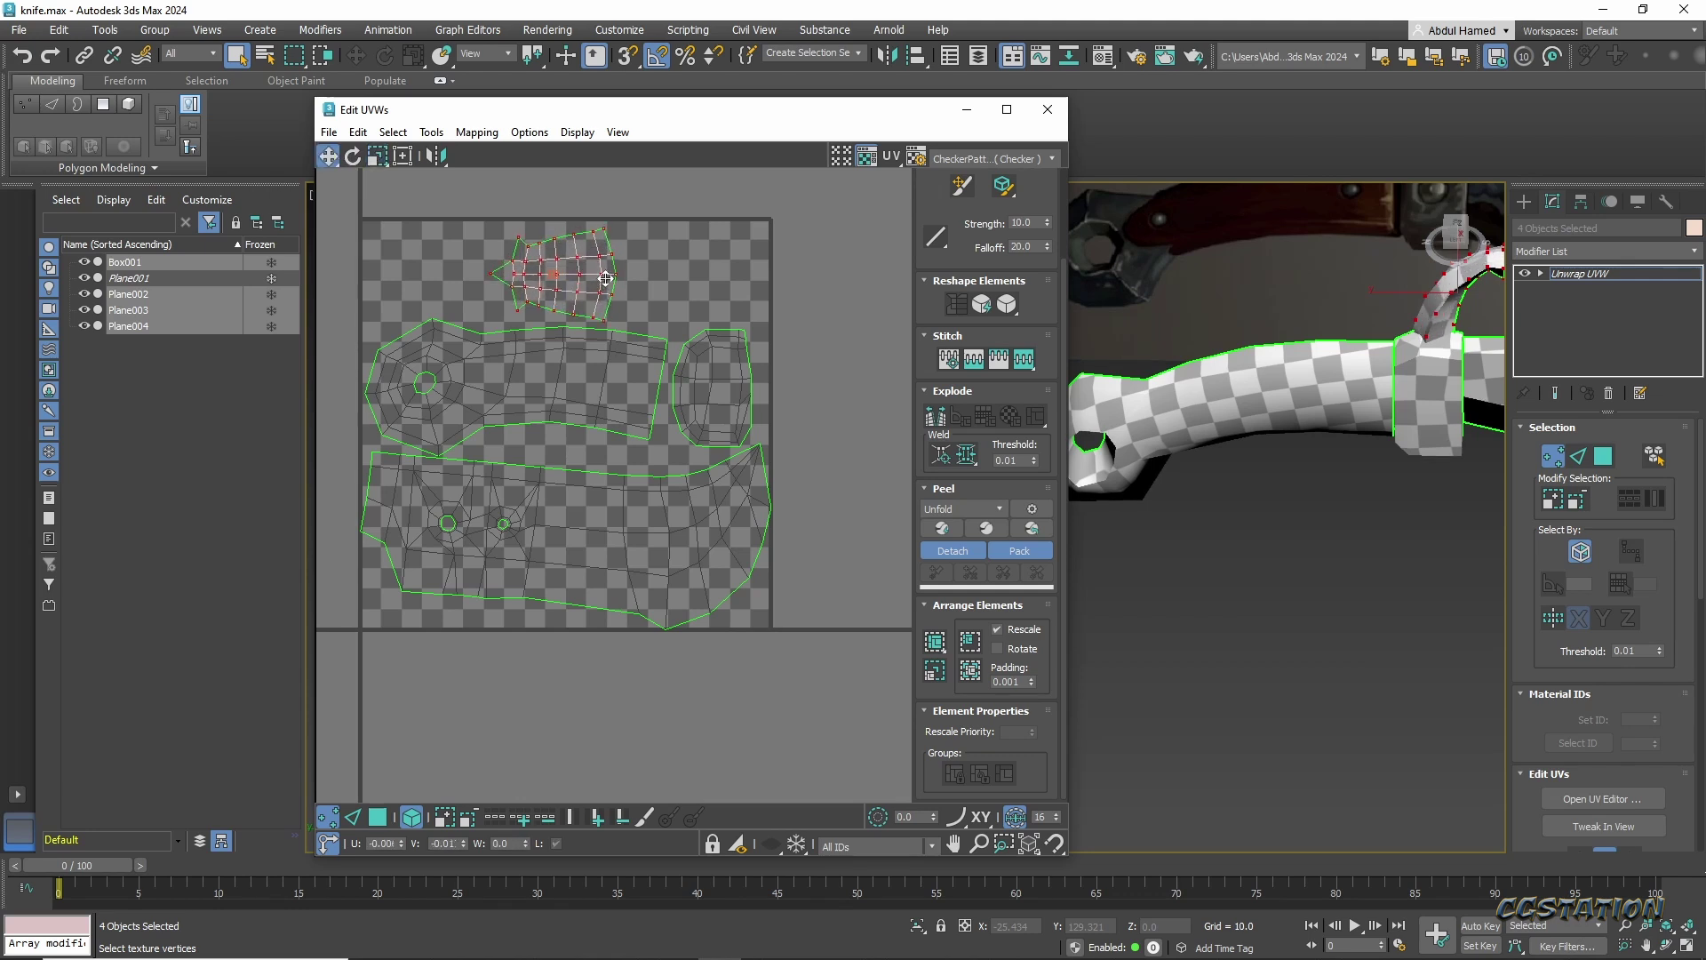
pyautogui.moveTo(565, 281); pyautogui.dragTo(453, 272)
pyautogui.moveTo(711, 388)
pyautogui.mouseDown()
pyautogui.moveTo(818, 227)
pyautogui.moveTo(582, 217)
pyautogui.moveTo(571, 264)
pyautogui.mouseUp()
pyautogui.click(553, 374)
pyautogui.press('r')
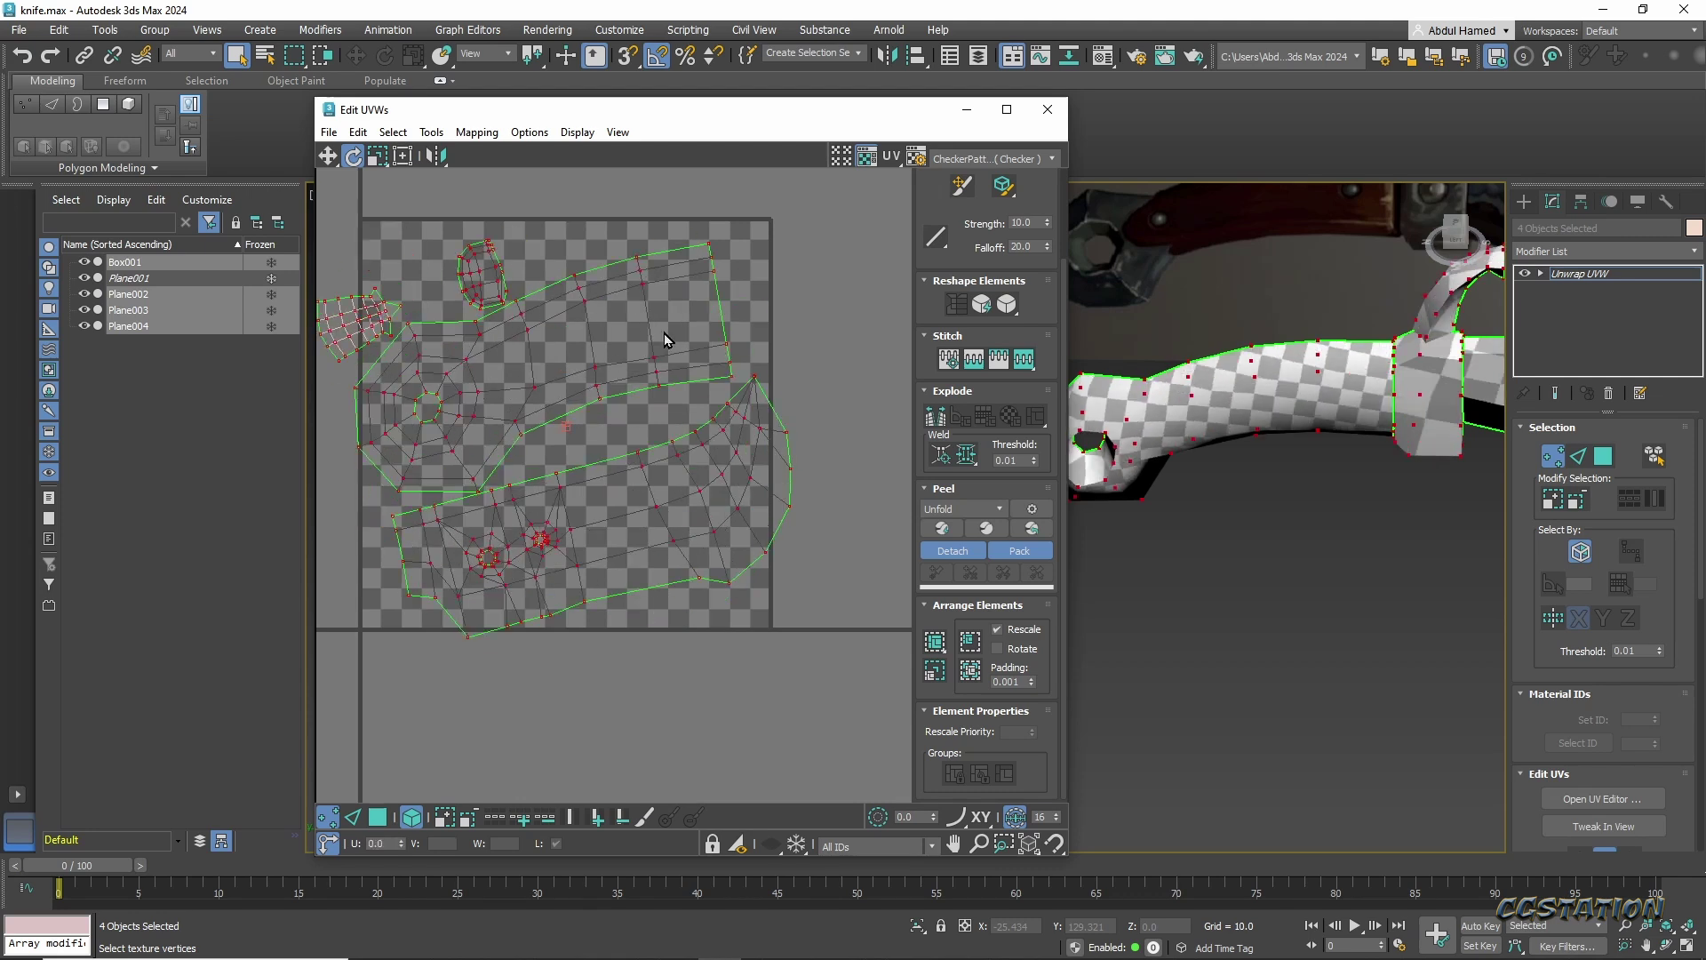
pyautogui.moveTo(613, 378); pyautogui.dragTo(739, 359)
pyautogui.press('w')
pyautogui.moveTo(518, 339); pyautogui.dragTo(527, 357)
pyautogui.click(536, 258)
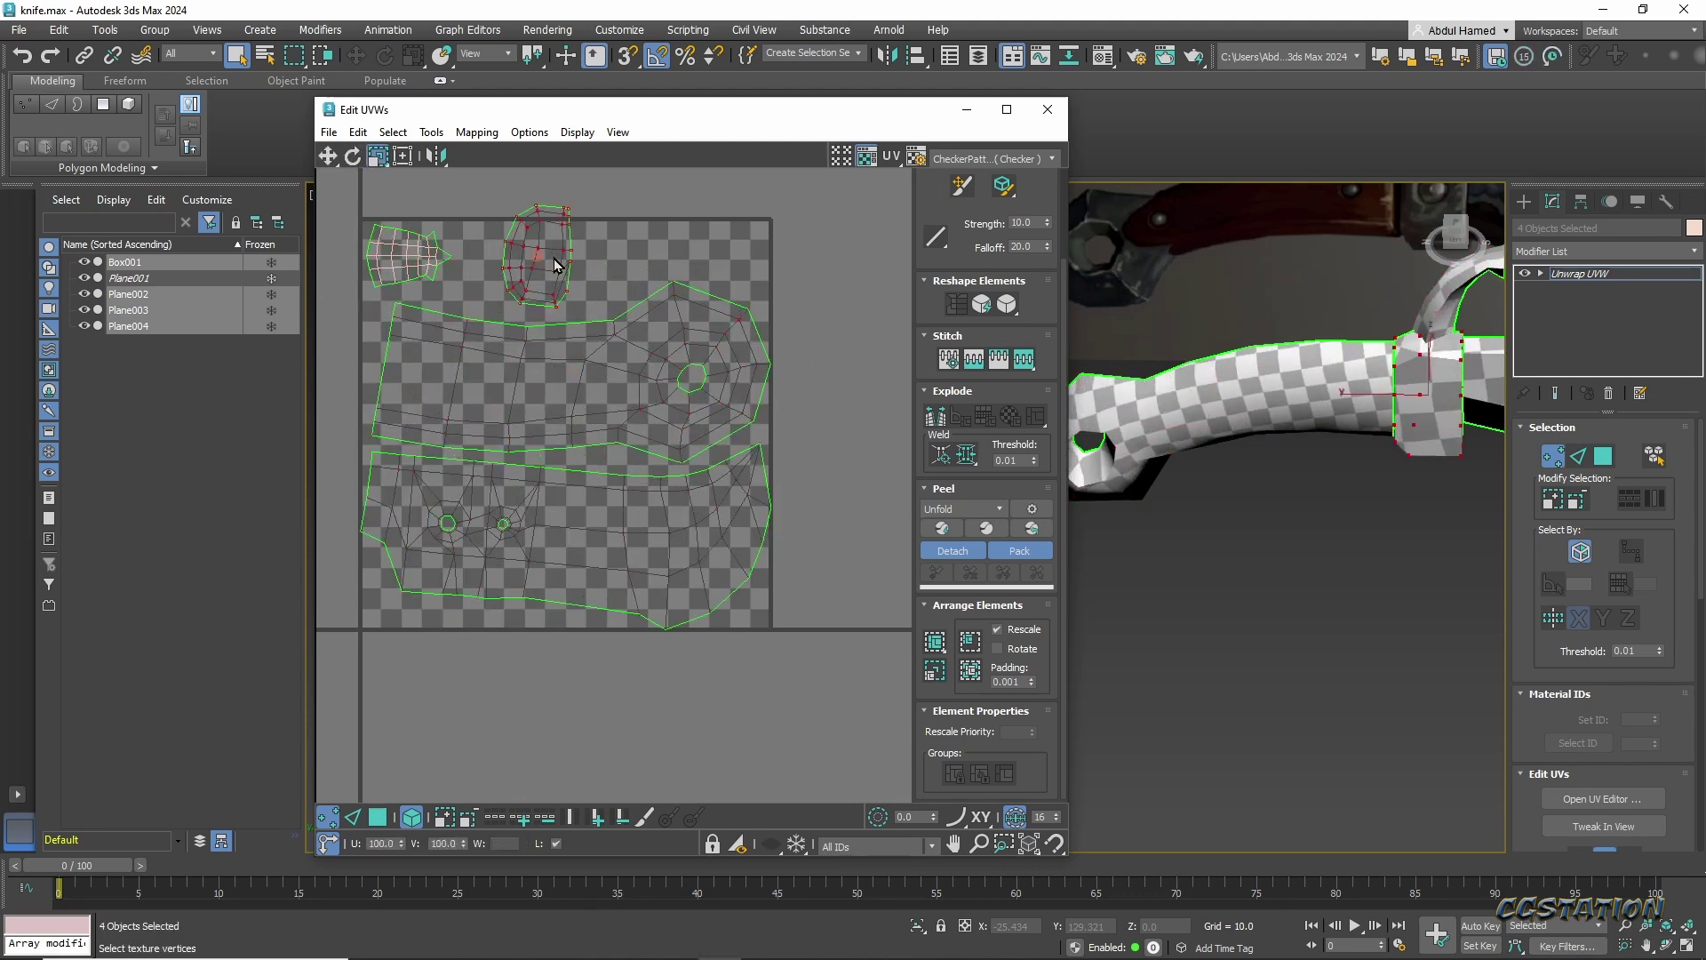
pyautogui.moveTo(536, 258)
pyautogui.mouseDown()
pyautogui.moveTo(531, 273)
pyautogui.moveTo(593, 262)
pyautogui.moveTo(527, 299)
pyautogui.mouseUp()
pyautogui.click(451, 257)
pyautogui.press('w')
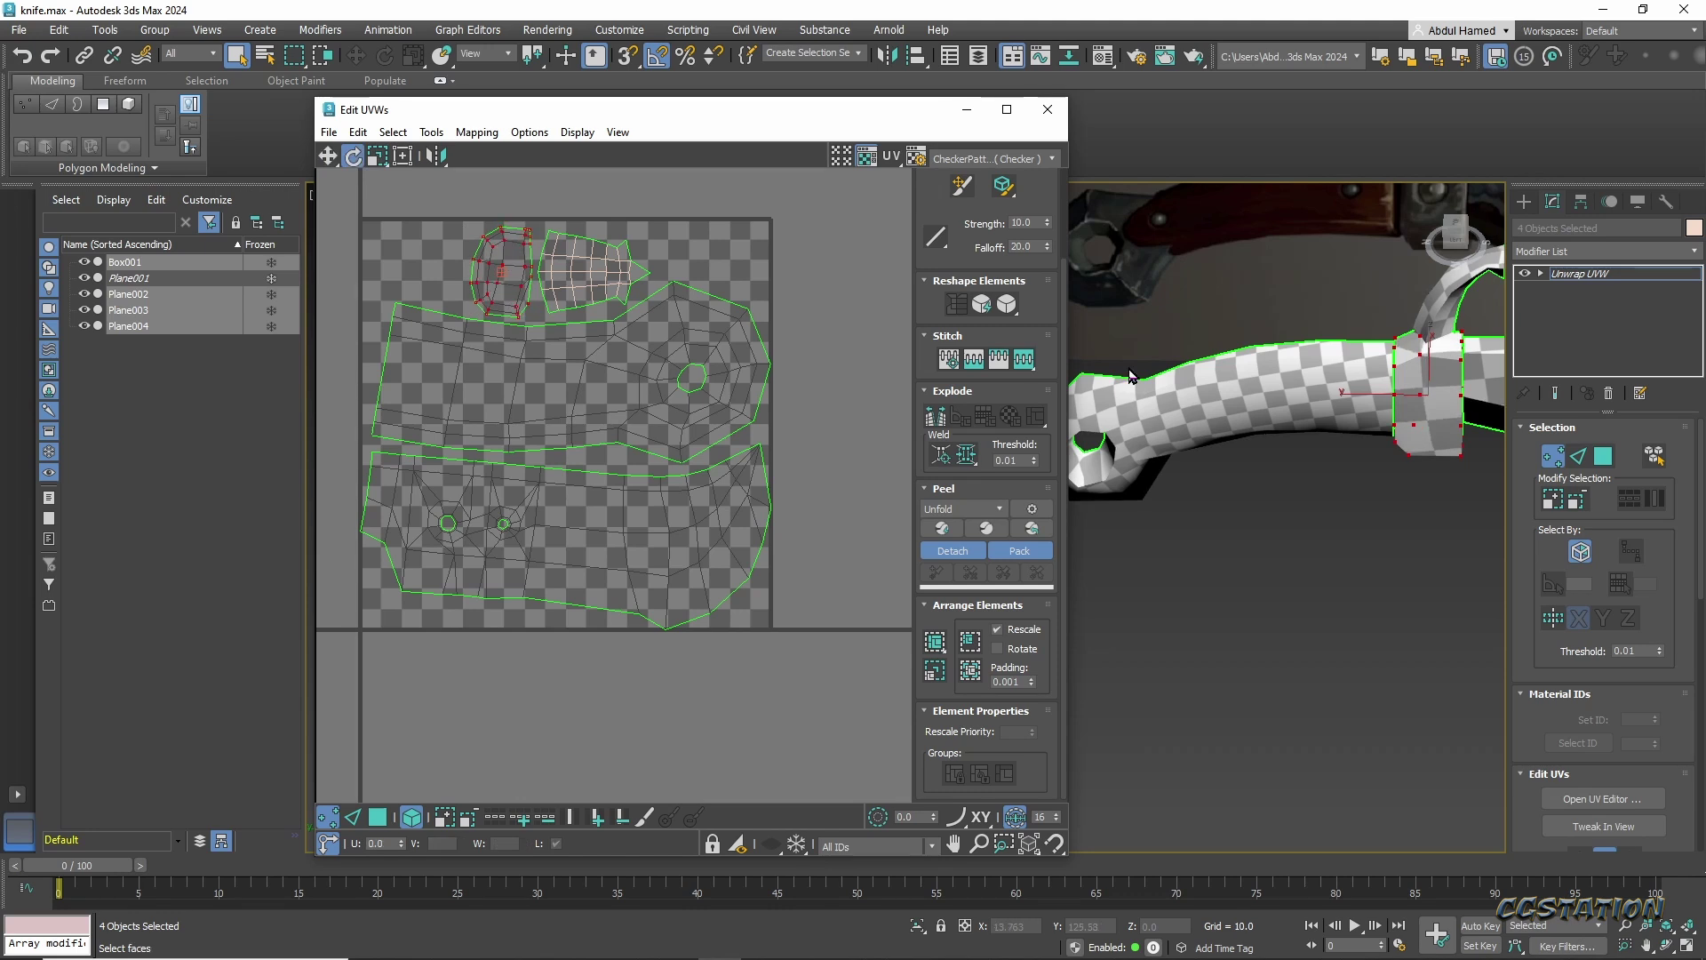
# Render the UVW template and save it as a knife_uv JPEG on the Desktop.
pyautogui.click(431, 132)
pyautogui.click(462, 455)
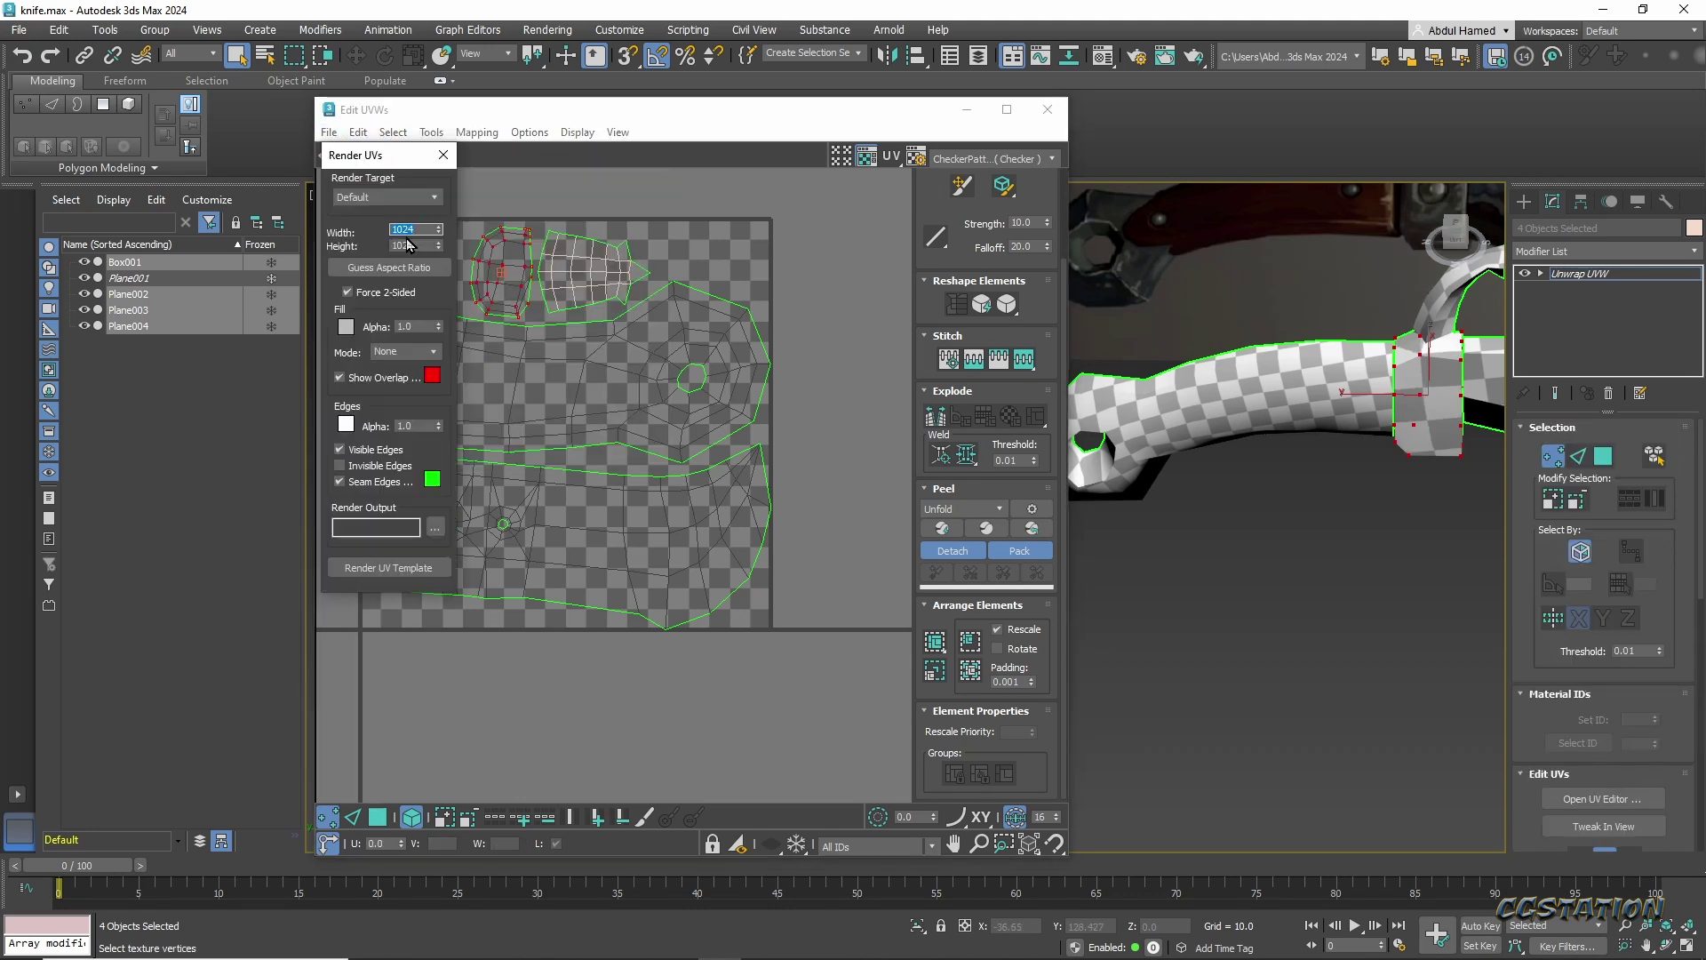
pyautogui.click(388, 567)
pyautogui.click(368, 48)
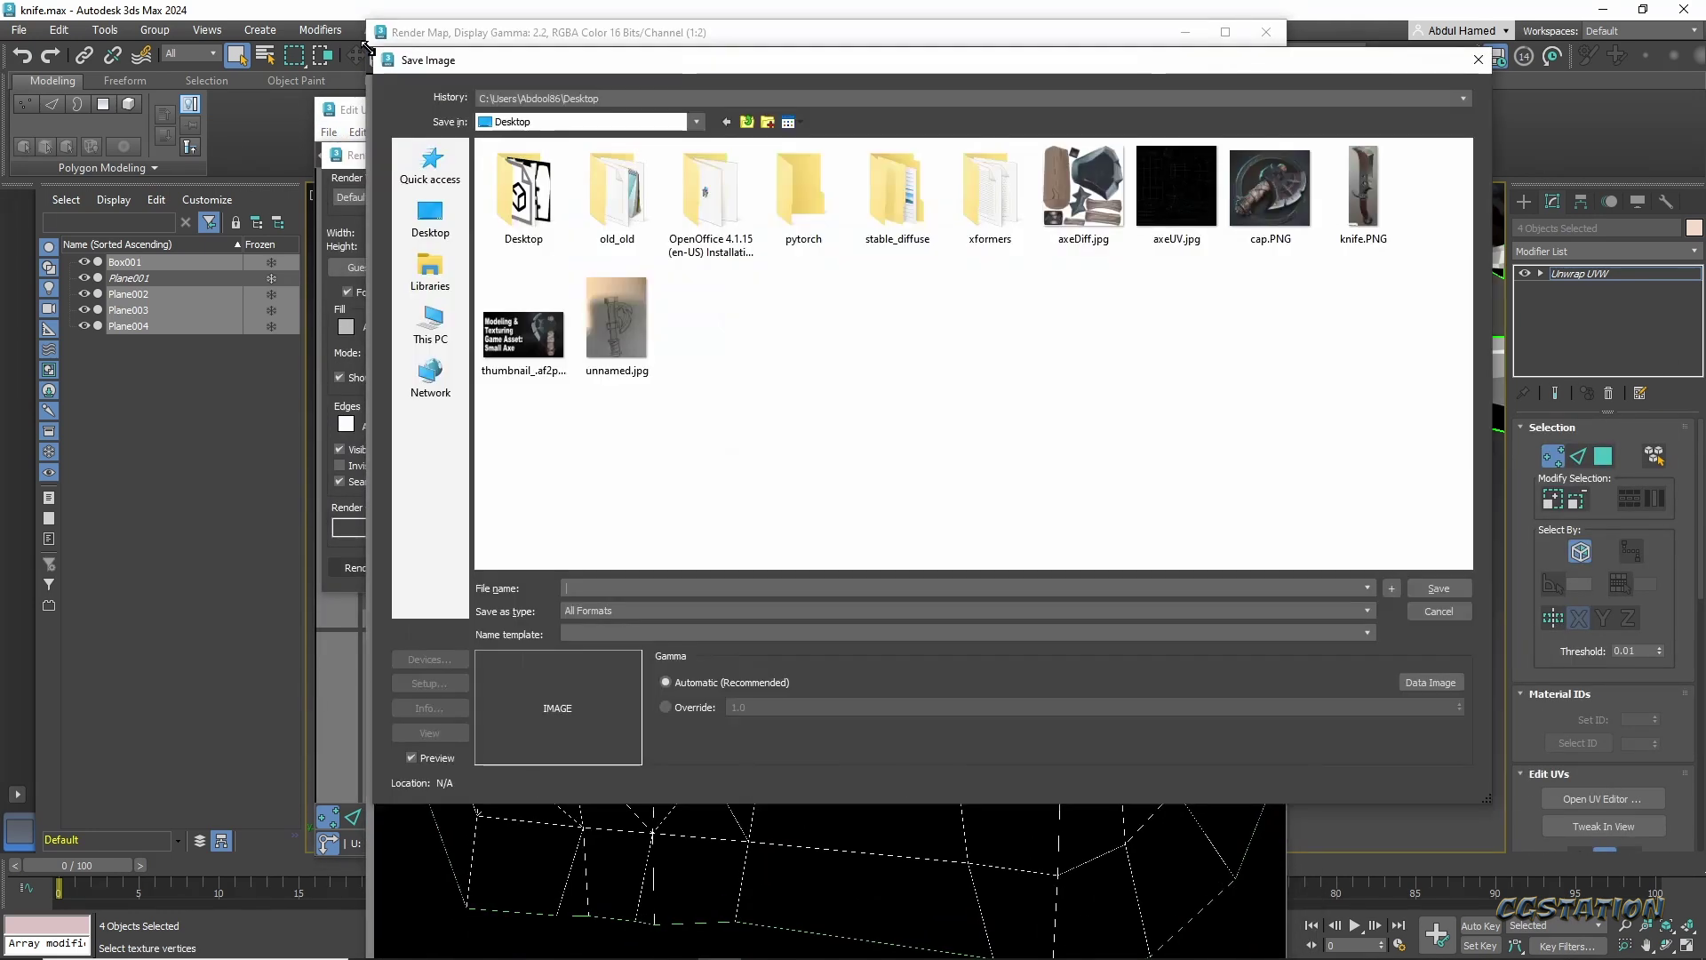
pyautogui.write('knife_uv')
pyautogui.click(1116, 611)
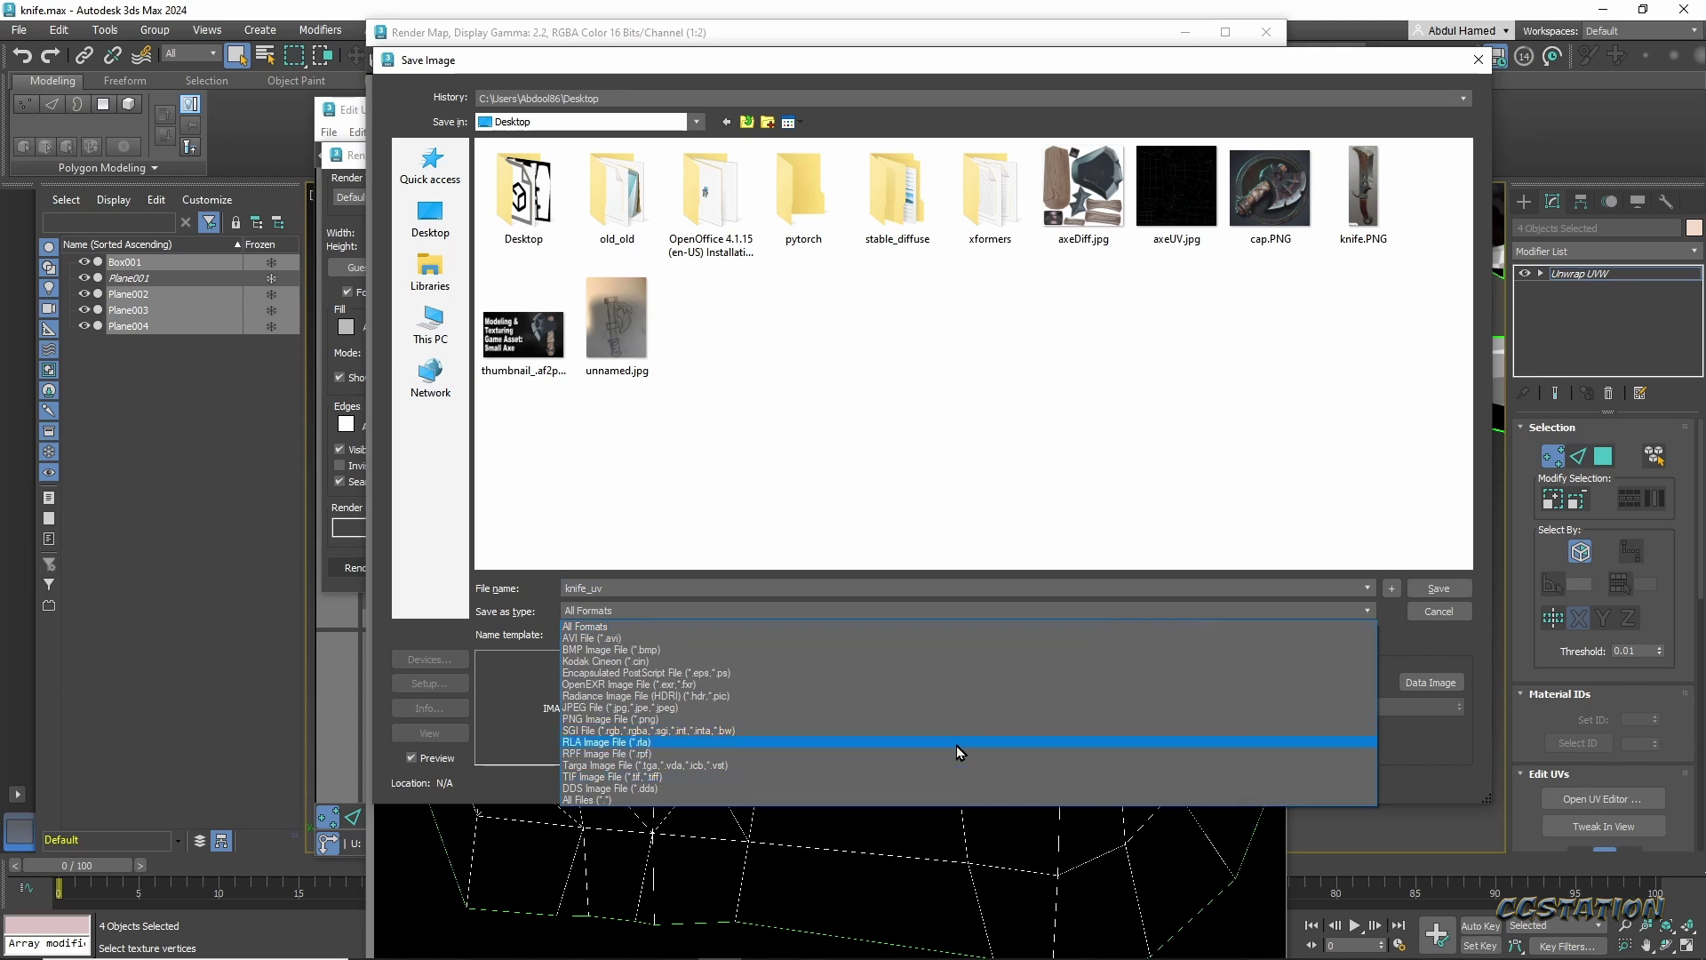
pyautogui.click(613, 707)
pyautogui.click(1439, 588)
pyautogui.click(876, 535)
pyautogui.click(1333, 506)
# Give Plane002–Plane004 a Symmetry modifier flipped on X and a polygon-mode Edit Poly above it.
pyautogui.scroll(-3, 1172, 490)
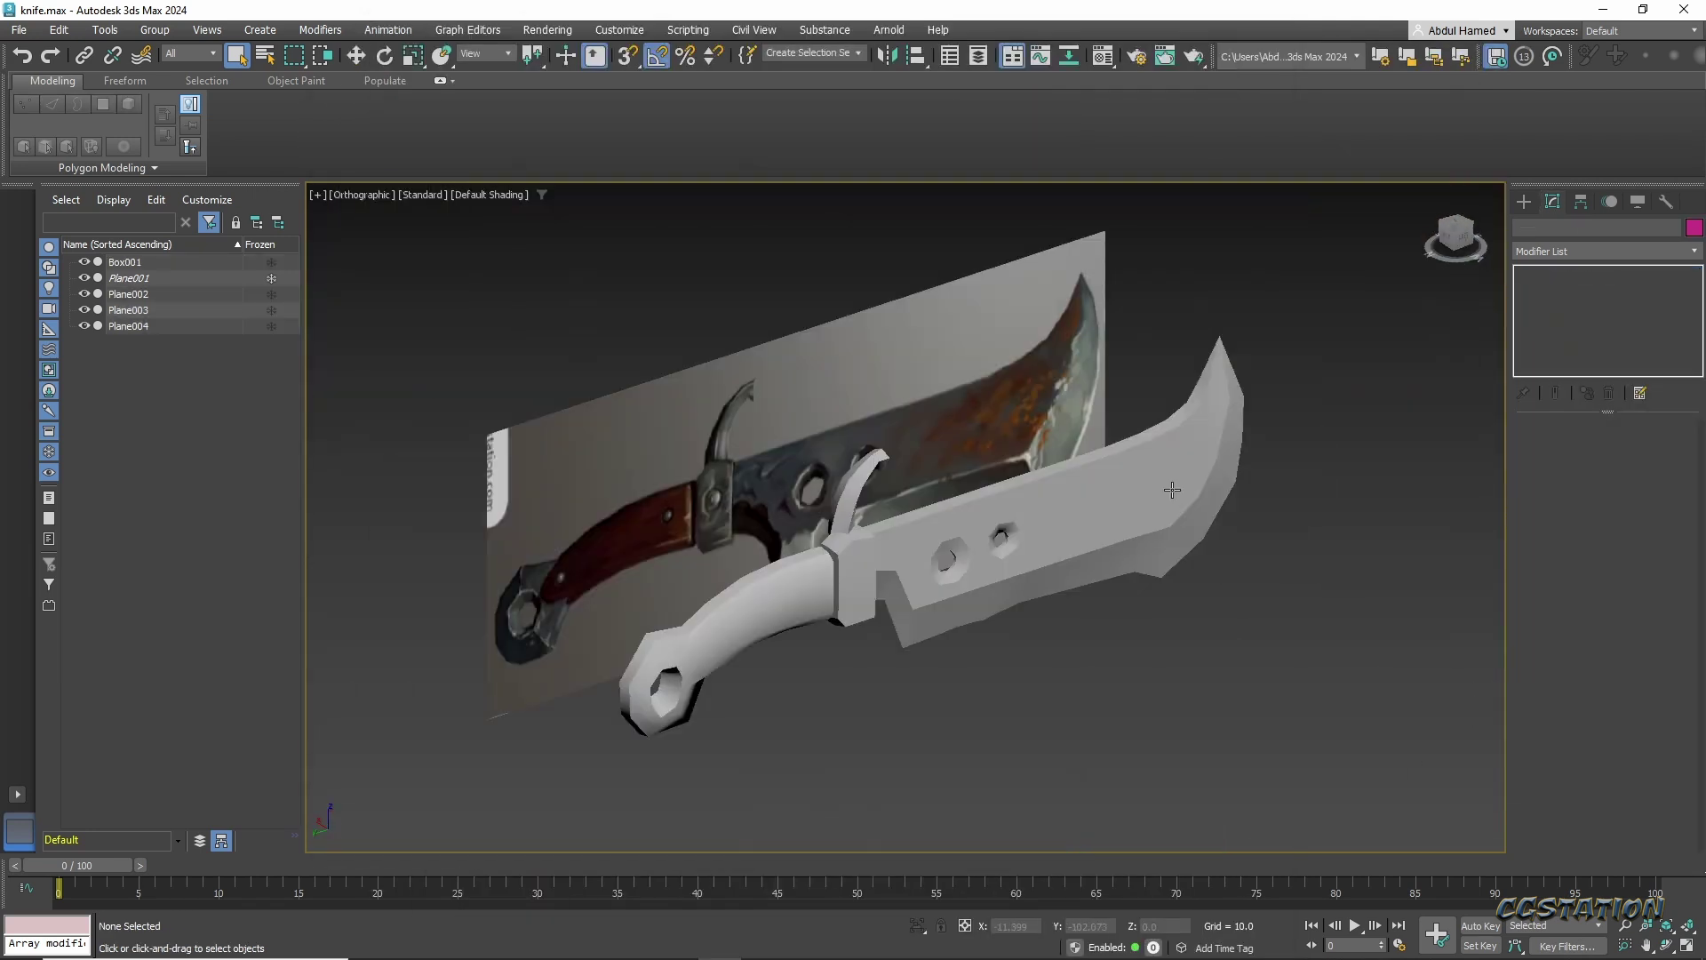
pyautogui.hotkey('ctrl', 'a')
pyautogui.click(1606, 252)
pyautogui.keyDown('alt'); pyautogui.moveTo(1172, 490); pyautogui.dragTo(978, 533, button='middle'); pyautogui.keyUp('alt')
pyautogui.click(1564, 826)
pyautogui.click(1612, 484)
pyautogui.click(1565, 252)
pyautogui.click(1564, 444)
# Show mesh edges and select the edges around the right blade hole.
pyautogui.keyDown('alt'); pyautogui.moveTo(1333, 498); pyautogui.dragTo(1400, 445, button='middle'); pyautogui.keyUp('alt')
pyautogui.press('4')
pyautogui.click(1274, 603)
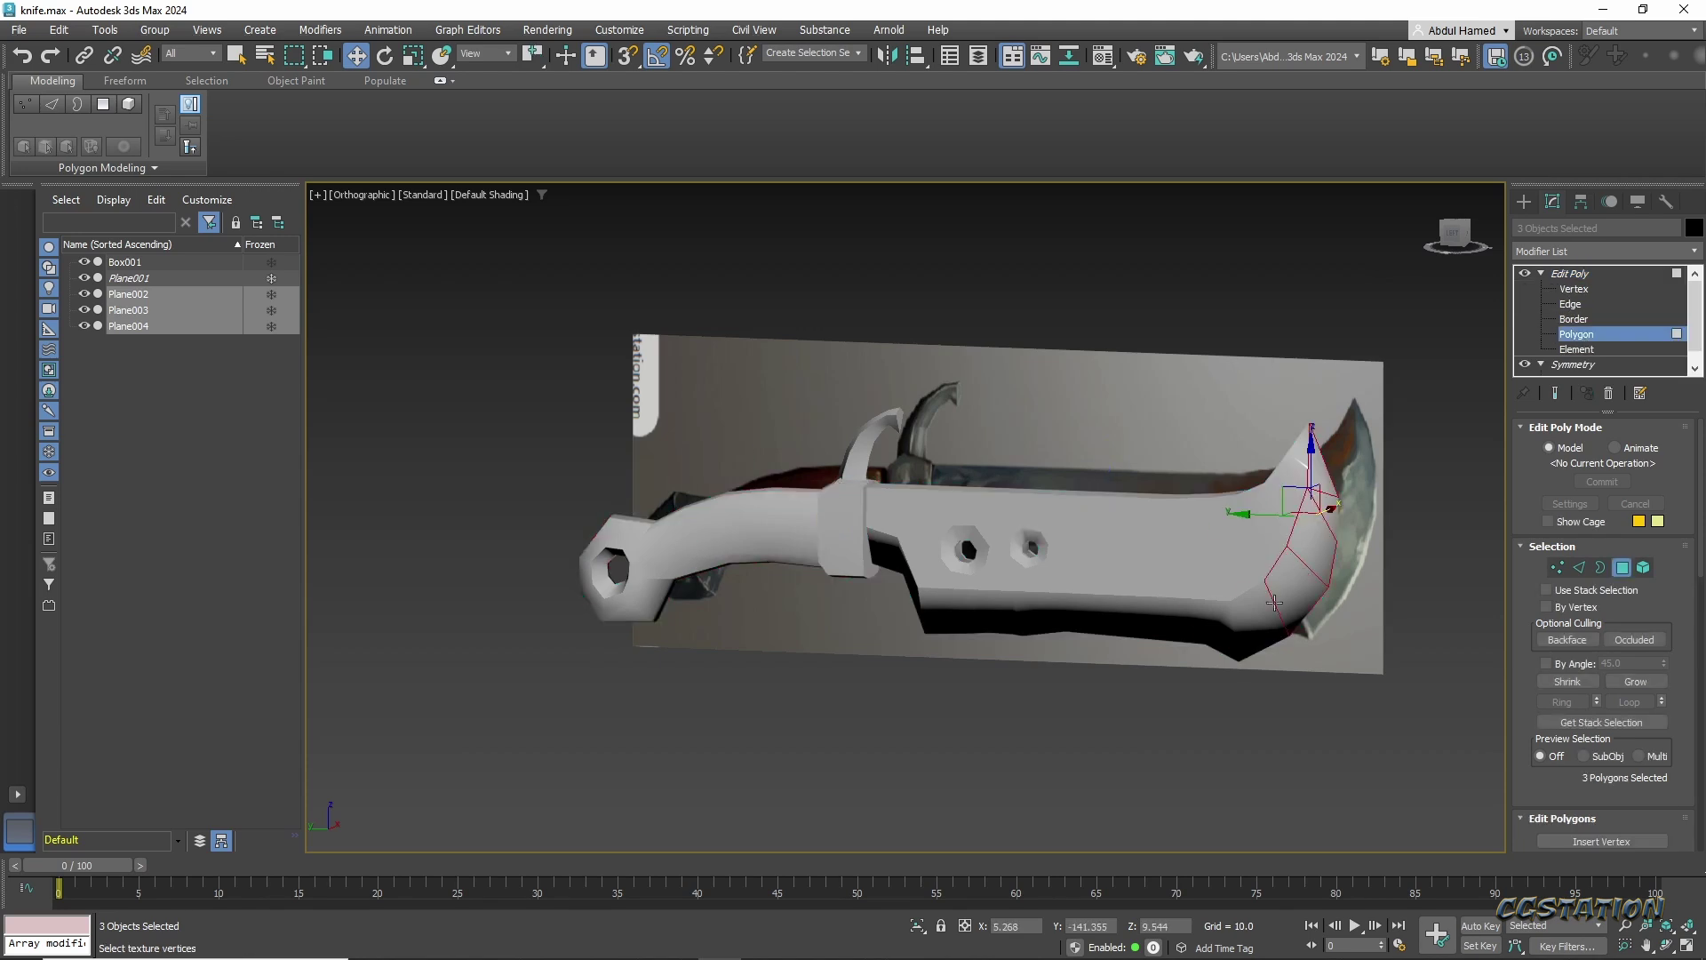
pyautogui.keyDown('alt'); pyautogui.moveTo(979, 617); pyautogui.dragTo(1239, 551, button='middle'); pyautogui.keyUp('alt')
pyautogui.press('F4')
pyautogui.click(1066, 539)
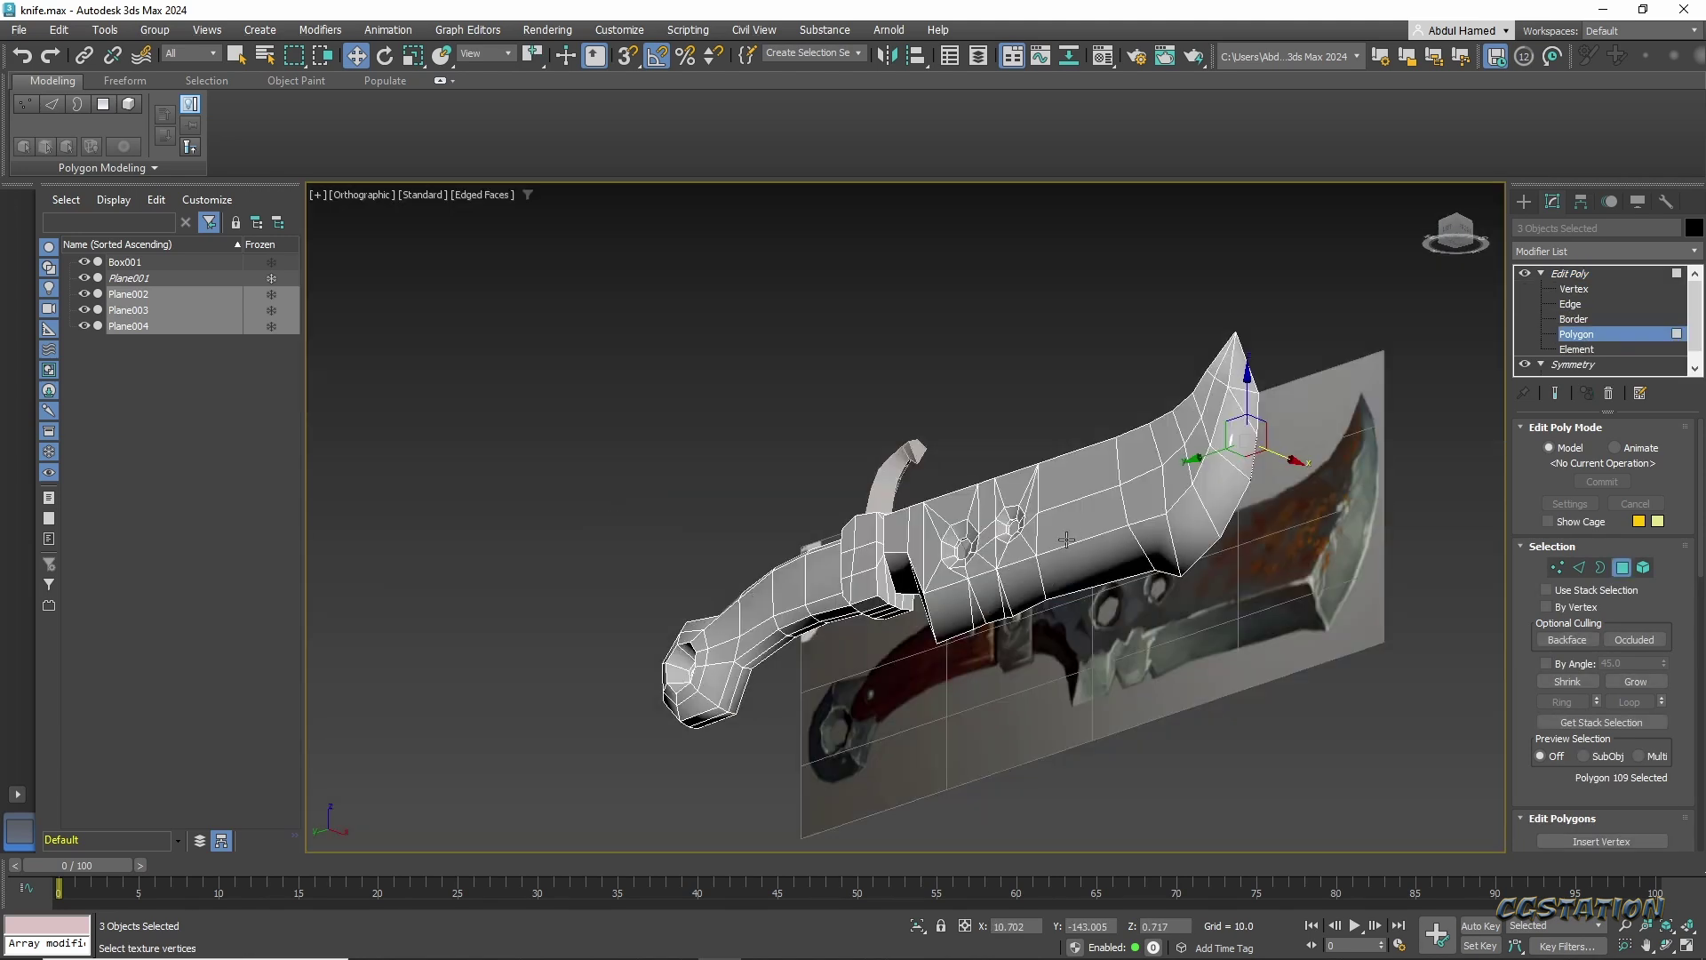
pyautogui.keyDown('alt'); pyautogui.moveTo(1066, 539); pyautogui.dragTo(1458, 413, button='middle'); pyautogui.keyUp('alt')
pyautogui.scroll(-5, 1582, 724)
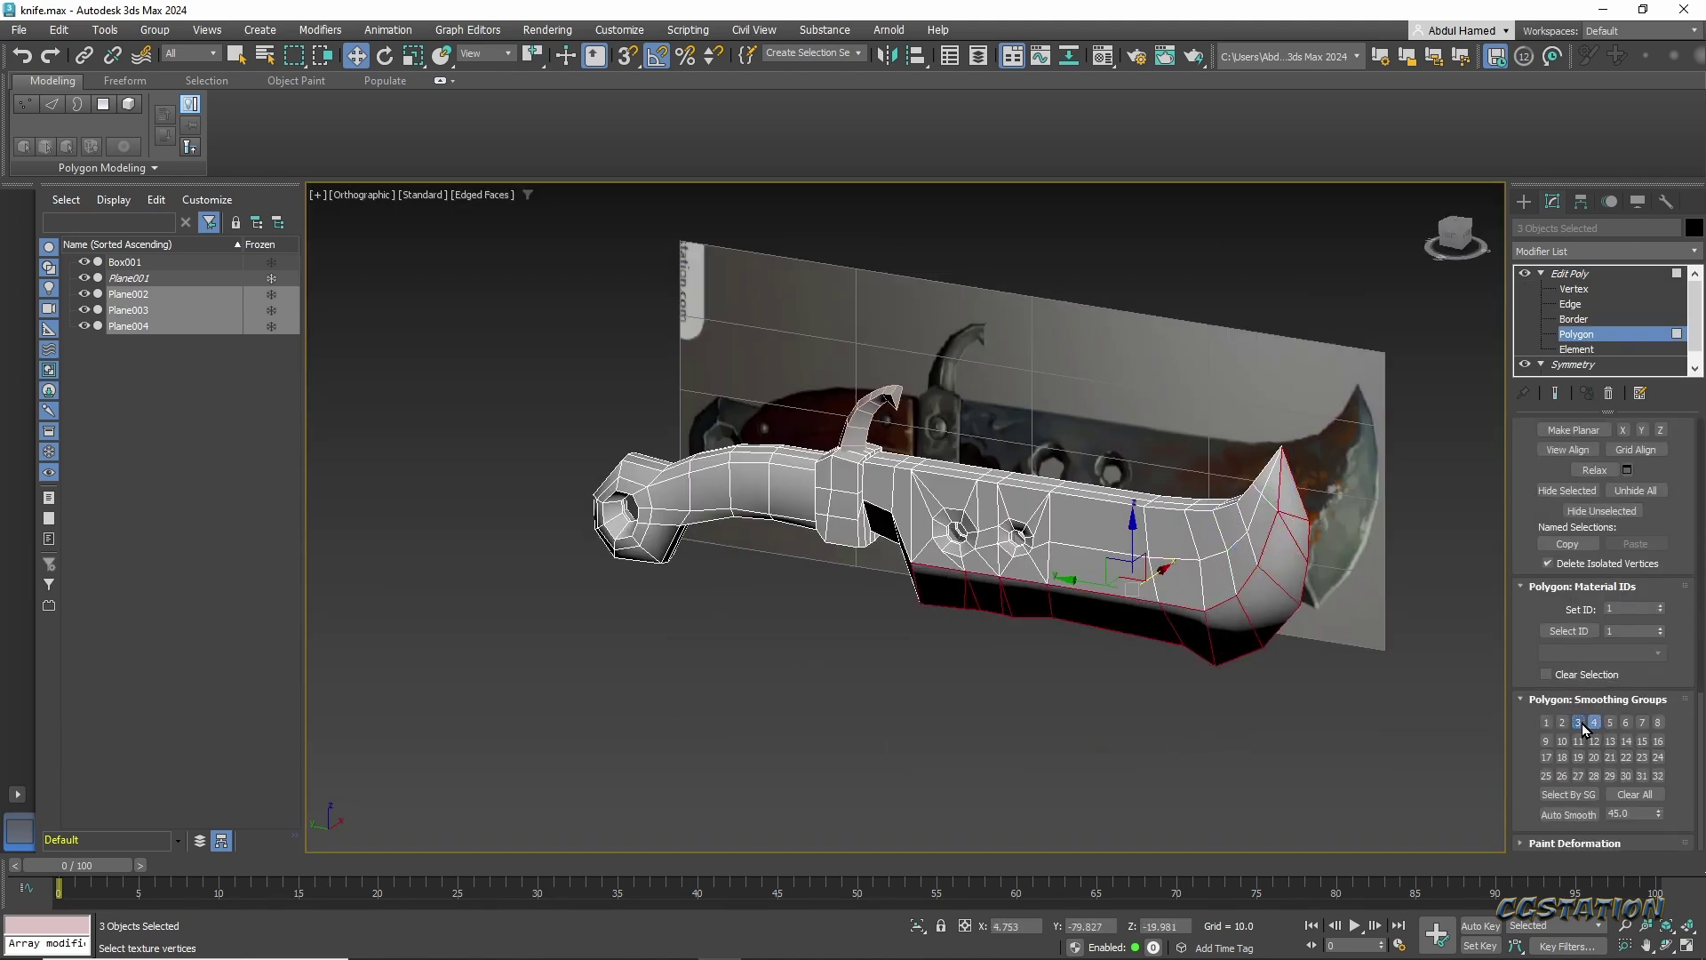
pyautogui.keyDown('alt'); pyautogui.moveTo(1245, 489); pyautogui.dragTo(1020, 355, button='middle'); pyautogui.keyUp('alt')
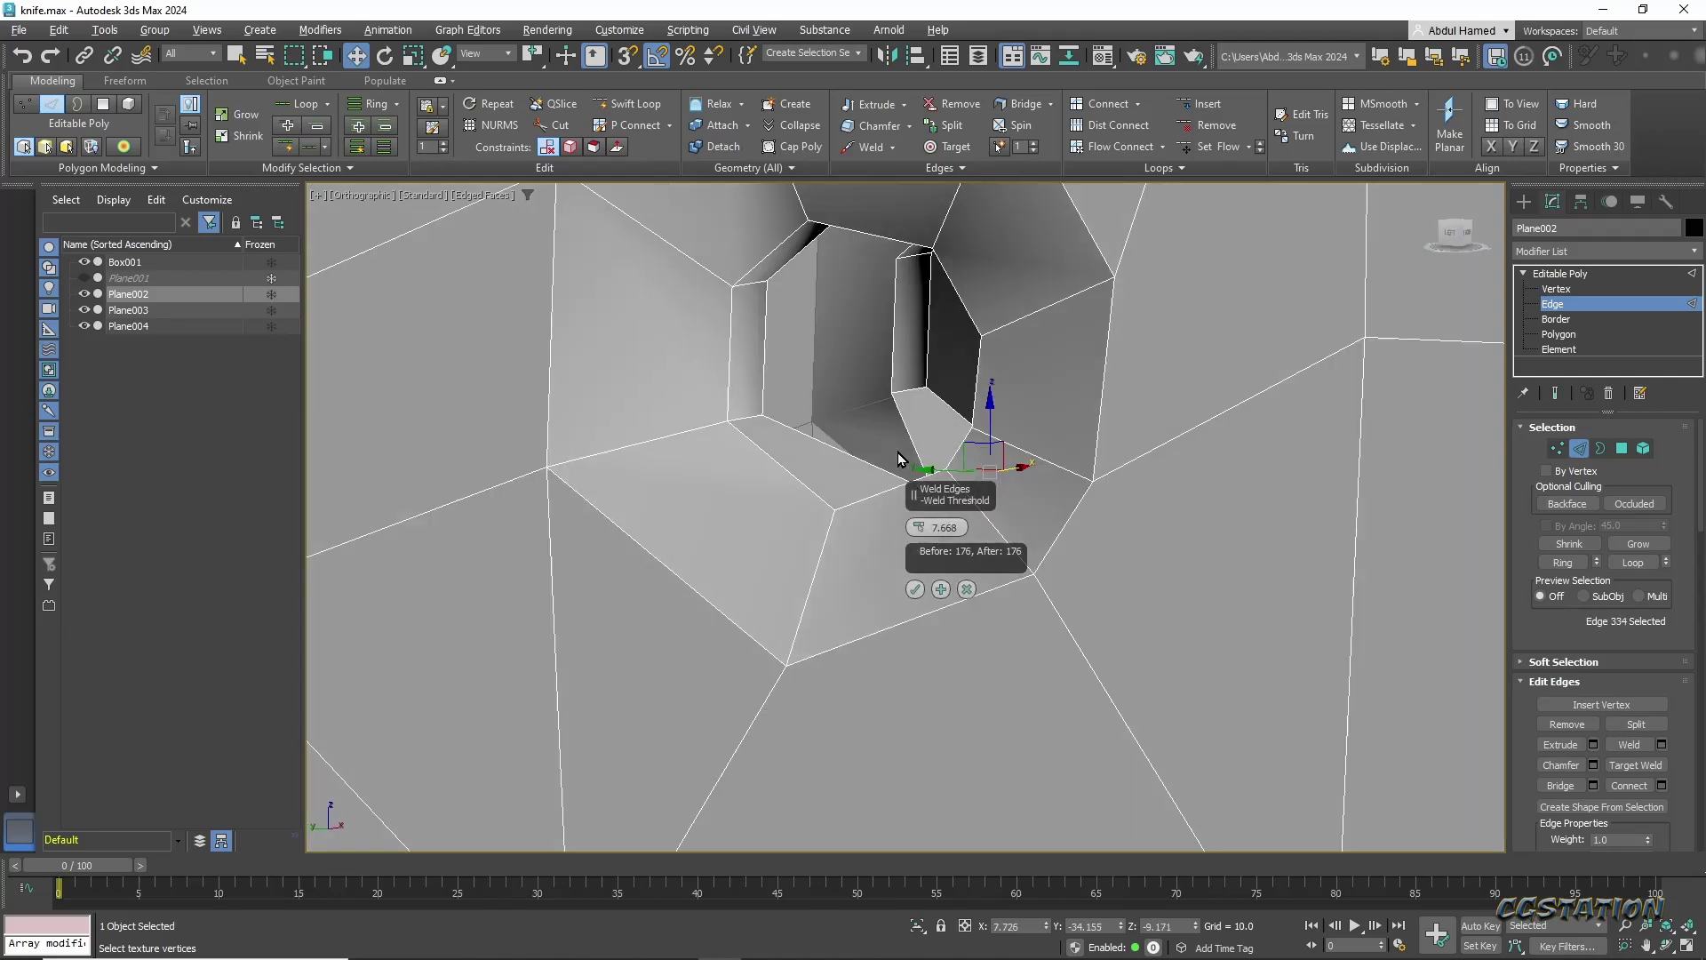
pyautogui.click(941, 589)
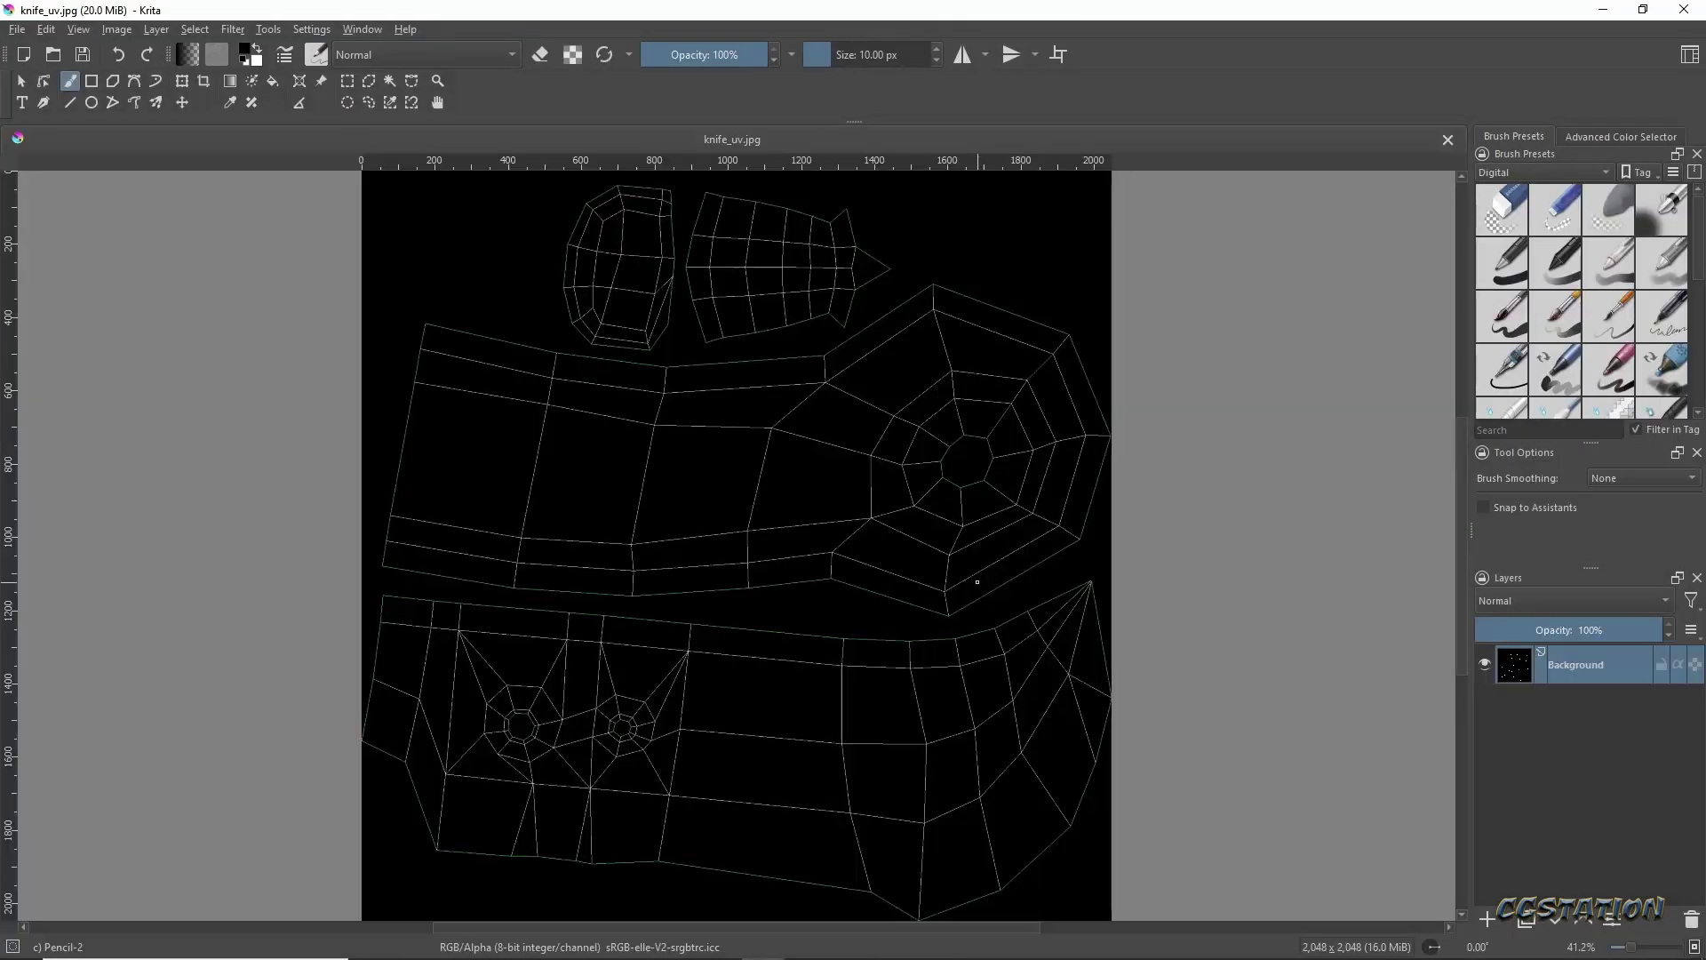
# Outline the lower UV island and fill it gray, then fill the upper island tan.
pyautogui.moveTo(978, 582); pyautogui.dragTo(1117, 475, button='middle')
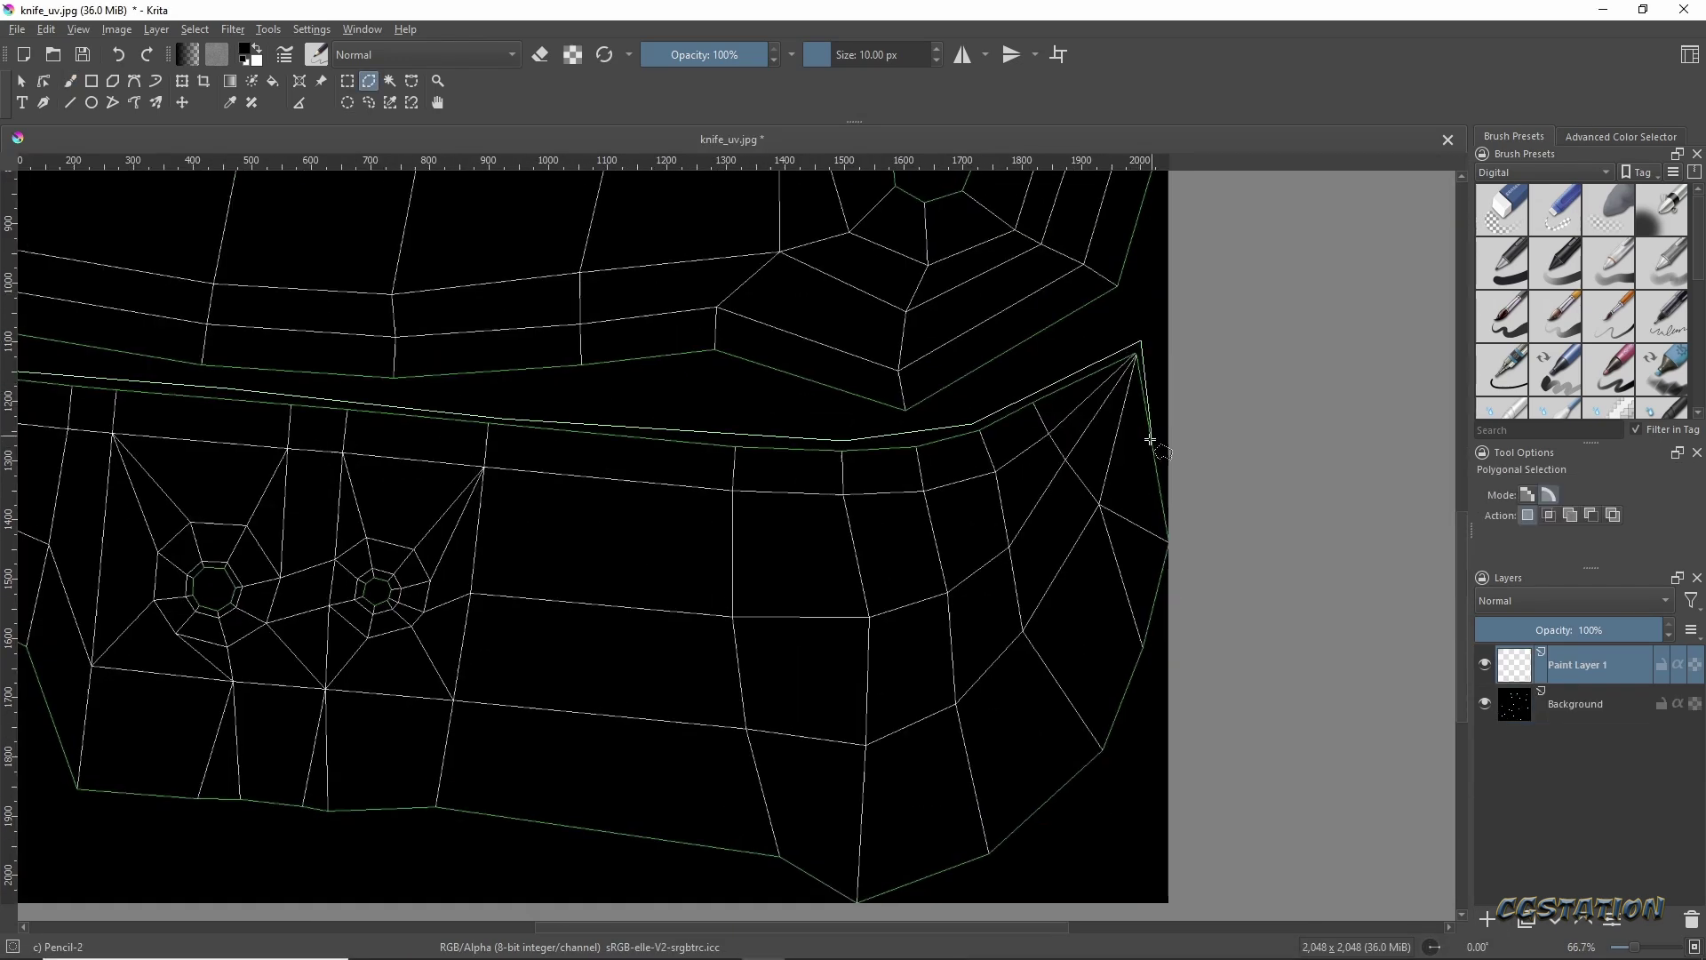
pyautogui.click(1328, 502)
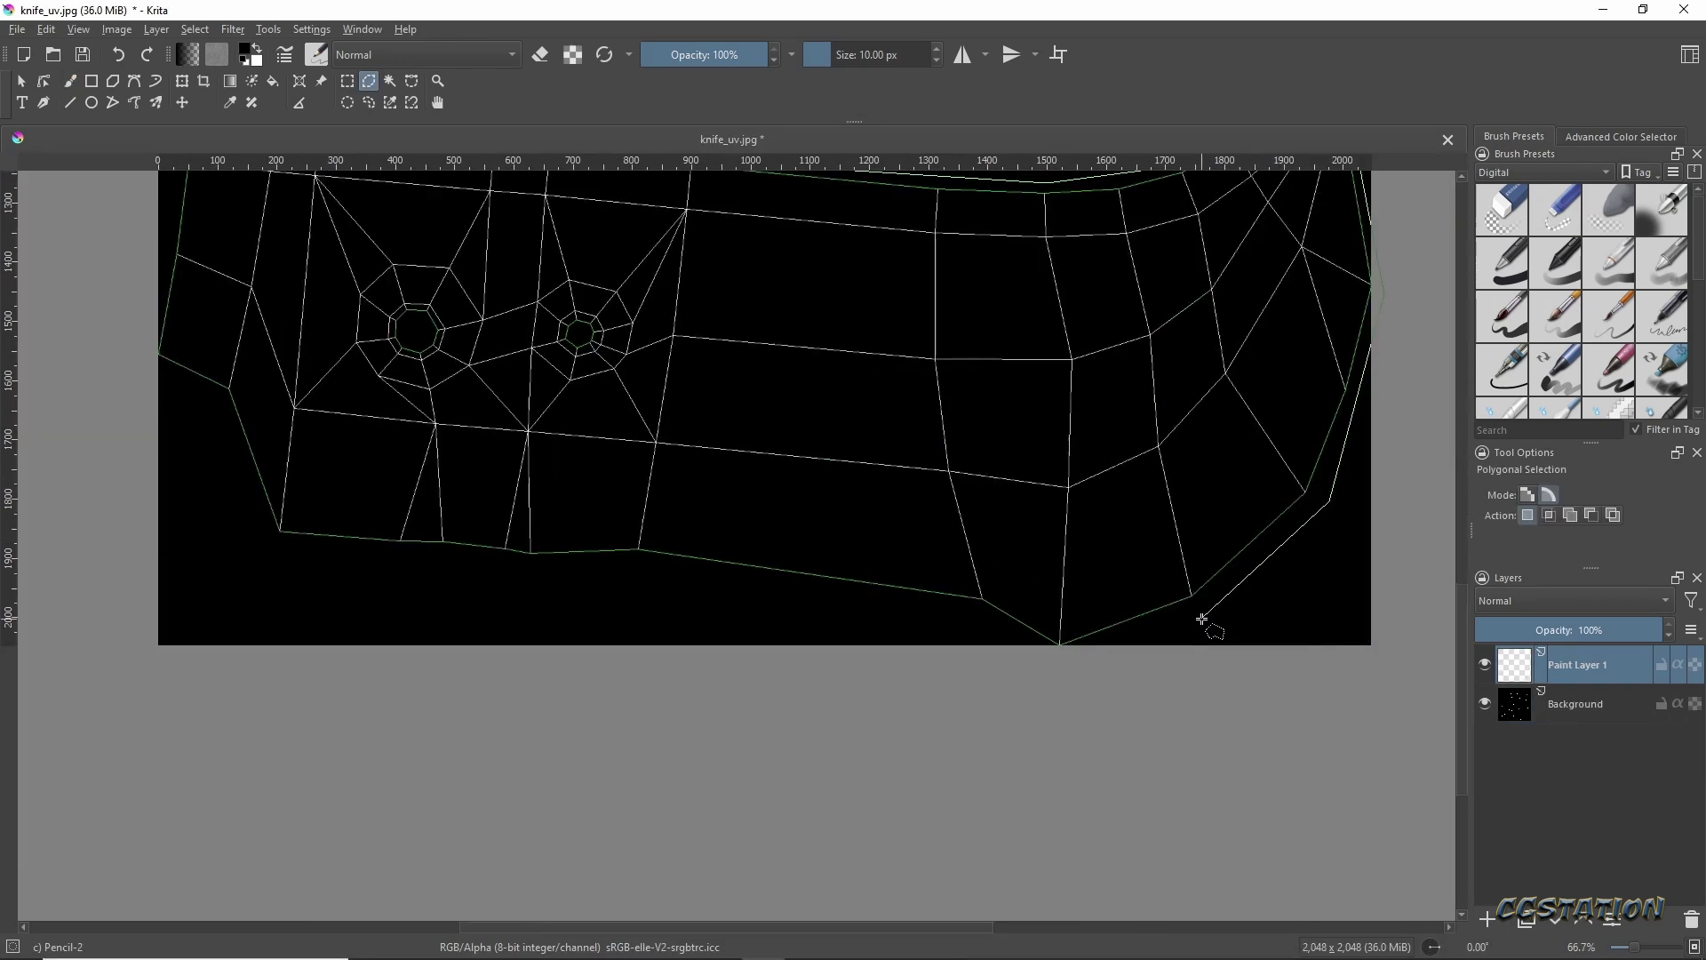
pyautogui.doubleClick(479, 181)
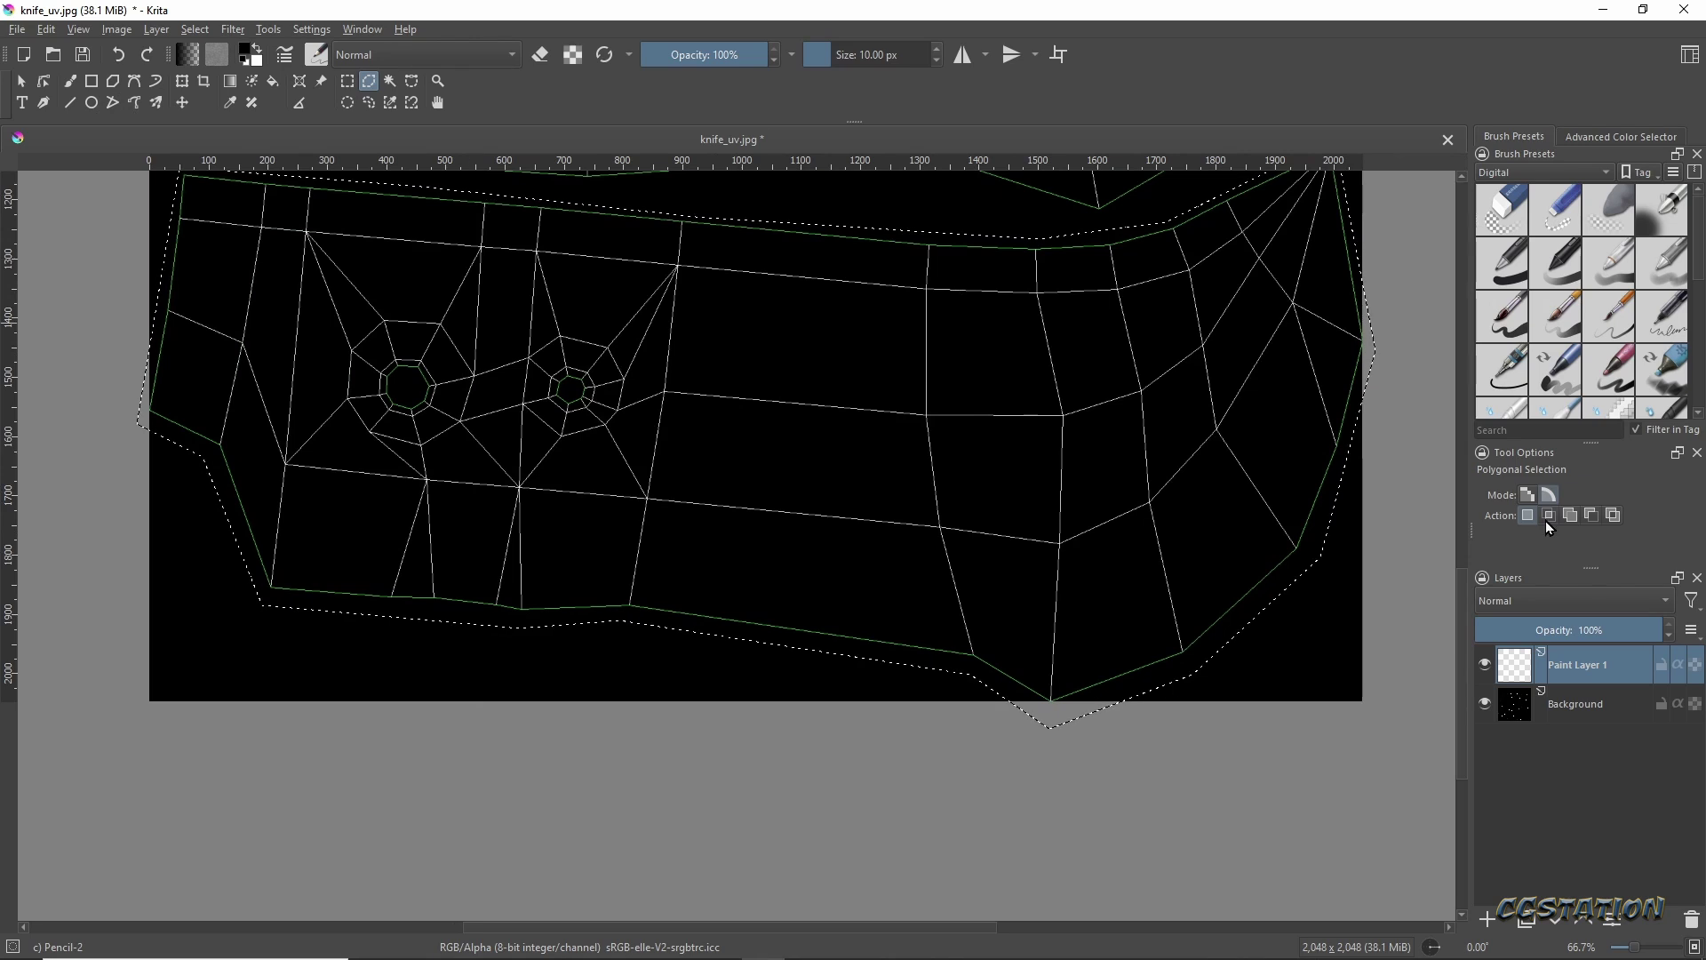
pyautogui.click(1621, 136)
pyautogui.click(1476, 285)
pyautogui.hotkey('shift', 'BackSpace')
pyautogui.scroll(5, 800, 534)
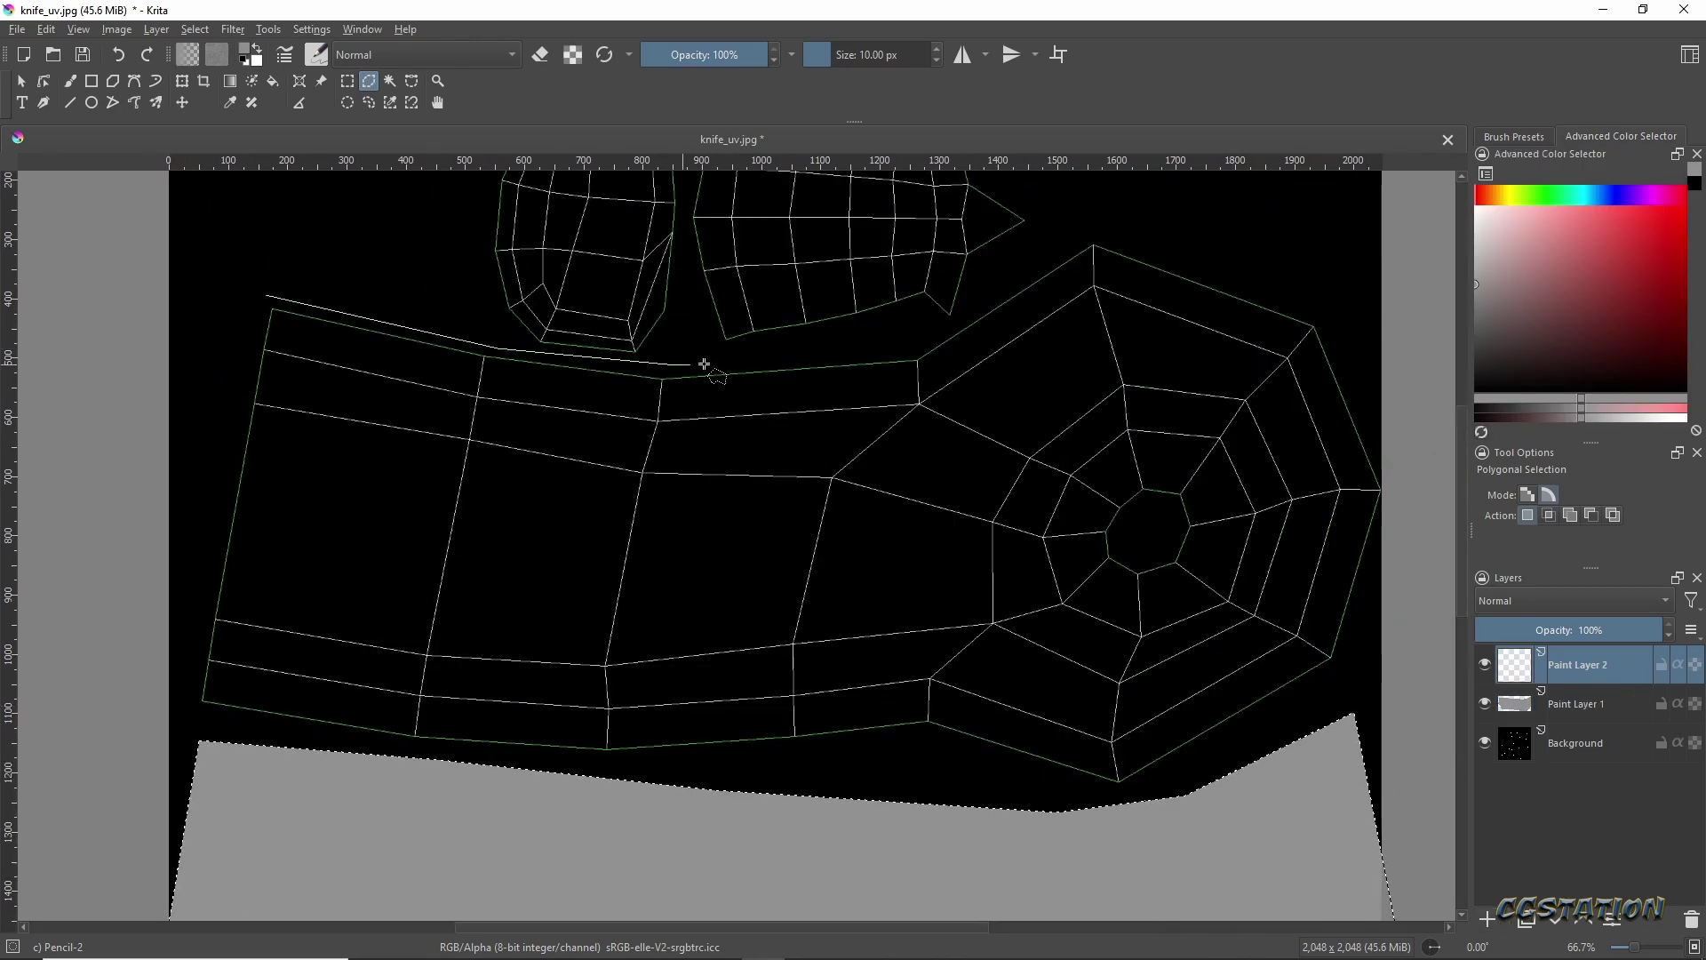
pyautogui.click(1499, 194)
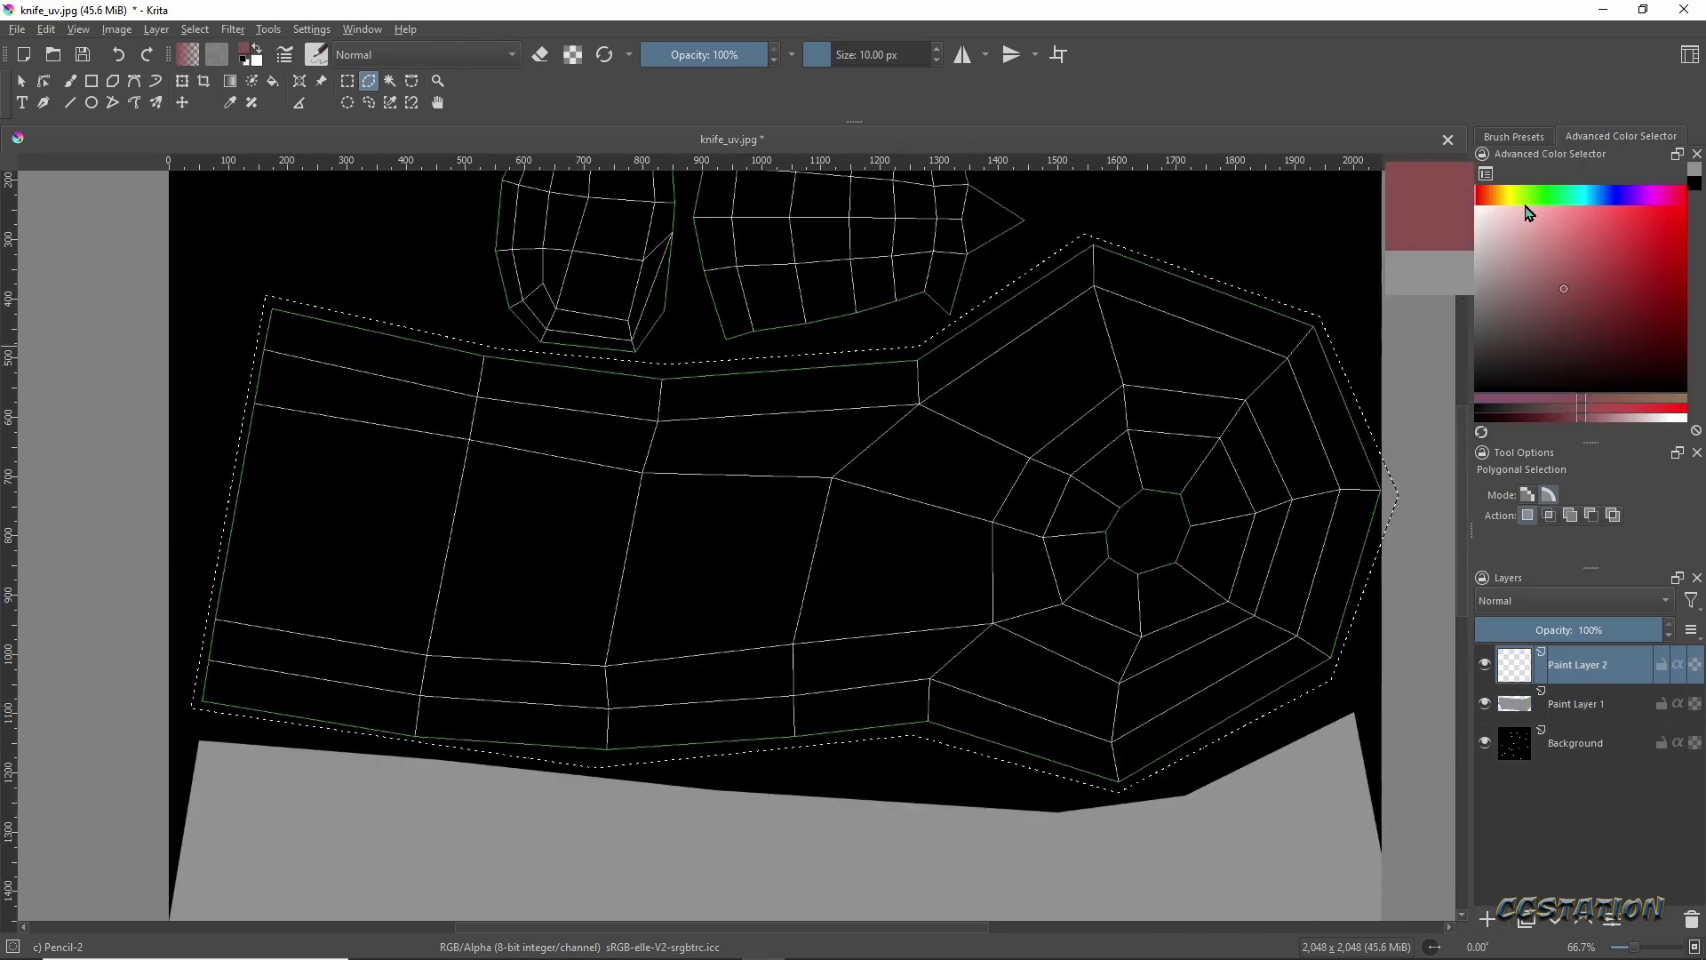
pyautogui.click(1531, 291)
pyautogui.hotkey('shift', 'BackSpace')
# Fill the blade and left UV islands with gray on a new paint layer, then deselect.
pyautogui.keyDown('ctrl'); pyautogui.scroll(1, 1146, 294); pyautogui.keyUp('ctrl')
pyautogui.scroll(5, 1147, 293)
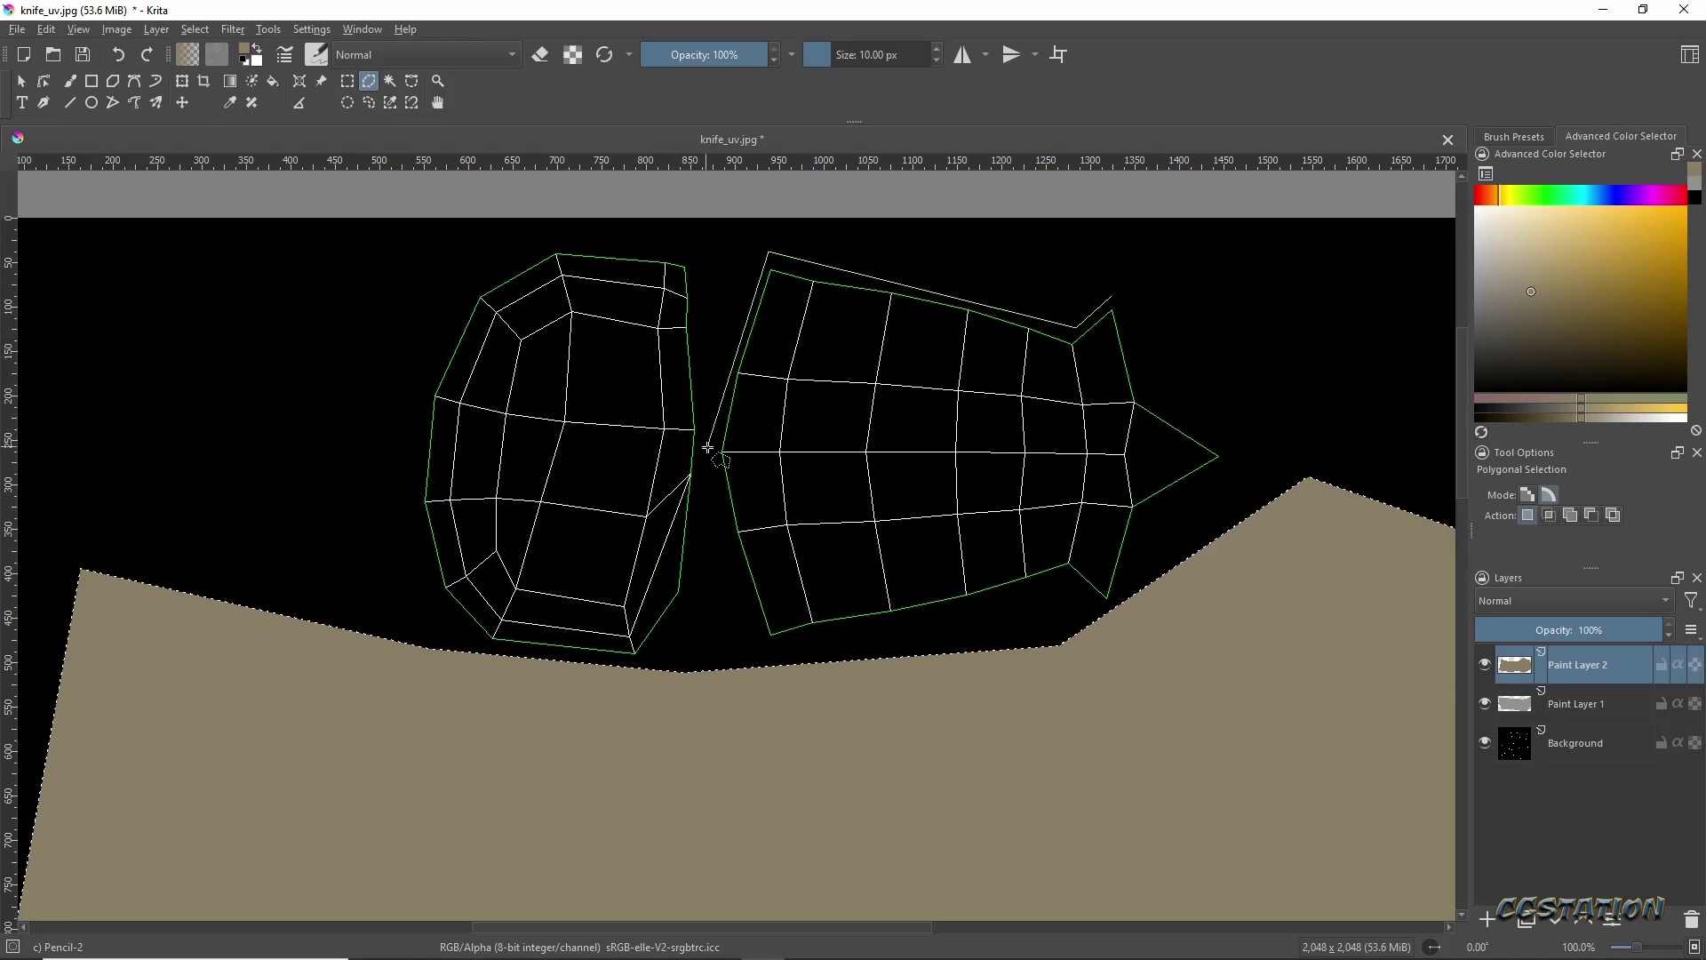
pyautogui.doubleClick(1128, 295)
pyautogui.press('Insert')
pyautogui.hotkey('shift', 'BackSpace')
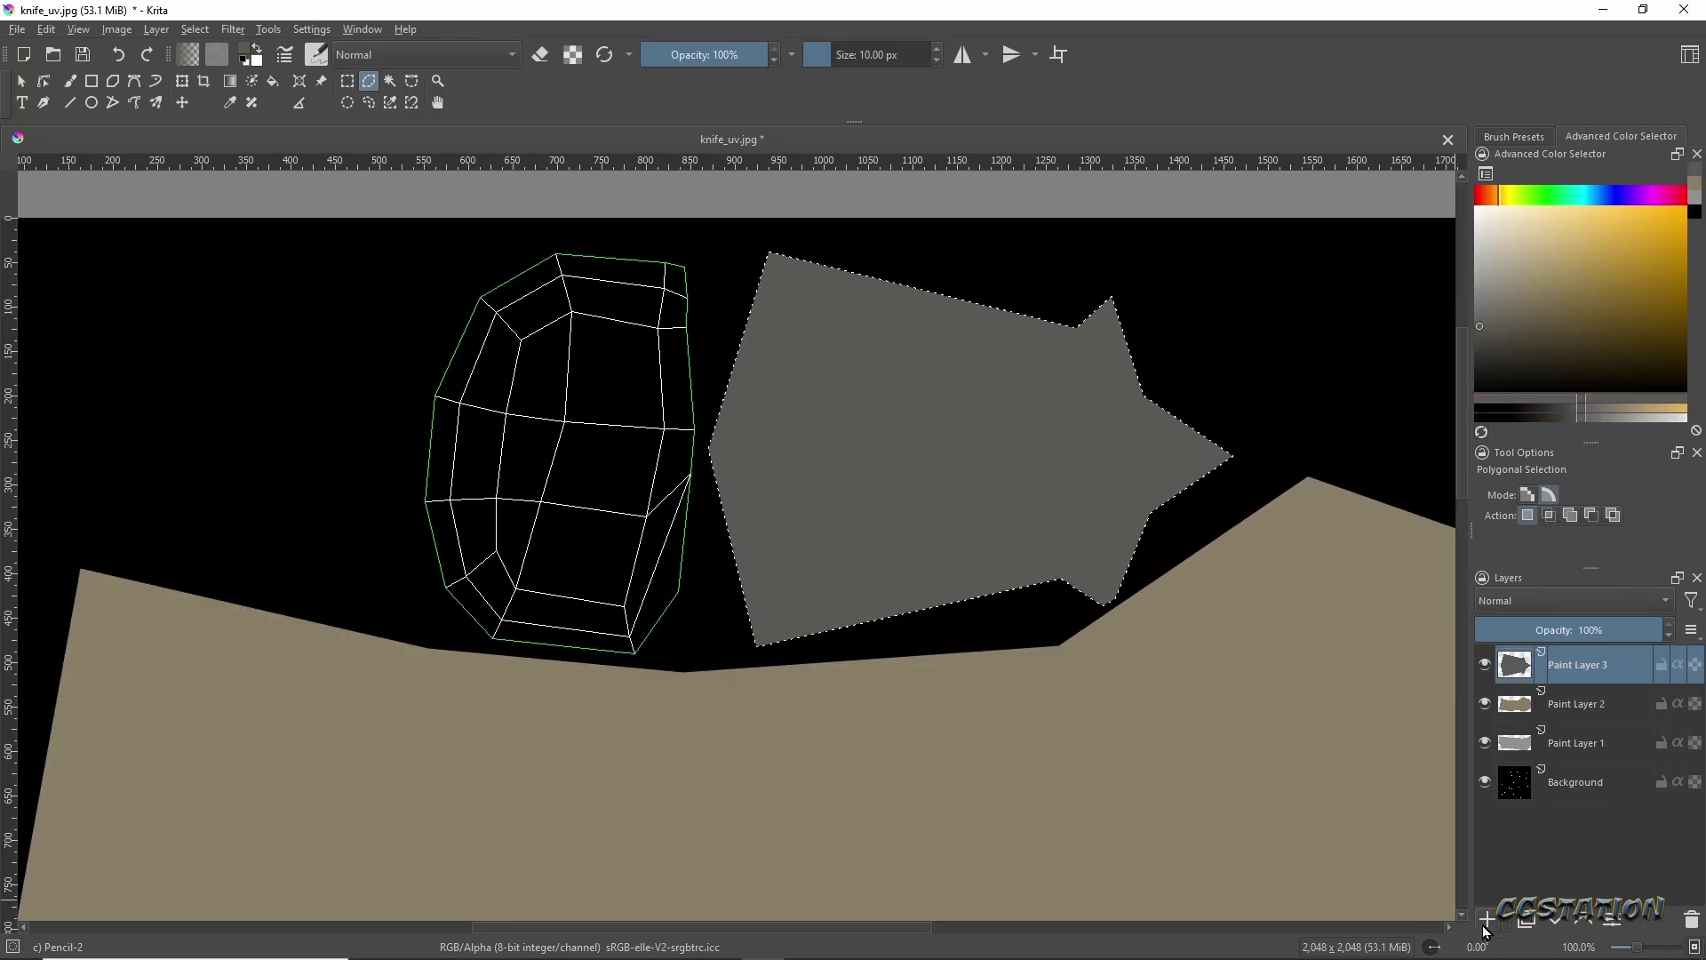
pyautogui.press('Insert')
pyautogui.click(700, 475)
pyautogui.click(698, 254)
pyautogui.doubleClick(491, 648)
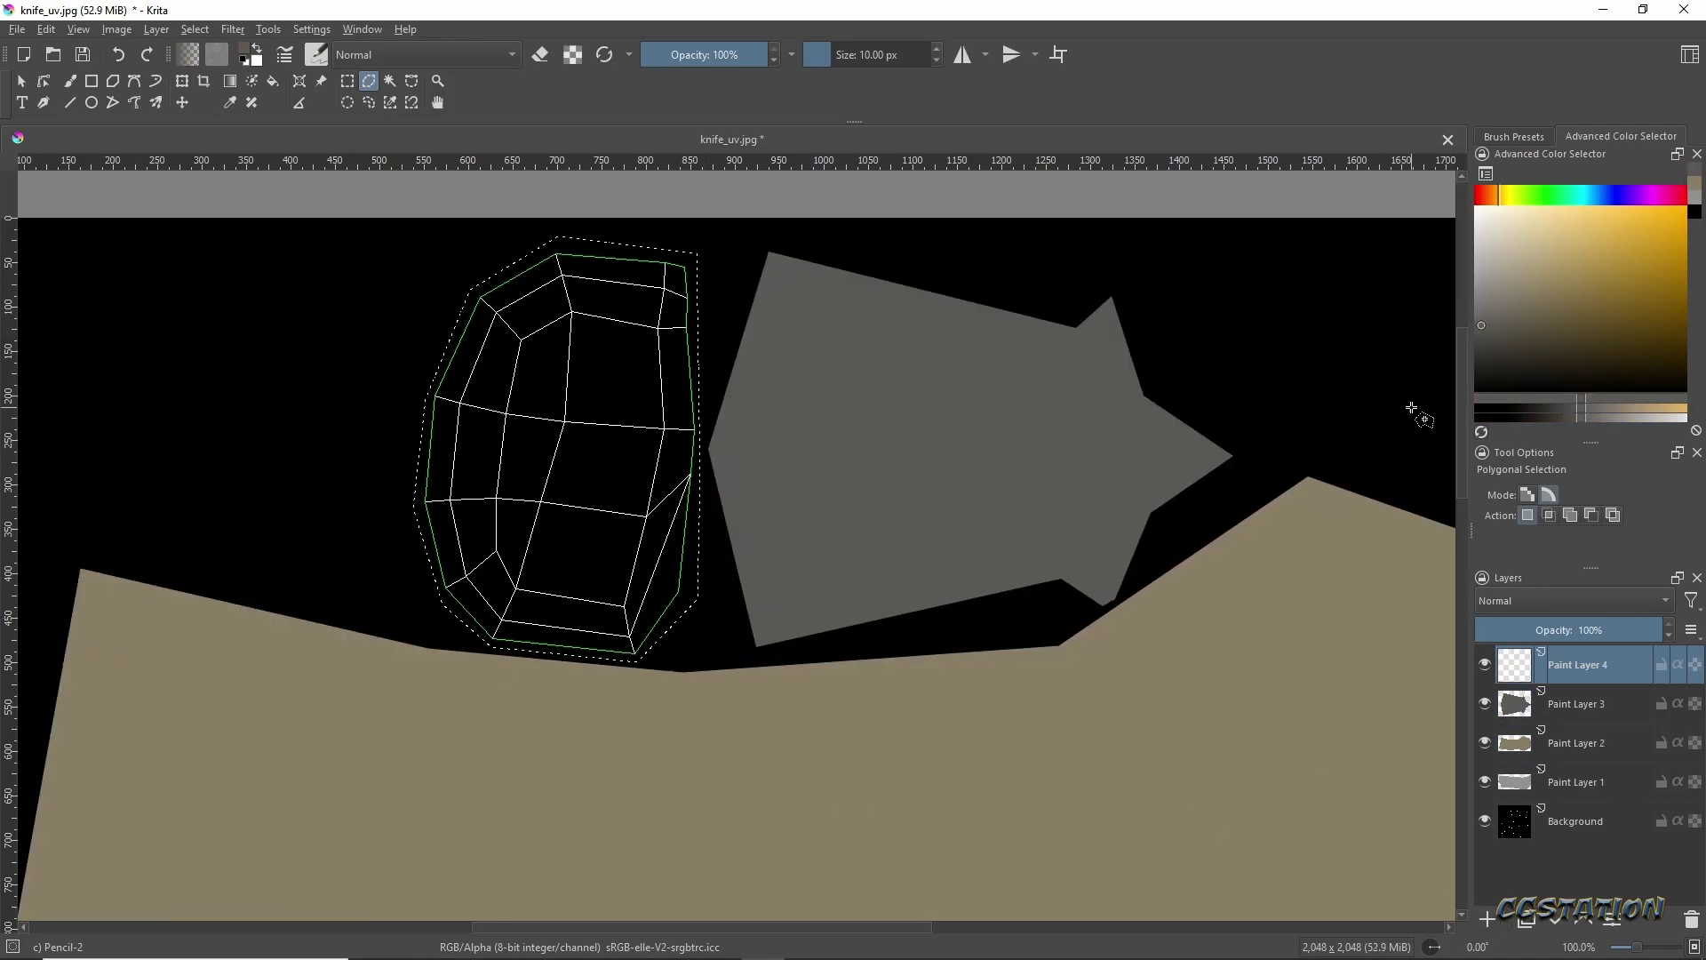
pyautogui.hotkey('shift', 'BackSpace')
pyautogui.click(196, 30)
pyautogui.click(222, 69)
pyautogui.press('b')
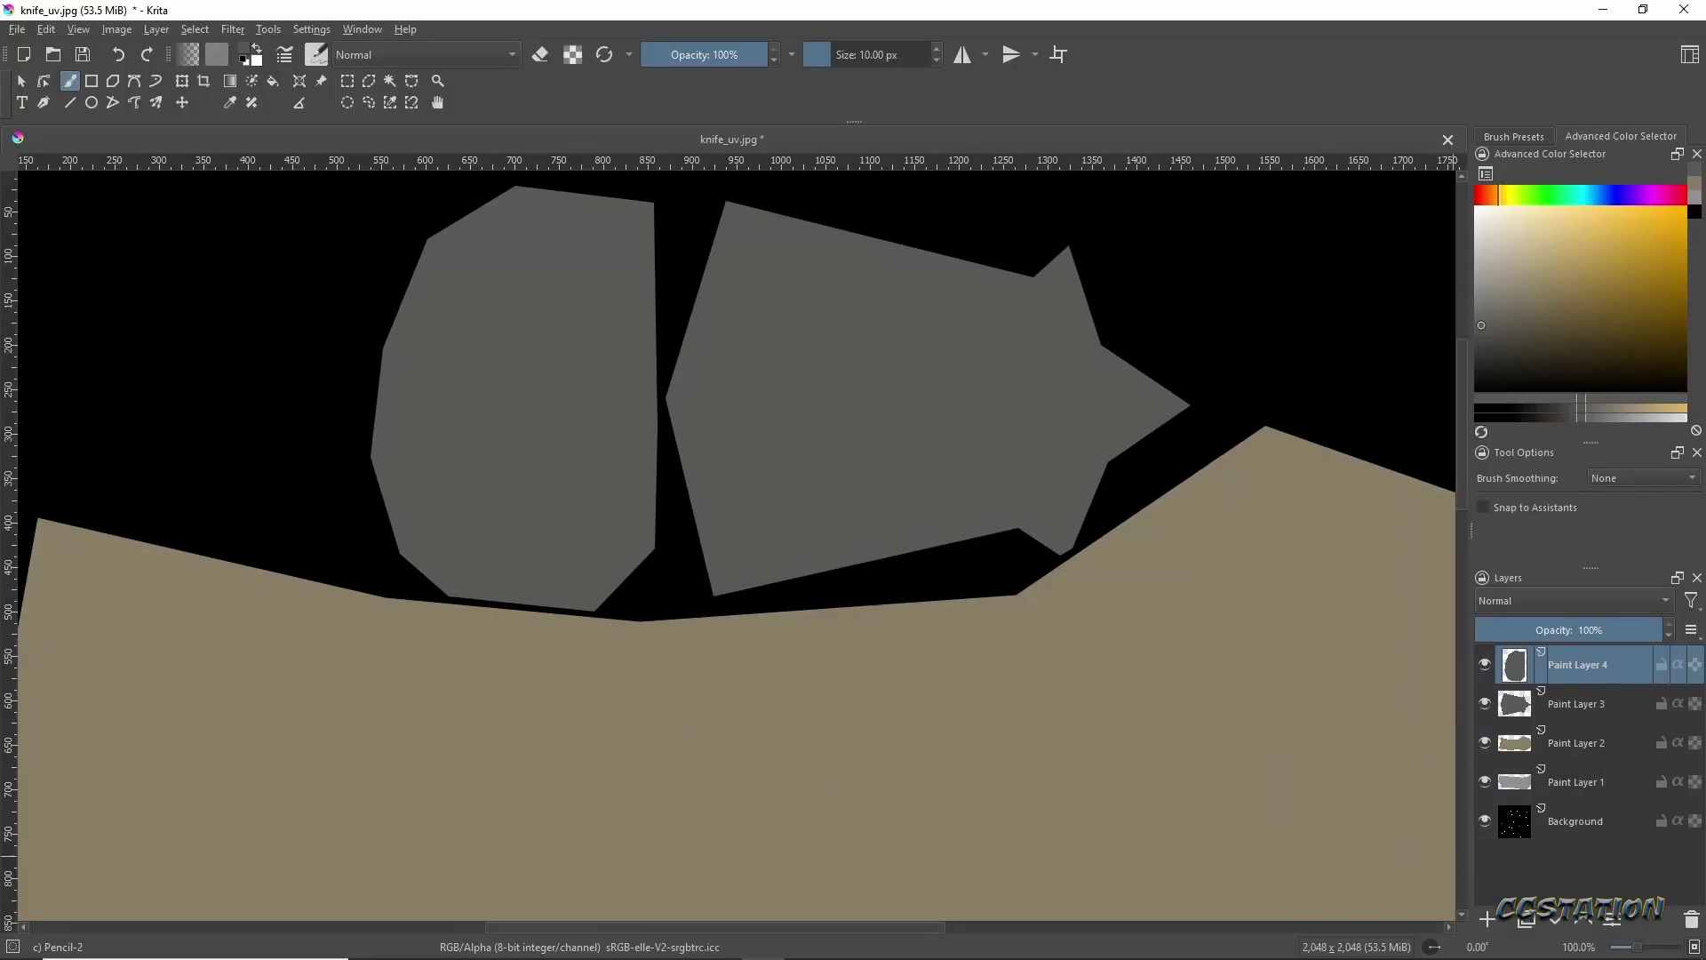
# Export the painted texture as knife_uv.png to the Desktop.
pyautogui.press('2')
pyautogui.click(17, 29)
pyautogui.click(62, 203)
pyautogui.write('knife_uv.png')
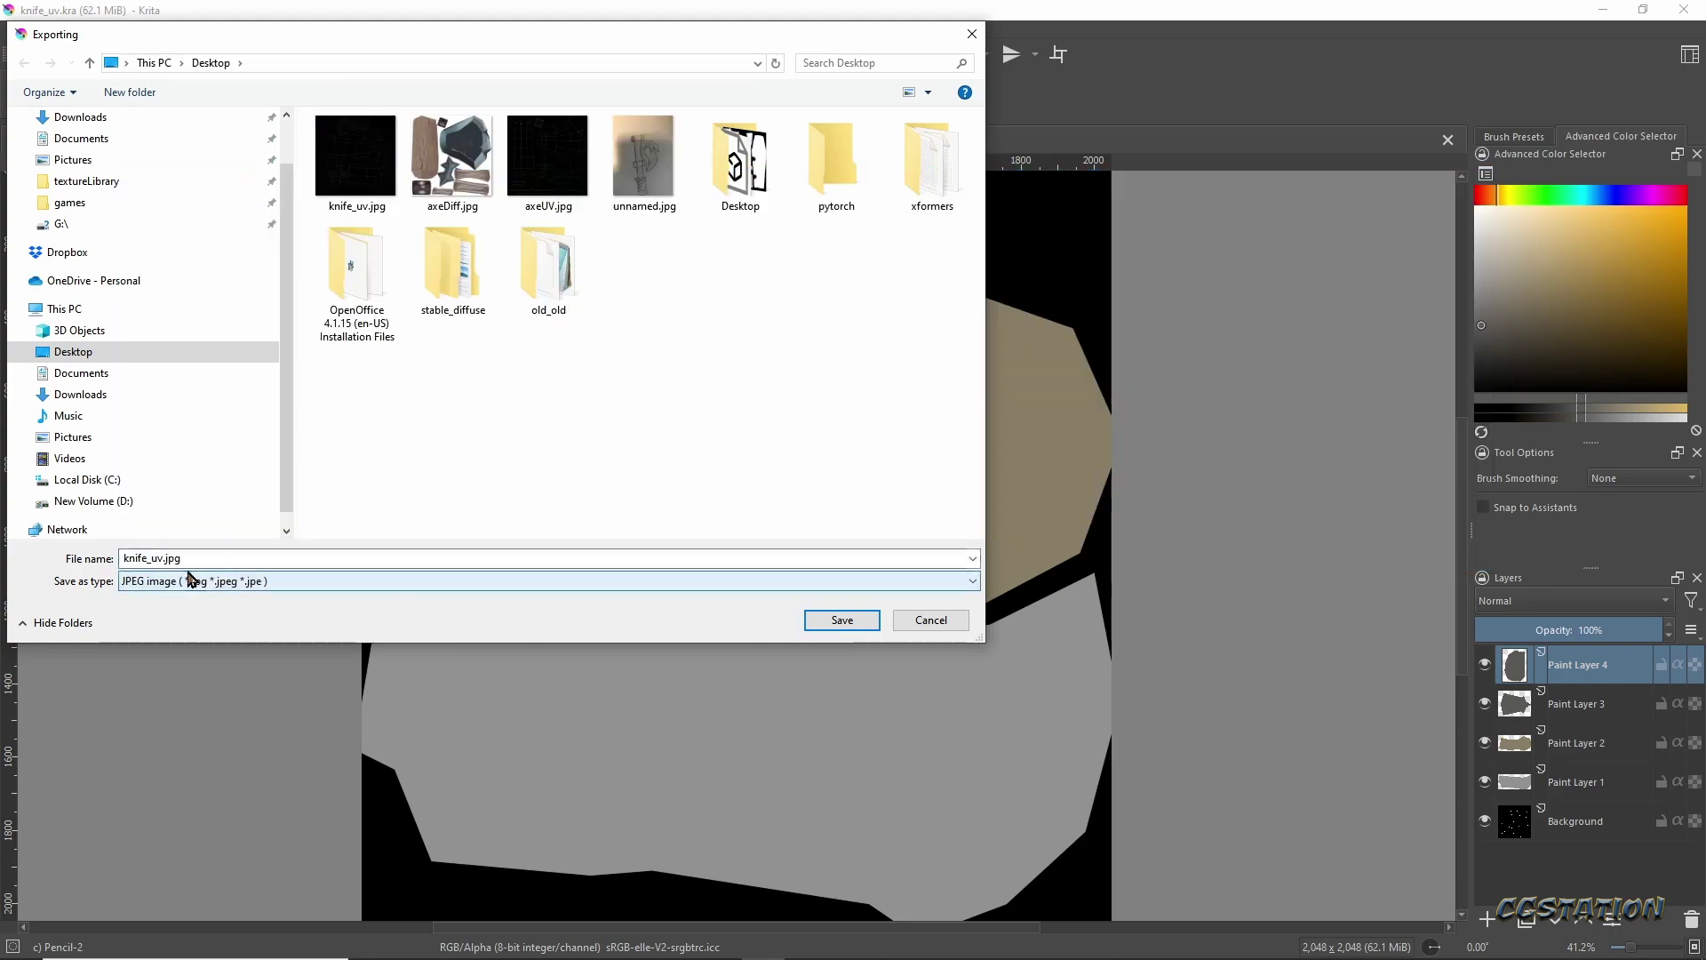
pyautogui.click(841, 620)
# Assign knife_uv.jpg as a Bitmap diffuse map on the second material slot.
pyautogui.hotkey('alt', 'Tab')
pyautogui.click(490, 175)
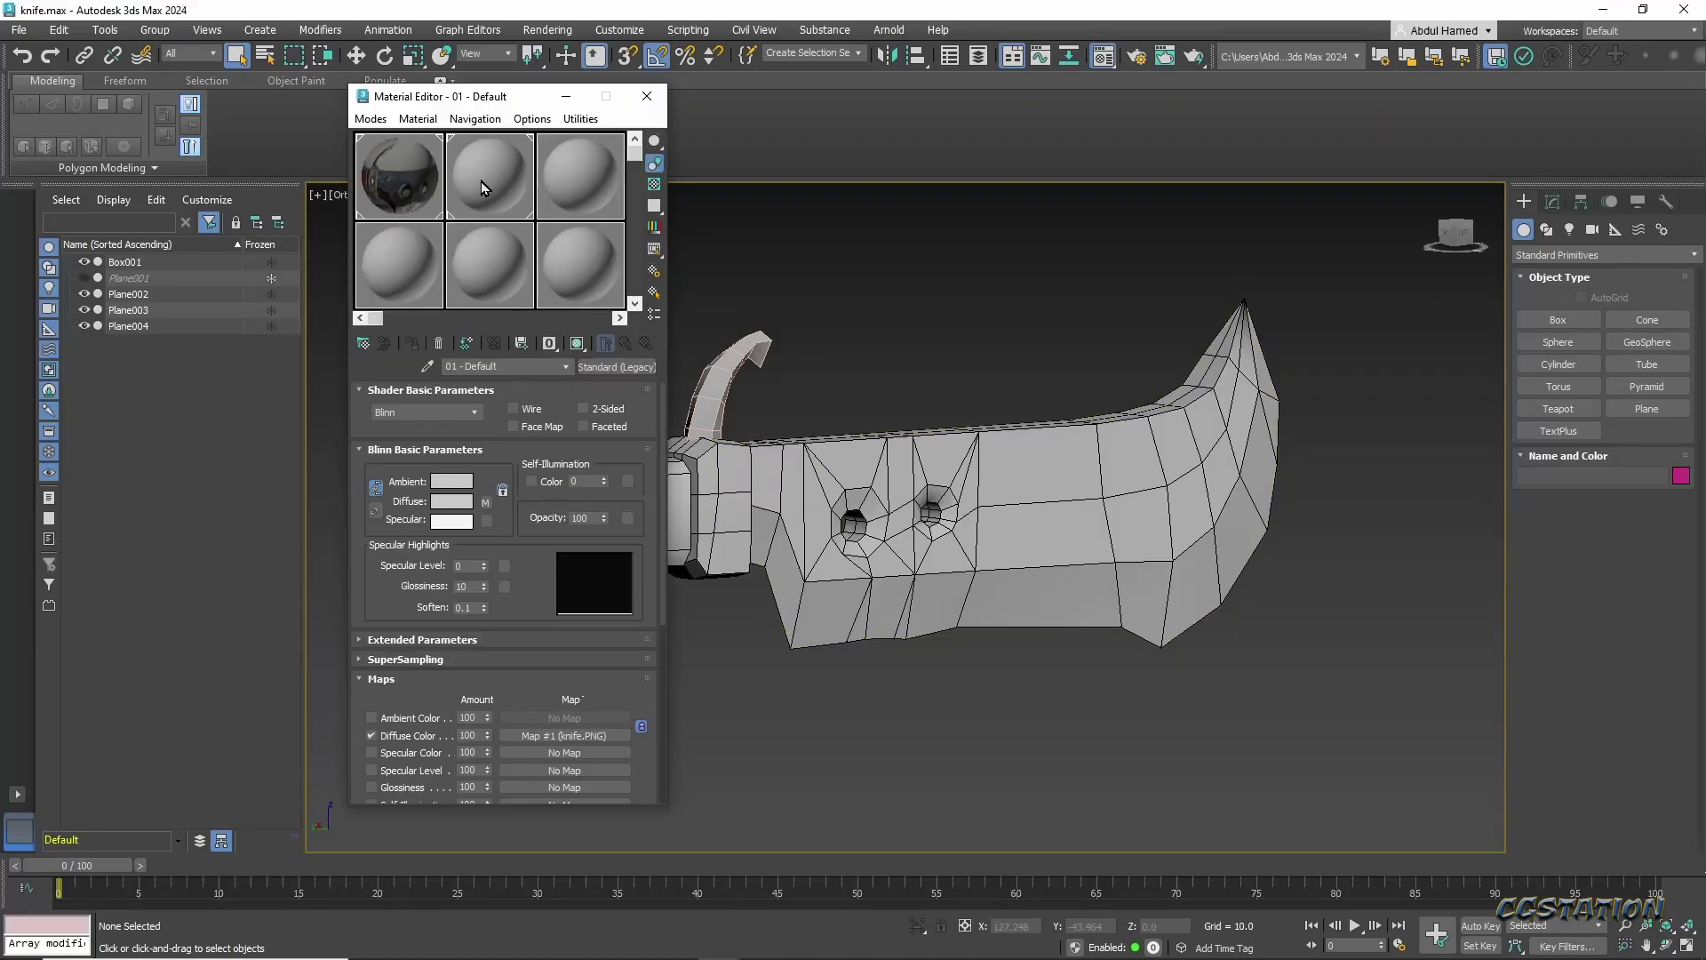
pyautogui.click(616, 366)
pyautogui.press('Escape')
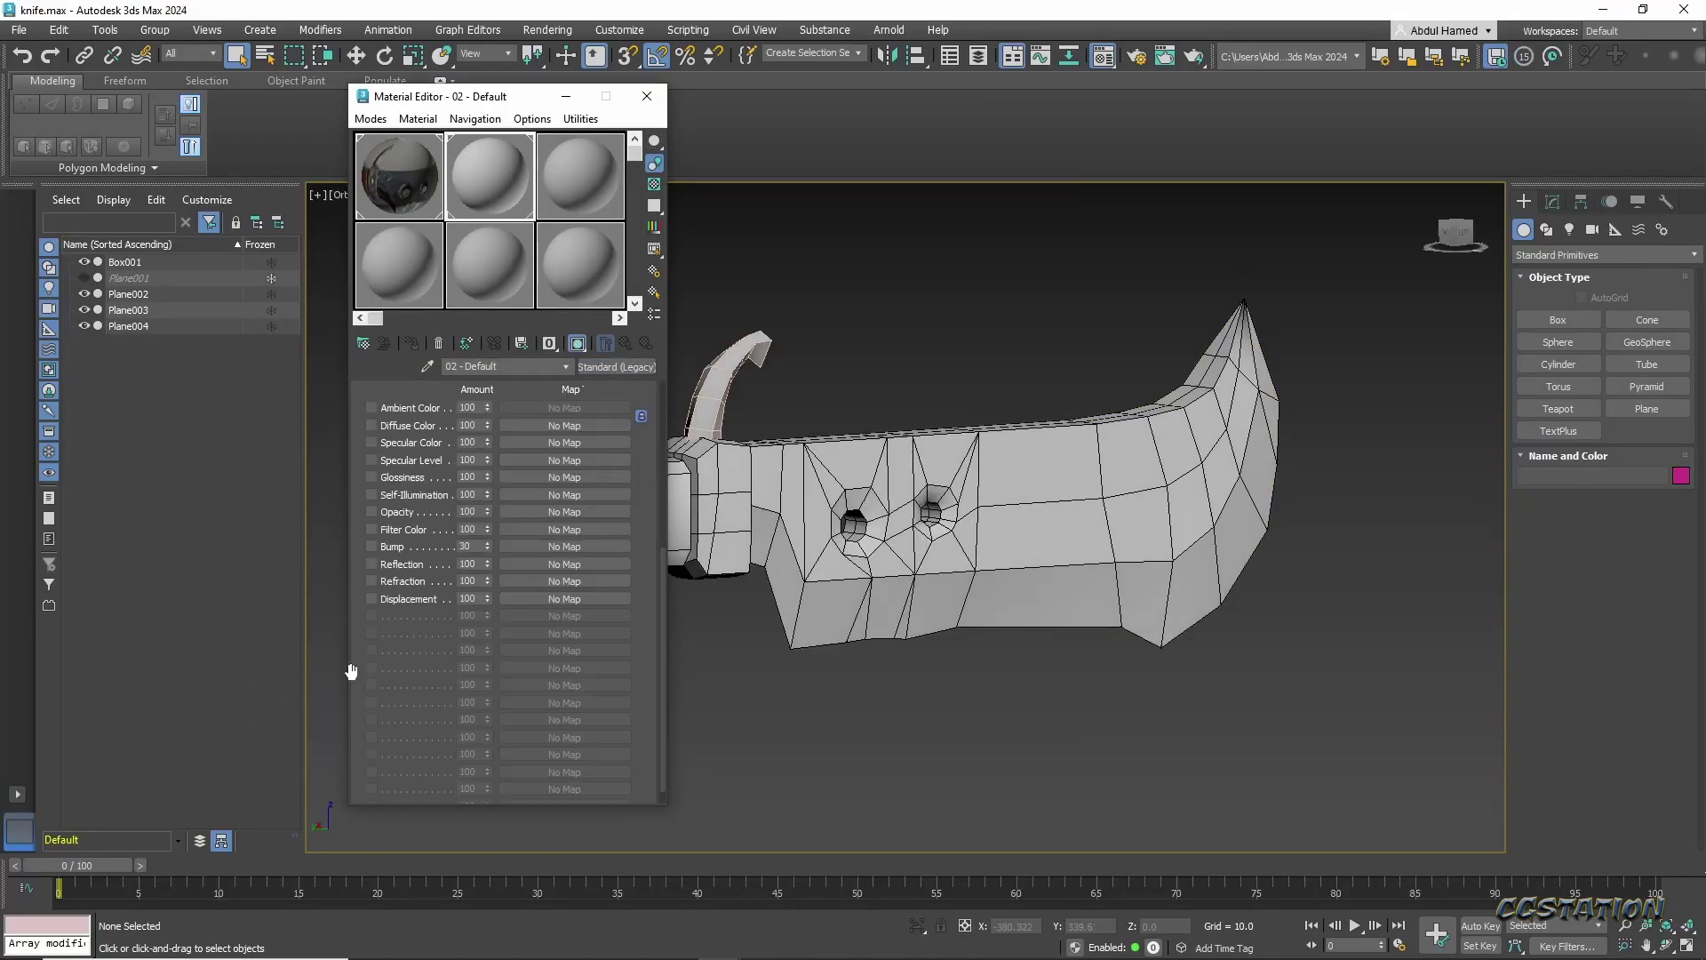
pyautogui.click(370, 424)
pyautogui.click(589, 425)
pyautogui.scroll(-3, 746, 604)
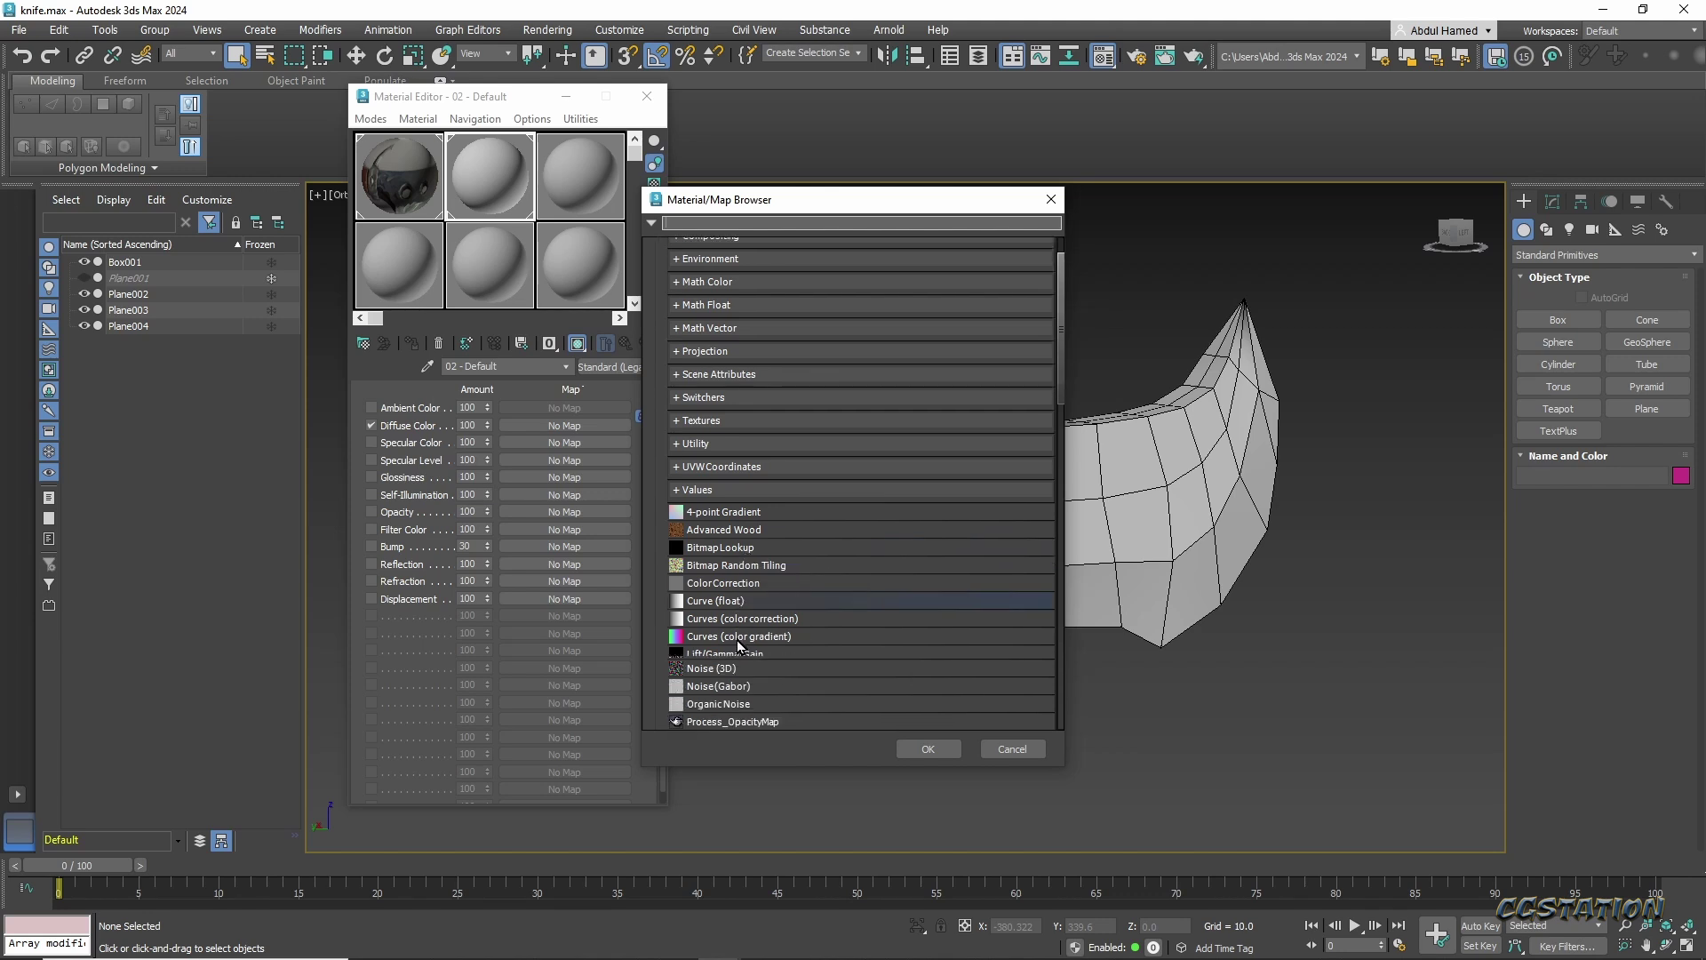
pyautogui.scroll(-3, 731, 696)
pyautogui.doubleClick(702, 691)
pyautogui.doubleClick(405, 145)
# Export the selected knife parts as an FBX file.
pyautogui.keyDown('alt'); pyautogui.moveTo(1156, 462); pyautogui.dragTo(898, 622, button='middle'); pyautogui.keyUp('alt')
pyautogui.click(19, 29)
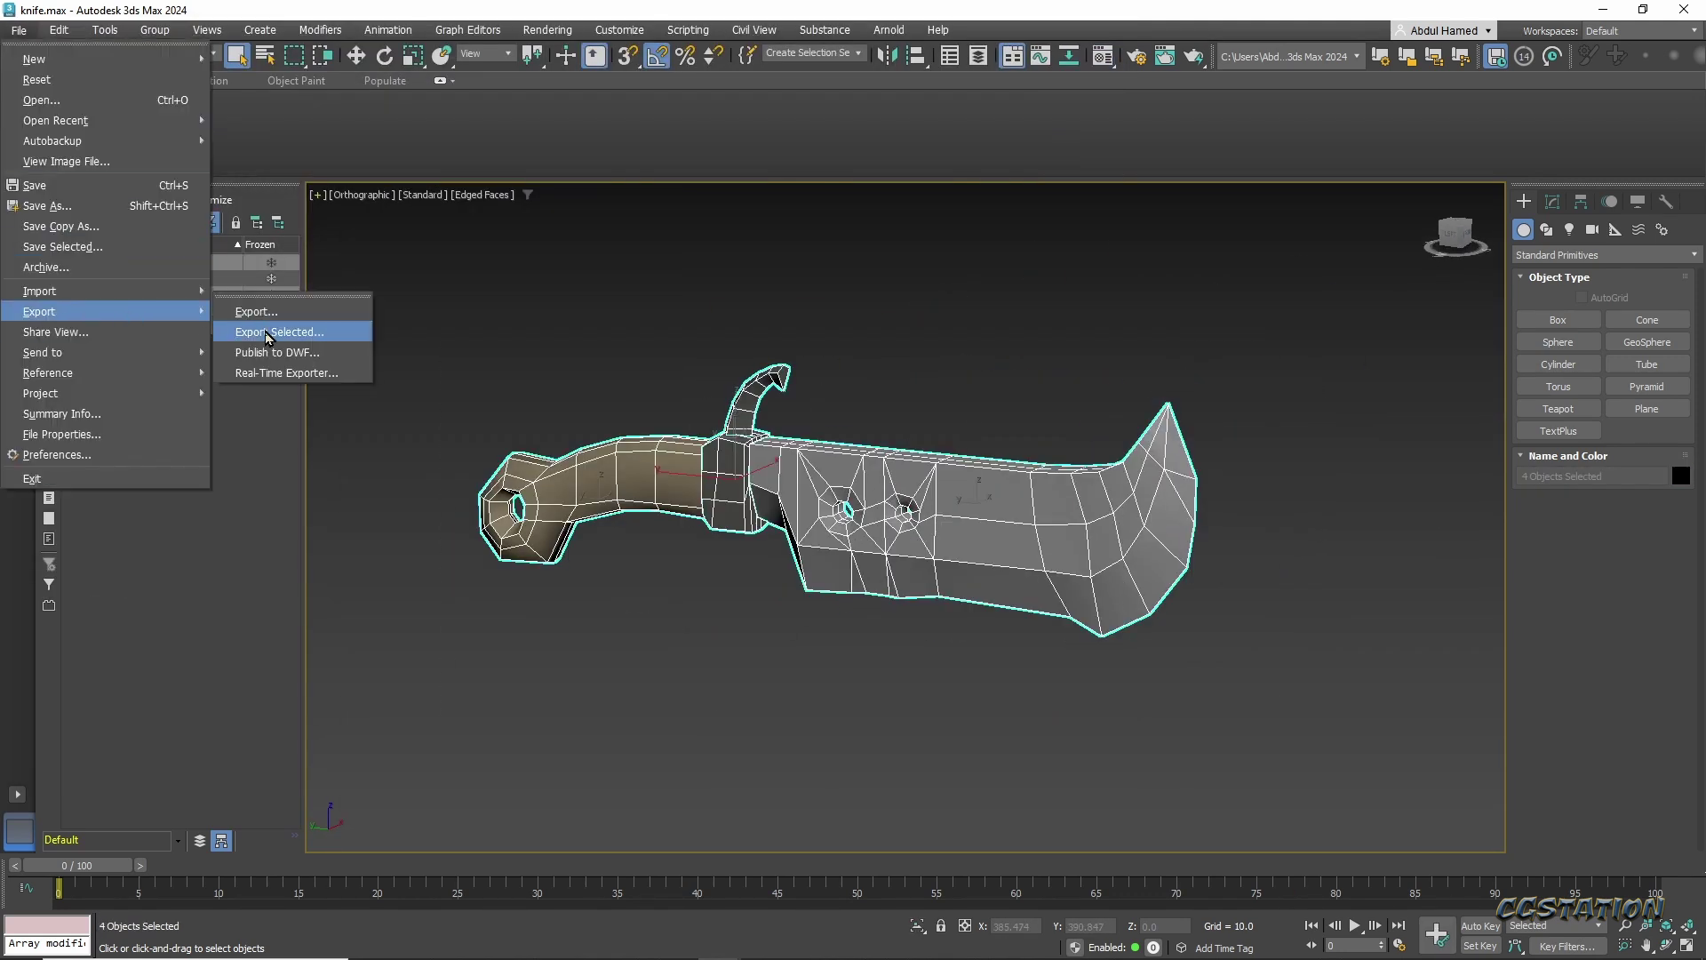
pyautogui.click(267, 332)
pyautogui.click(1063, 743)
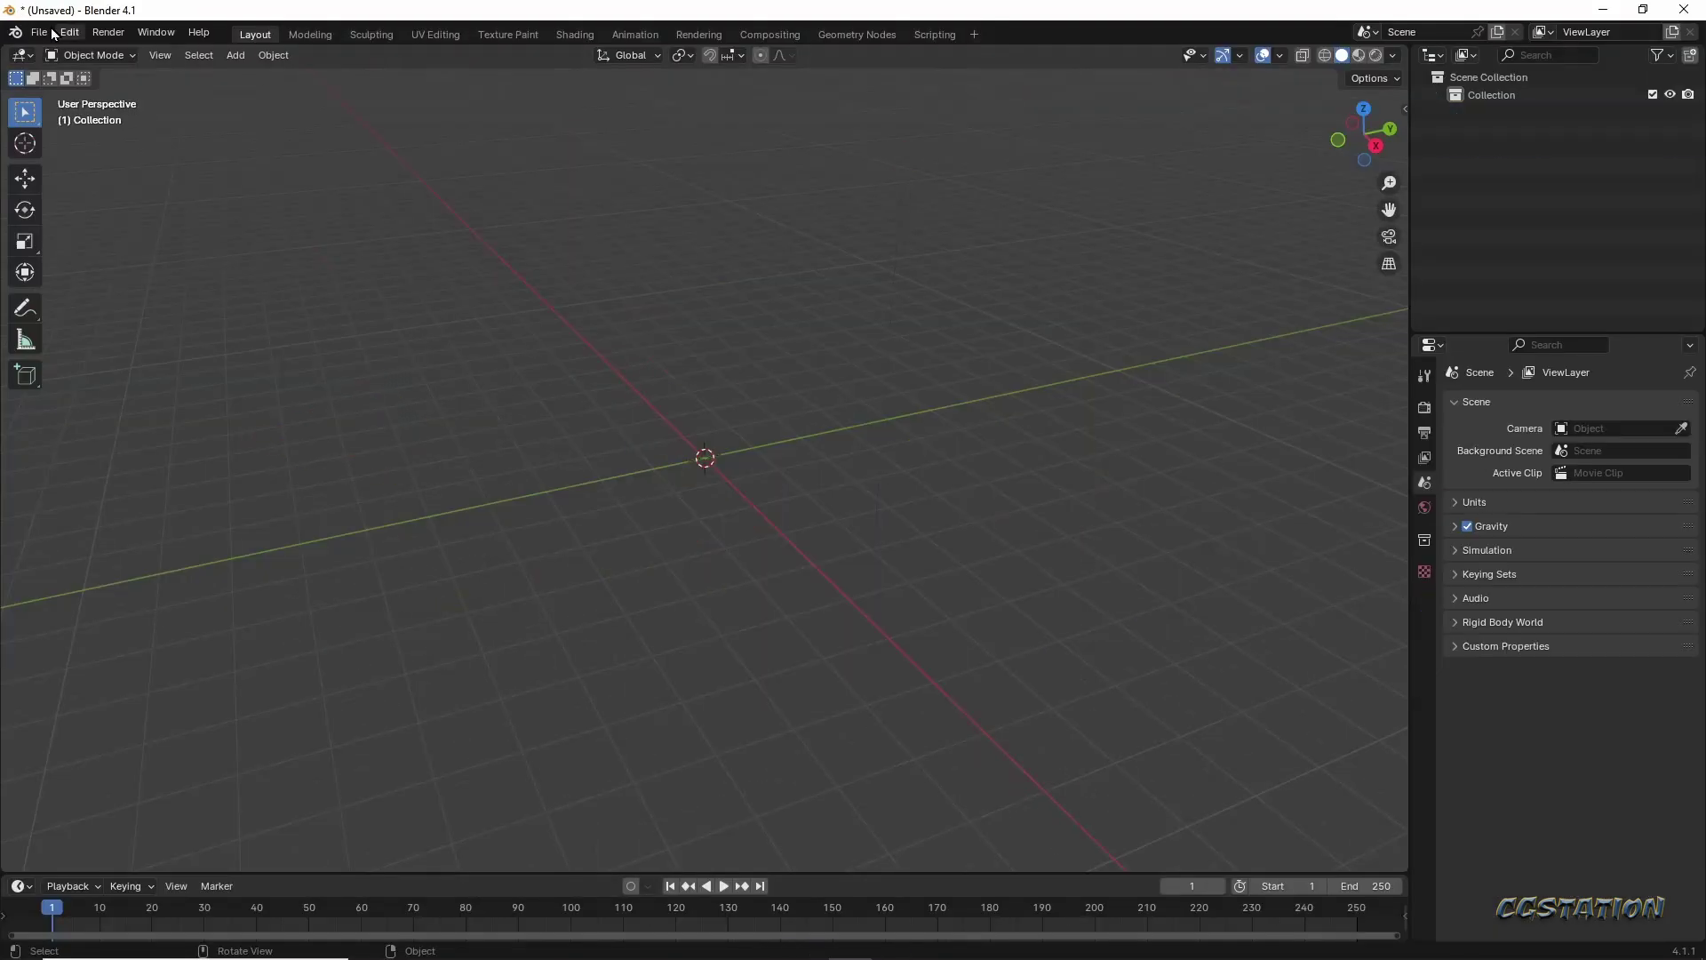
# Import the exported knife FBX file into the scene.
pyautogui.click(39, 32)
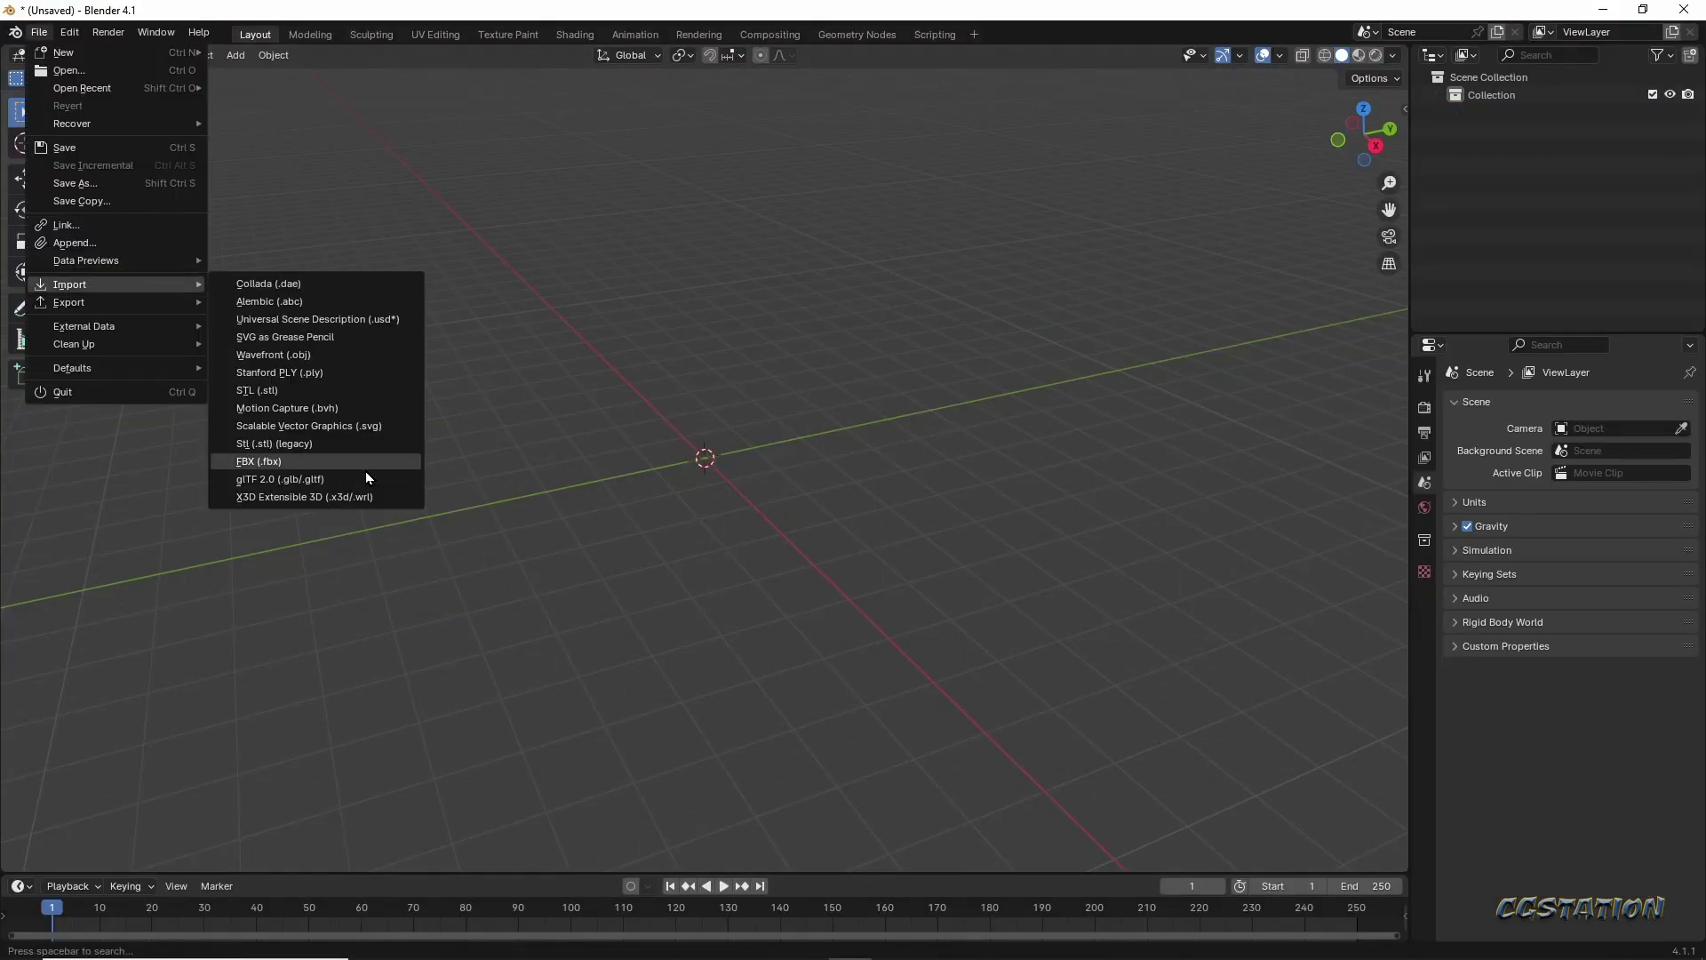
pyautogui.click(365, 471)
pyautogui.doubleClick(674, 402)
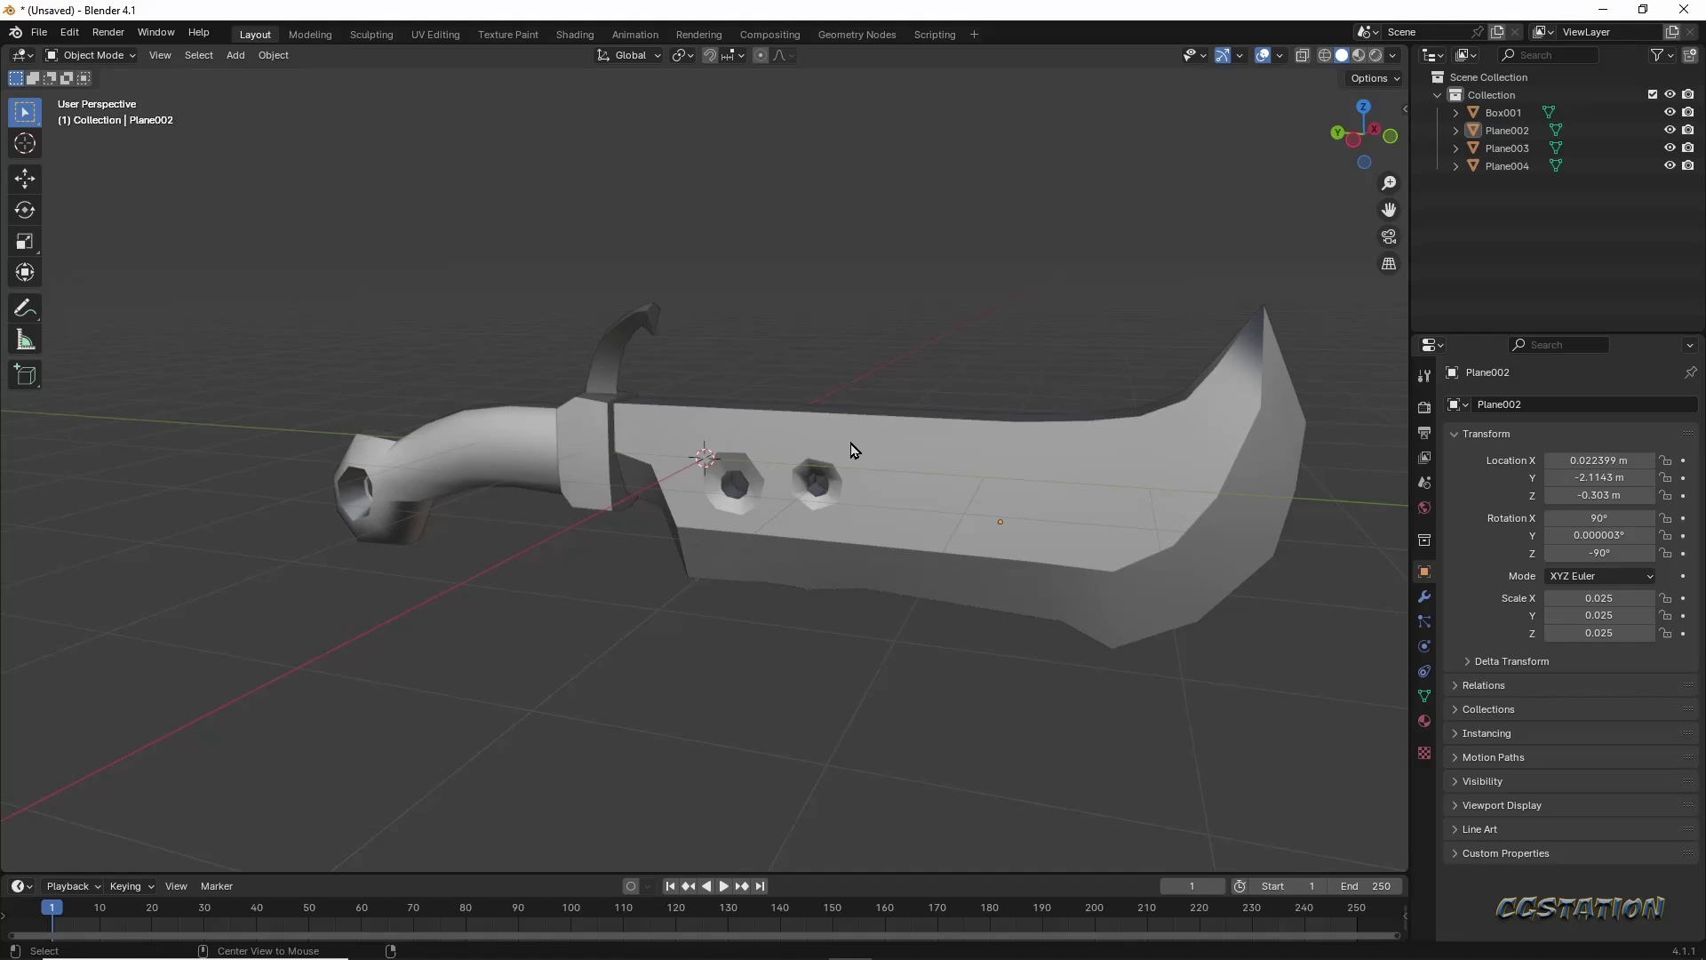
# Set the render Bake Type to Ambient Occlusion.
pyautogui.click(1424, 407)
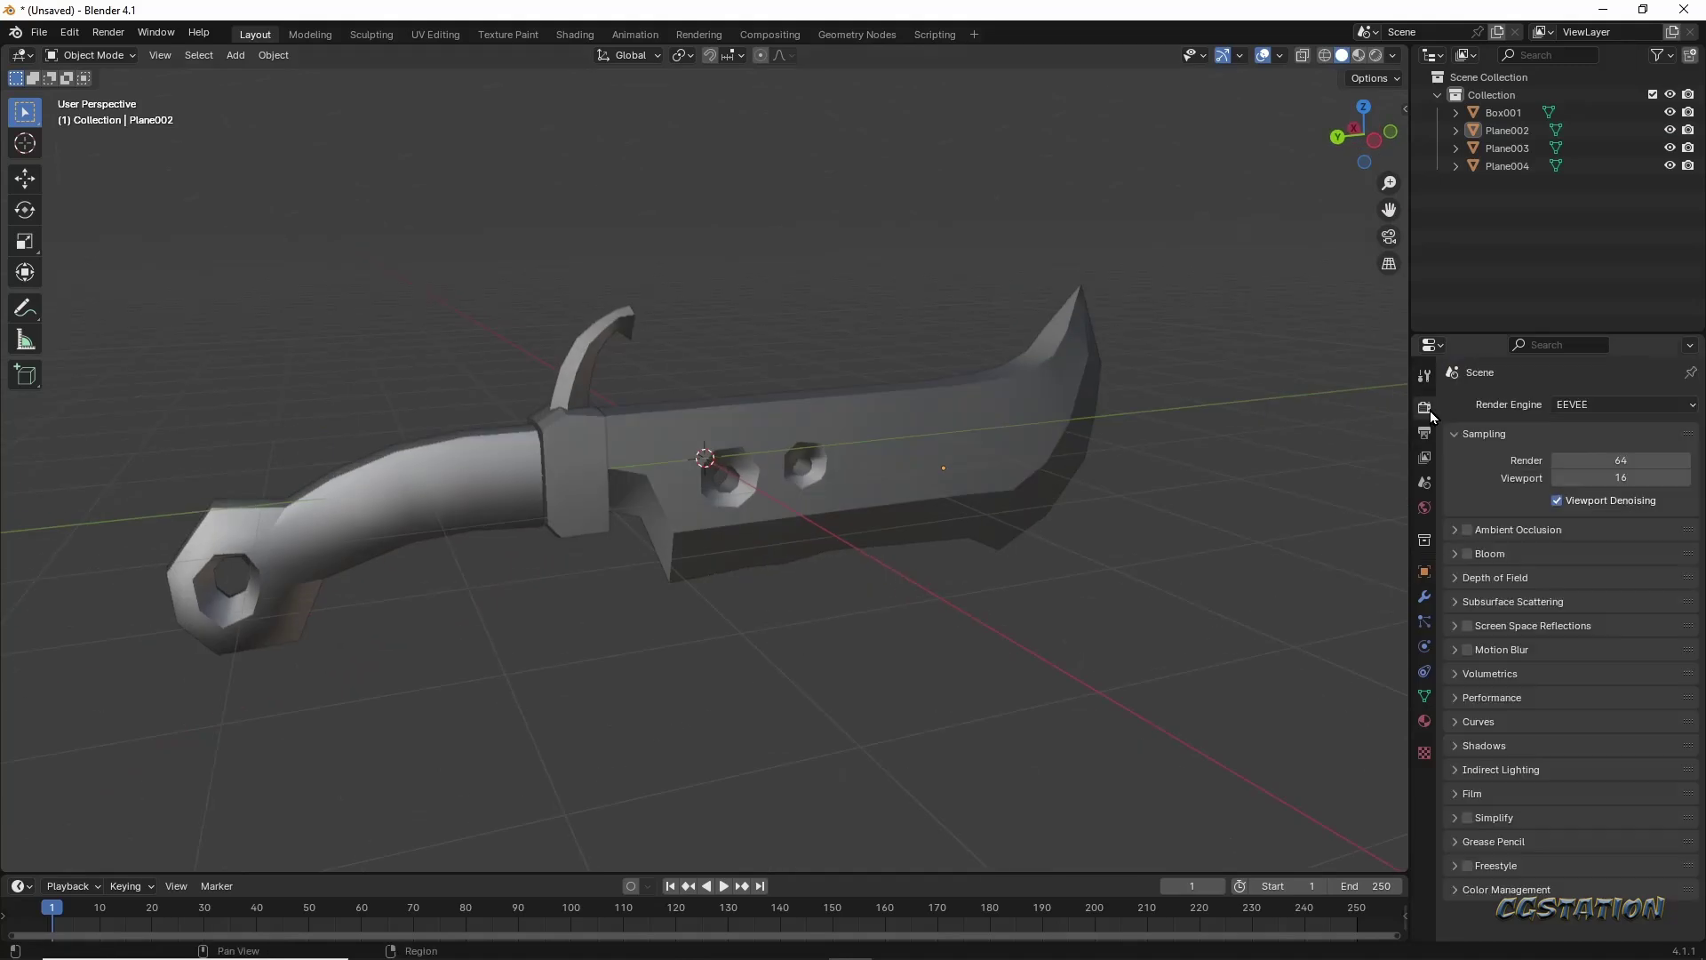
pyautogui.click(1511, 858)
pyautogui.scroll(-8, 1547, 487)
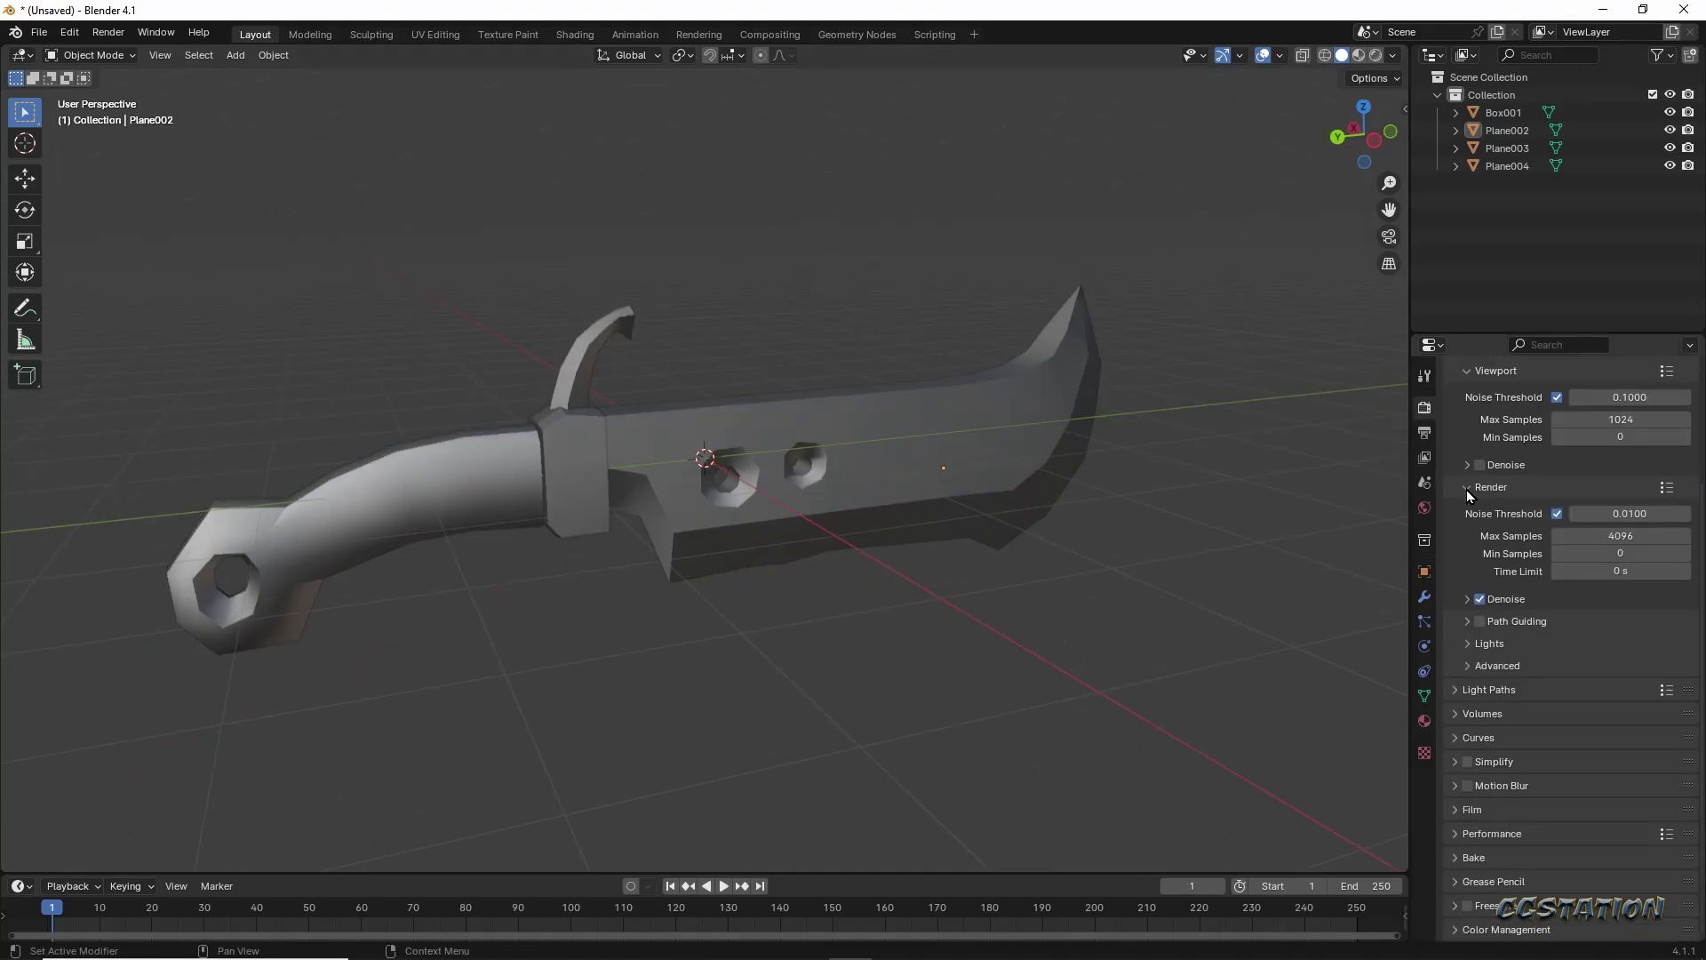
pyautogui.click(1618, 503)
pyautogui.click(1602, 543)
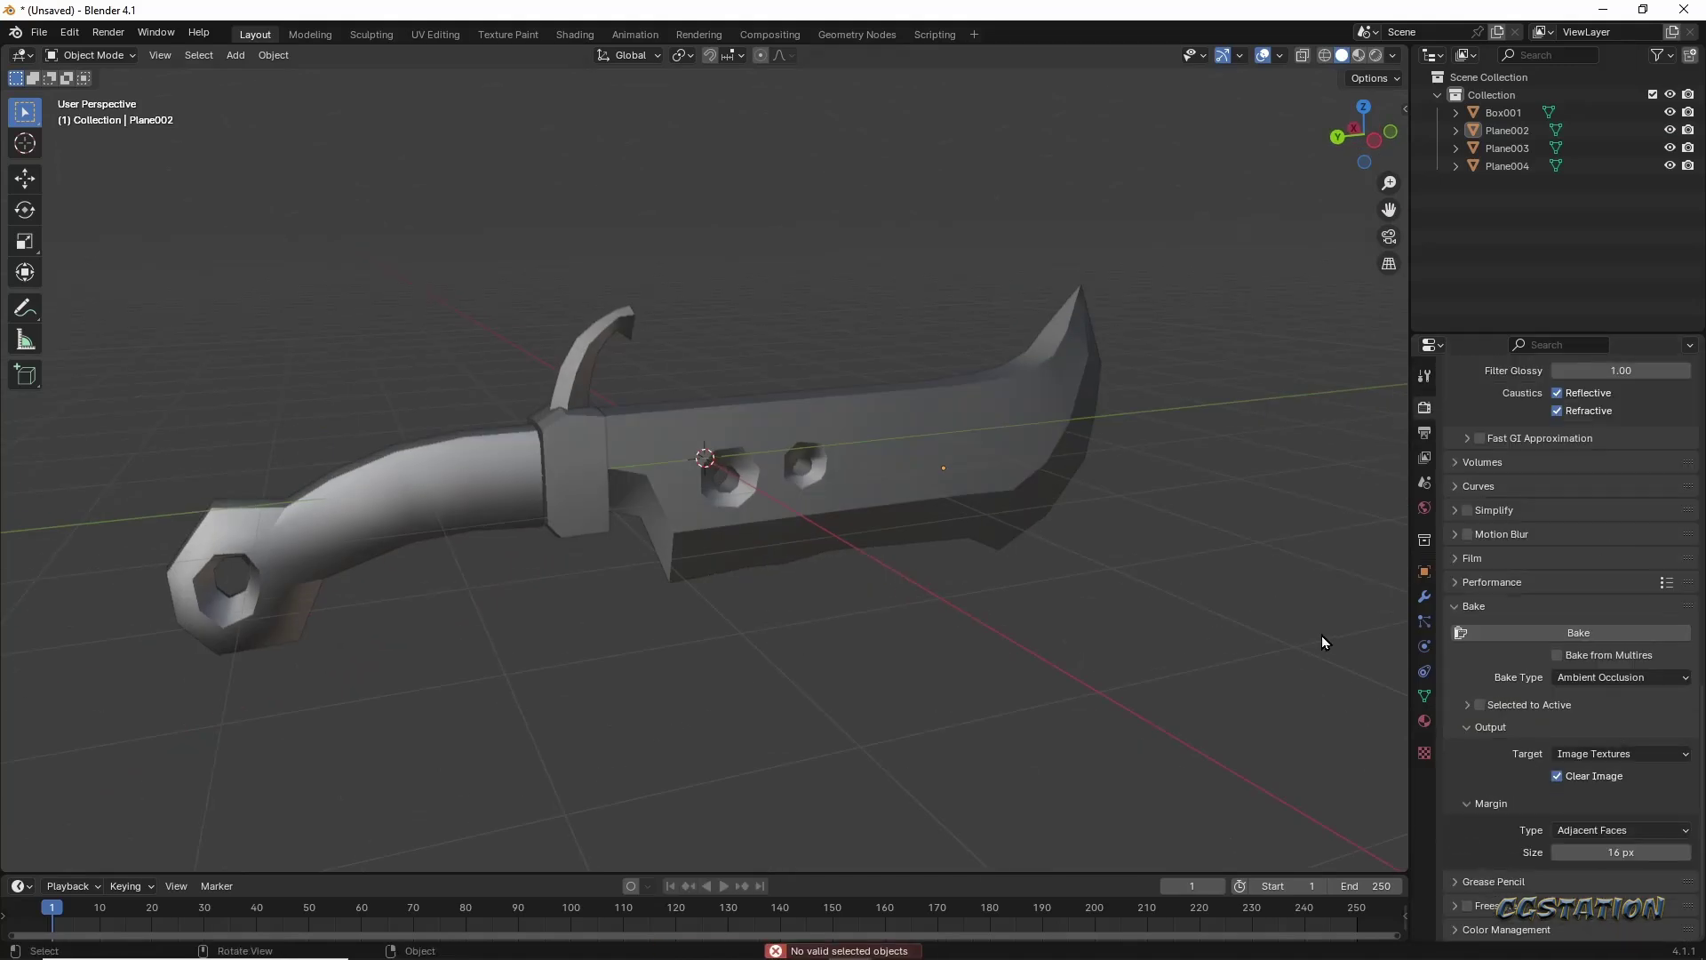
# Turn the lower area into the Shader Editor and add an Image Texture node with a new image.
pyautogui.click(22, 541)
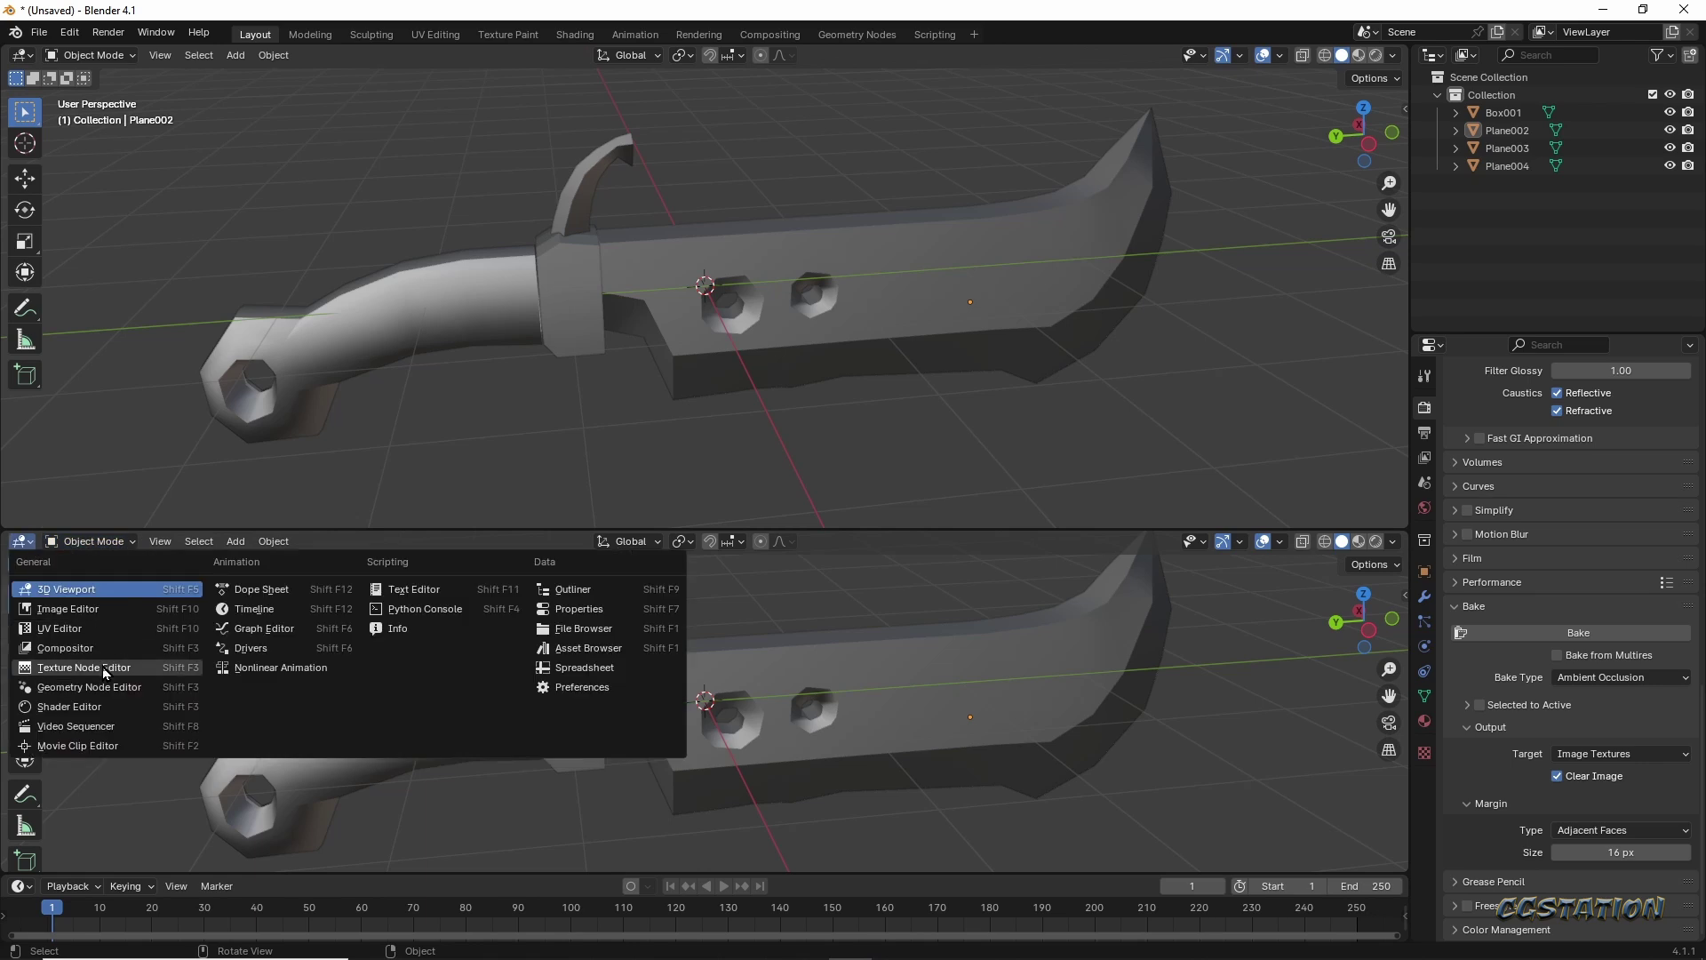
pyautogui.click(103, 667)
pyautogui.scroll(4, 521, 654)
pyautogui.scroll(3, 521, 653)
pyautogui.hotkey('shift', 'a')
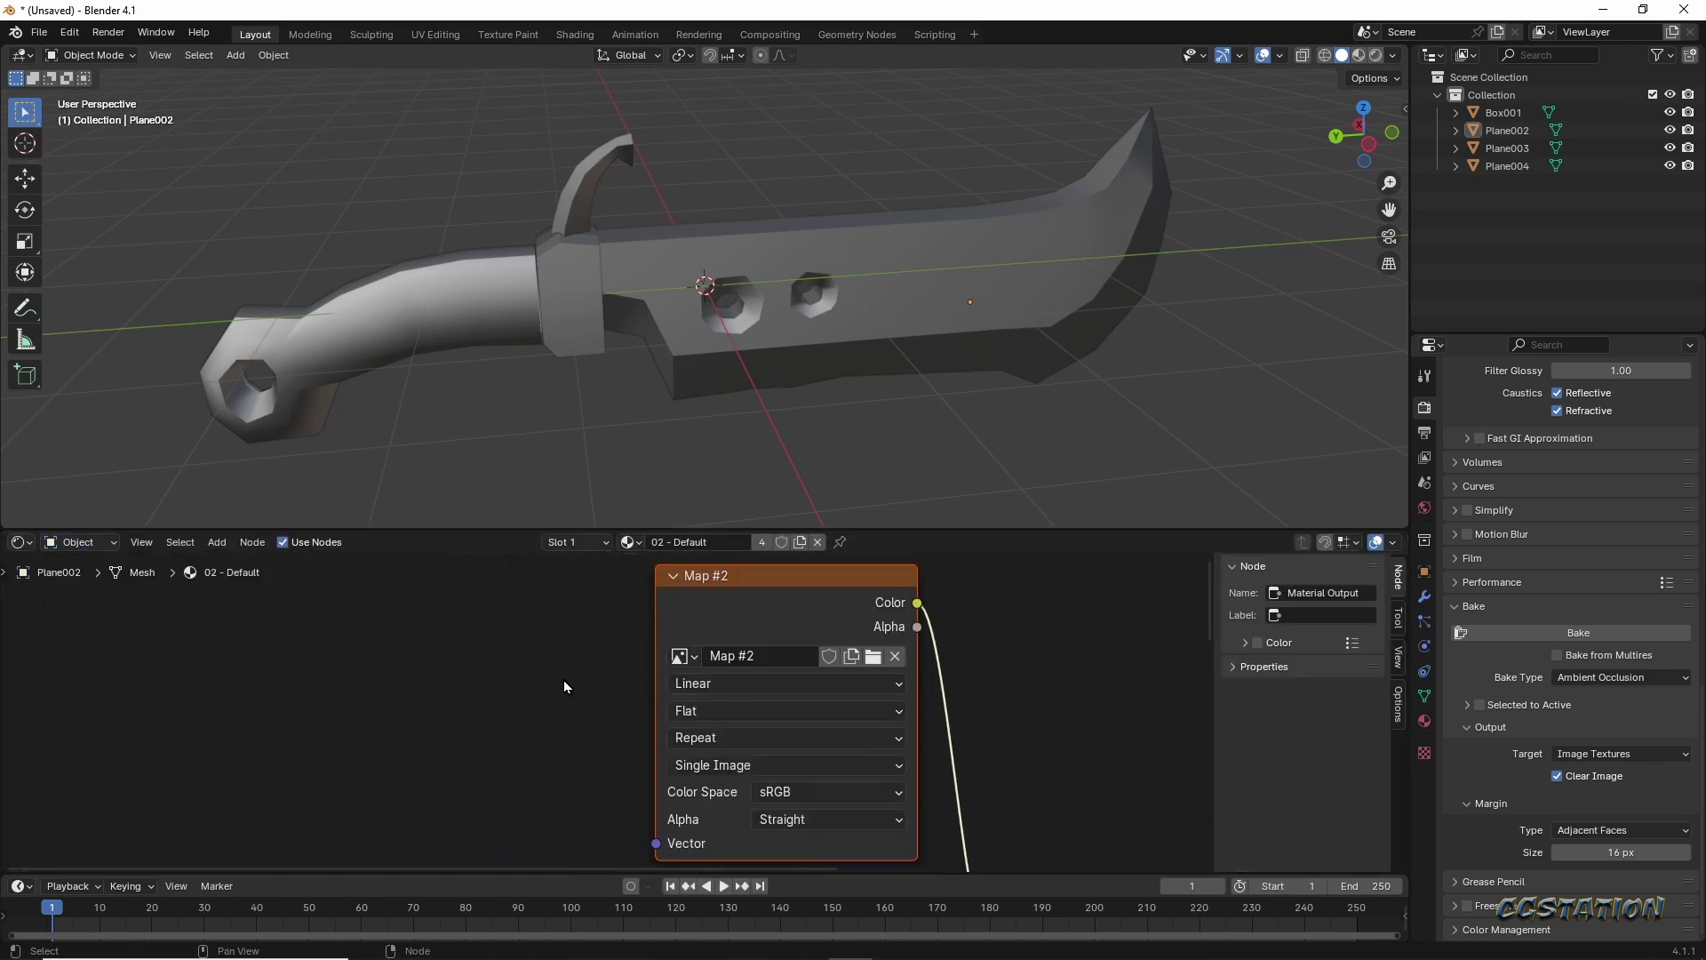
pyautogui.write('b')
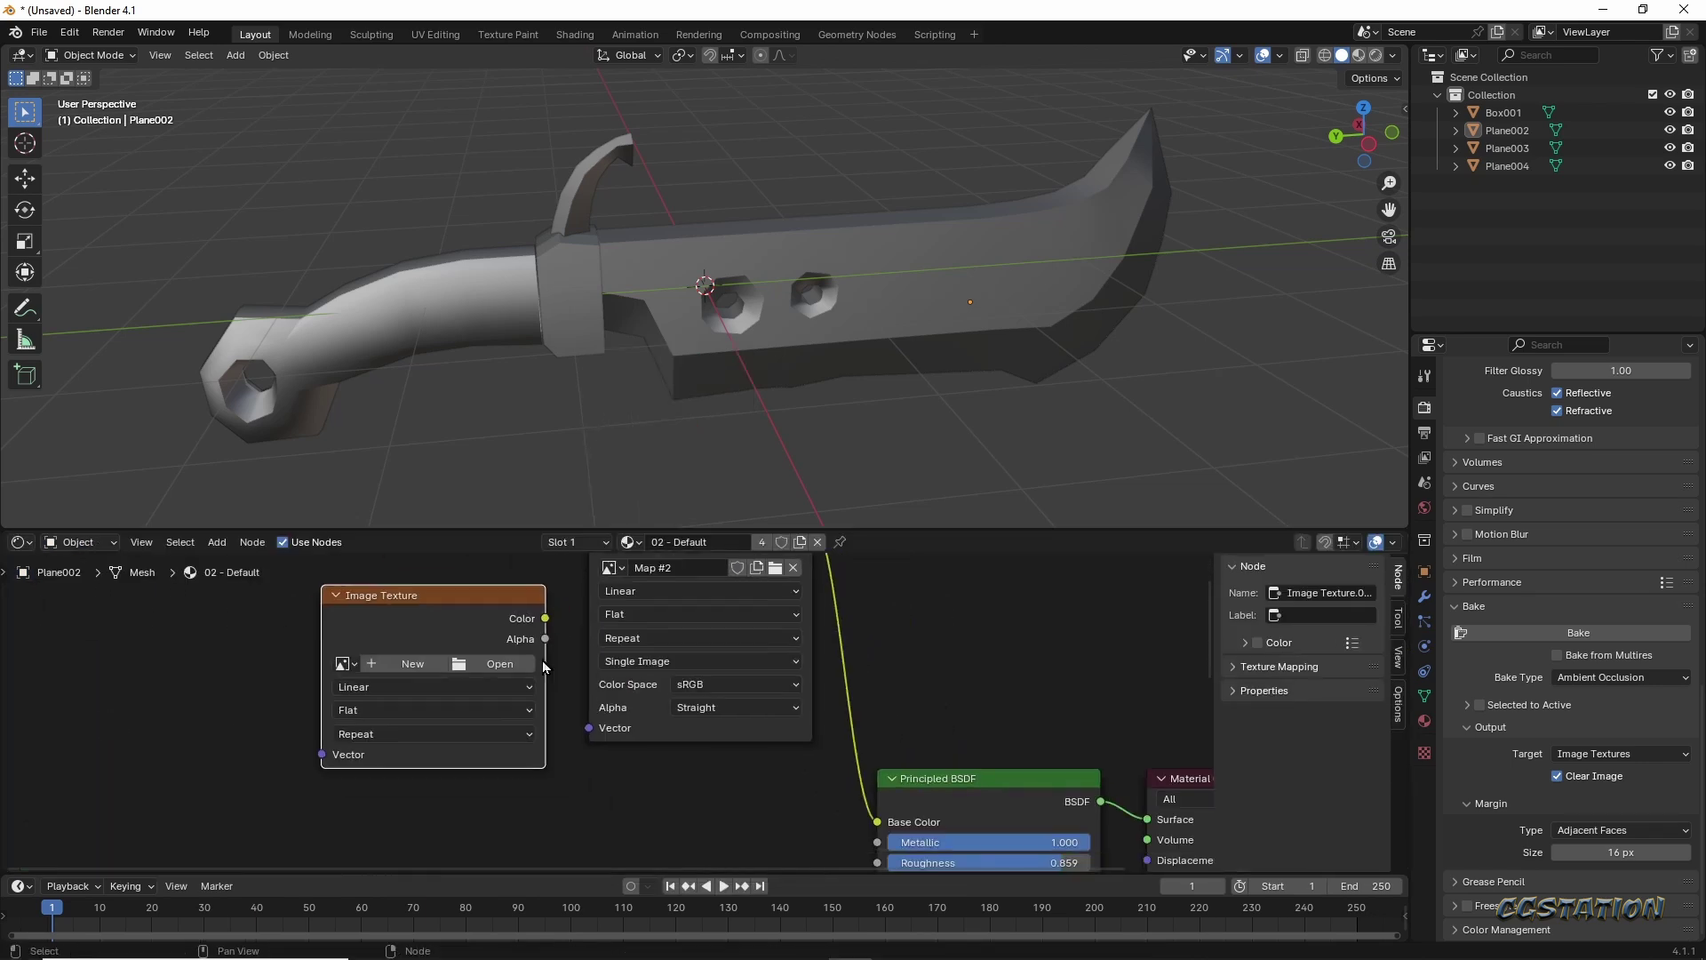
pyautogui.click(368, 831)
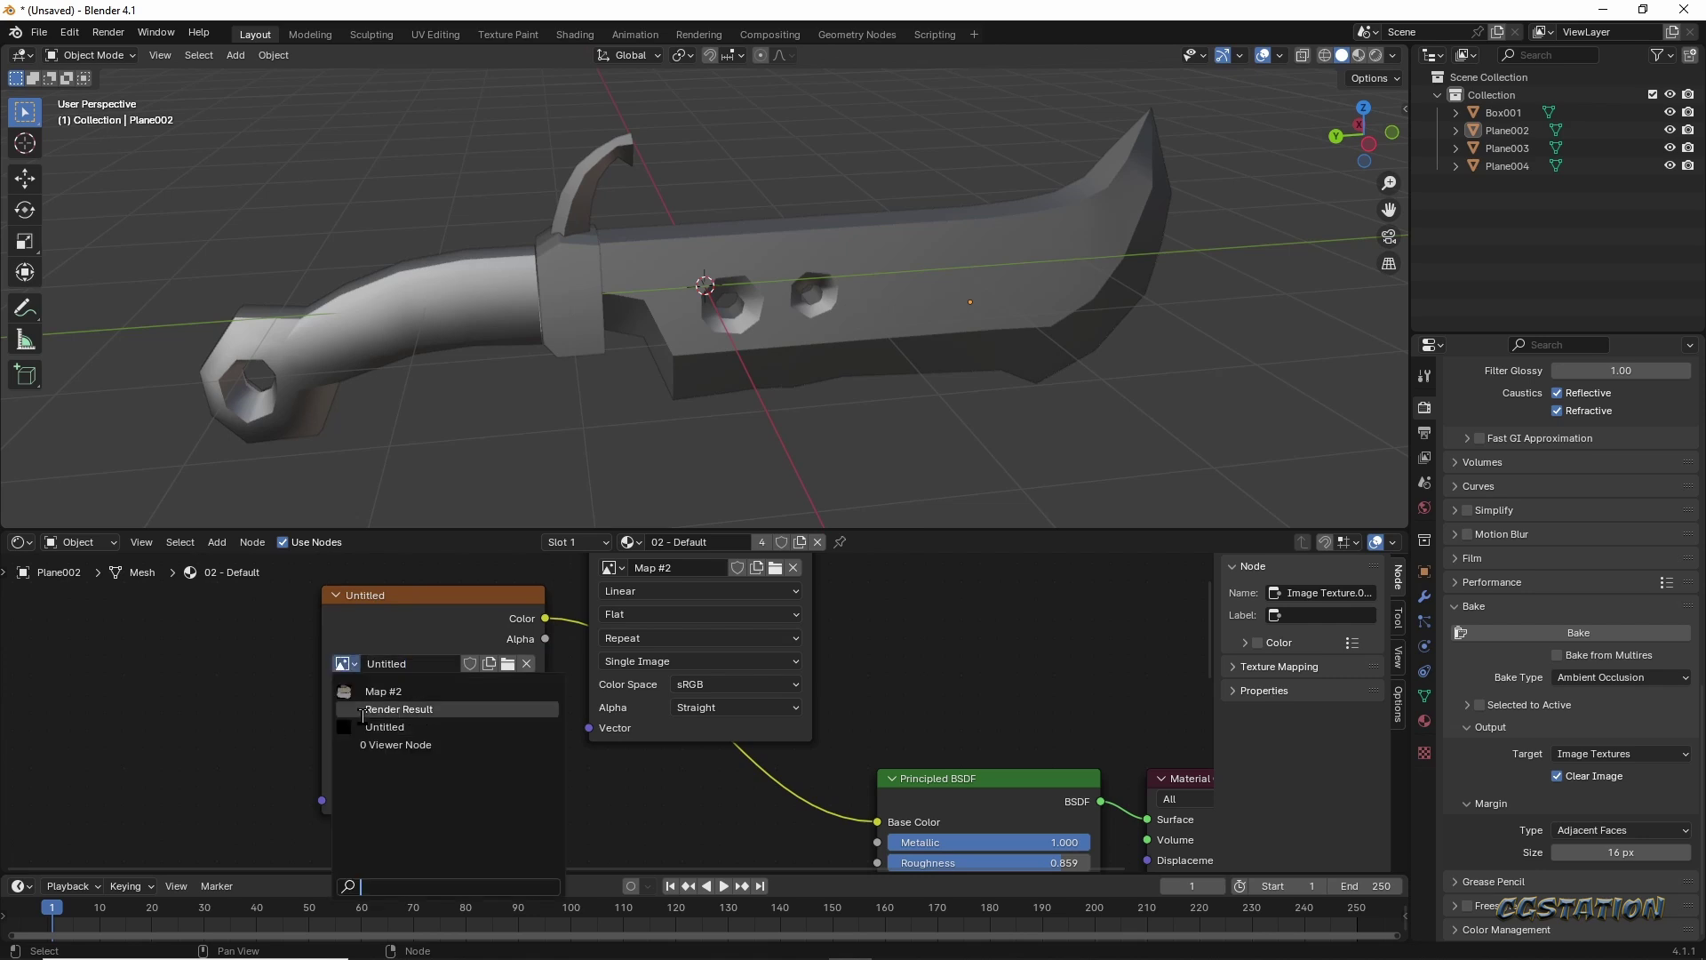
# Show the new AO image in the lower area as an Image Editor.
pyautogui.click(1578, 632)
pyautogui.hotkey('shift', 'F10')
pyautogui.click(591, 542)
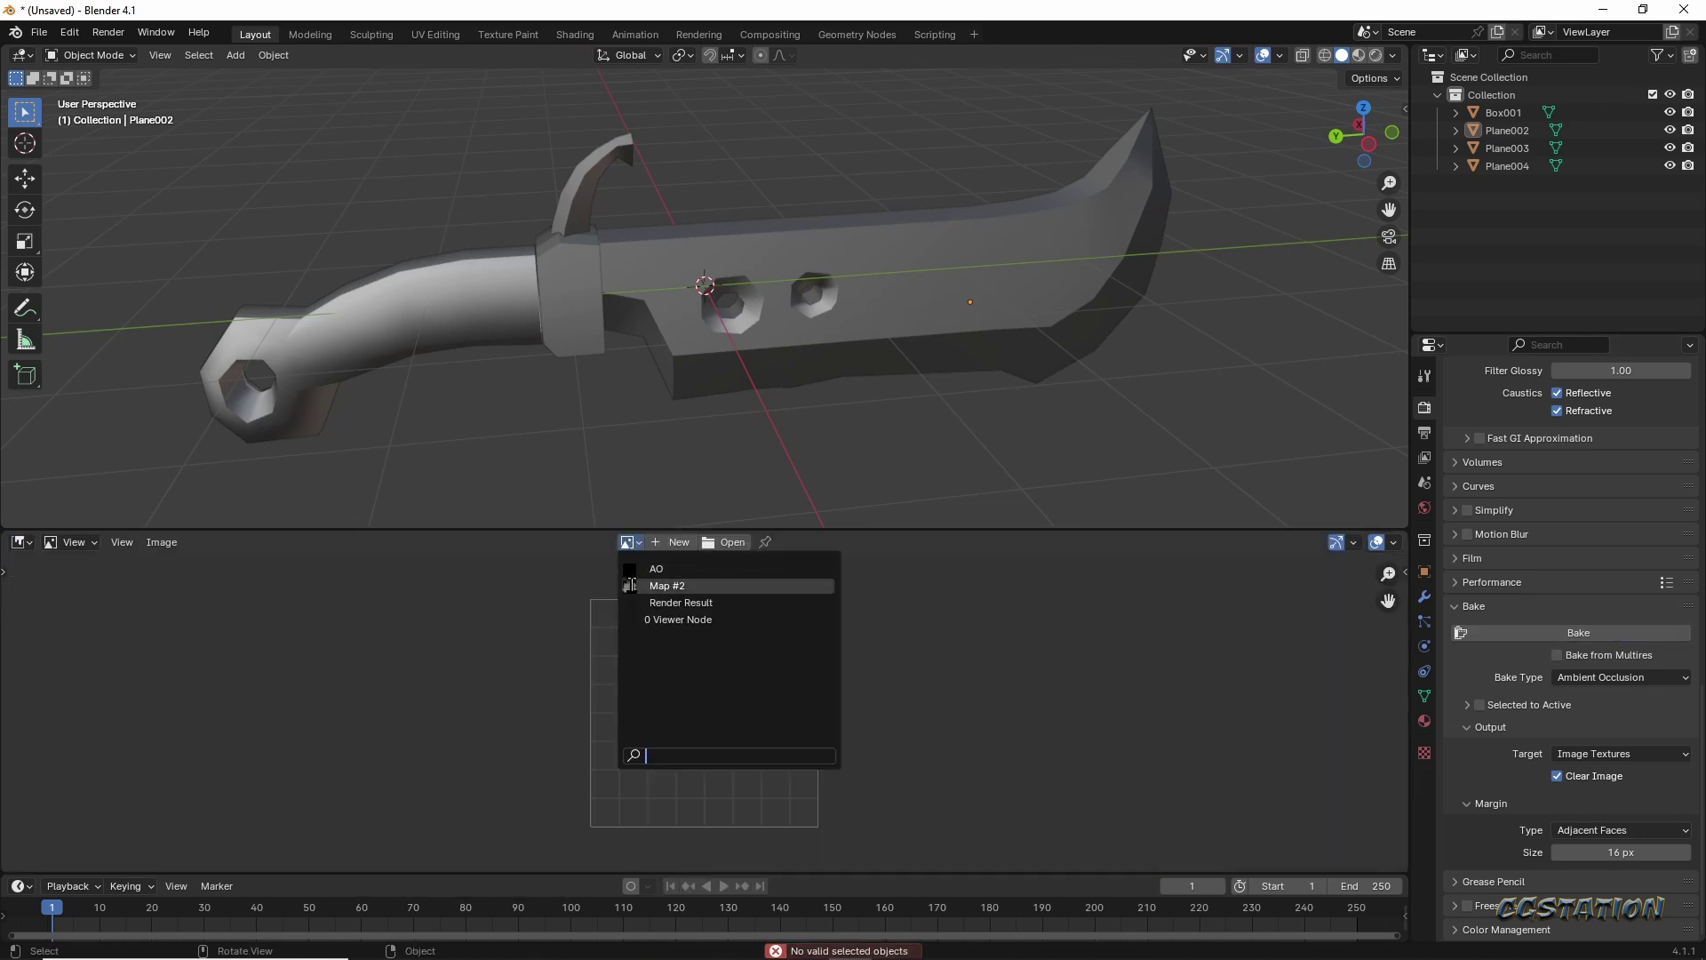
pyautogui.click(676, 578)
pyautogui.click(1568, 634)
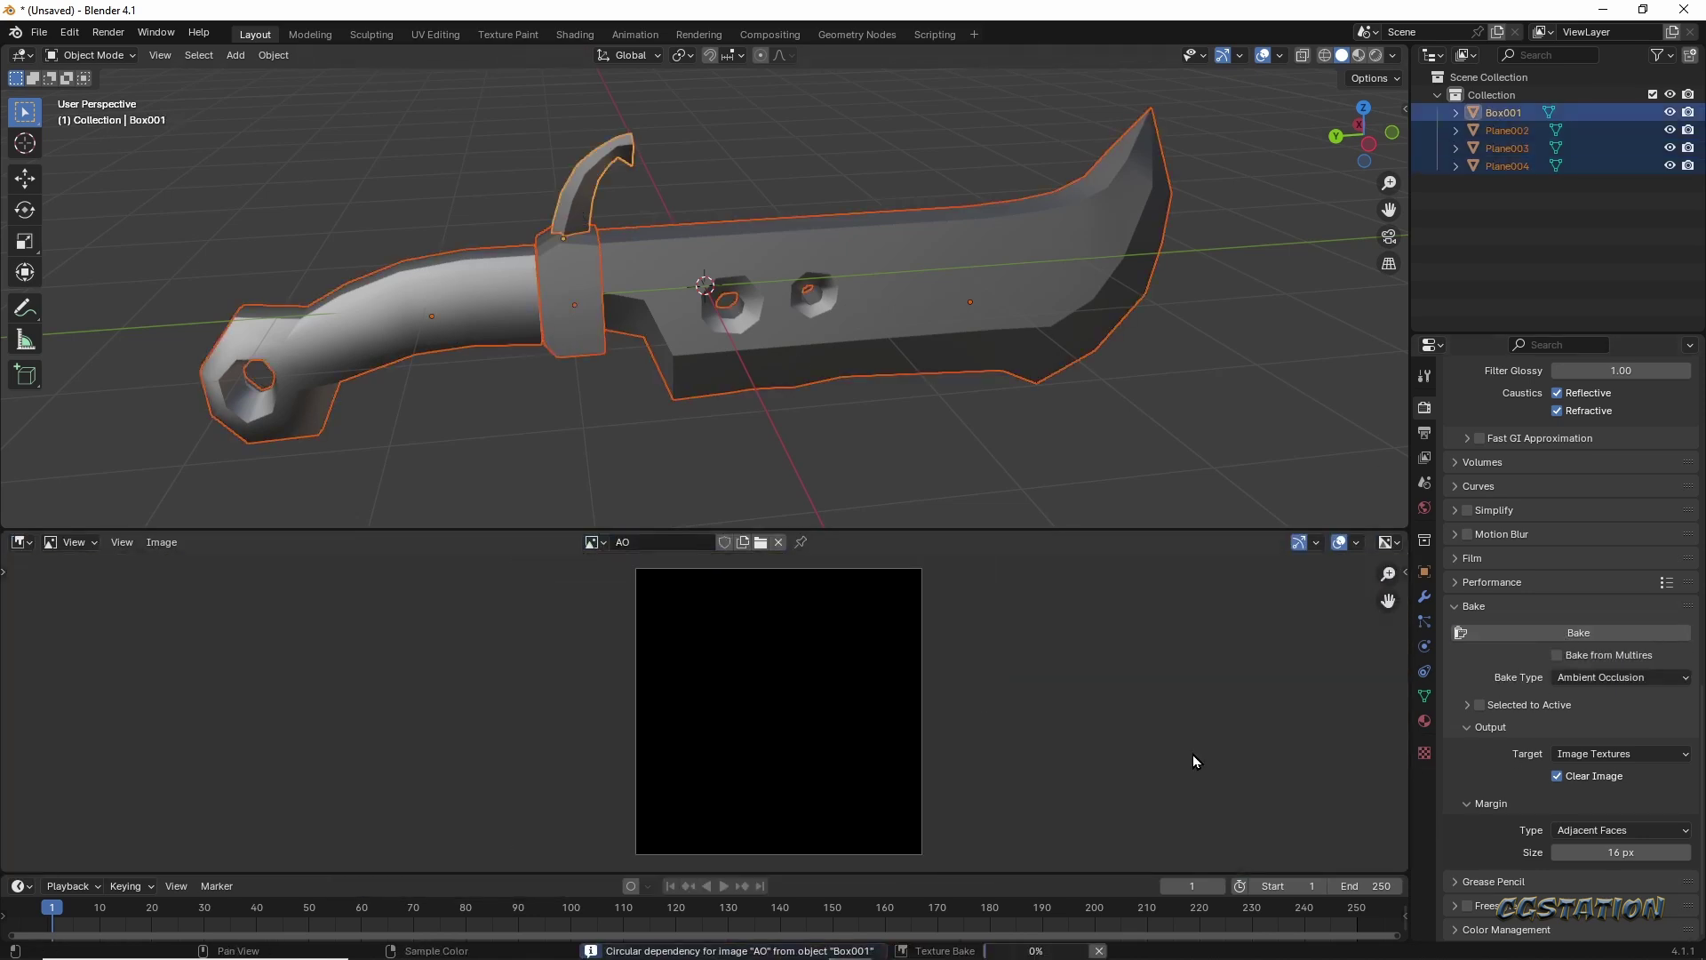
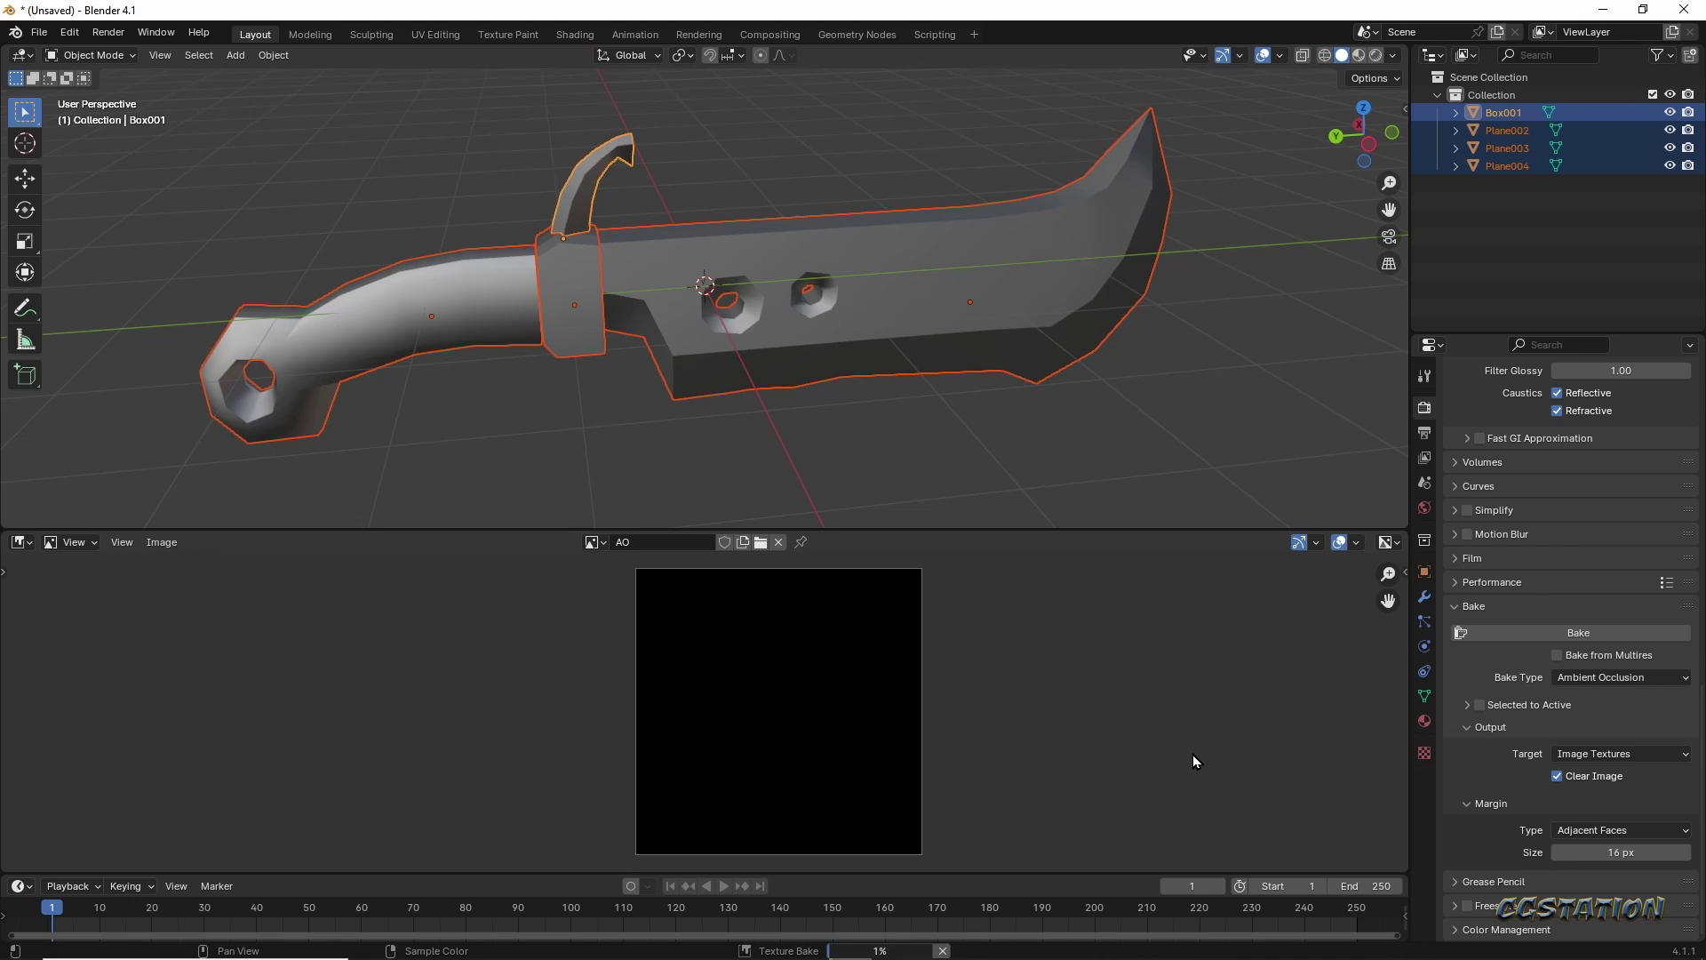
# Select and join the knife pieces, enter Edit Mode, and switch the image shown in the image editor.
pyautogui.click(718, 361)
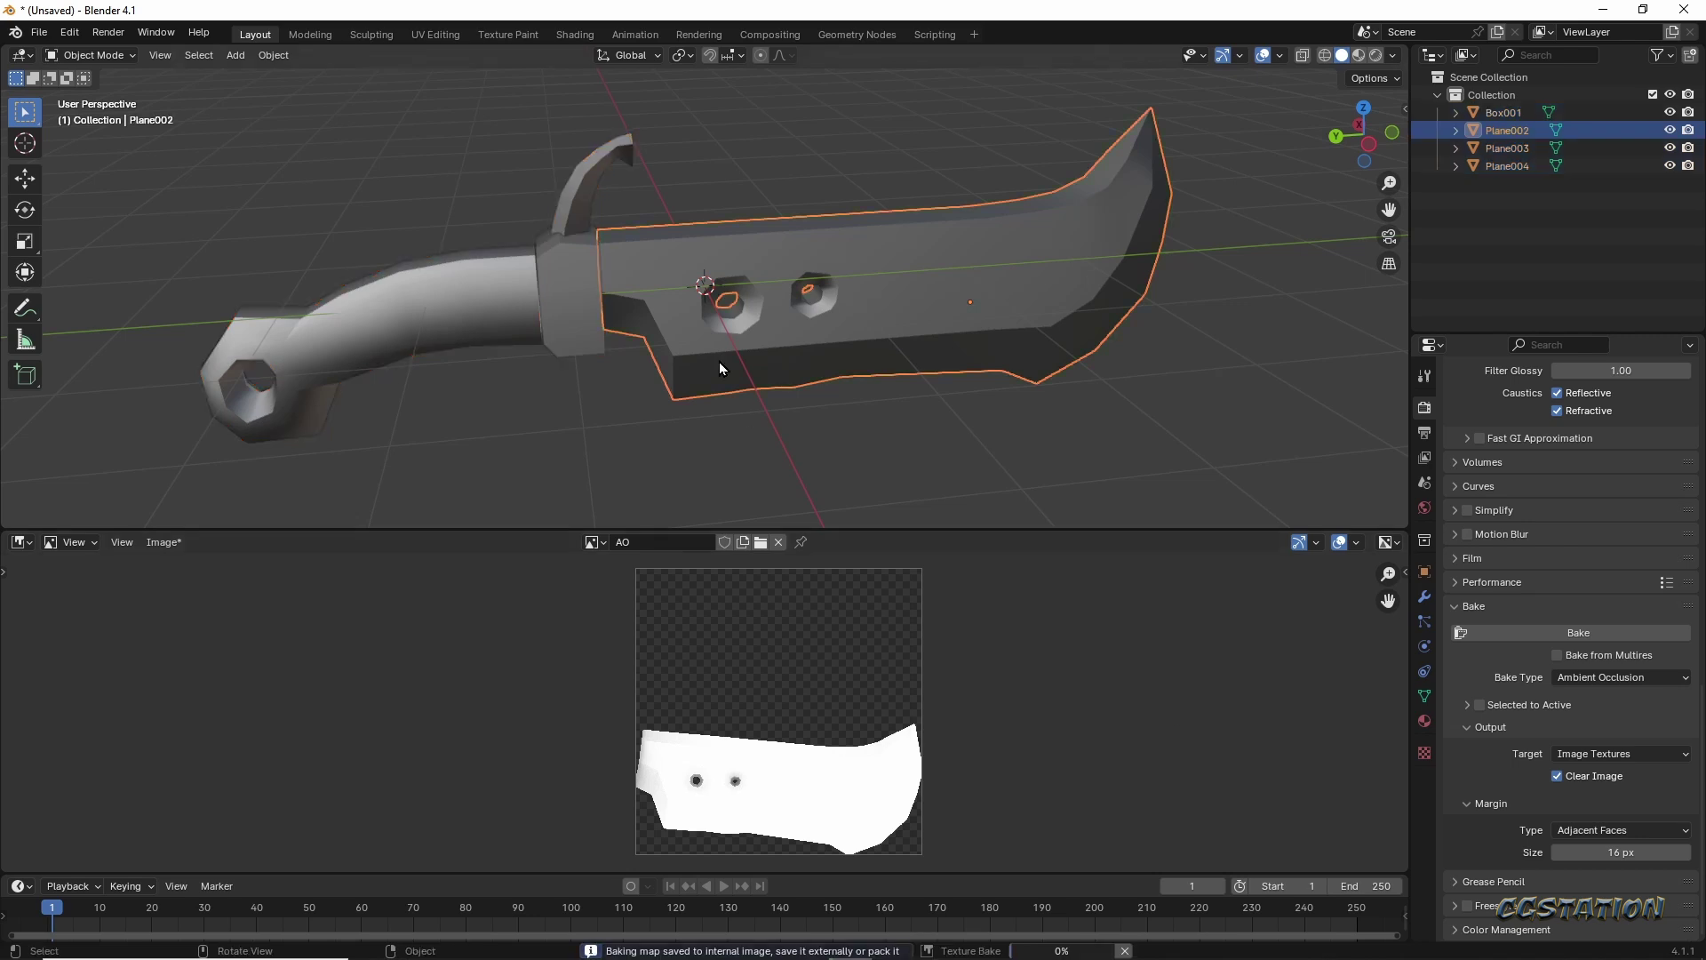
pyautogui.press('a')
pyautogui.hotkey('ctrl', 'j')
pyautogui.press('Tab')
pyautogui.click(591, 543)
pyautogui.click(104, 630)
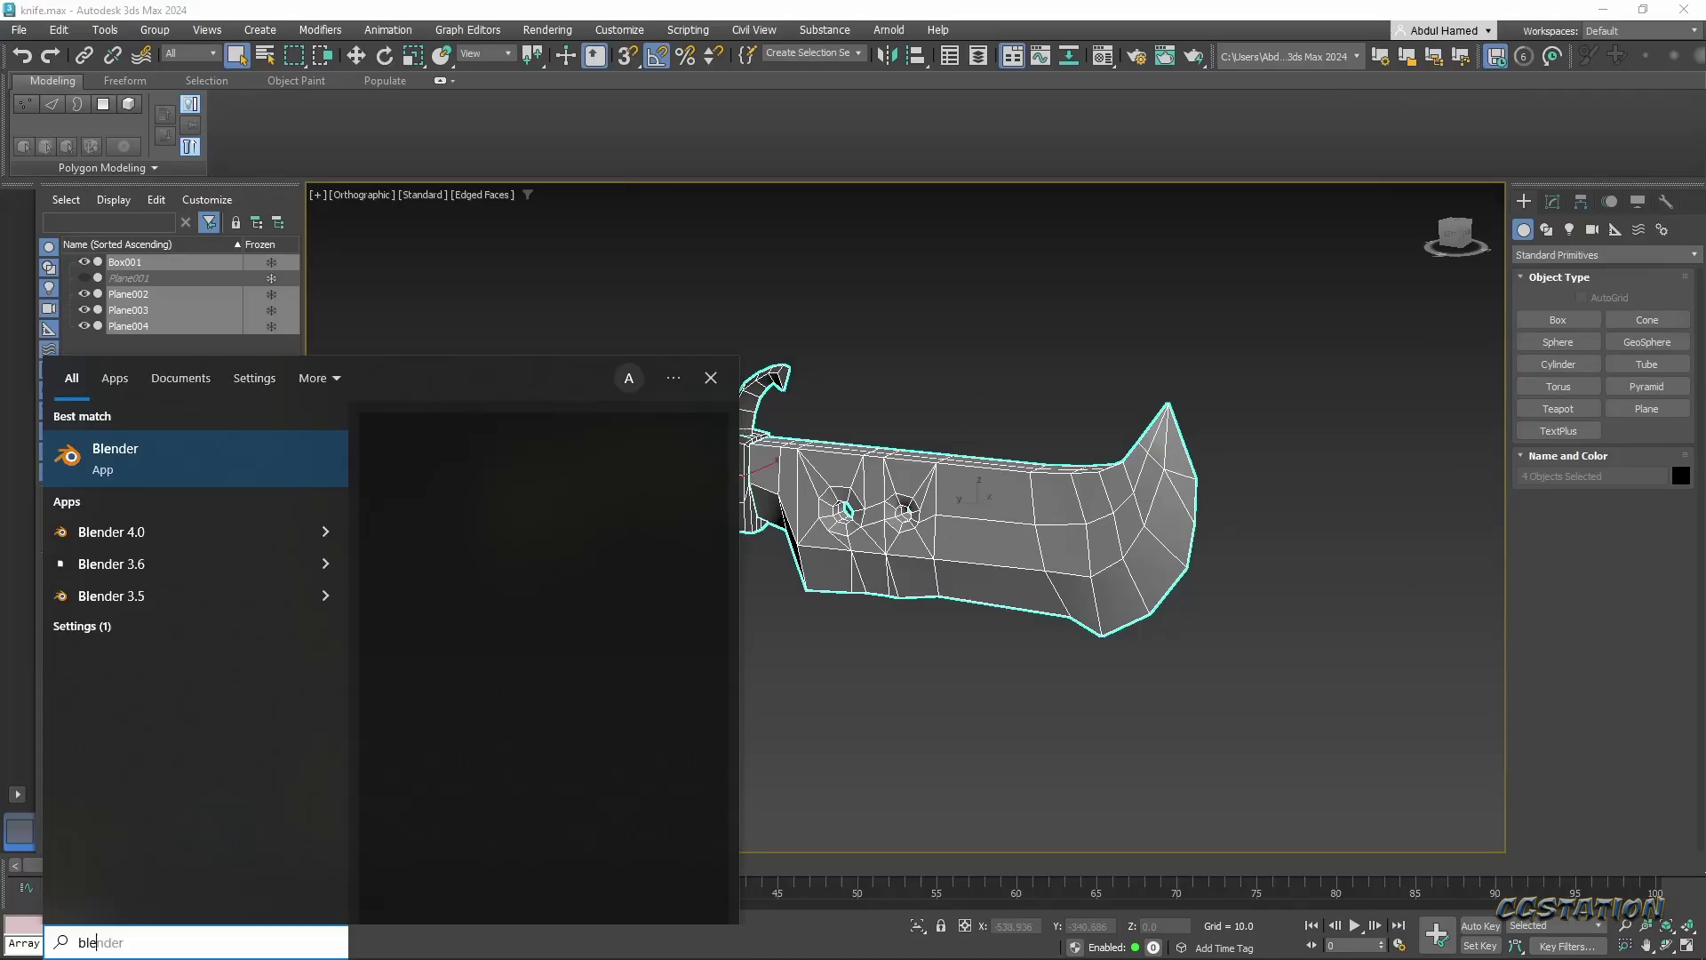
pyautogui.press('Return')
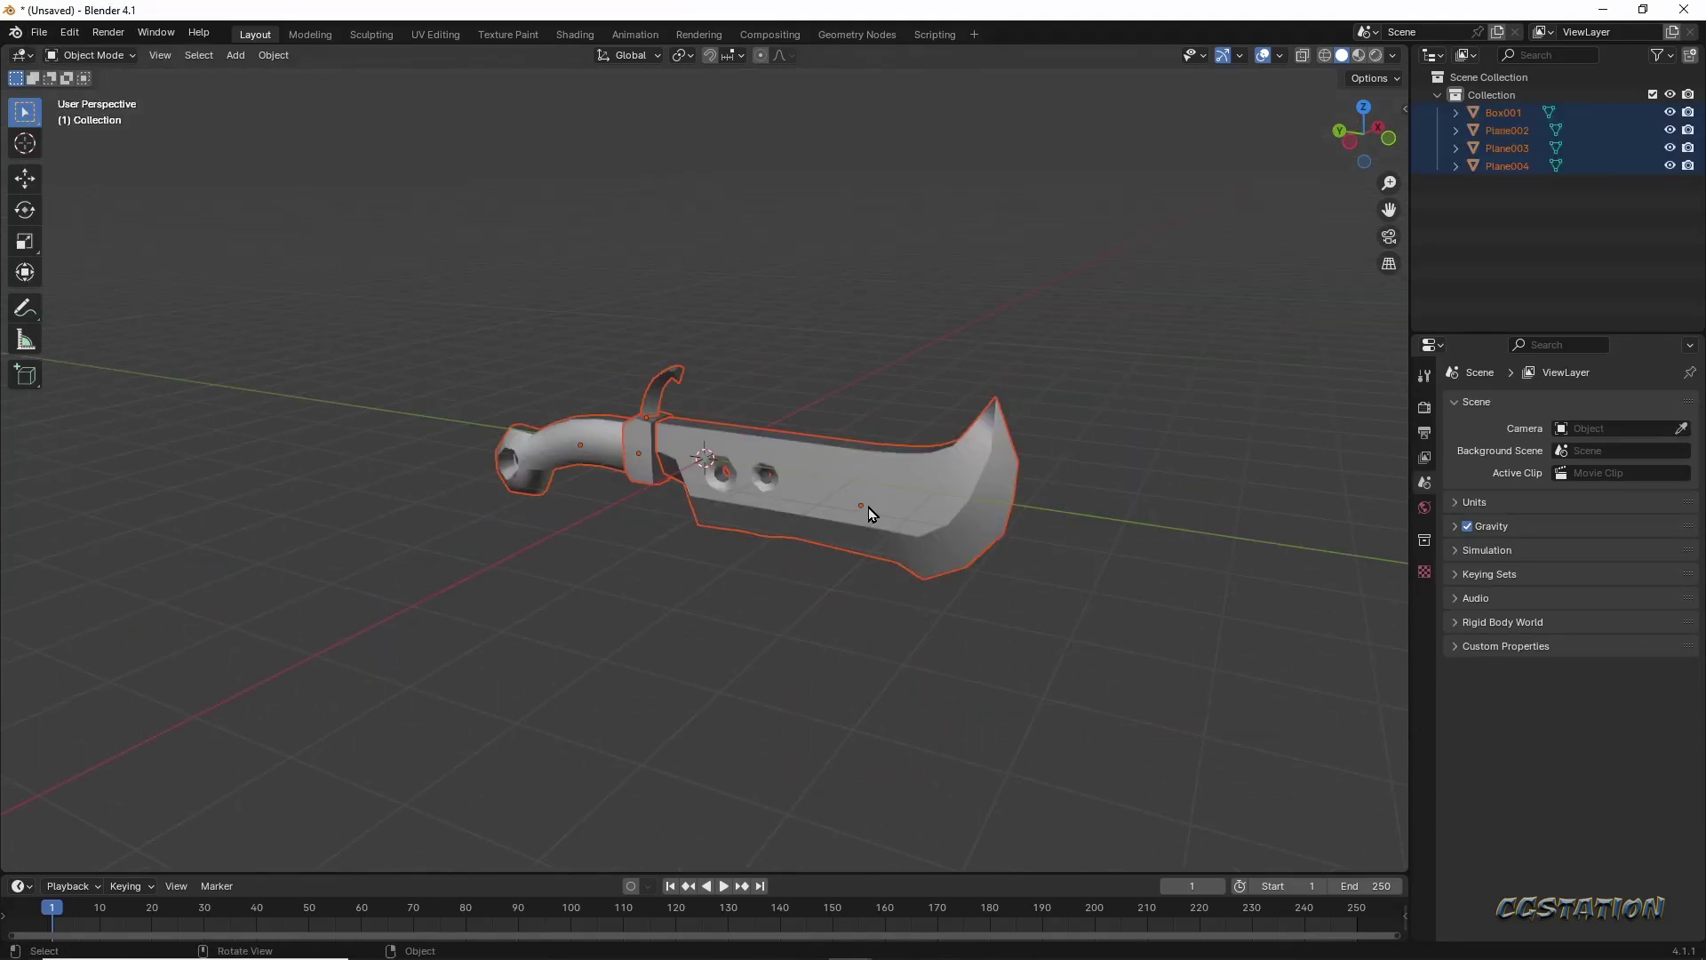
# Join the four knife pieces into Box001 and bake ambient occlusion with Cycles into the AO image.
pyautogui.keyDown('shift'); pyautogui.click(574, 446); pyautogui.keyUp('shift')
pyautogui.hotkey('ctrl', 'j')
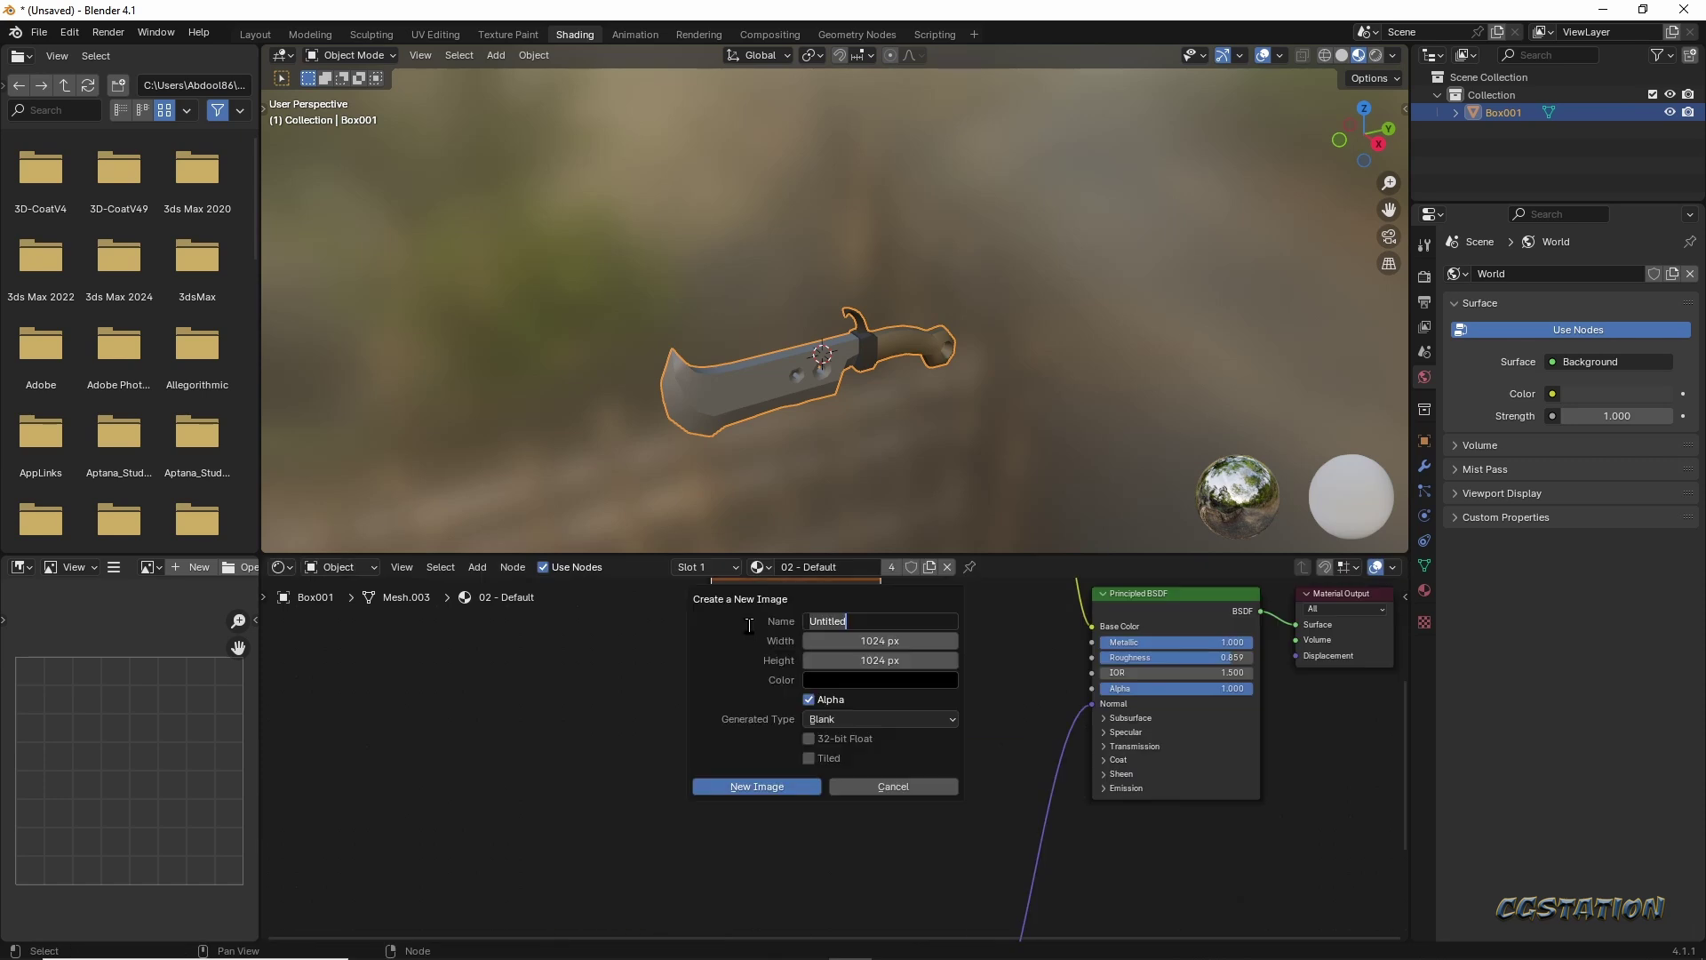
pyautogui.click(1572, 333)
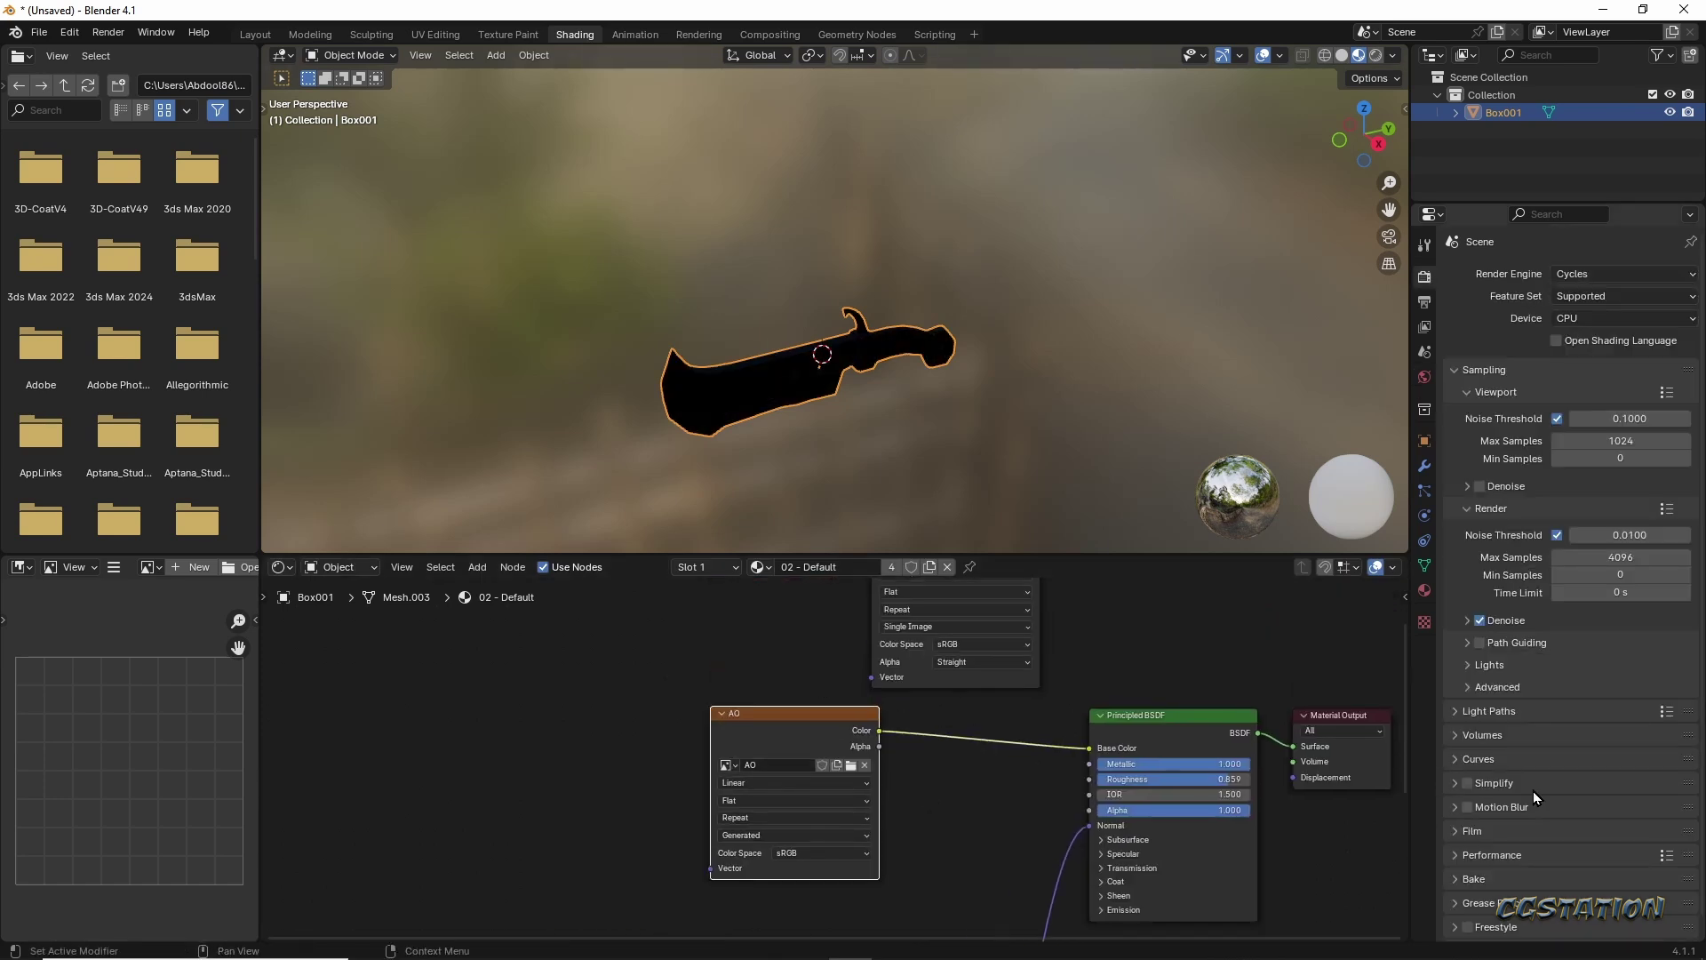
pyautogui.scroll(-10, 1533, 791)
pyautogui.click(1579, 632)
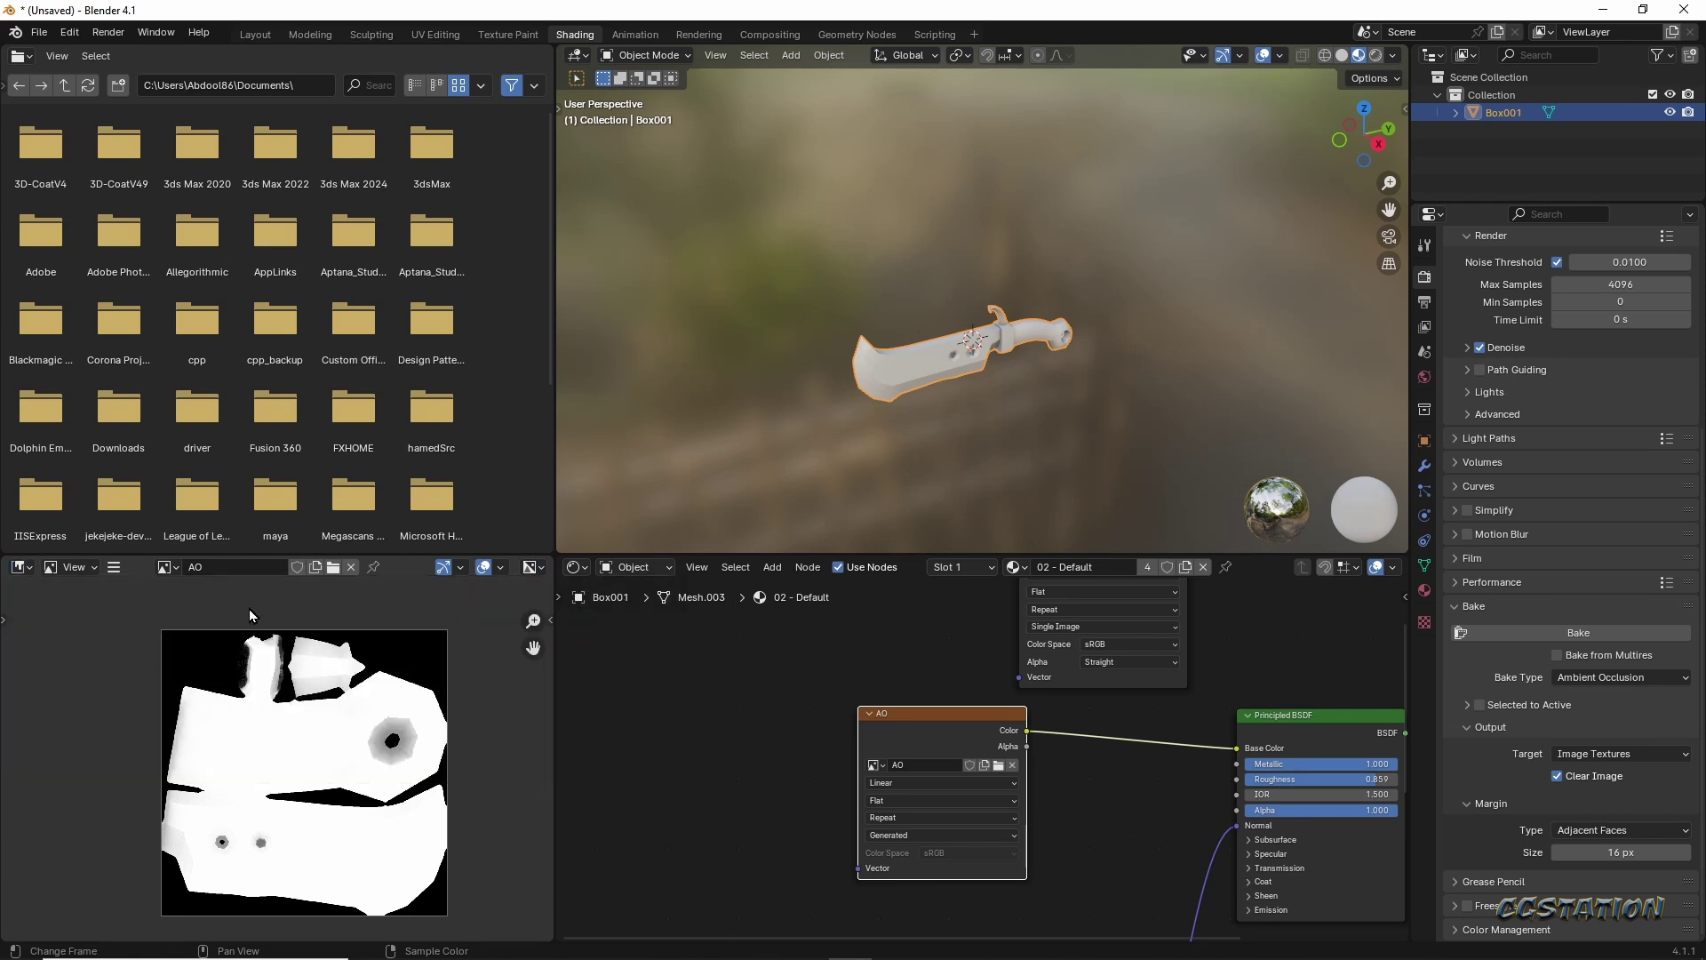
pyautogui.press('n')
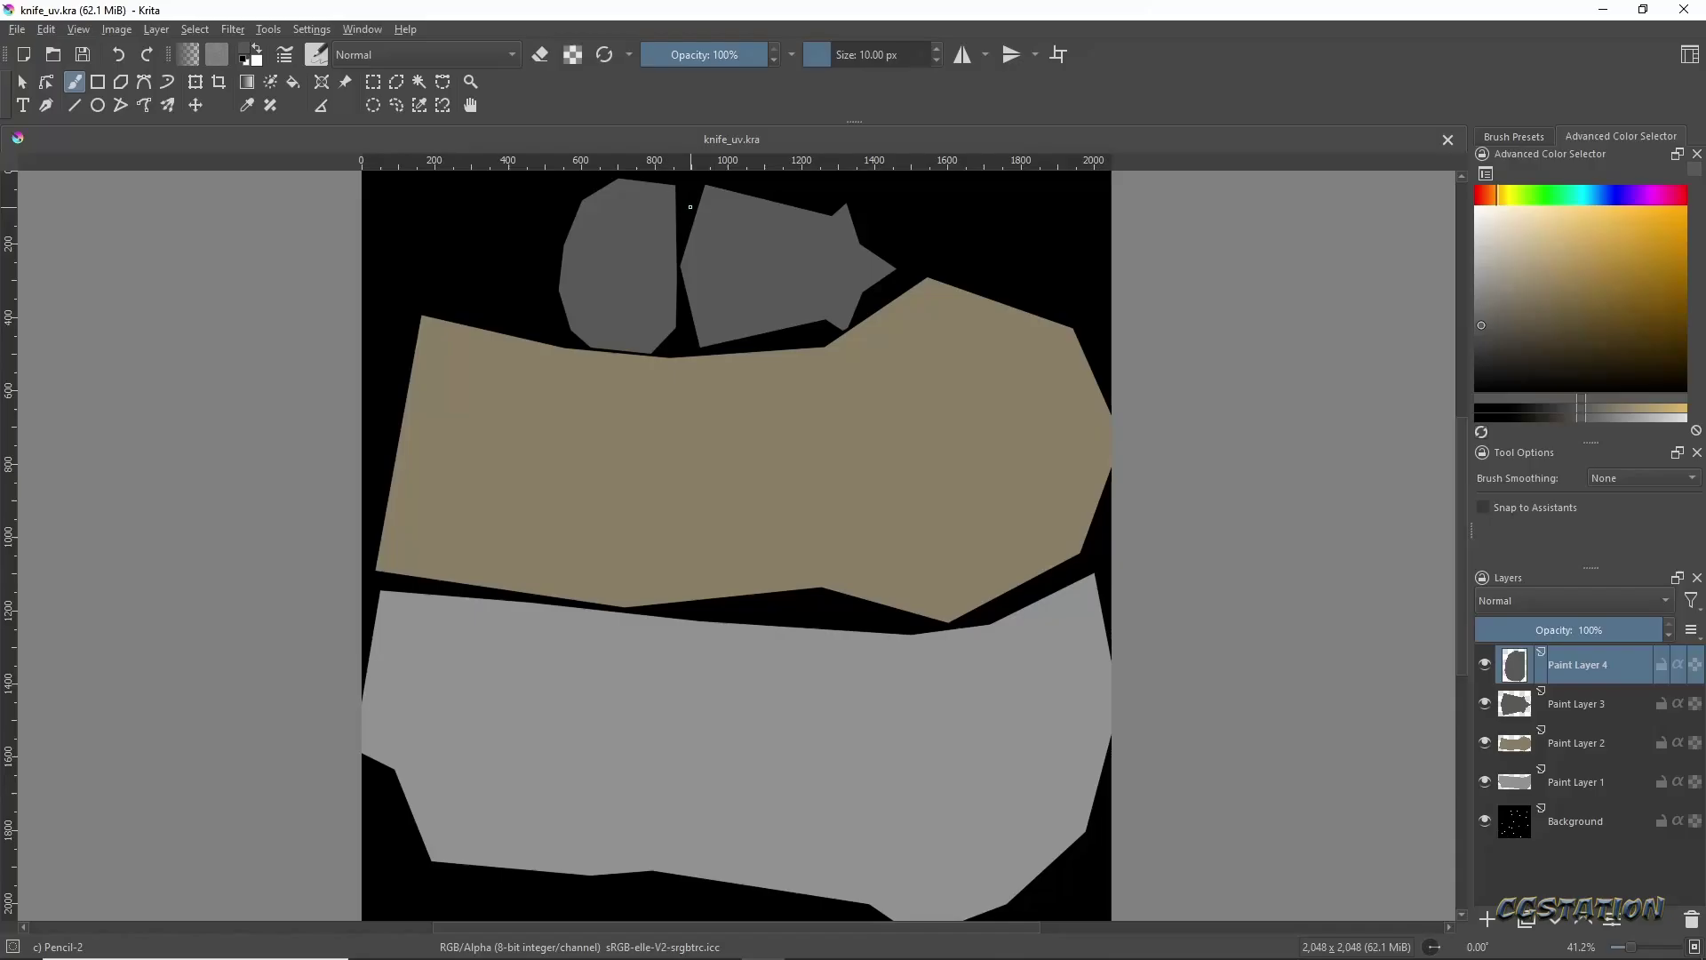
# Load the AO.png bake and scale the pasted AO layer to fill the canvas.
pyautogui.click(17, 29)
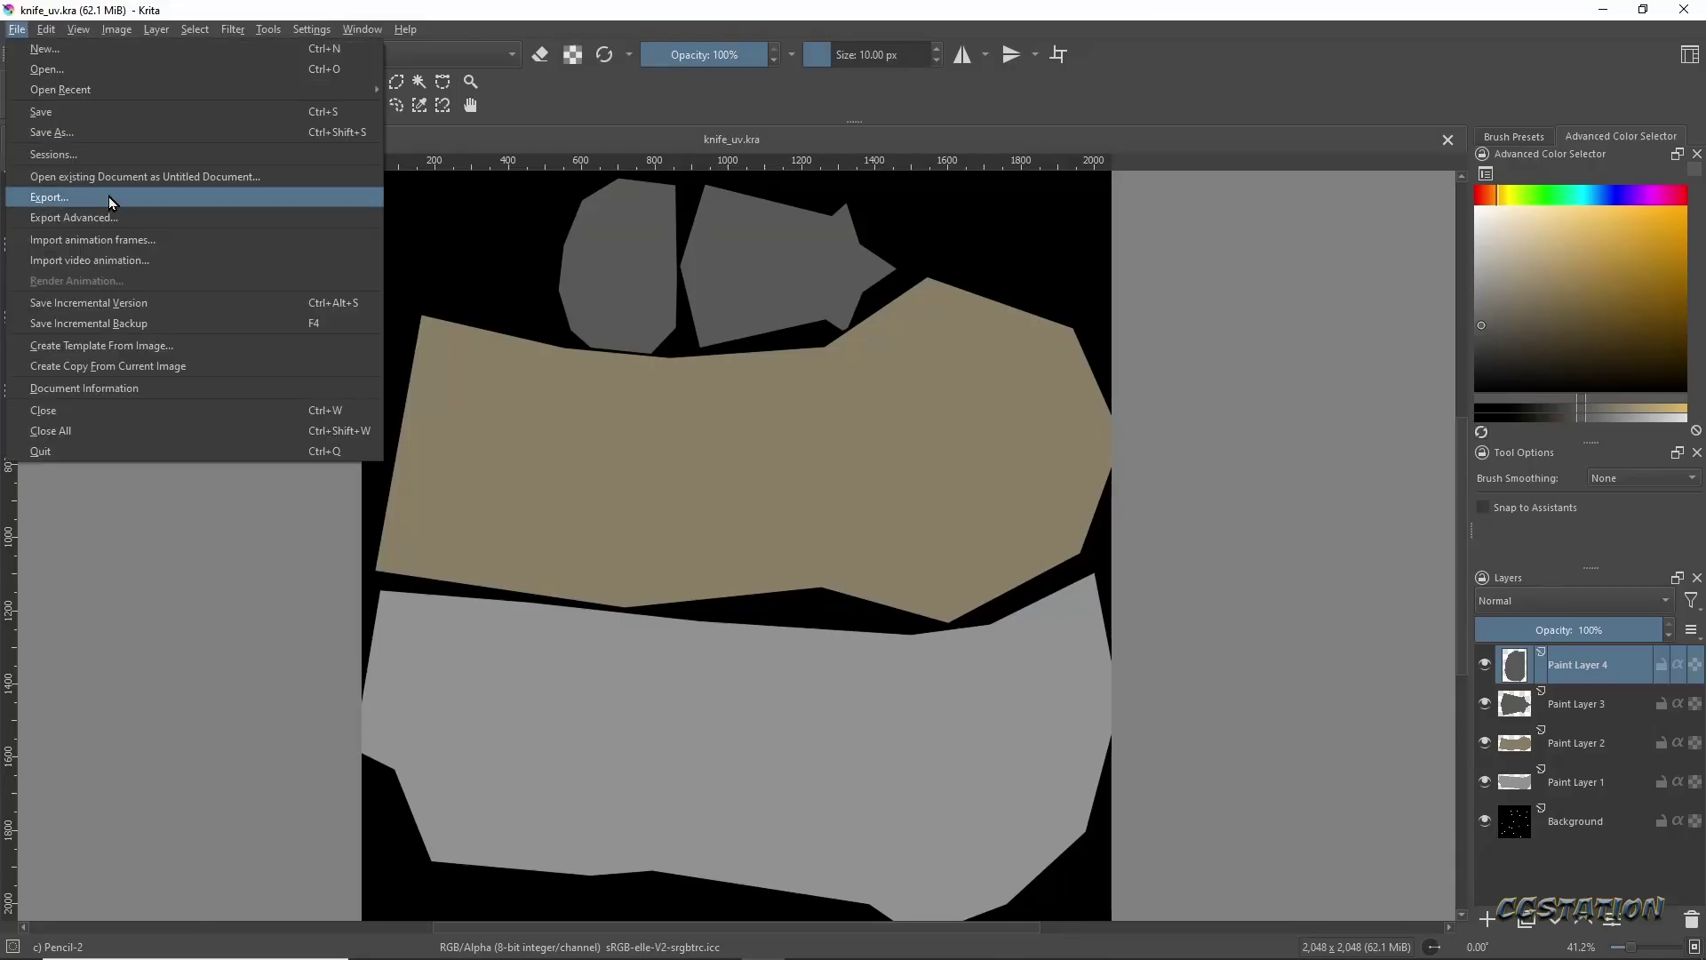
pyautogui.click(114, 255)
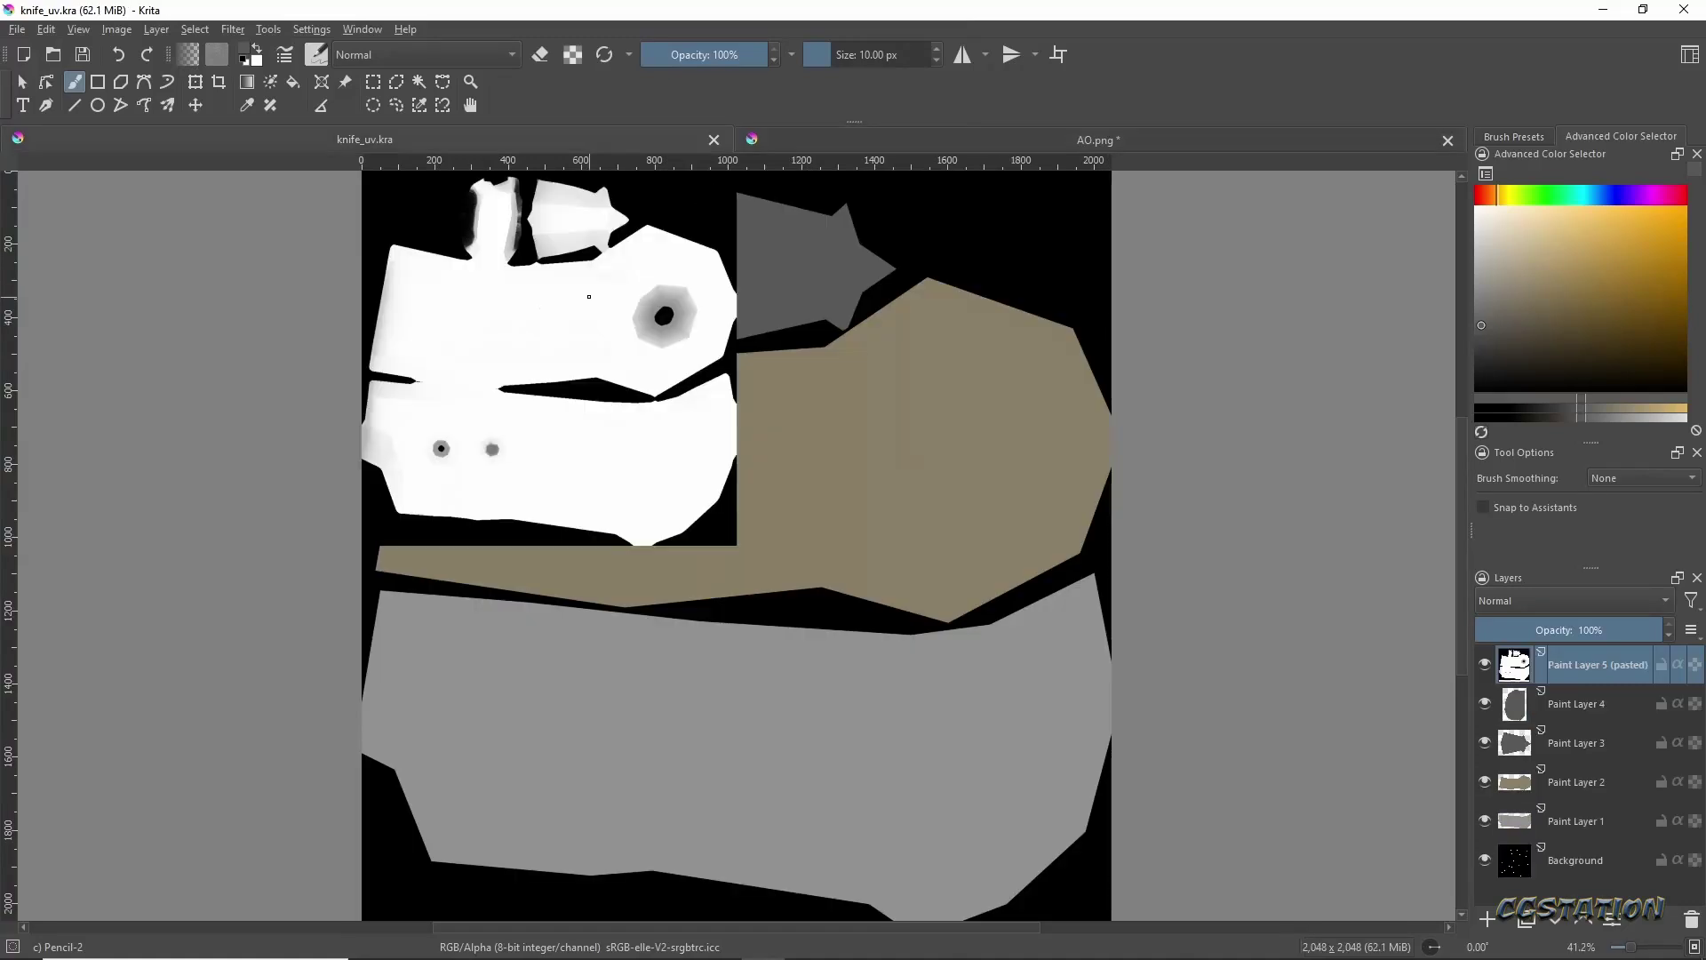
pyautogui.hotkey('ctrl', 't')
pyautogui.moveTo(736, 545); pyautogui.dragTo(1111, 919)
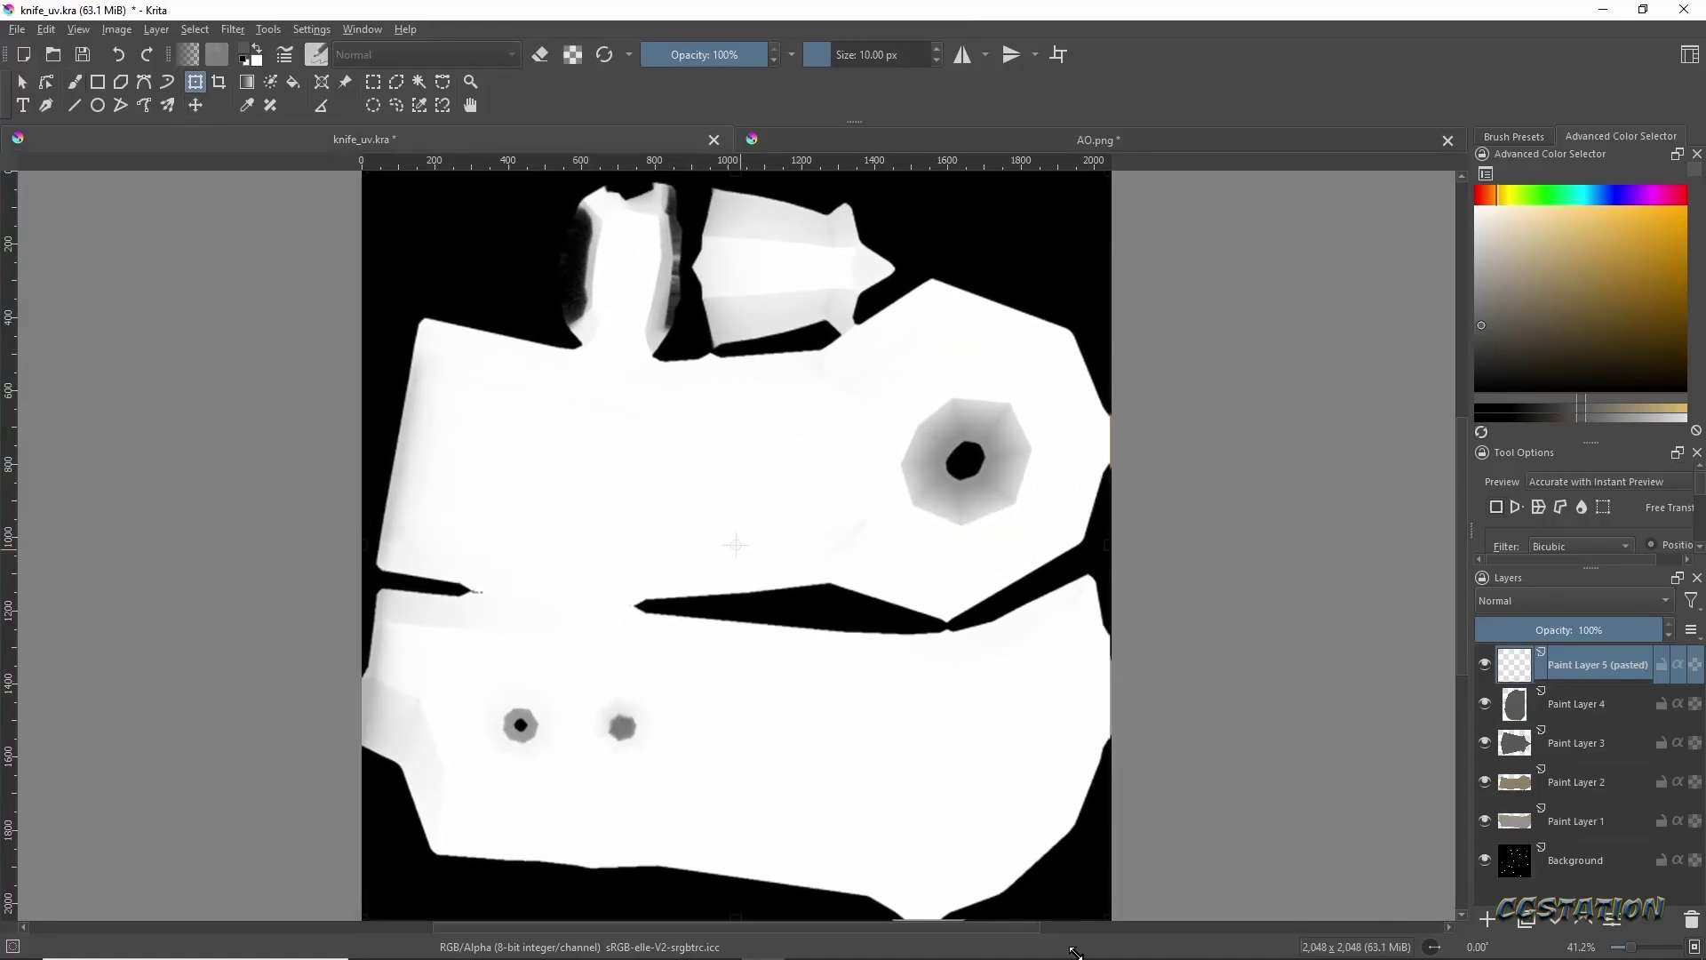
pyautogui.moveTo(1178, 496); pyautogui.dragTo(1195, 592, button='middle')
pyautogui.scroll(-1, 1194, 592)
pyautogui.press('b')
# Set the AO layer to Multiply, then invert the wireframe layer and multiply it over the texture.
pyautogui.click(1573, 601)
pyautogui.click(1546, 545)
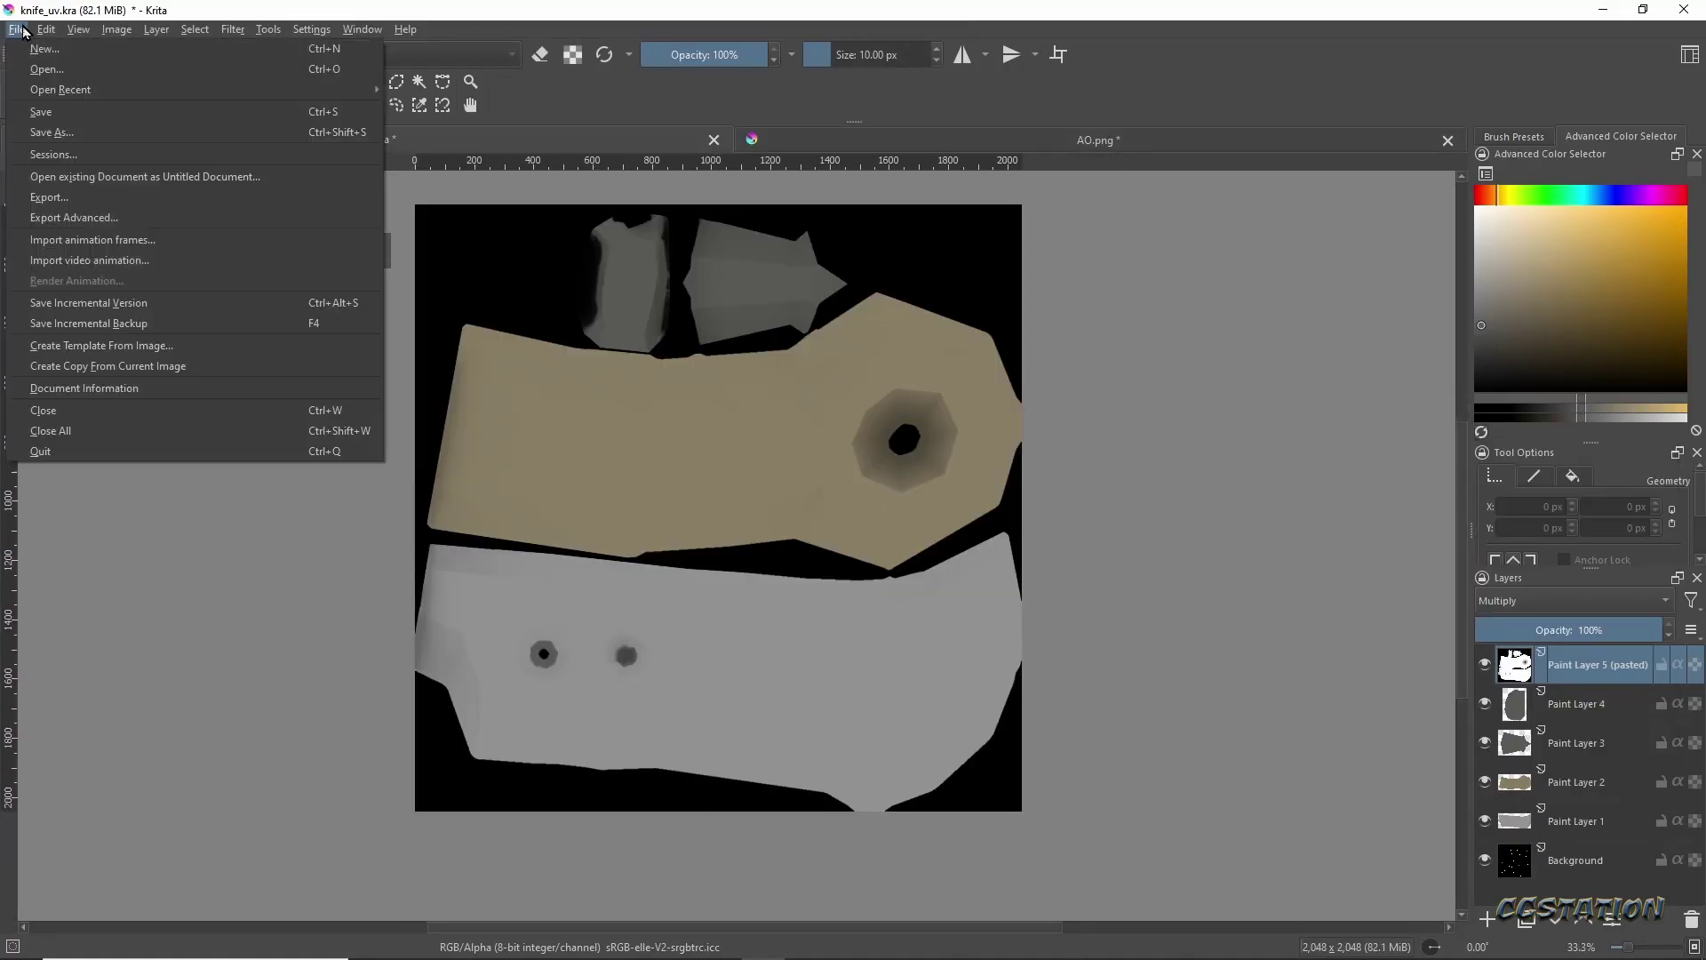
pyautogui.moveTo(1591, 859); pyautogui.dragTo(1597, 667)
pyautogui.click(233, 30)
pyautogui.click(573, 240)
pyautogui.click(1573, 601)
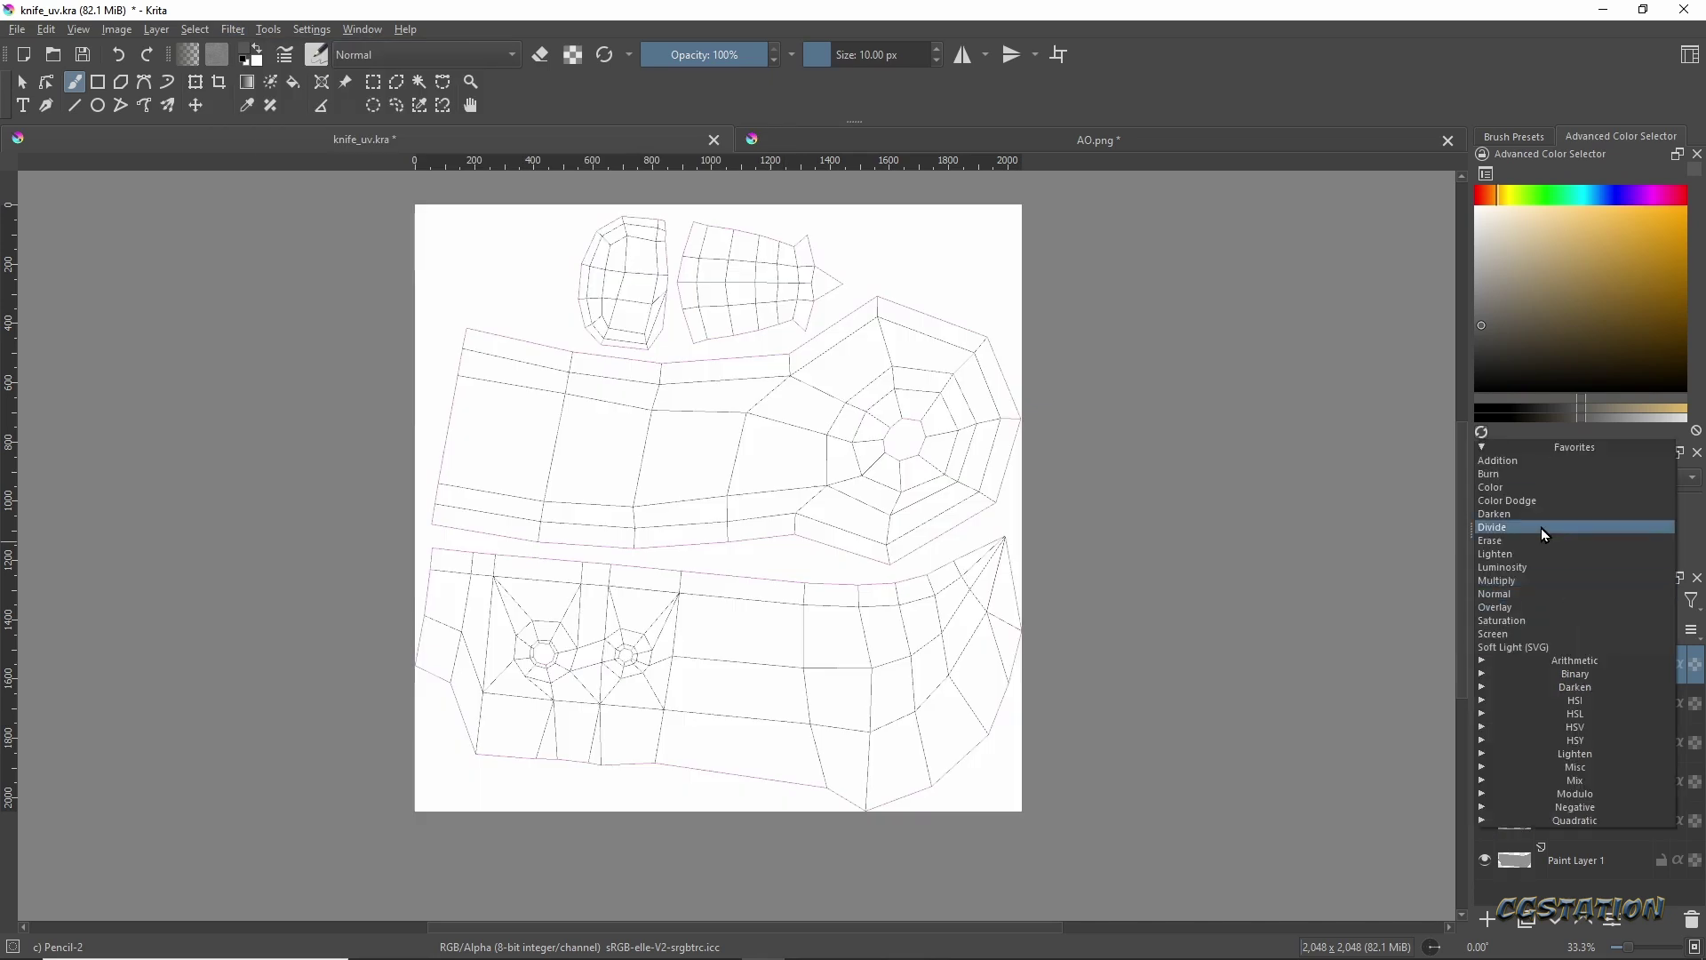
pyautogui.click(1553, 581)
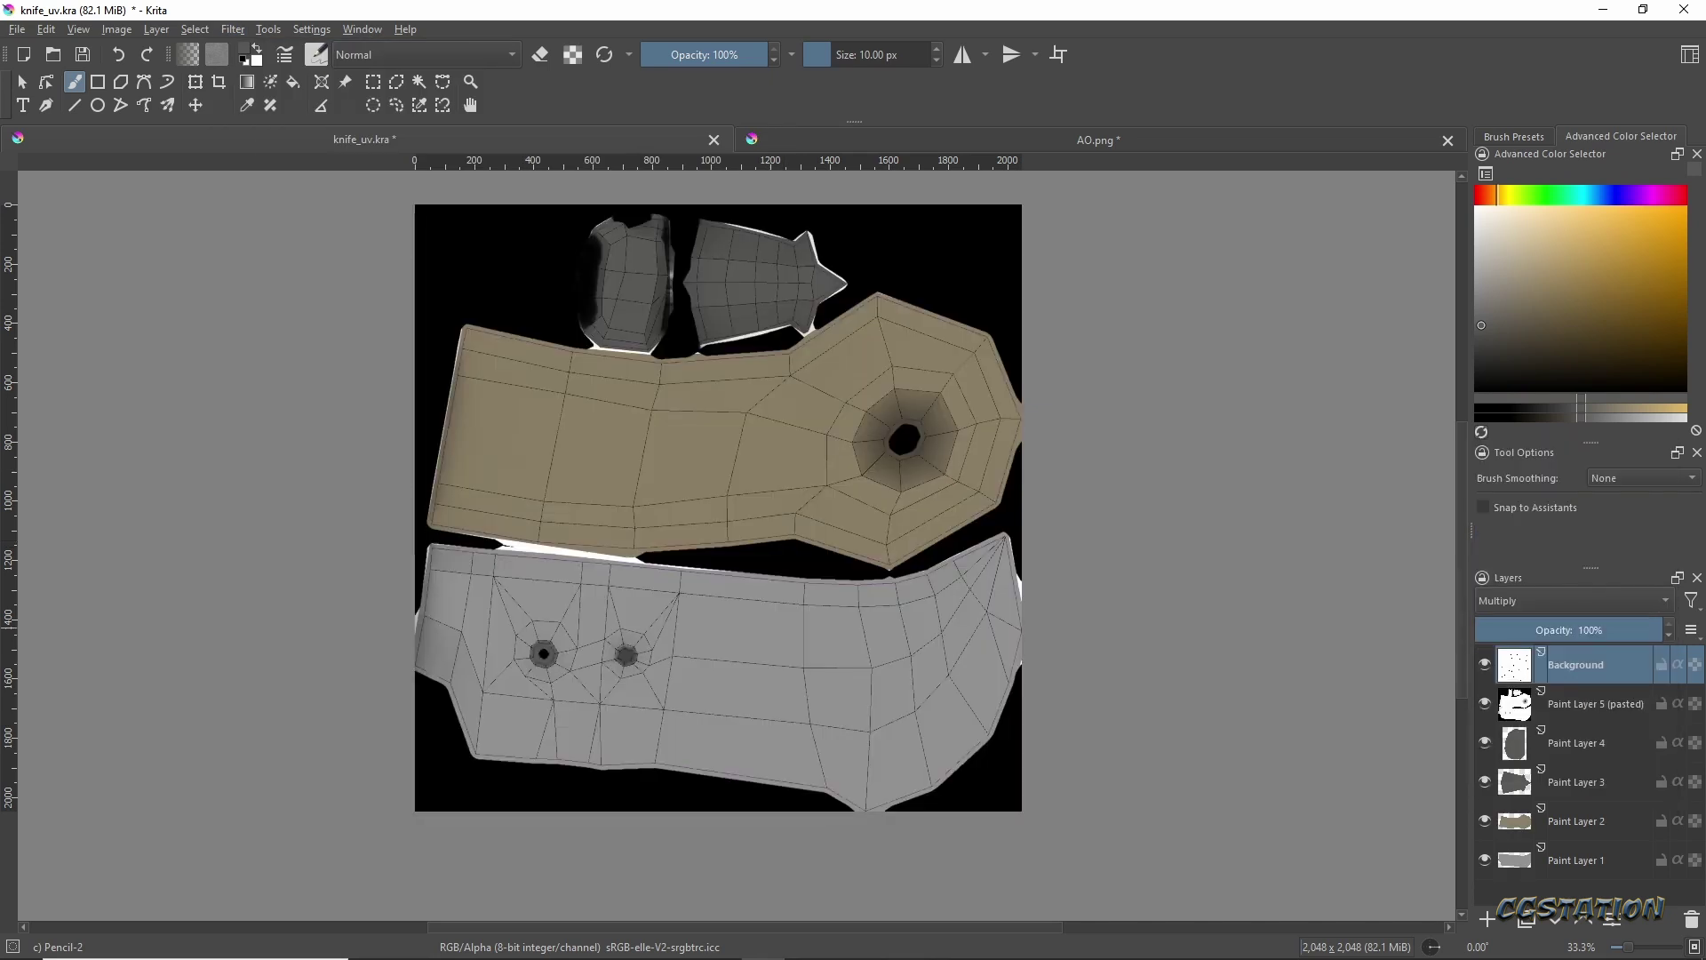
# Export the texture image, overwriting the previously exported file.
pyautogui.click(17, 29)
pyautogui.click(36, 198)
pyautogui.press('Return')
pyautogui.click(899, 495)
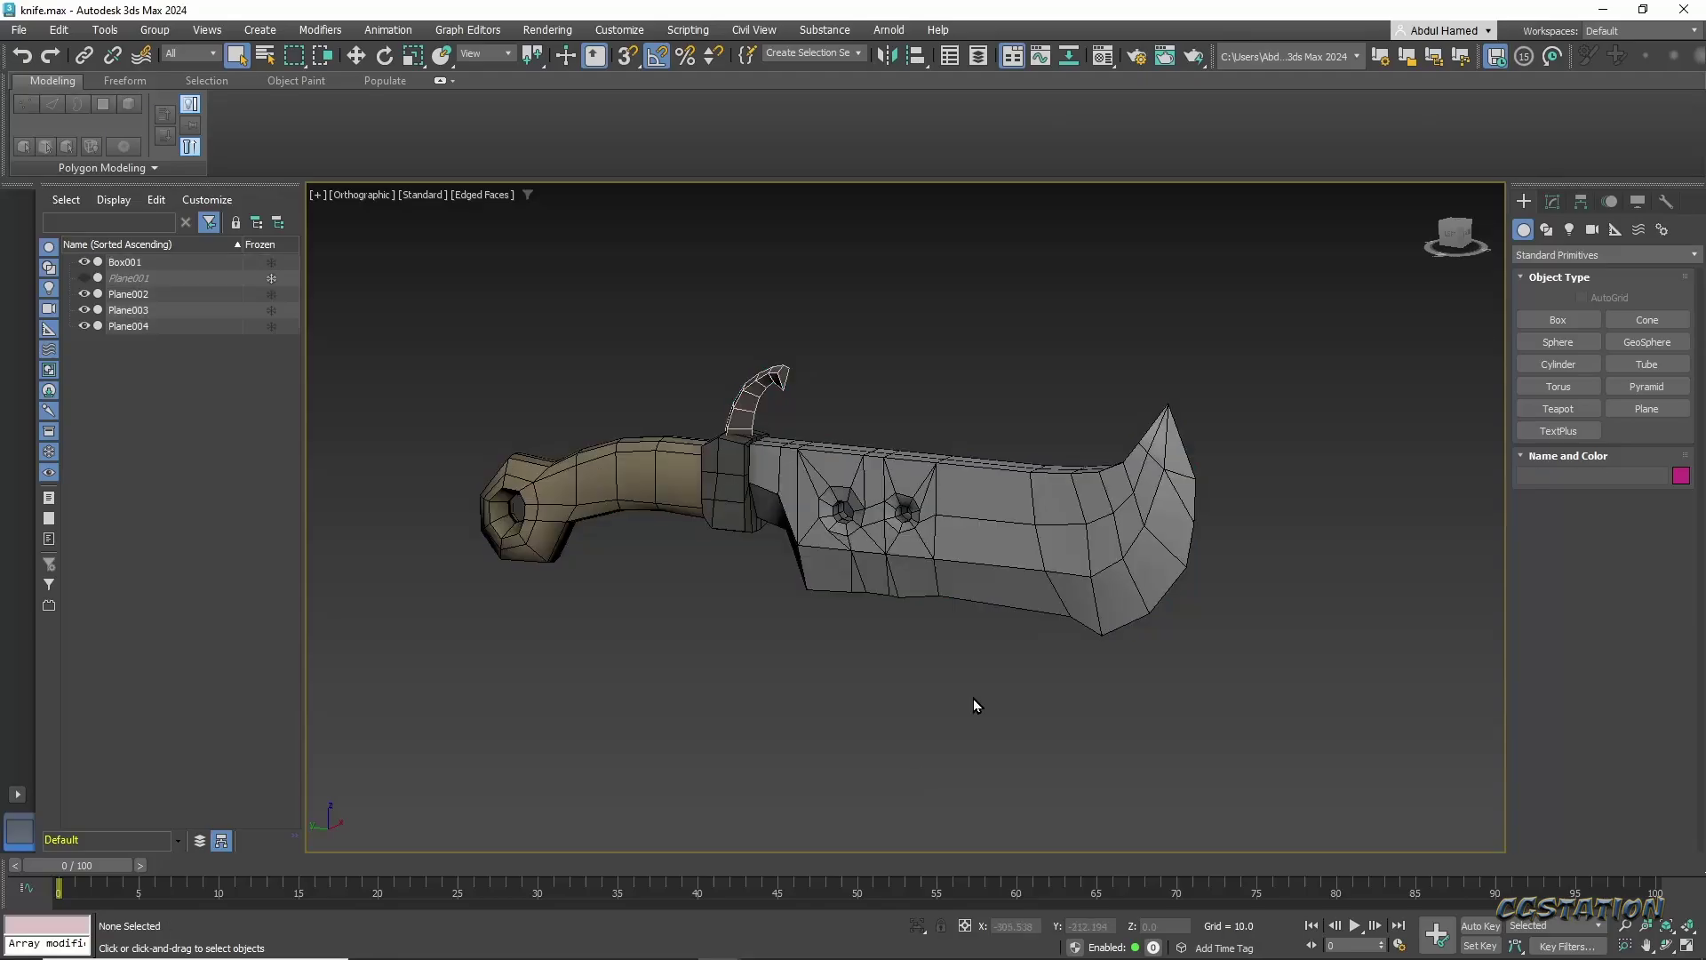
# Preview the knife with flat shading and no edge wireframe, then search for metal textures.
pyautogui.press('F4')
pyautogui.click(468, 194)
pyautogui.click(496, 274)
pyautogui.click(978, 622)
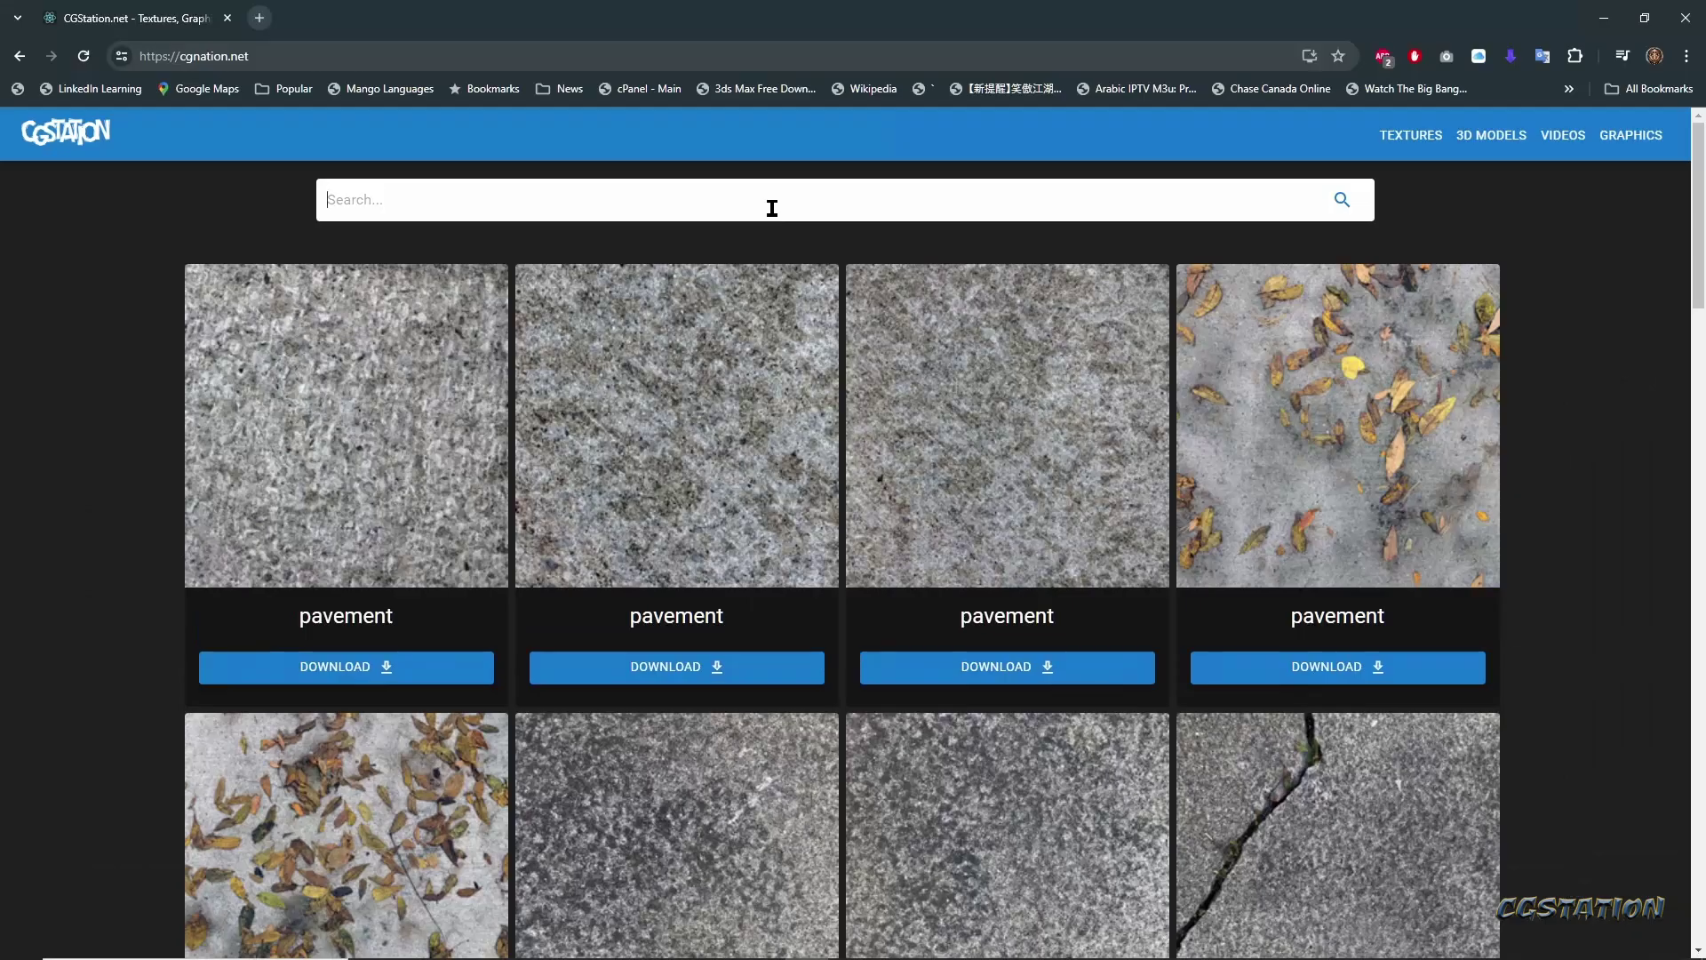
pyautogui.write('metal')
pyautogui.press('Return')
pyautogui.scroll(-3, 1102, 658)
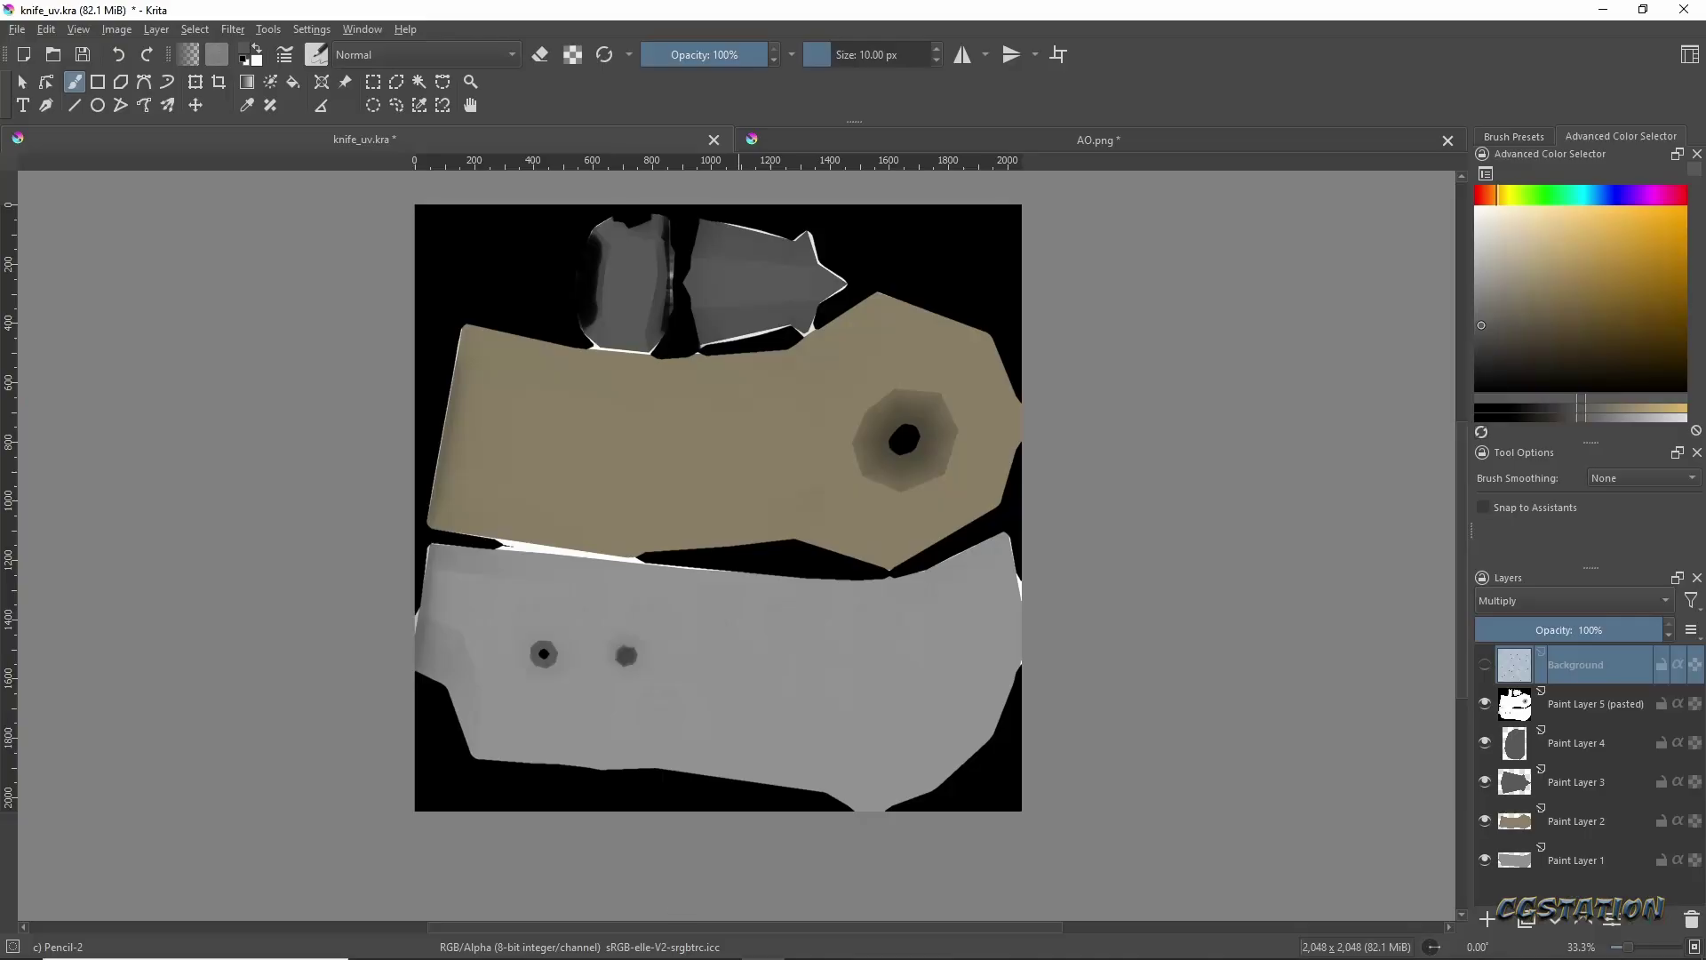
# Add a transparency mask to the rusted_metal_3 layer and lower its opacity to 61%.
pyautogui.click(1523, 886)
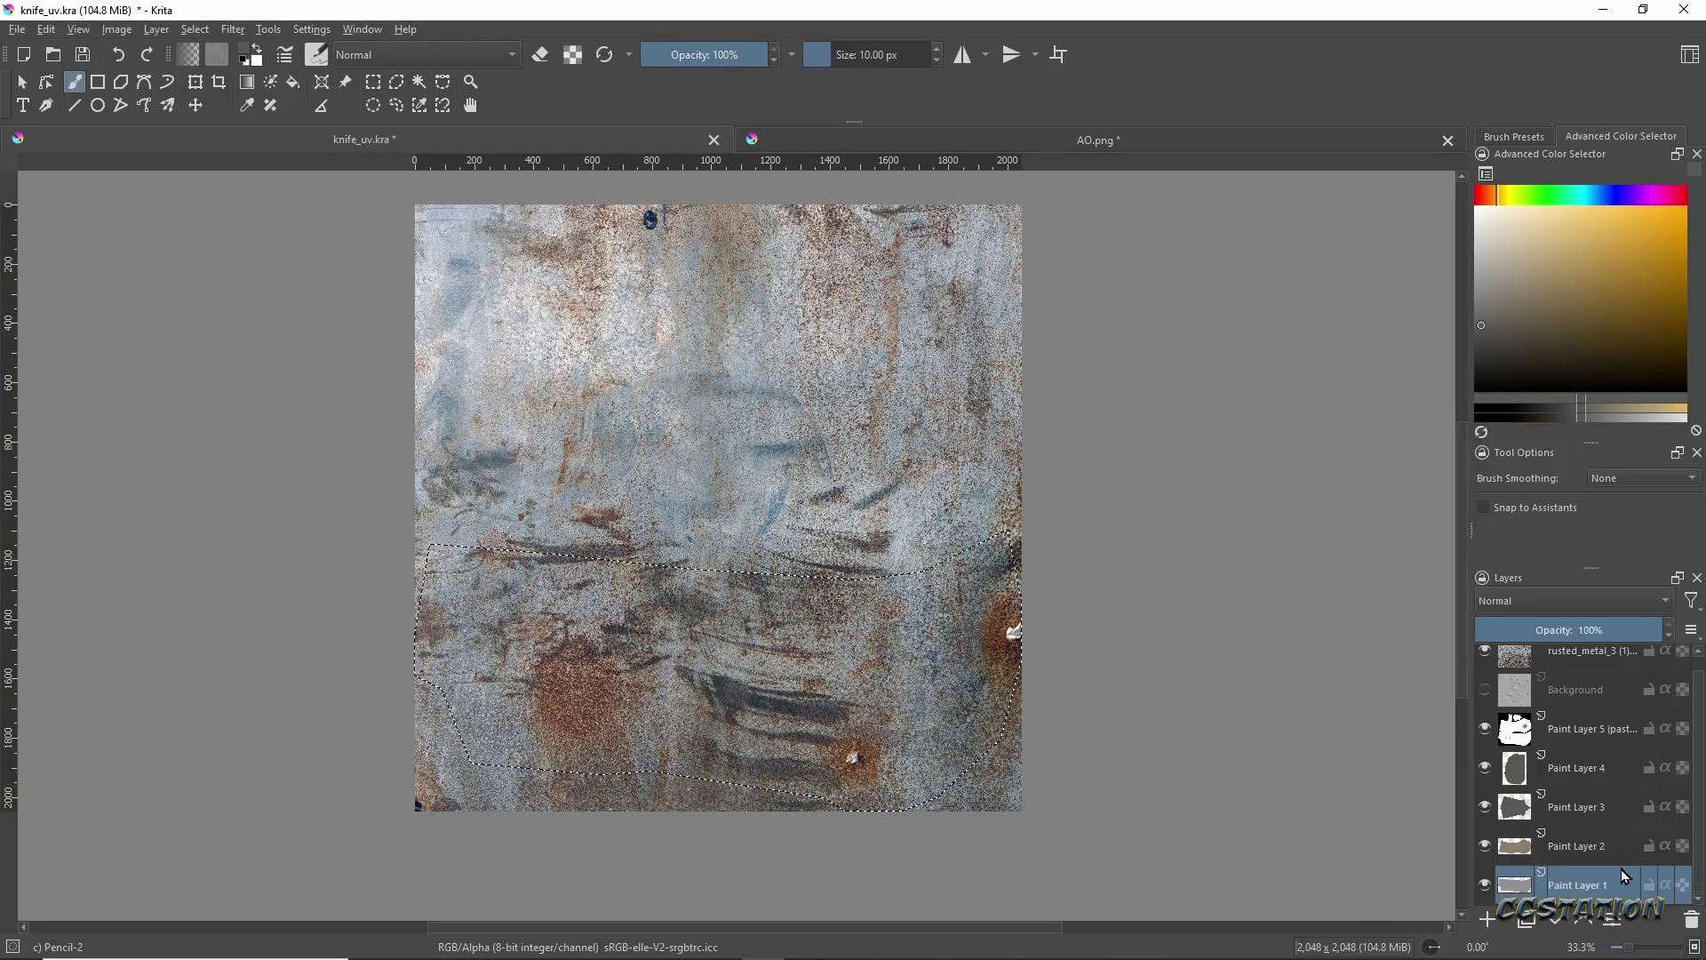
pyautogui.rightClick(1592, 666)
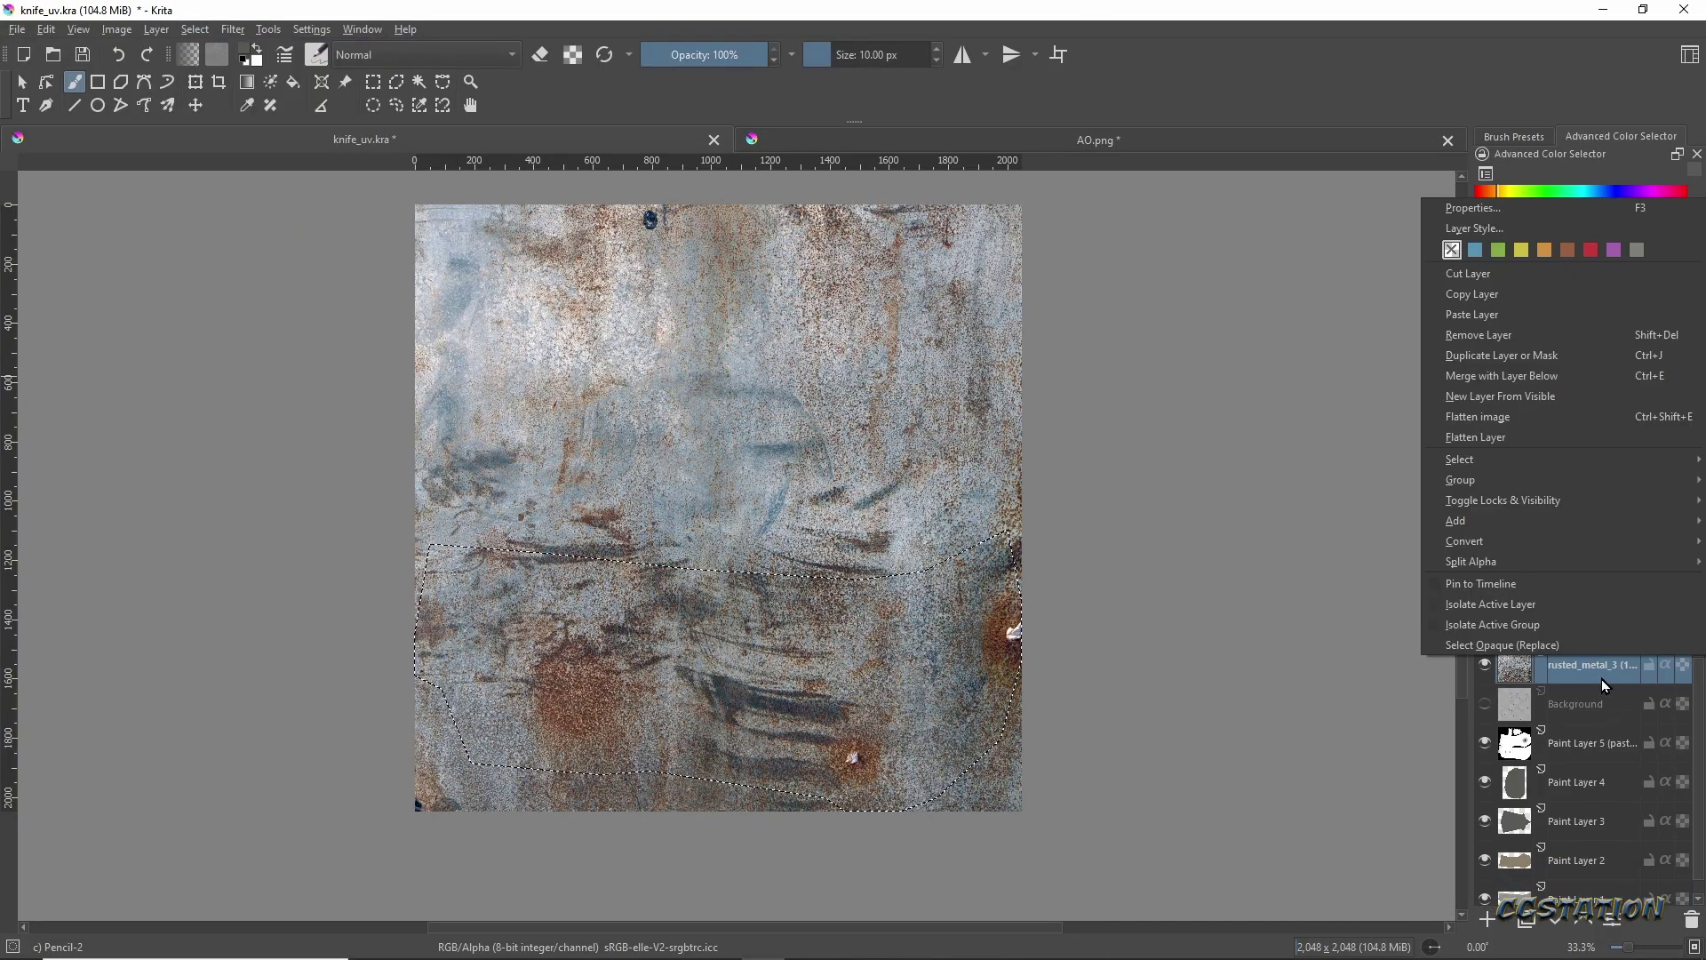
pyautogui.rightClick(1601, 679)
pyautogui.rightClick(1607, 667)
pyautogui.moveTo(1456, 545)
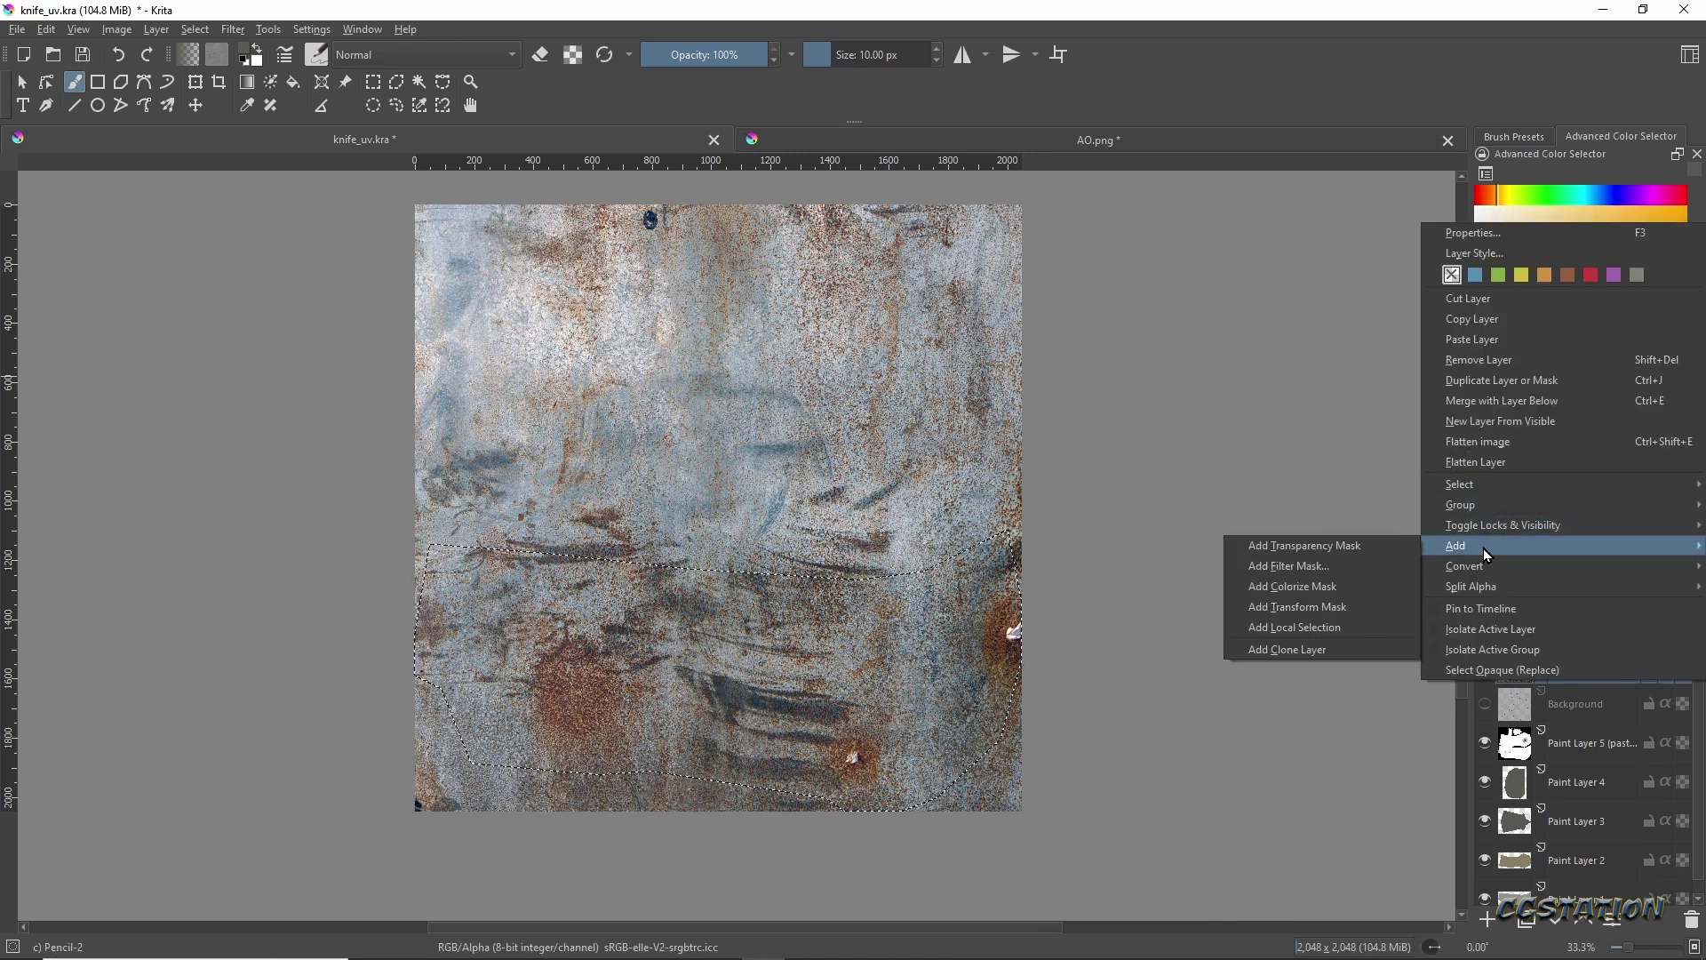
pyautogui.click(1262, 545)
pyautogui.click(1591, 665)
pyautogui.moveTo(1662, 629); pyautogui.dragTo(1616, 622)
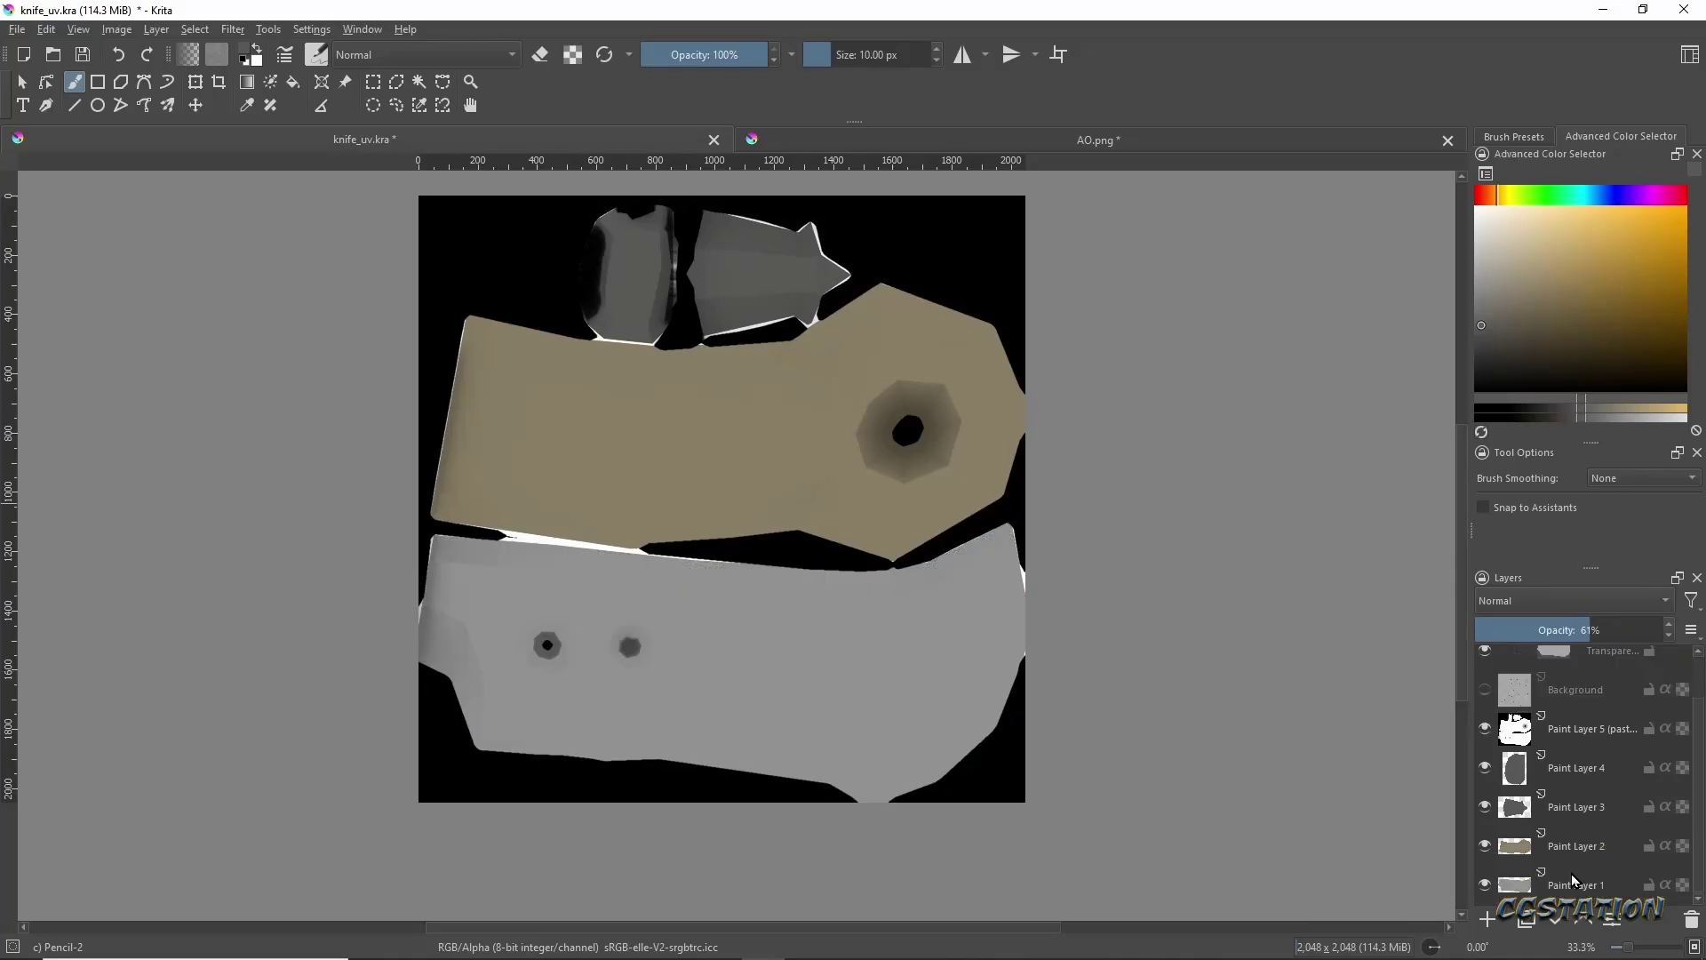
# Hide the rusted-metal layer and show the Background wireframe layer.
pyautogui.click(1582, 884)
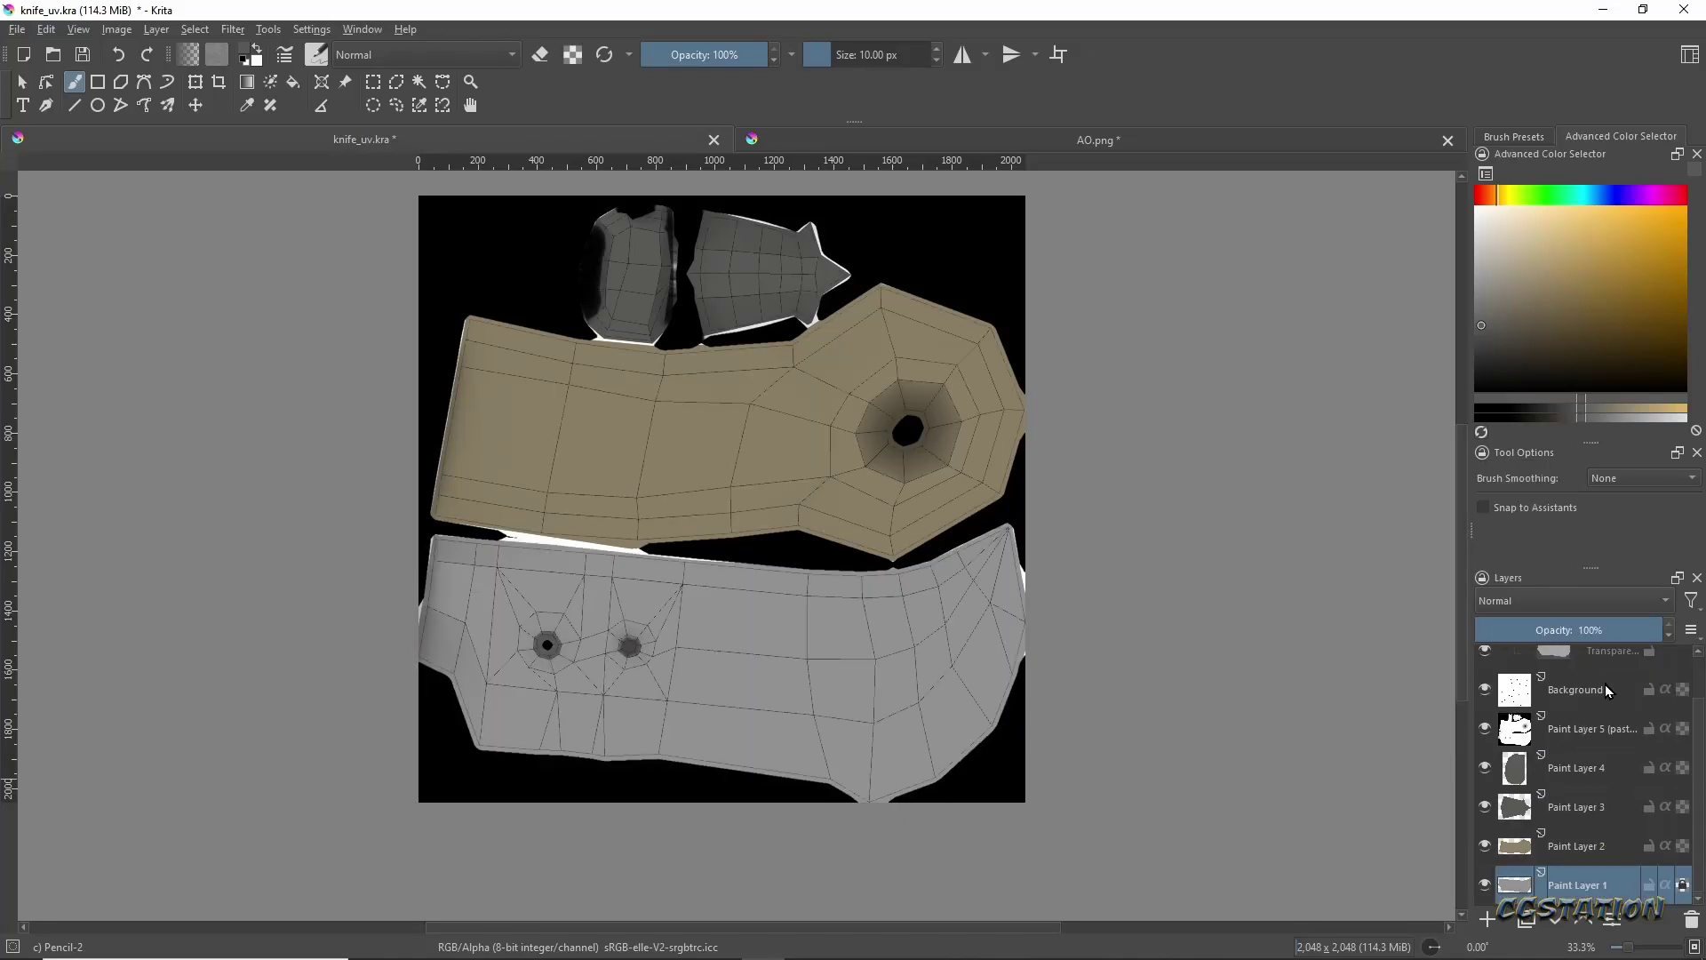
pyautogui.scroll(2, 1564, 782)
pyautogui.click(1577, 743)
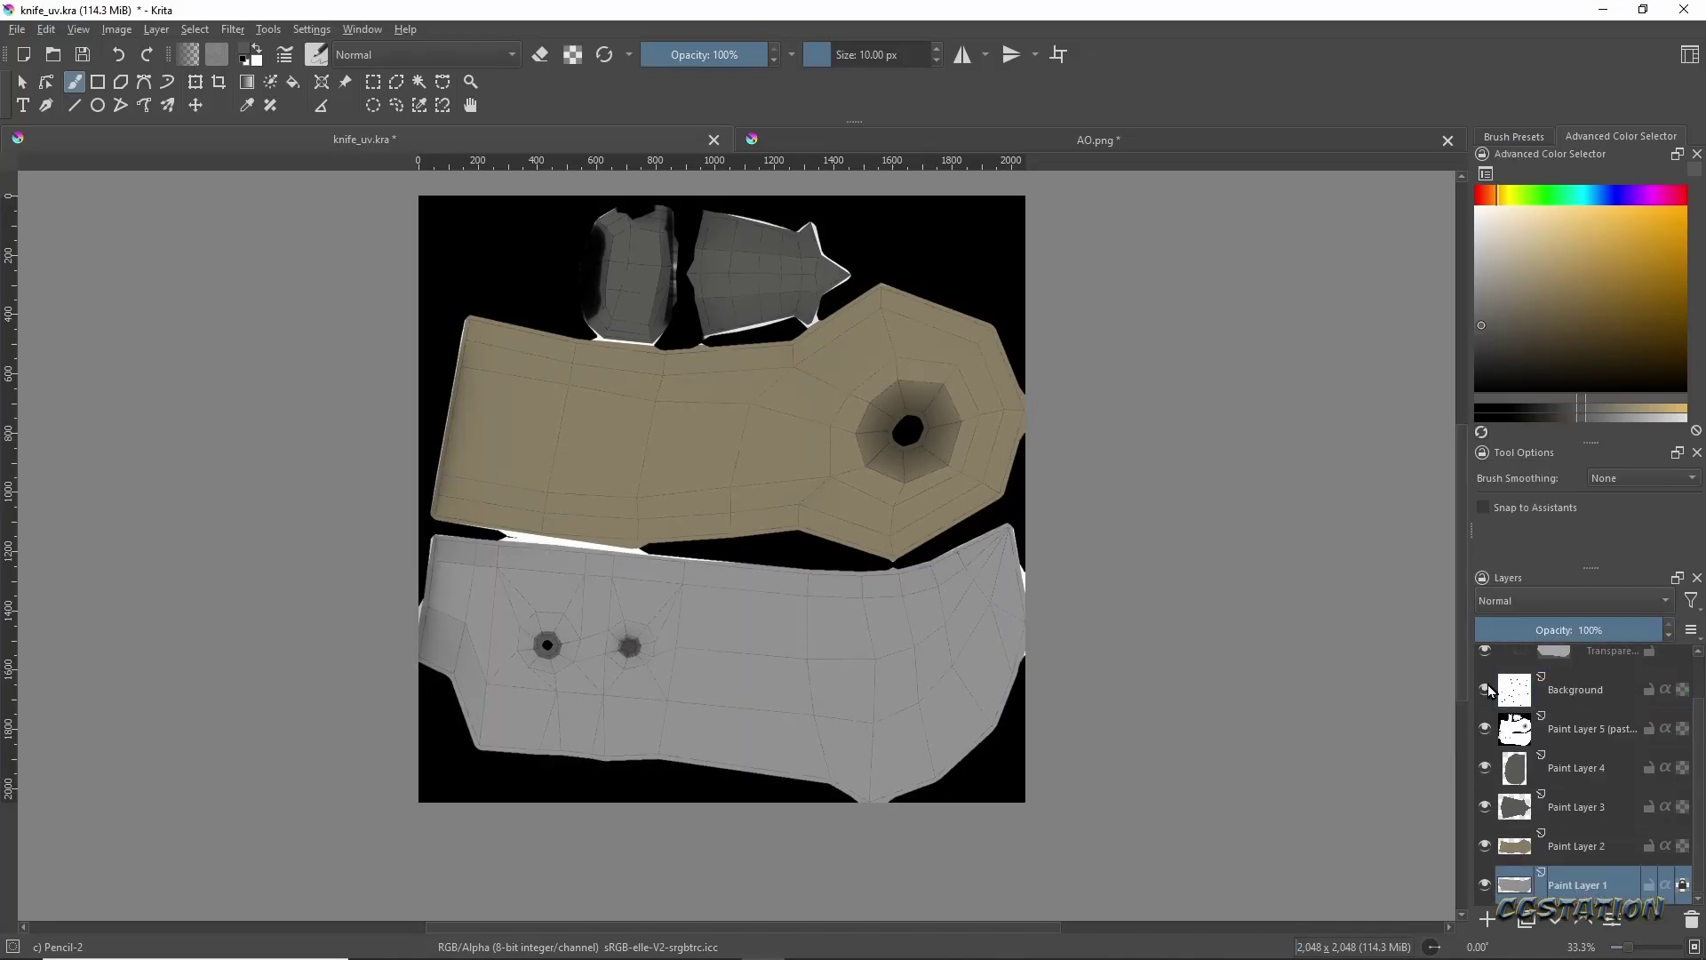
pyautogui.scroll(-1, 1702, 847)
# Set Paint Layer 5 to Screen blending.
pyautogui.click(1573, 601)
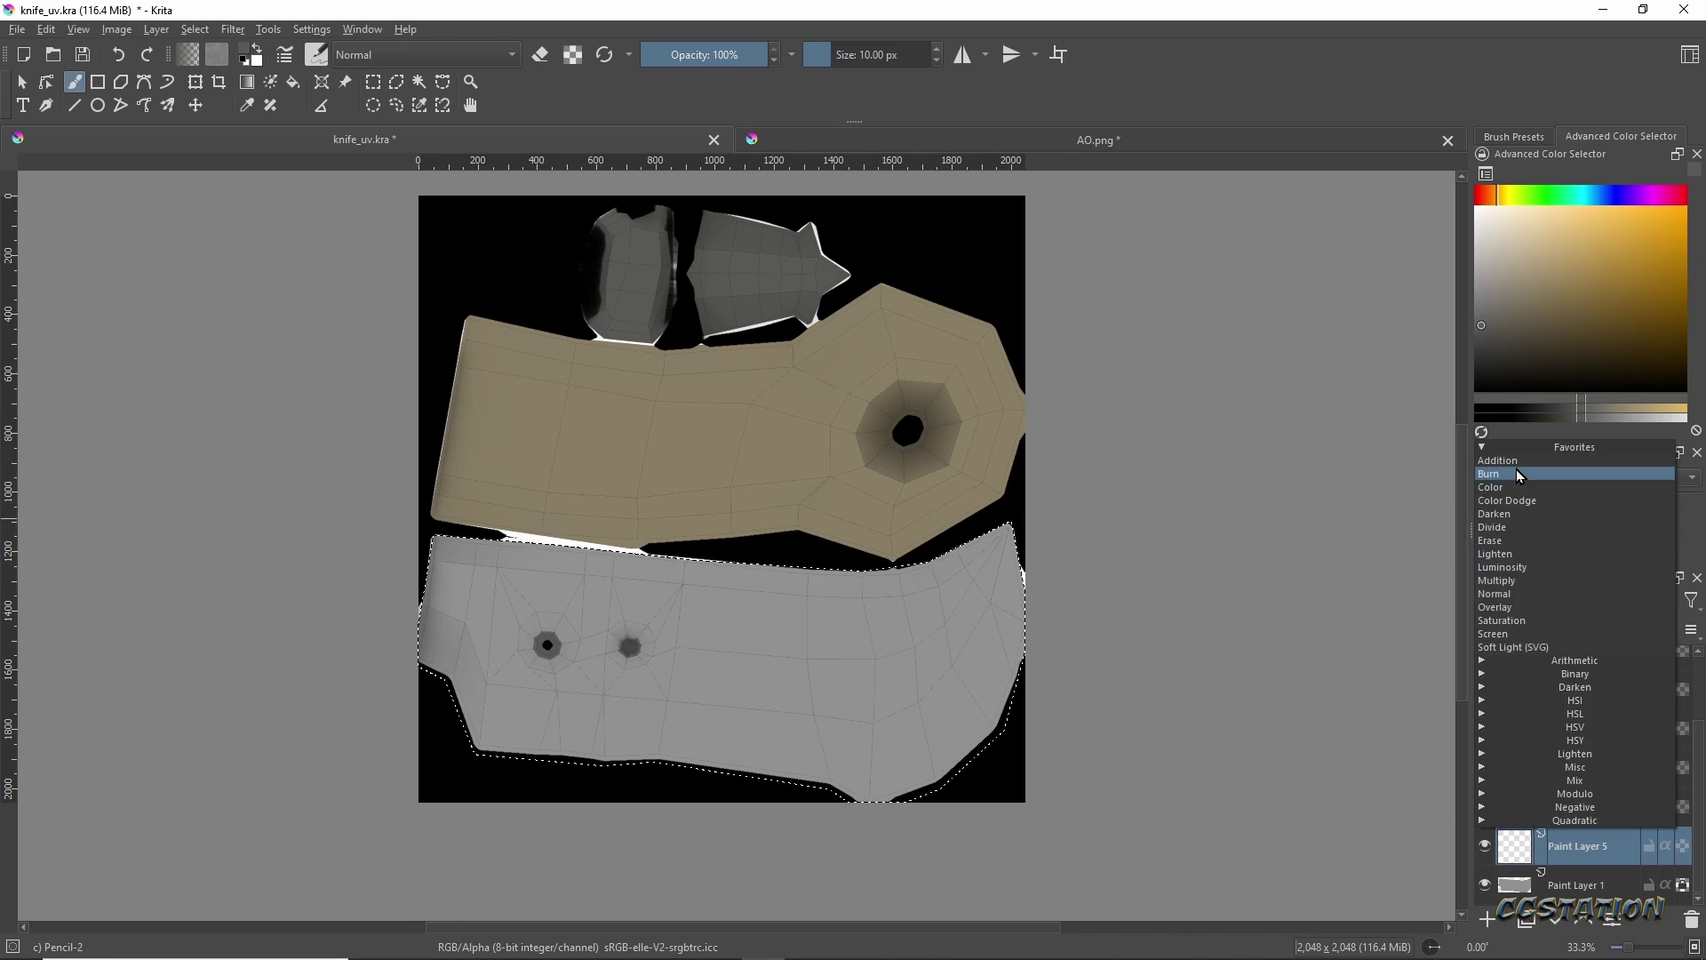
pyautogui.click(1511, 485)
pyautogui.click(1573, 601)
pyautogui.click(1511, 484)
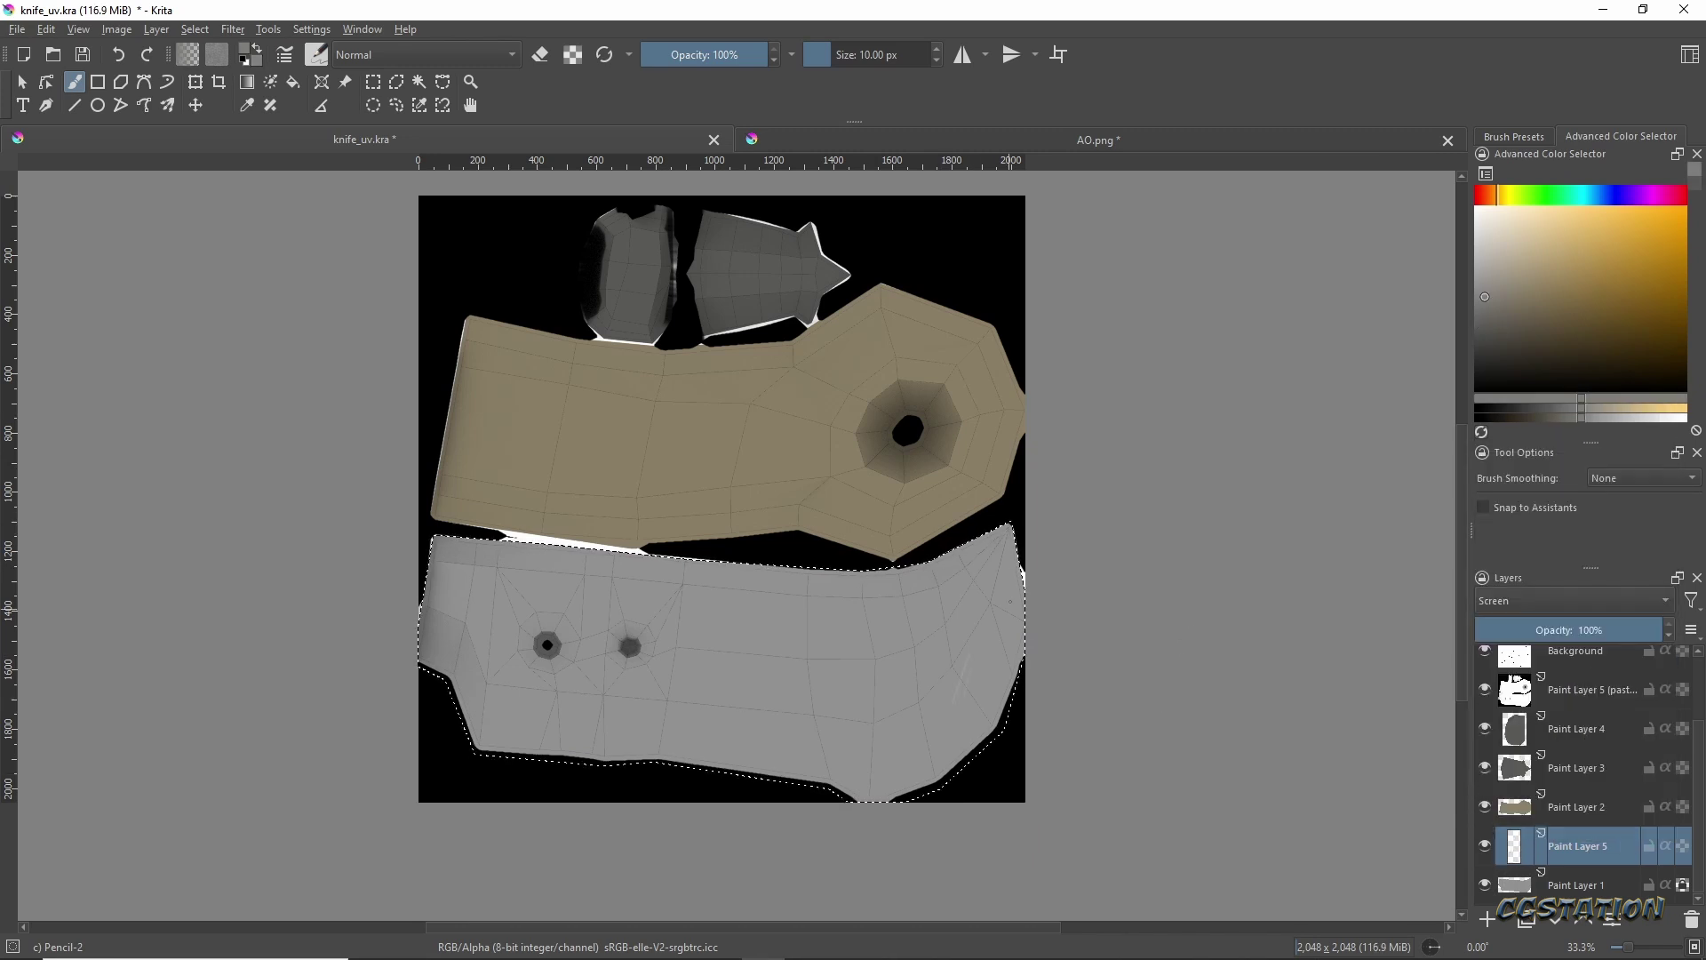
# Paint soft highlights along the blade's lower edge and right side with the Basic-4 Flow Opacity brush.
pyautogui.rightClick(944, 628)
pyautogui.click(1013, 634)
pyautogui.moveTo(1013, 635); pyautogui.dragTo(898, 750)
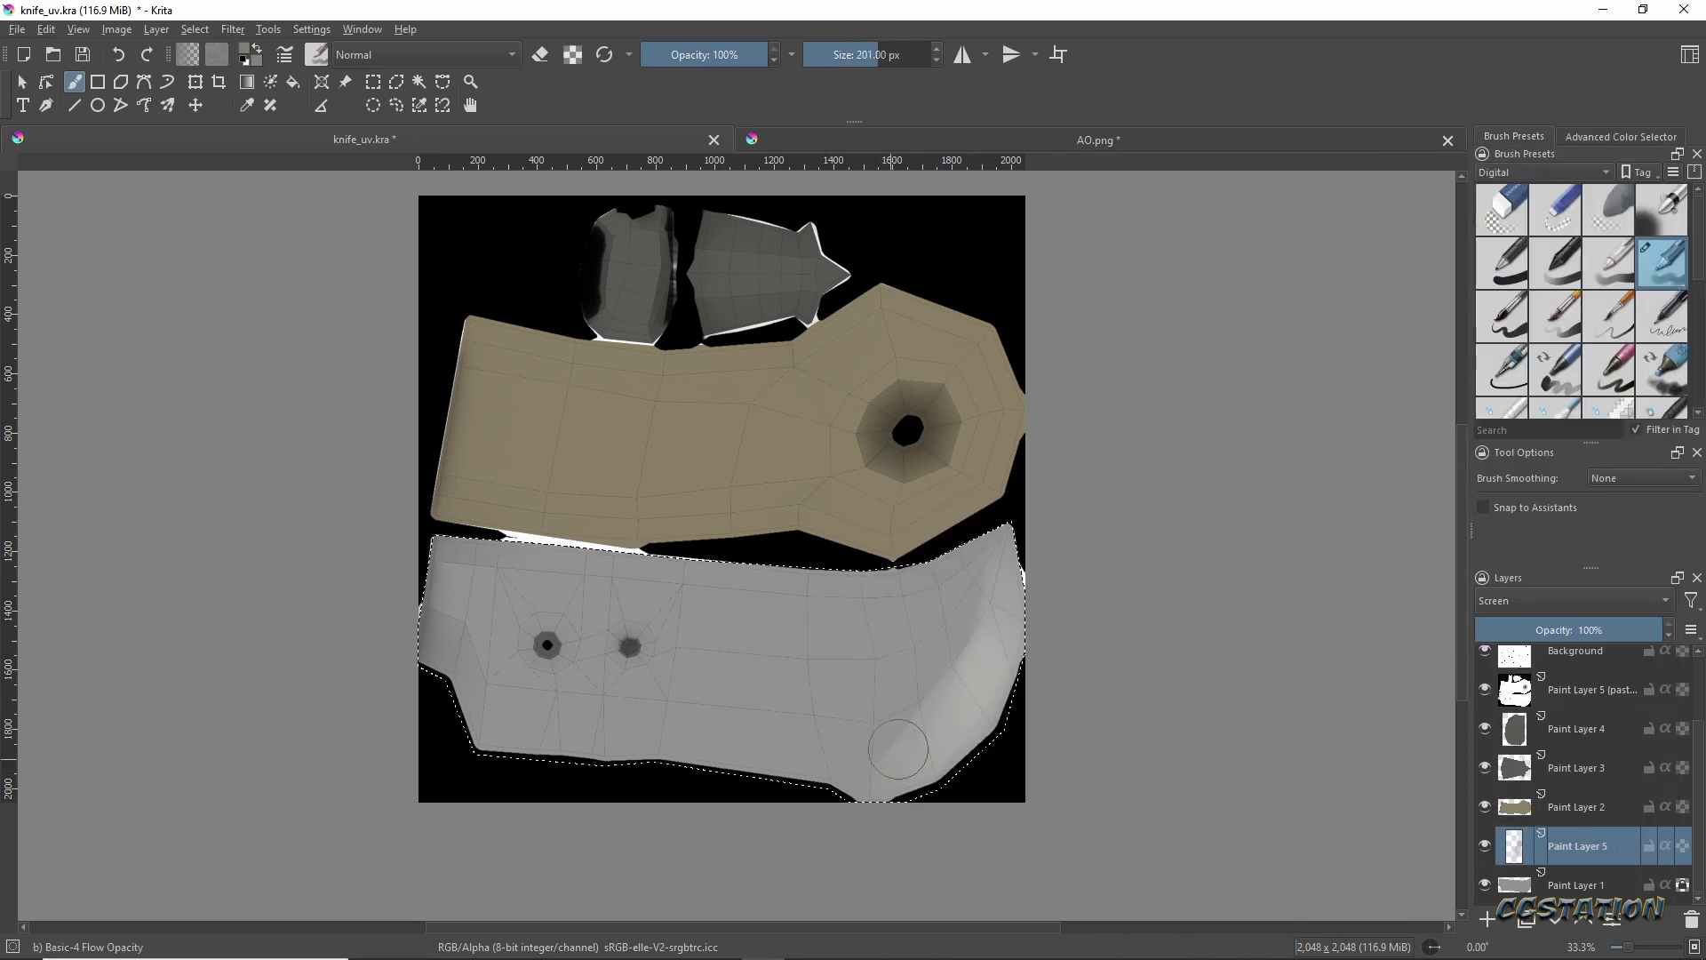
pyautogui.moveTo(941, 617)
pyautogui.mouseDown()
pyautogui.moveTo(854, 646)
pyautogui.moveTo(877, 613)
pyautogui.mouseUp()
pyautogui.scroll(3, 746, 636)
# Paint and erase a highlight at the blade's tip, then return to painting with the tip in view.
pyautogui.rightClick(723, 604)
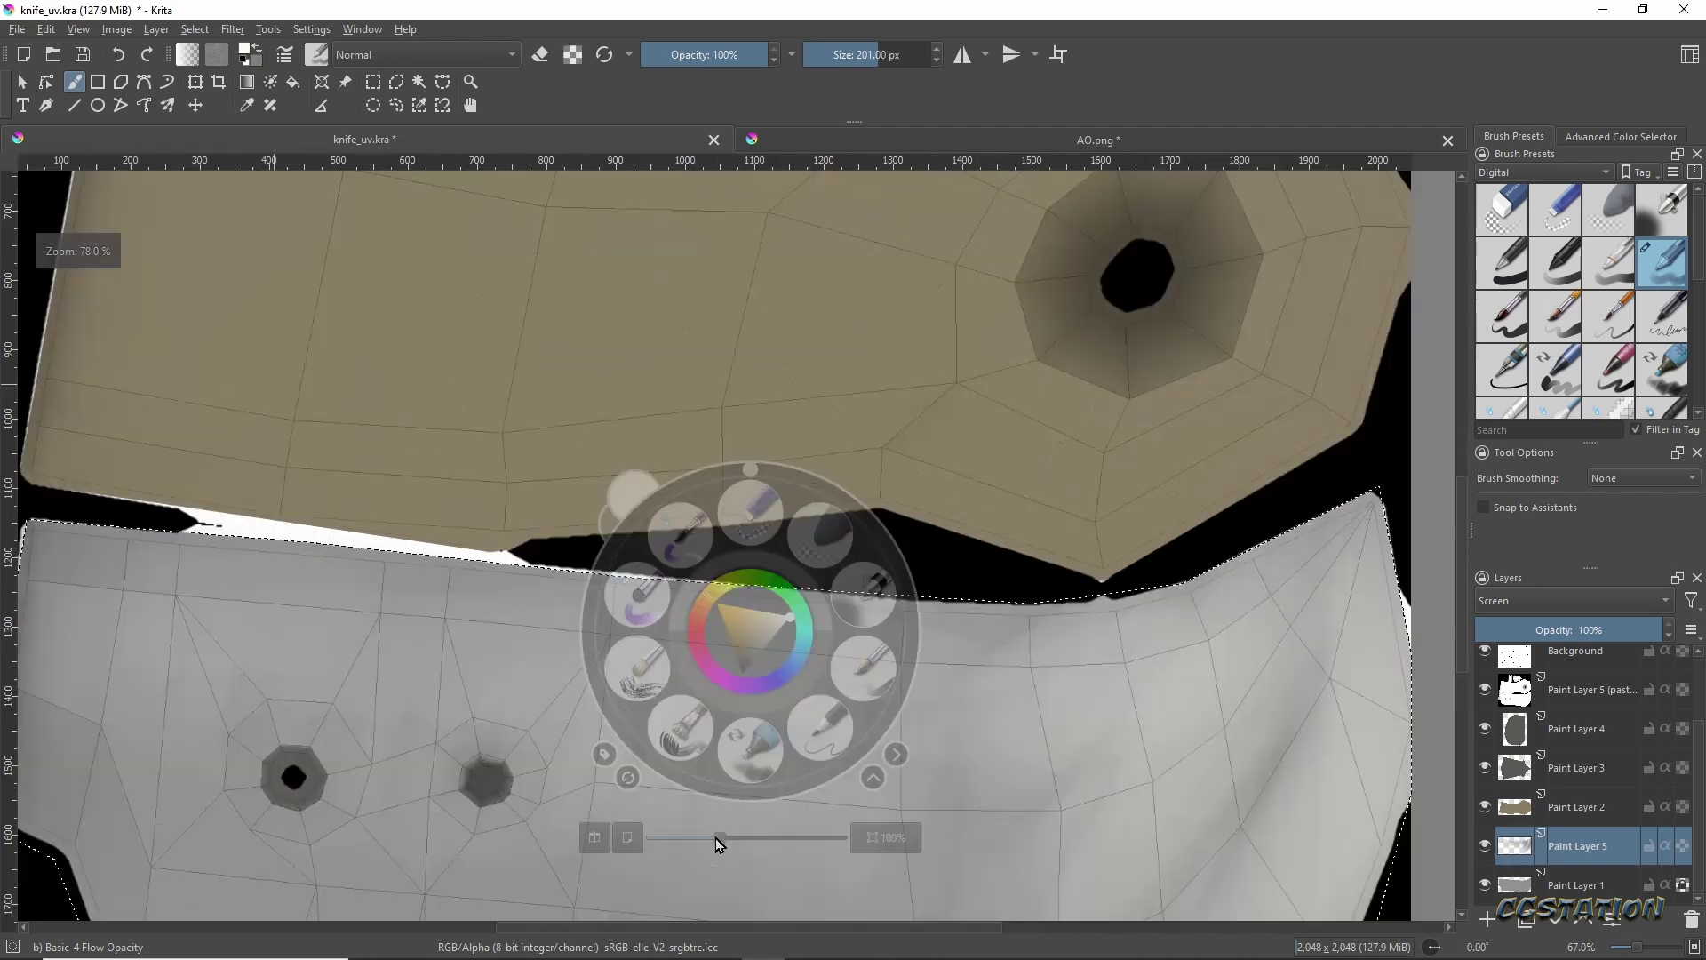
pyautogui.moveTo(1143, 571)
pyautogui.mouseDown(button='middle')
pyautogui.moveTo(1257, 411)
pyautogui.moveTo(1060, 380)
pyautogui.moveTo(830, 457)
pyautogui.mouseUp(button='middle')
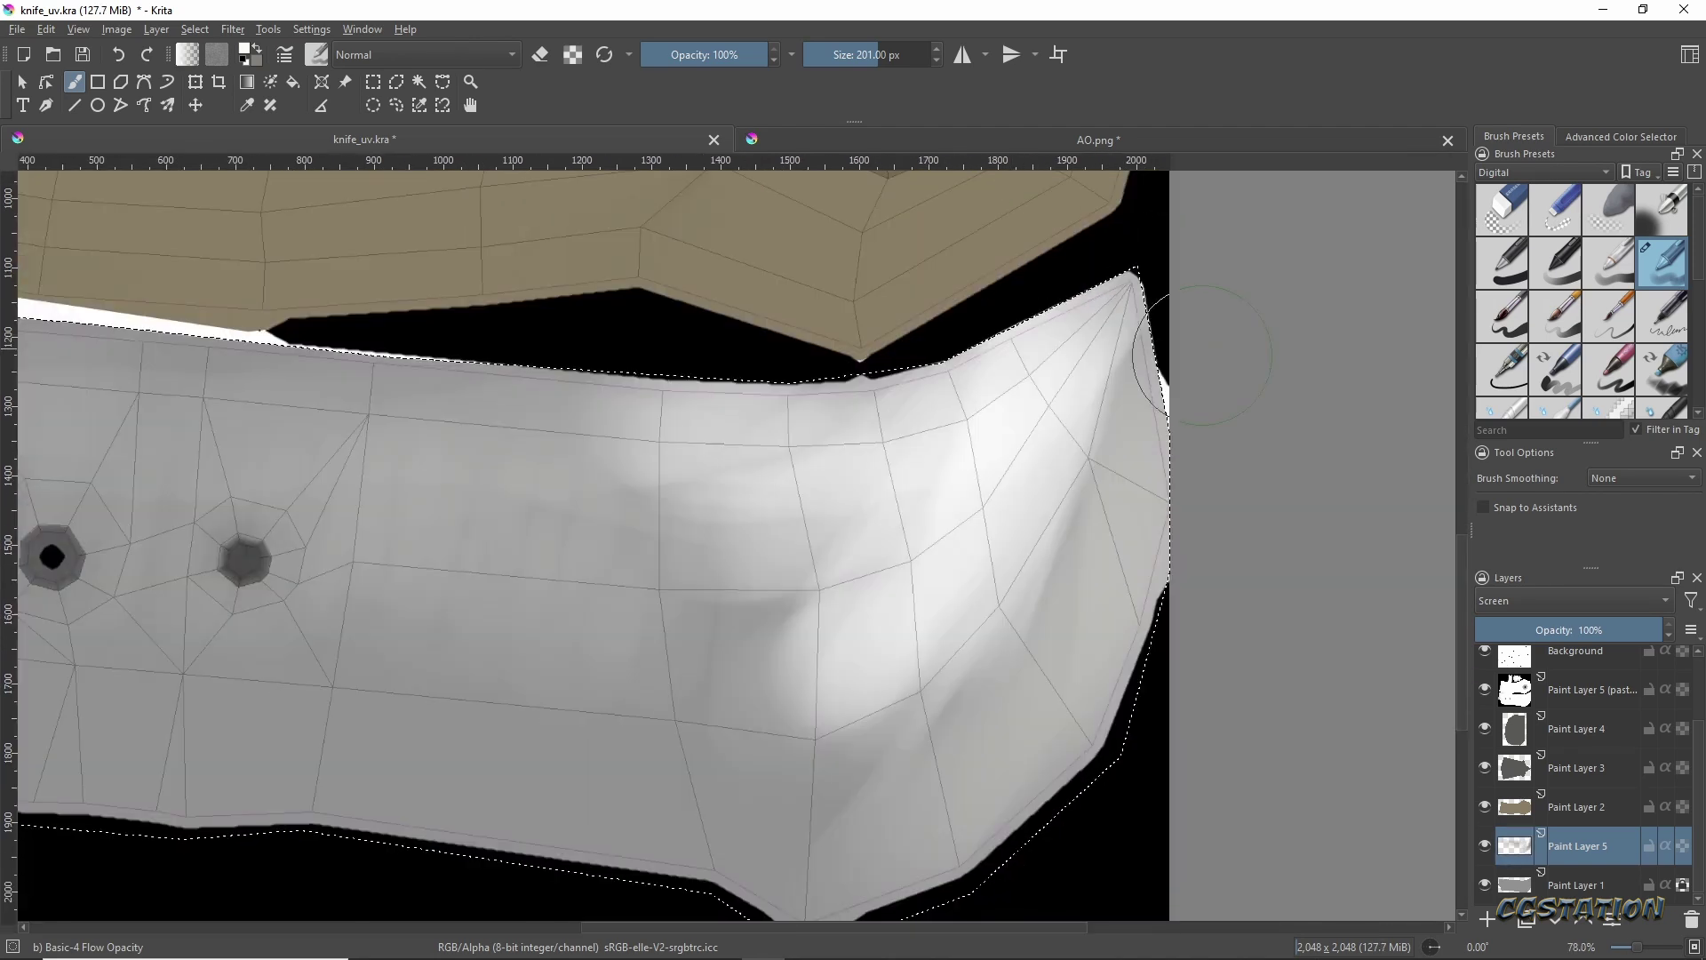
pyautogui.moveTo(1137, 355)
pyautogui.mouseDown()
pyautogui.moveTo(978, 856)
pyautogui.moveTo(1097, 514)
pyautogui.moveTo(950, 771)
pyautogui.mouseUp()
pyautogui.press('e')
pyautogui.moveTo(950, 770)
pyautogui.mouseDown(button='middle')
pyautogui.moveTo(1142, 800)
pyautogui.moveTo(1085, 762)
pyautogui.moveTo(998, 382)
pyautogui.moveTo(912, 526)
pyautogui.moveTo(1164, 508)
pyautogui.mouseUp(button='middle')
pyautogui.press('e')
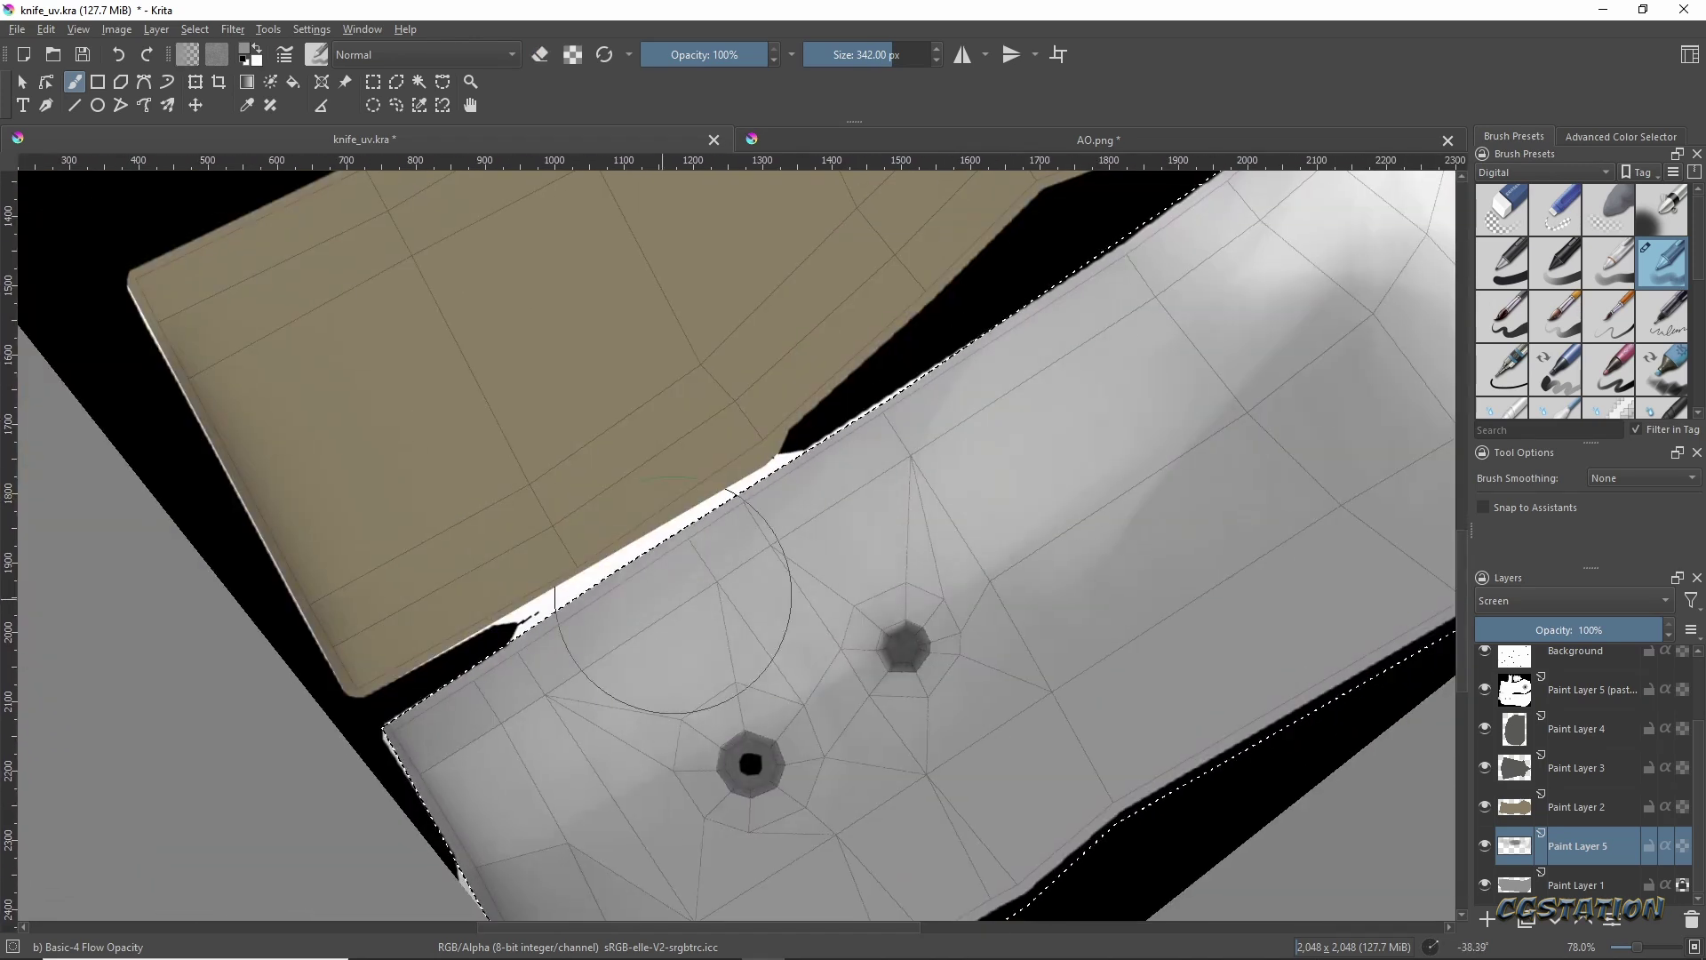
pyautogui.moveTo(1265, 380)
pyautogui.mouseDown(button='middle')
pyautogui.moveTo(1104, 380)
pyautogui.moveTo(1010, 613)
pyautogui.mouseUp(button='middle')
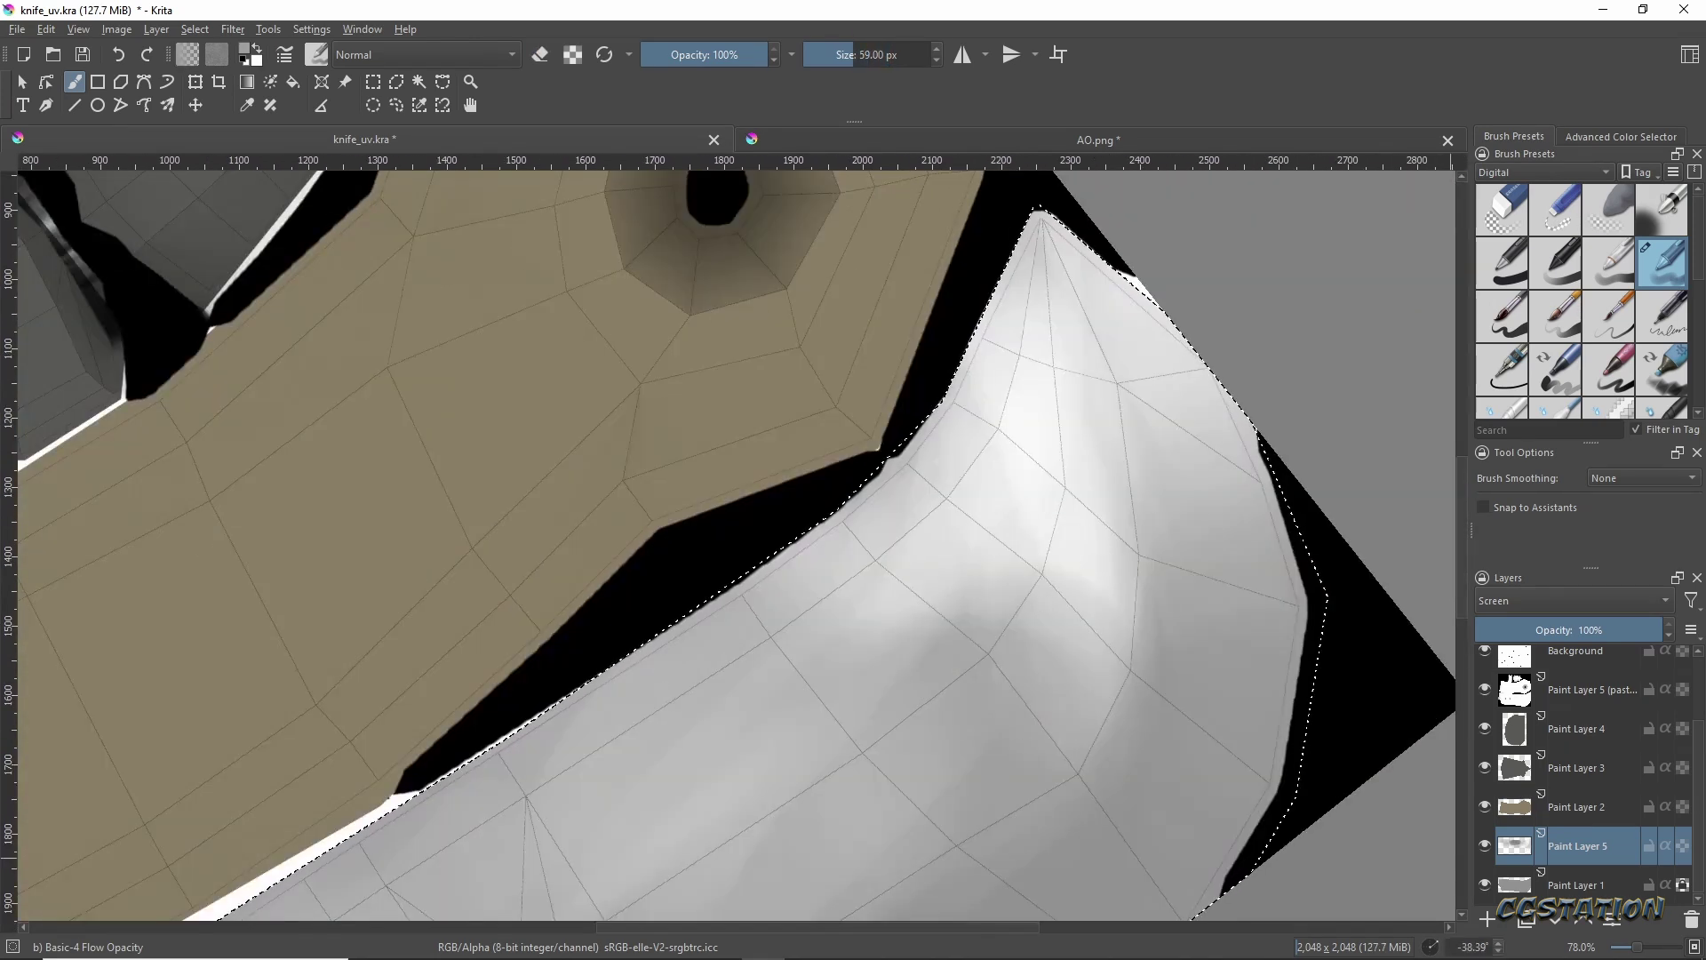
# Add a new paint layer and paint a white highlight down the blade edge.
pyautogui.click(1487, 920)
pyautogui.moveTo(1023, 264); pyautogui.dragTo(1143, 304, button='middle')
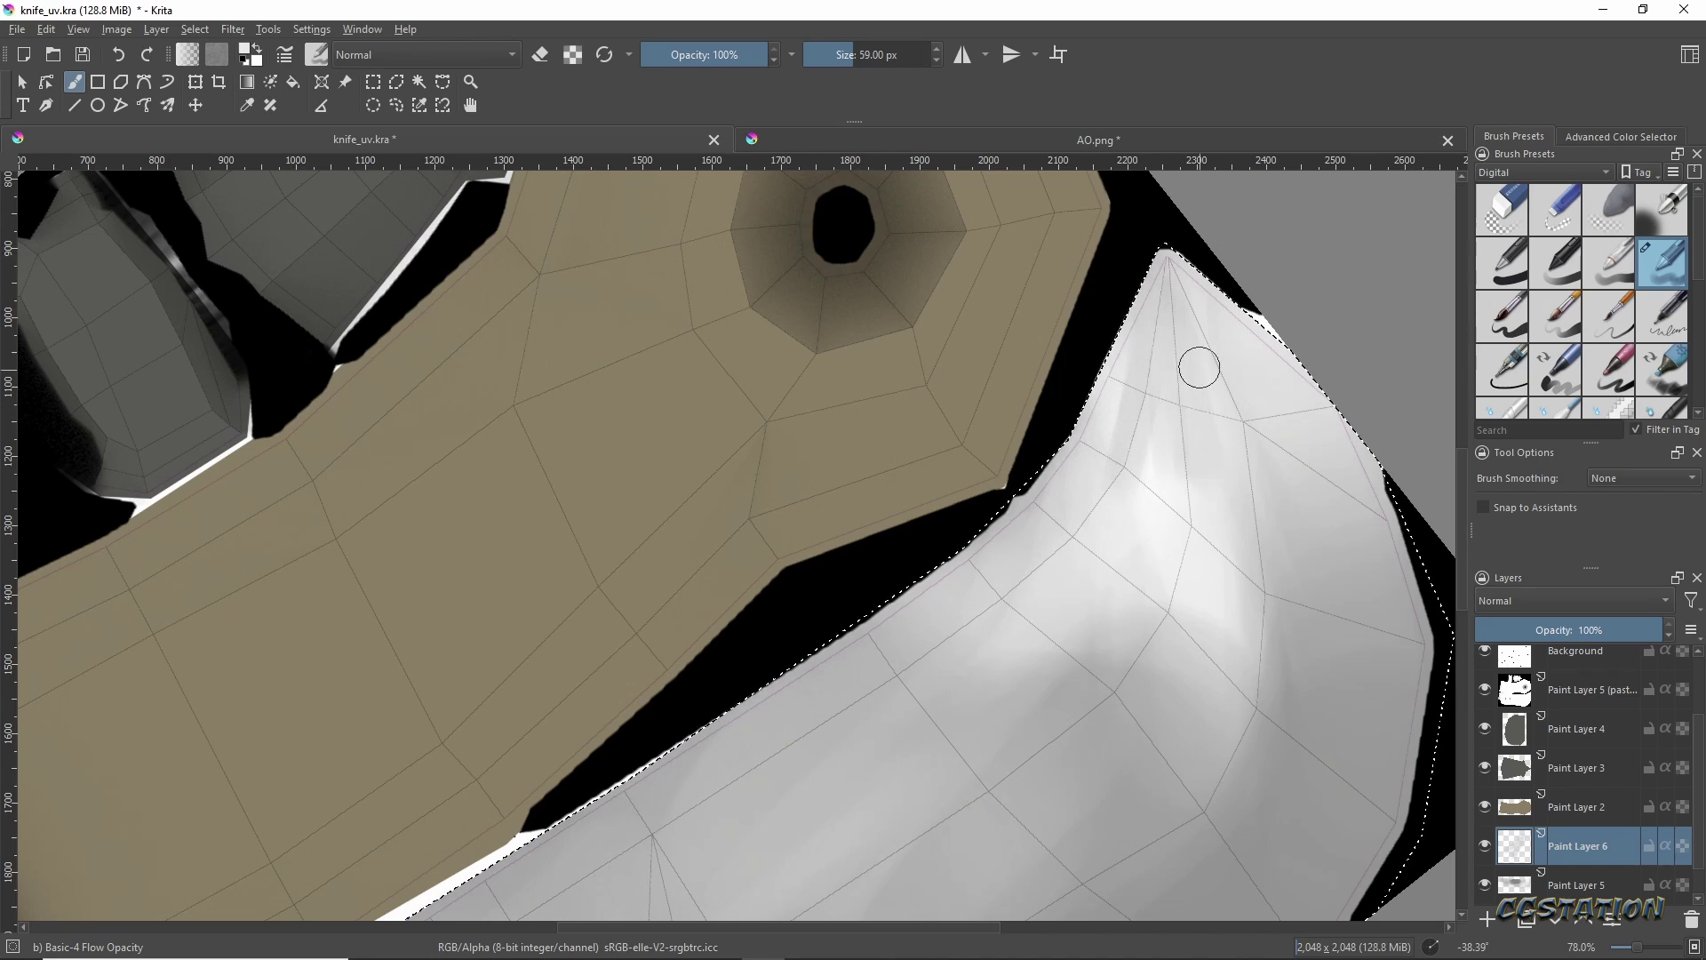
pyautogui.moveTo(945, 602)
pyautogui.mouseDown(button='middle')
pyautogui.moveTo(1067, 423)
pyautogui.moveTo(1074, 330)
pyautogui.mouseUp(button='middle')
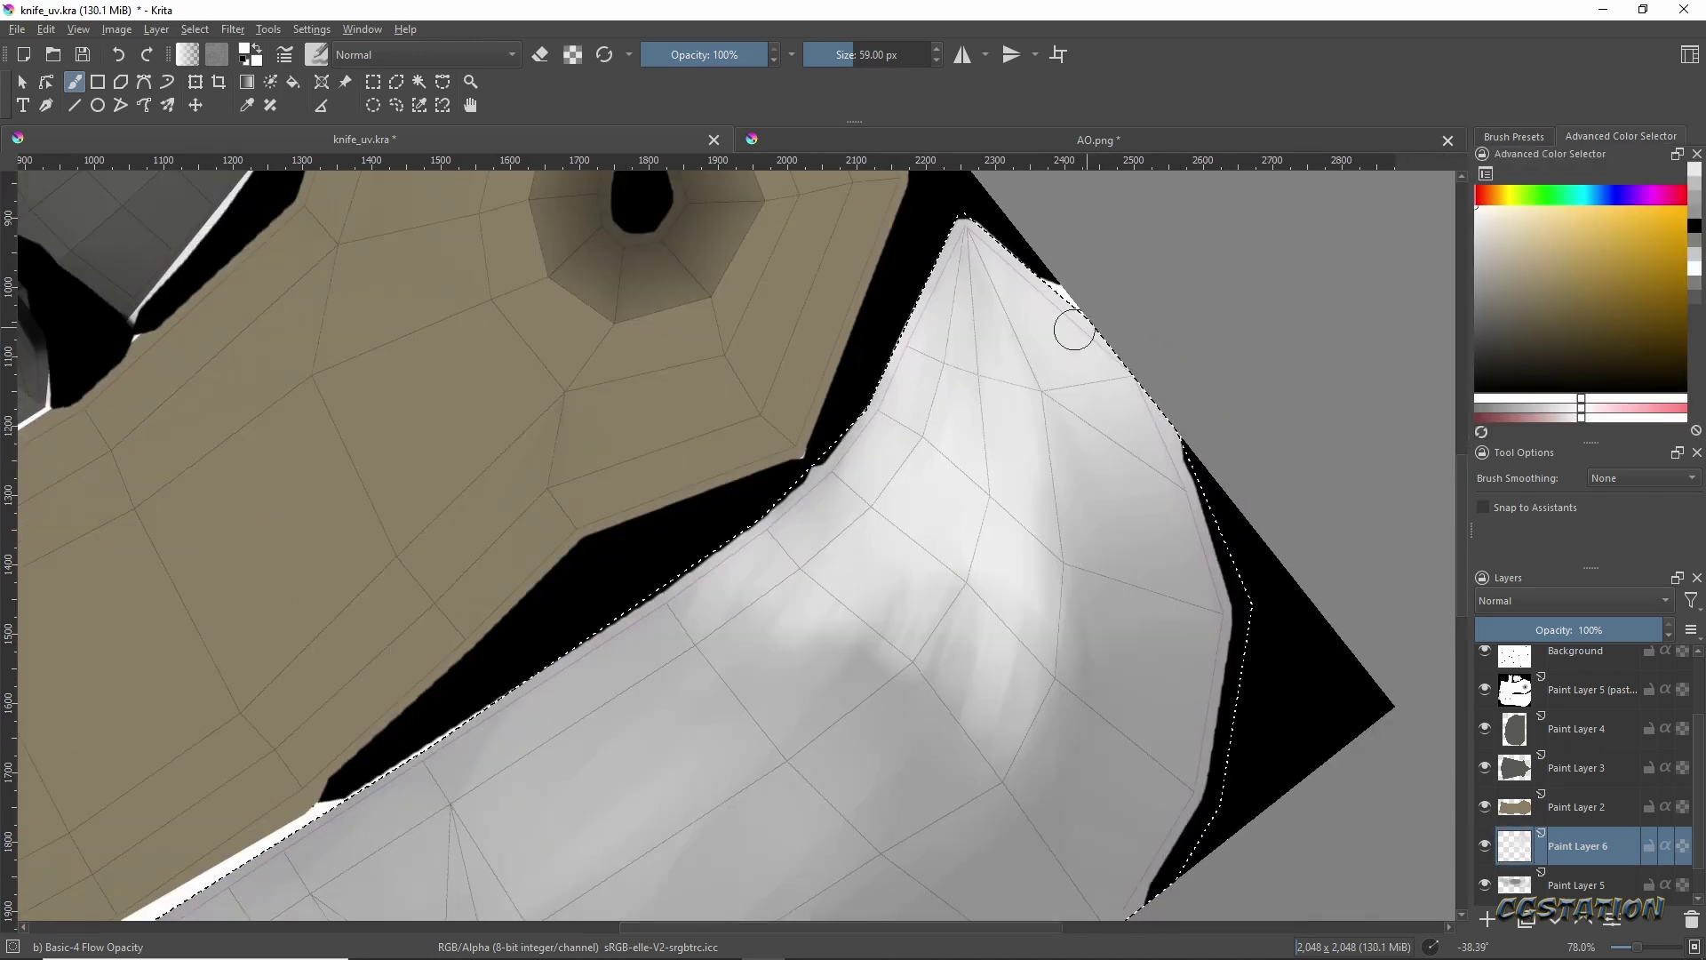
pyautogui.moveTo(1050, 450); pyautogui.dragTo(1062, 709)
pyautogui.moveTo(1043, 350); pyautogui.dragTo(998, 357, button='middle')
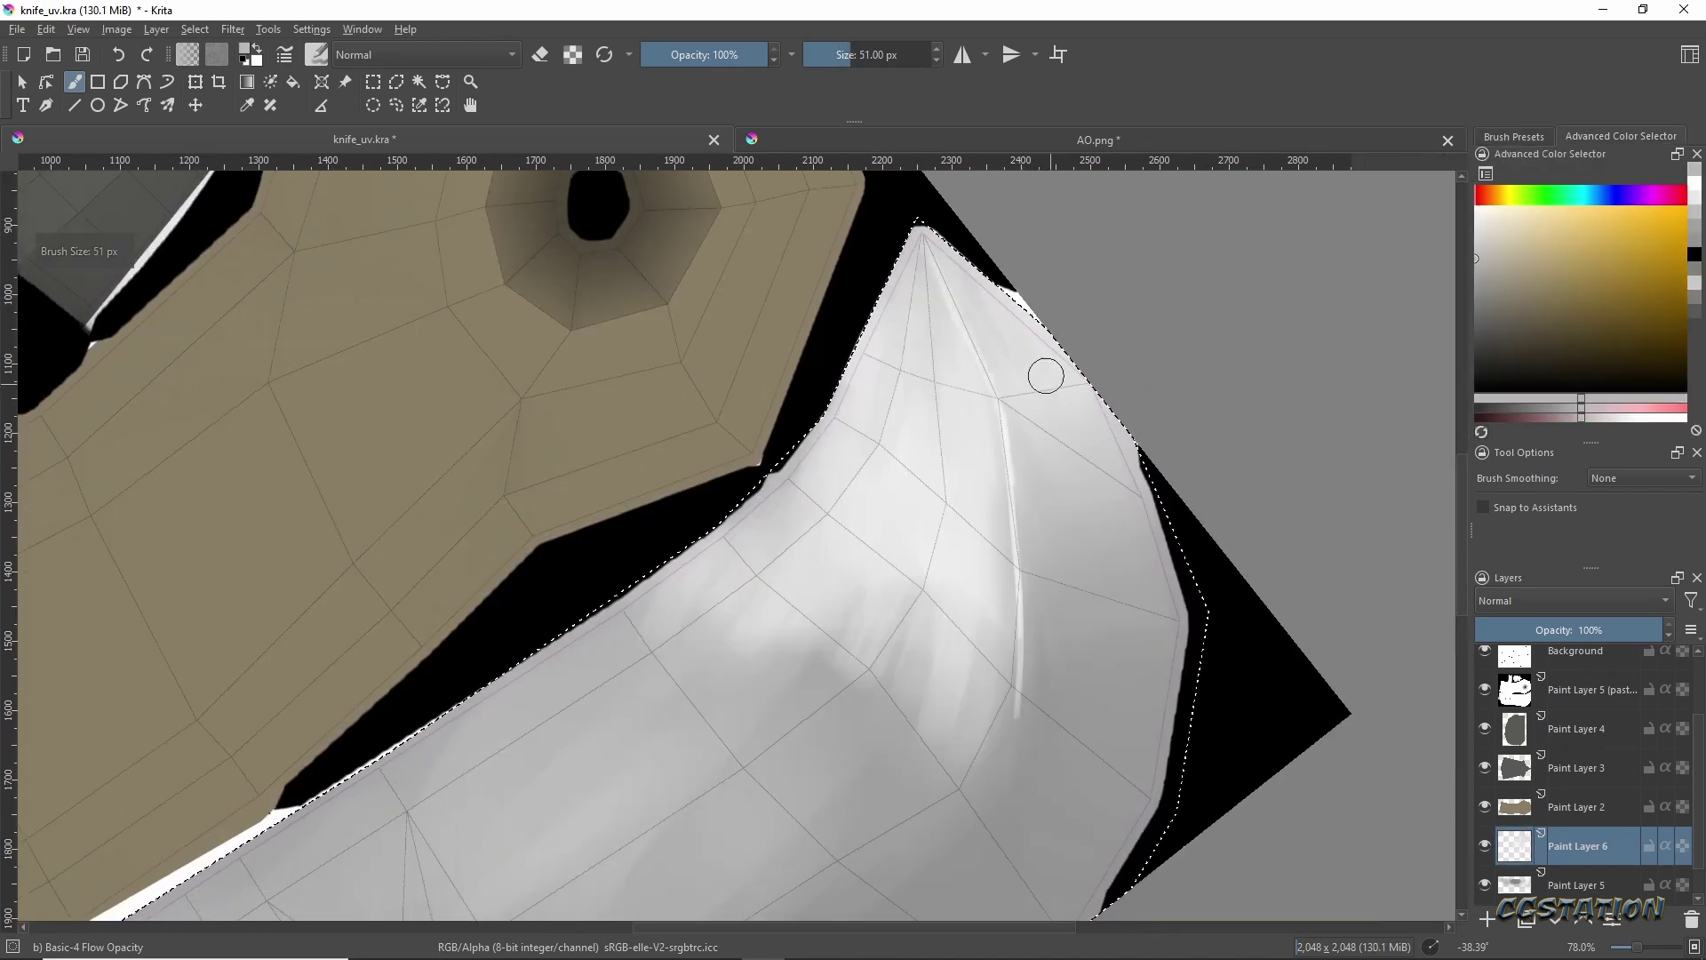
# Move along the blade to the rivet holes and sample a grey beside one.
pyautogui.moveTo(1113, 621); pyautogui.dragTo(1138, 396, button='middle')
pyautogui.moveTo(826, 546); pyautogui.dragTo(910, 522, button='middle')
pyautogui.moveTo(1236, 468)
pyautogui.mouseDown(button='middle')
pyautogui.moveTo(1283, 449)
pyautogui.moveTo(1161, 563)
pyautogui.moveTo(1010, 563)
pyautogui.moveTo(1150, 629)
pyautogui.moveTo(1120, 274)
pyautogui.moveTo(1108, 503)
pyautogui.mouseUp(button='middle')
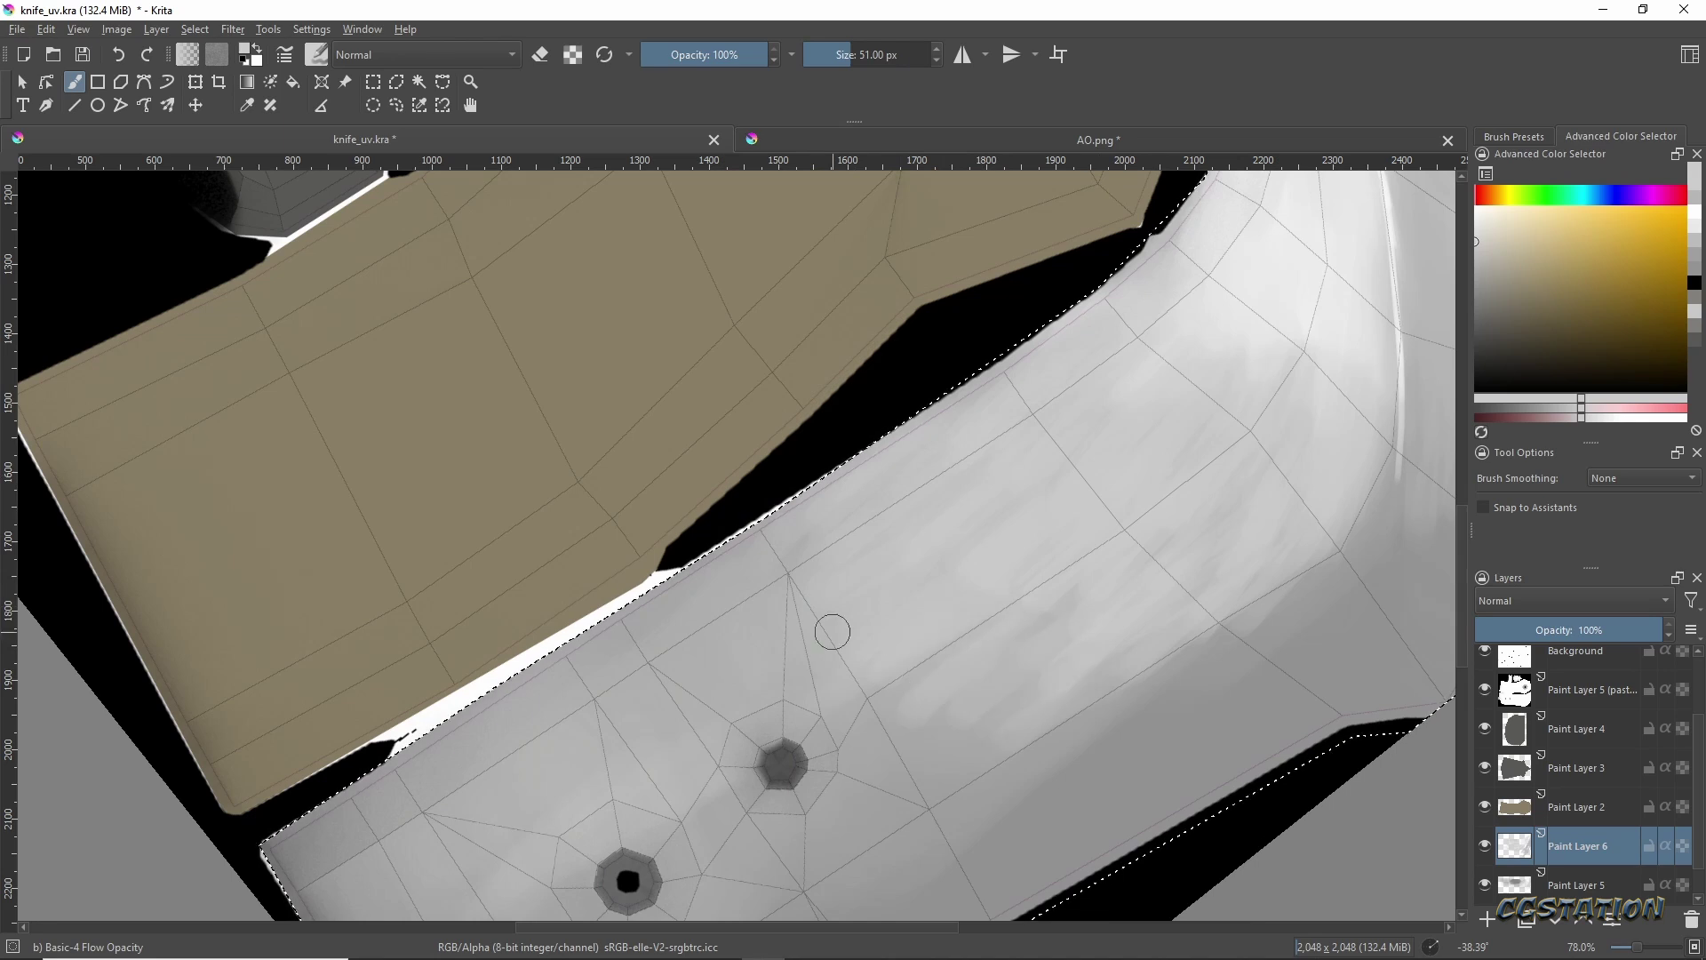
pyautogui.moveTo(833, 632)
pyautogui.mouseDown(button='middle')
pyautogui.moveTo(1027, 544)
pyautogui.moveTo(877, 553)
pyautogui.mouseUp(button='middle')
pyautogui.moveTo(1044, 678); pyautogui.dragTo(933, 678, button='middle')
pyautogui.moveTo(1132, 465)
pyautogui.mouseDown(button='middle')
pyautogui.moveTo(902, 635)
pyautogui.moveTo(1192, 351)
pyautogui.mouseUp(button='middle')
pyautogui.moveTo(779, 653); pyautogui.dragTo(880, 623, button='middle')
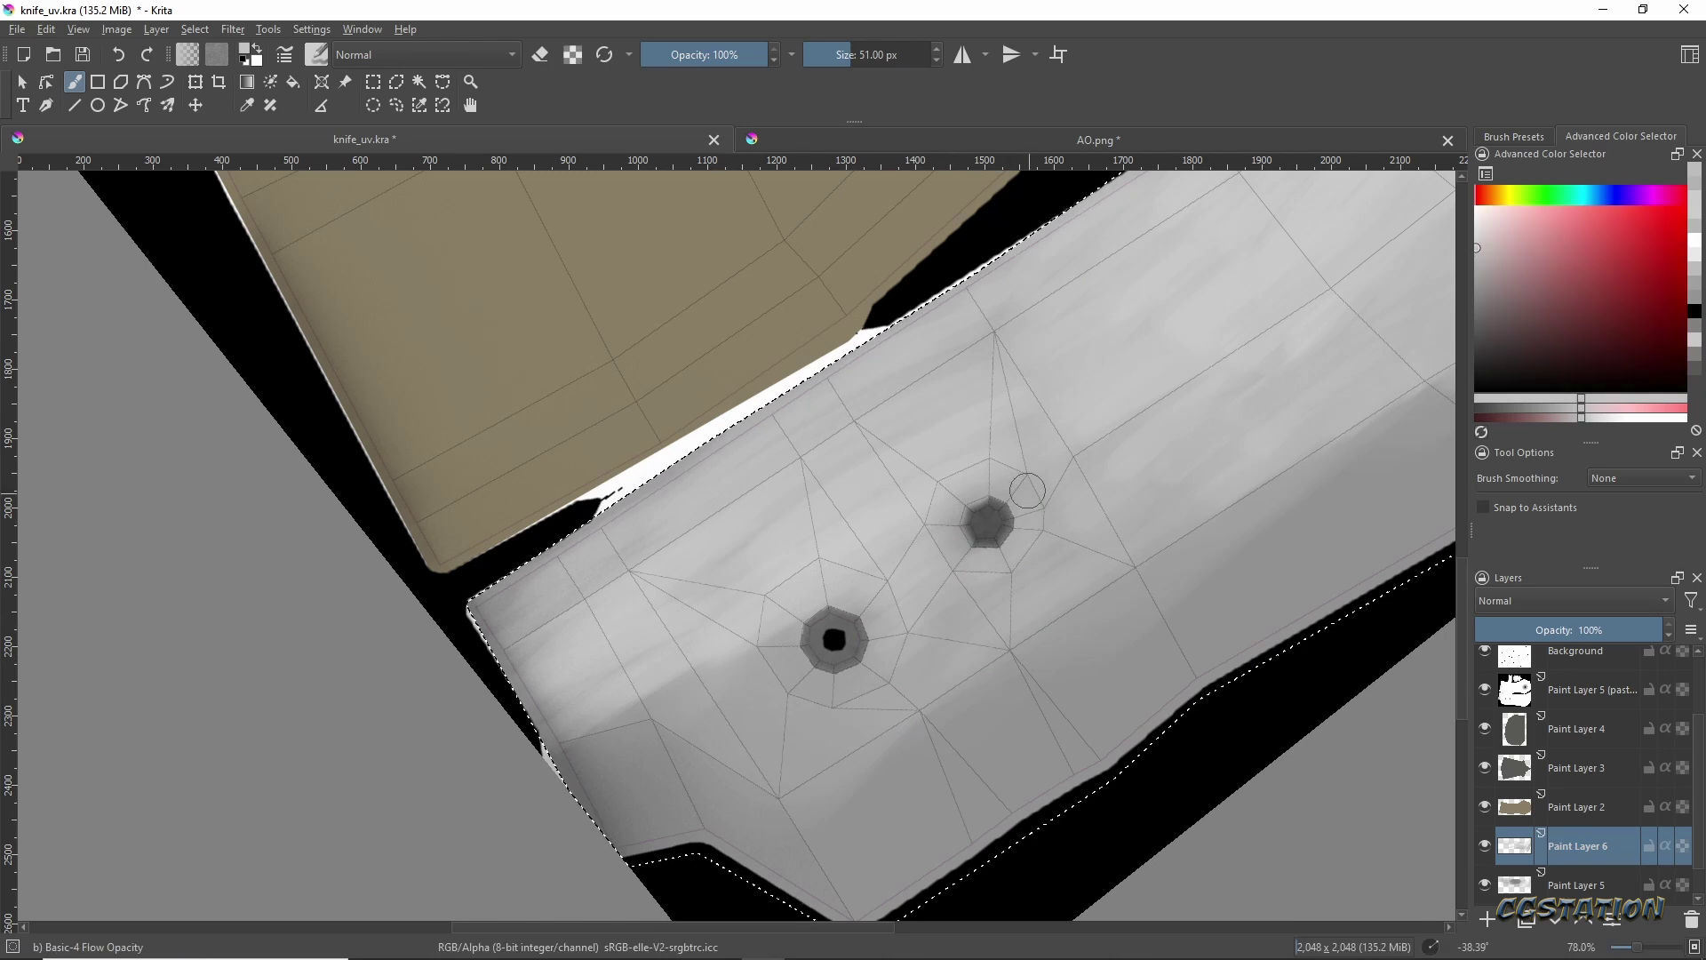
pyautogui.keyDown('ctrl'); pyautogui.click(719, 634); pyautogui.keyUp('ctrl')
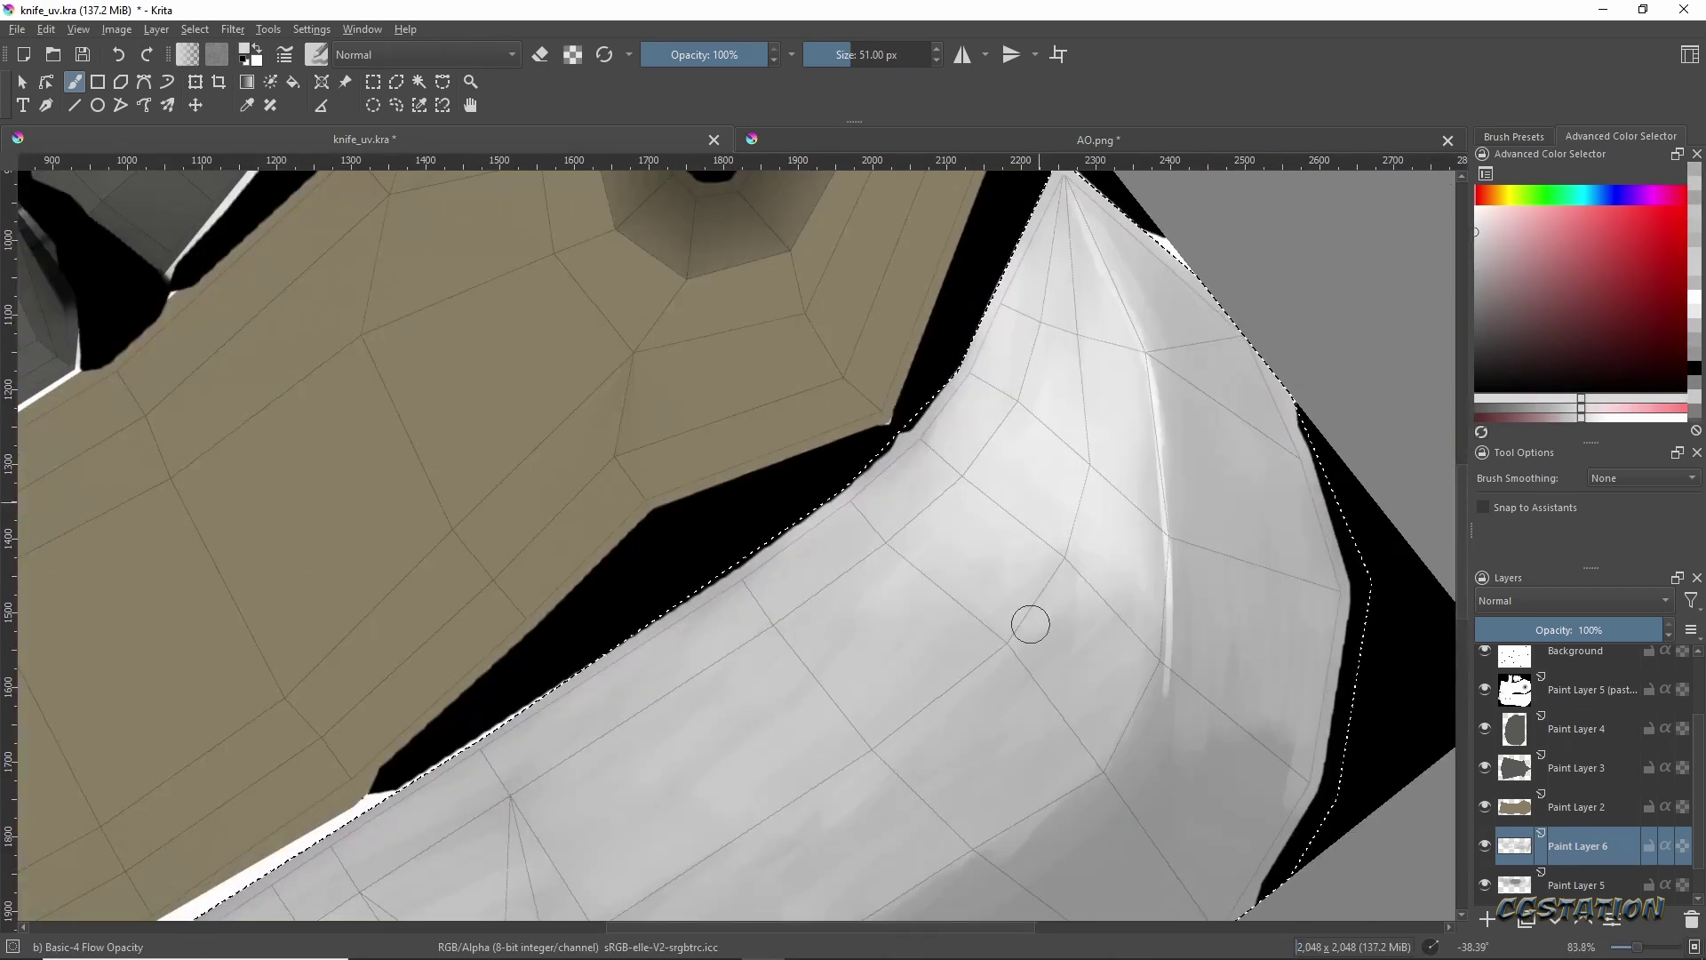
# Sample the blade's mid grey and zoom in close on the two rivet holes.
pyautogui.scroll(-5, 1130, 611)
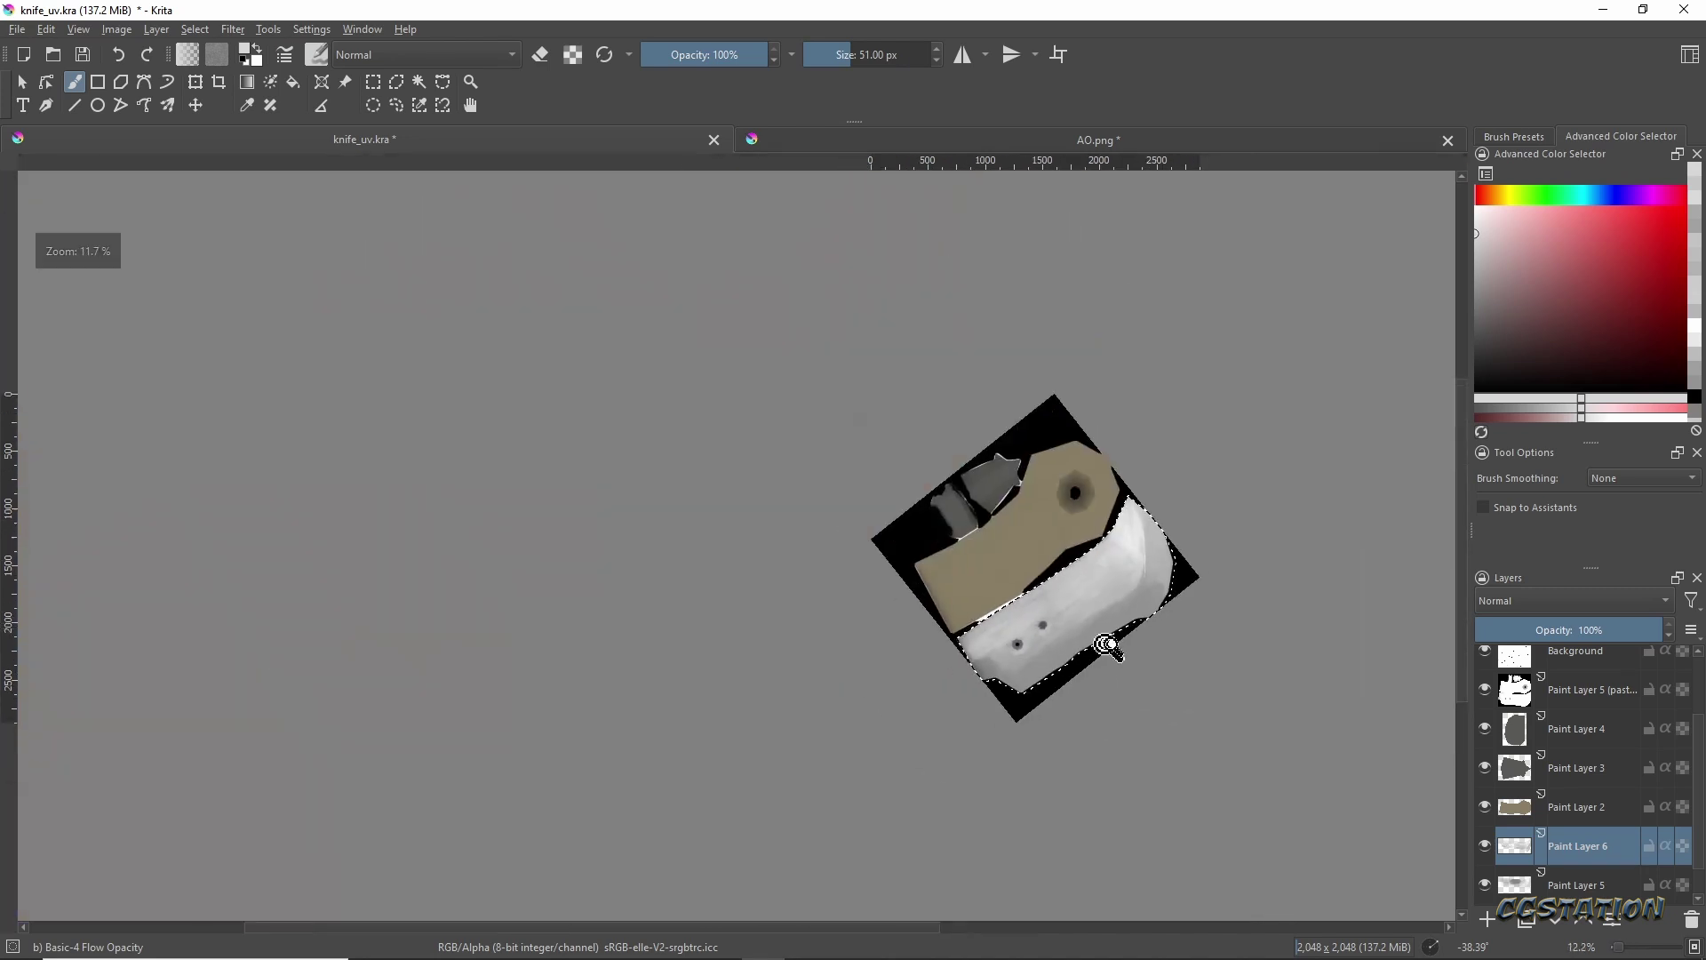
pyautogui.keyDown('shift'); pyautogui.moveTo(1108, 643); pyautogui.dragTo(669, 621, button='middle'); pyautogui.keyUp('shift')
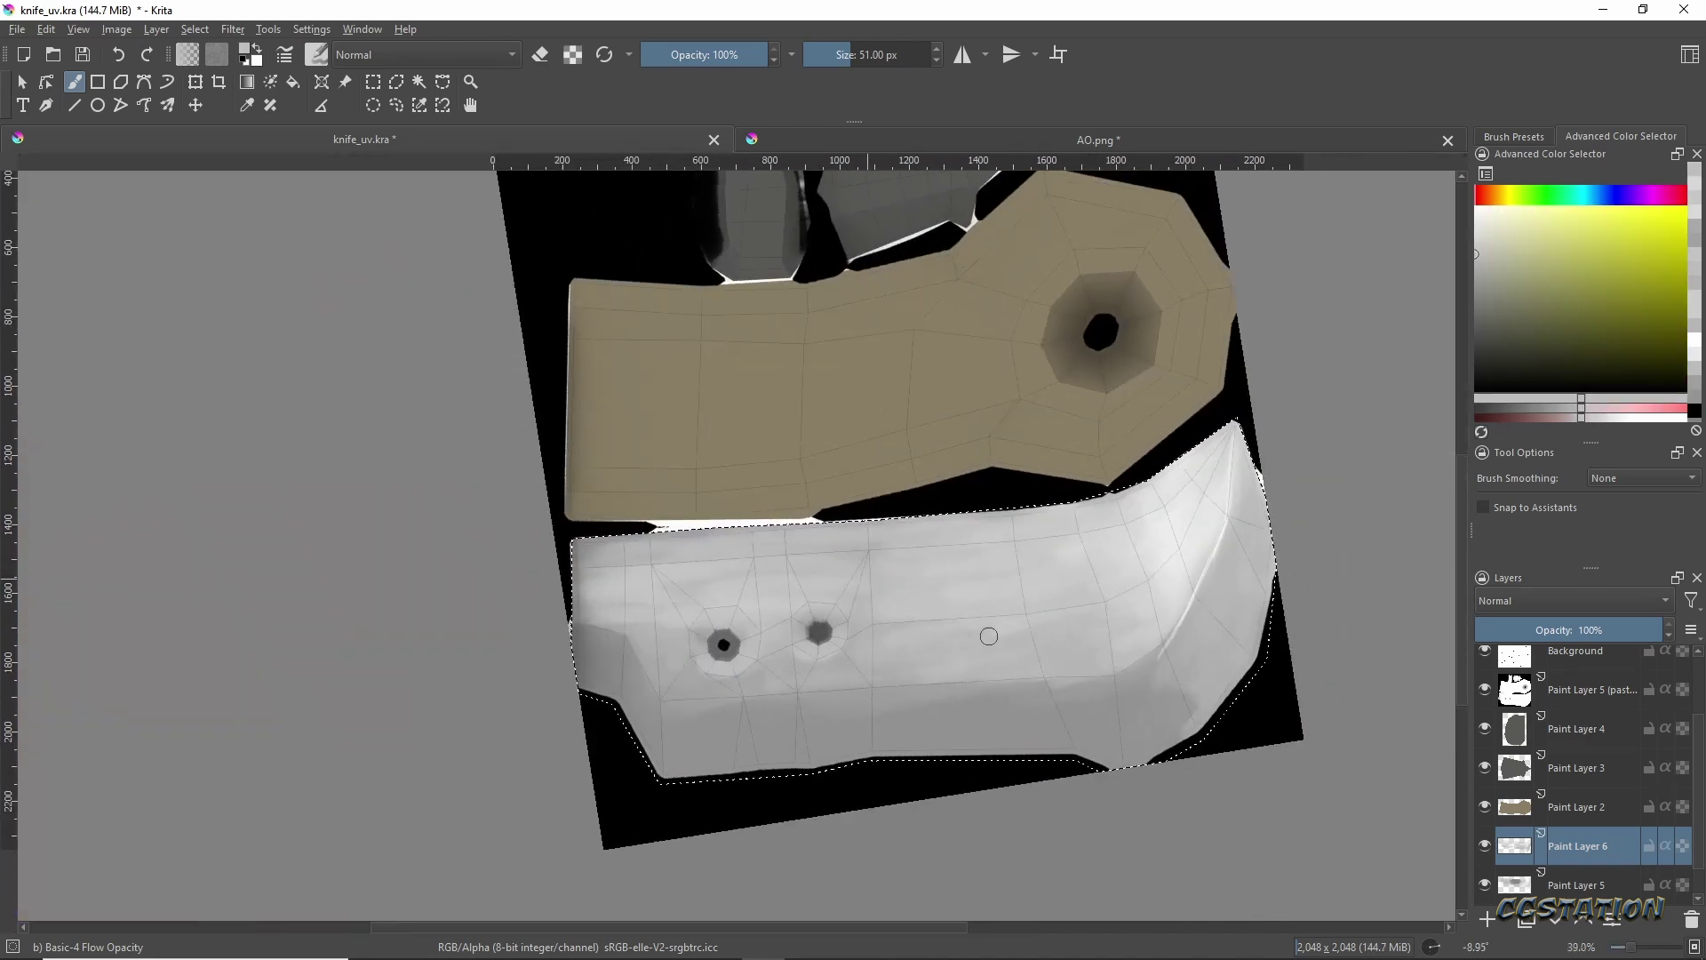
pyautogui.keyDown('shift'); pyautogui.moveTo(1155, 631); pyautogui.dragTo(1149, 424, button='middle'); pyautogui.keyUp('shift')
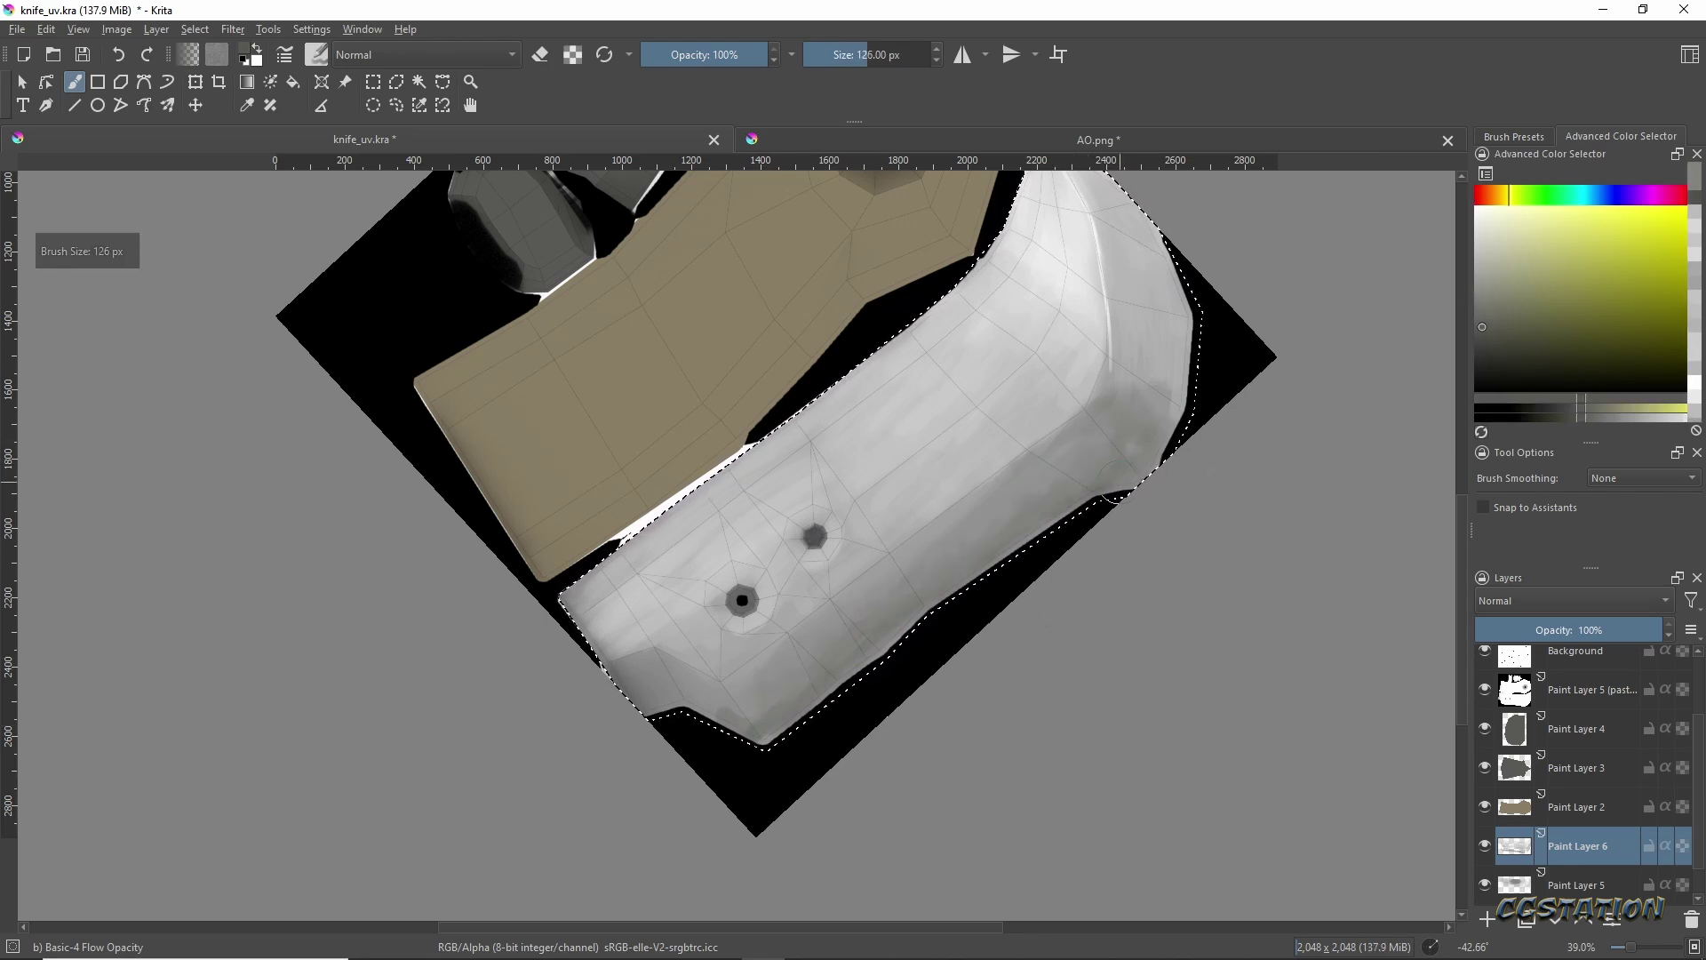
pyautogui.keyDown('ctrl'); pyautogui.click(1067, 450); pyautogui.keyUp('ctrl')
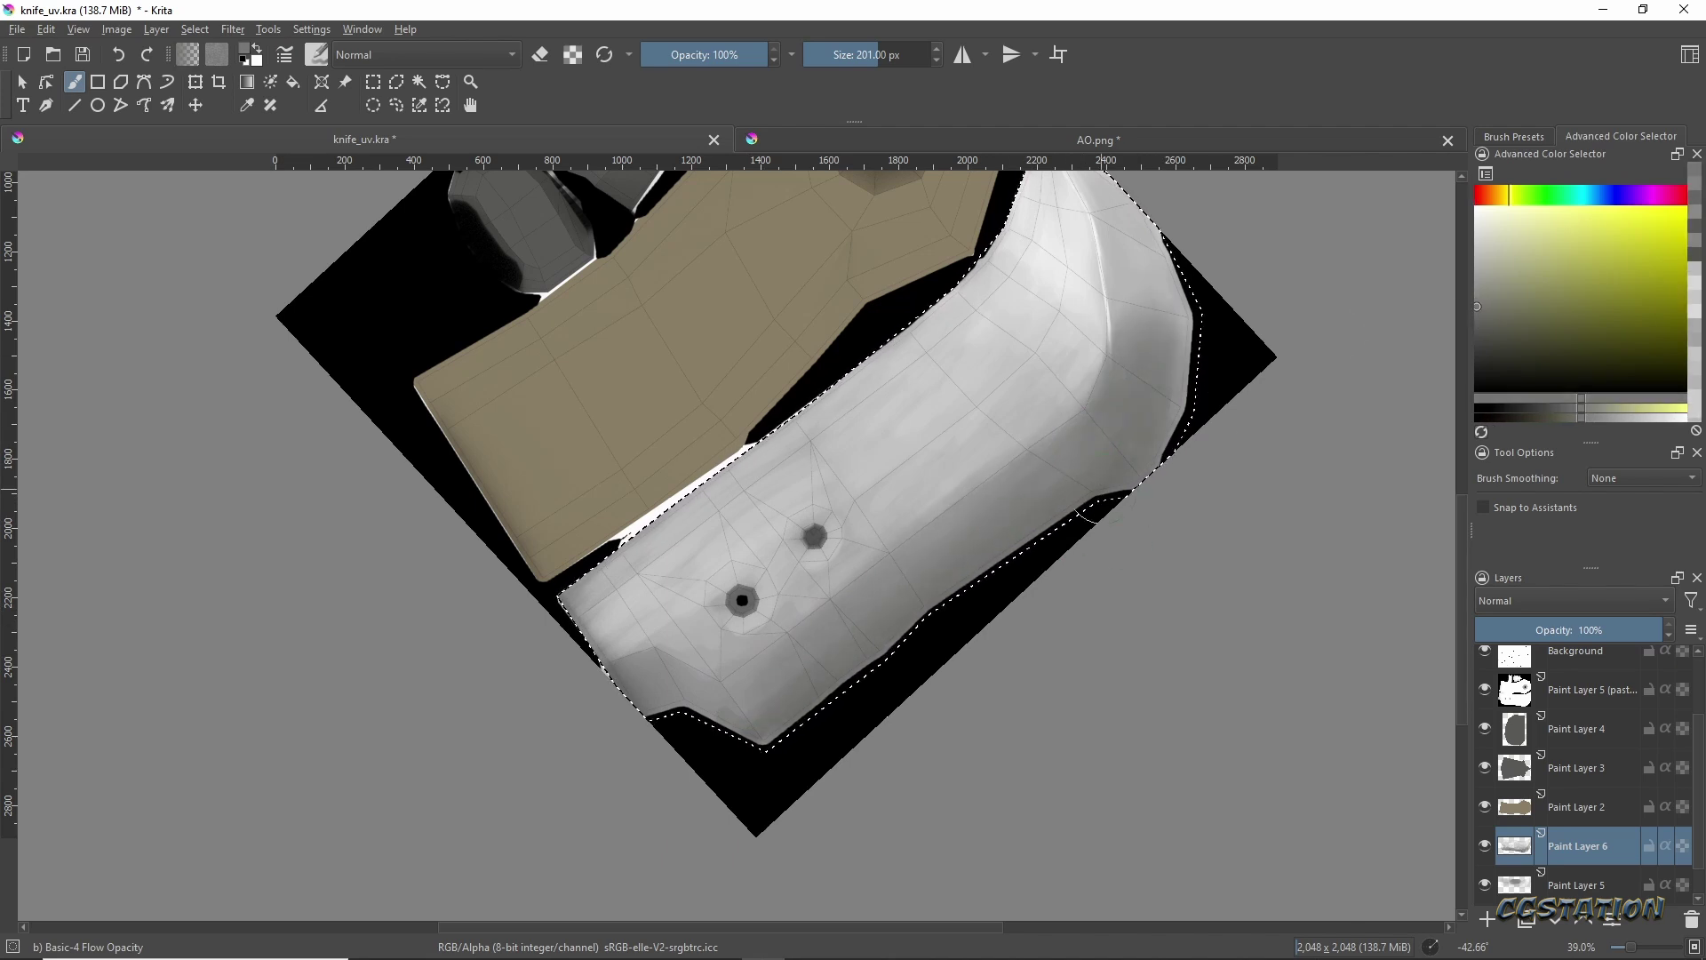
pyautogui.keyDown('shift'); pyautogui.moveTo(961, 536); pyautogui.dragTo(1245, 560, button='middle'); pyautogui.keyUp('shift')
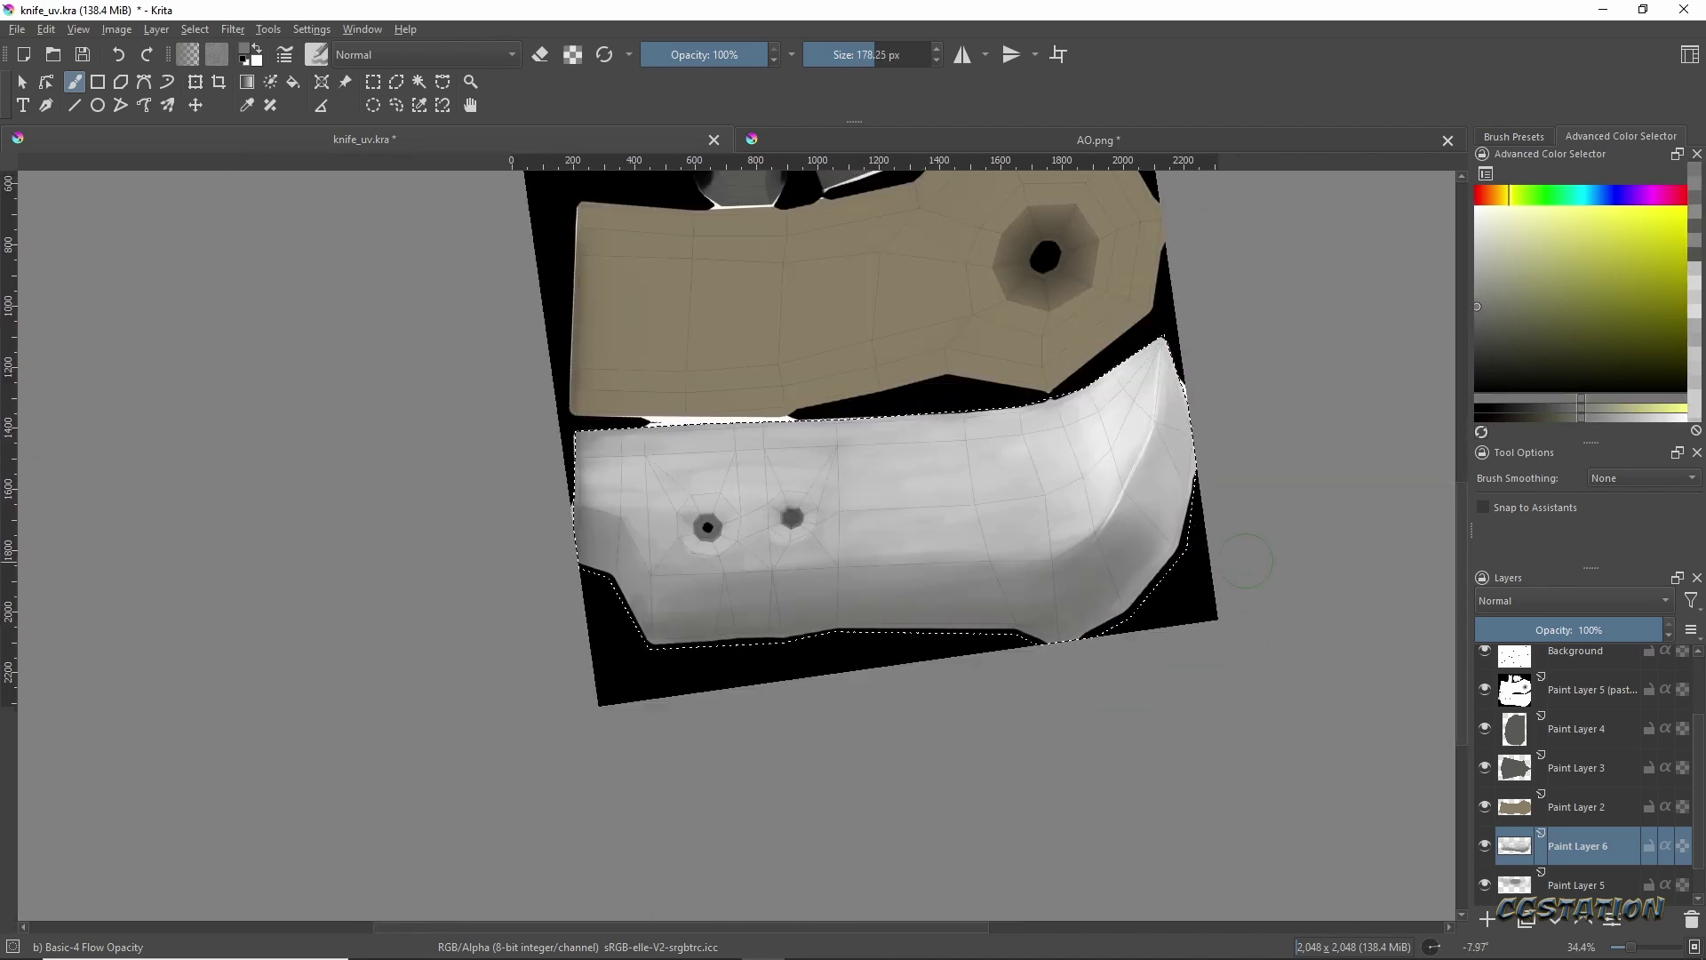
pyautogui.scroll(5, 768, 540)
pyautogui.keyDown('shift'); pyautogui.moveTo(876, 418); pyautogui.dragTo(814, 377); pyautogui.keyUp('shift')
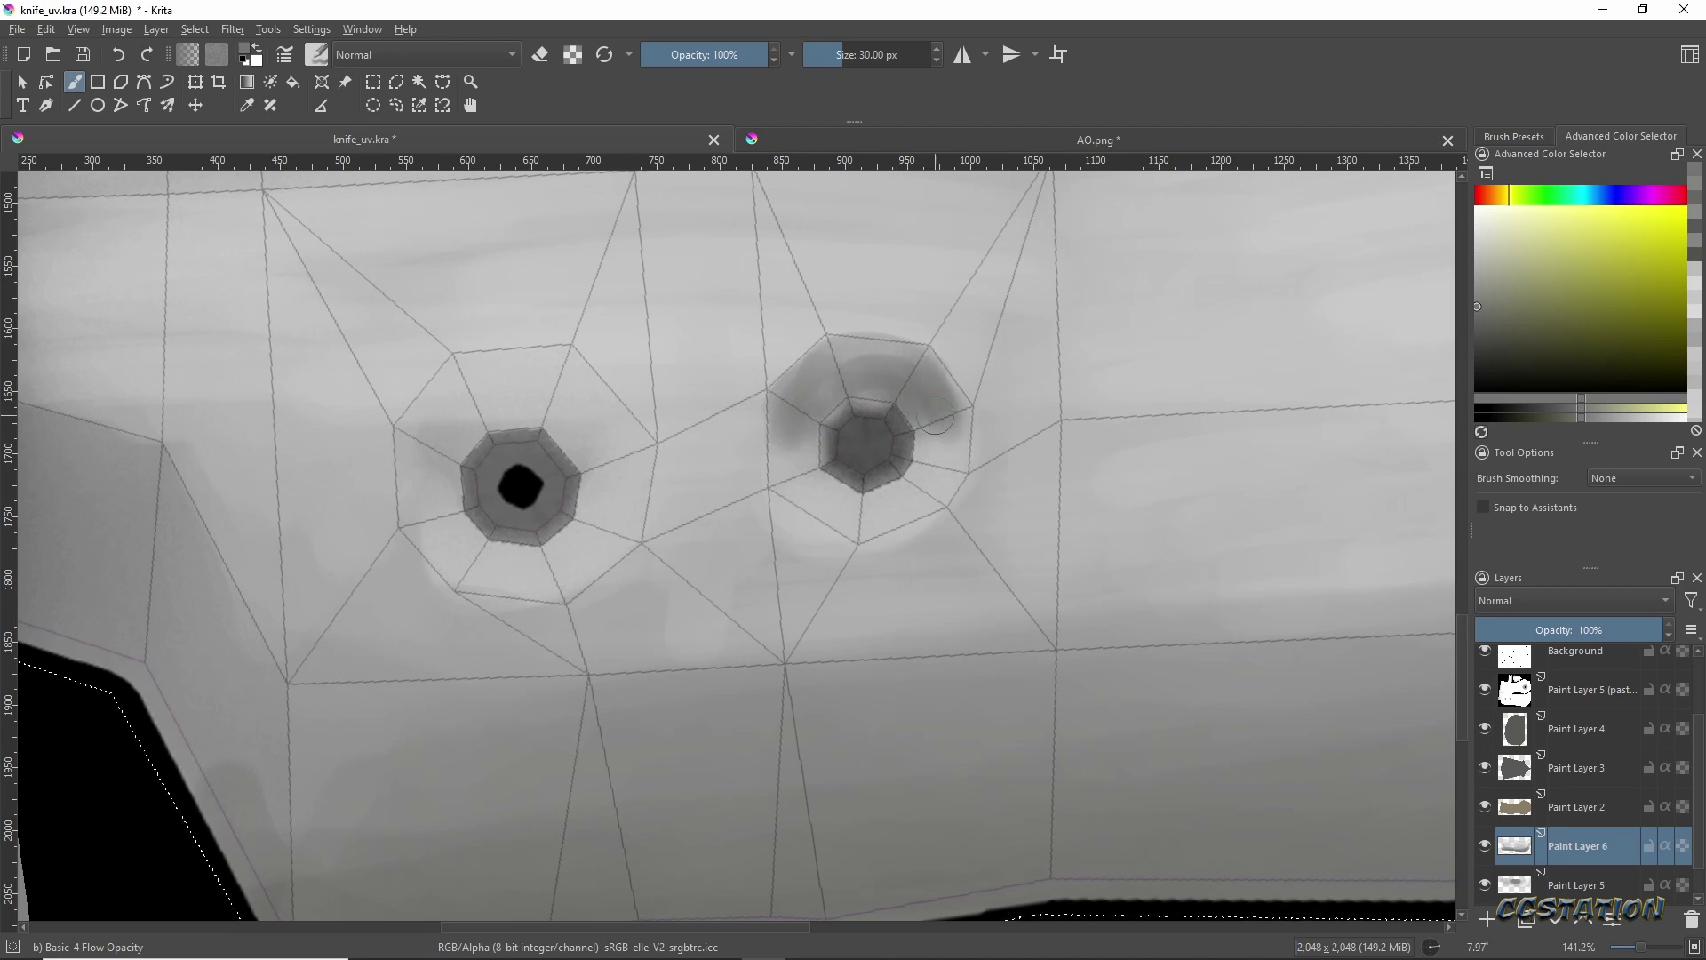
# Shade around the two rivet holes using darker greys sampled from the blade.
pyautogui.moveTo(935, 418); pyautogui.dragTo(937, 394)
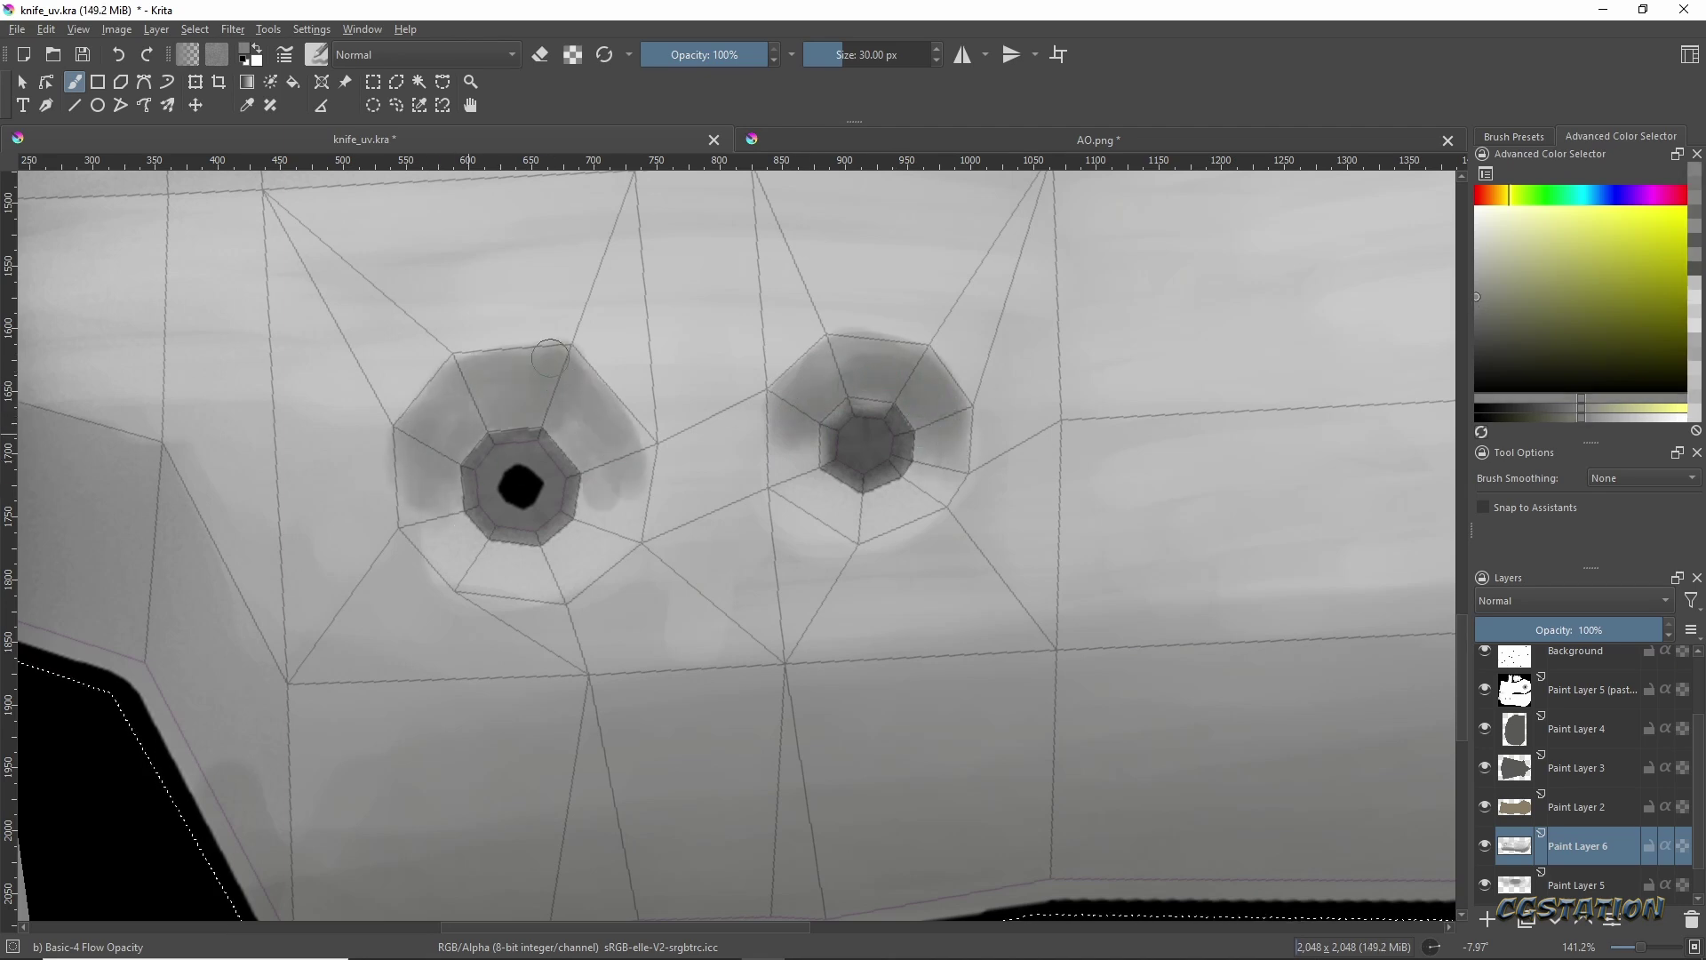
pyautogui.moveTo(549, 357); pyautogui.dragTo(622, 445)
pyautogui.keyDown('ctrl'); pyautogui.click(569, 418); pyautogui.keyUp('ctrl')
pyautogui.moveTo(471, 417); pyautogui.dragTo(560, 426)
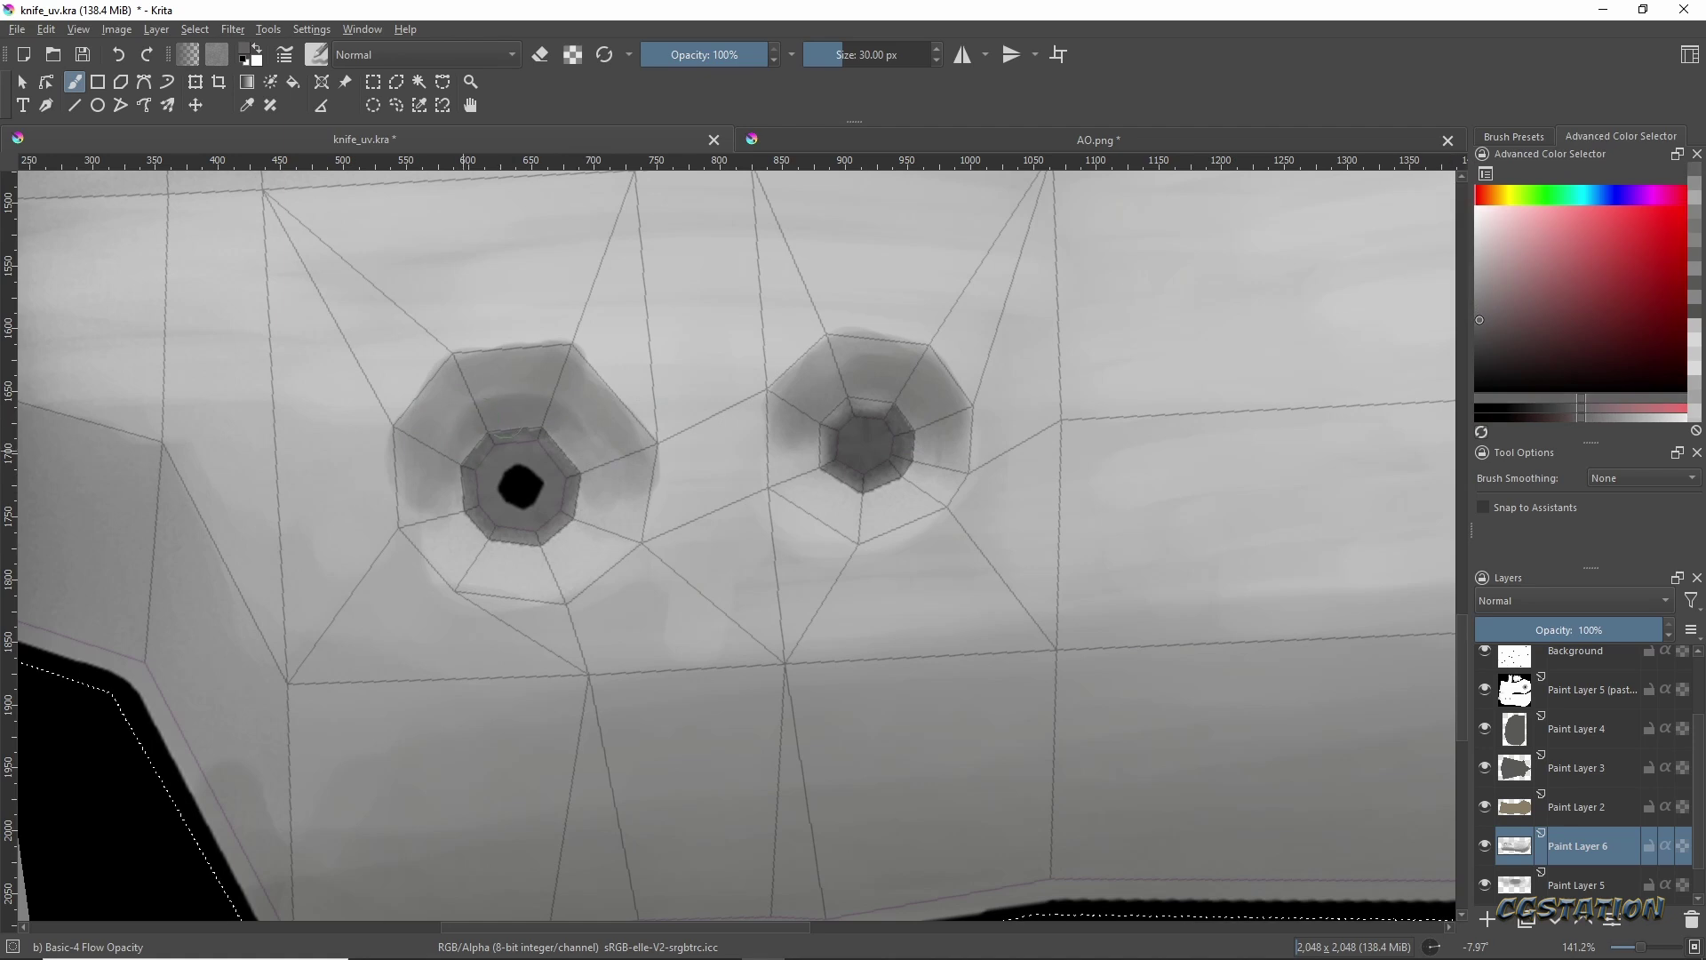
pyautogui.moveTo(453, 369); pyautogui.dragTo(573, 426)
pyautogui.keyDown('ctrl'); pyautogui.click(583, 421); pyautogui.keyUp('ctrl')
pyautogui.keyDown('ctrl'); pyautogui.click(576, 456); pyautogui.keyUp('ctrl')
pyautogui.scroll(-5, 1196, 495)
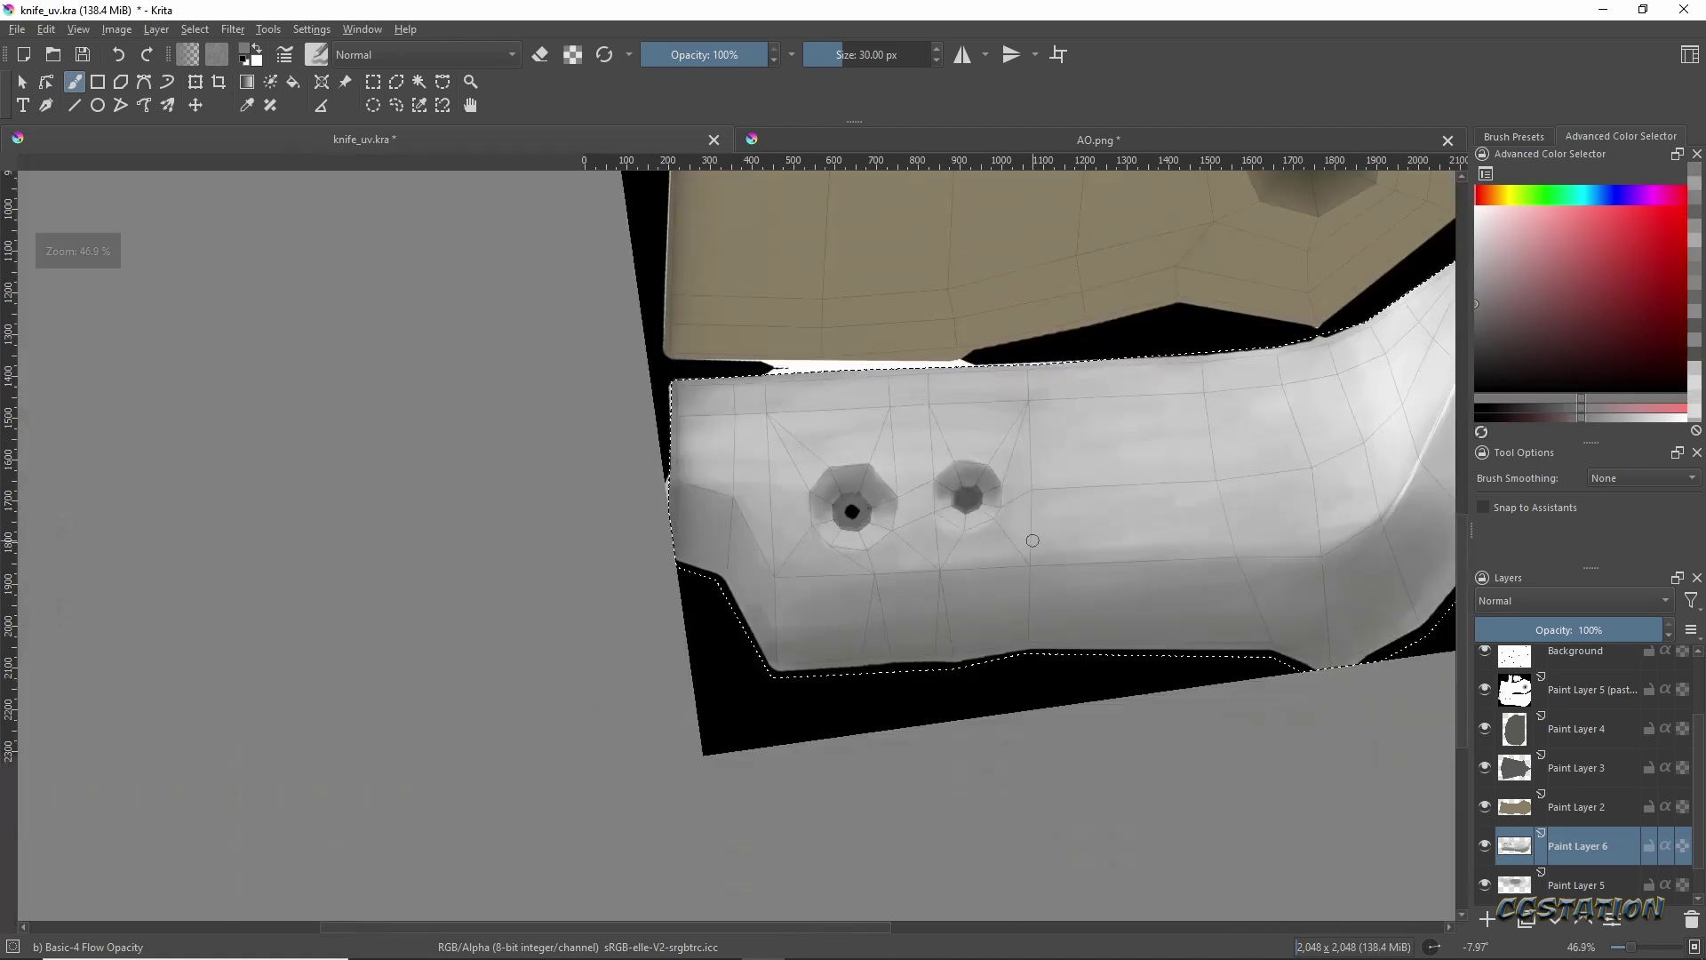
pyautogui.scroll(2, 1565, 782)
# Hide the wireframe and set the rusted-metal layer to Flat Light at about 31% opacity.
pyautogui.click(1485, 743)
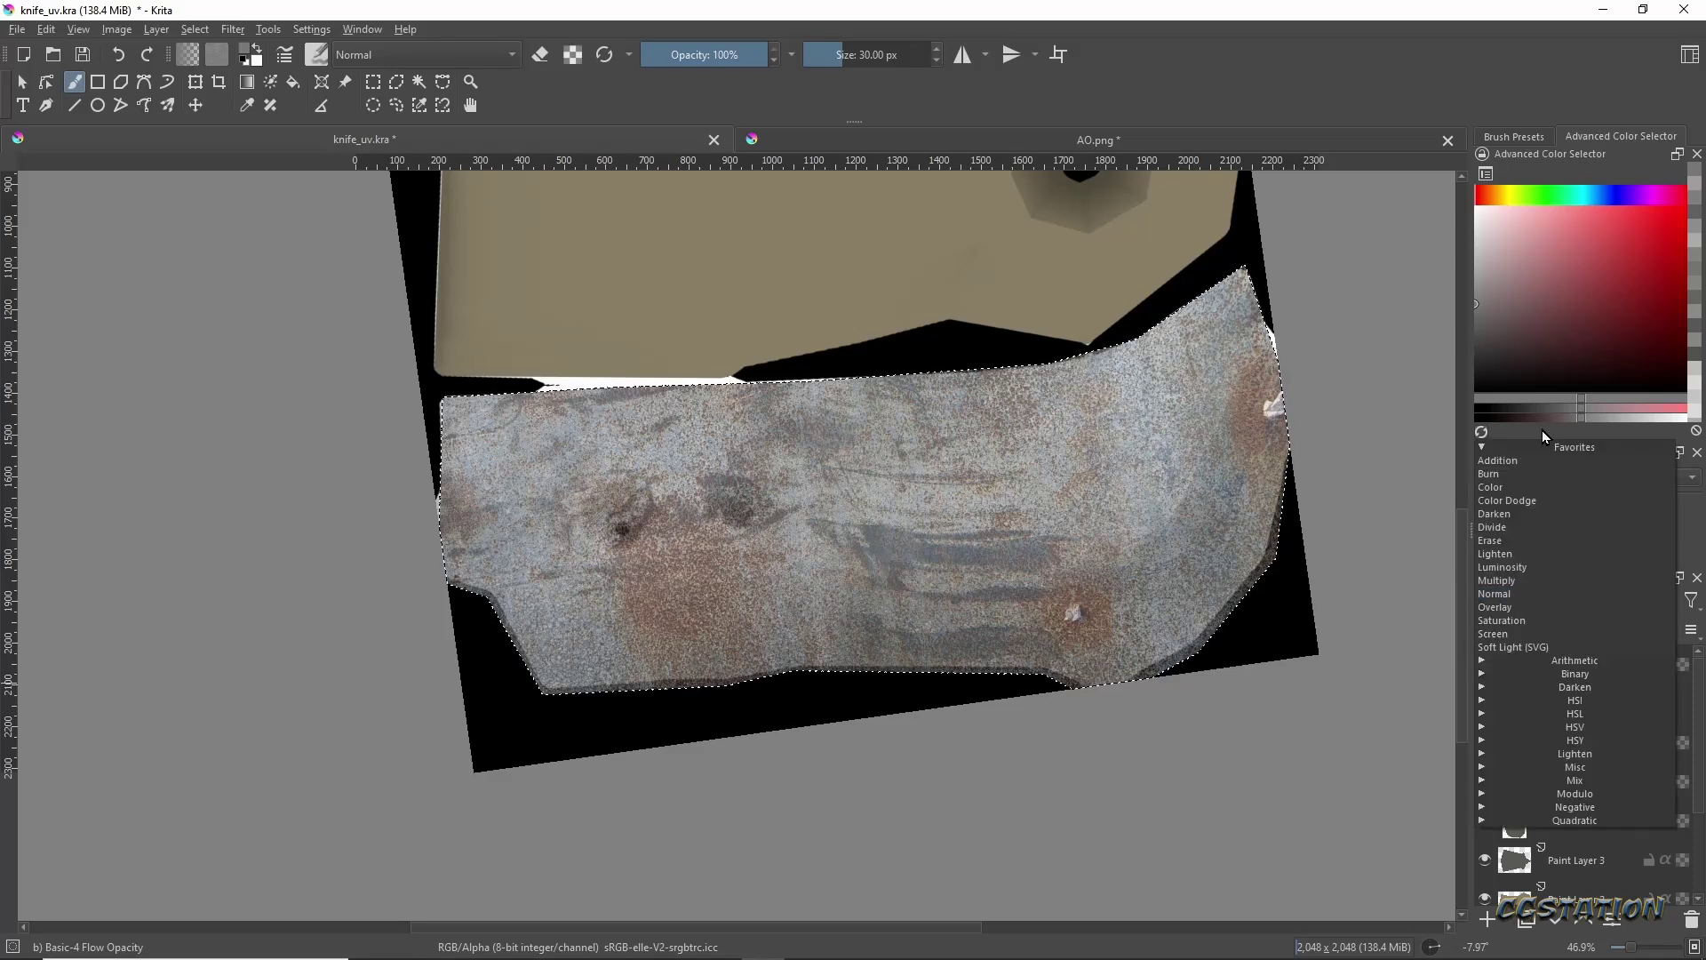
pyautogui.hotkey('alt', 'shift', '+')
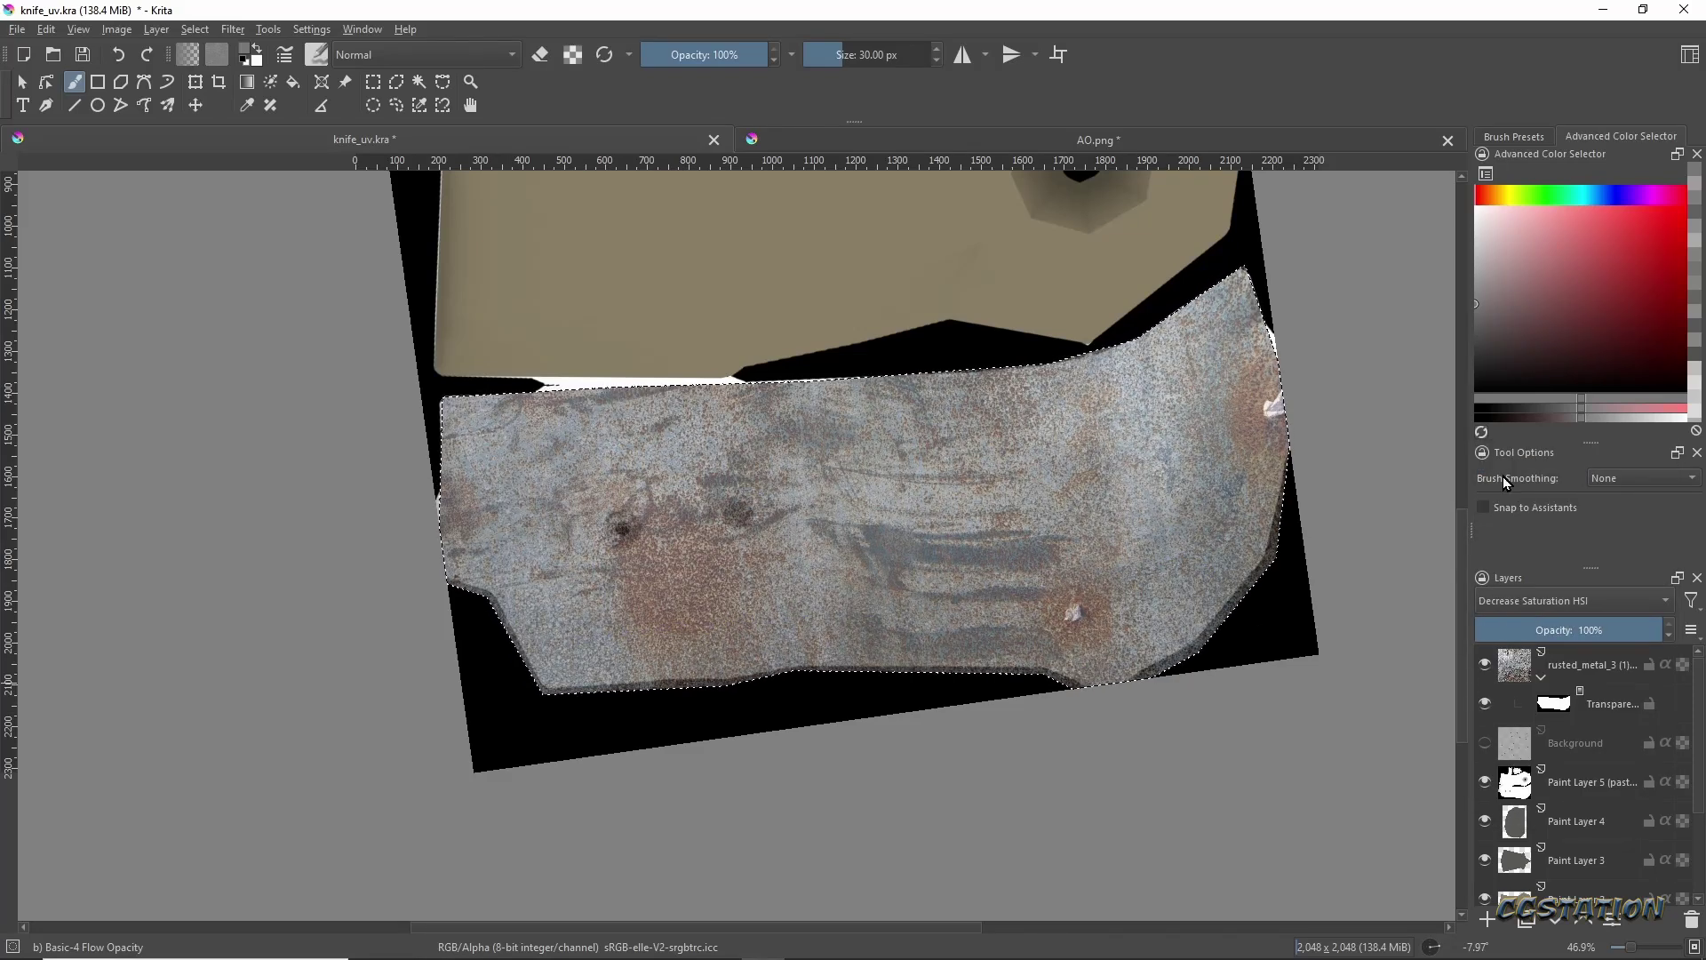
pyautogui.hotkey('alt', 'shift', '+')
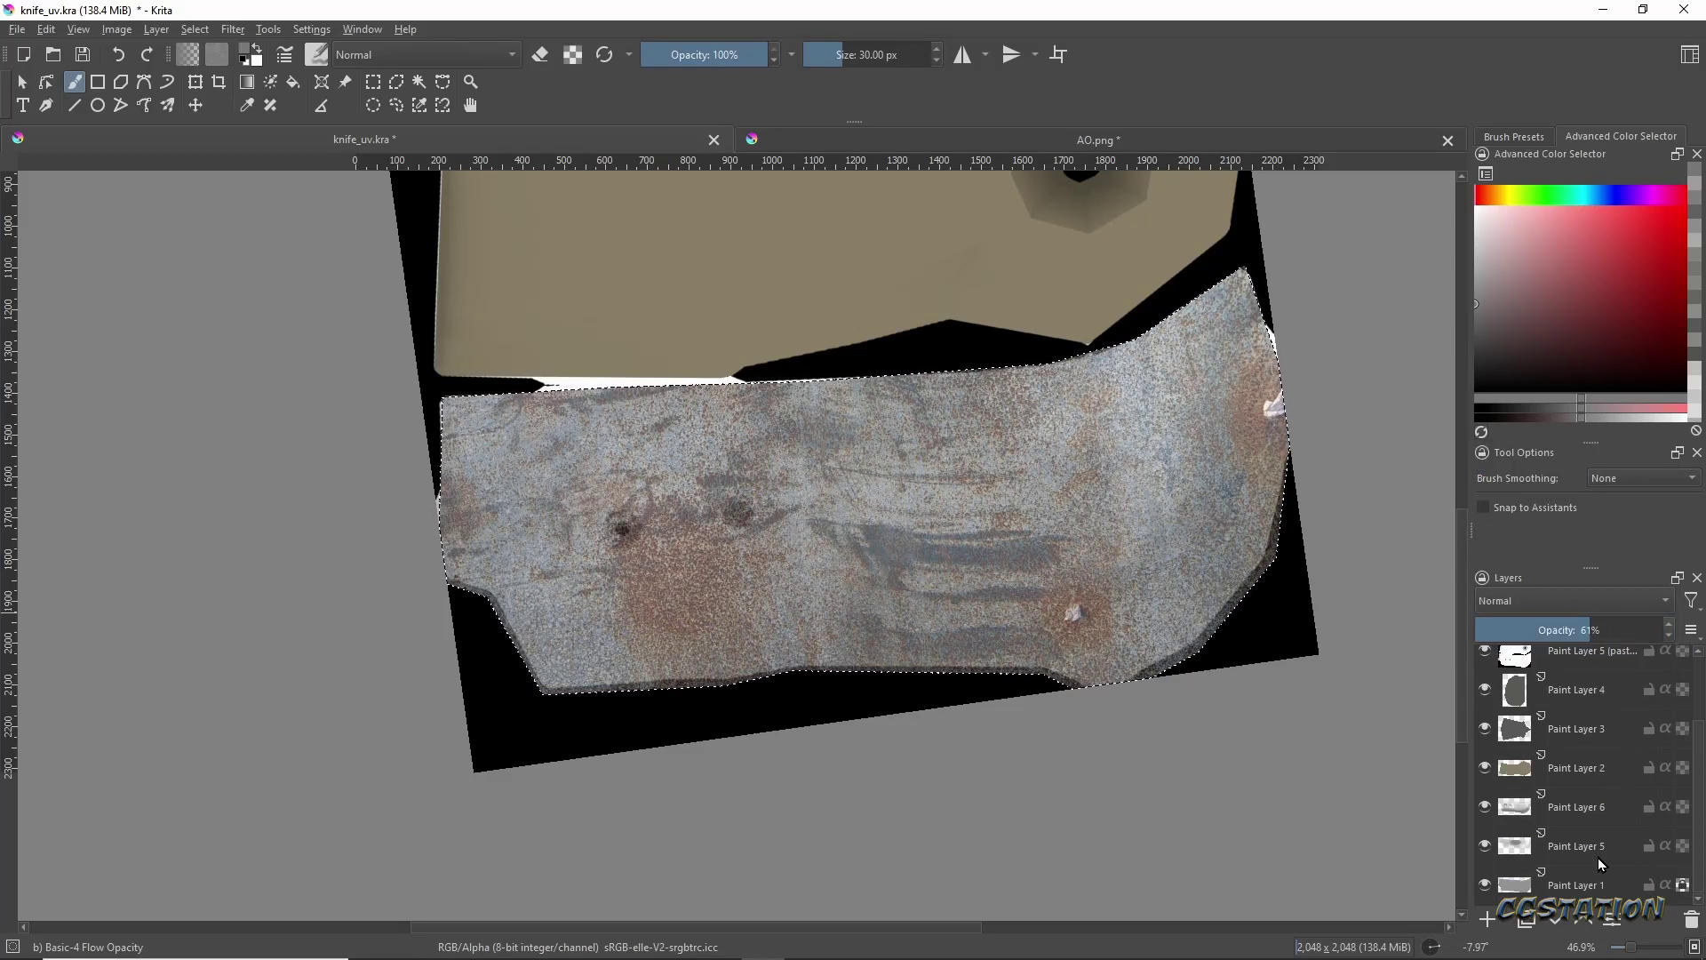
pyautogui.hotkey('alt', 'shift', '+')
pyautogui.hotkey('alt', 'shift', '+')
pyautogui.hotkey('alt', 'shift', '+')
pyautogui.hotkey('alt', 'shift', '+')
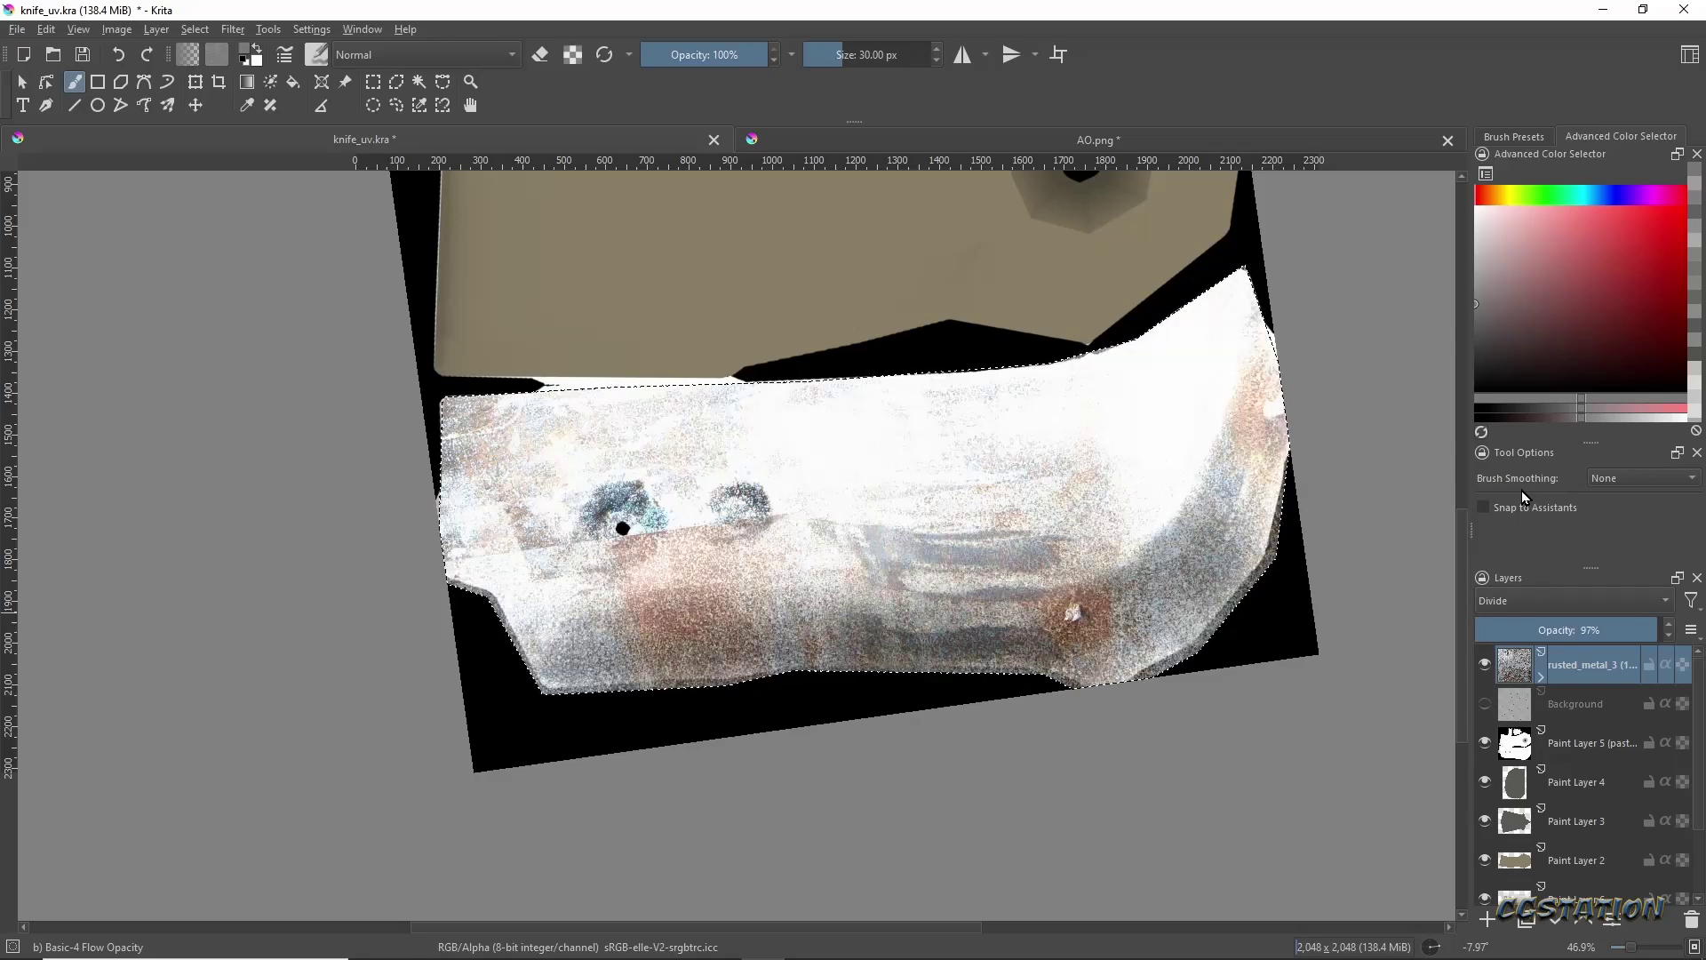
pyautogui.hotkey('alt', 'shift', '+')
pyautogui.hotkey('alt', 'shift', '+')
pyautogui.hotkey('alt', 'shift', '+')
pyautogui.hotkey('alt', 'shift', '+')
pyautogui.hotkey('alt', 'shift', '+')
pyautogui.hotkey('alt', 'shift', '+')
pyautogui.hotkey('alt', 'shift', '+')
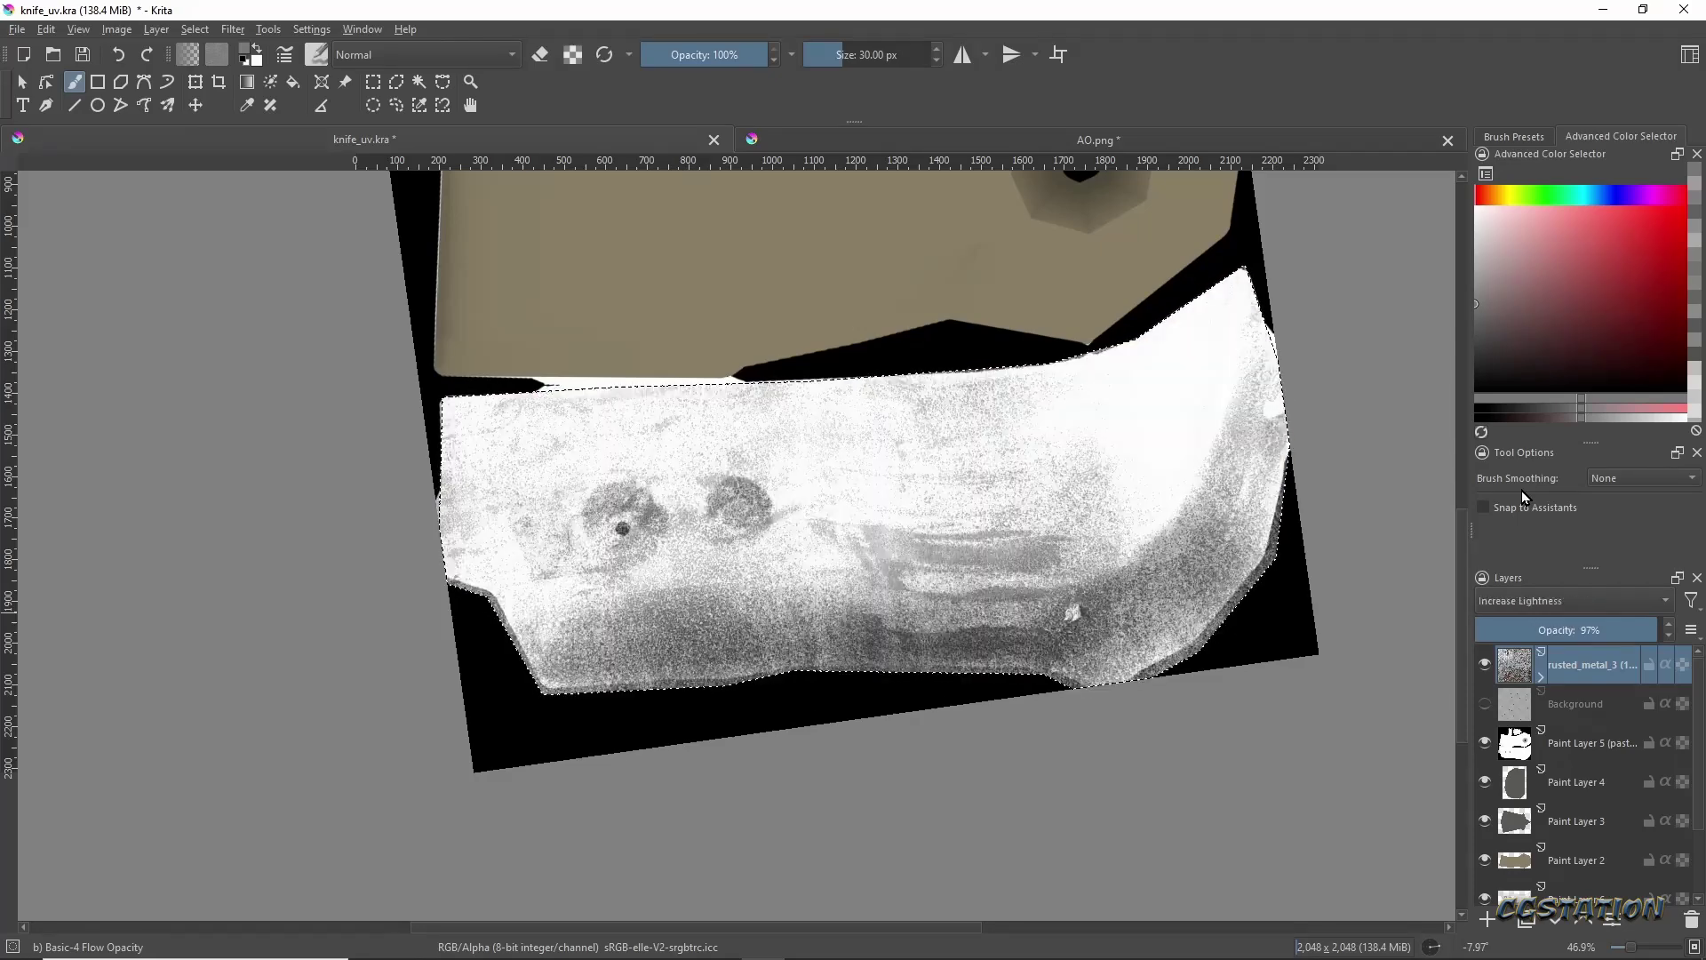
pyautogui.hotkey('alt', 'shift', '+')
pyautogui.hotkey('alt', 'shift', '+')
pyautogui.hotkey('alt', 'shift', '+')
pyautogui.hotkey('alt', 'shift', '+')
pyautogui.hotkey('alt', 'shift', '+')
pyautogui.hotkey('alt', 'shift', '+')
pyautogui.click(1512, 629)
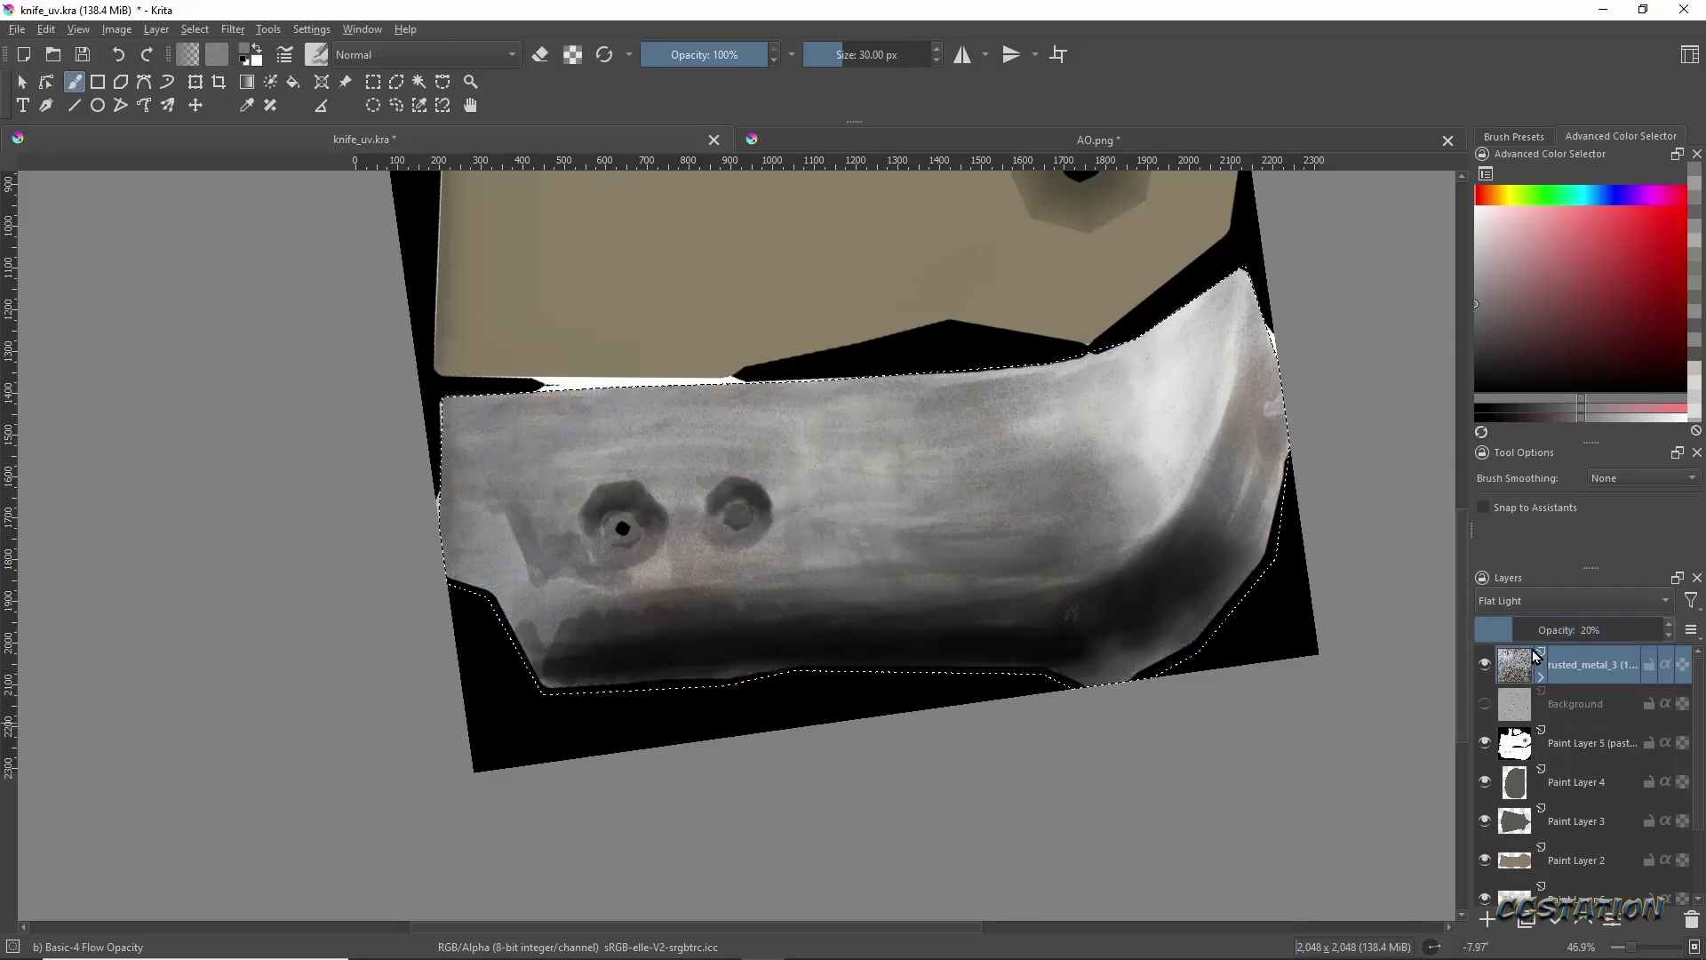
# Return Paint Layer 6 to Normal blending and reselect the rusted-metal layer.
pyautogui.click(1605, 703)
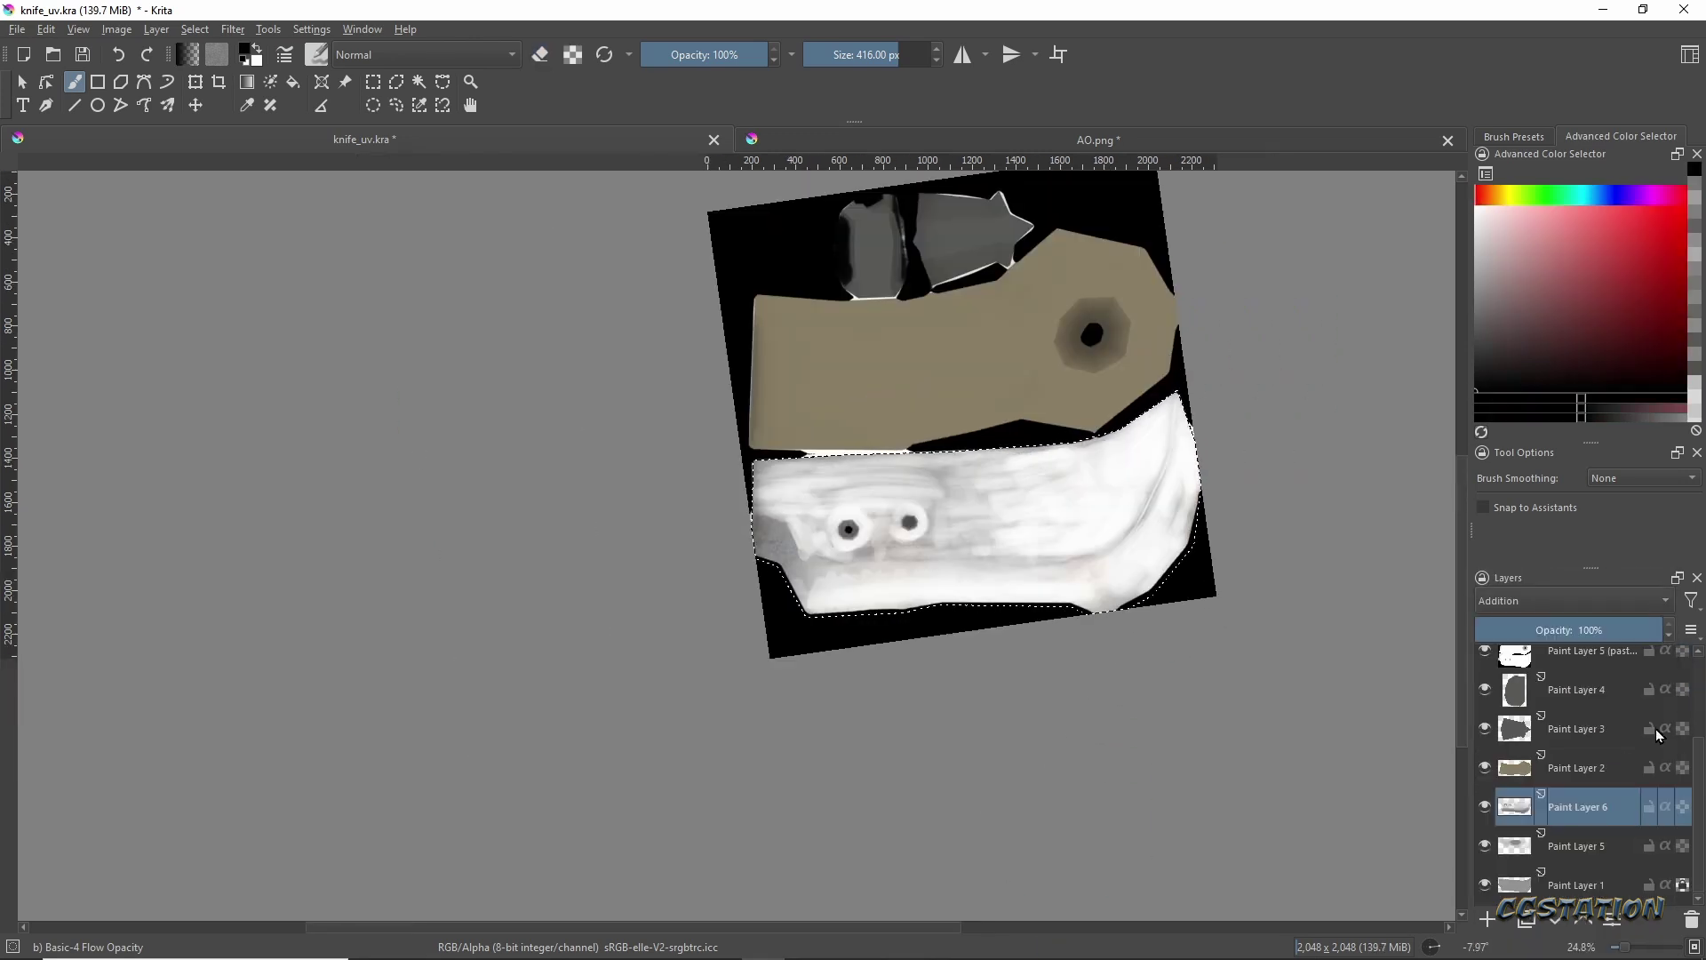
pyautogui.click(1596, 594)
pyautogui.click(1573, 780)
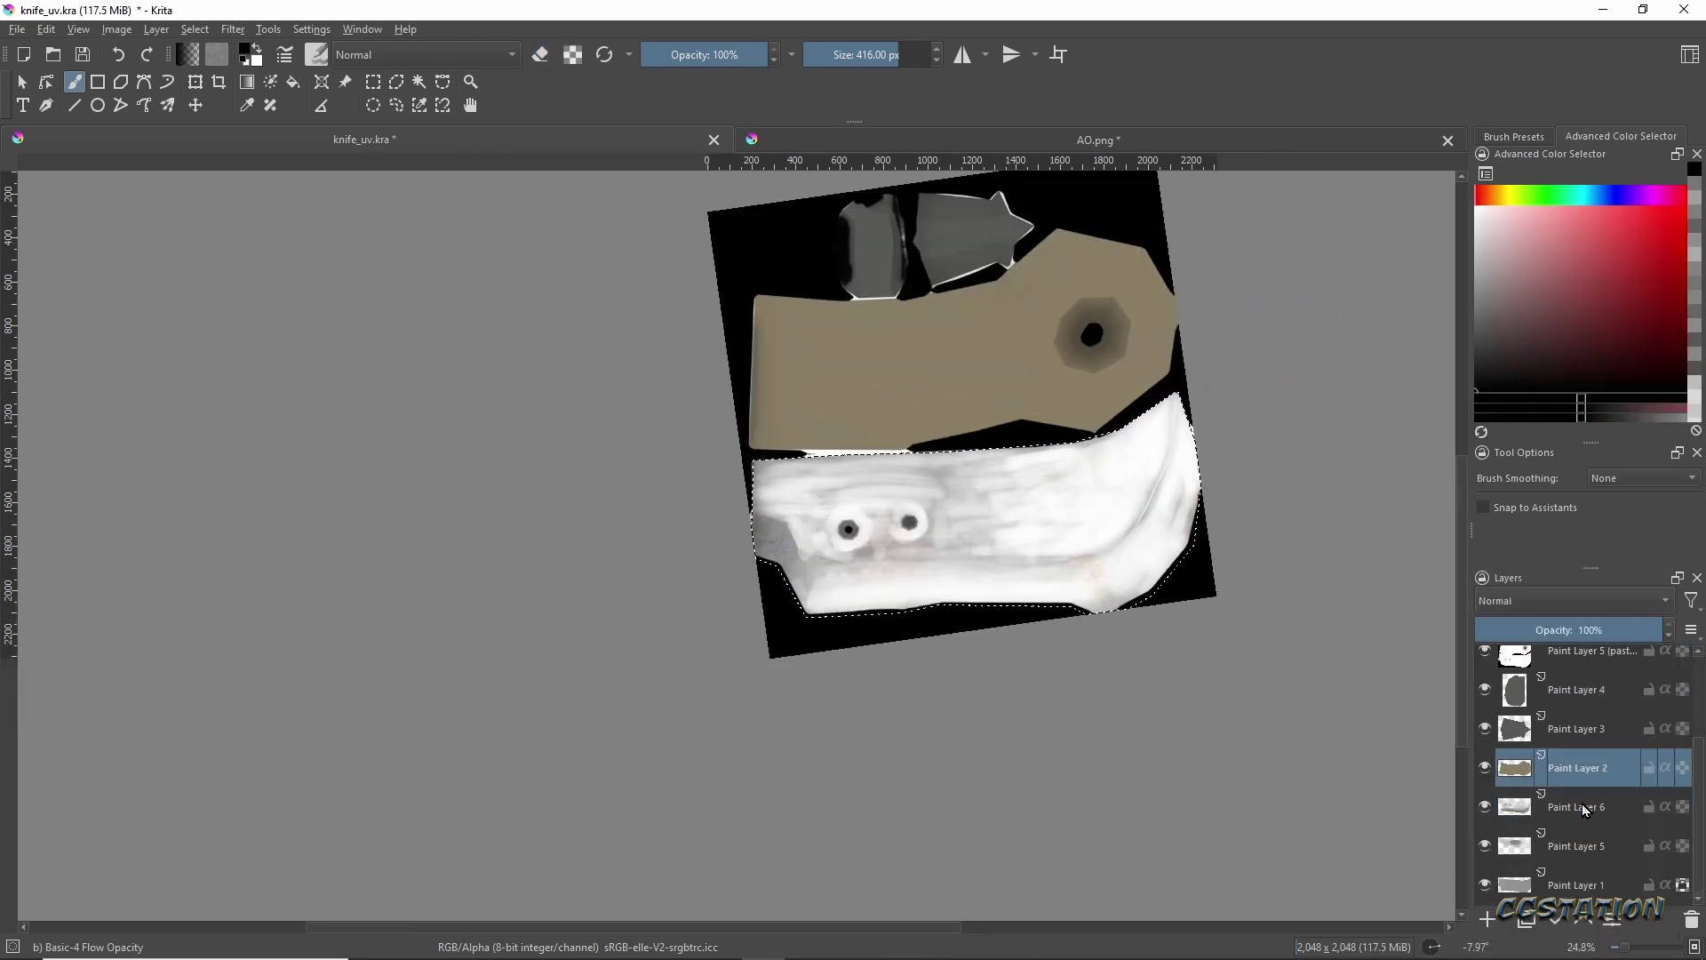
pyautogui.click(1511, 786)
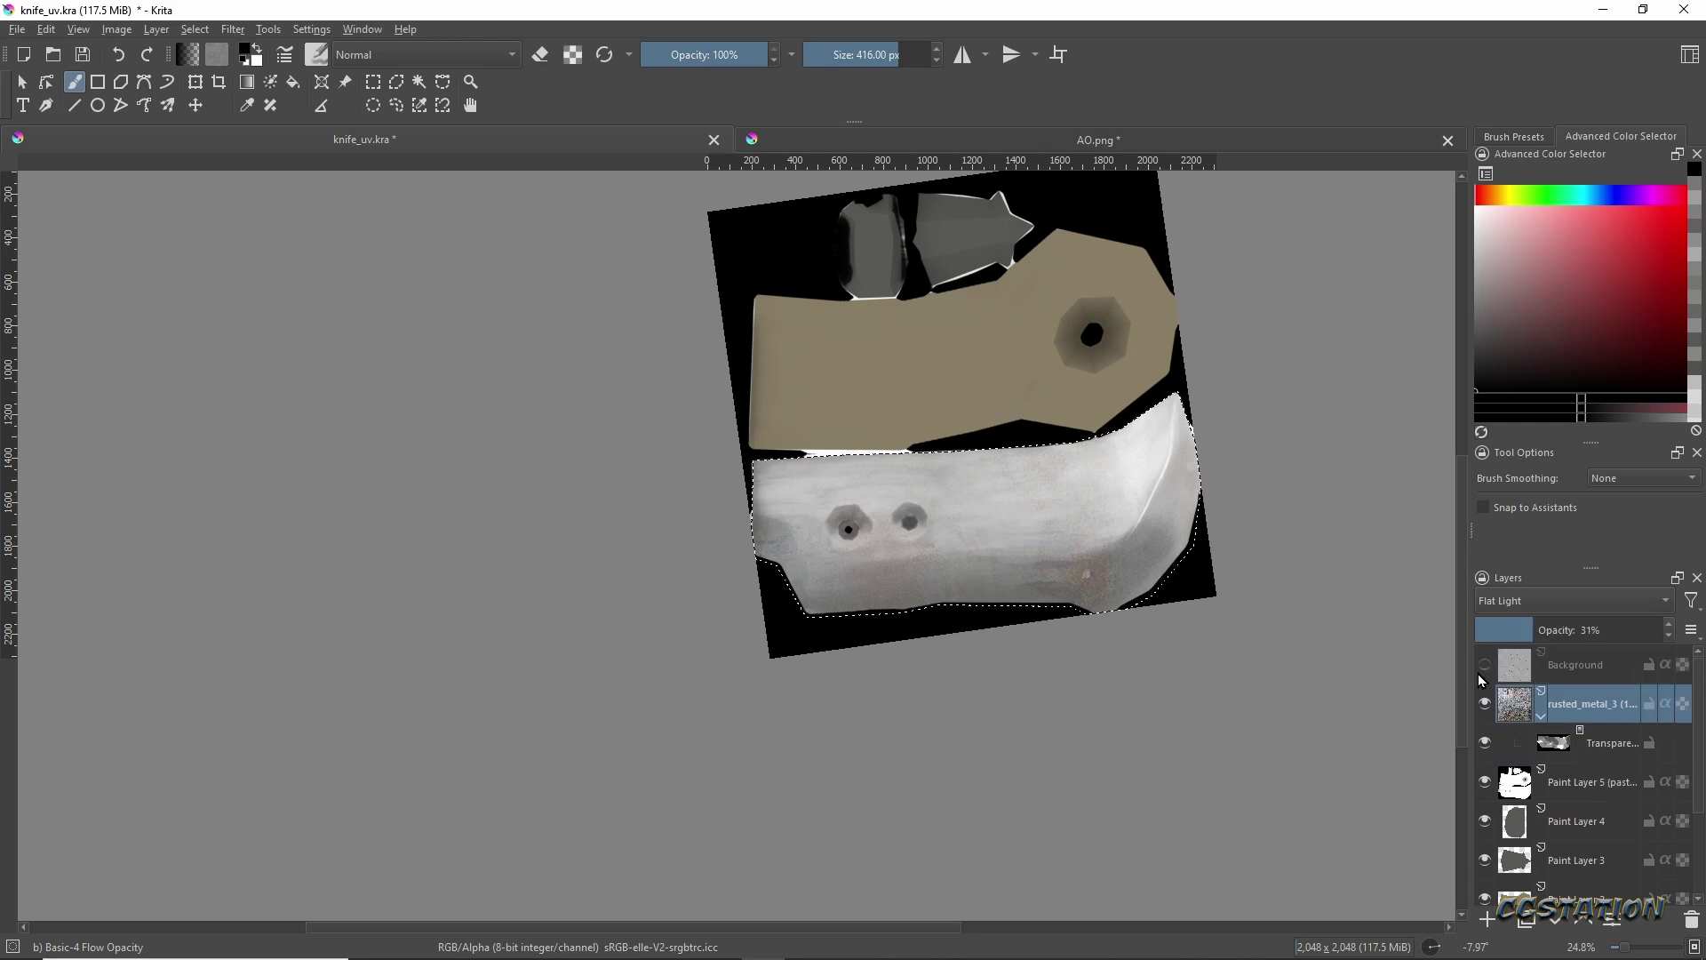
pyautogui.scroll(5, 1333, 362)
# Add Paint Layer 8 and fit the whole knife texture in view.
pyautogui.press('Insert')
pyautogui.moveTo(1277, 428); pyautogui.dragTo(1200, 586, button='middle')
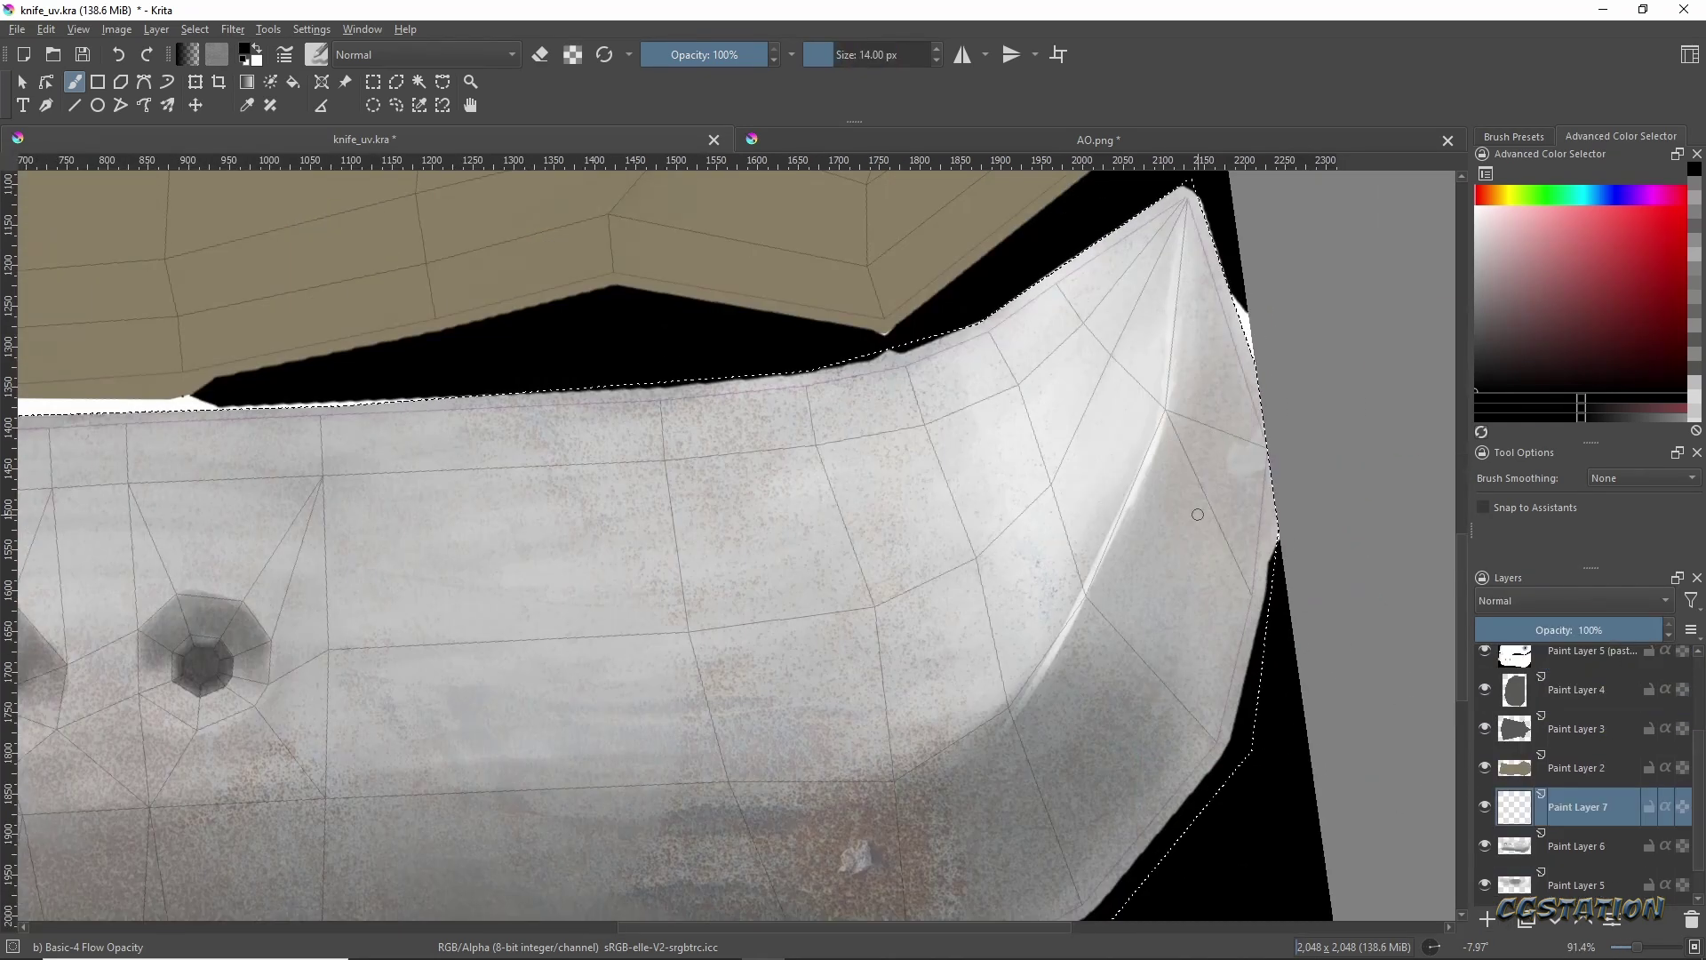
pyautogui.moveTo(954, 740)
pyautogui.mouseDown(button='middle')
pyautogui.moveTo(1093, 666)
pyautogui.moveTo(1078, 563)
pyautogui.moveTo(988, 583)
pyautogui.mouseUp(button='middle')
pyautogui.moveTo(722, 722)
pyautogui.keyDown('shift'); pyautogui.mouseDown(button='middle')
pyautogui.moveTo(507, 536)
pyautogui.moveTo(870, 607)
pyautogui.moveTo(1009, 582)
pyautogui.moveTo(1360, 445)
pyautogui.moveTo(955, 586)
pyautogui.mouseUp(button='middle'); pyautogui.keyUp('shift')
pyautogui.moveTo(845, 645); pyautogui.dragTo(809, 621, button='middle')
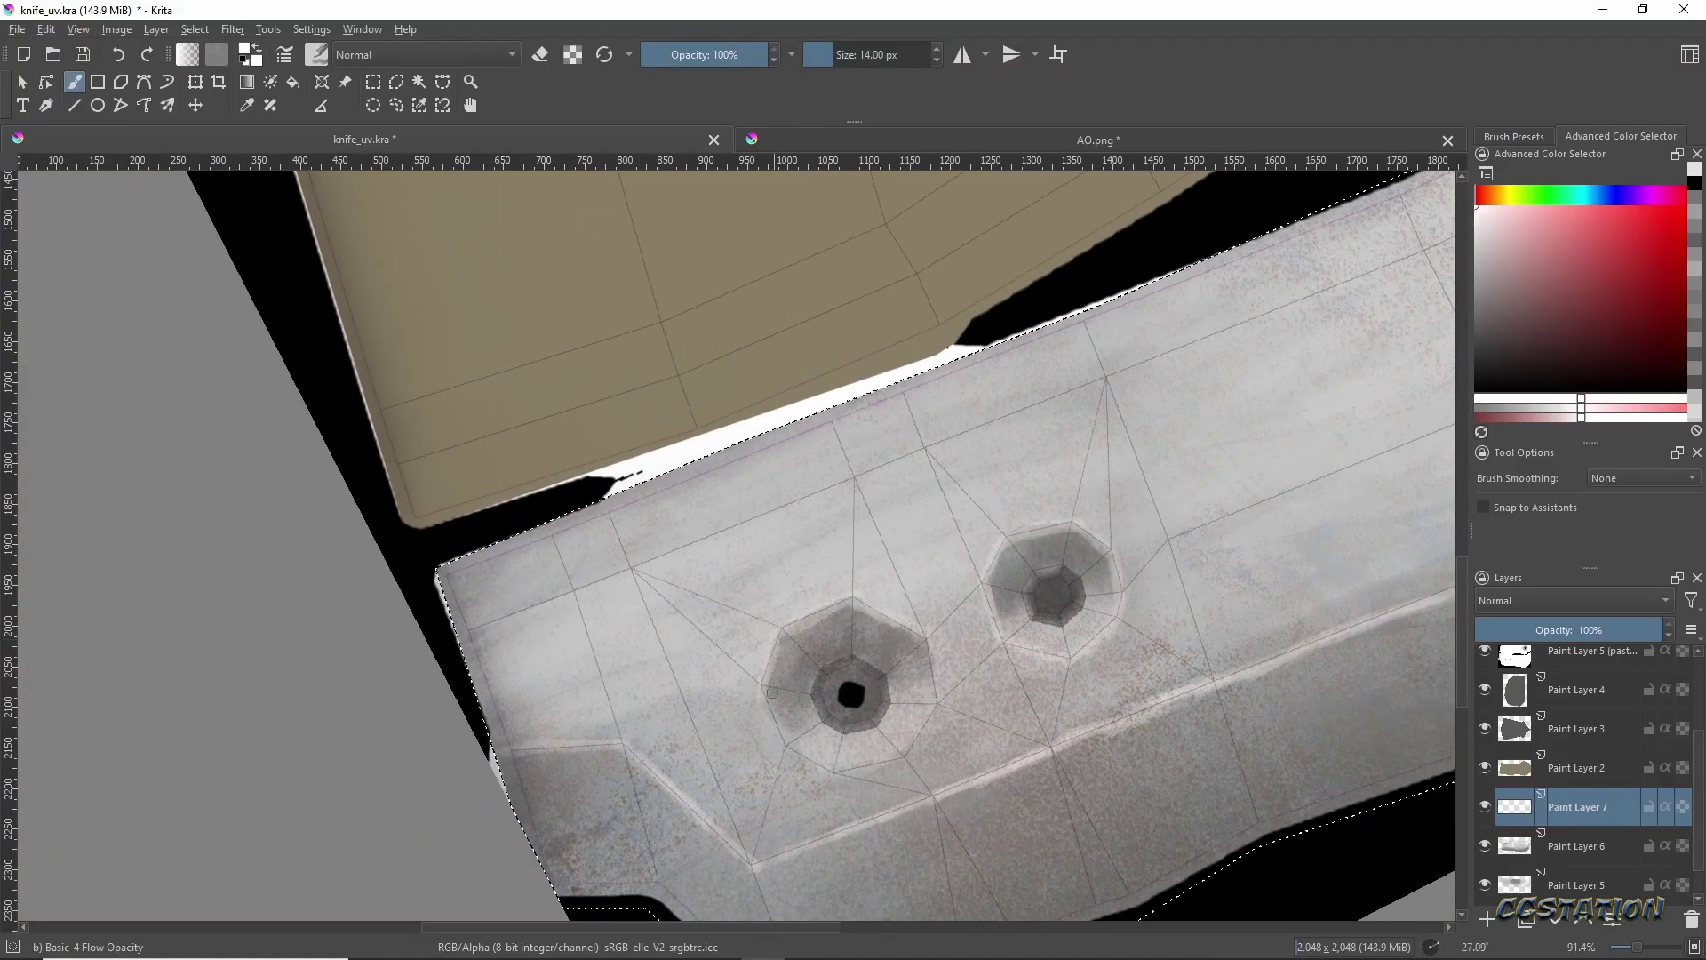
pyautogui.keyDown('shift'); pyautogui.moveTo(927, 699); pyautogui.dragTo(1105, 800, button='middle'); pyautogui.keyUp('shift')
pyautogui.scroll(2, 1516, 788)
pyautogui.press('2')
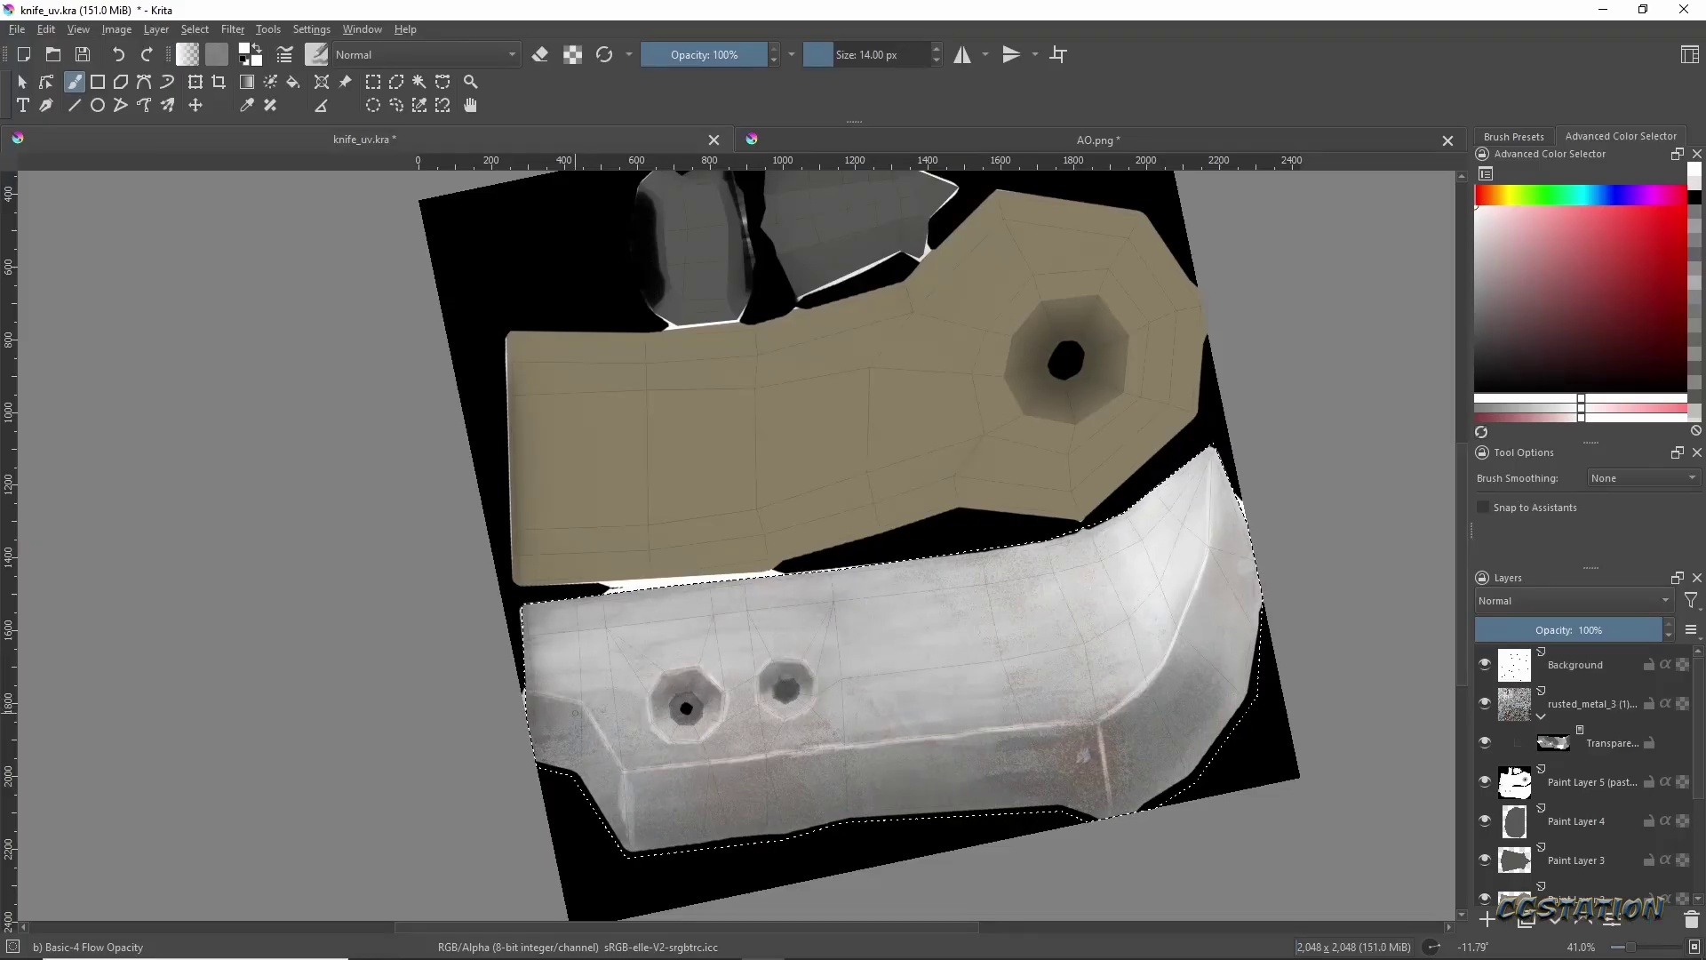
# Pick a light blue tint in the Advanced Color Selector.
pyautogui.click(1476, 347)
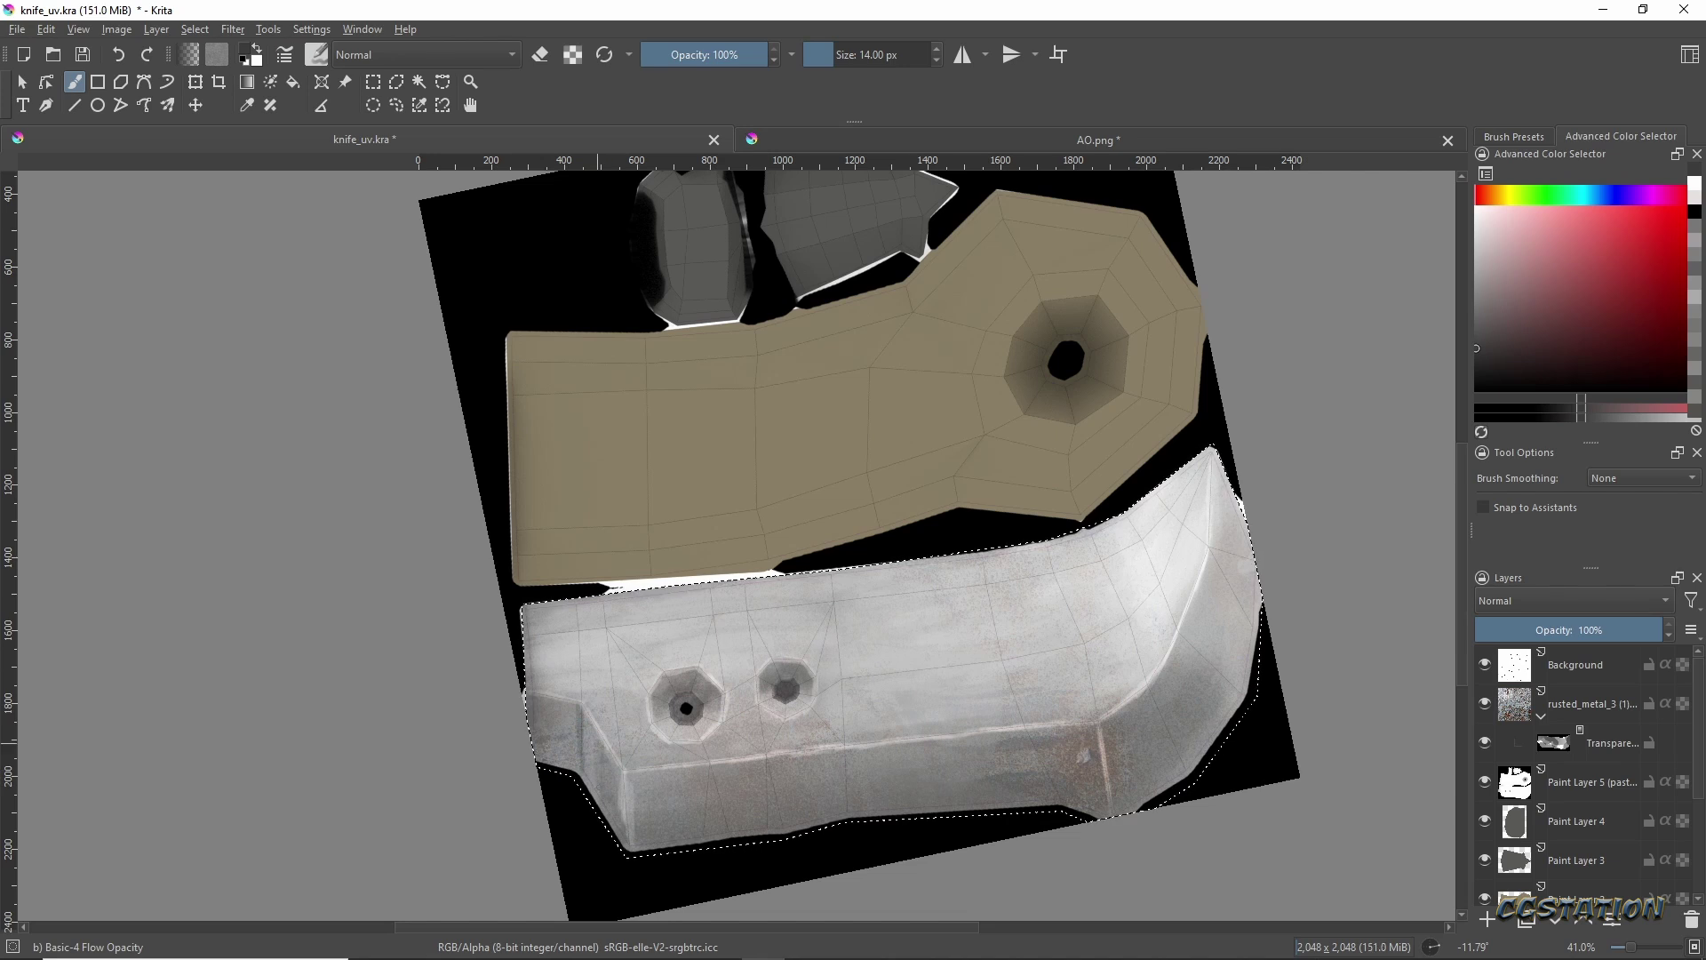
pyautogui.click(1598, 194)
pyautogui.click(1477, 246)
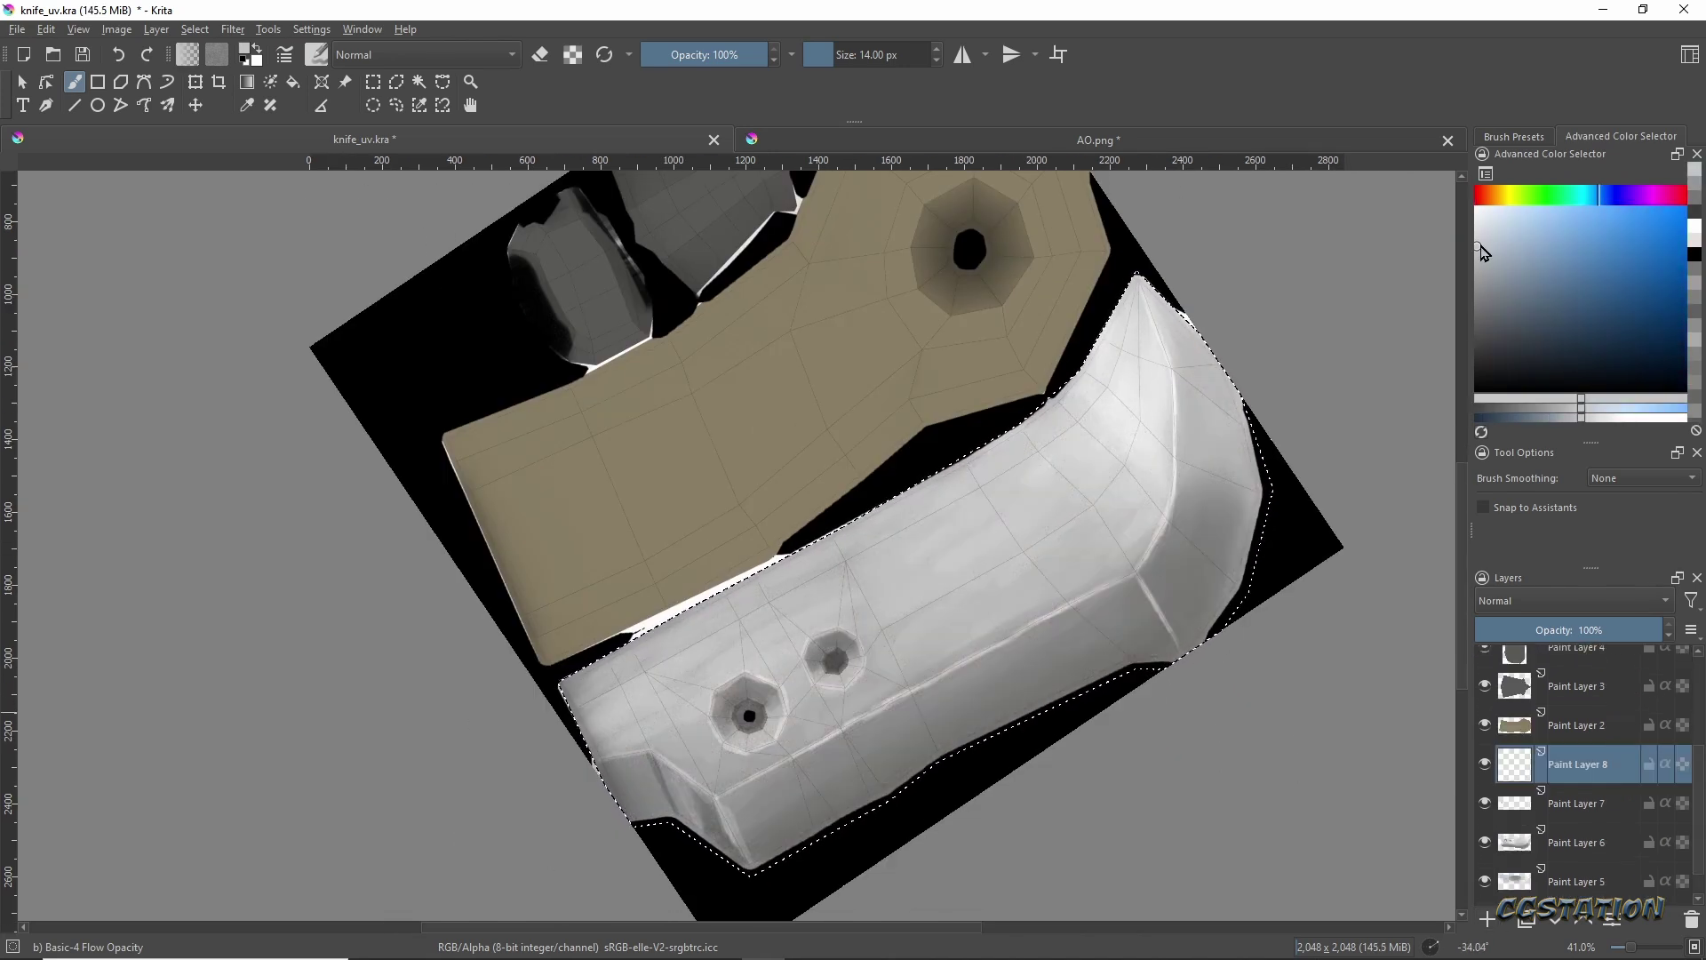
# Brush a pale beige tint and darker brownish stain patches across the white blade.
pyautogui.click(1494, 194)
pyautogui.click(1510, 269)
pyautogui.moveTo(1132, 500); pyautogui.dragTo(1143, 381)
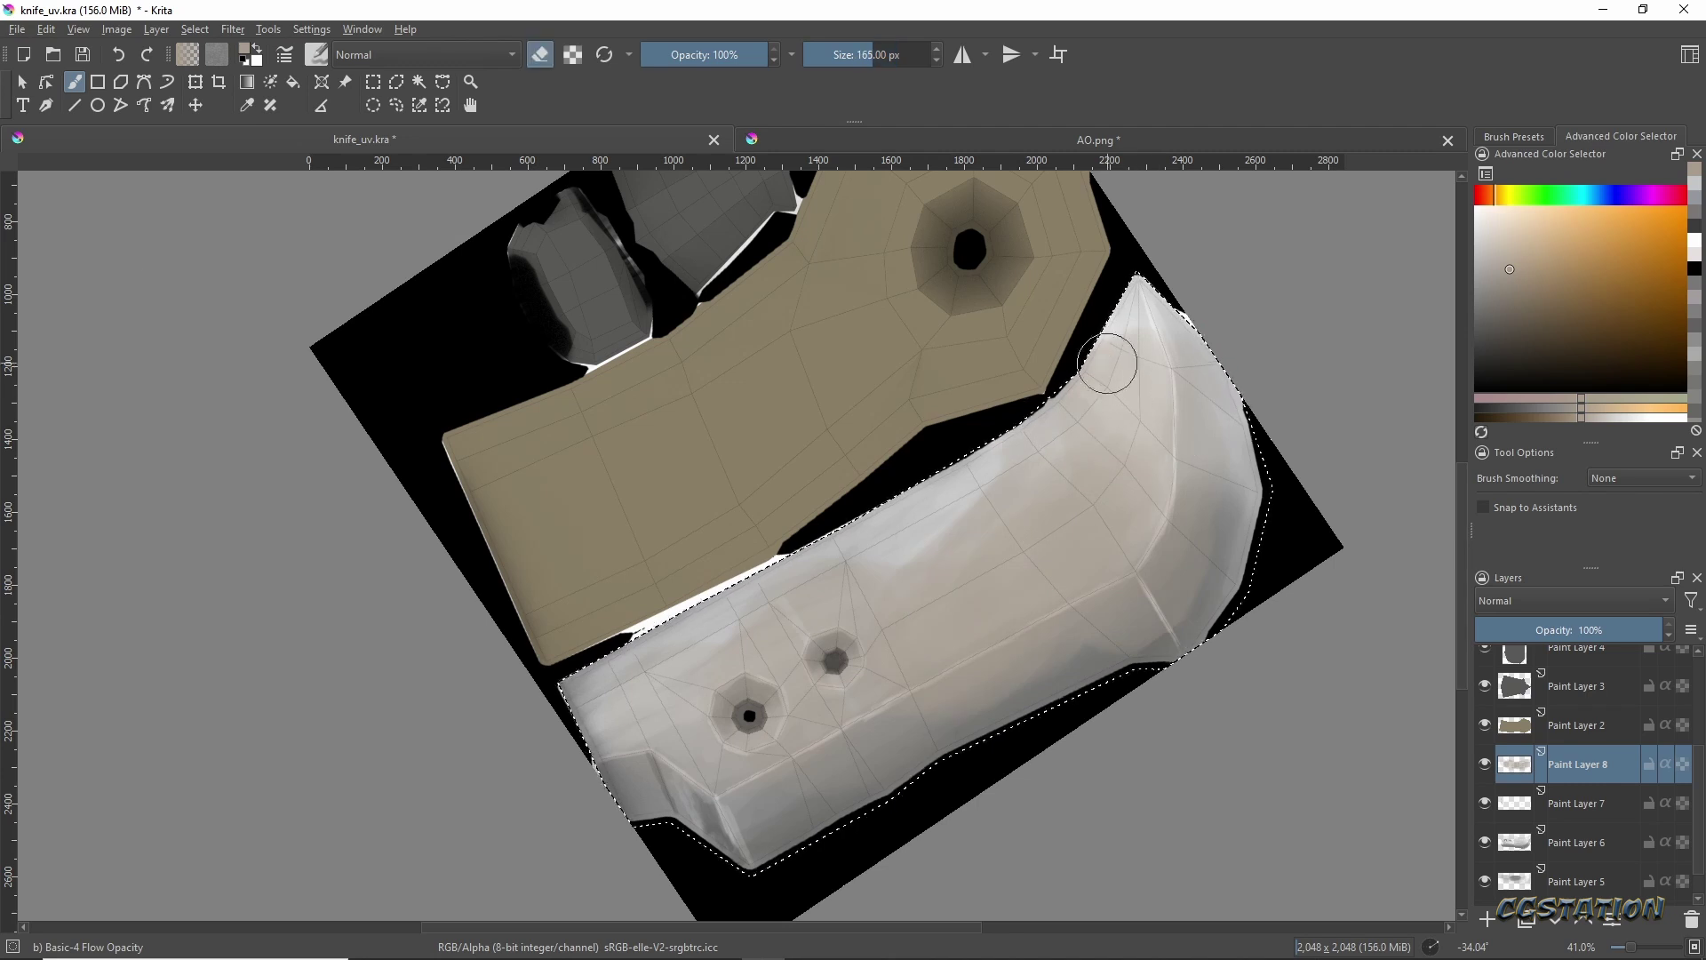
pyautogui.press('e')
pyautogui.click(1539, 311)
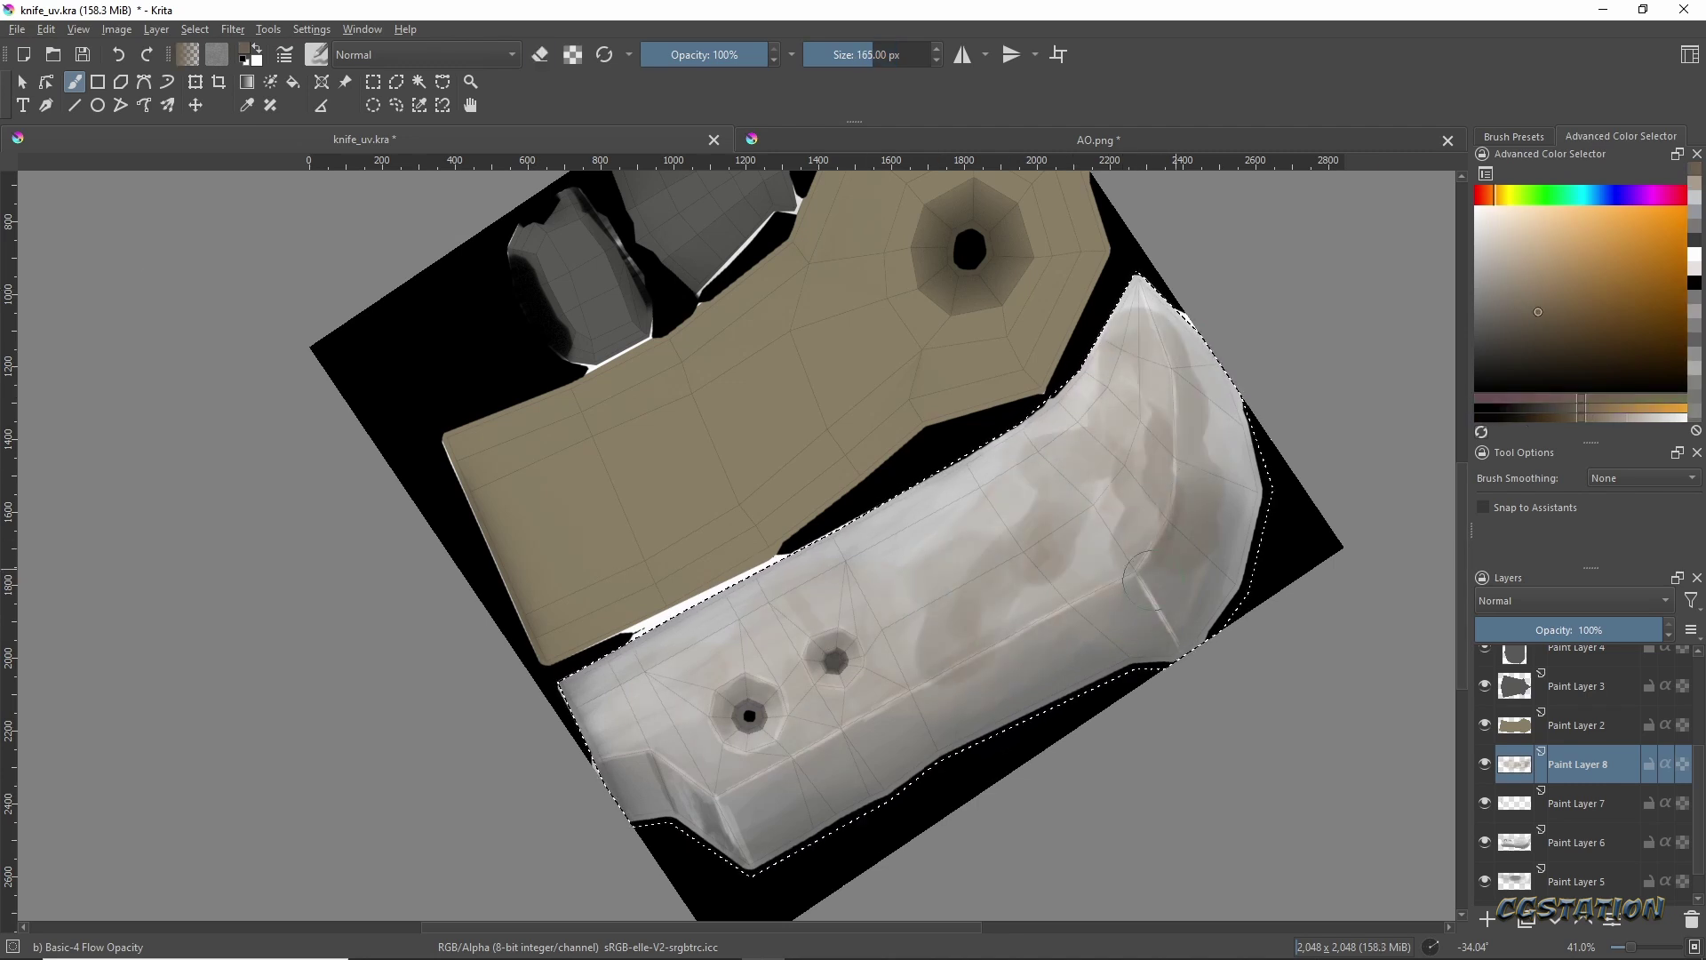
pyautogui.moveTo(978, 578)
pyautogui.mouseDown()
pyautogui.moveTo(714, 641)
pyautogui.moveTo(1066, 587)
pyautogui.moveTo(1105, 392)
pyautogui.moveTo(803, 568)
pyautogui.mouseUp()
pyautogui.press('e')
pyautogui.scroll(3, 1127, 615)
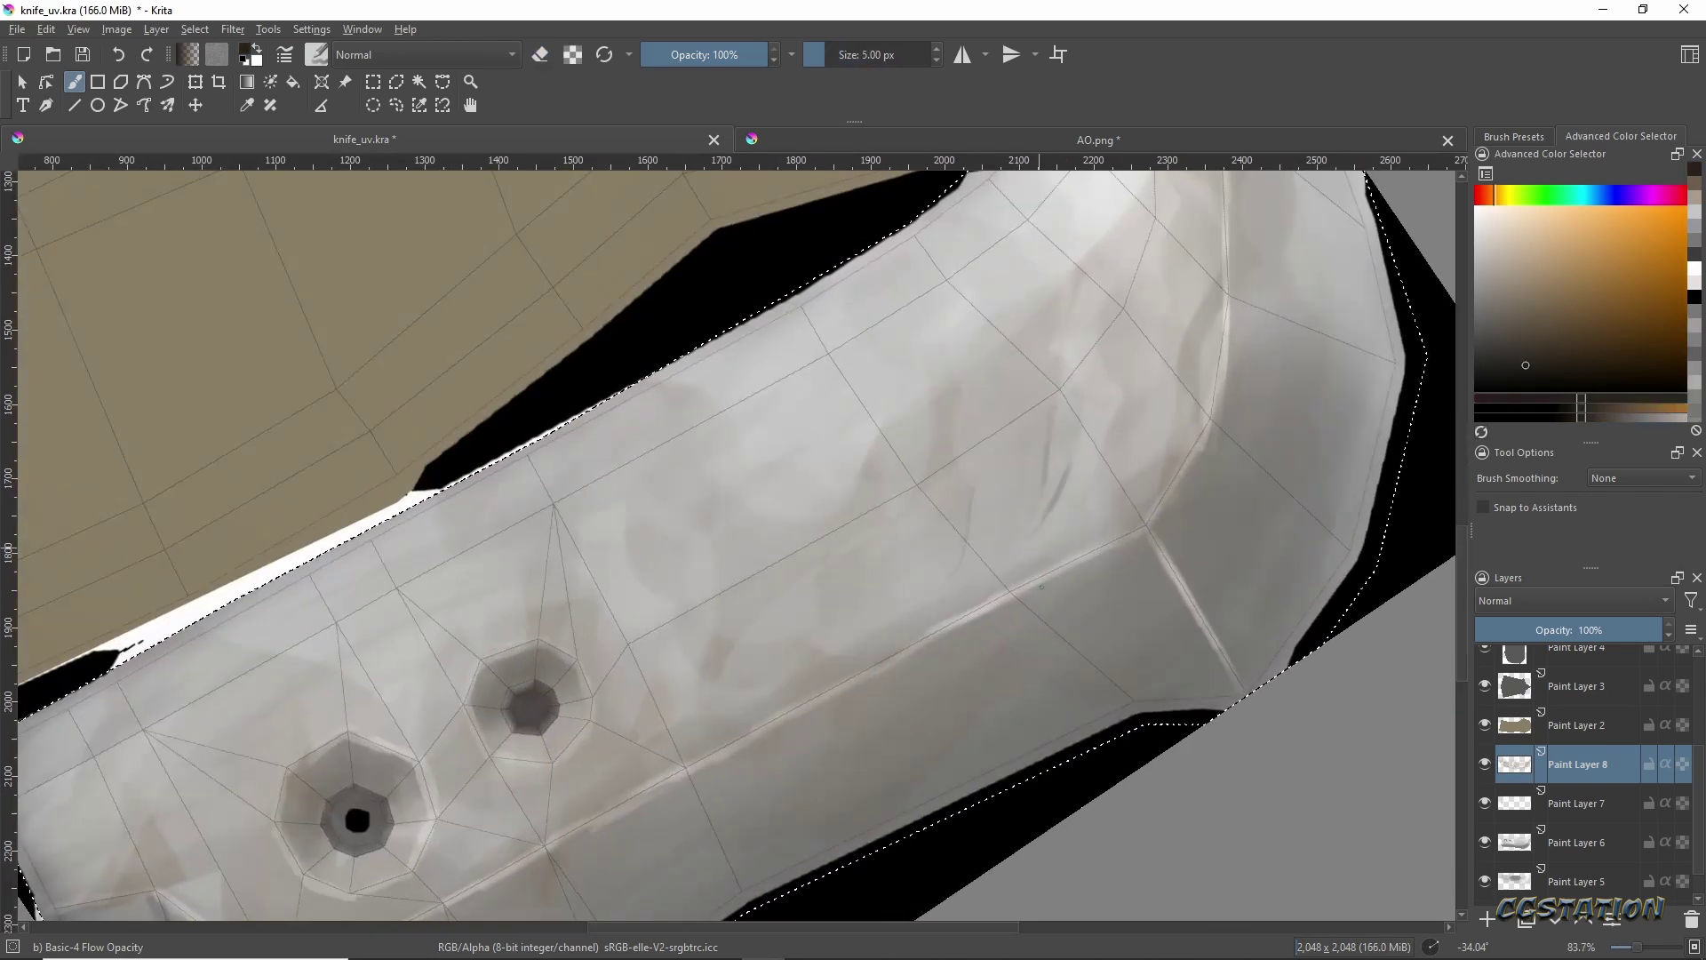
pyautogui.moveTo(1041, 587); pyautogui.dragTo(926, 595, button='middle')
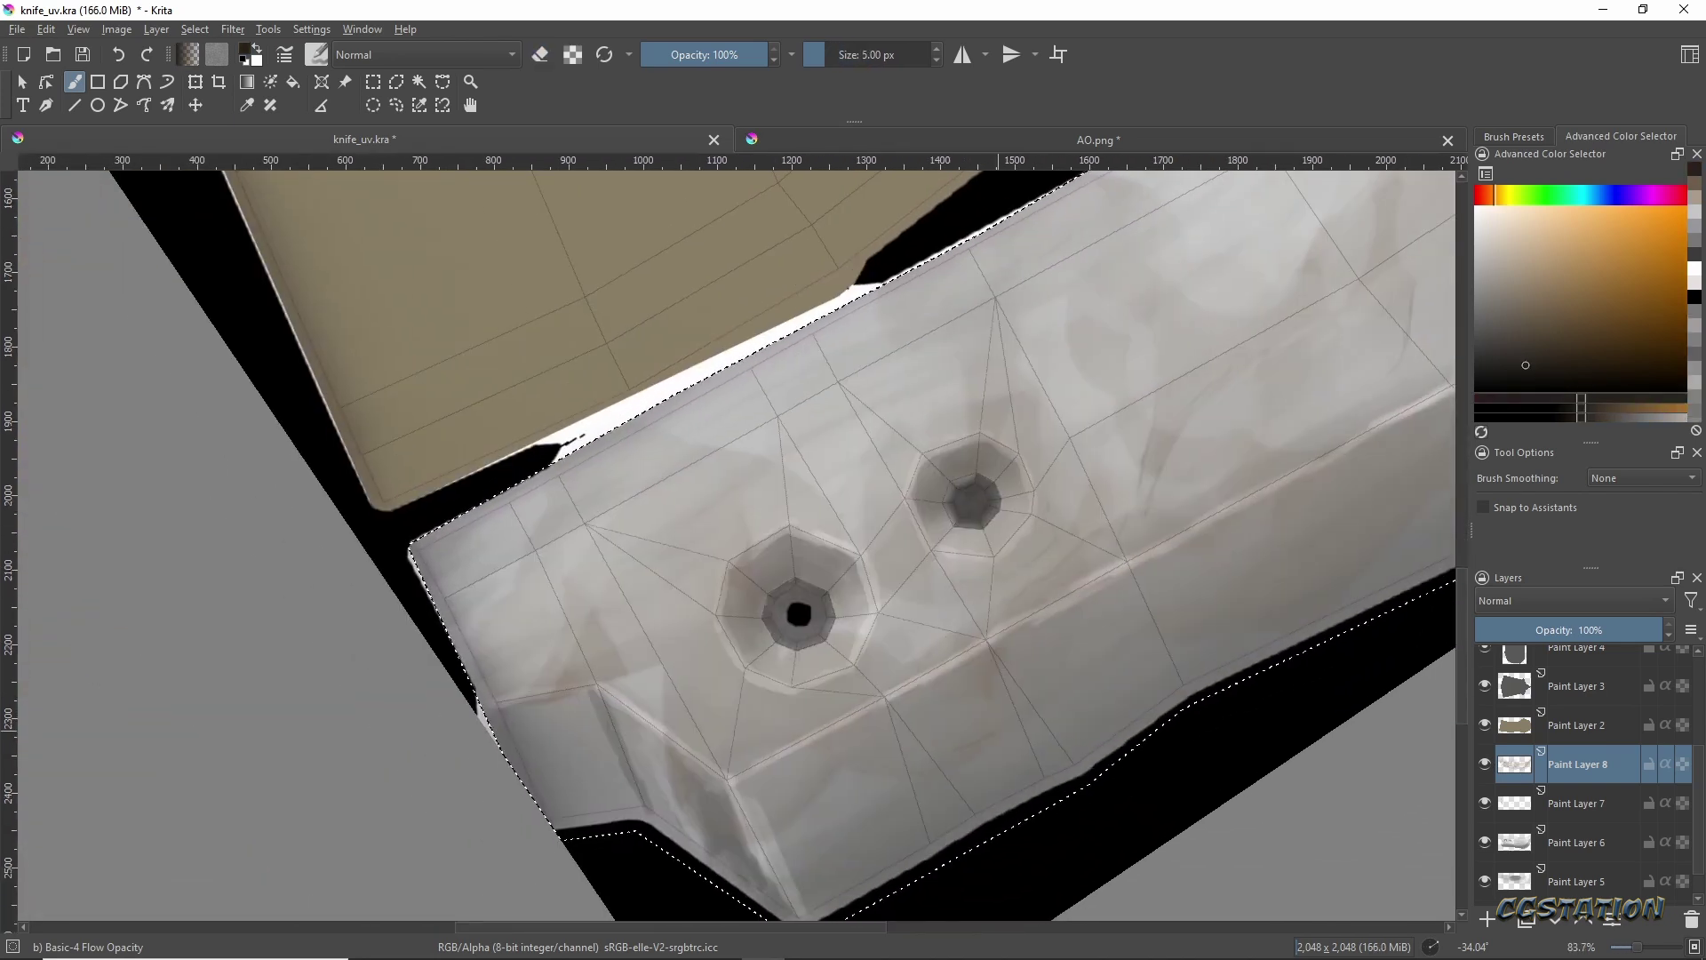
pyautogui.scroll(-3, 762, 760)
pyautogui.moveTo(1516, 236); pyautogui.dragTo(1486, 206)
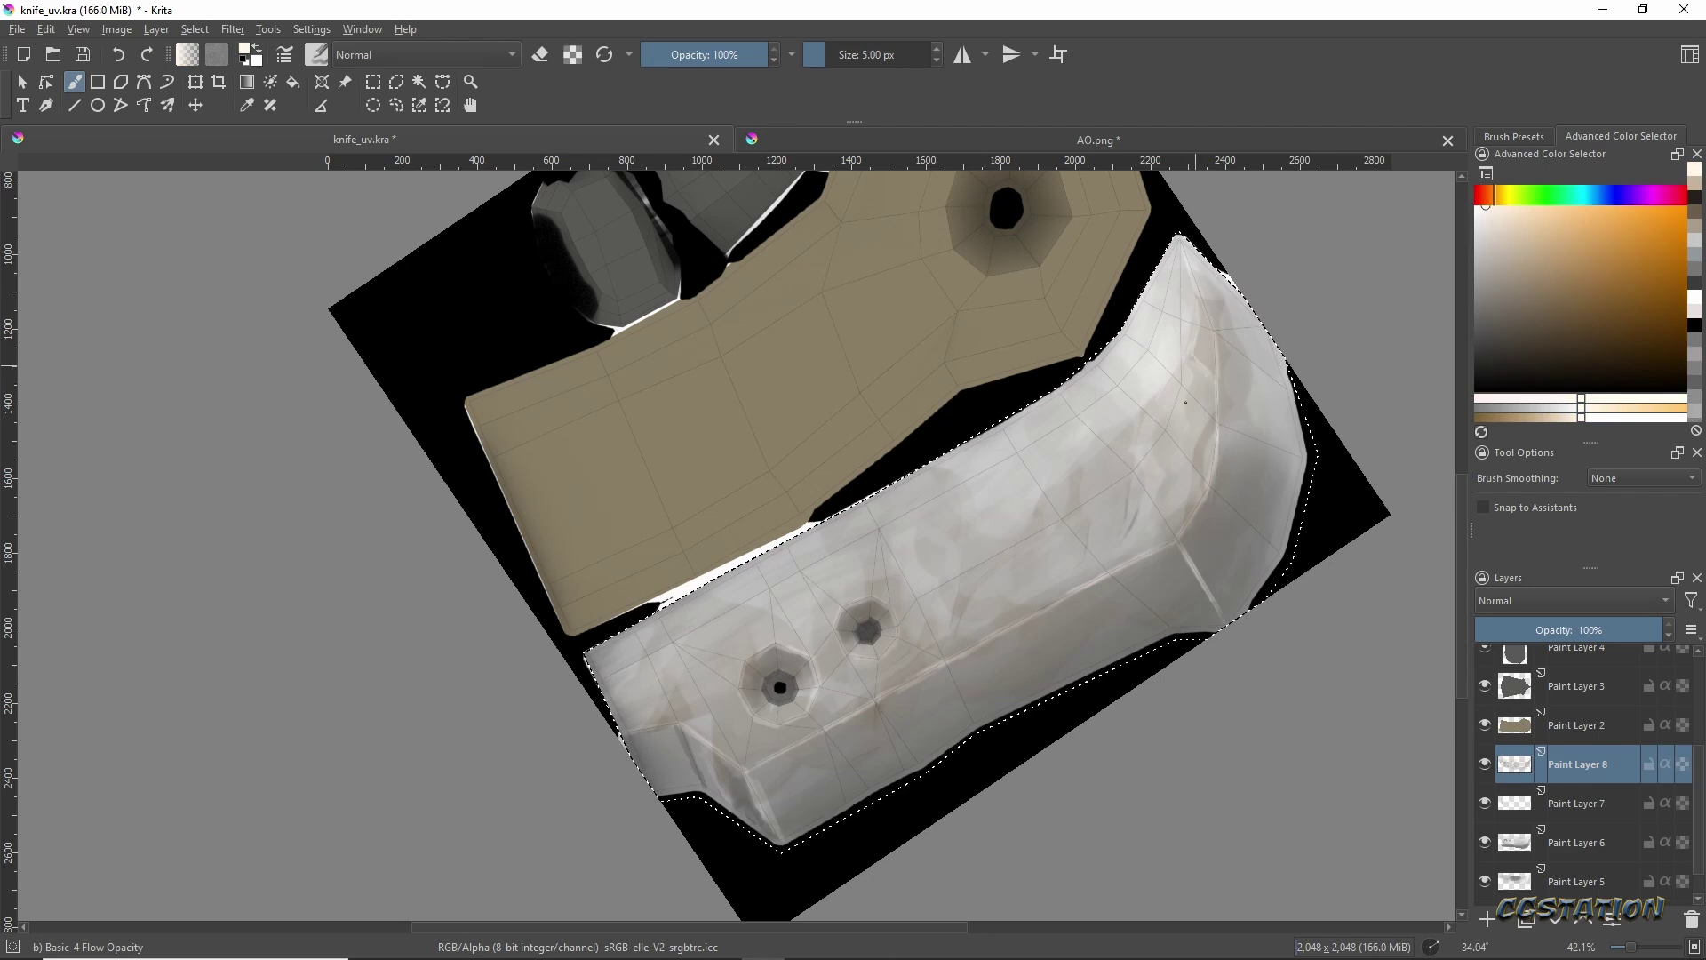
# Export the current texture and preview the knife in 3ds Max.
pyautogui.hotkey('ctrl', 'shift', 'e')
pyautogui.press('Return')
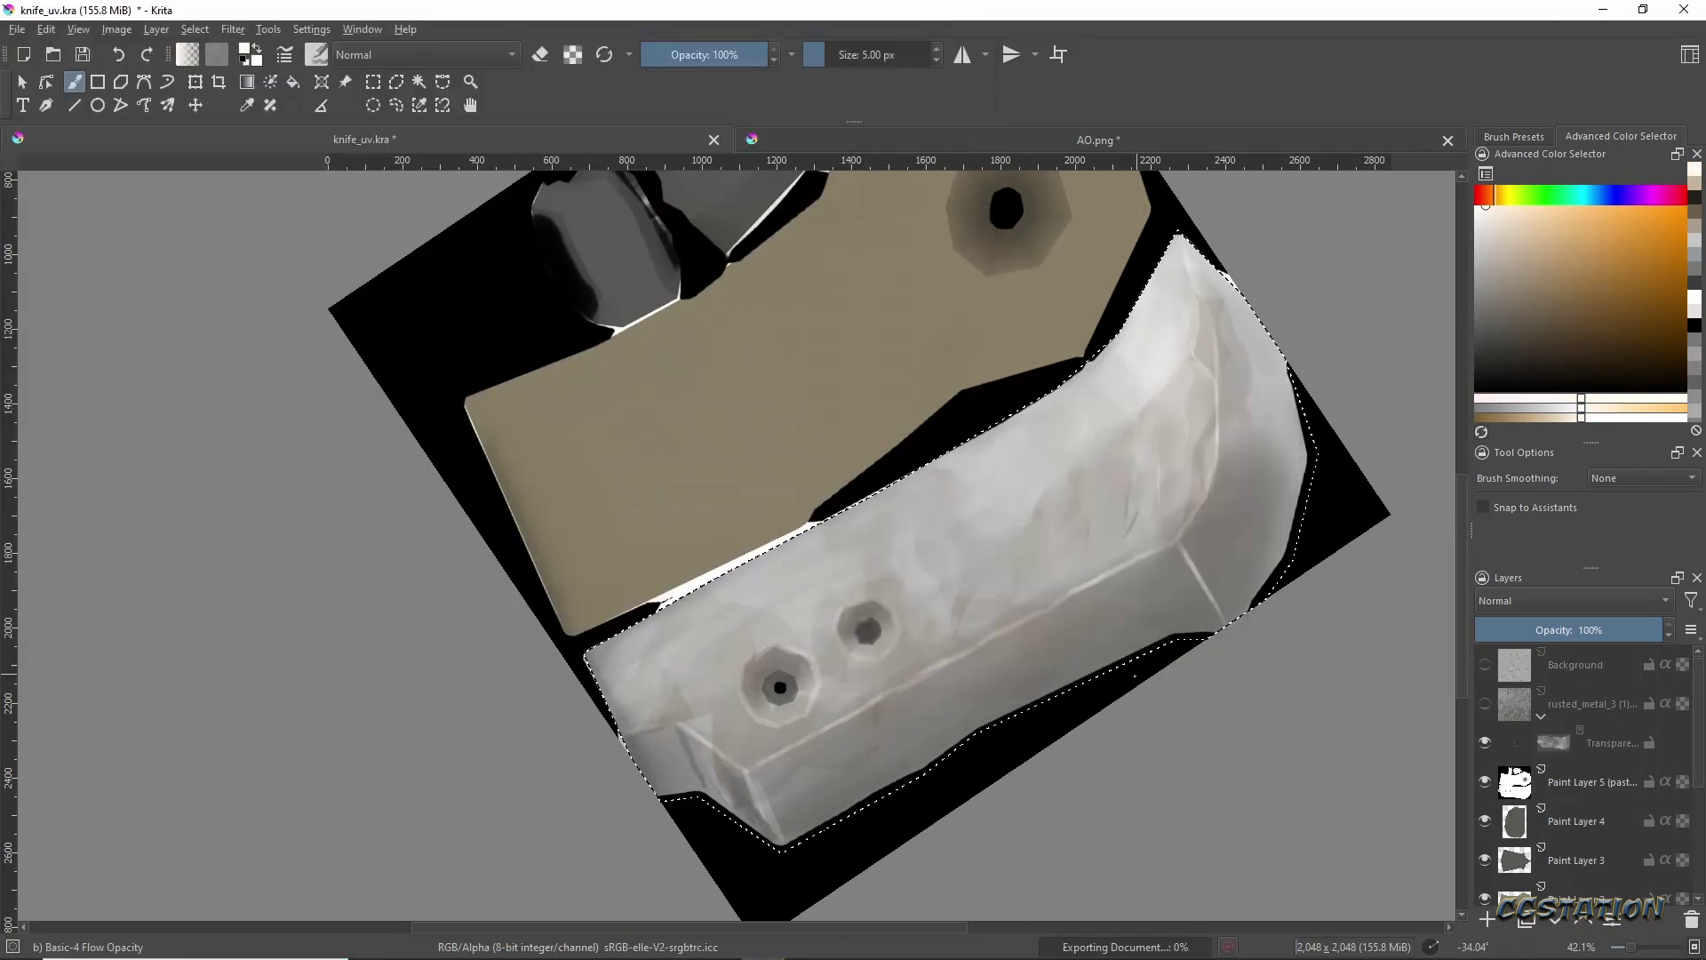
pyautogui.hotkey('alt', 'Tab')
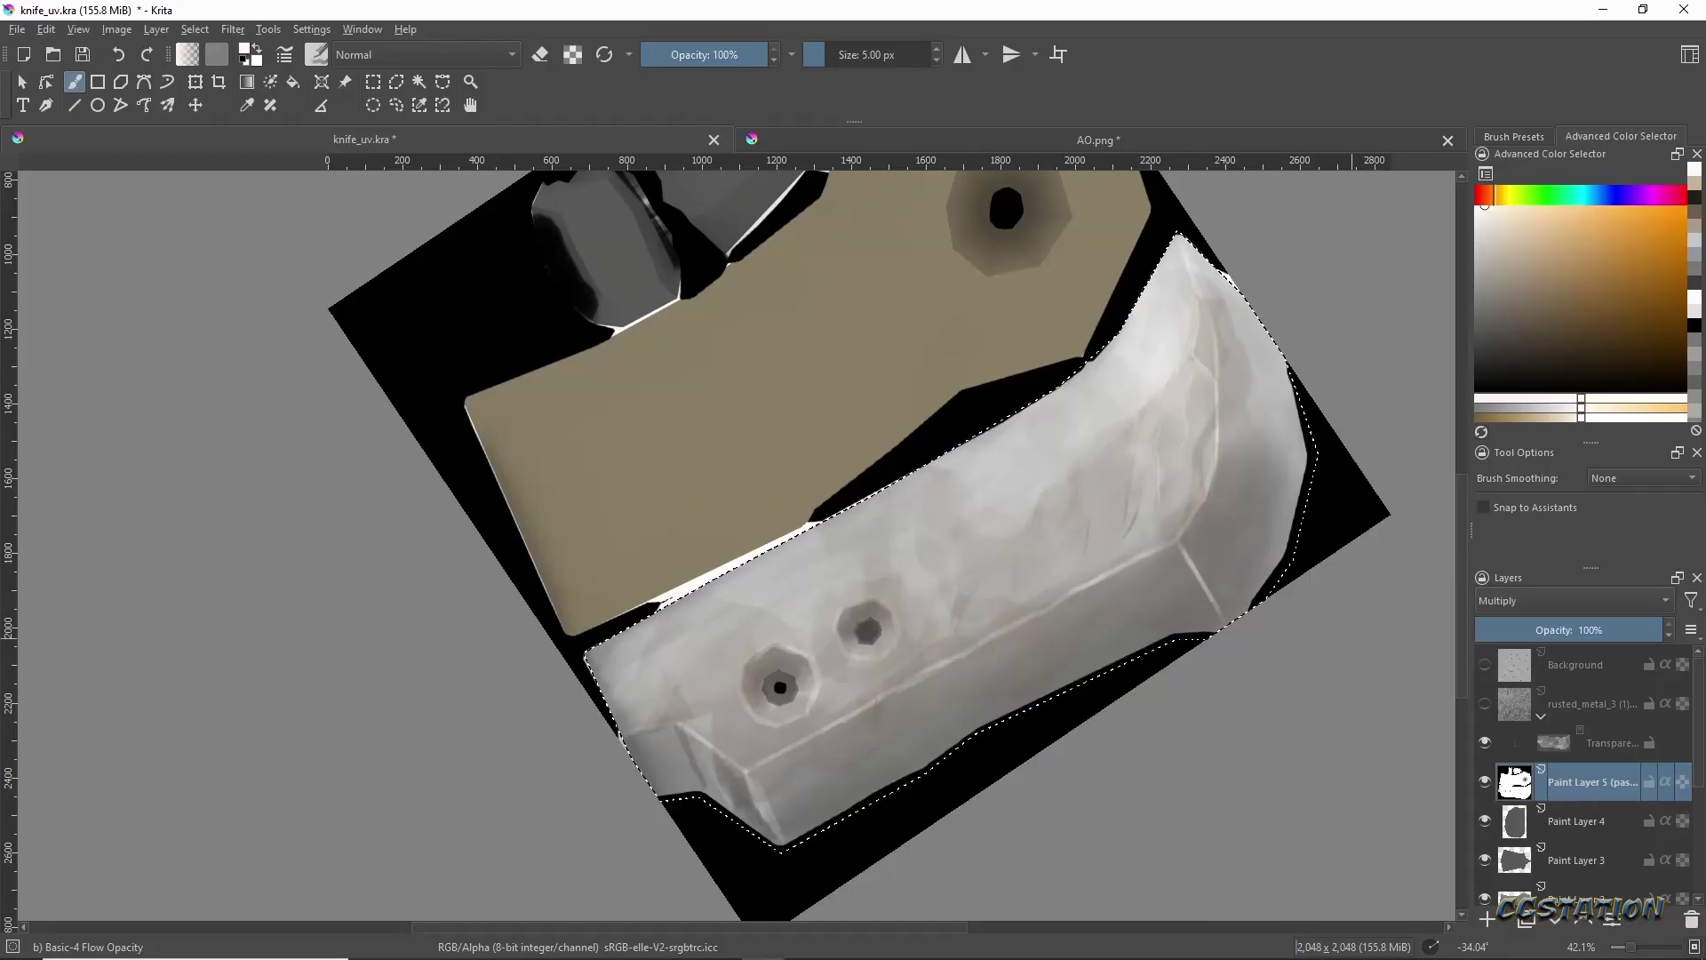
# Apply Levels to Paint Layer 5, tightening the input range and setting output 0–190.
pyautogui.hotkey('ctrl', 'l')
pyautogui.moveTo(1034, 365); pyautogui.dragTo(920, 373)
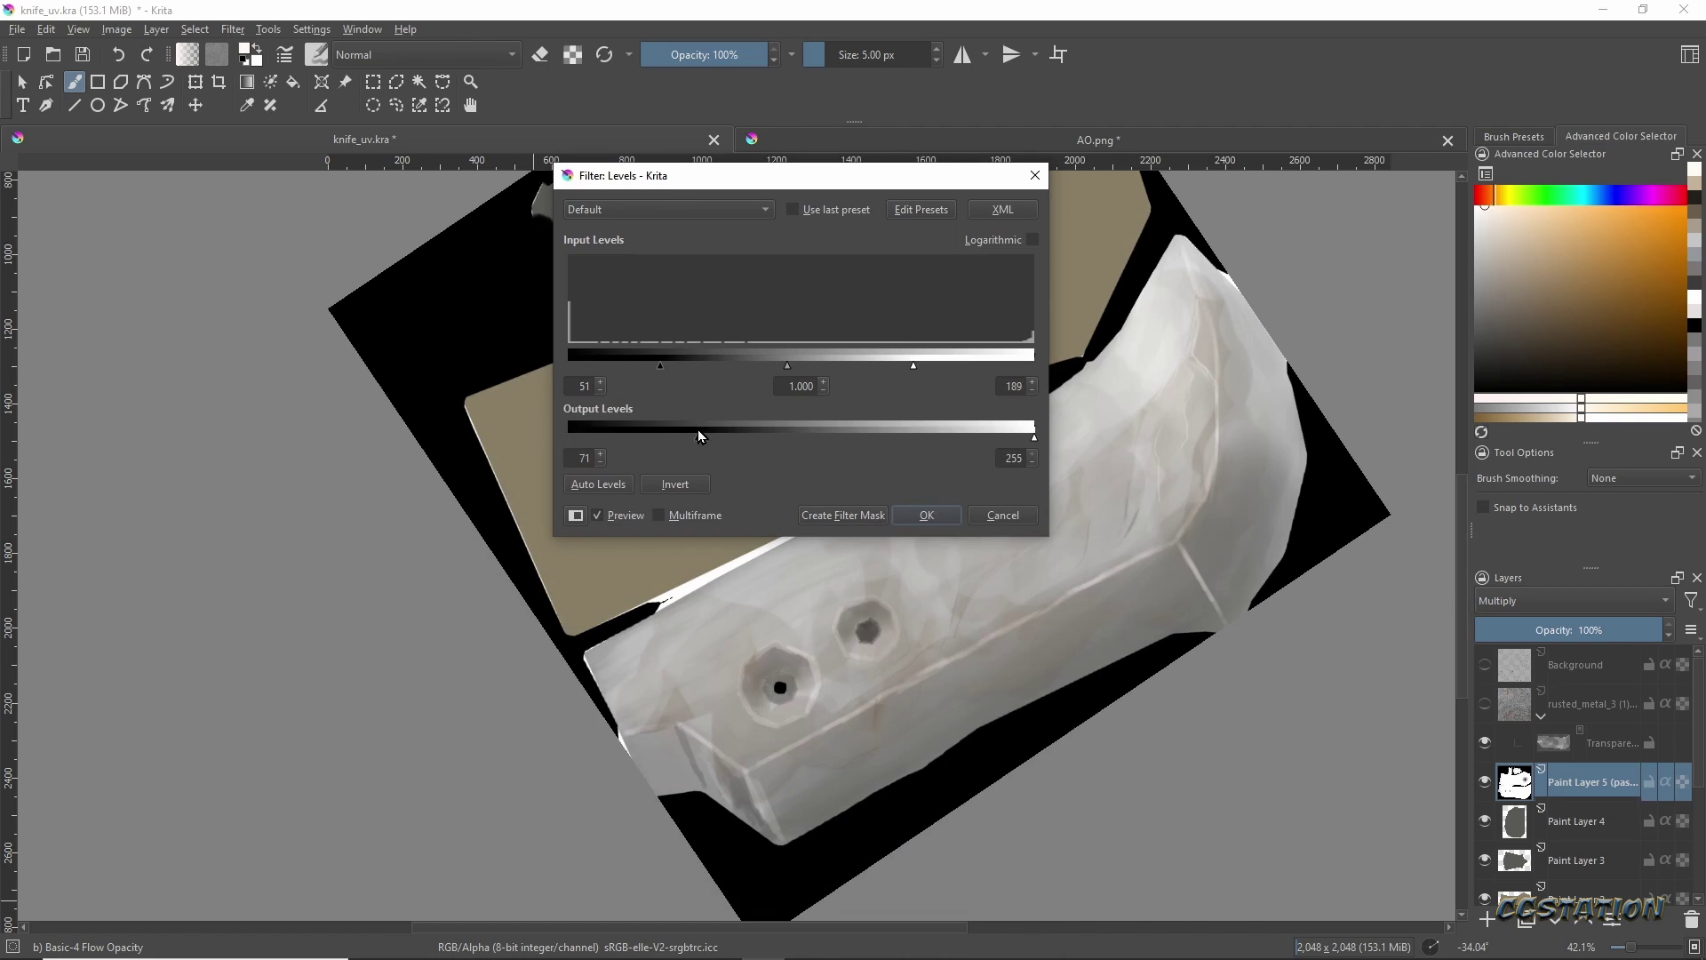
pyautogui.moveTo(697, 435); pyautogui.dragTo(568, 436)
pyautogui.moveTo(1033, 438); pyautogui.dragTo(915, 435)
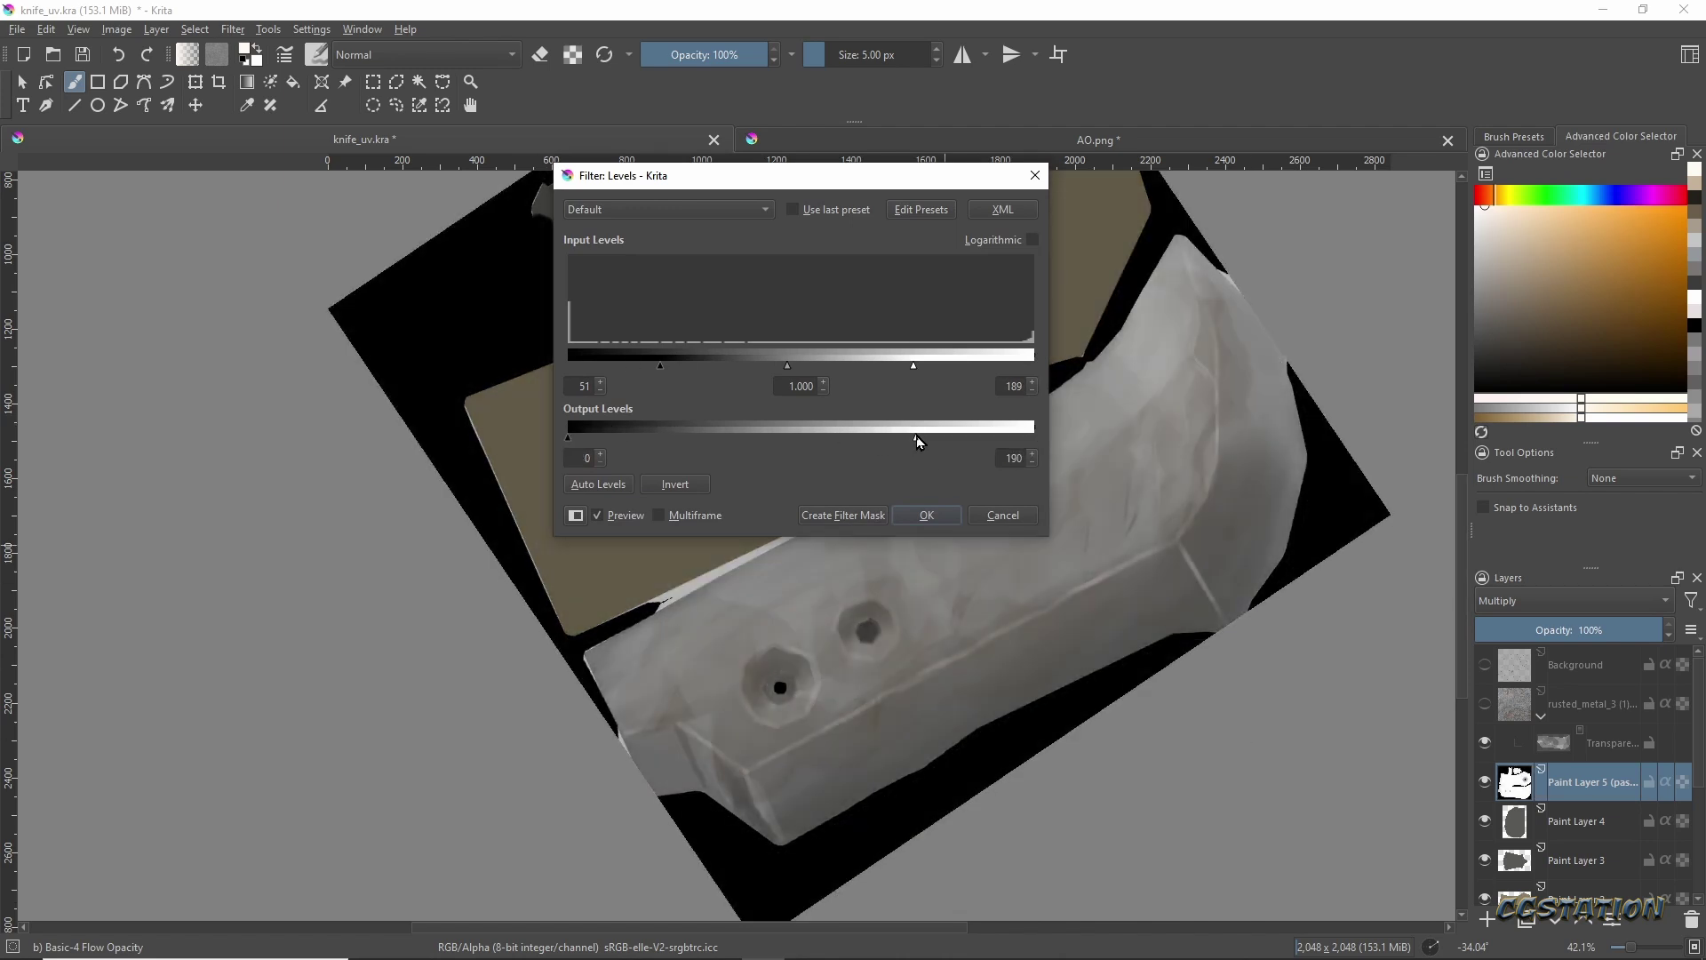
pyautogui.click(926, 514)
# Re-export the adjusted texture over the existing file and check it in 3ds Max.
pyautogui.click(17, 29)
pyautogui.click(54, 190)
pyautogui.press('Return')
pyautogui.press('Return')
pyautogui.hotkey('alt', 'Tab')
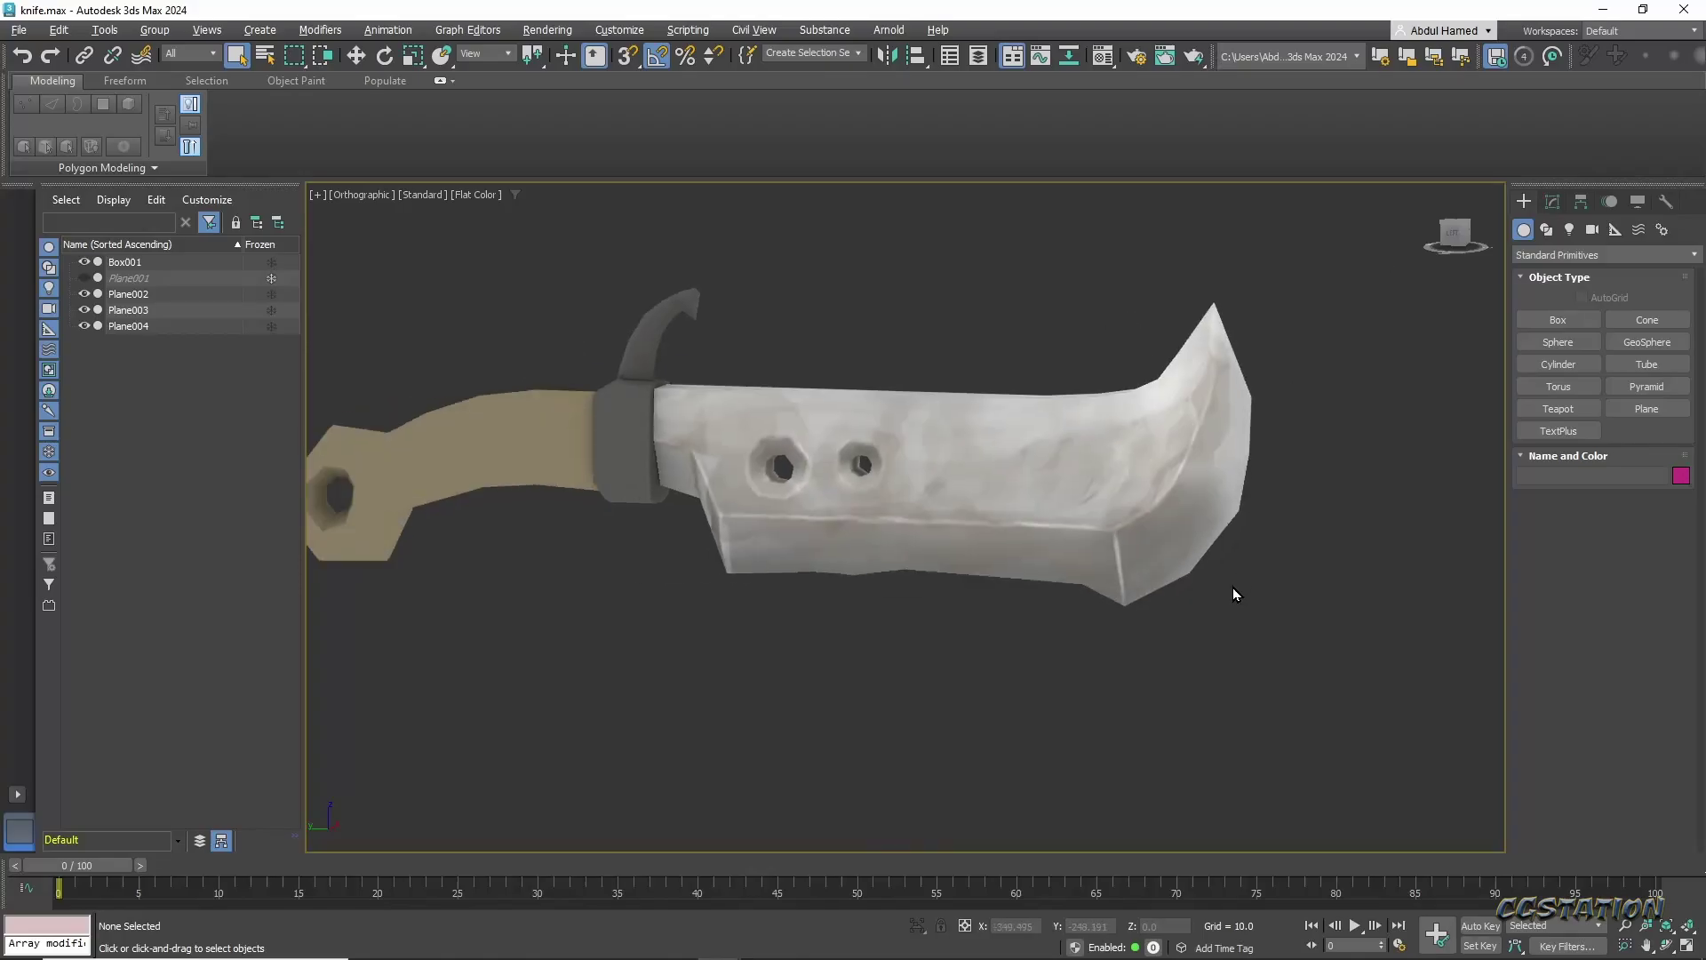
pyautogui.hotkey('alt', 'Tab')
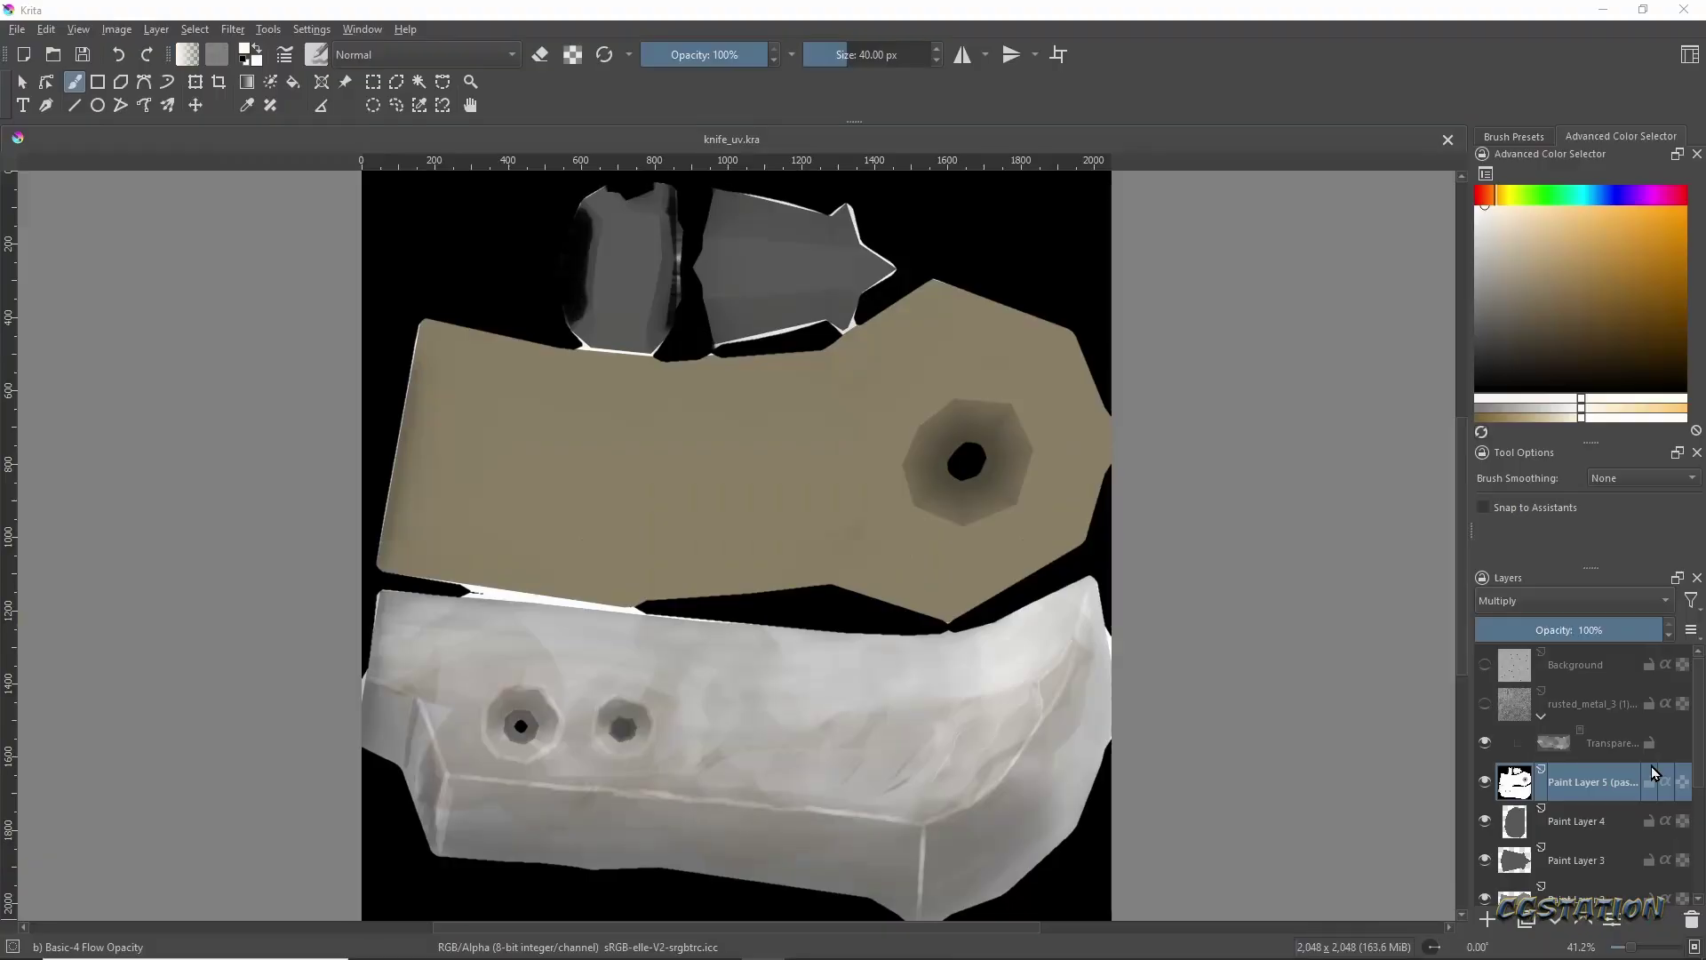
# Select the blade outline and paint light blue-grey strokes across the blade.
pyautogui.scroll(-3, 1655, 773)
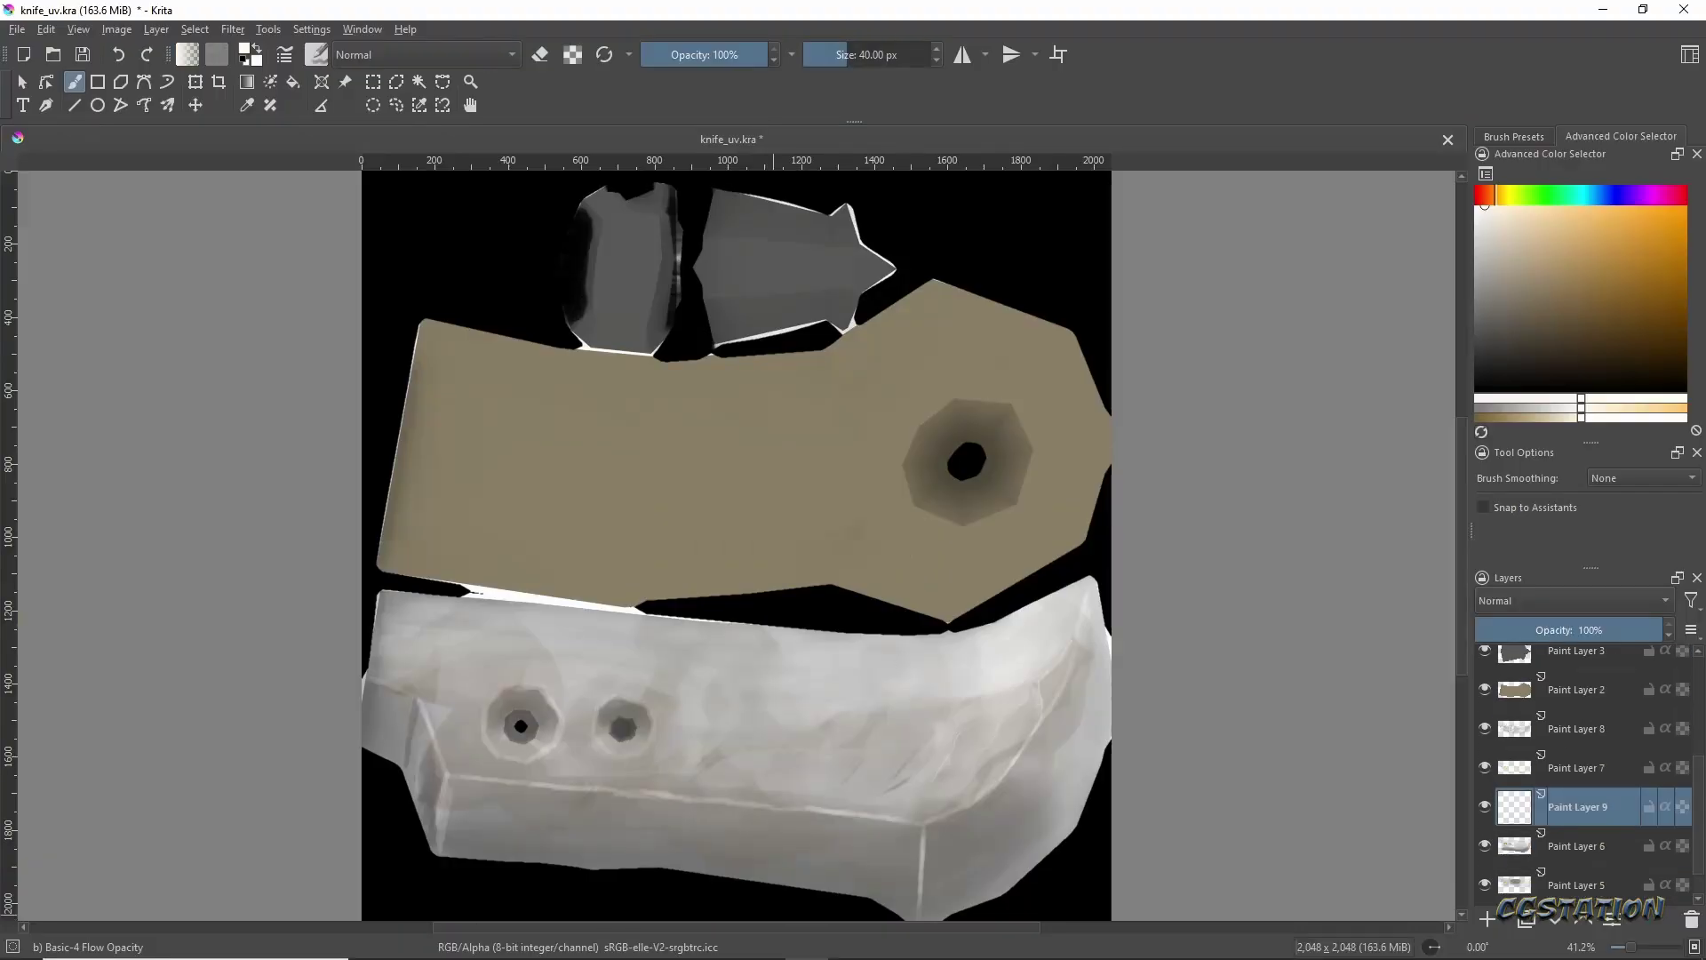
pyautogui.keyDown('ctrl'); pyautogui.click(1547, 806); pyautogui.keyUp('ctrl')
pyautogui.scroll(-1, 1607, 894)
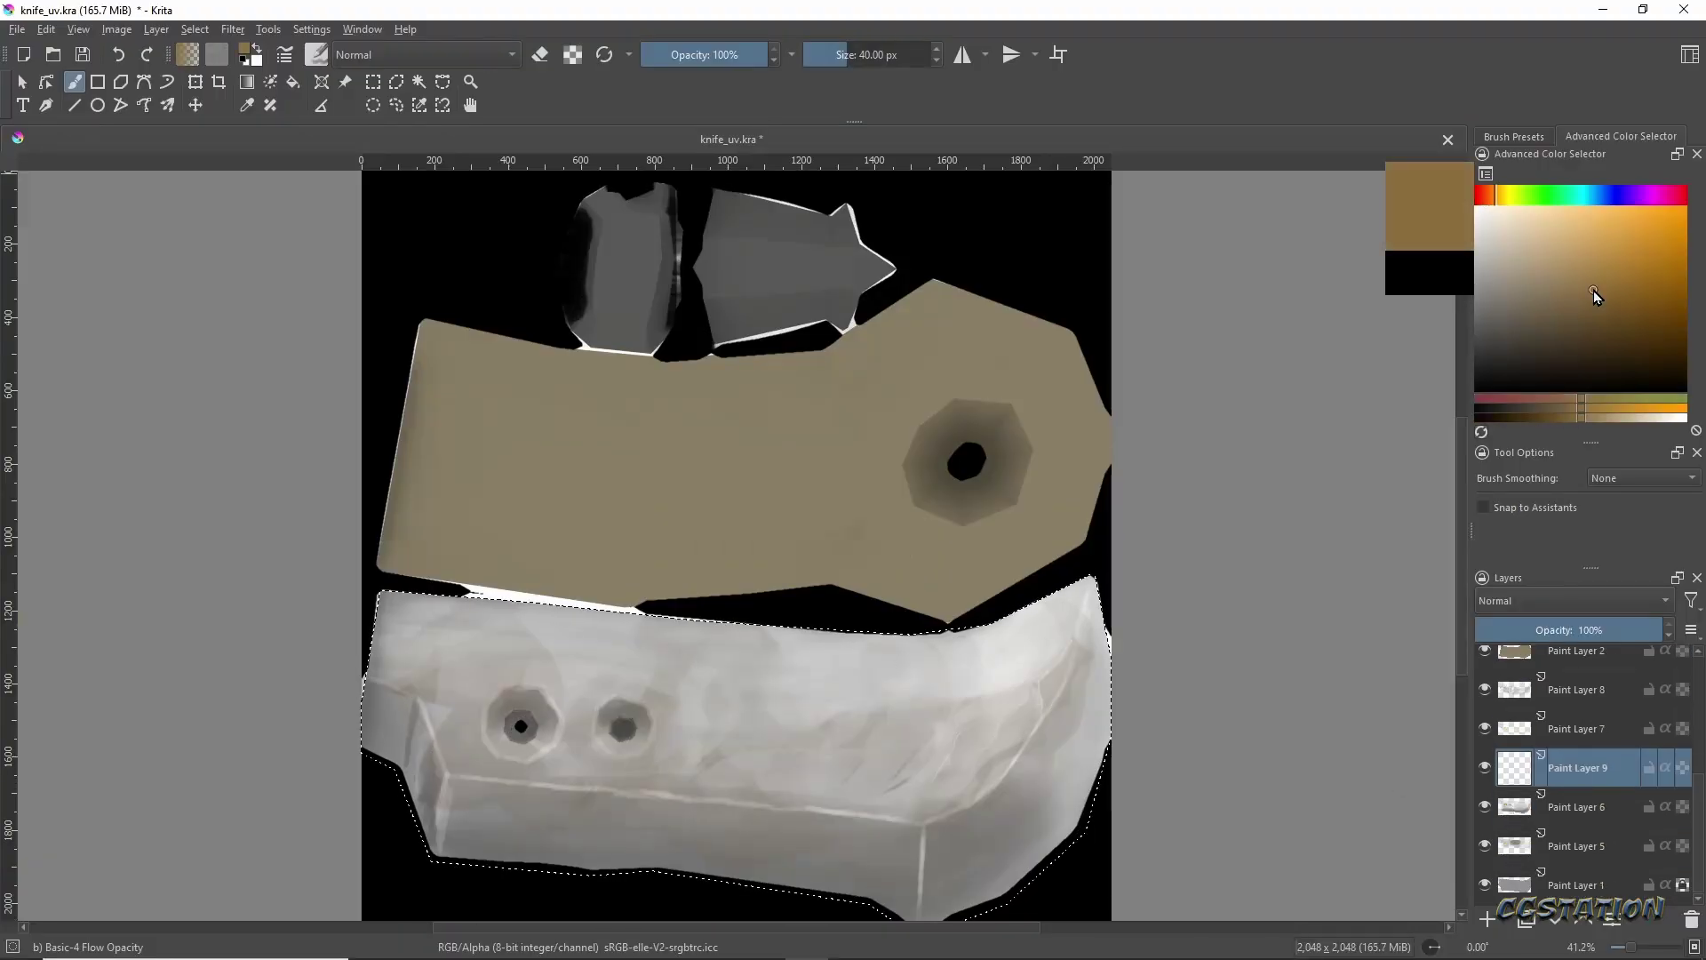
pyautogui.click(1599, 194)
pyautogui.click(1503, 299)
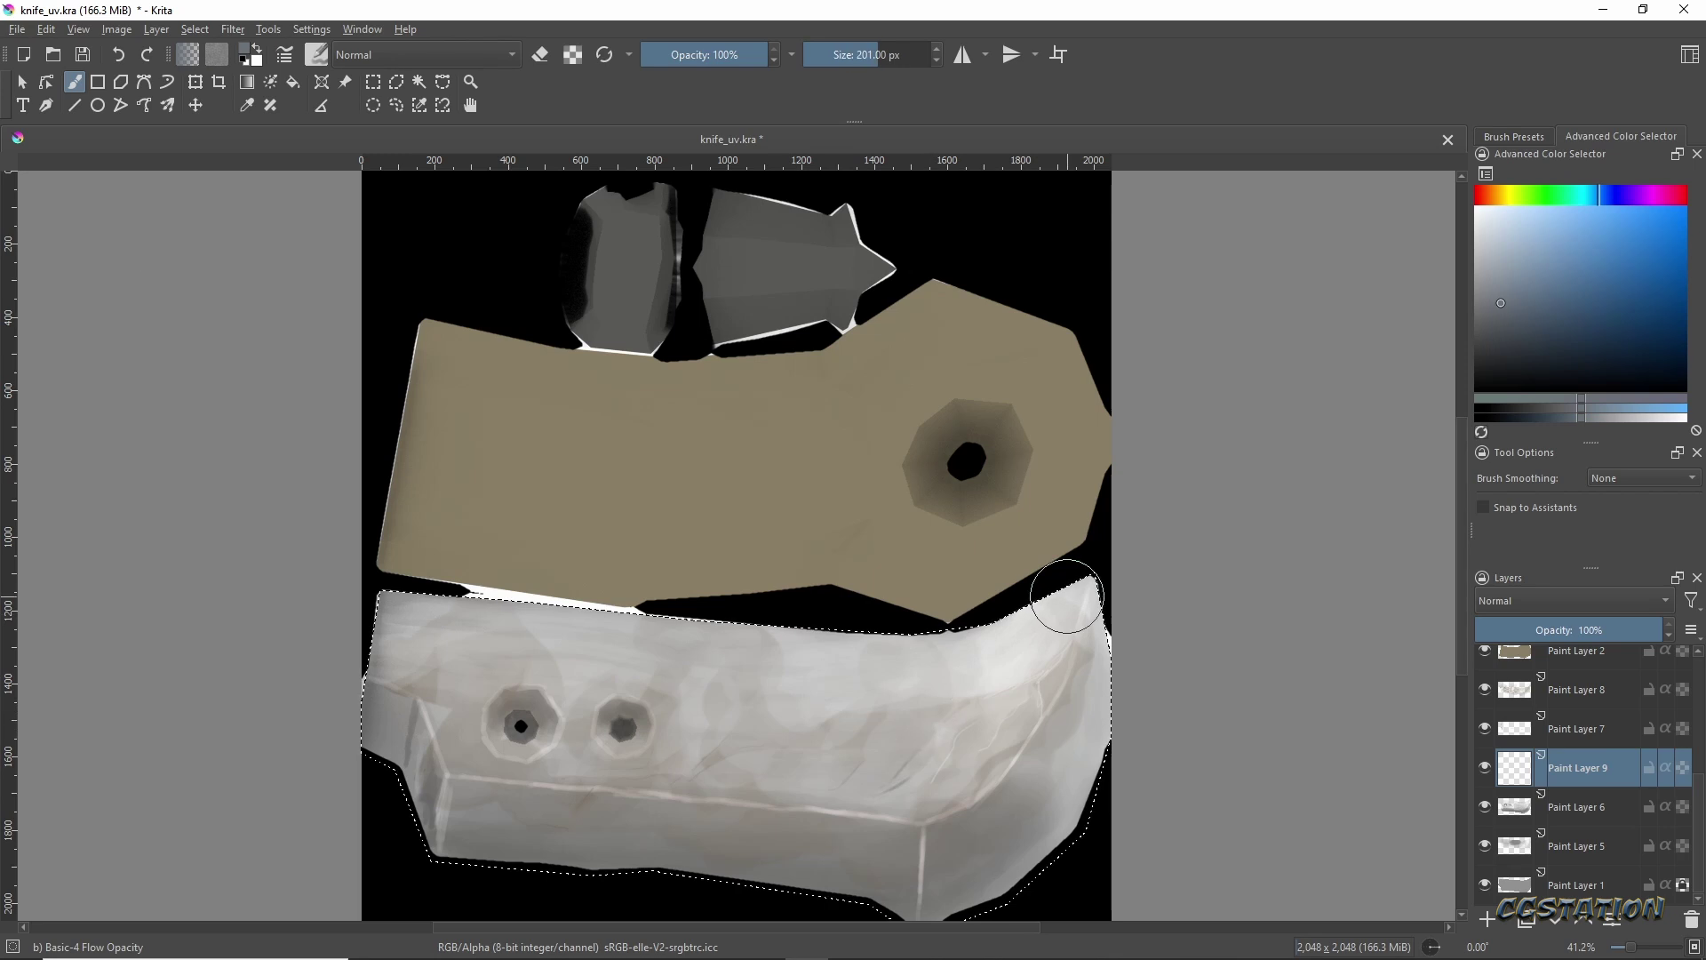
pyautogui.moveTo(1066, 597)
pyautogui.mouseDown()
pyautogui.moveTo(762, 640)
pyautogui.moveTo(830, 697)
pyautogui.moveTo(1034, 650)
pyautogui.mouseUp()
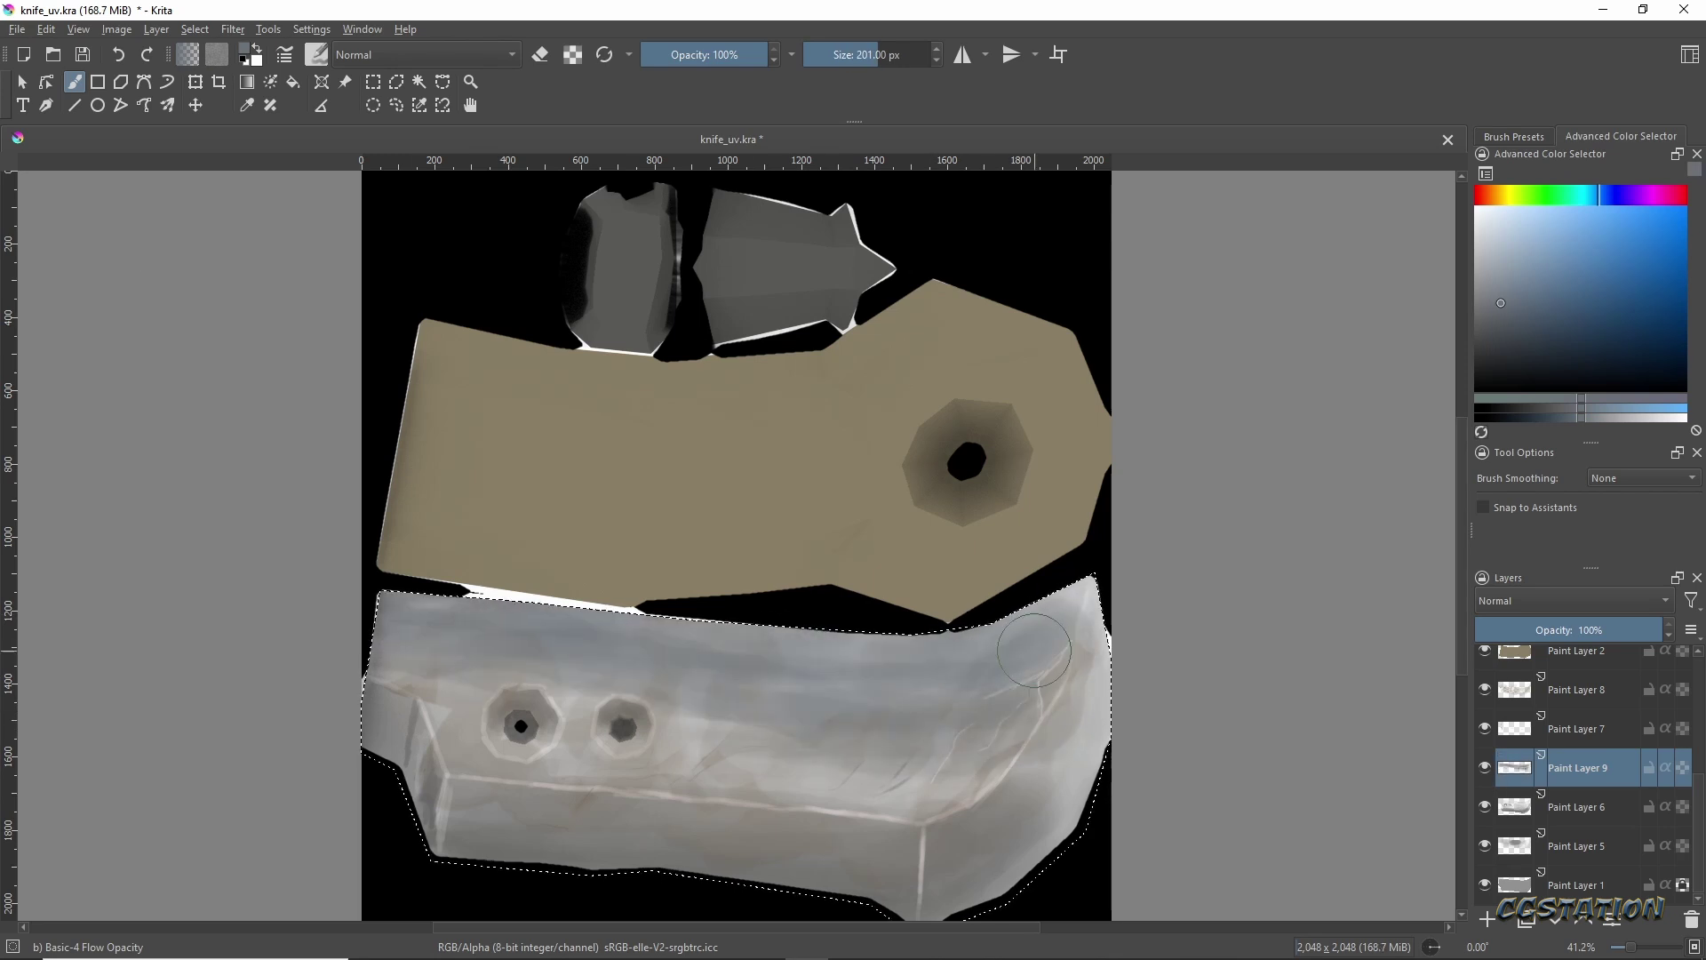
pyautogui.moveTo(866, 721)
pyautogui.mouseDown()
pyautogui.moveTo(533, 711)
pyautogui.moveTo(409, 649)
pyautogui.mouseUp()
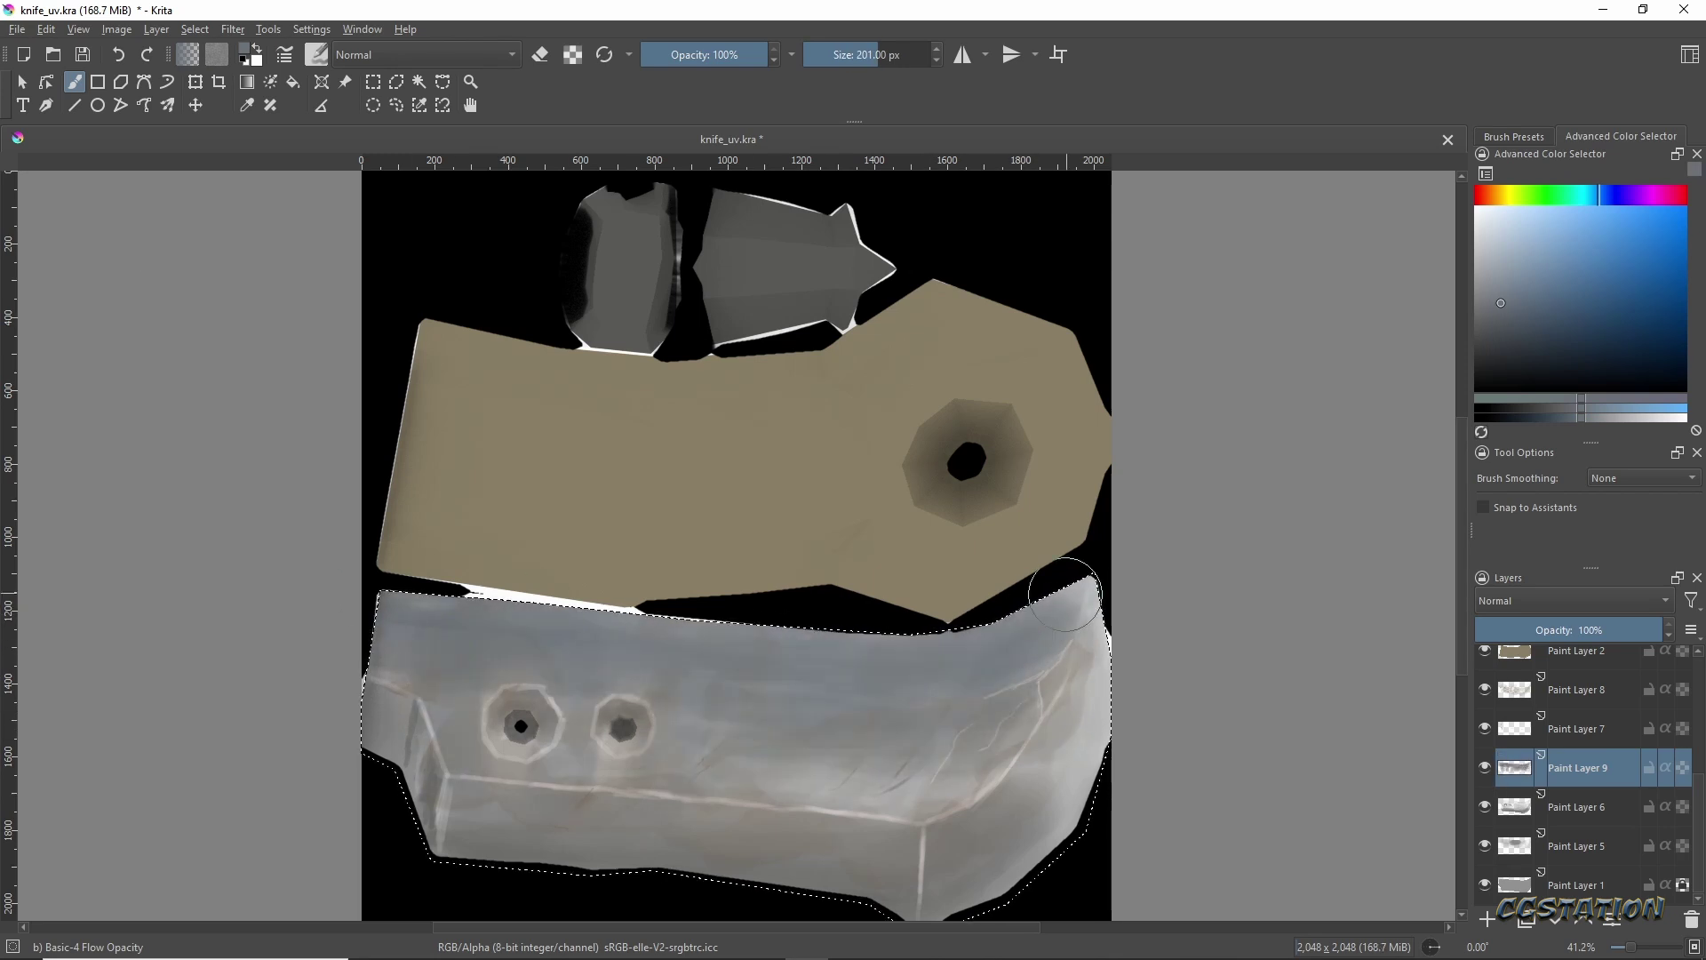
pyautogui.moveTo(889, 657); pyautogui.dragTo(811, 898)
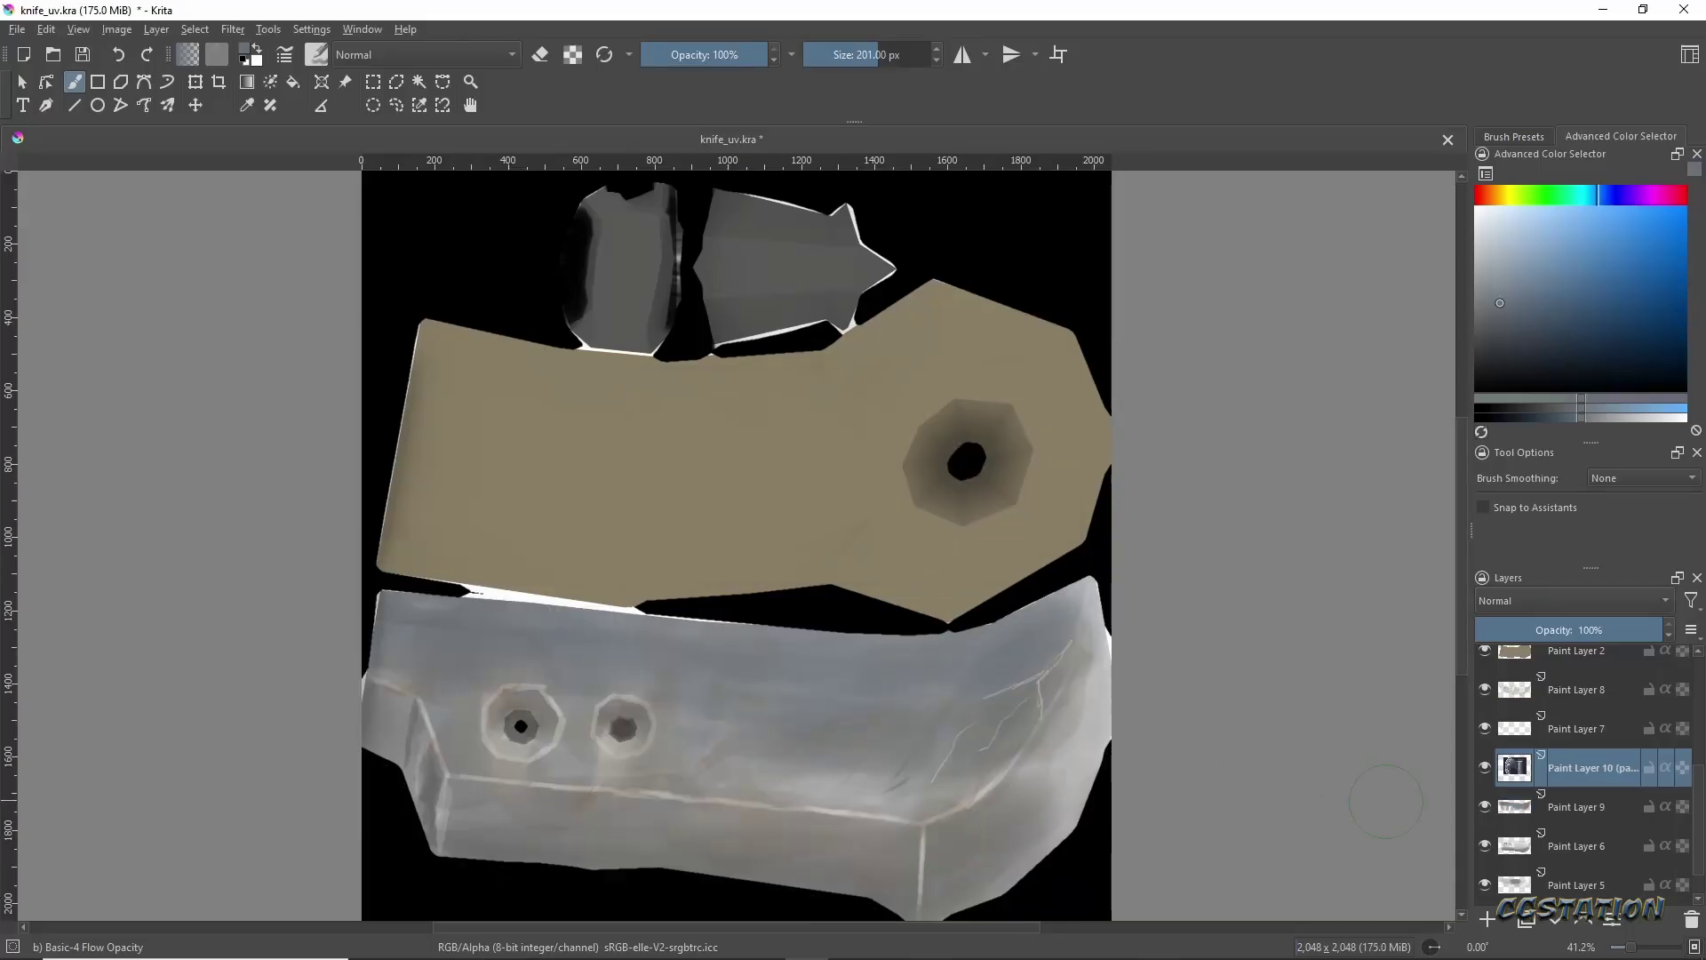
# Move Paint Layer 10 above Paint Layer 2, then paint dark blue-grey along the blade's top on Paint Layer 9.
pyautogui.moveTo(1591, 767); pyautogui.dragTo(1581, 711)
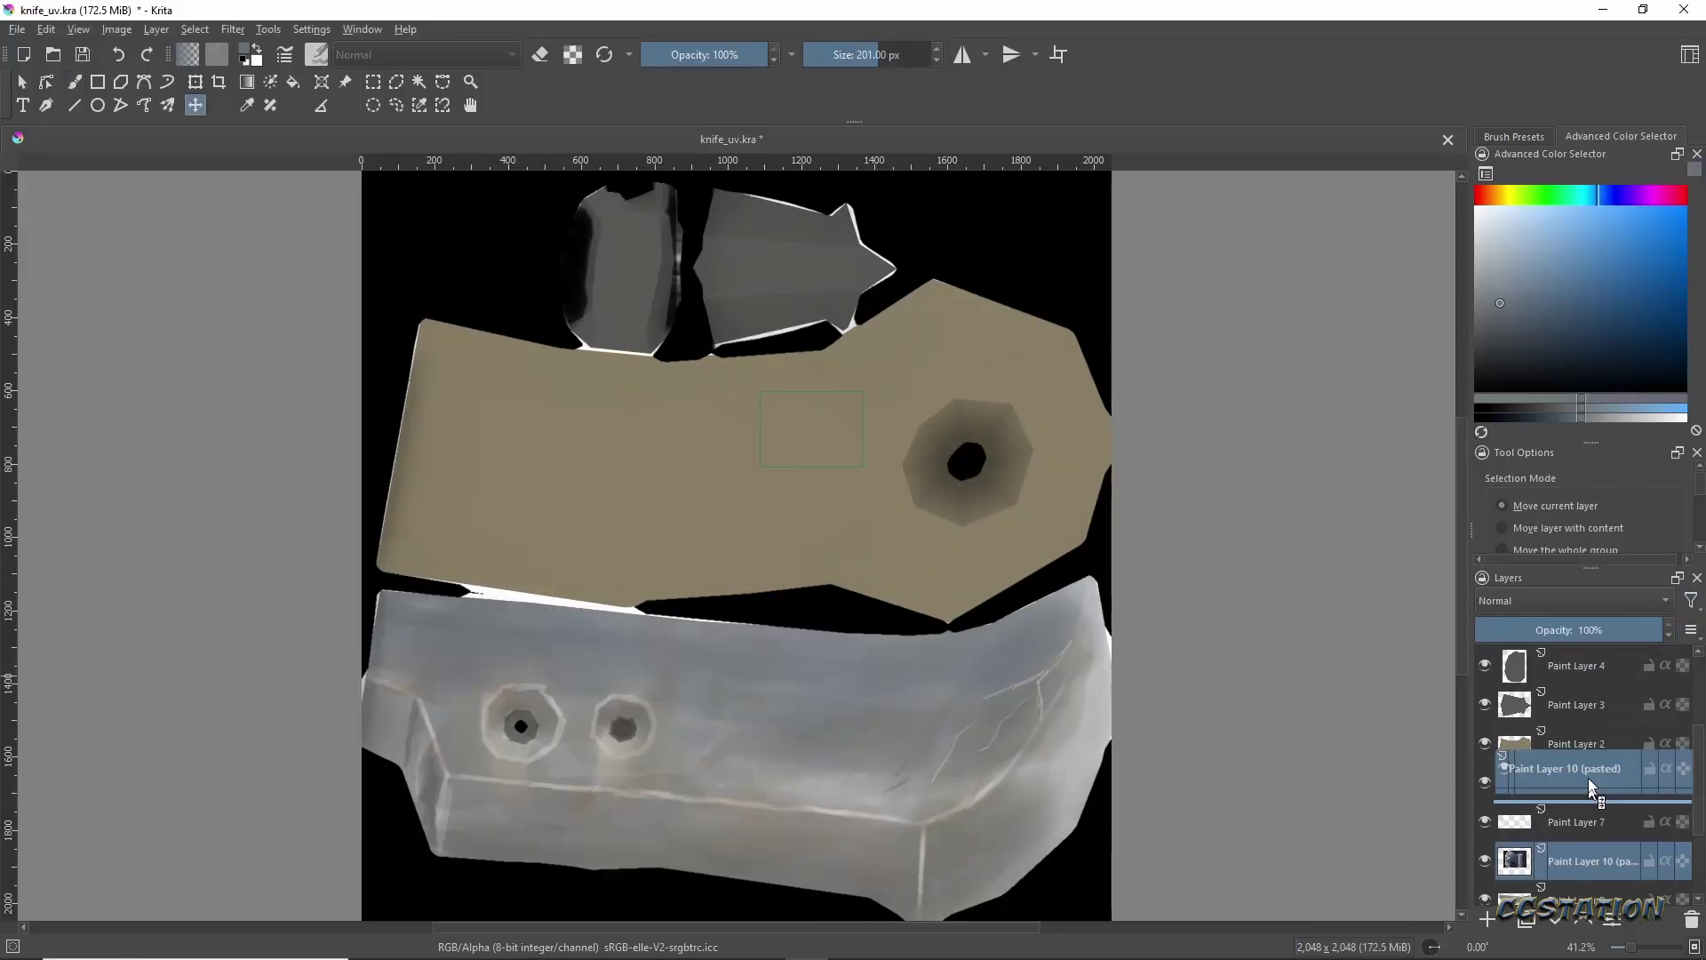
pyautogui.click(1693, 889)
pyautogui.scroll(-1, 1693, 893)
pyautogui.keyDown('ctrl'); pyautogui.click(836, 418); pyautogui.keyUp('ctrl')
pyautogui.moveTo(400, 622); pyautogui.dragTo(880, 640)
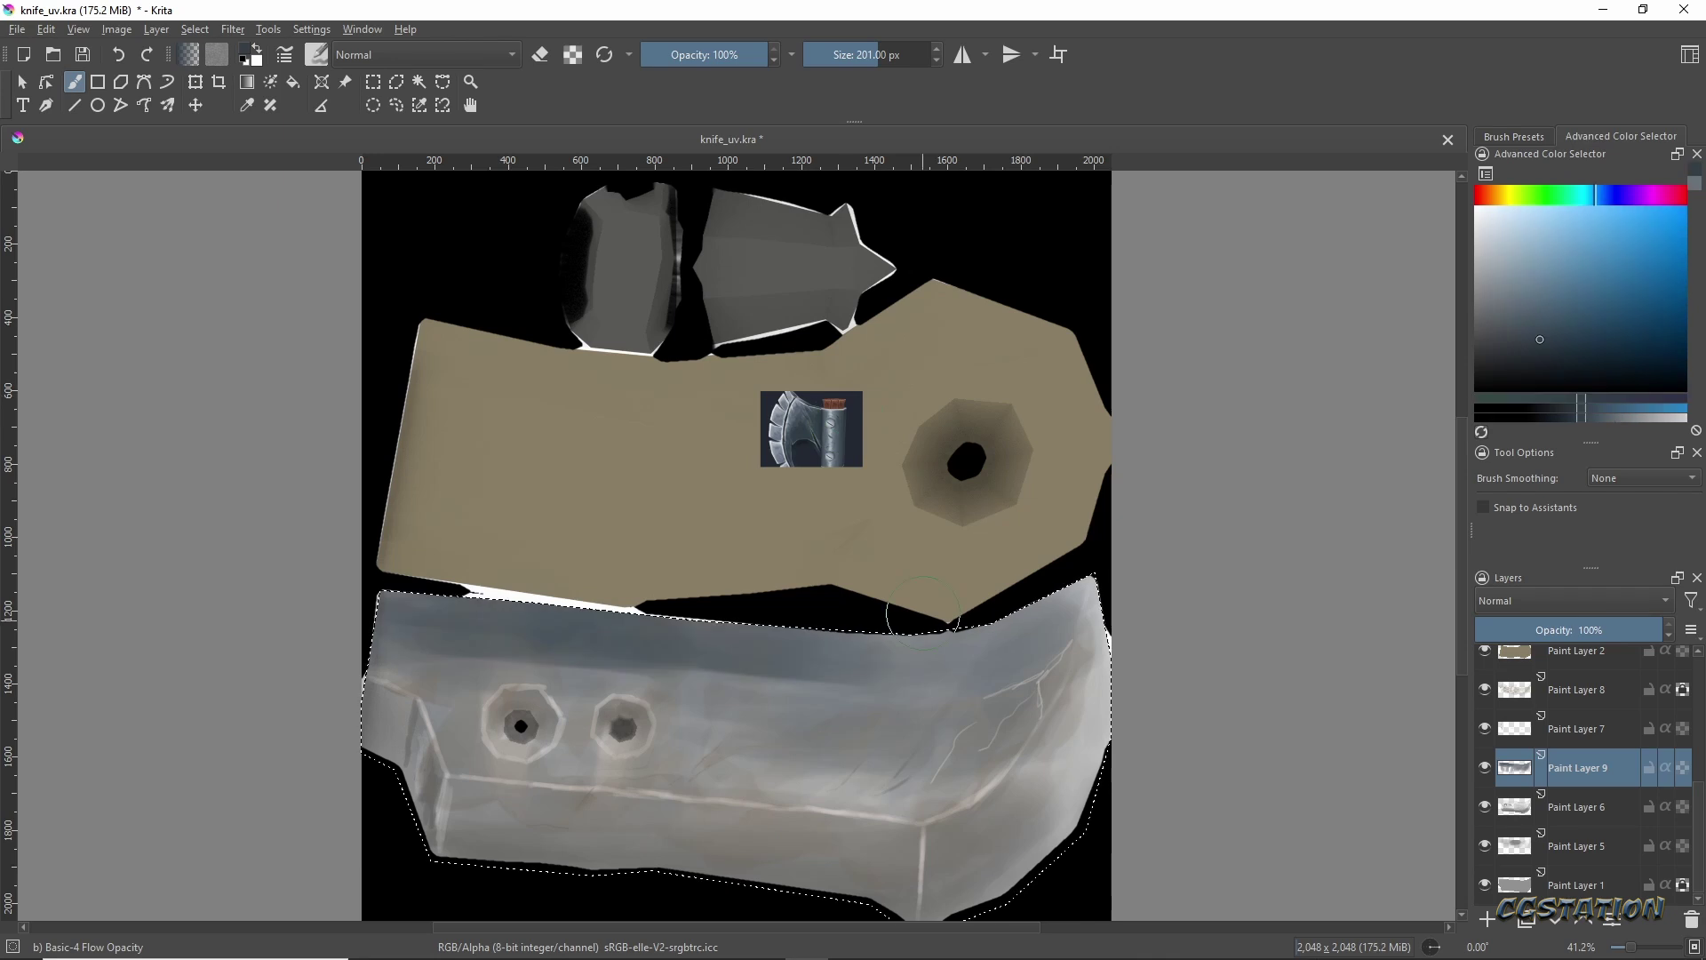
pyautogui.moveTo(729, 631)
pyautogui.mouseDown()
pyautogui.moveTo(1093, 604)
pyautogui.moveTo(400, 676)
pyautogui.moveTo(1065, 609)
pyautogui.moveTo(755, 799)
pyautogui.moveTo(525, 843)
pyautogui.mouseUp()
pyautogui.moveTo(433, 893)
pyautogui.mouseDown()
pyautogui.moveTo(977, 649)
pyautogui.moveTo(675, 737)
pyautogui.mouseUp()
# Hide Paint Layer 8 and darken more of the blade with blue-grey.
pyautogui.click(1485, 689)
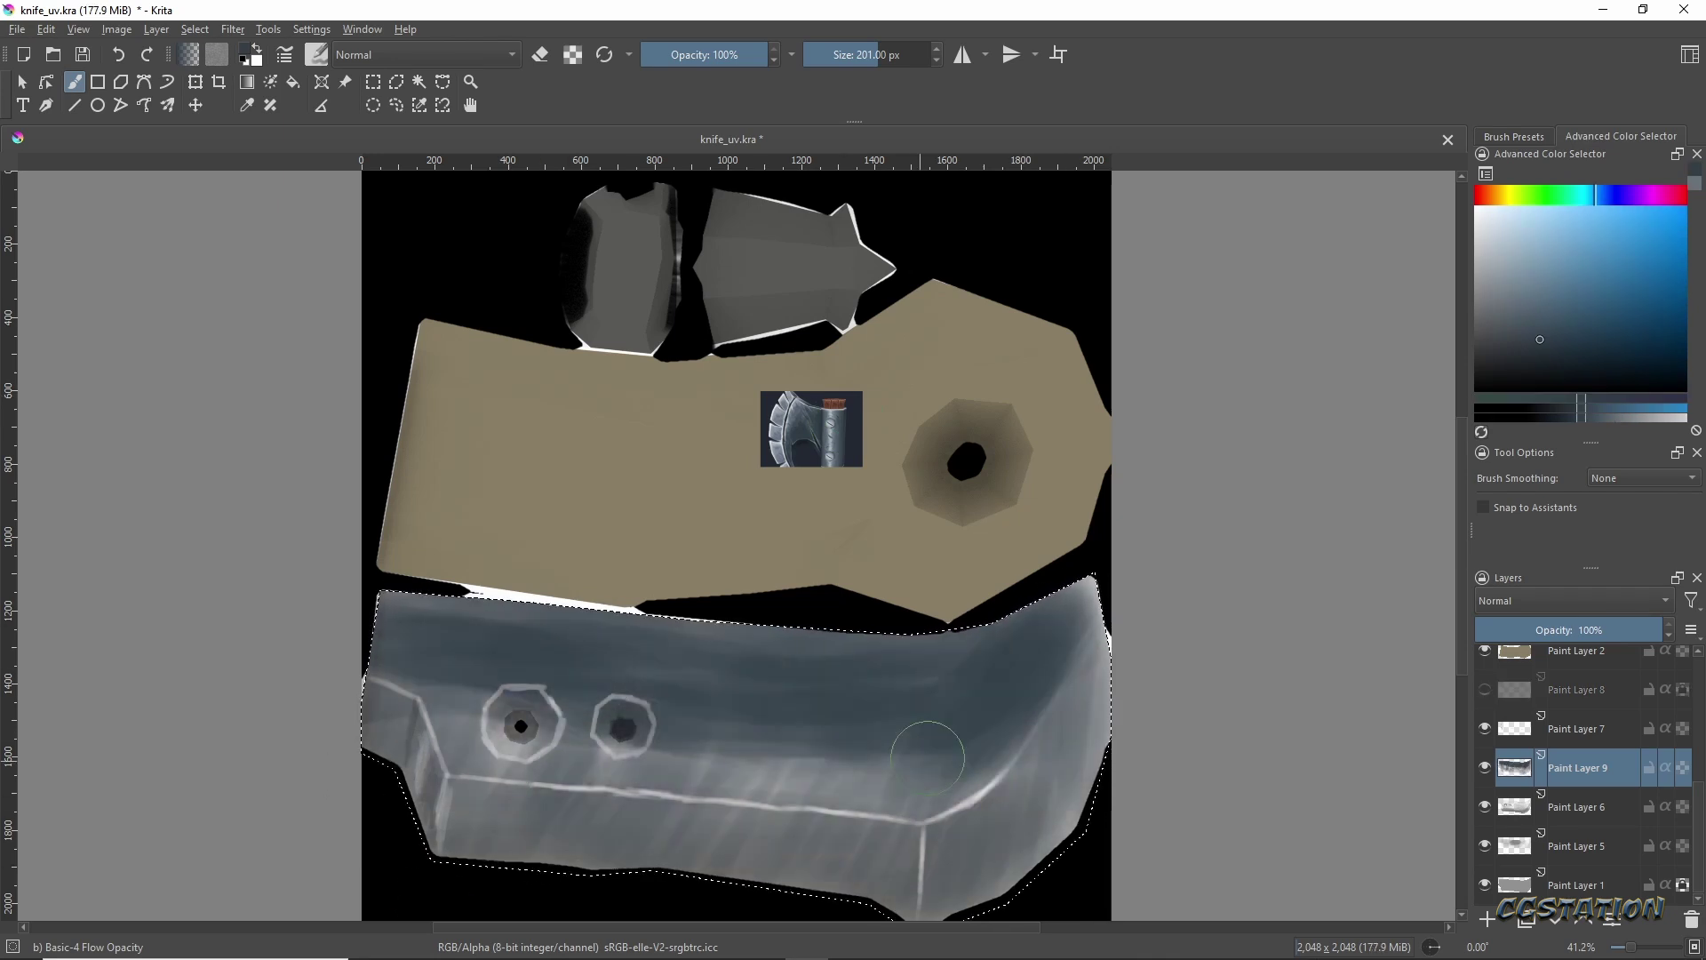
pyautogui.moveTo(959, 756); pyautogui.dragTo(436, 711)
pyautogui.moveTo(933, 791); pyautogui.dragTo(524, 782)
pyautogui.moveTo(1014, 728); pyautogui.dragTo(444, 610)
# Paint light grey-blue highlights on the lower blade.
pyautogui.keyDown('ctrl'); pyautogui.click(827, 436); pyautogui.keyUp('ctrl')
pyautogui.moveTo(1093, 658); pyautogui.dragTo(960, 853)
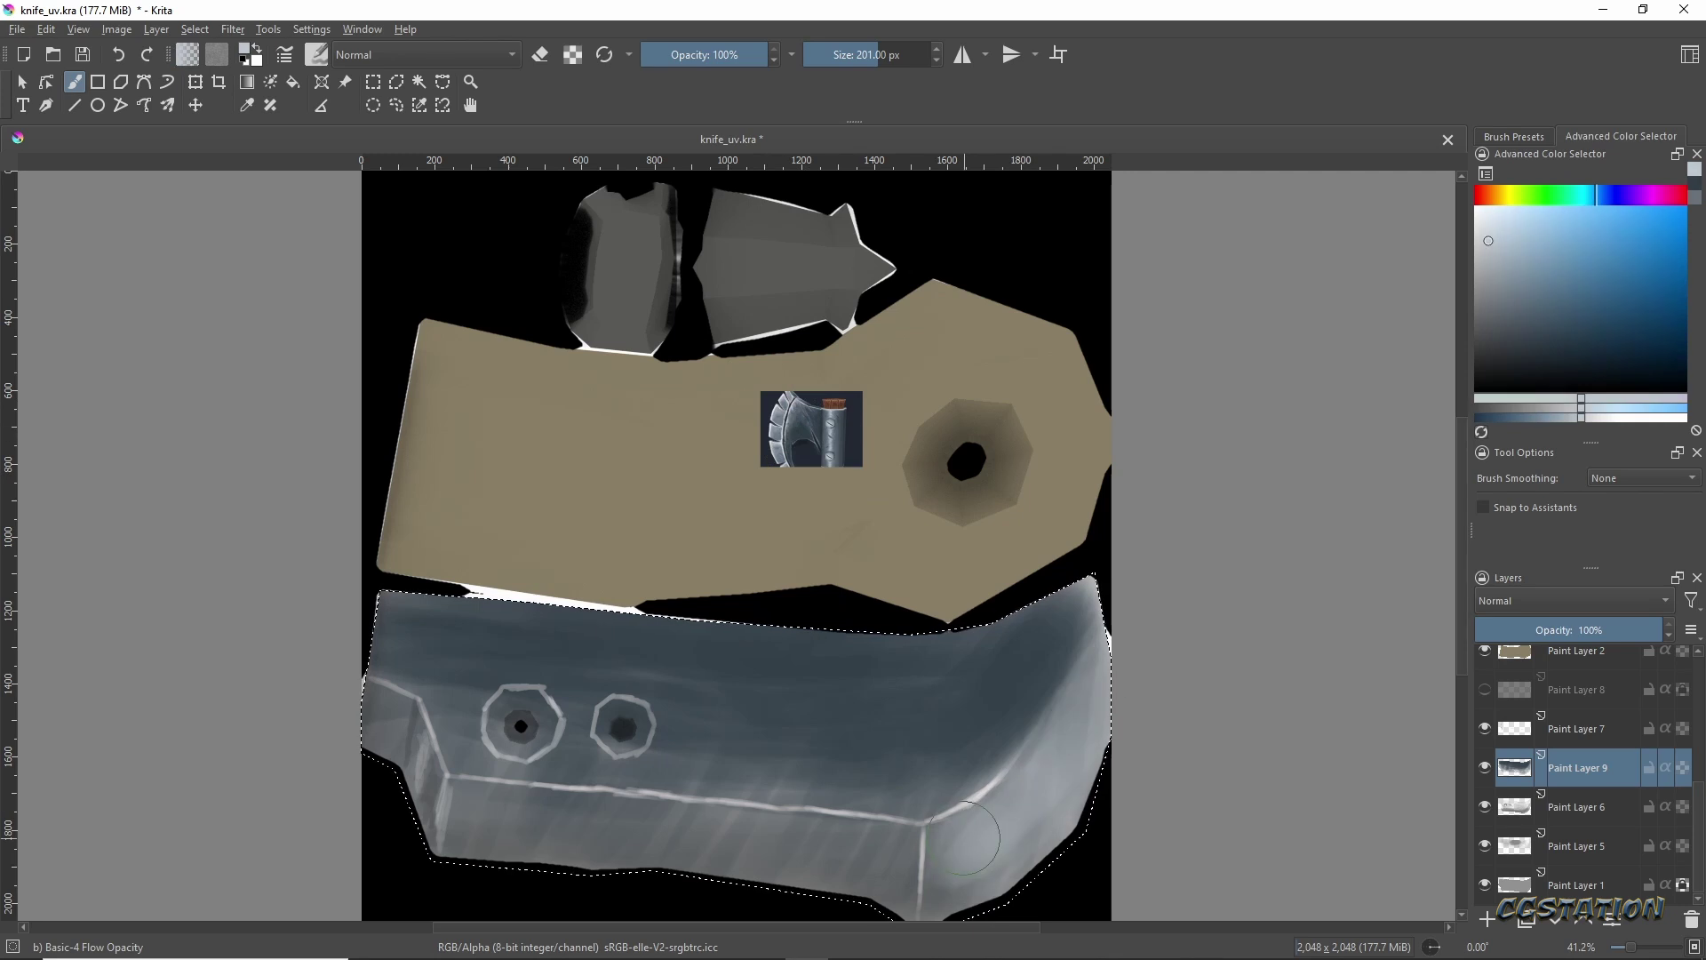
pyautogui.moveTo(1066, 782); pyautogui.dragTo(942, 907)
pyautogui.moveTo(978, 845); pyautogui.dragTo(1096, 797, button='middle')
pyautogui.moveTo(605, 782); pyautogui.dragTo(986, 806)
pyautogui.keyDown('ctrl'); pyautogui.click(1010, 811); pyautogui.keyUp('ctrl')
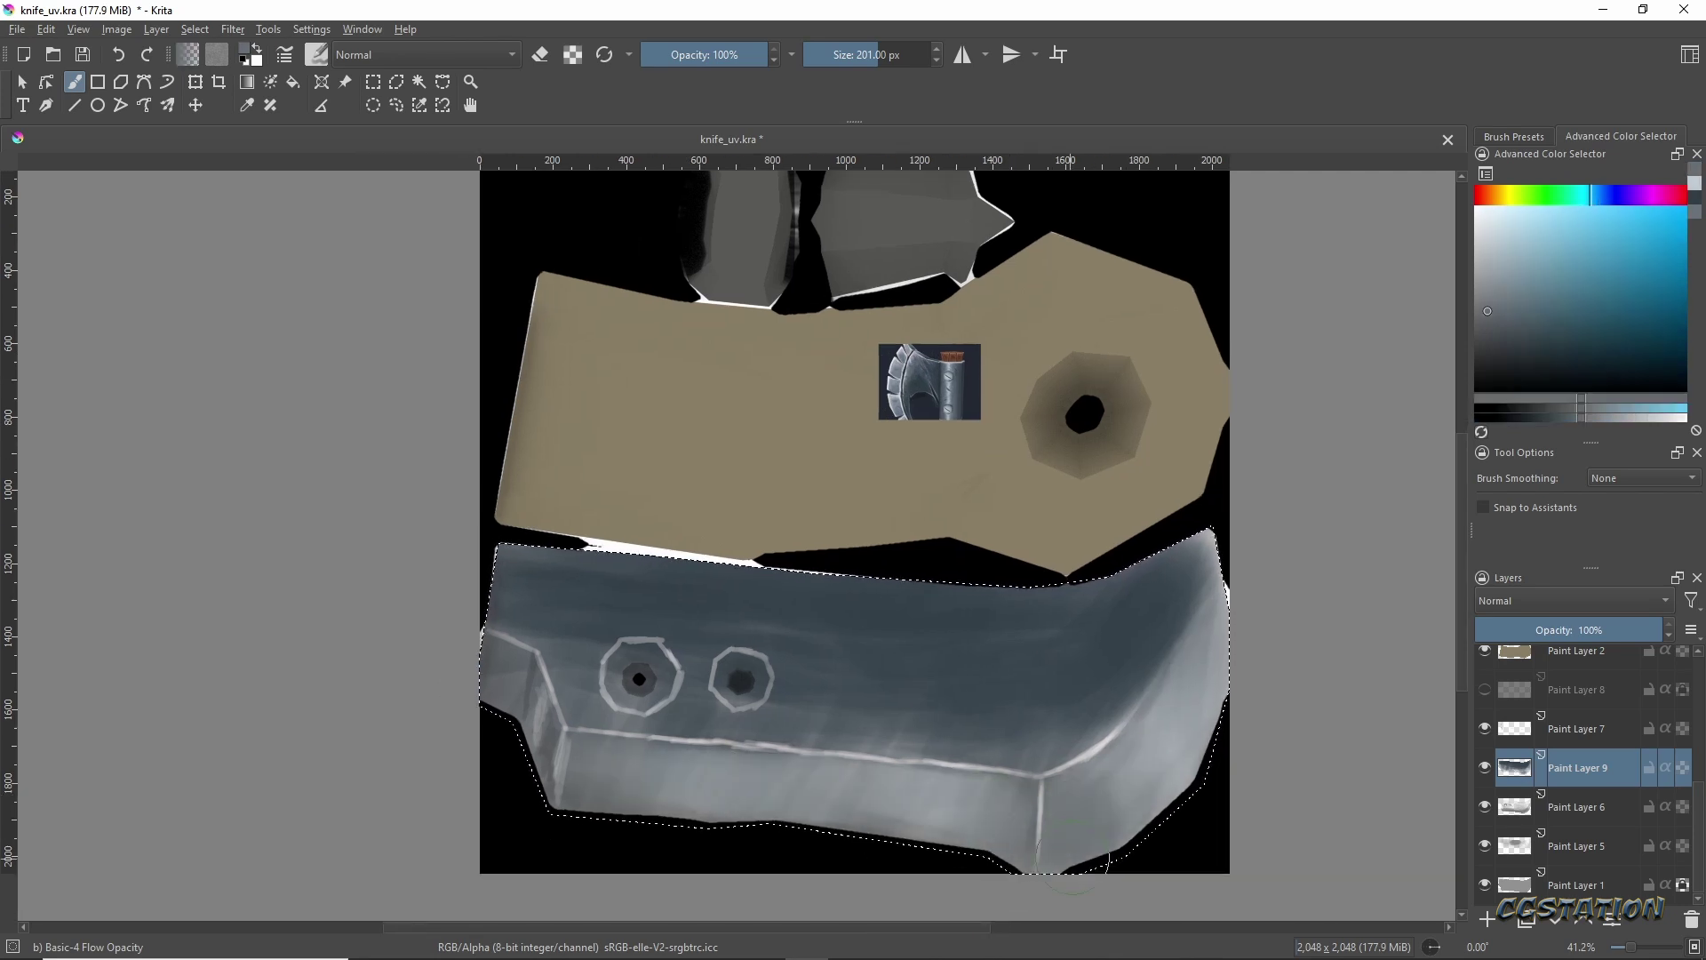
pyautogui.keyDown('ctrl'); pyautogui.click(1193, 701); pyautogui.keyUp('ctrl')
# Show the UV wireframe, pick a darker grey-blue, and rotate the canvas along the lower blade edge.
pyautogui.scroll(1, 1516, 781)
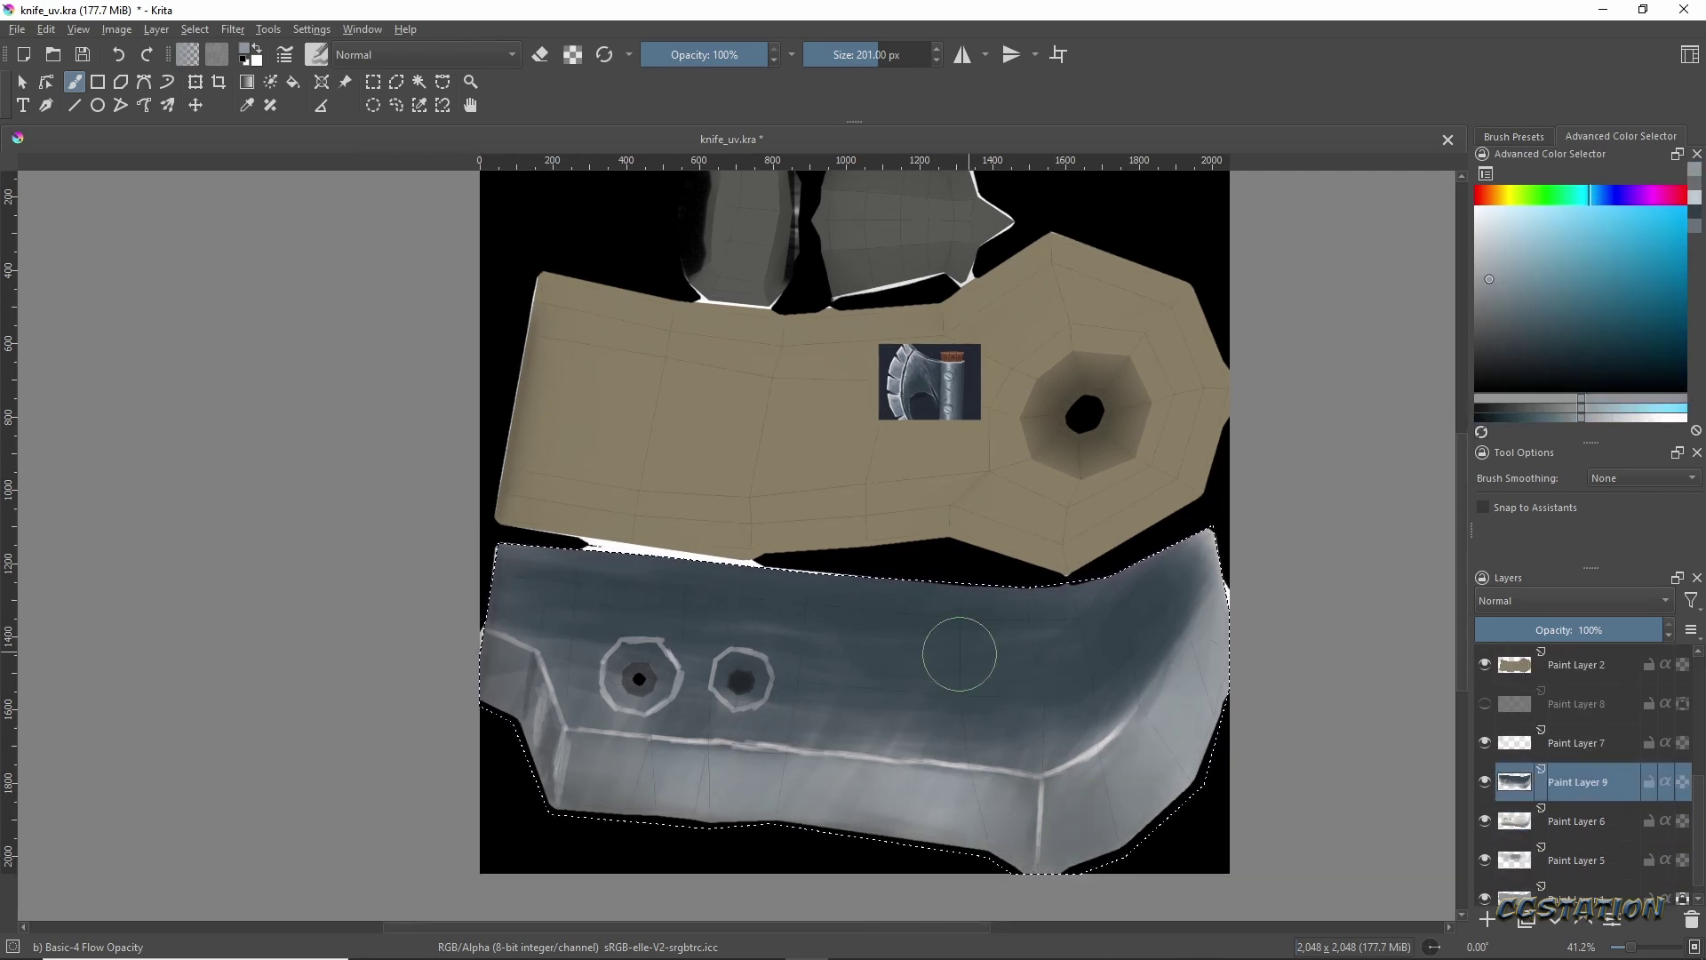
pyautogui.keyDown('ctrl'); pyautogui.click(1201, 646); pyautogui.keyUp('ctrl')
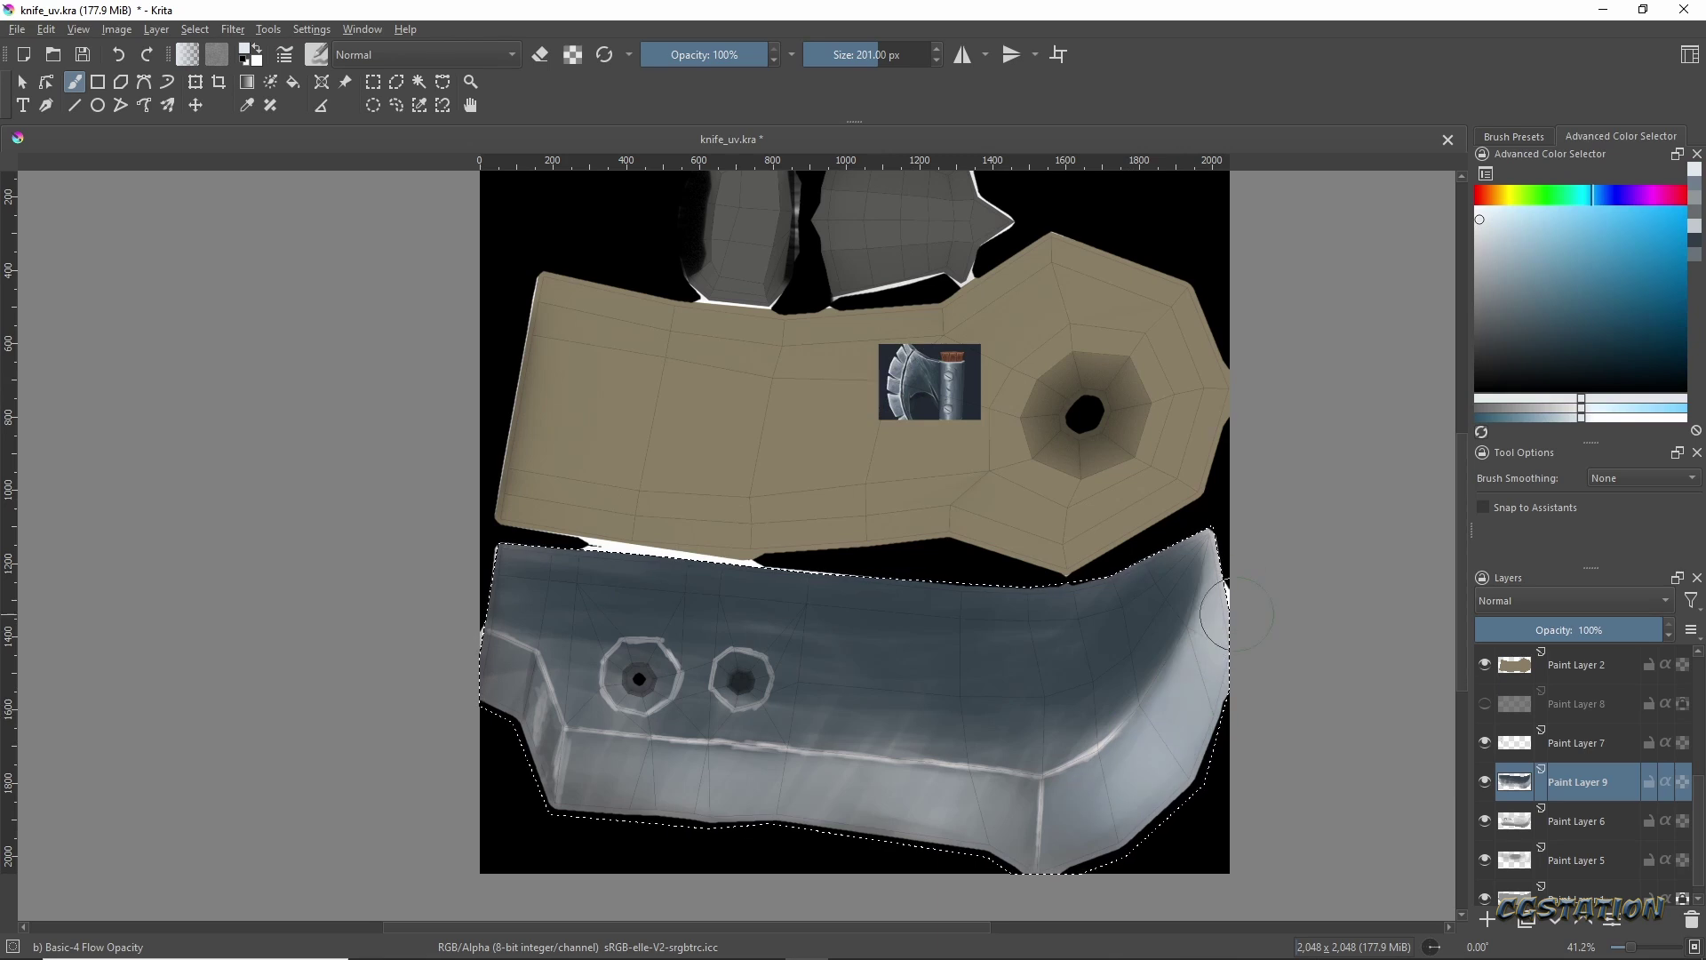
pyautogui.keyDown('ctrl'); pyautogui.scroll(6, 893, 386); pyautogui.keyUp('ctrl')
pyautogui.keyDown('ctrl'); pyautogui.scroll(-3, 885, 471); pyautogui.keyUp('ctrl')
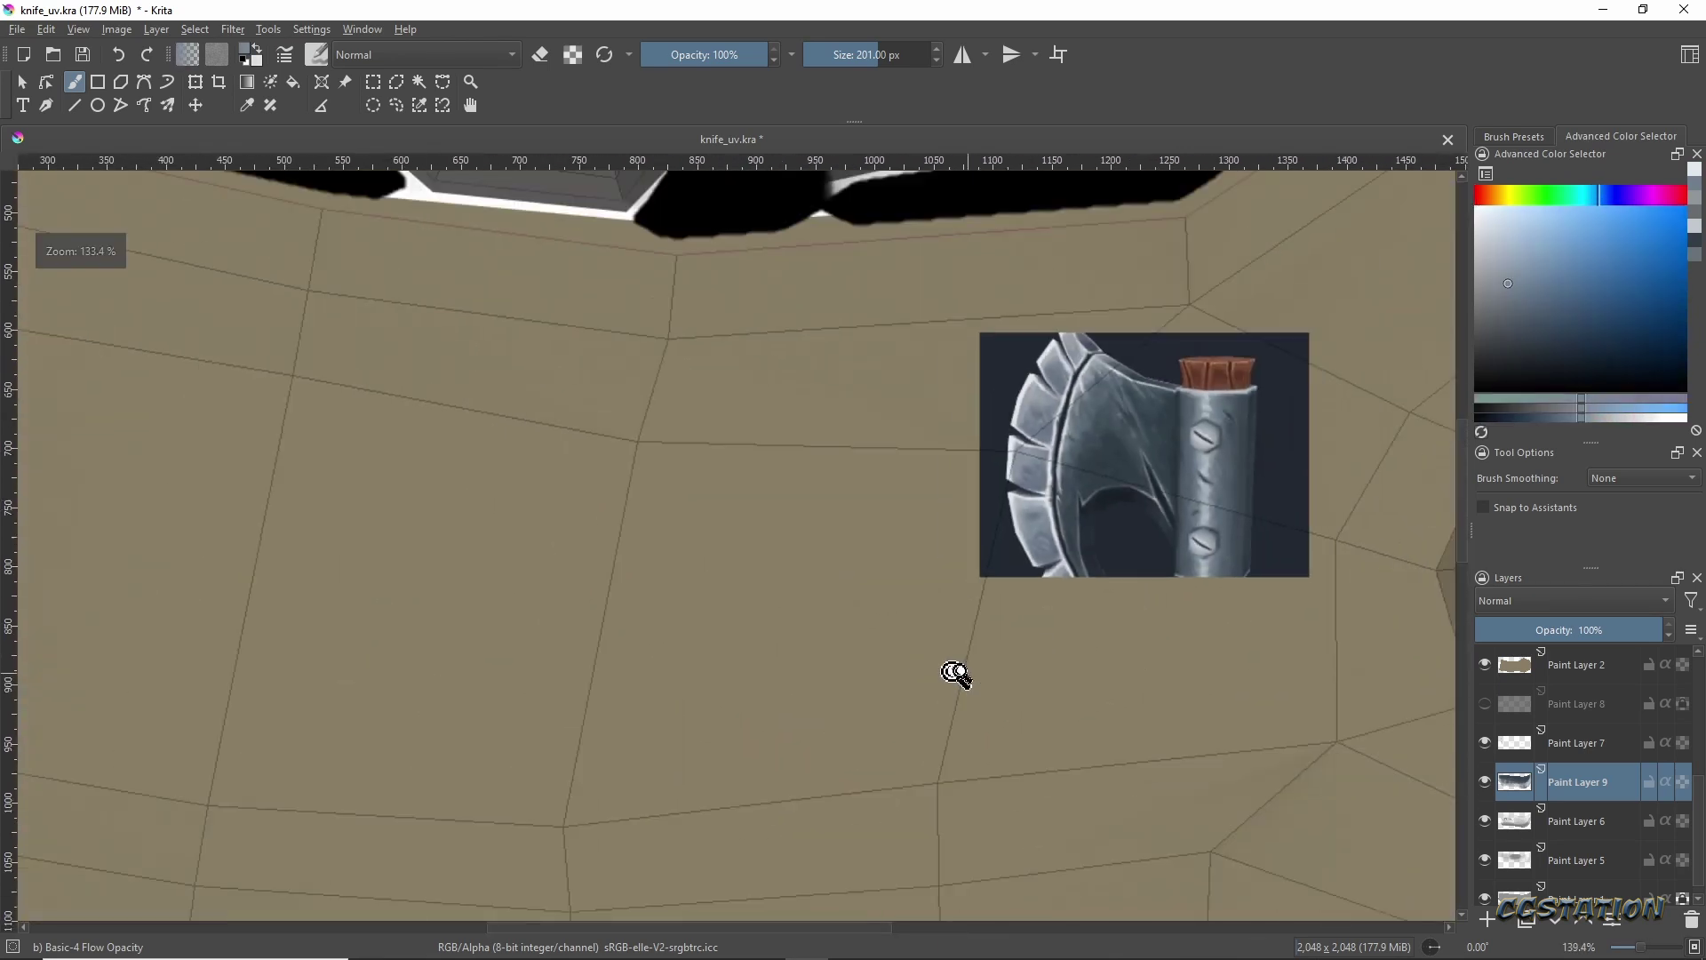
pyautogui.keyDown('ctrl'); pyautogui.scroll(-3, 952, 674); pyautogui.keyUp('ctrl')
pyautogui.keyDown('ctrl'); pyautogui.click(669, 649); pyautogui.keyUp('ctrl')
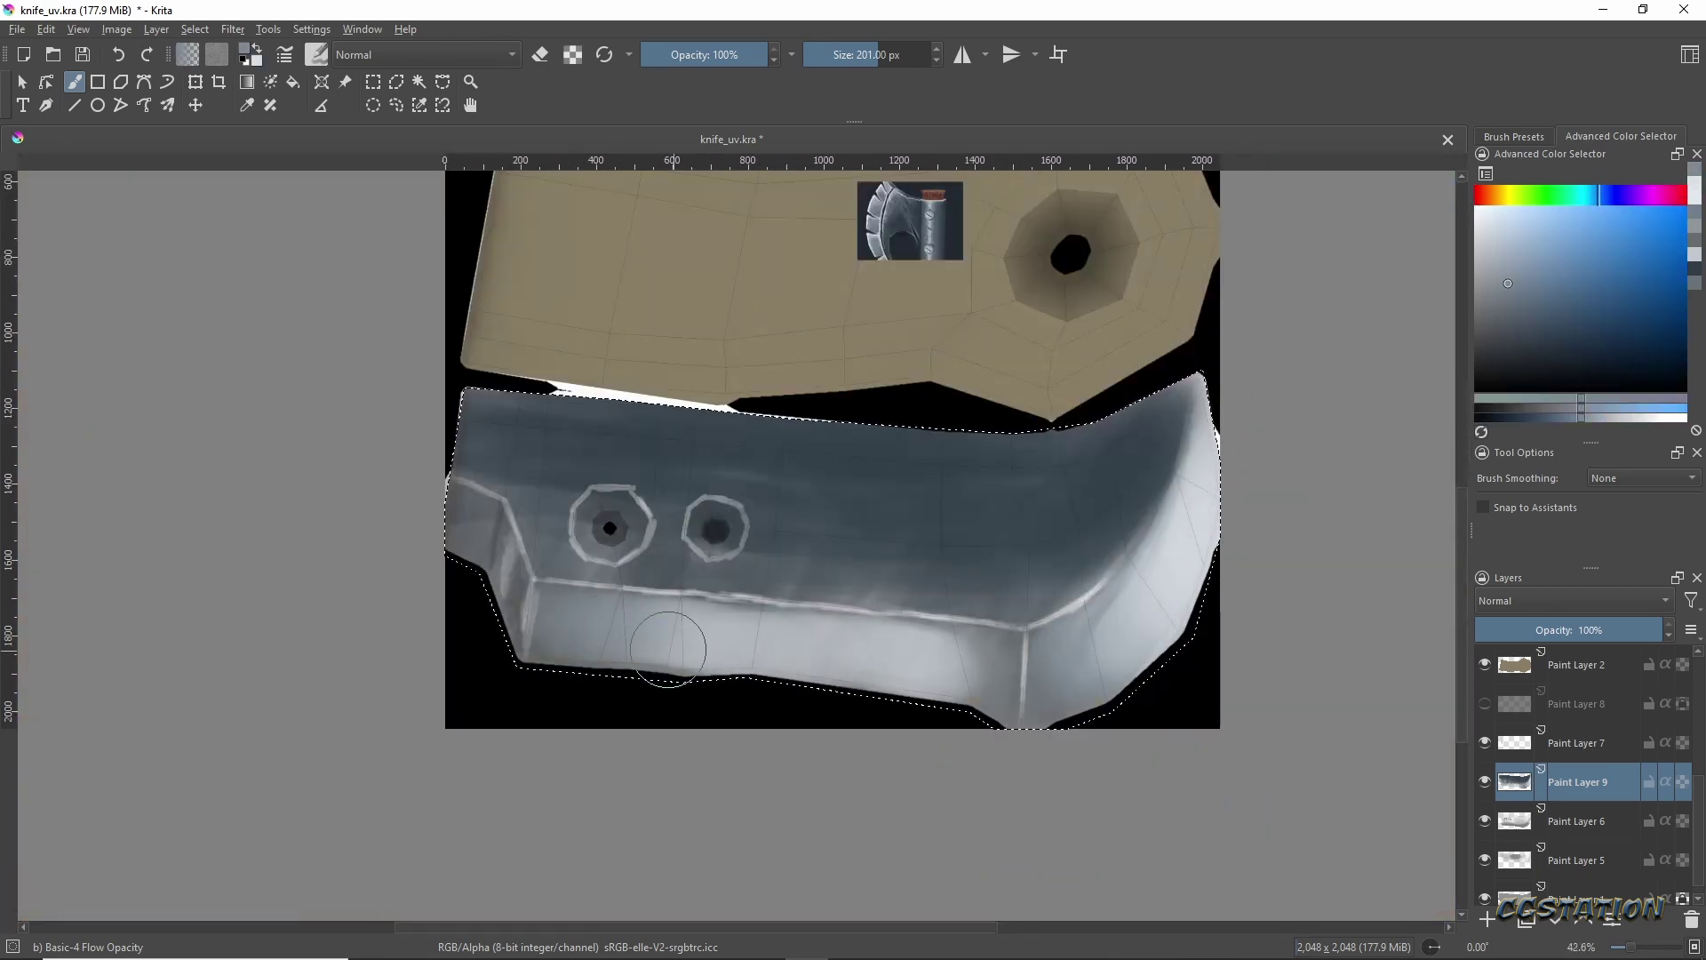
pyautogui.keyDown('ctrl'); pyautogui.scroll(2, 1029, 696); pyautogui.keyUp('ctrl')
pyautogui.keyDown('ctrl'); pyautogui.scroll(1, 880, 621); pyautogui.keyUp('ctrl')
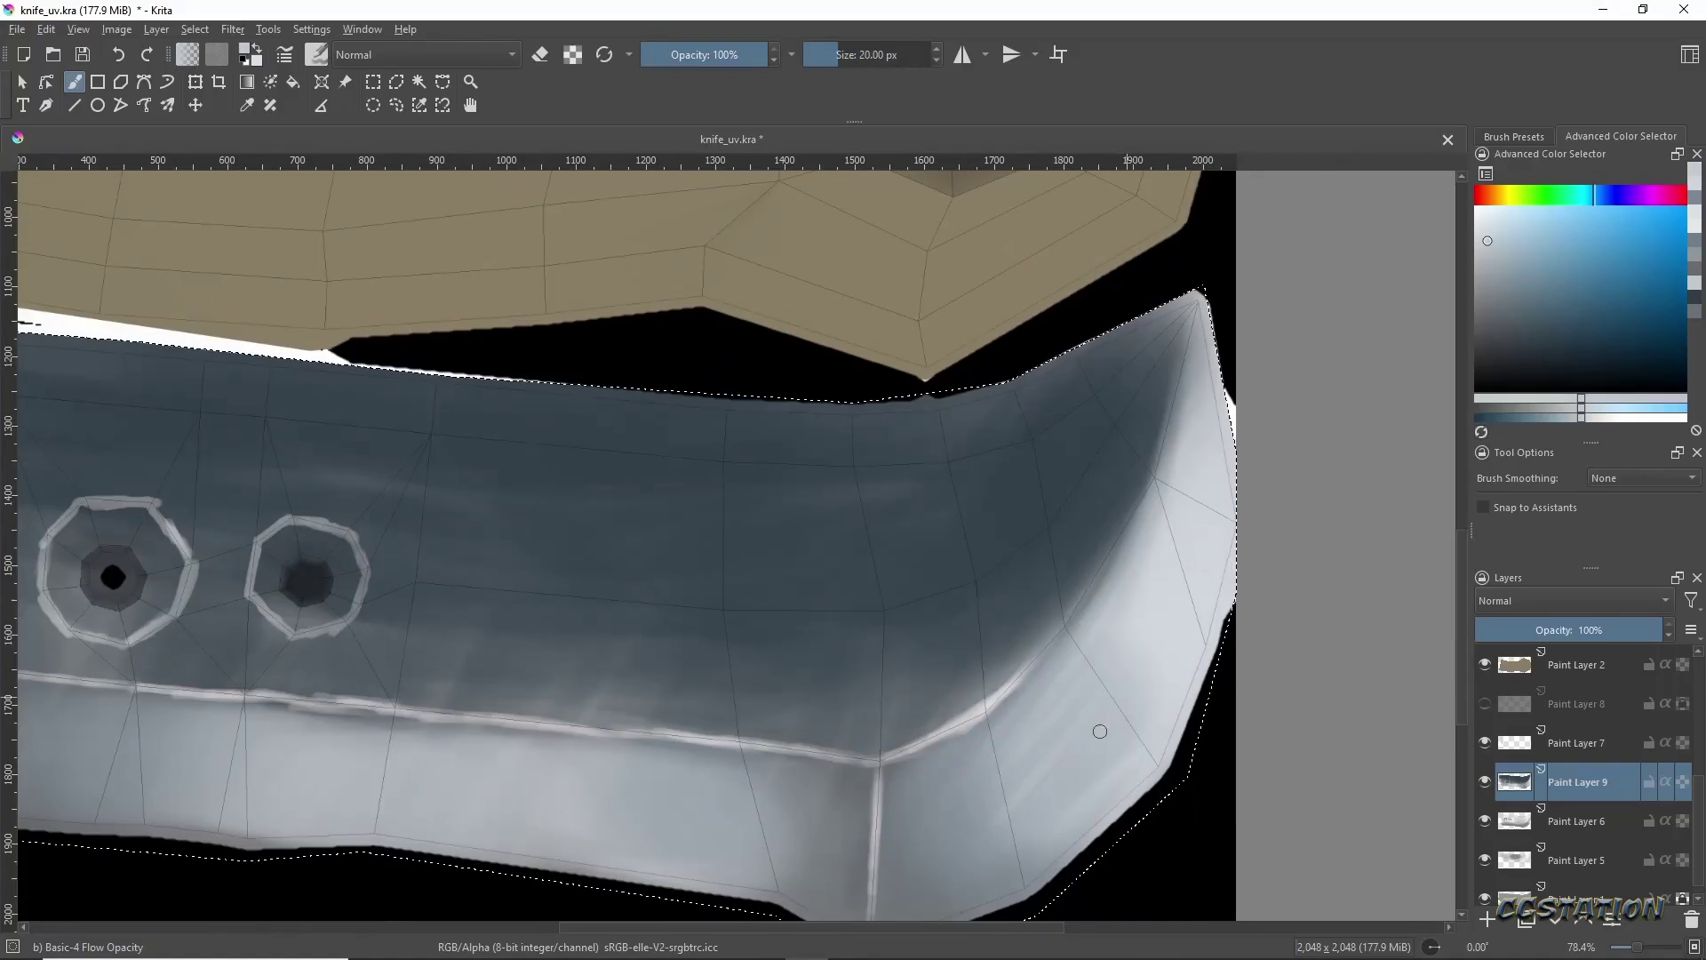
pyautogui.moveTo(1147, 686); pyautogui.dragTo(1385, 452, button='middle')
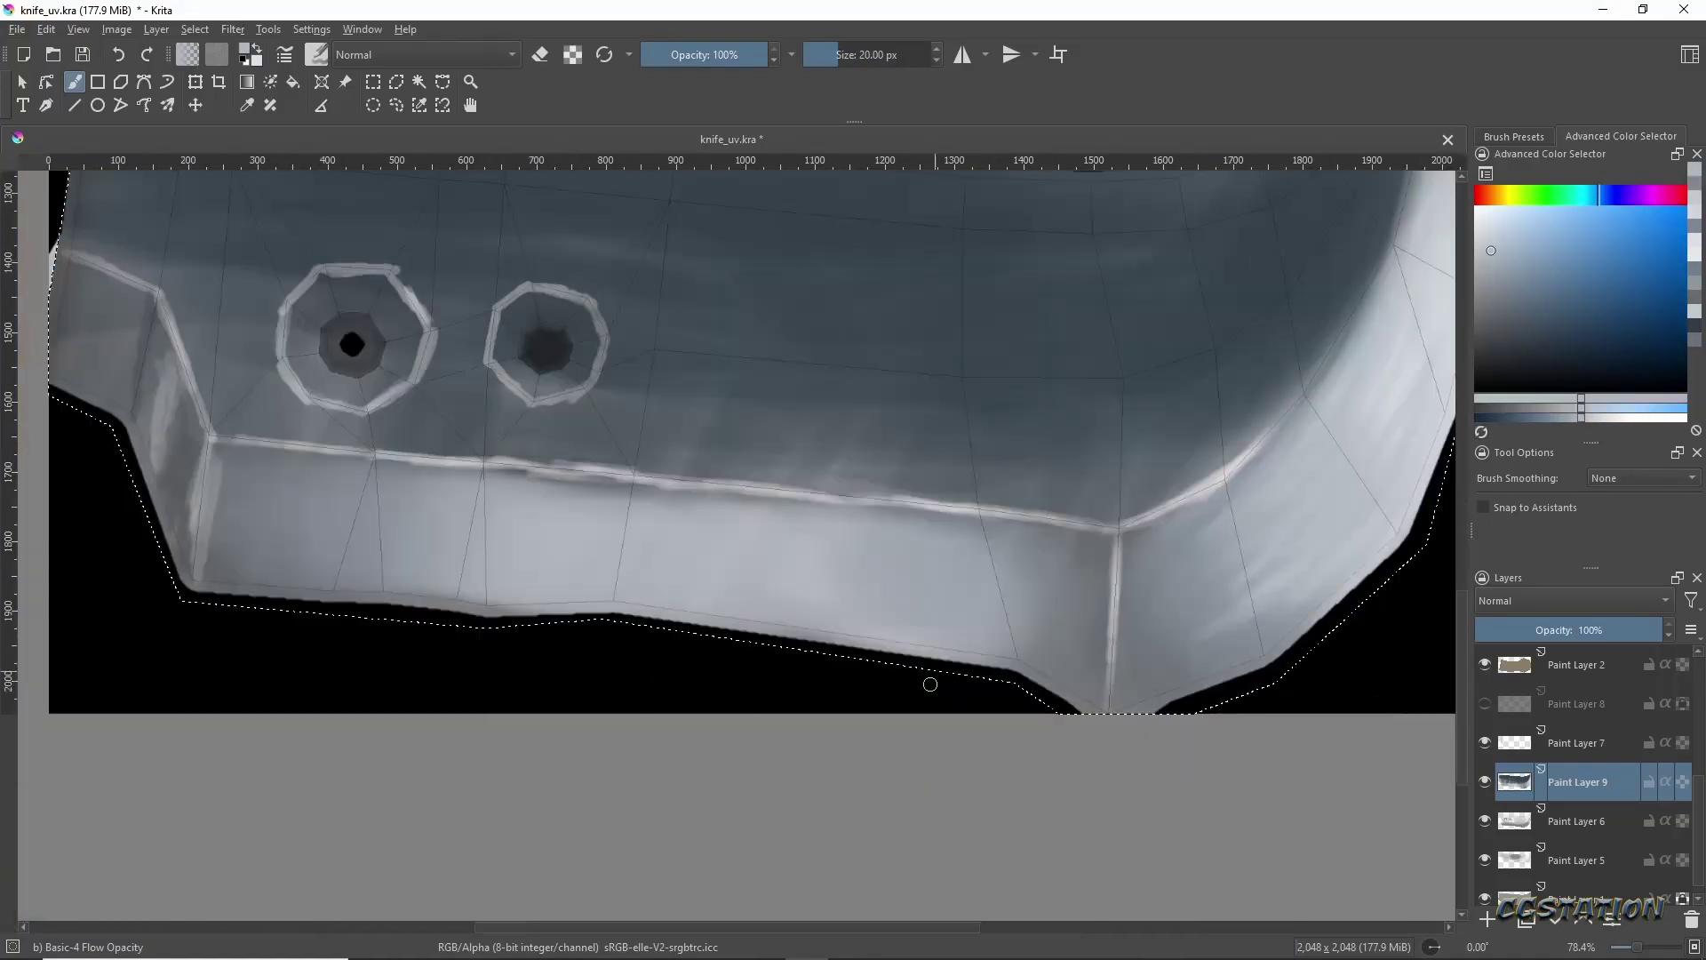
pyautogui.moveTo(882, 530)
pyautogui.keyDown('shift'); pyautogui.mouseDown(button='middle')
pyautogui.moveTo(960, 552)
pyautogui.moveTo(898, 712)
pyautogui.moveTo(960, 760)
pyautogui.mouseUp(button='middle'); pyautogui.keyUp('shift')
# Sample blade shades and paint a light stroke inside the right rivet hole's rim.
pyautogui.keyDown('ctrl'); pyautogui.click(696, 189); pyautogui.keyUp('ctrl')
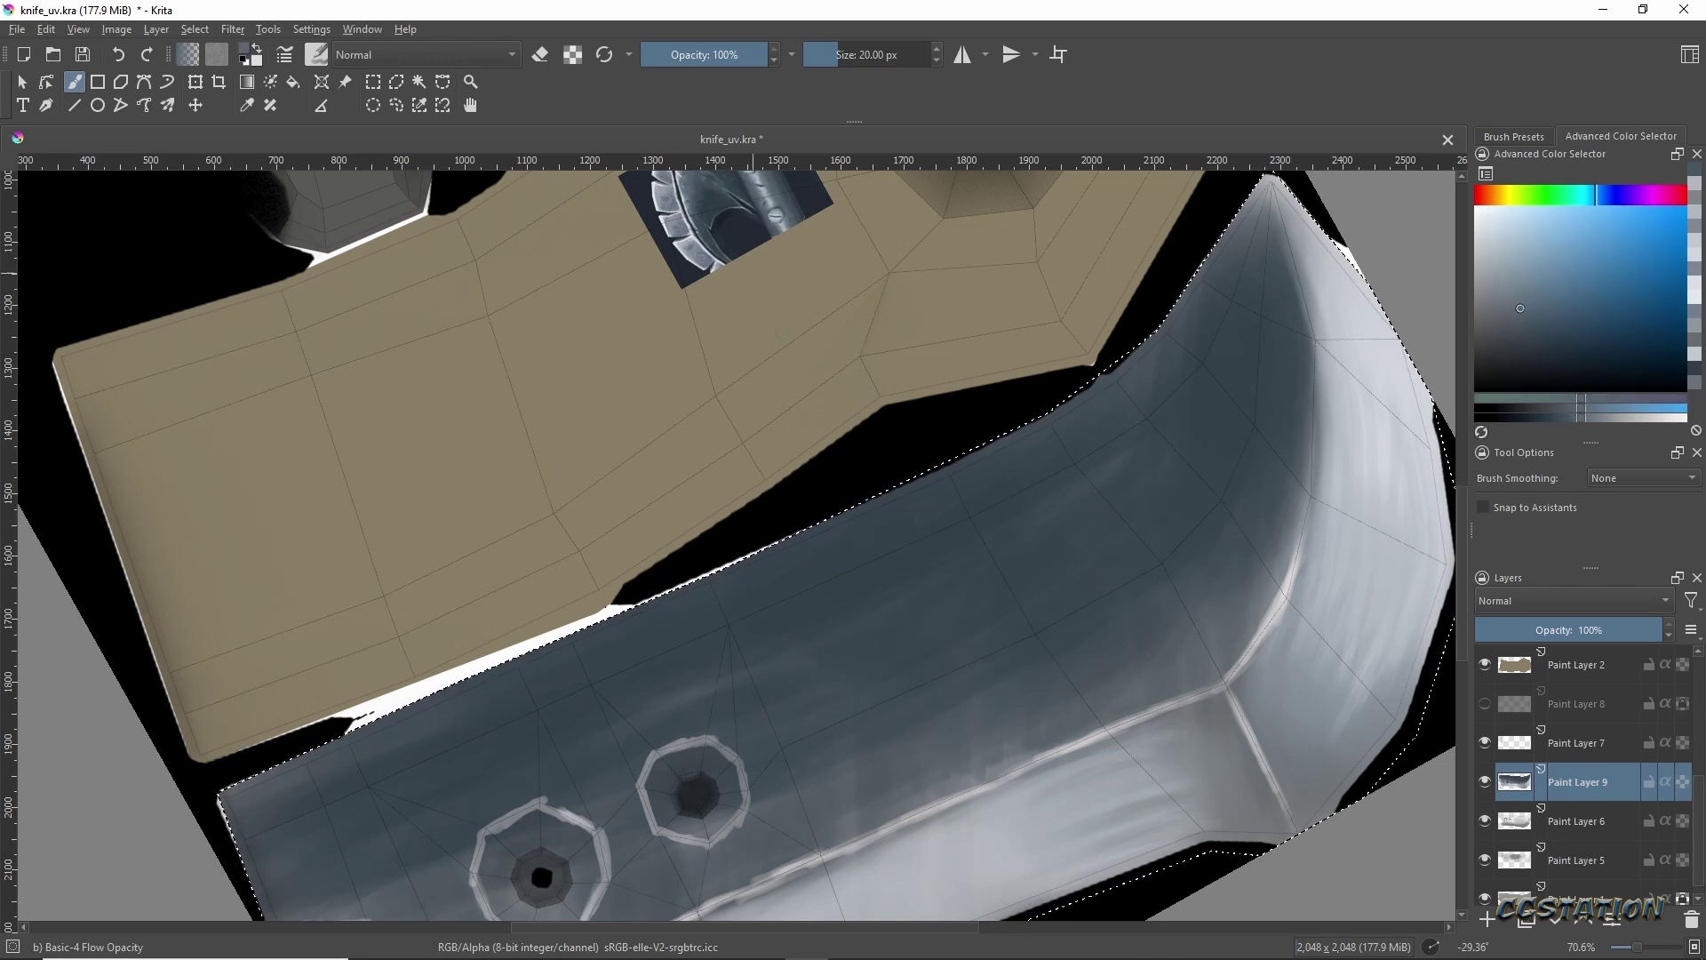
pyautogui.keyDown('ctrl'); pyautogui.click(1221, 479); pyautogui.keyUp('ctrl')
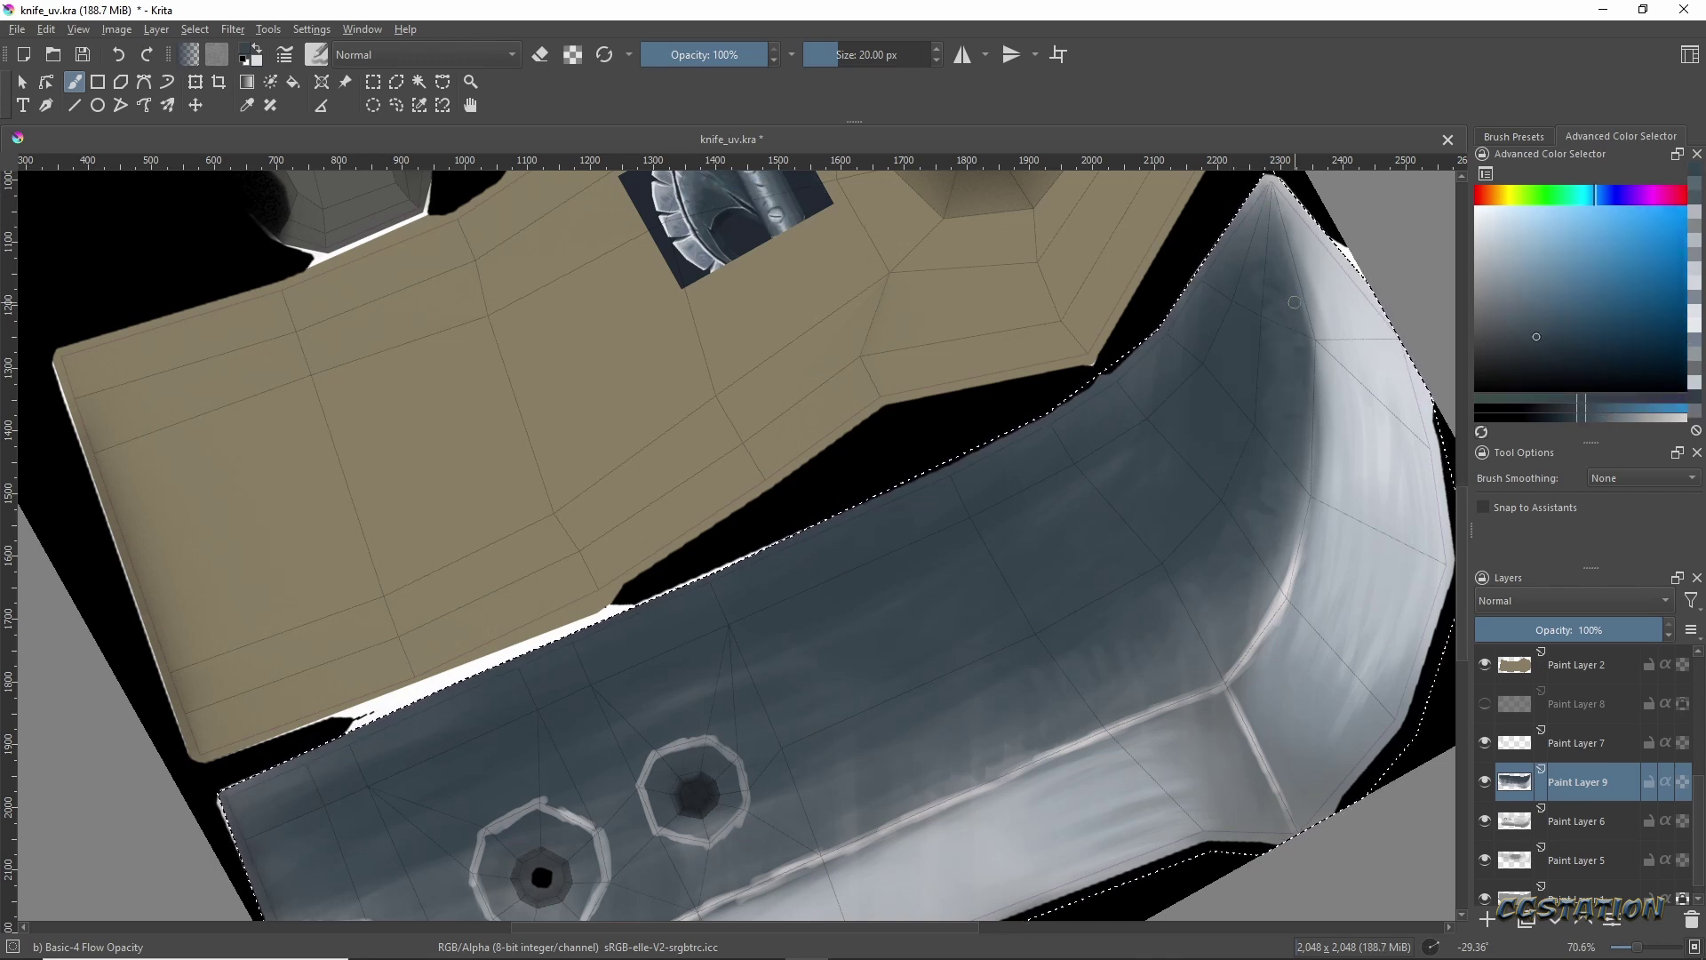
pyautogui.keyDown('shift'); pyautogui.moveTo(1294, 302); pyautogui.dragTo(893, 619, button='middle'); pyautogui.keyUp('shift')
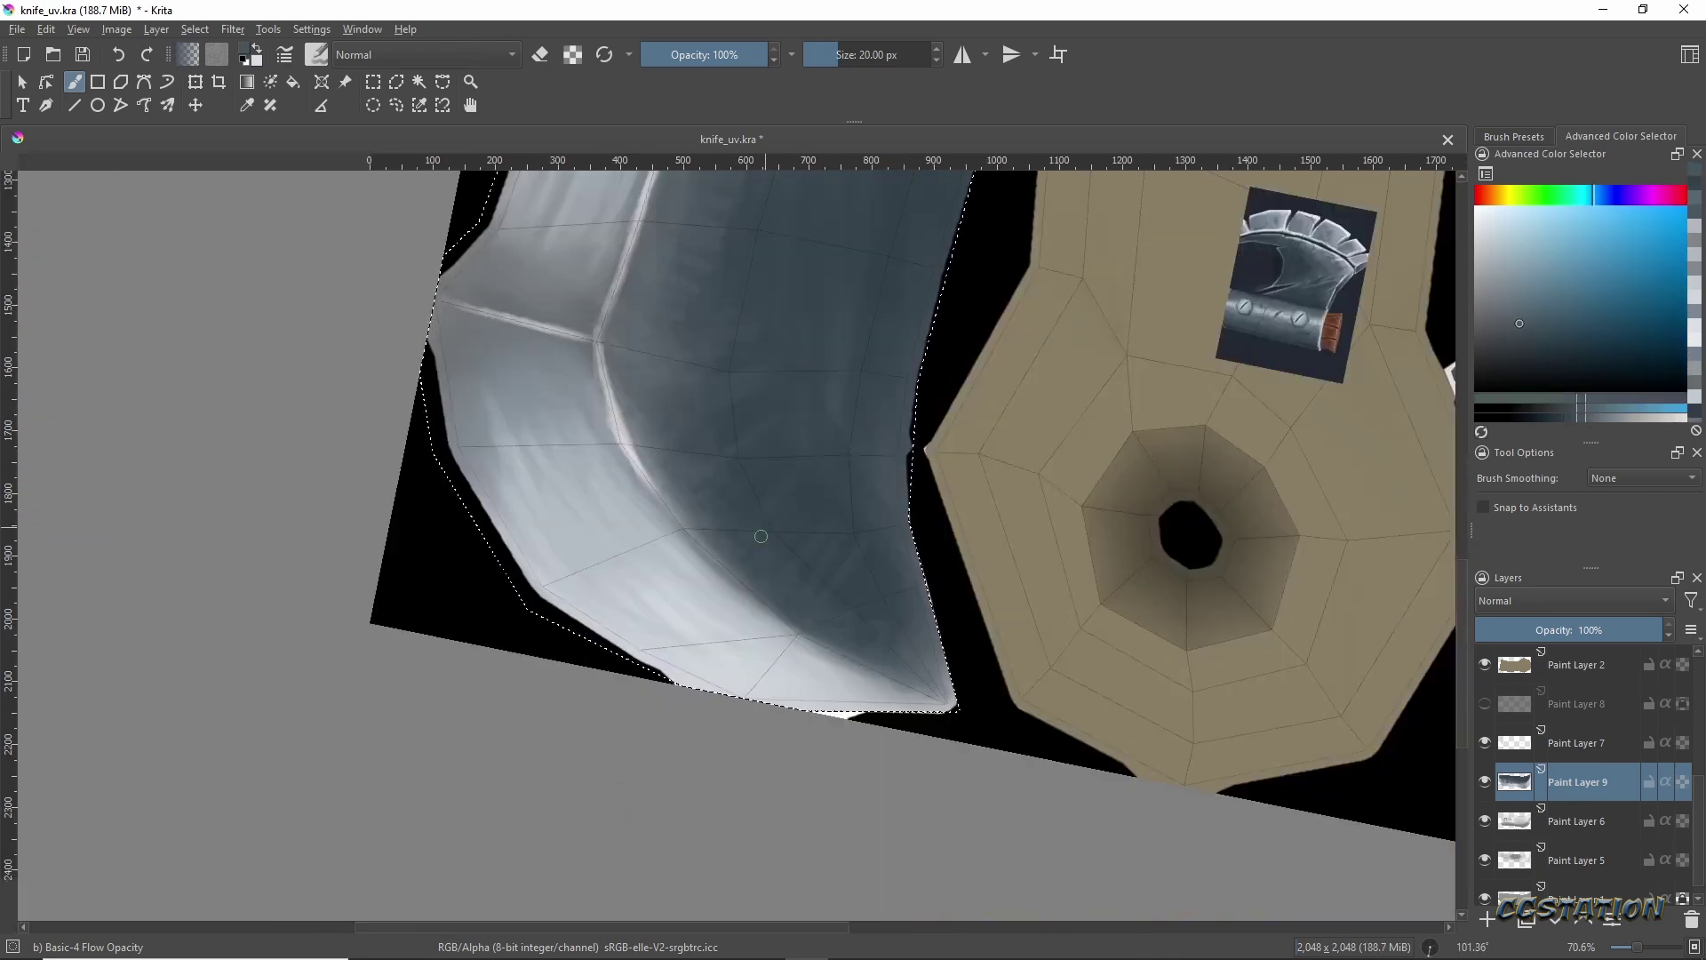
pyautogui.keyDown('shift'); pyautogui.moveTo(760, 536); pyautogui.dragTo(686, 275, button='middle'); pyautogui.keyUp('shift')
pyautogui.scroll(5, 1036, 579)
pyautogui.keyDown('ctrl'); pyautogui.click(1036, 579); pyautogui.keyUp('ctrl')
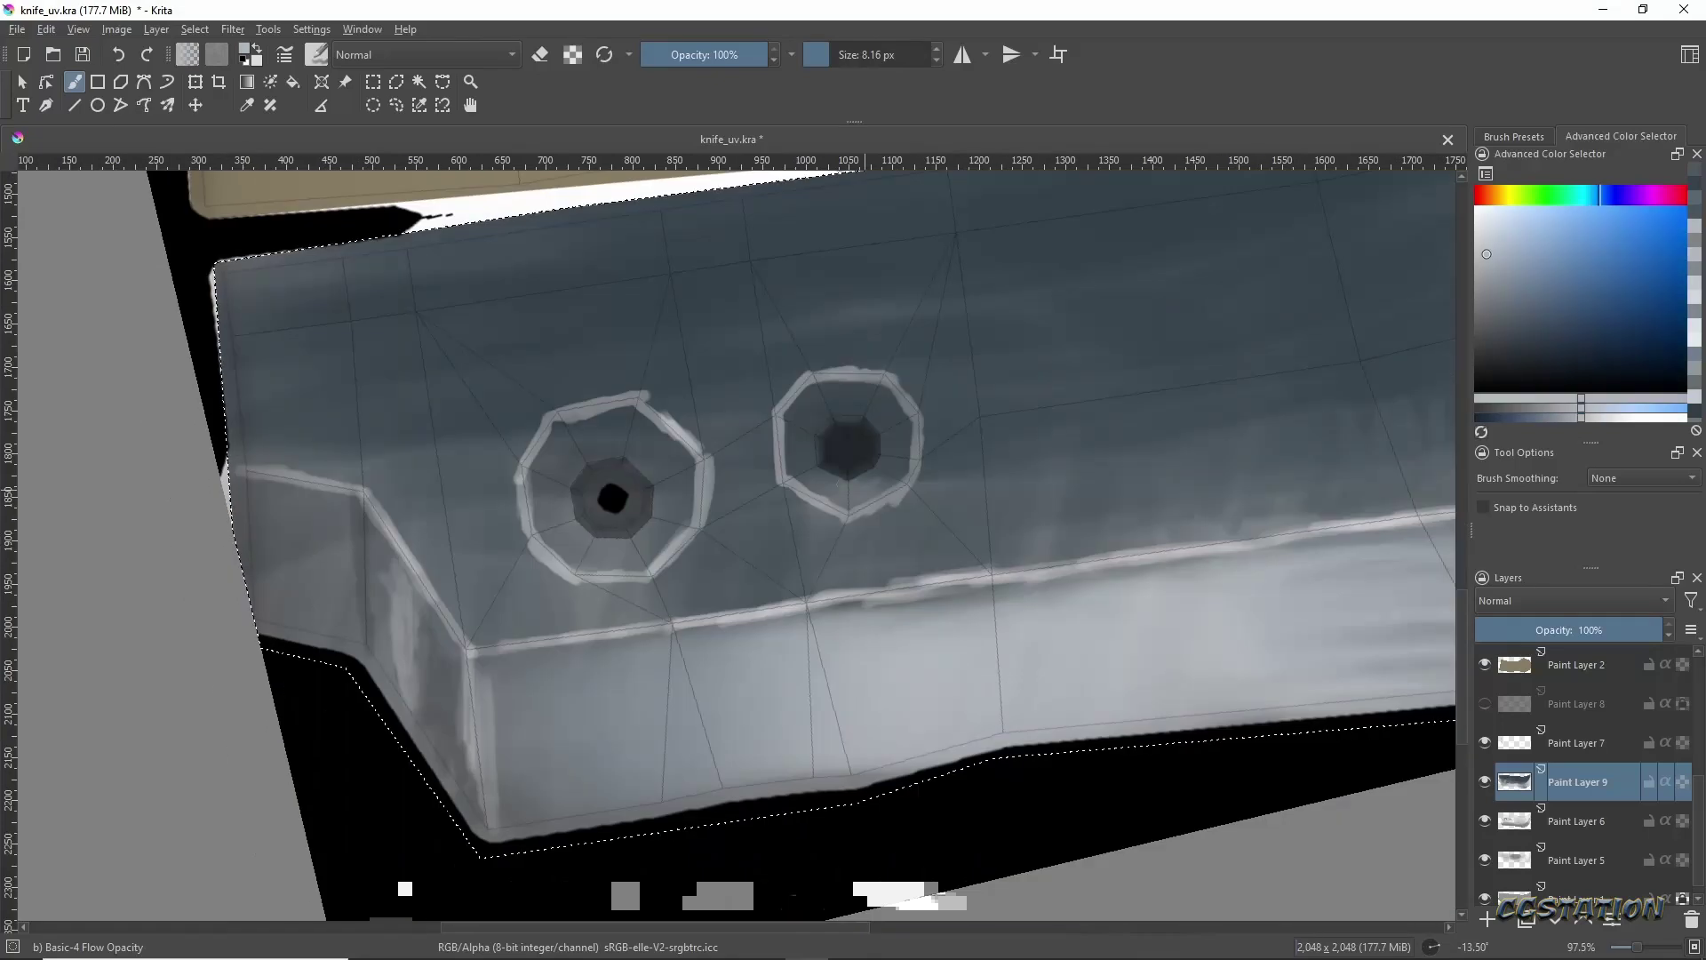
pyautogui.moveTo(884, 493); pyautogui.dragTo(904, 445)
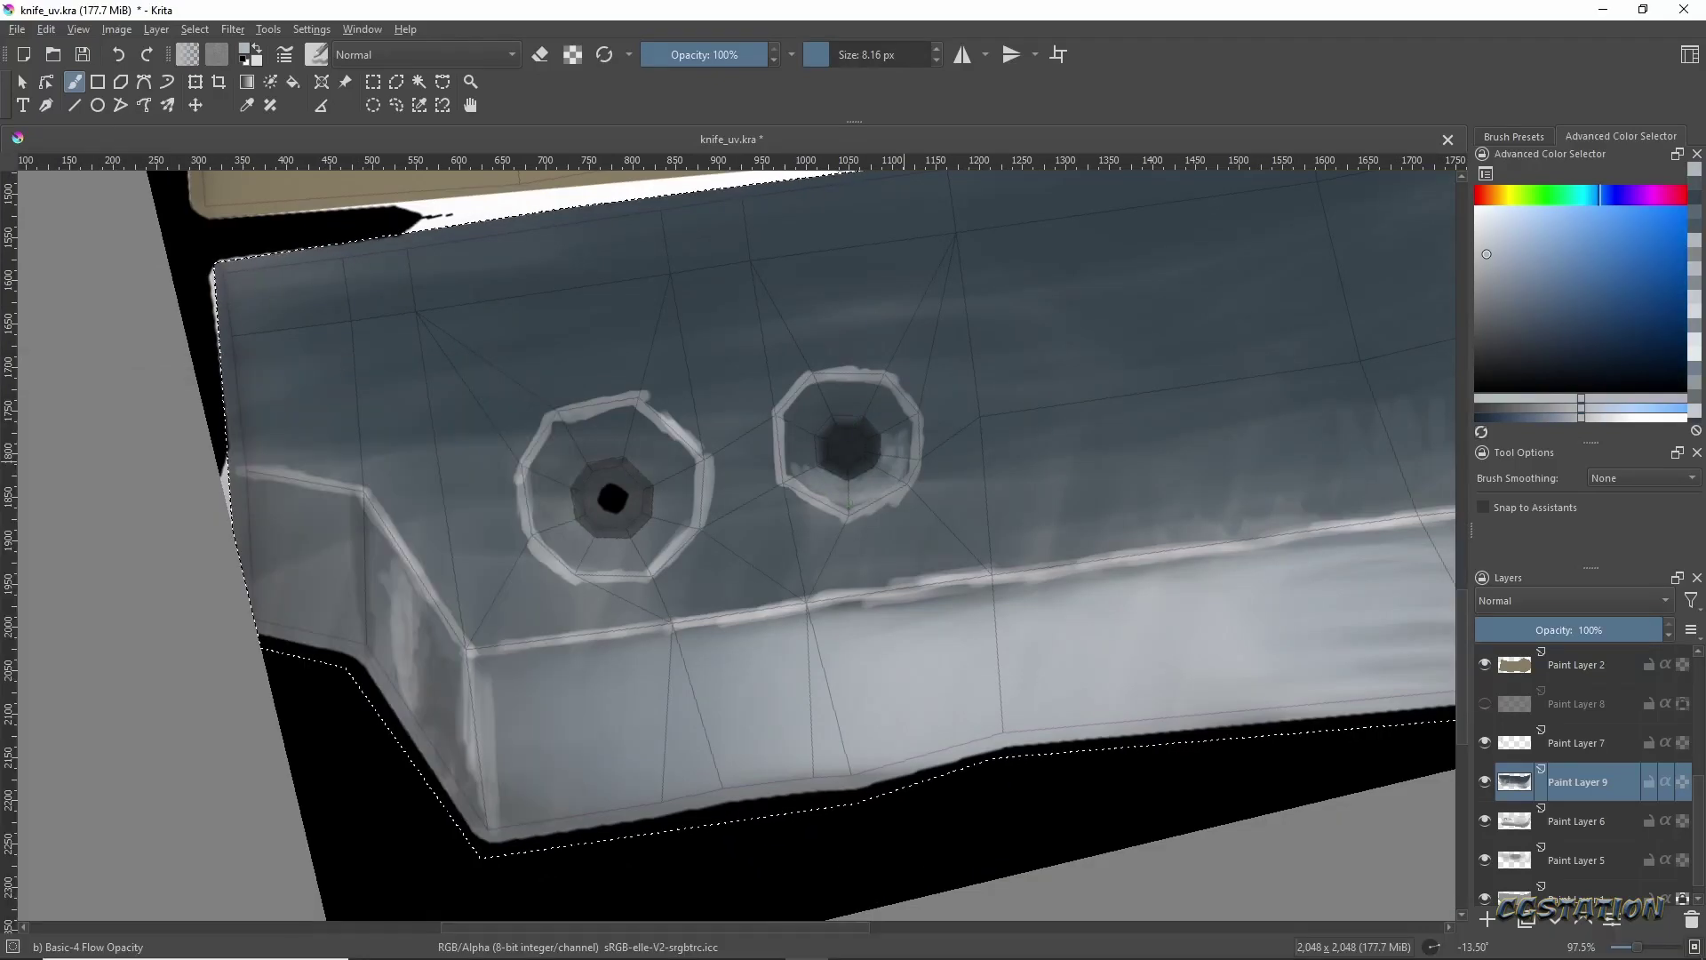
# Sample darker and lighter blue-greys around the rivet holes, centring them in the view.
pyautogui.keyDown('ctrl'); pyautogui.click(790, 460); pyautogui.keyUp('ctrl')
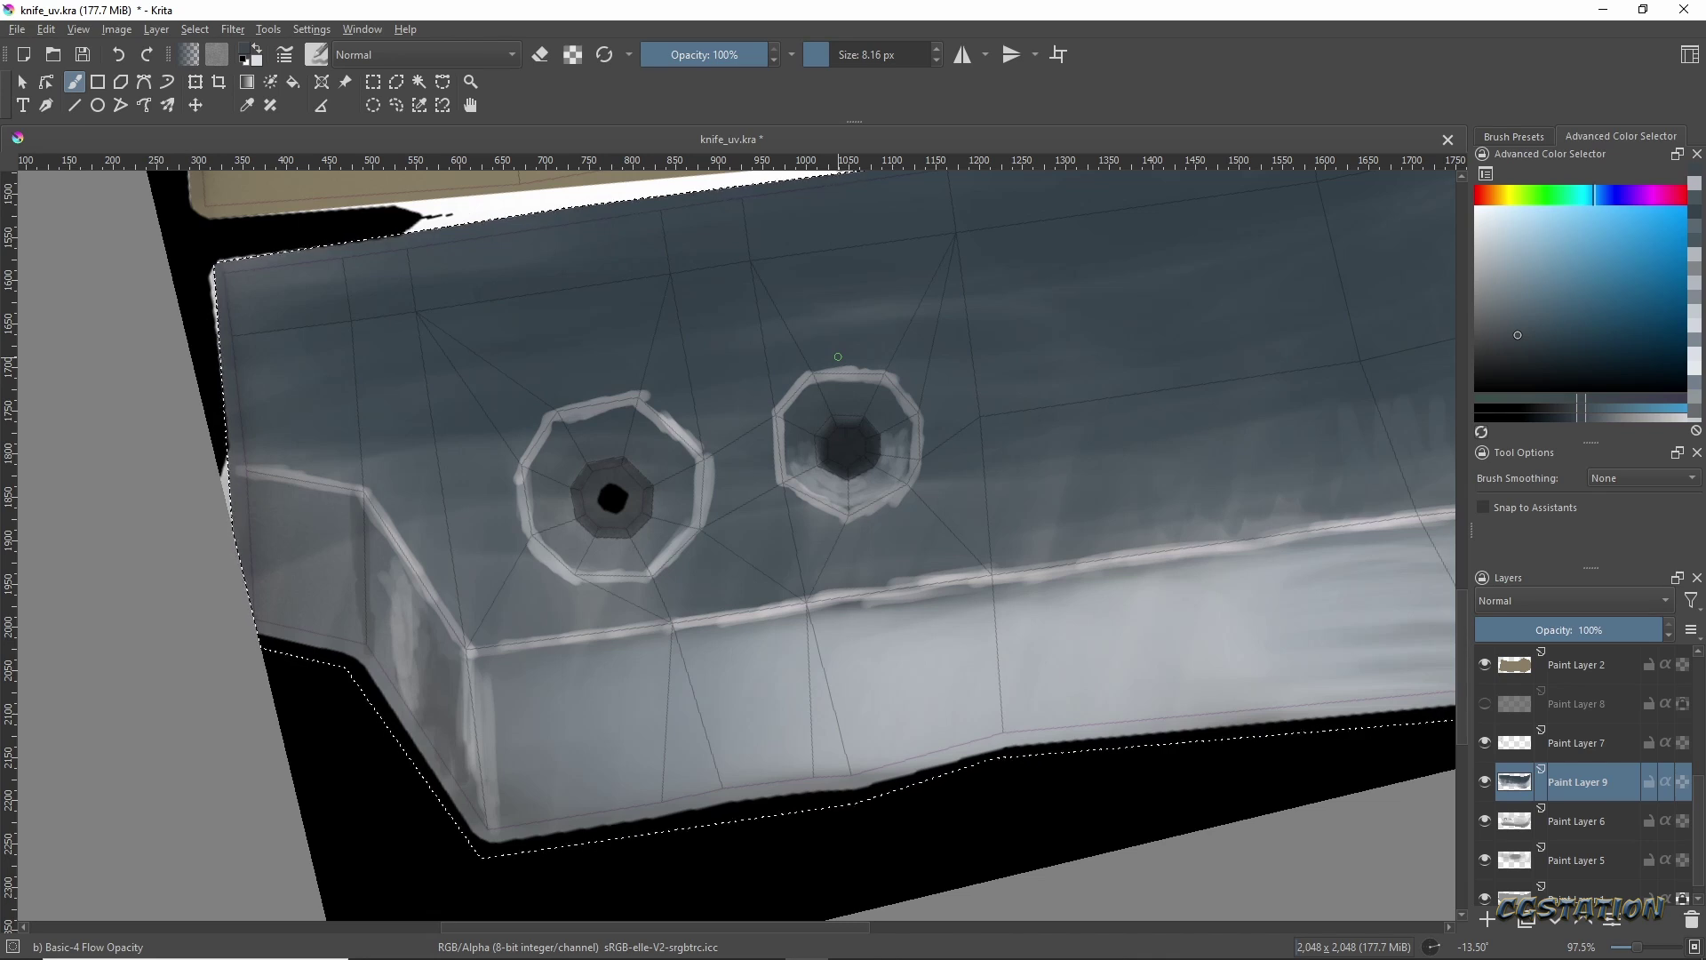
pyautogui.keyDown('ctrl'); pyautogui.click(807, 425); pyautogui.keyUp('ctrl')
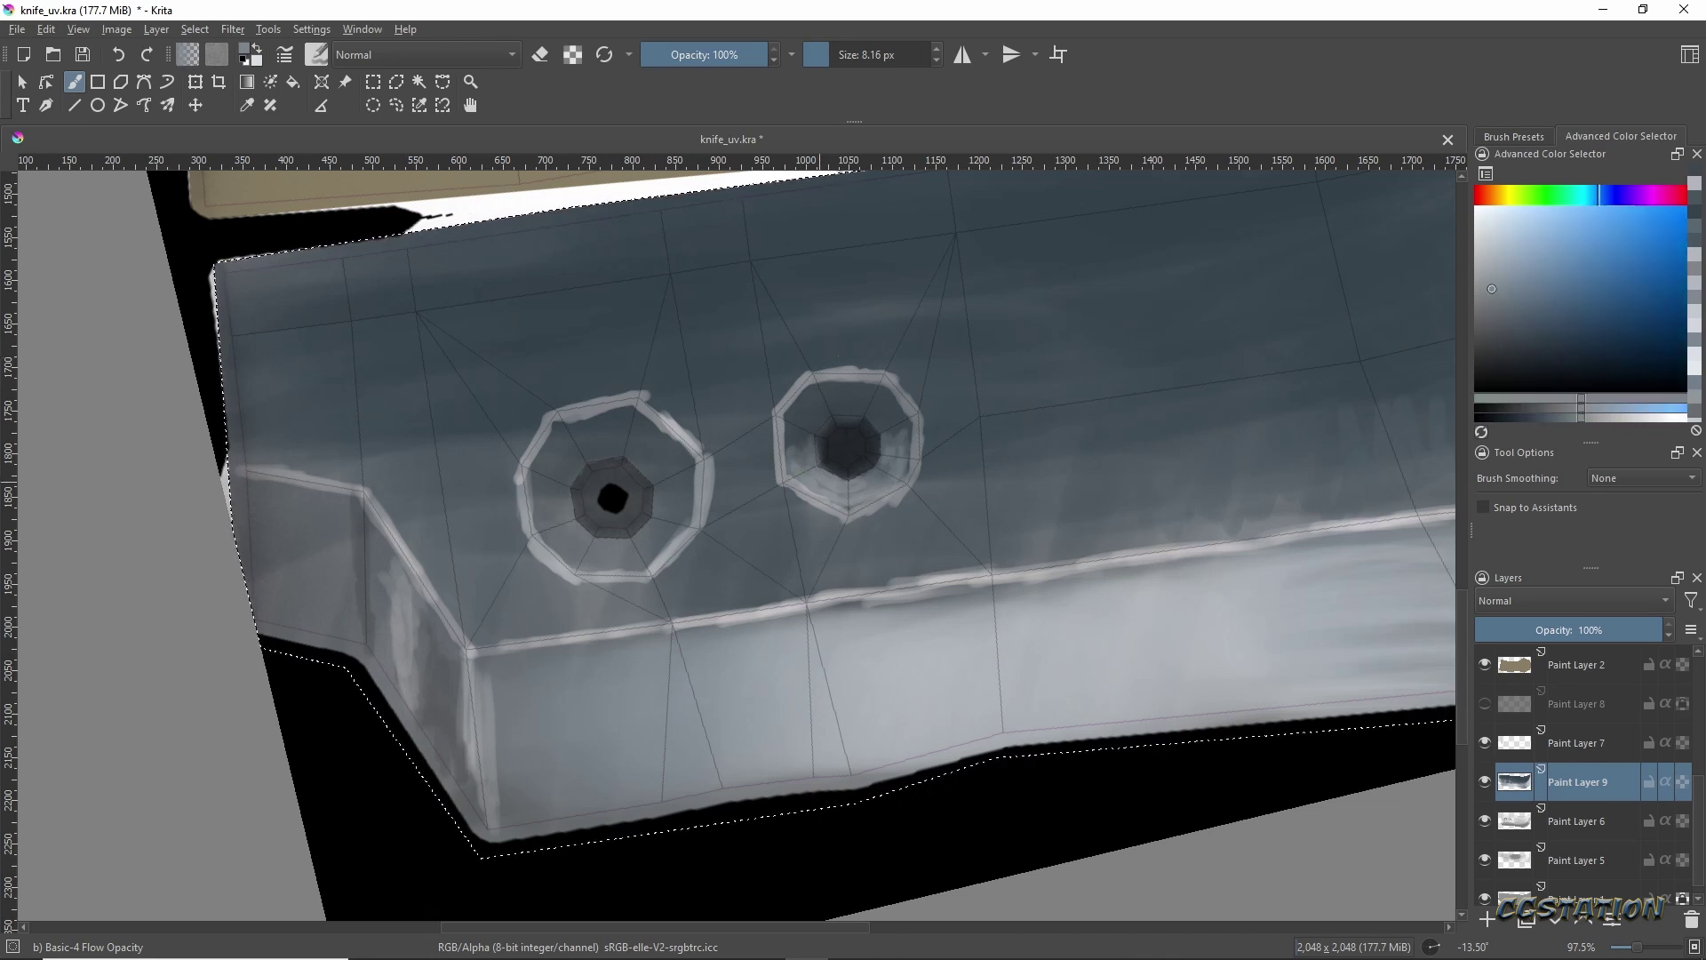
pyautogui.click(1529, 359)
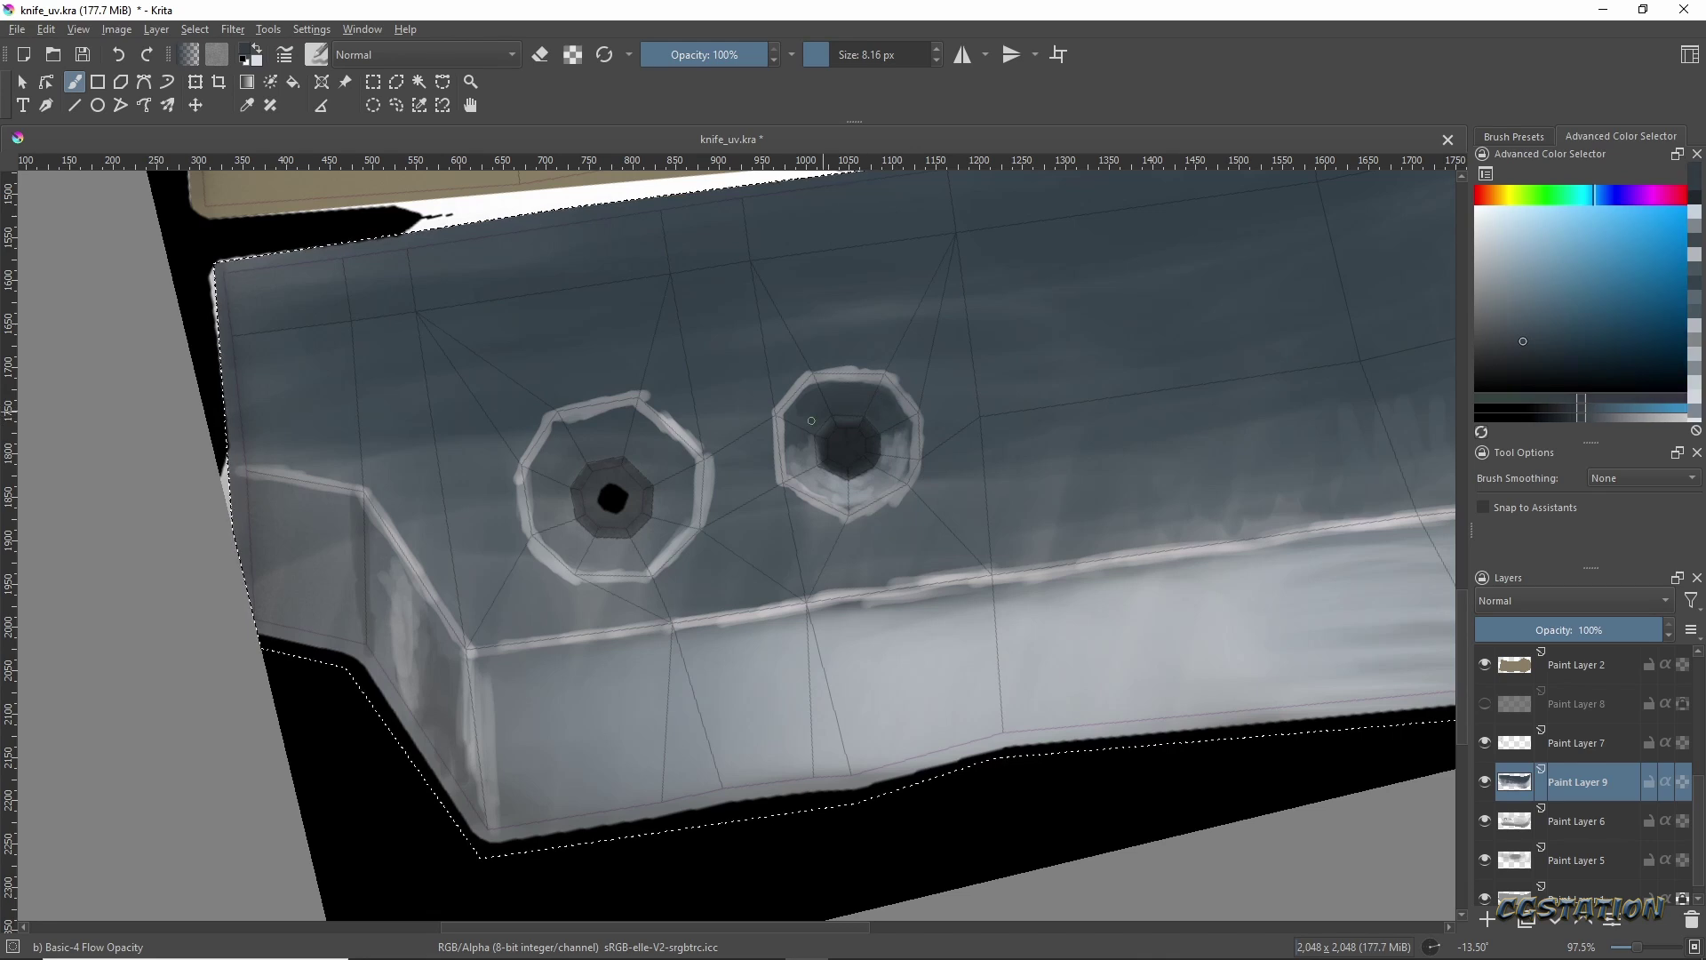
pyautogui.hscroll(-3, 811, 420)
pyautogui.keyDown('shift'); pyautogui.moveTo(748, 433); pyautogui.dragTo(800, 433); pyautogui.keyUp('shift')
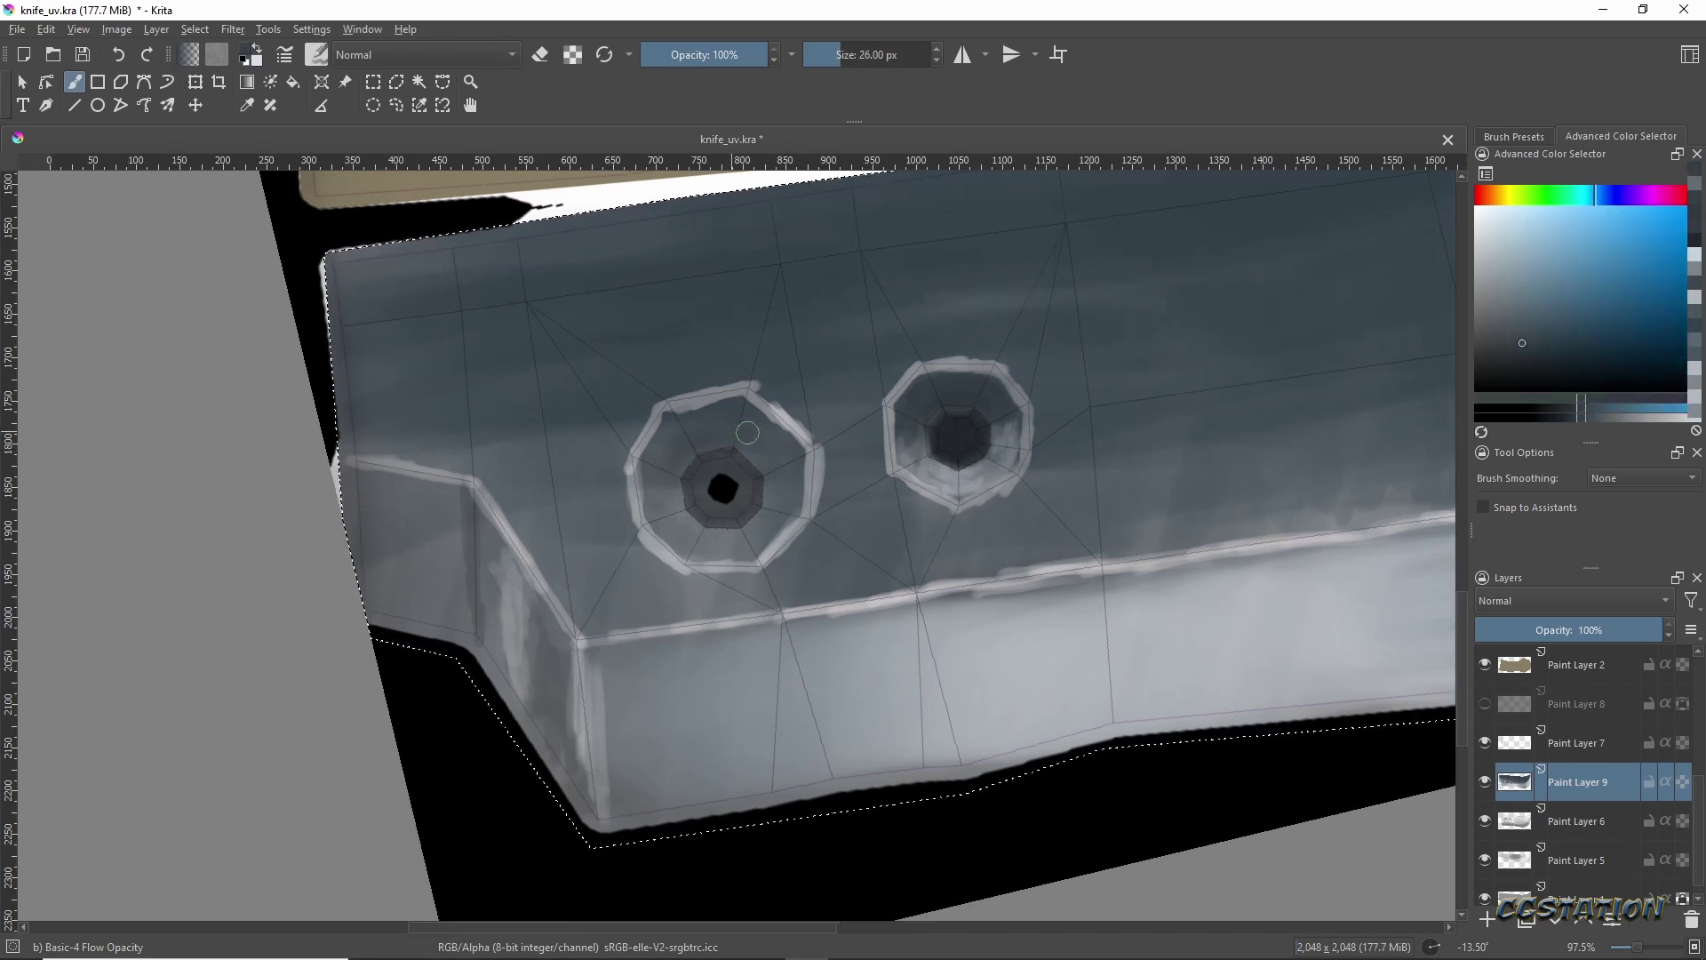
pyautogui.keyDown('ctrl'); pyautogui.click(775, 448); pyautogui.keyUp('ctrl')
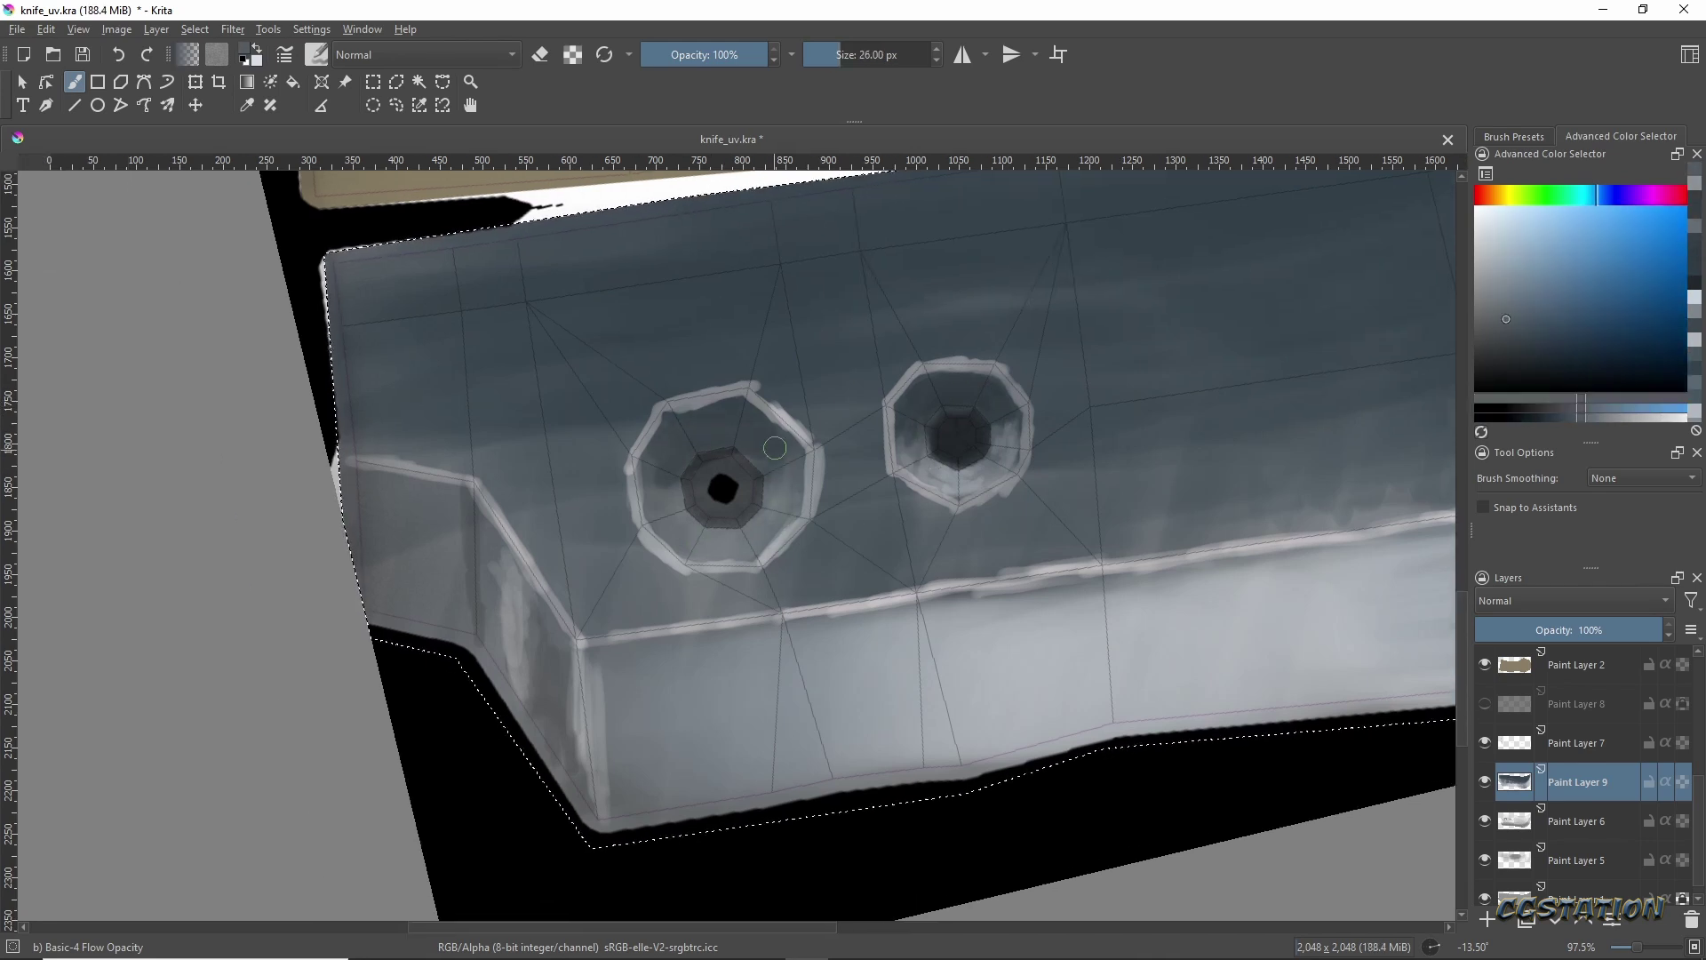
pyautogui.keyDown('ctrl'); pyautogui.click(656, 477); pyautogui.keyUp('ctrl')
pyautogui.keyDown('ctrl'); pyautogui.click(673, 708); pyautogui.keyUp('ctrl')
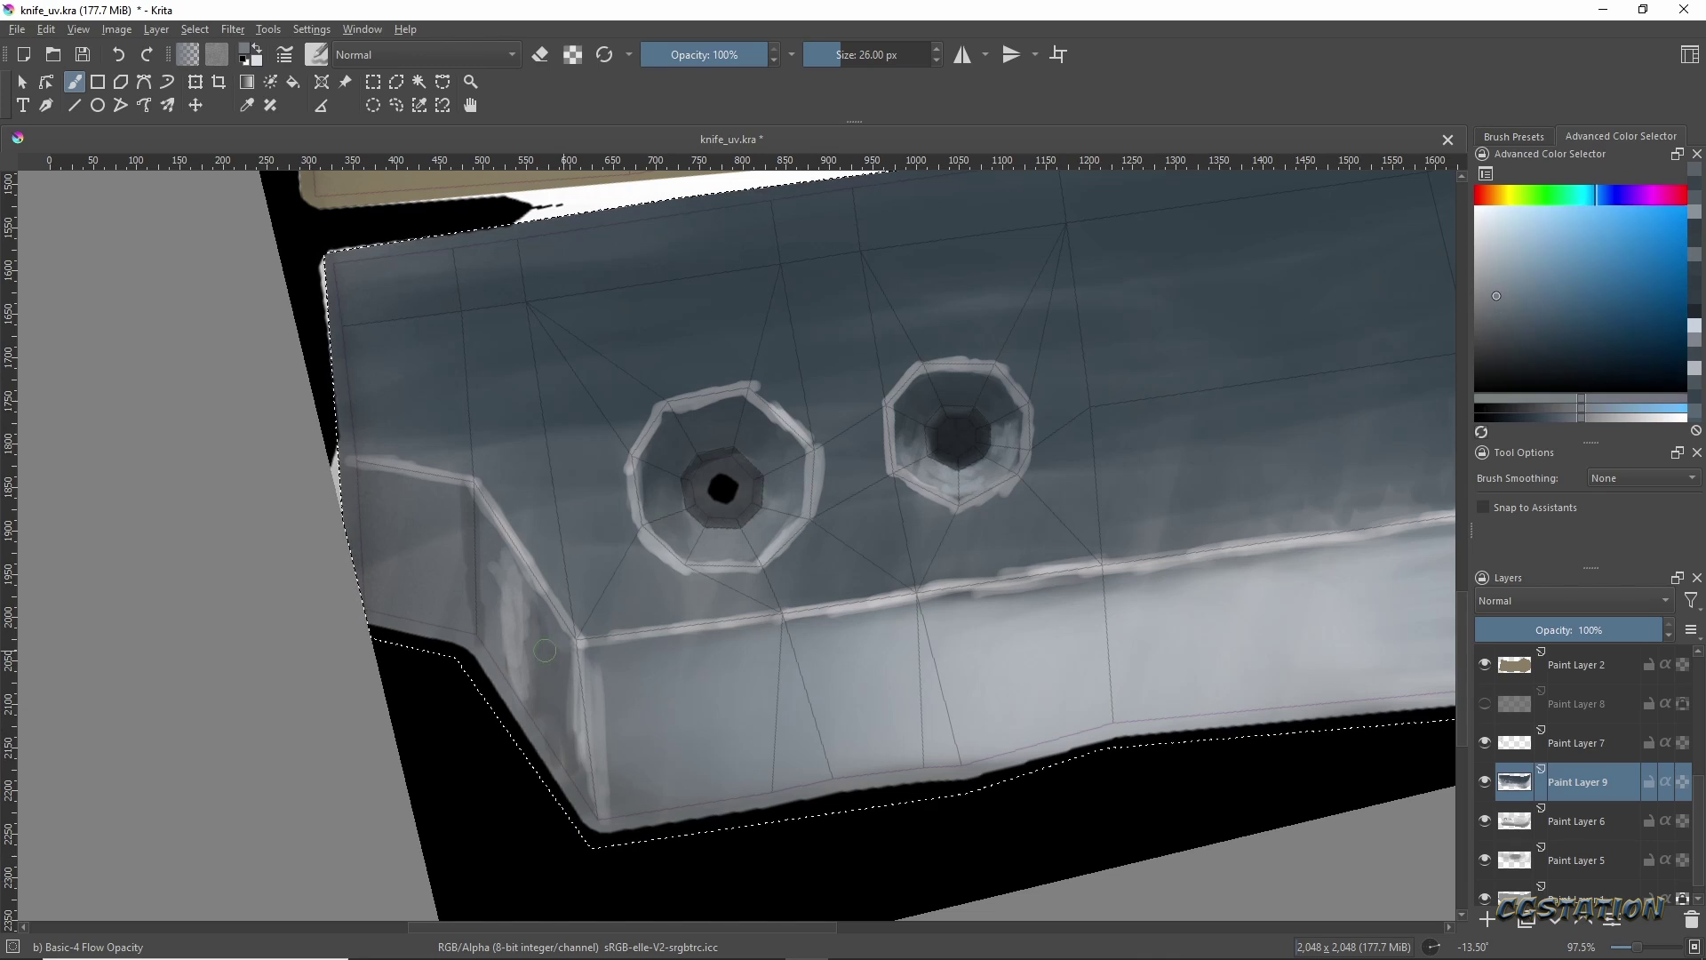
# Switch to the Basic-5 Size Opacity brush and pick blue-greys for the bevel.
pyautogui.rightClick(759, 411)
pyautogui.click(647, 494)
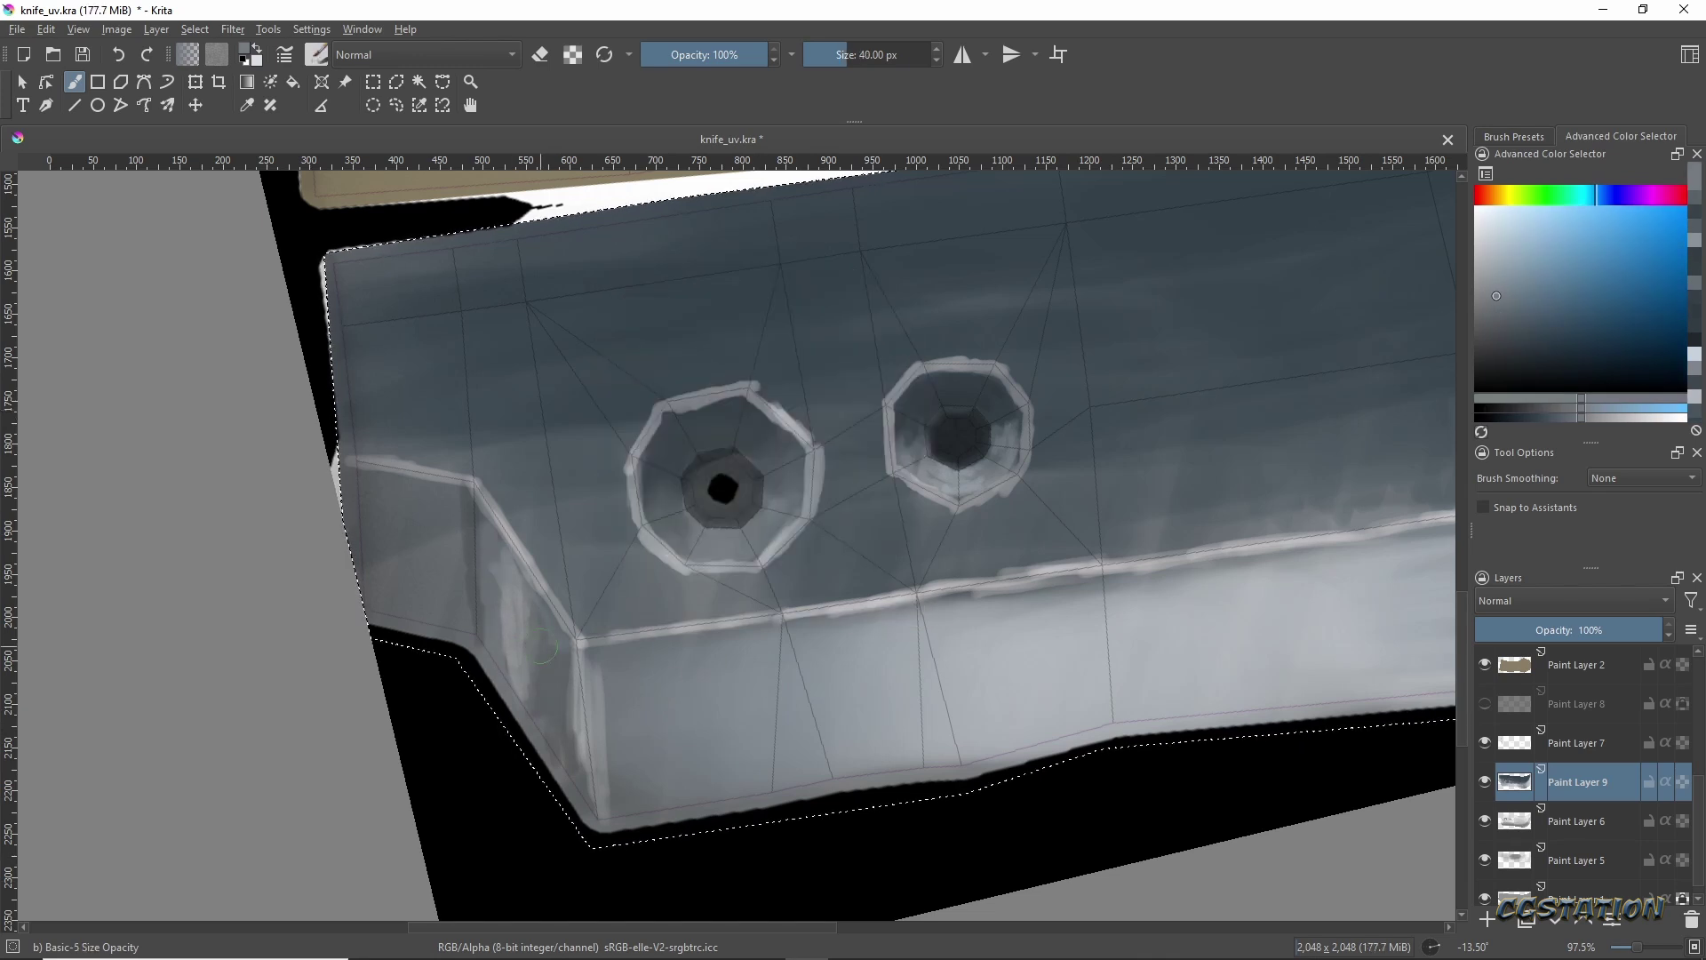
pyautogui.keyDown('ctrl'); pyautogui.click(552, 650); pyautogui.keyUp('ctrl')
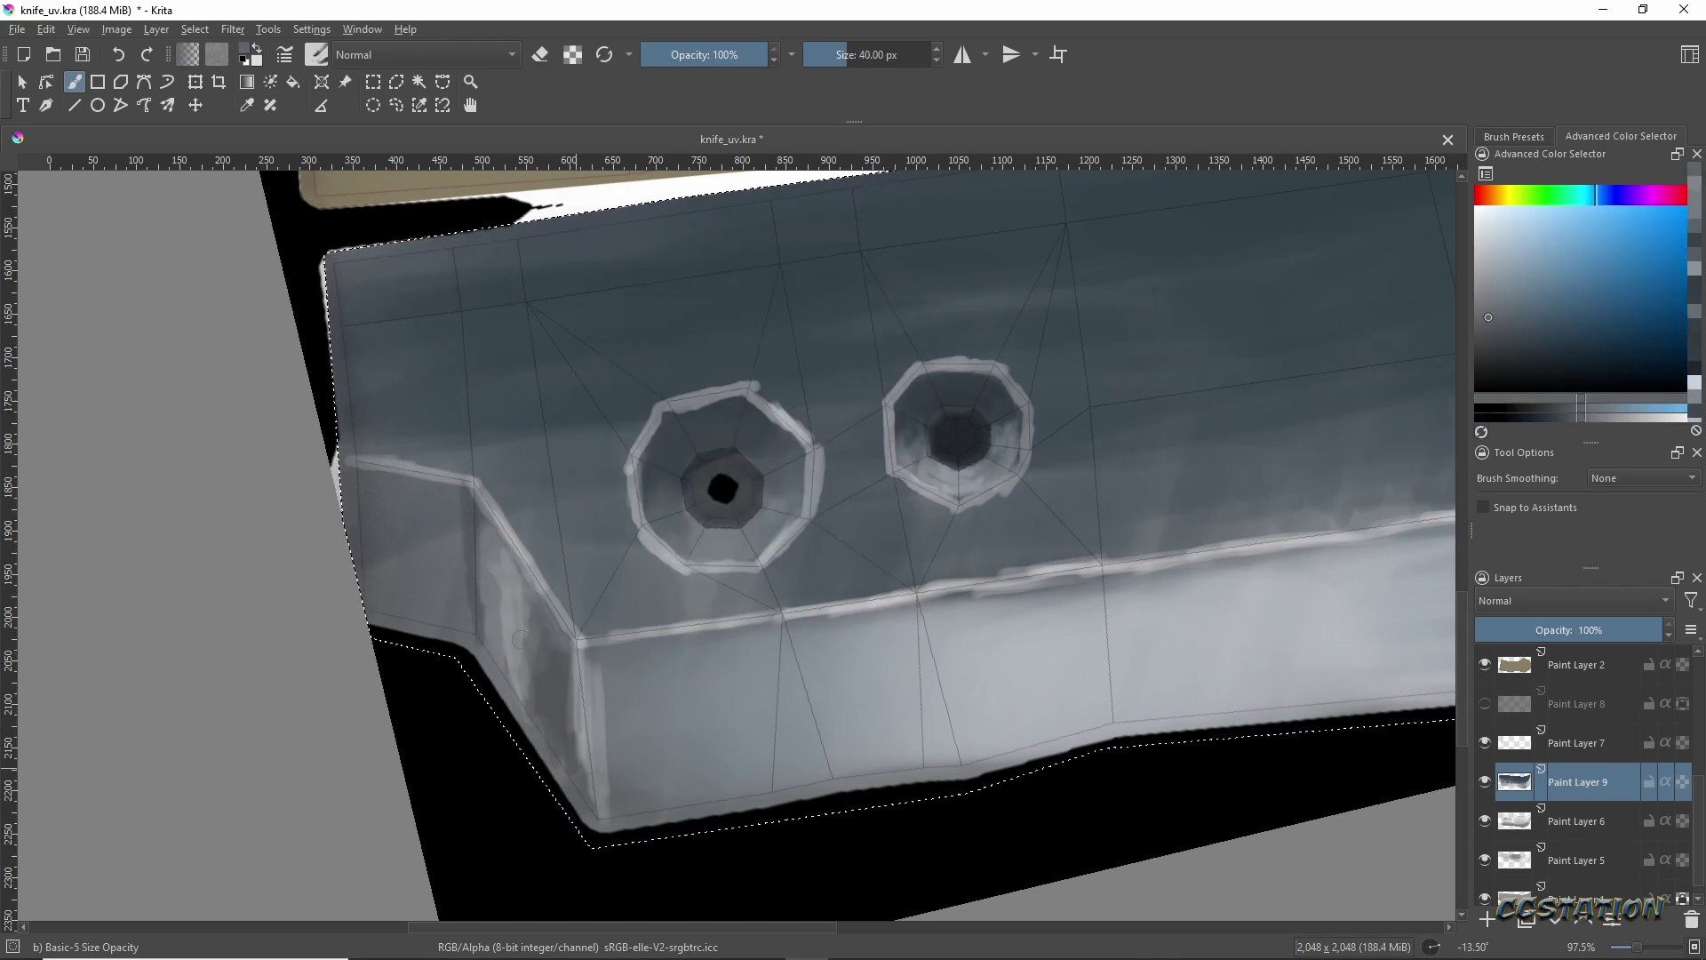
pyautogui.keyDown('ctrl'); pyautogui.click(520, 640); pyautogui.keyUp('ctrl')
pyautogui.moveTo(520, 640)
pyautogui.keyDown('shift'); pyautogui.mouseDown(button='middle')
pyautogui.moveTo(735, 507)
pyautogui.moveTo(760, 569)
pyautogui.mouseUp(button='middle'); pyautogui.keyUp('shift')
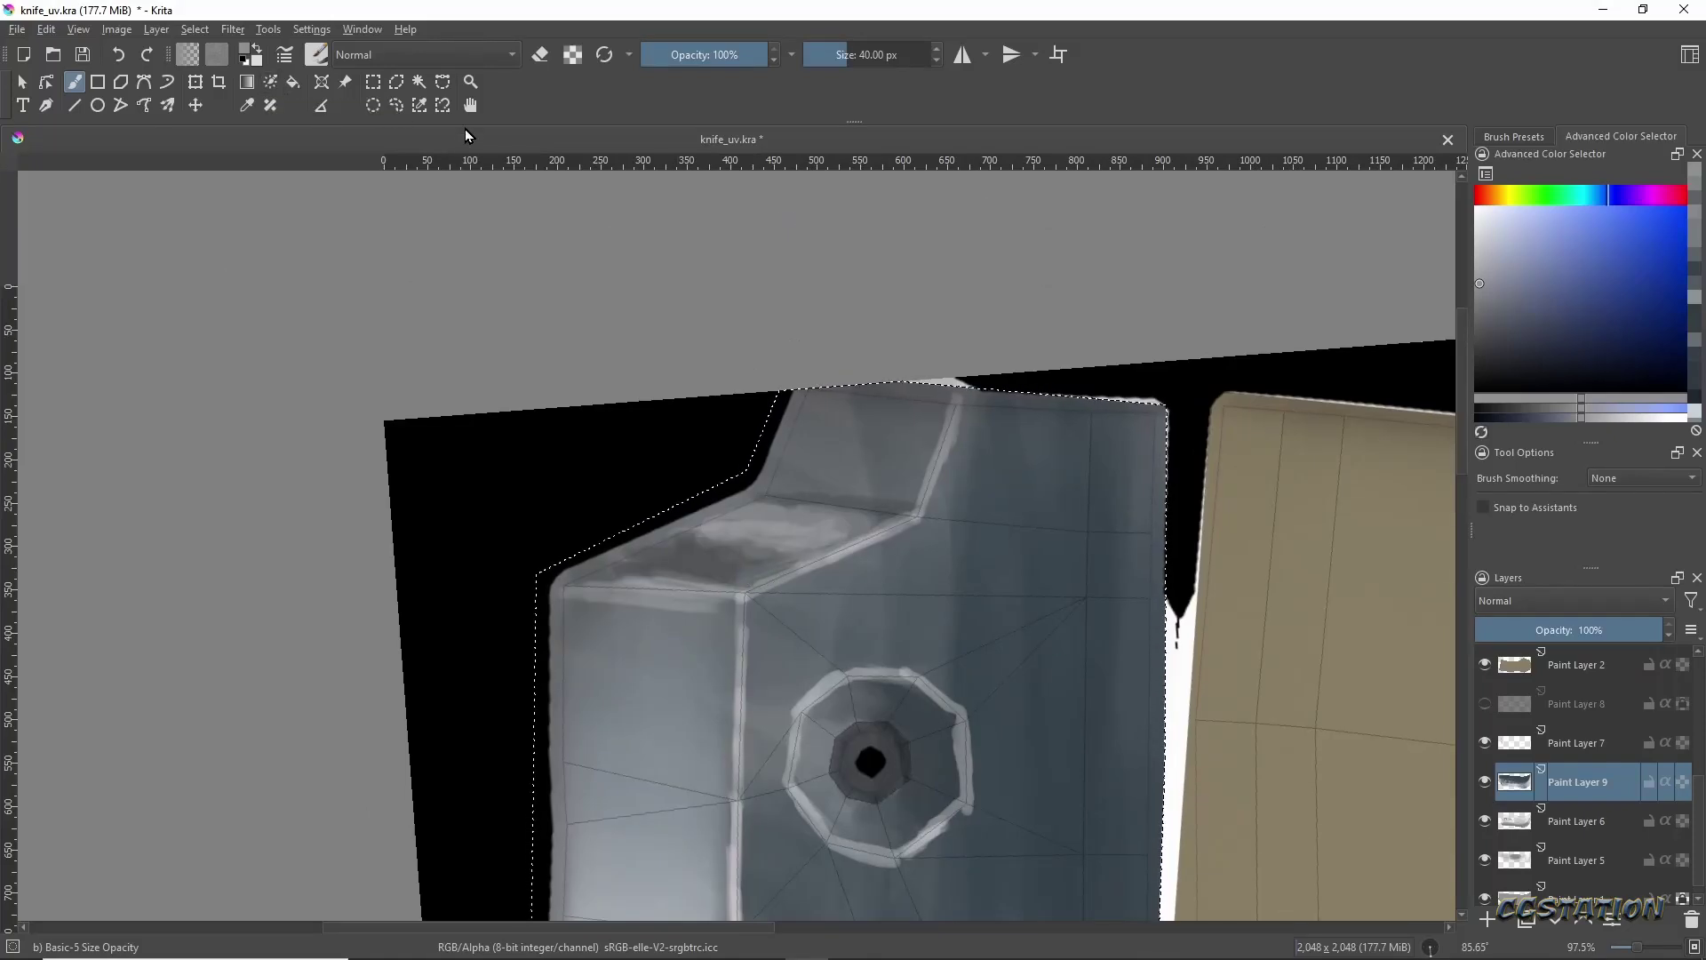
# Switch to the Blender Blur brush and add a new empty paint layer.
pyautogui.click(1513, 136)
pyautogui.click(1502, 300)
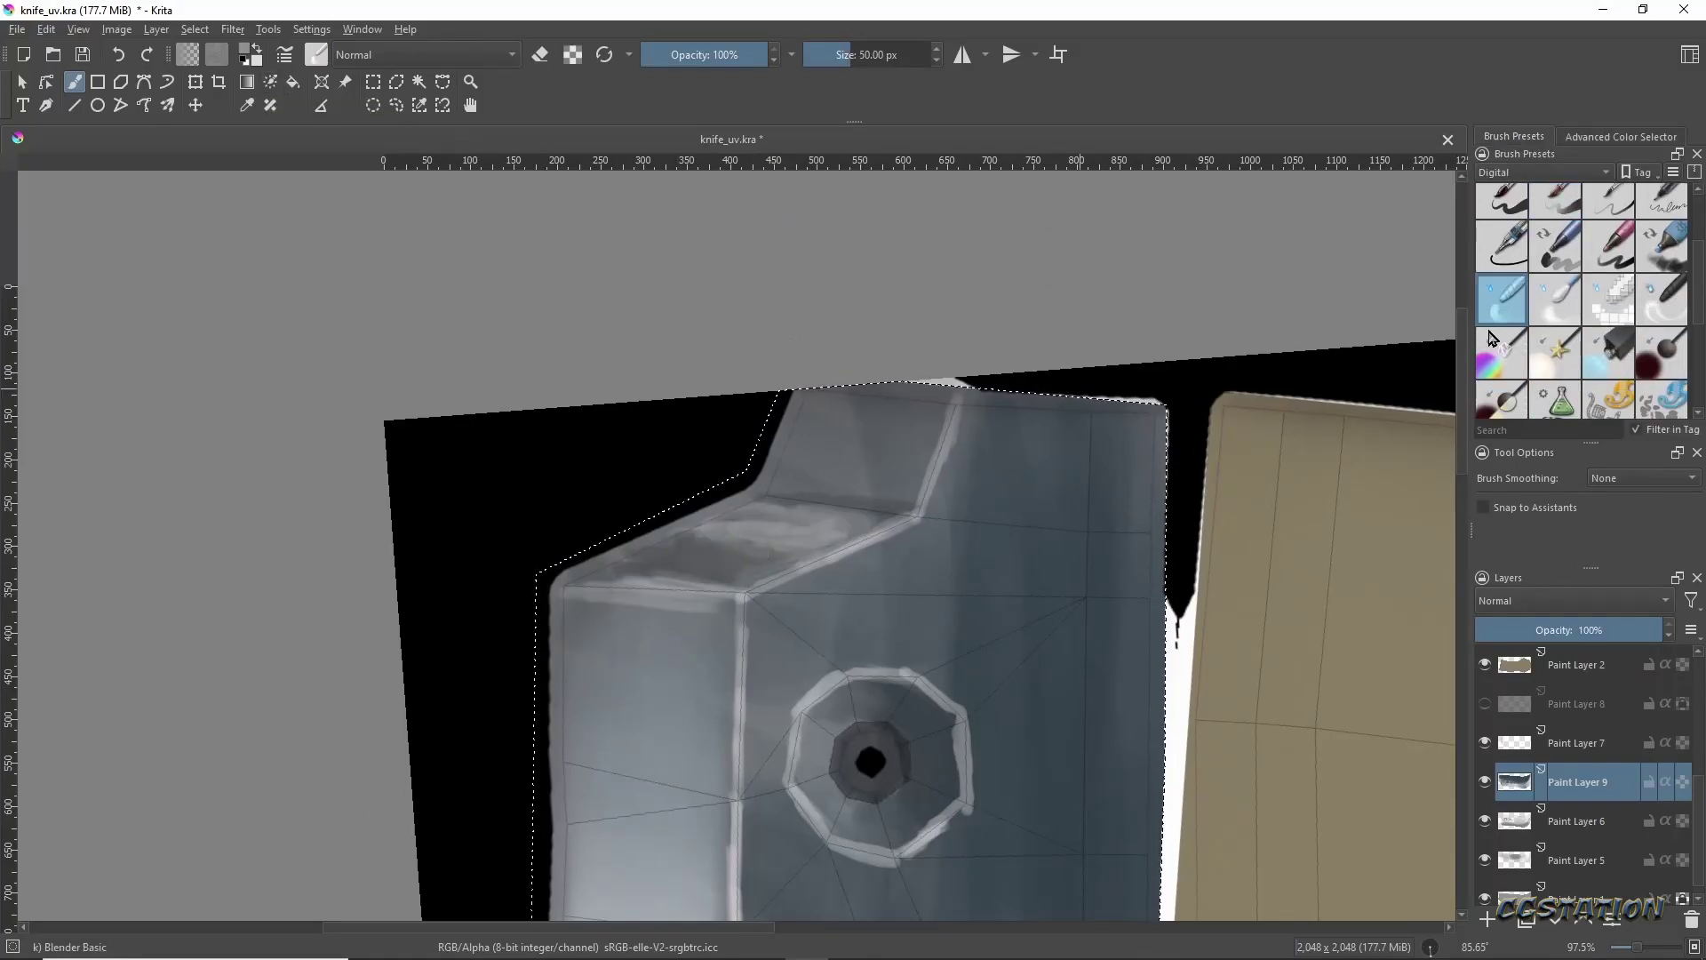
pyautogui.press('/')
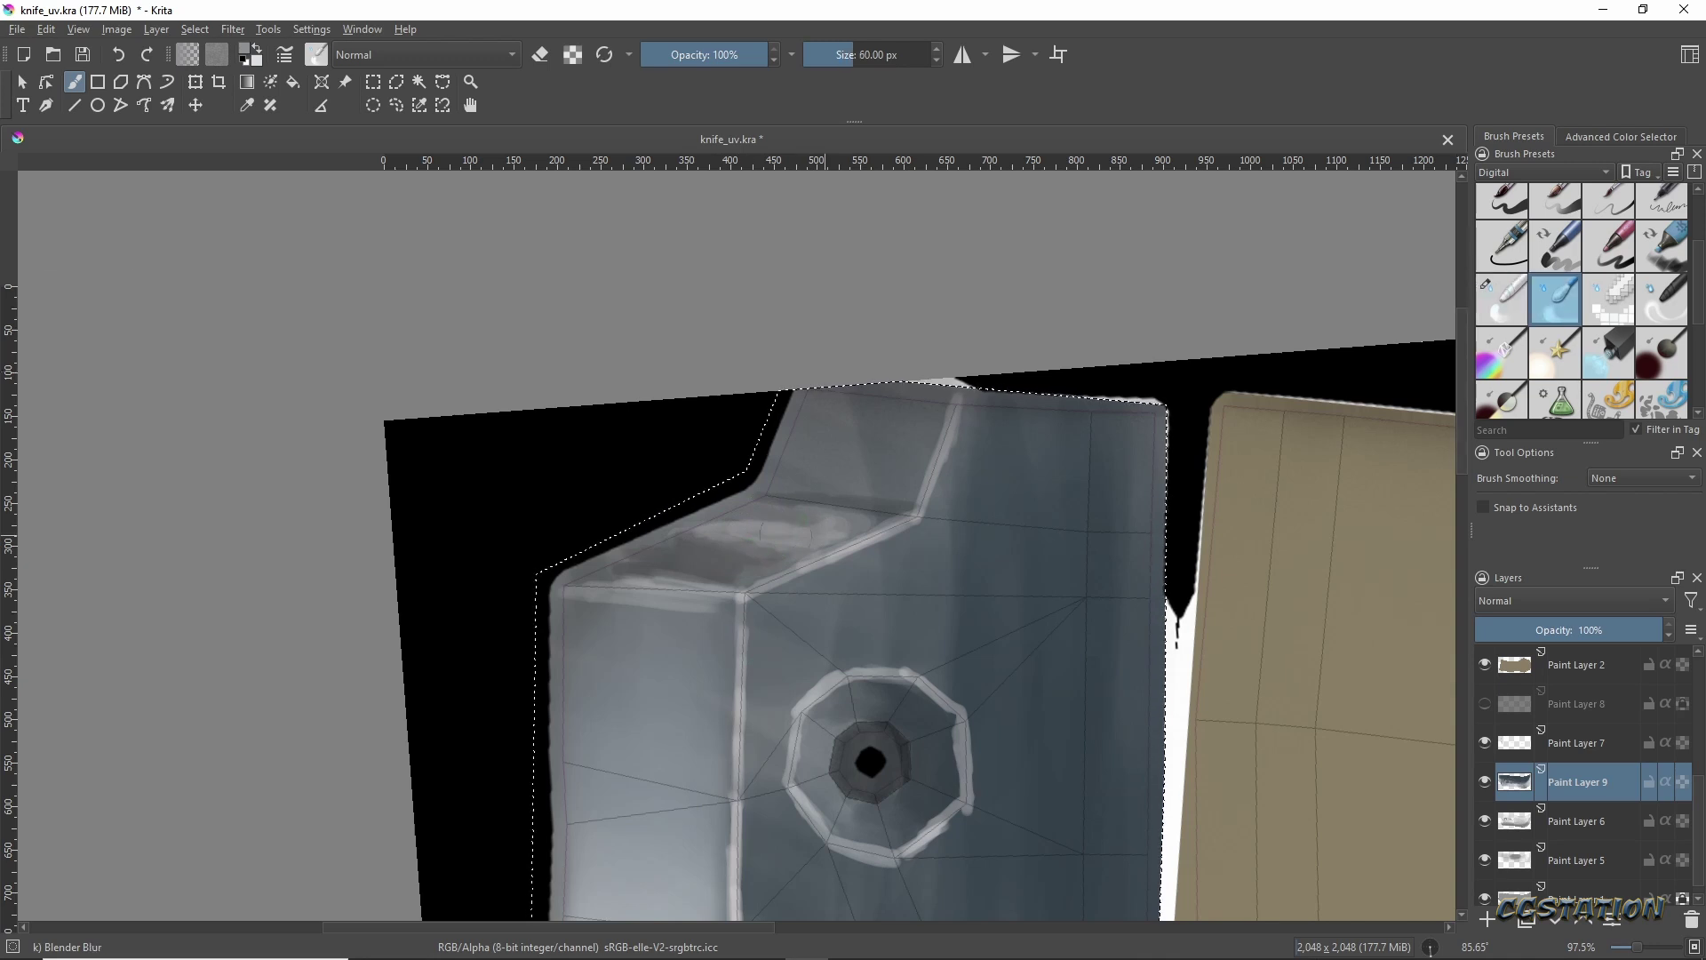
pyautogui.rightClick(1578, 786)
pyautogui.click(1566, 515)
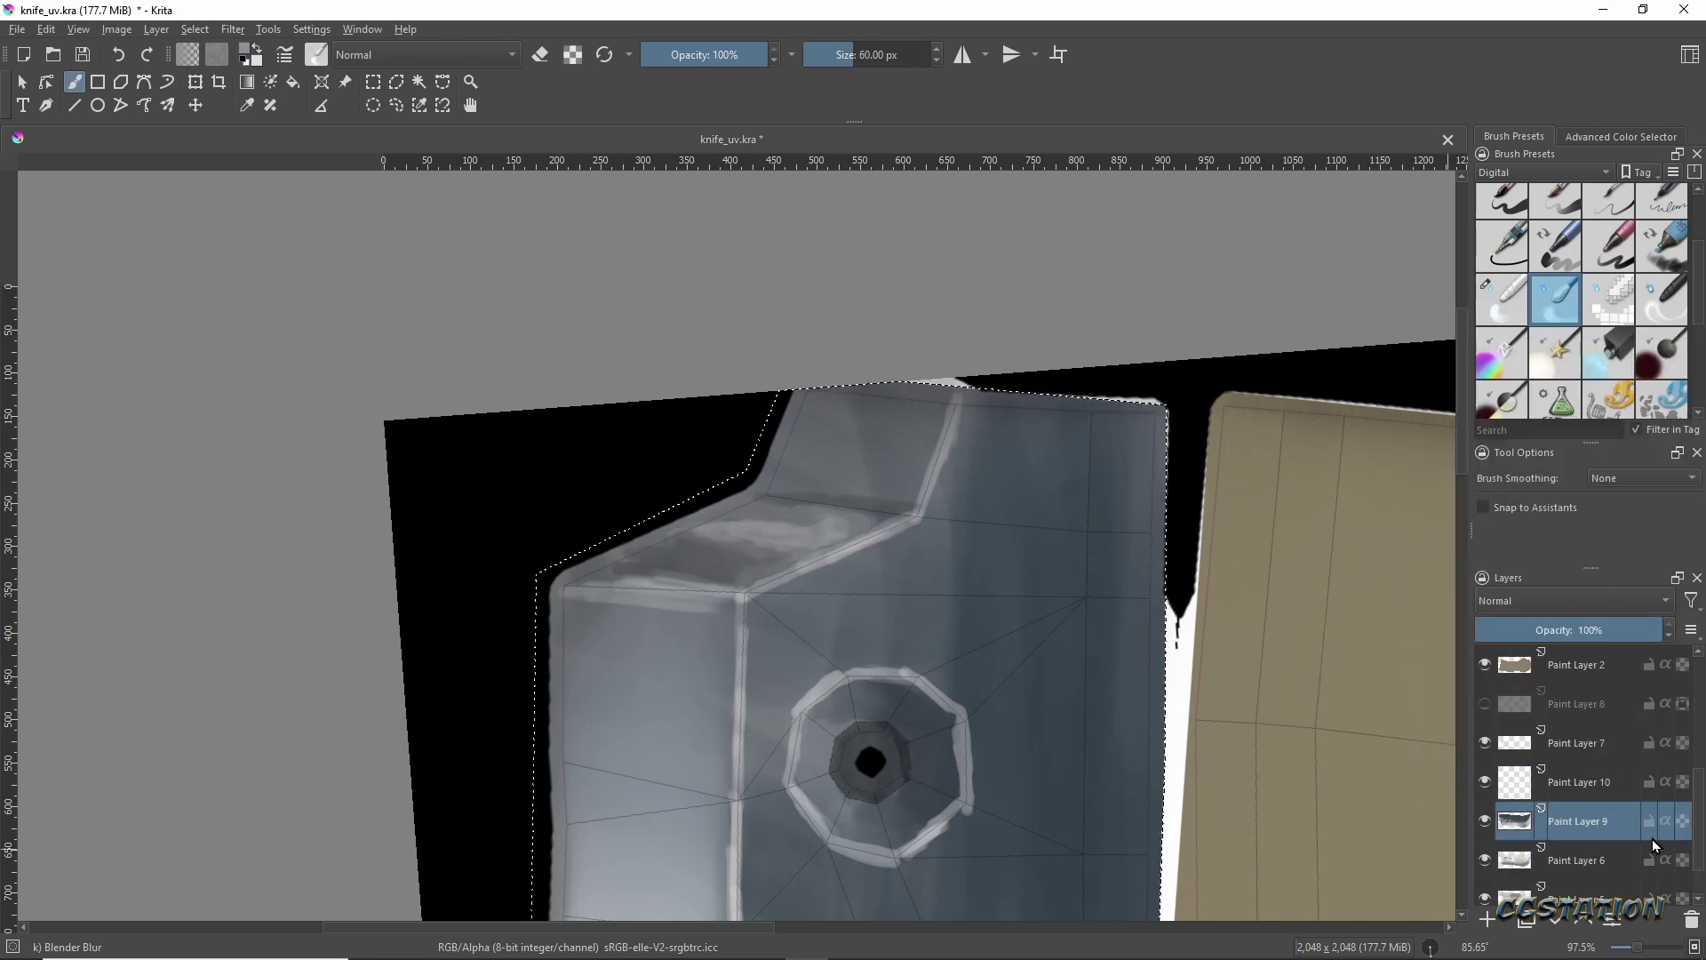
# Duplicate layers 9, 6, 5 and 1, merge the copies into one layer, and hide the originals.
pyautogui.keyDown('shift'); pyautogui.click(1613, 884); pyautogui.keyUp('shift')
pyautogui.rightClick(1564, 736)
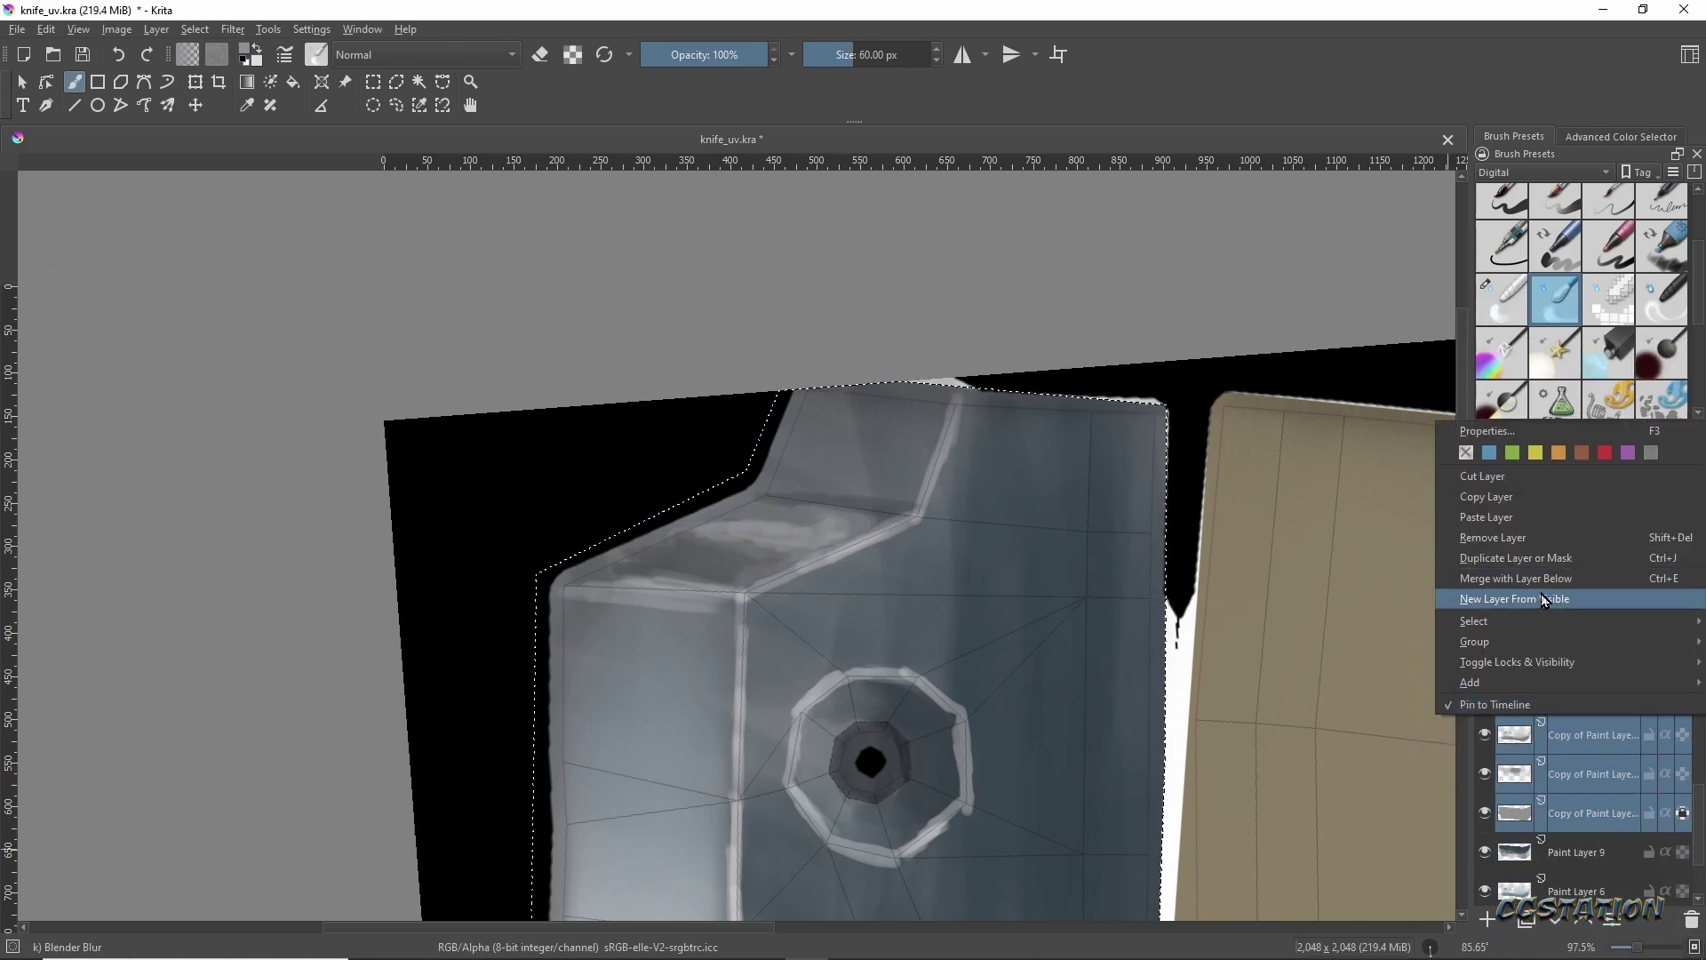
pyautogui.click(1539, 572)
pyautogui.rightClick(1550, 736)
pyautogui.click(1536, 592)
pyautogui.click(1486, 741)
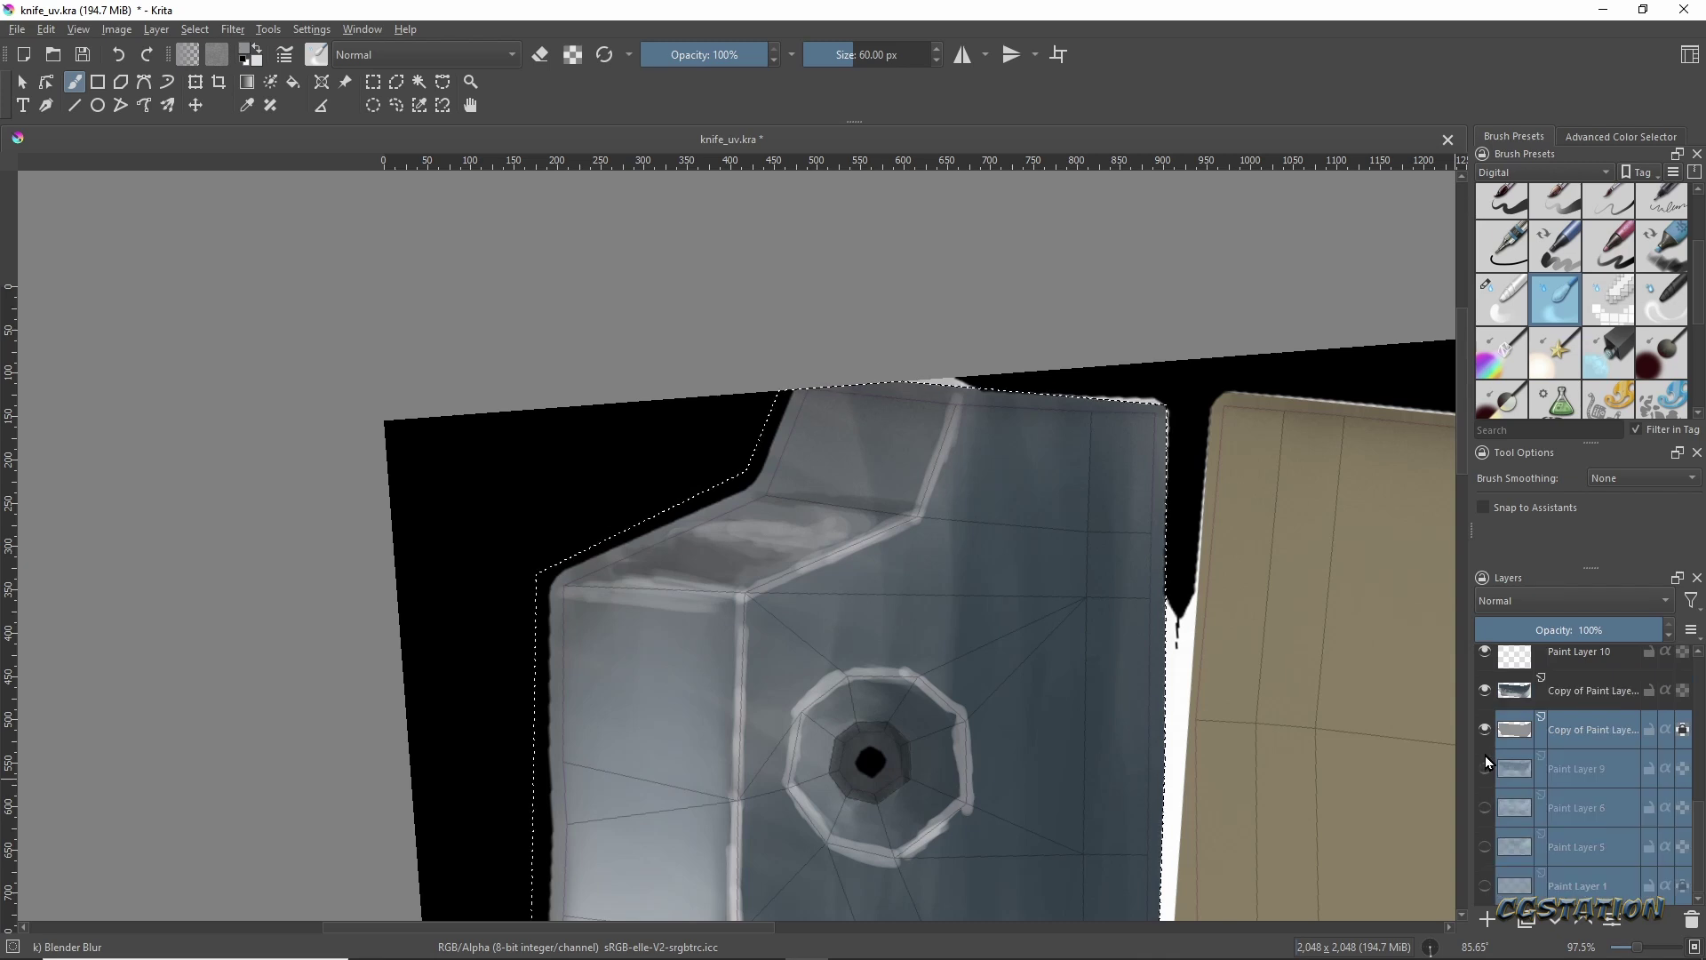
pyautogui.rightClick(1485, 756)
pyautogui.click(1555, 675)
# Paint dark shading along the bevel face with the Basic-3 Flow brush.
pyautogui.scroll(3, 1693, 315)
pyautogui.click(1608, 262)
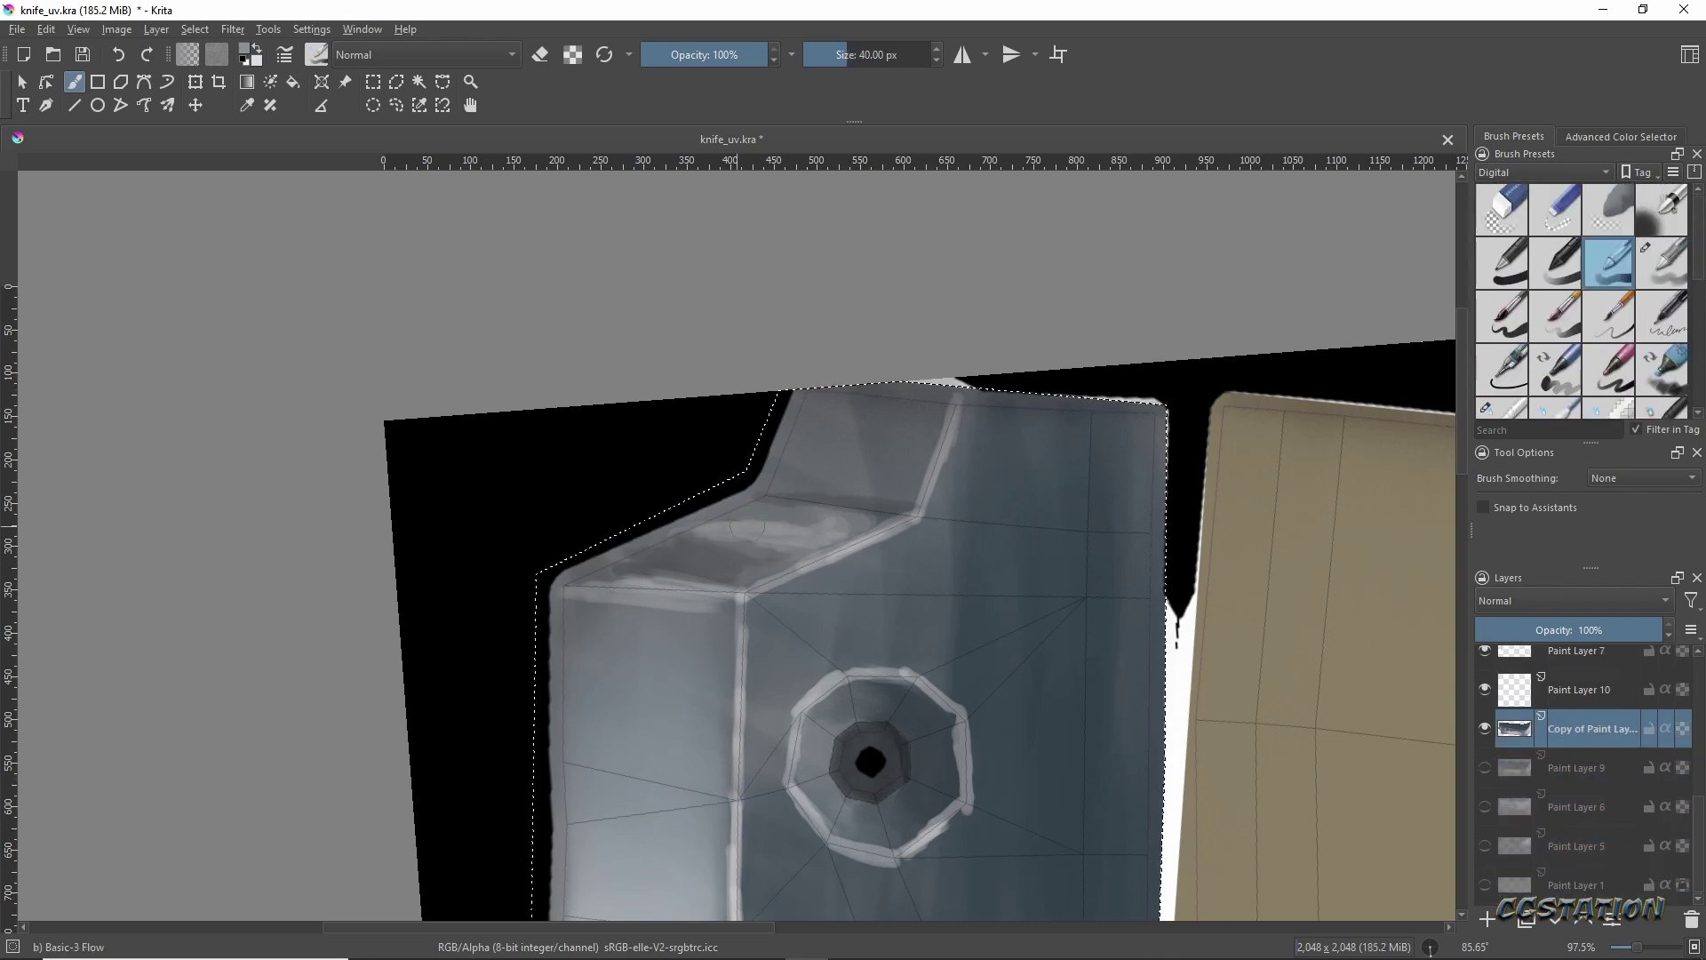
pyautogui.keyDown('ctrl'); pyautogui.scroll(4, 752, 561); pyautogui.keyUp('ctrl')
pyautogui.moveTo(497, 462); pyautogui.dragTo(667, 560)
pyautogui.moveTo(888, 622)
pyautogui.mouseDown()
pyautogui.moveTo(545, 491)
pyautogui.moveTo(754, 373)
pyautogui.moveTo(954, 337)
pyautogui.mouseUp()
# Merge the shading layer into the layer below and select the Blender Blur brush.
pyautogui.scroll(2, 1573, 711)
pyautogui.rightClick(1589, 736)
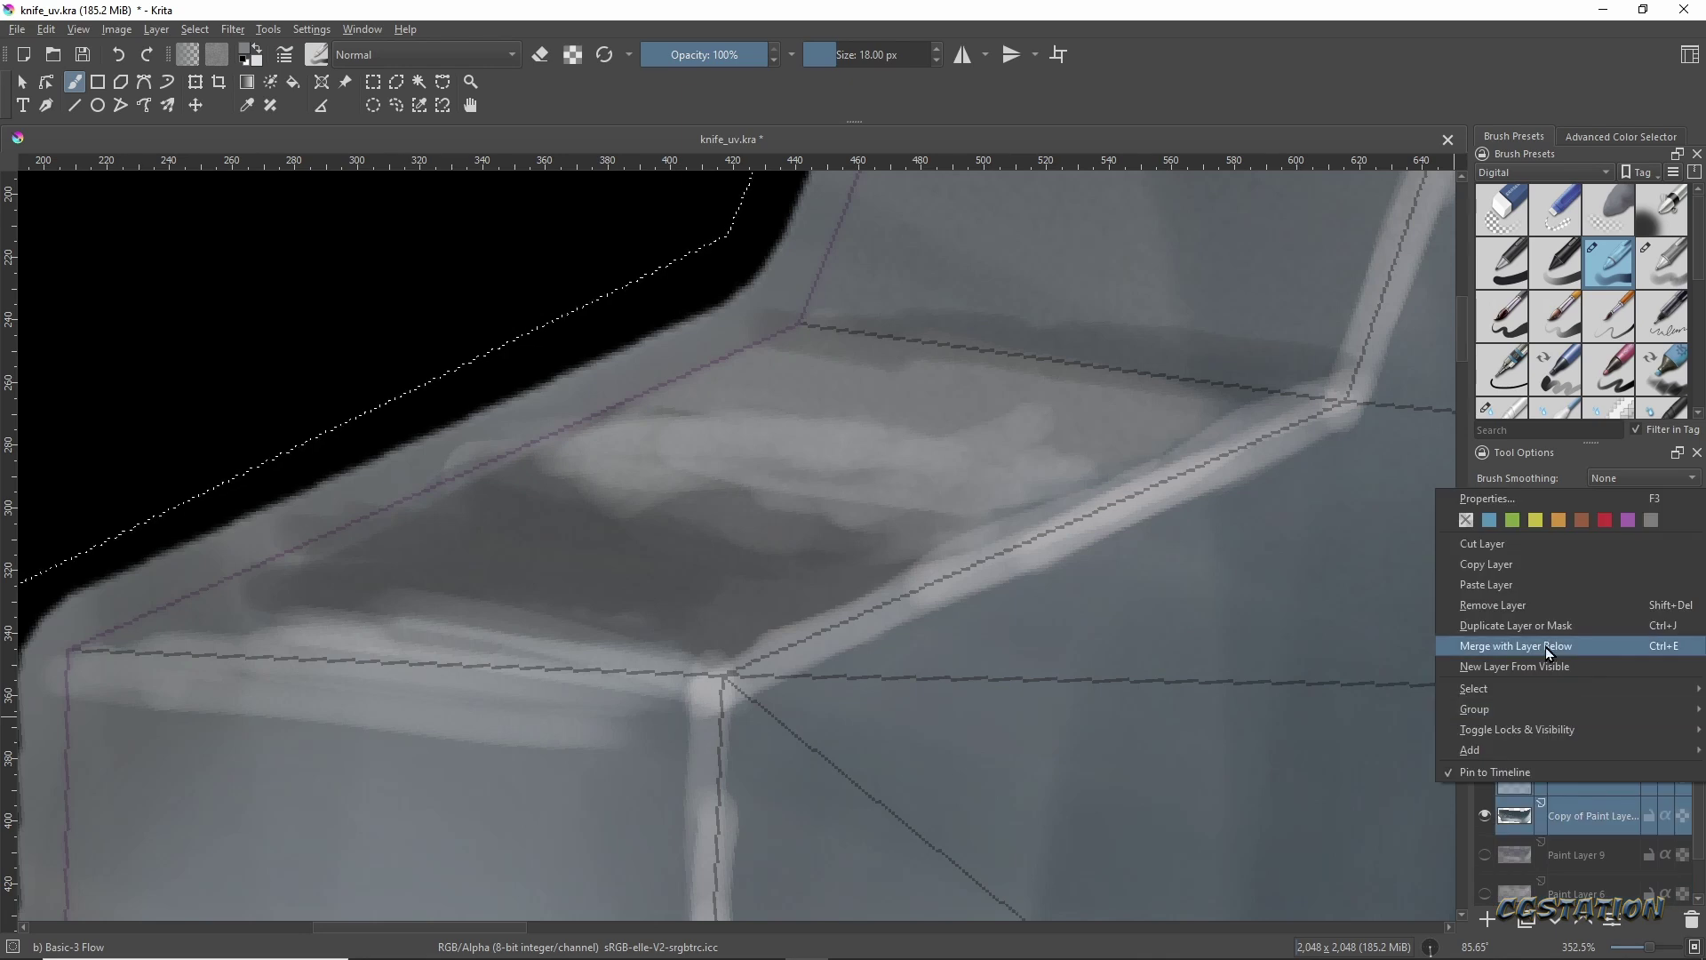
pyautogui.click(1545, 647)
pyautogui.scroll(-2, 1582, 311)
pyautogui.click(1556, 391)
# Shrink the brush to 8 px, finish the blade, and inspect its texture map in 3ds Max.
pyautogui.press('[')
pyautogui.press('[')
pyautogui.press('[')
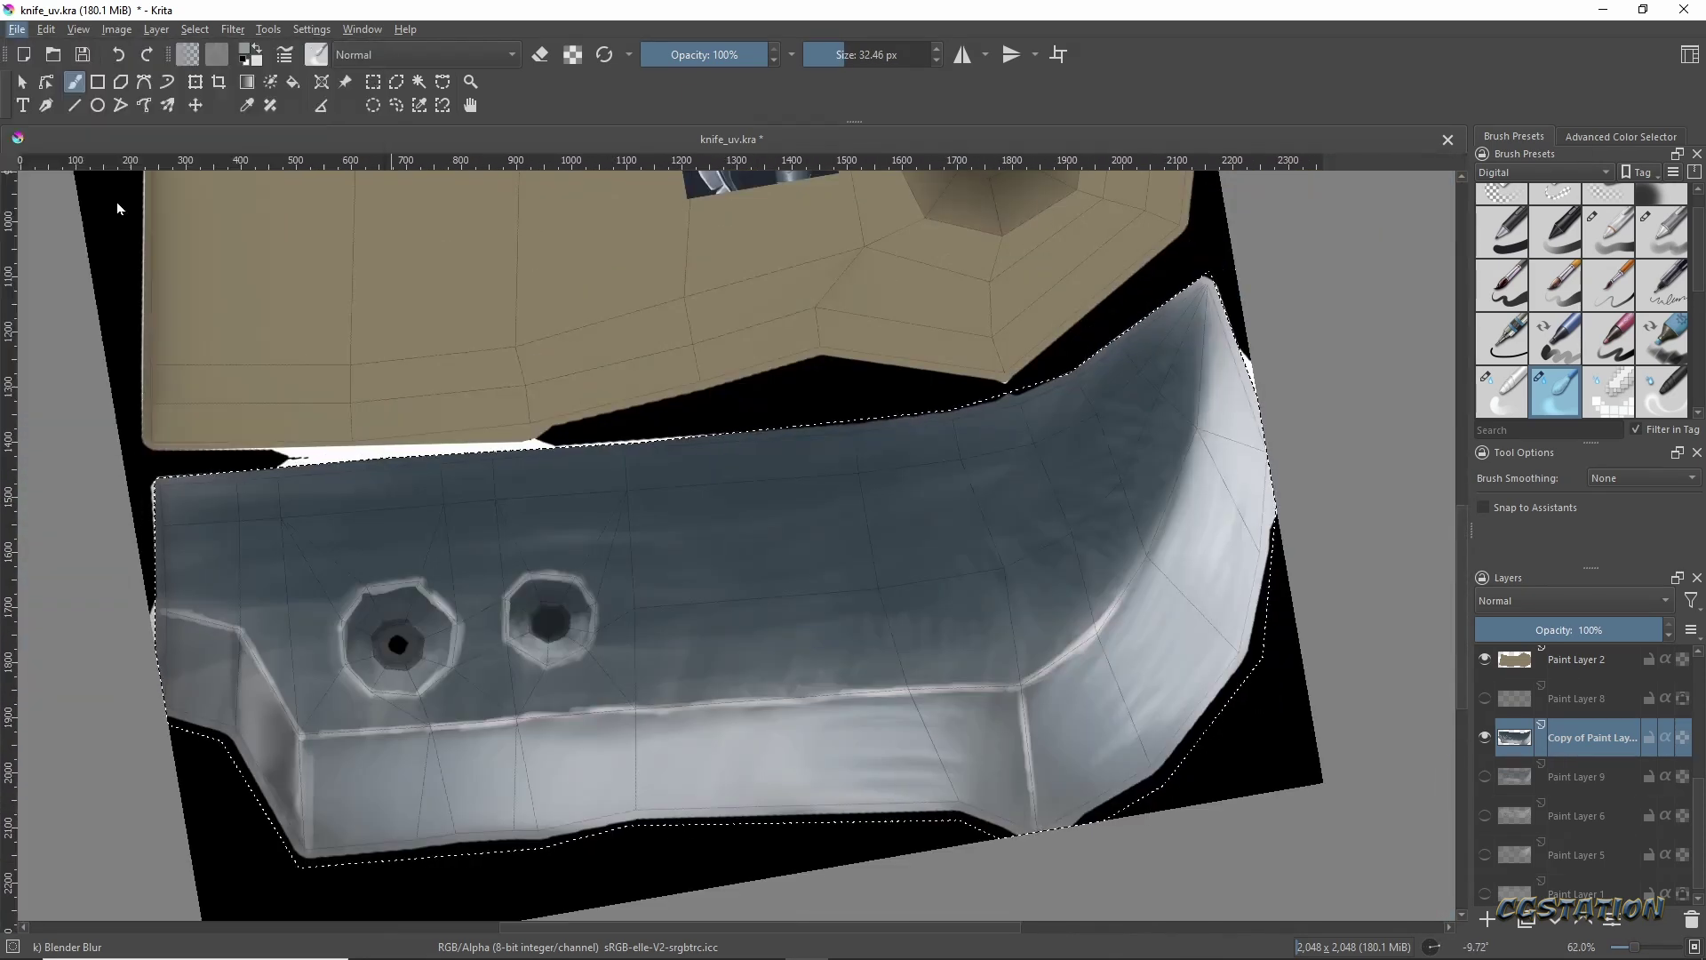
pyautogui.hotkey('alt', 'Tab')
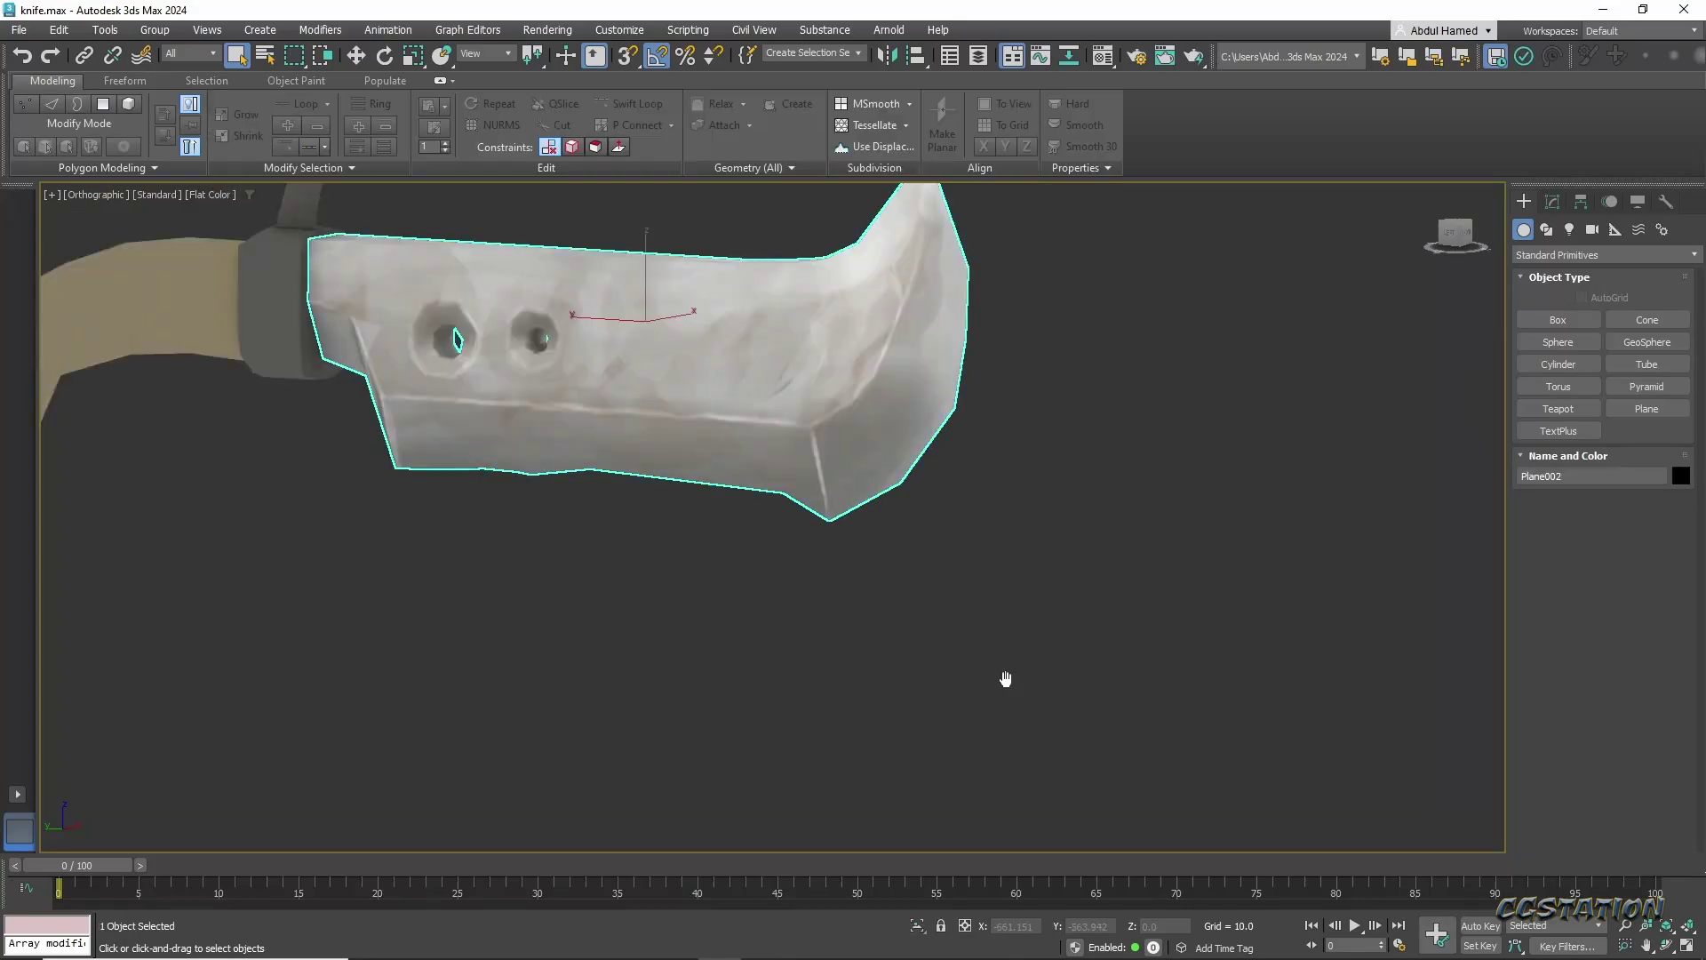
pyautogui.press('m')
pyautogui.click(526, 736)
# Export the knife texture as a JPEG, replacing the existing texture file.
pyautogui.hotkey('alt', 'Tab')
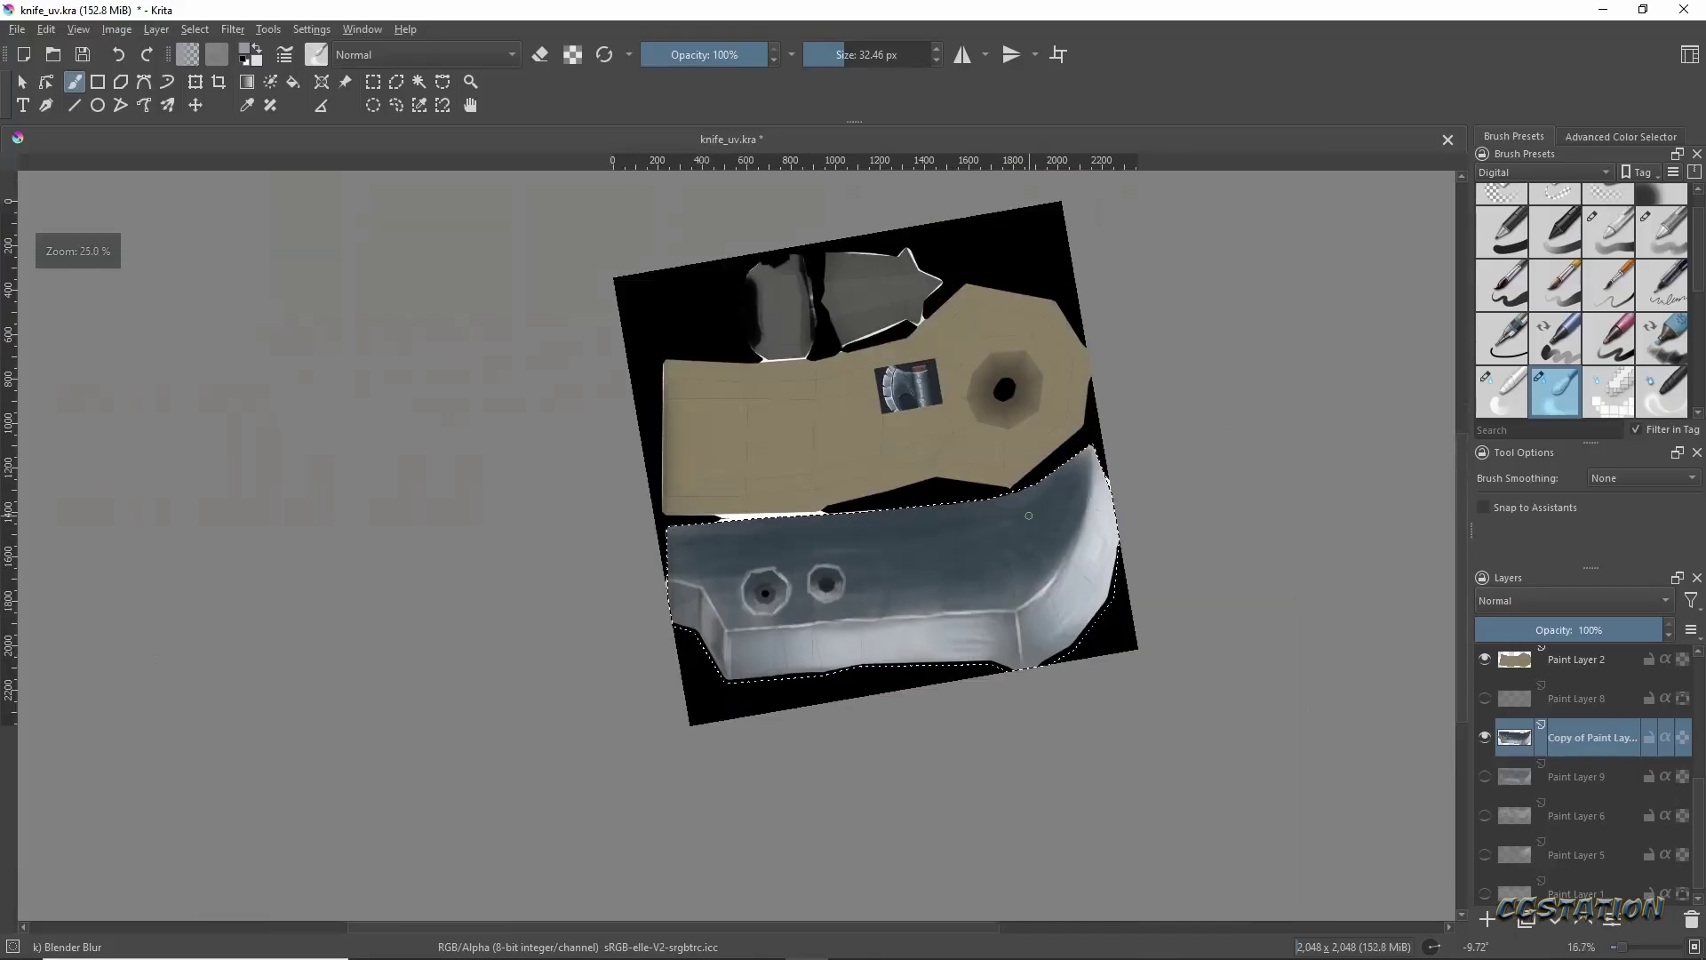
pyautogui.click(17, 30)
pyautogui.click(134, 296)
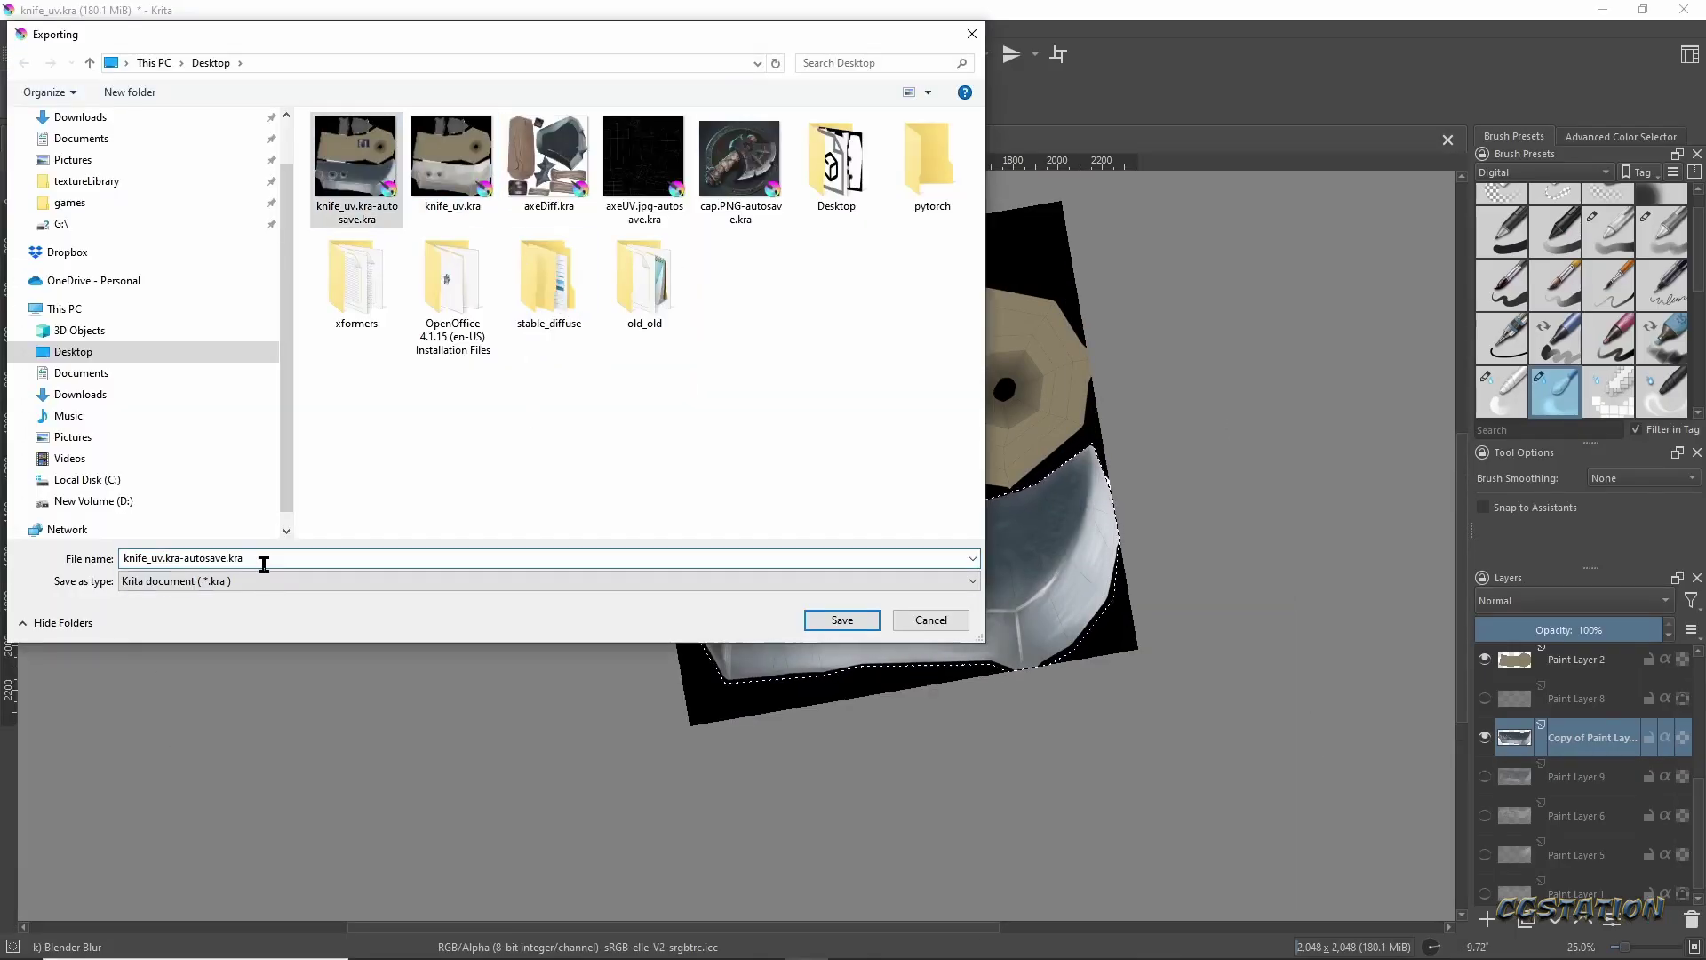
pyautogui.click(274, 580)
pyautogui.click(841, 619)
pyautogui.click(975, 492)
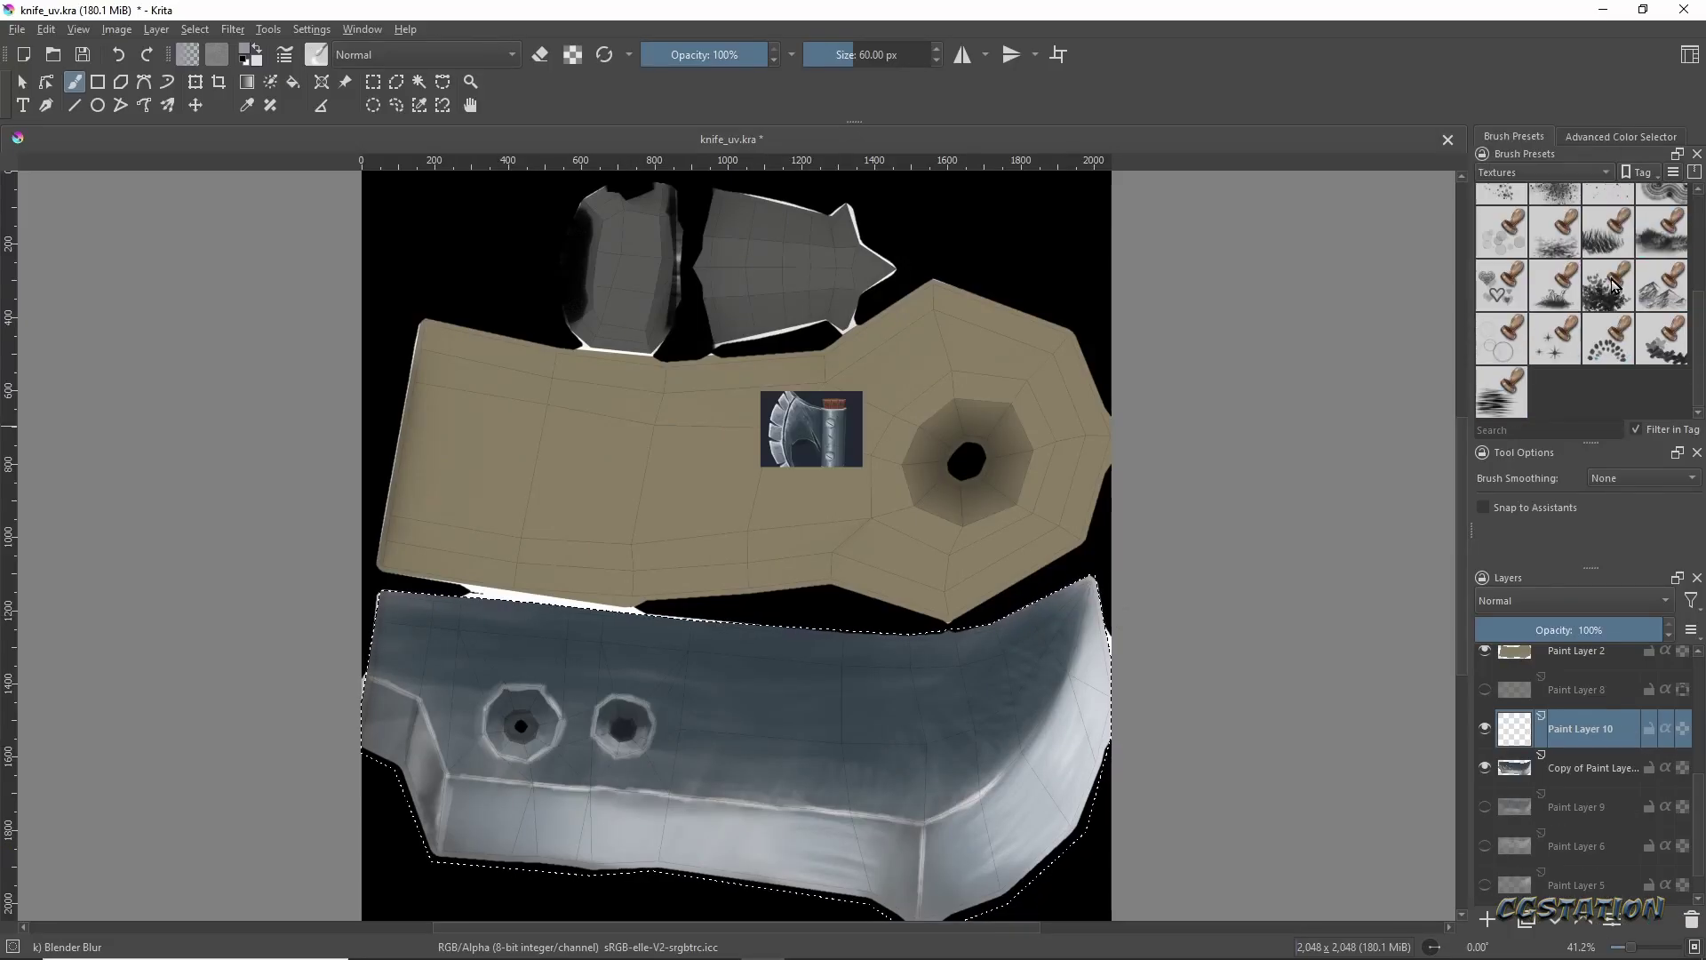
# Splatter and spray orange-brown rust dots across the blade with texture brushes.
pyautogui.scroll(2, 1582, 293)
pyautogui.click(1502, 284)
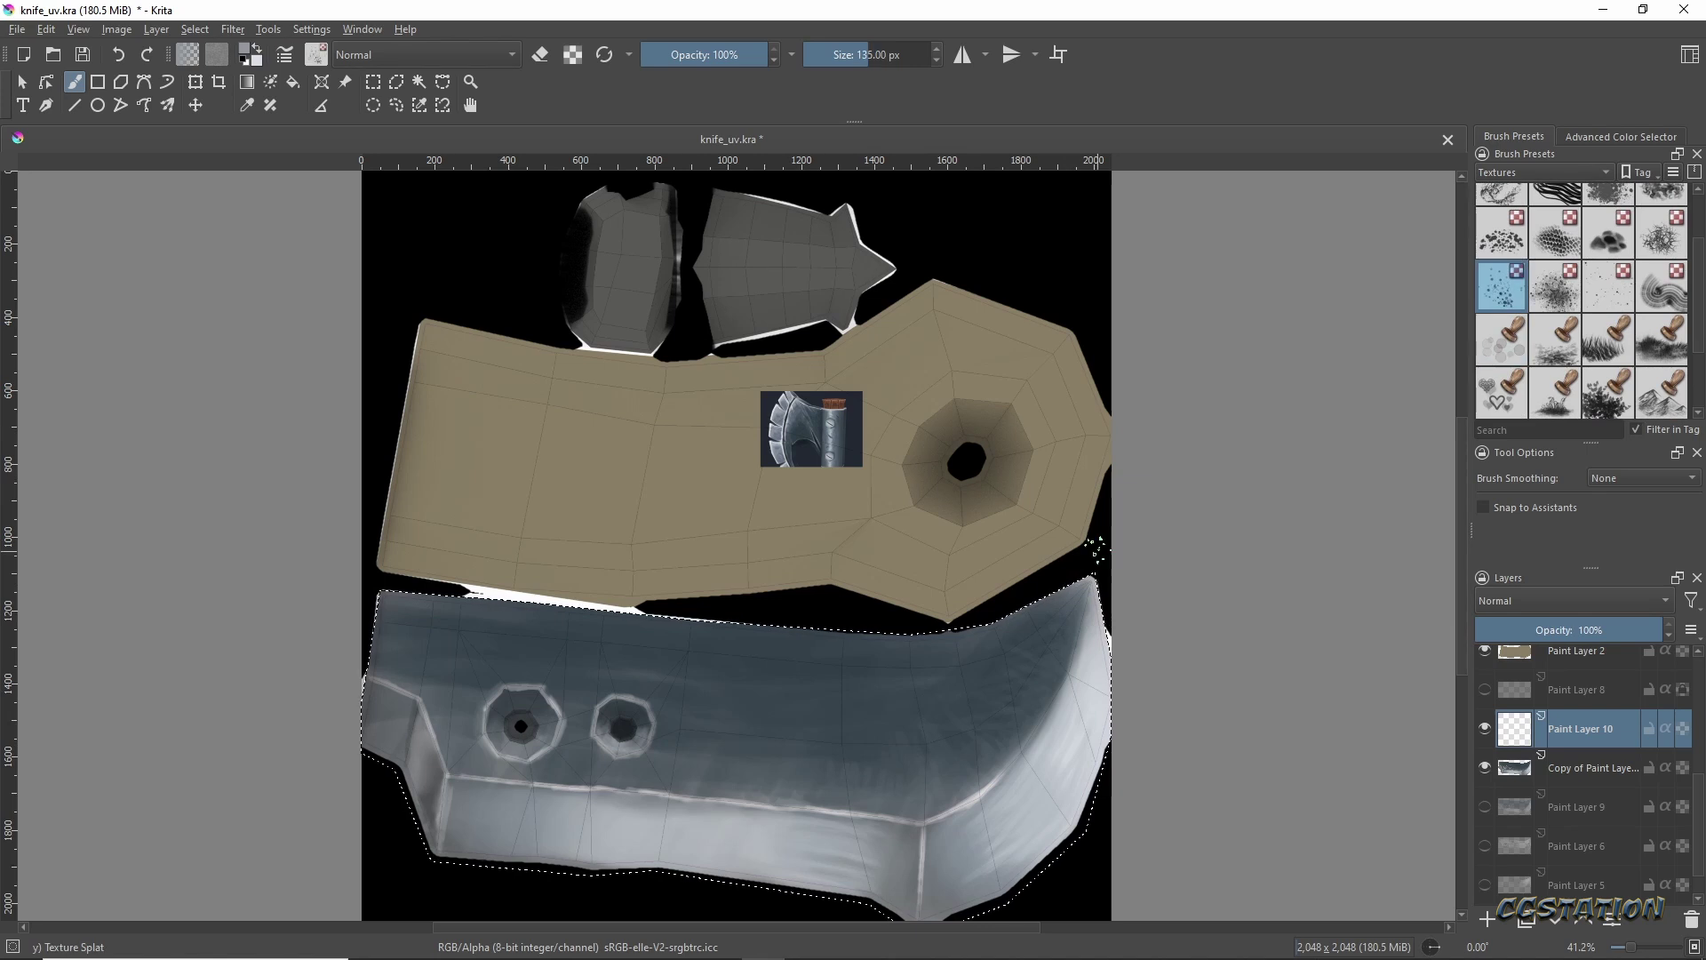
pyautogui.click(1621, 136)
pyautogui.moveTo(1629, 275); pyautogui.dragTo(1600, 266)
pyautogui.keyDown('shift'); pyautogui.moveTo(800, 755); pyautogui.dragTo(893, 753); pyautogui.keyUp('shift')
pyautogui.moveTo(1048, 711); pyautogui.dragTo(893, 754)
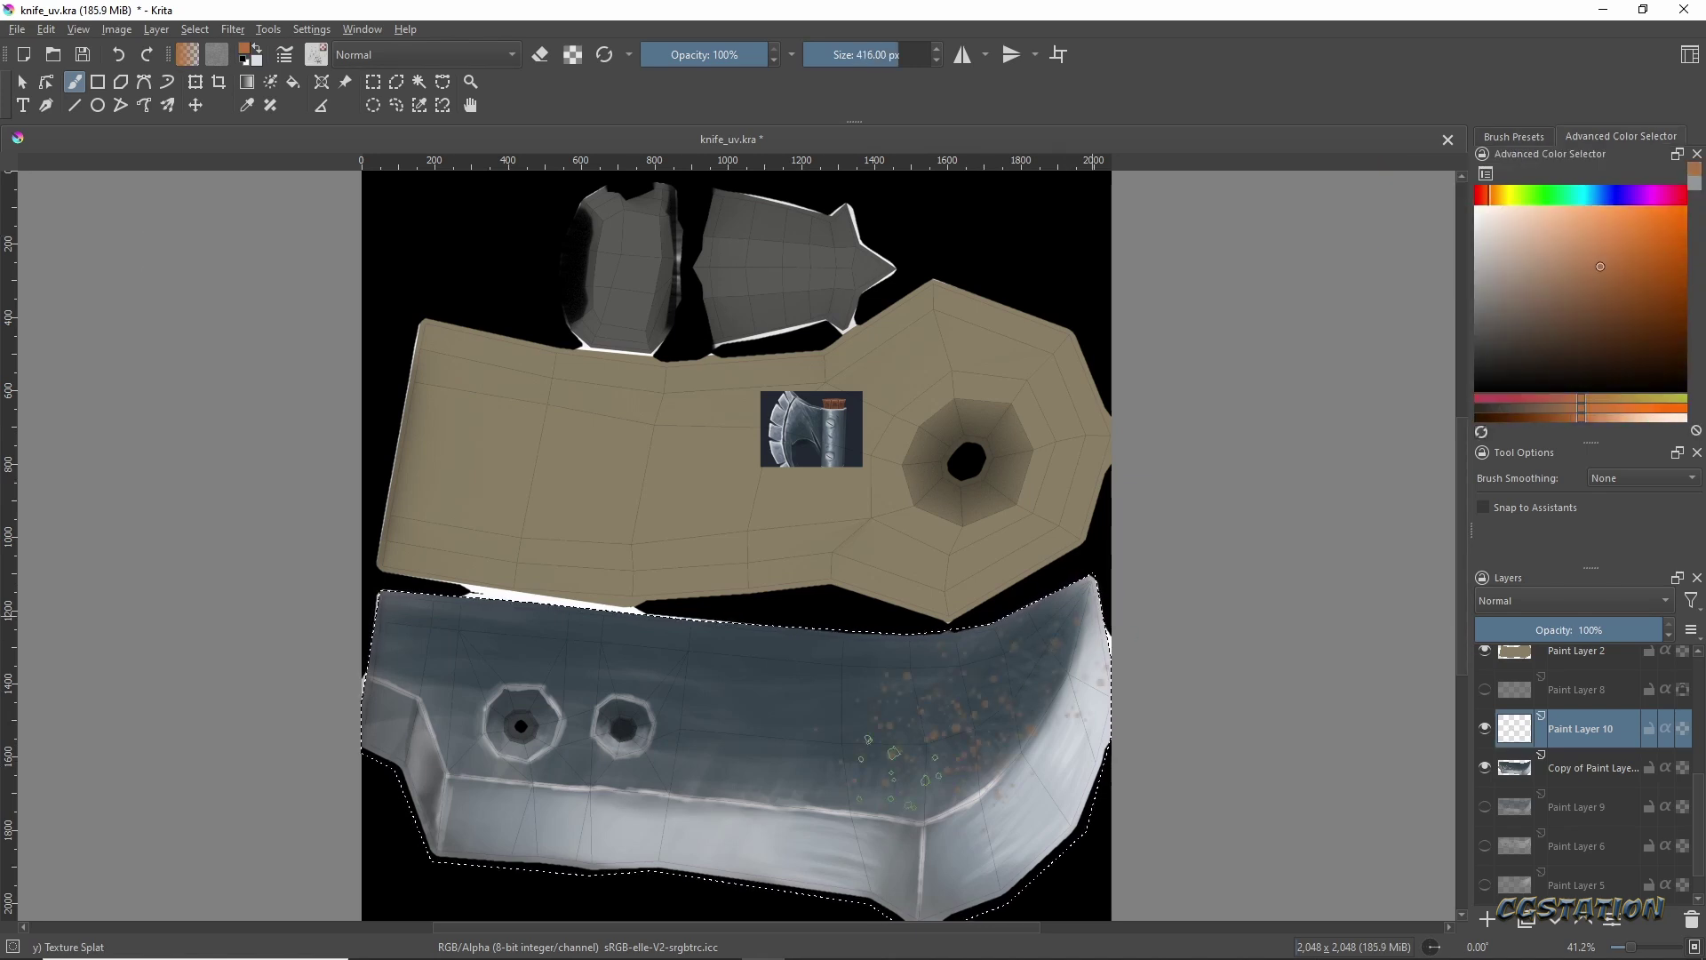
pyautogui.click(1513, 136)
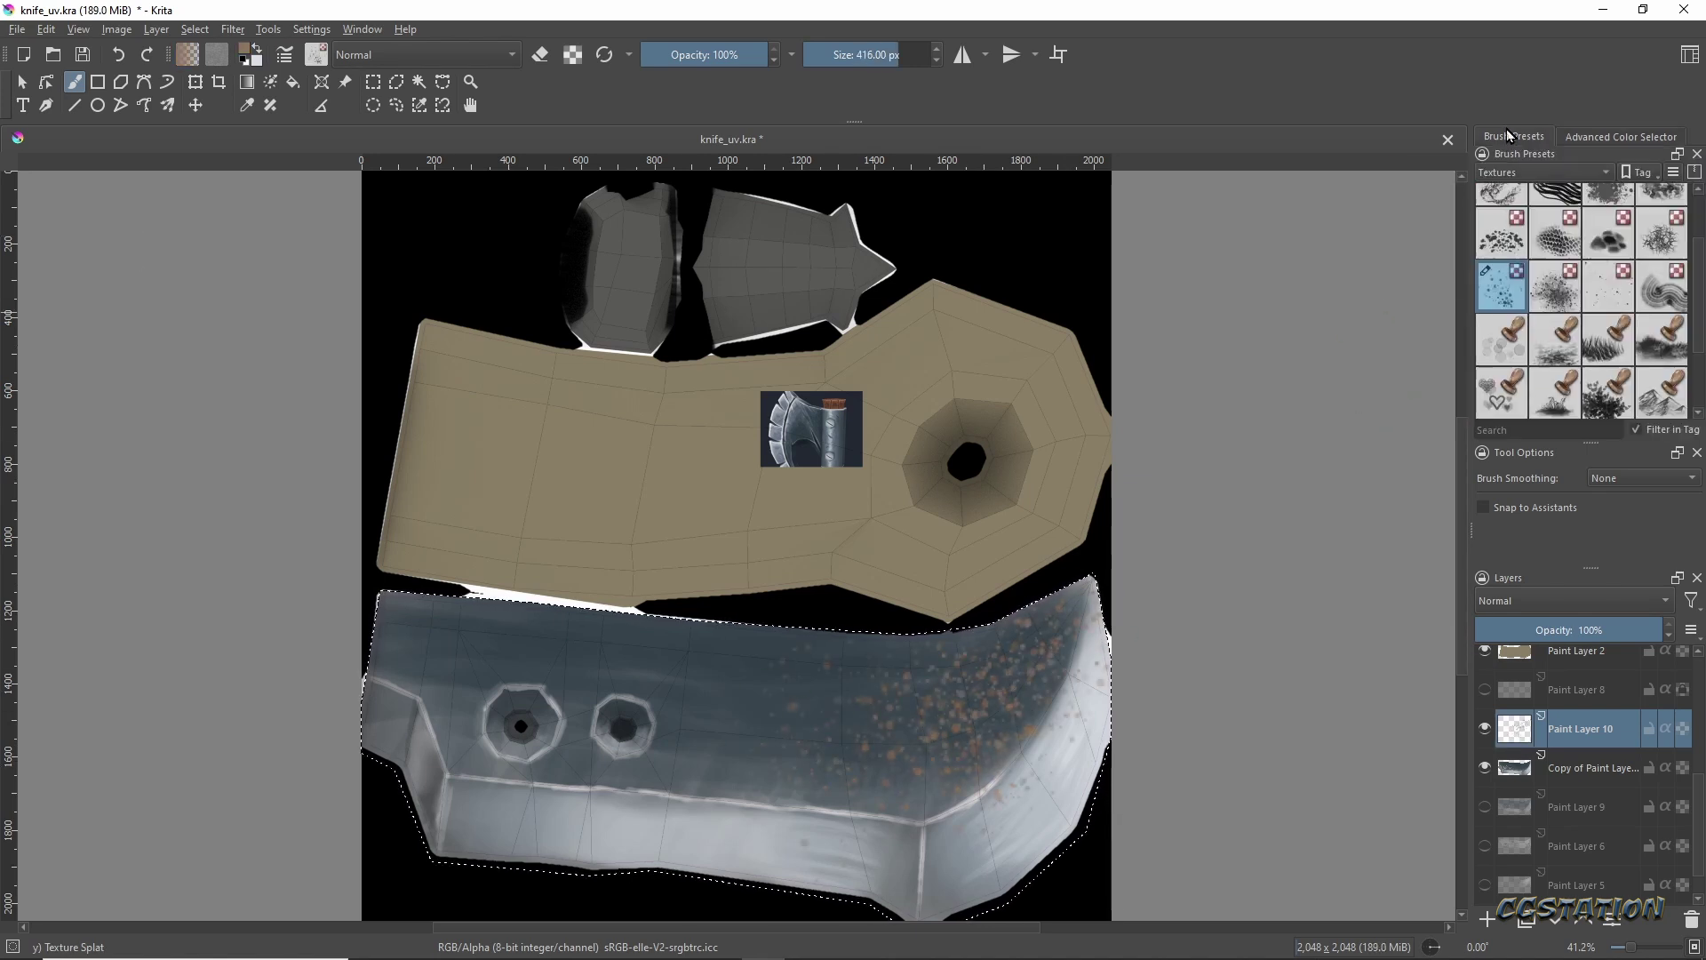
pyautogui.click(1555, 285)
pyautogui.moveTo(996, 684); pyautogui.dragTo(917, 782)
# Add Paint Layer 11 and move it above Paint Layer 4 near the top UV pieces.
pyautogui.moveTo(908, 555); pyautogui.dragTo(1058, 622, button='middle')
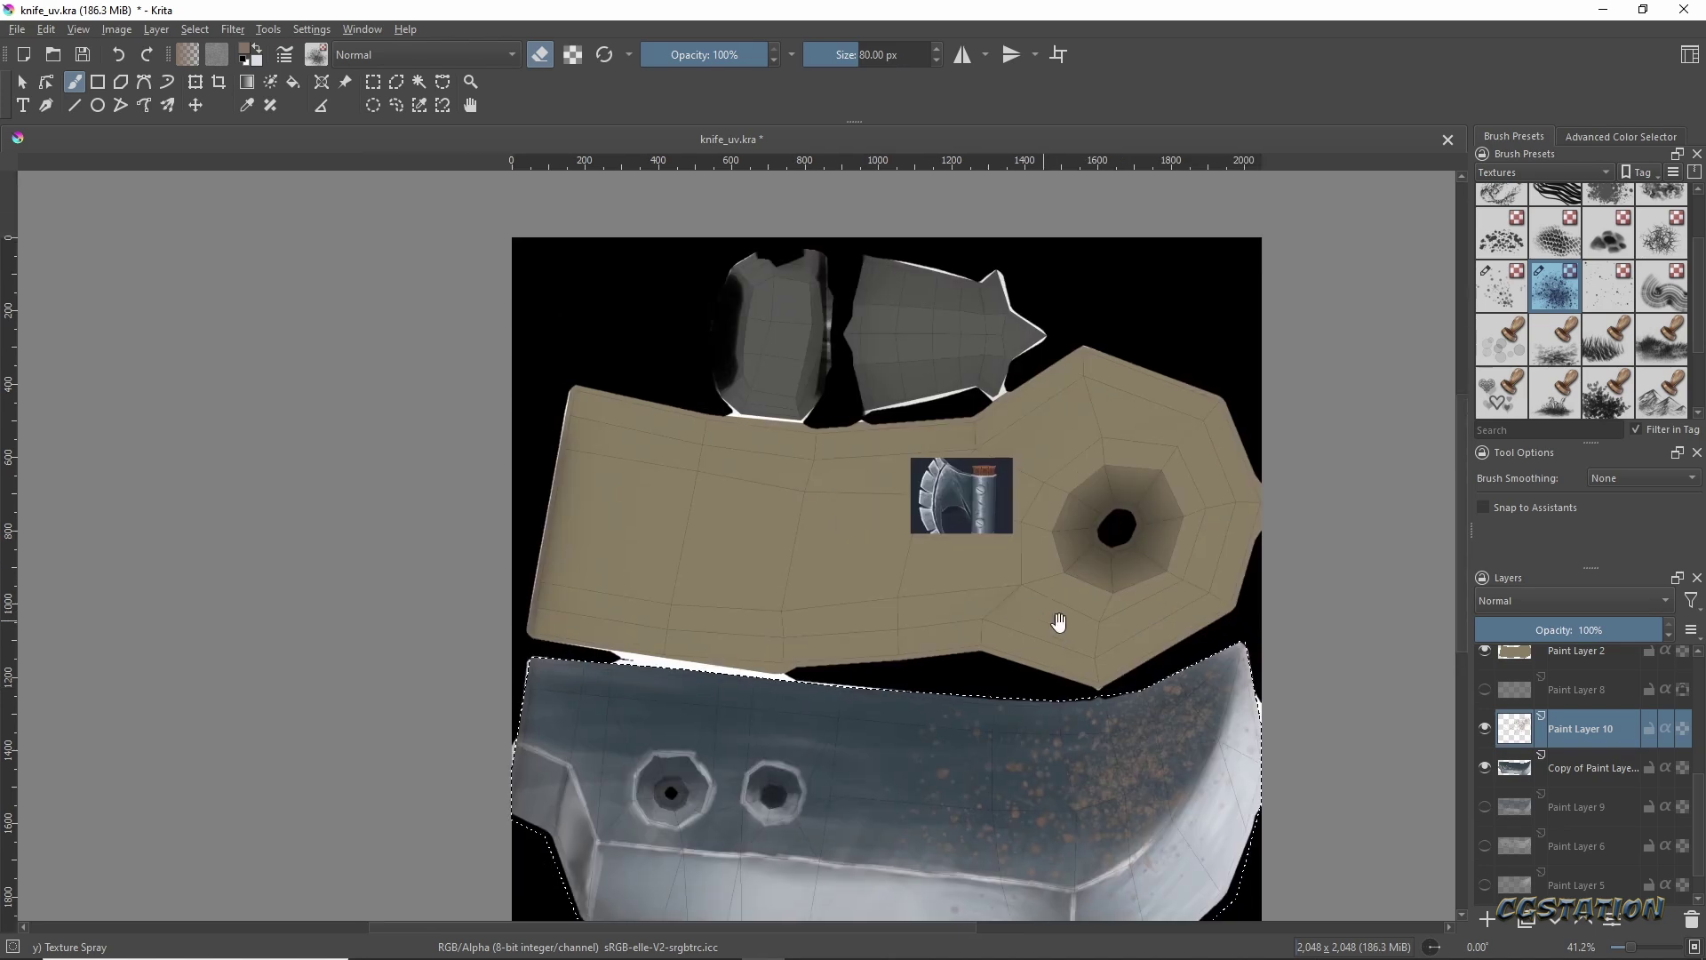
pyautogui.press('Insert')
pyautogui.moveTo(867, 477); pyautogui.dragTo(1028, 640, button='middle')
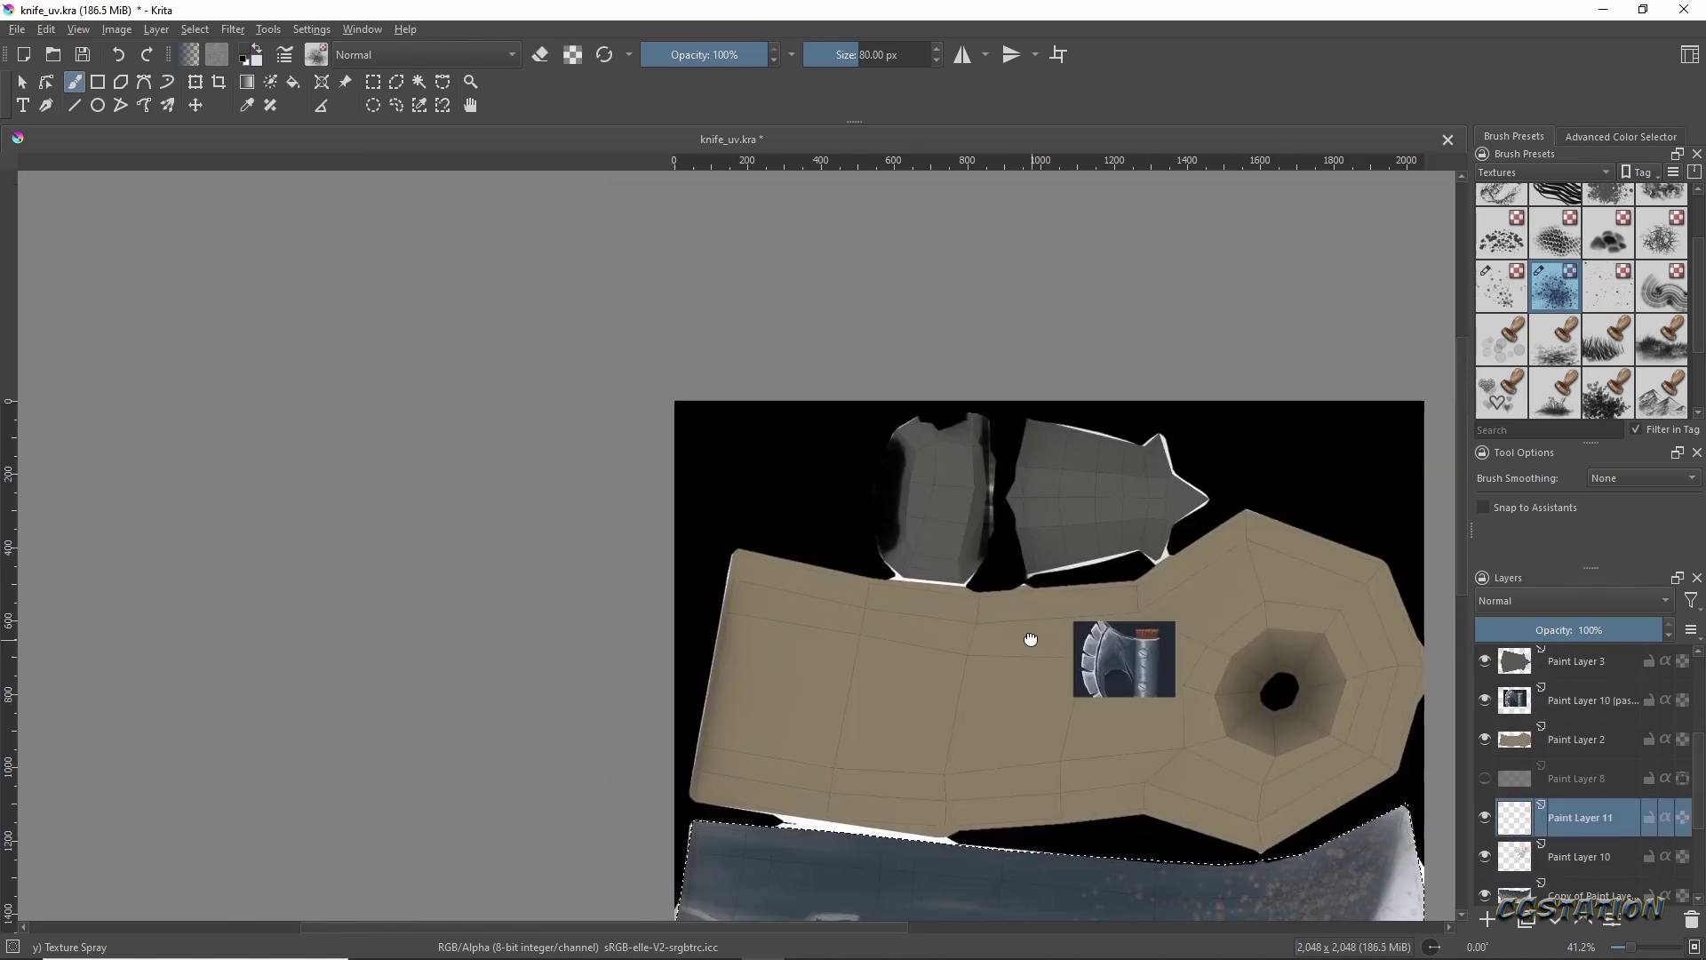
pyautogui.scroll(2, 1569, 272)
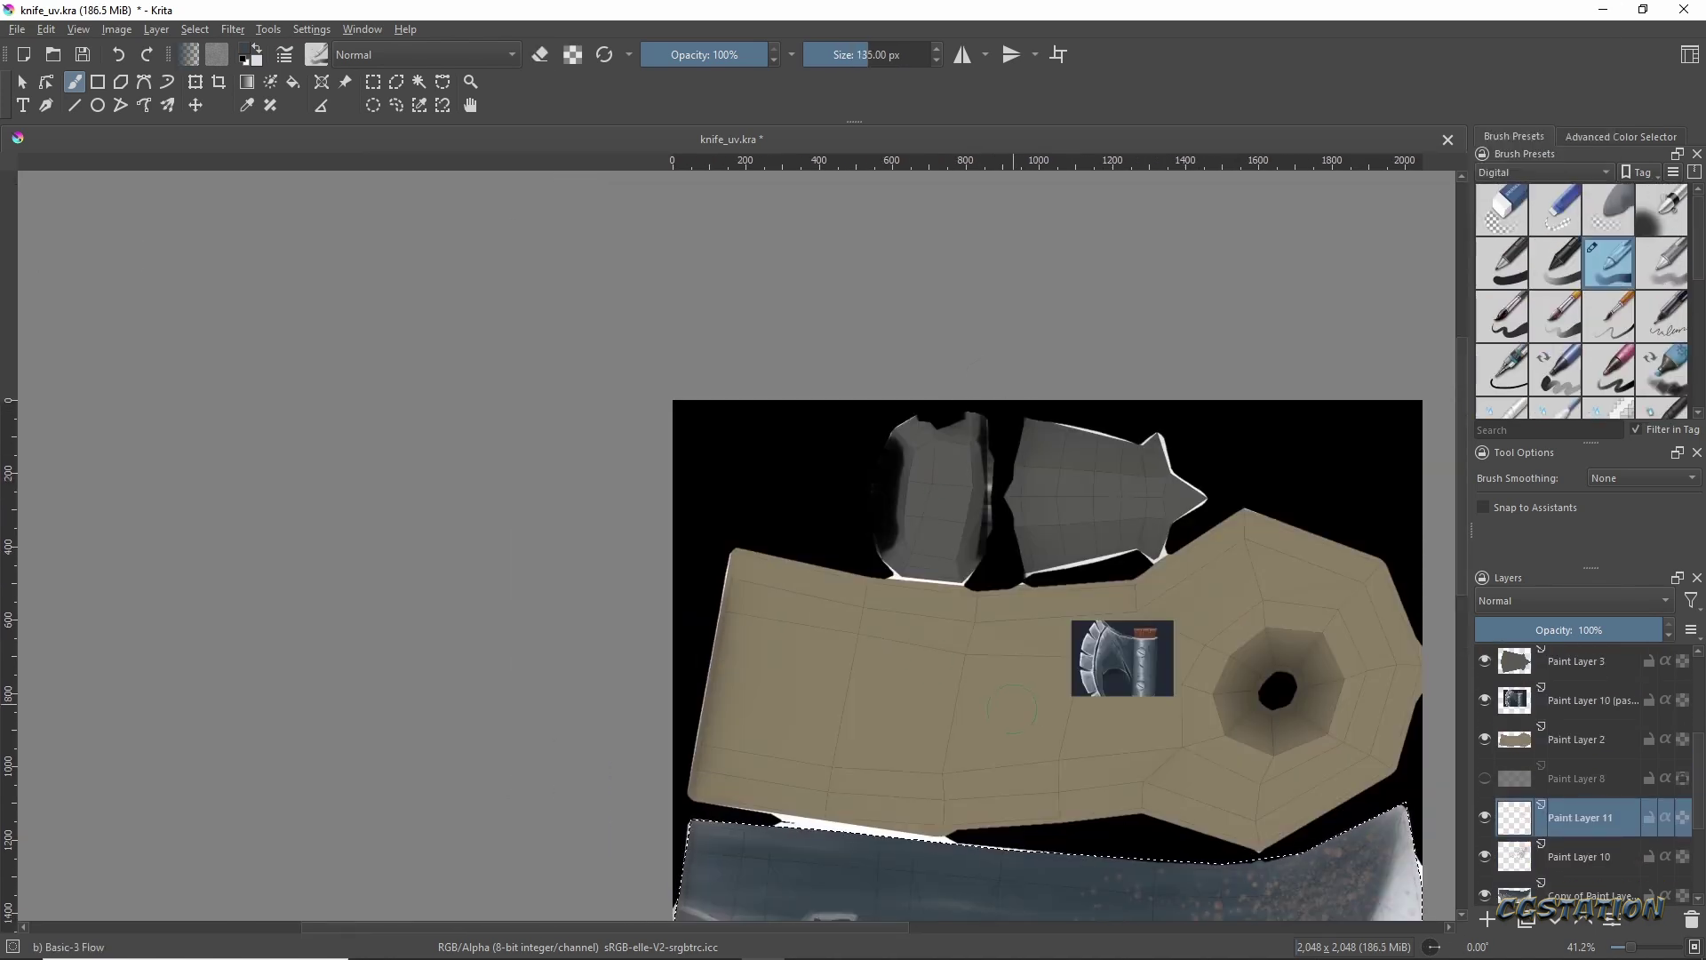
pyautogui.moveTo(1599, 893); pyautogui.dragTo(1582, 675)
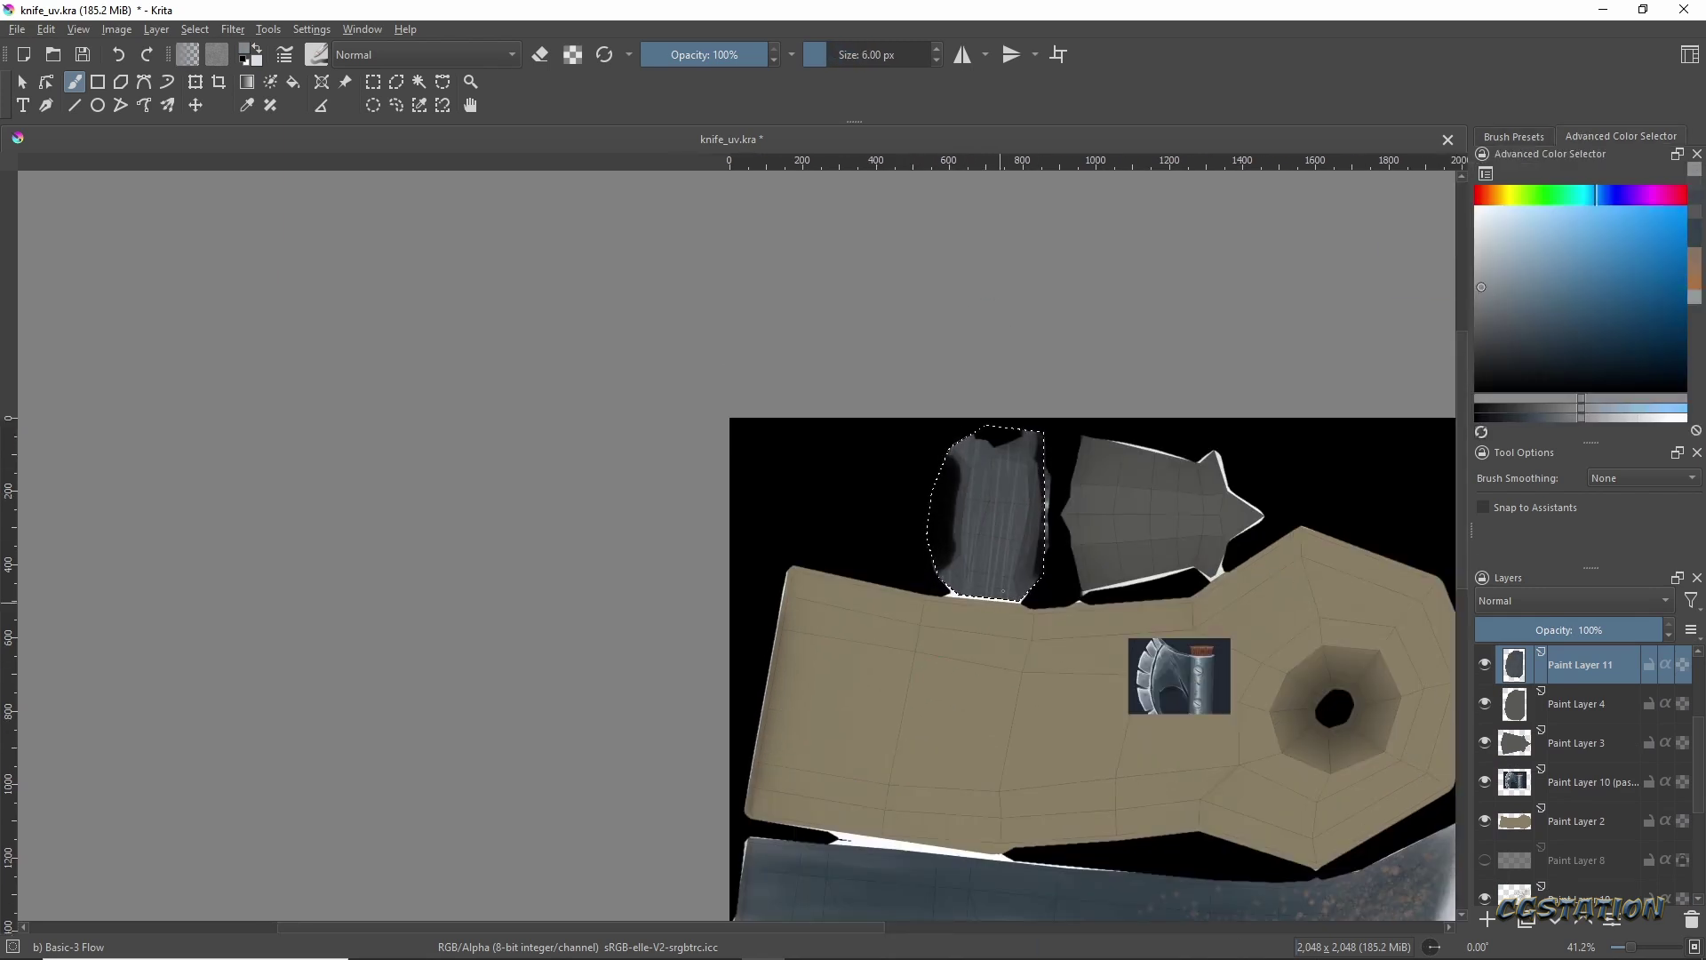
# Try the blur brush, then switch to a fine ink brush.
pyautogui.click(1514, 136)
pyautogui.scroll(-2, 1702, 320)
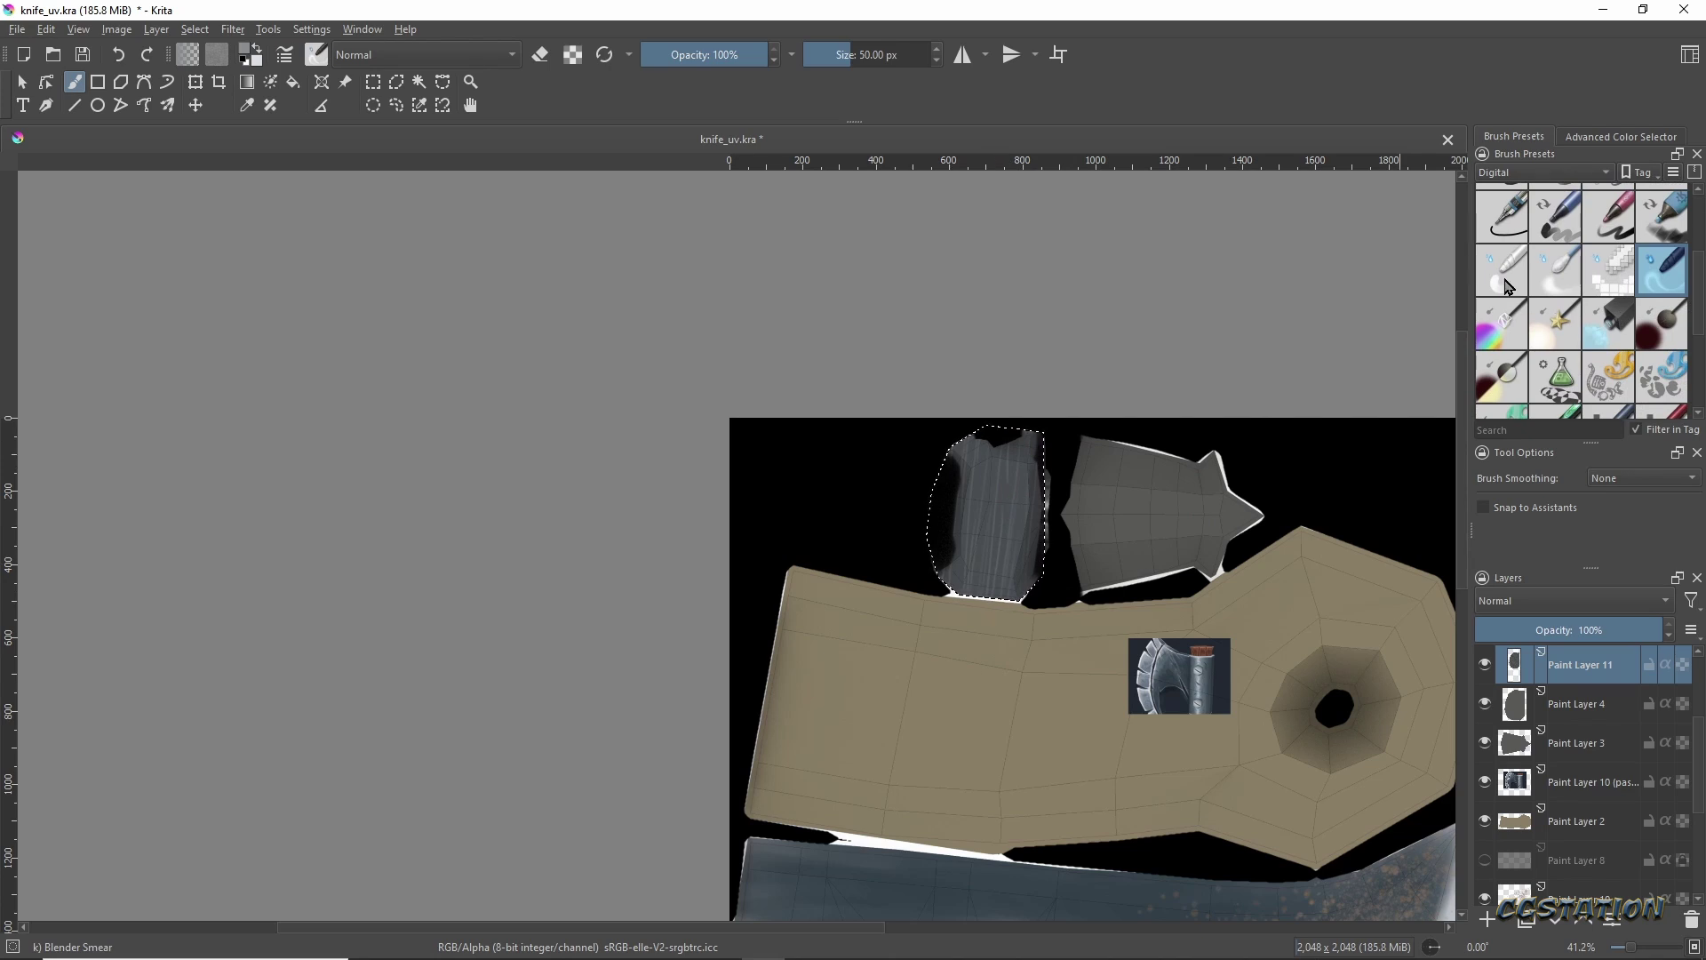
pyautogui.click(1555, 271)
pyautogui.click(1502, 216)
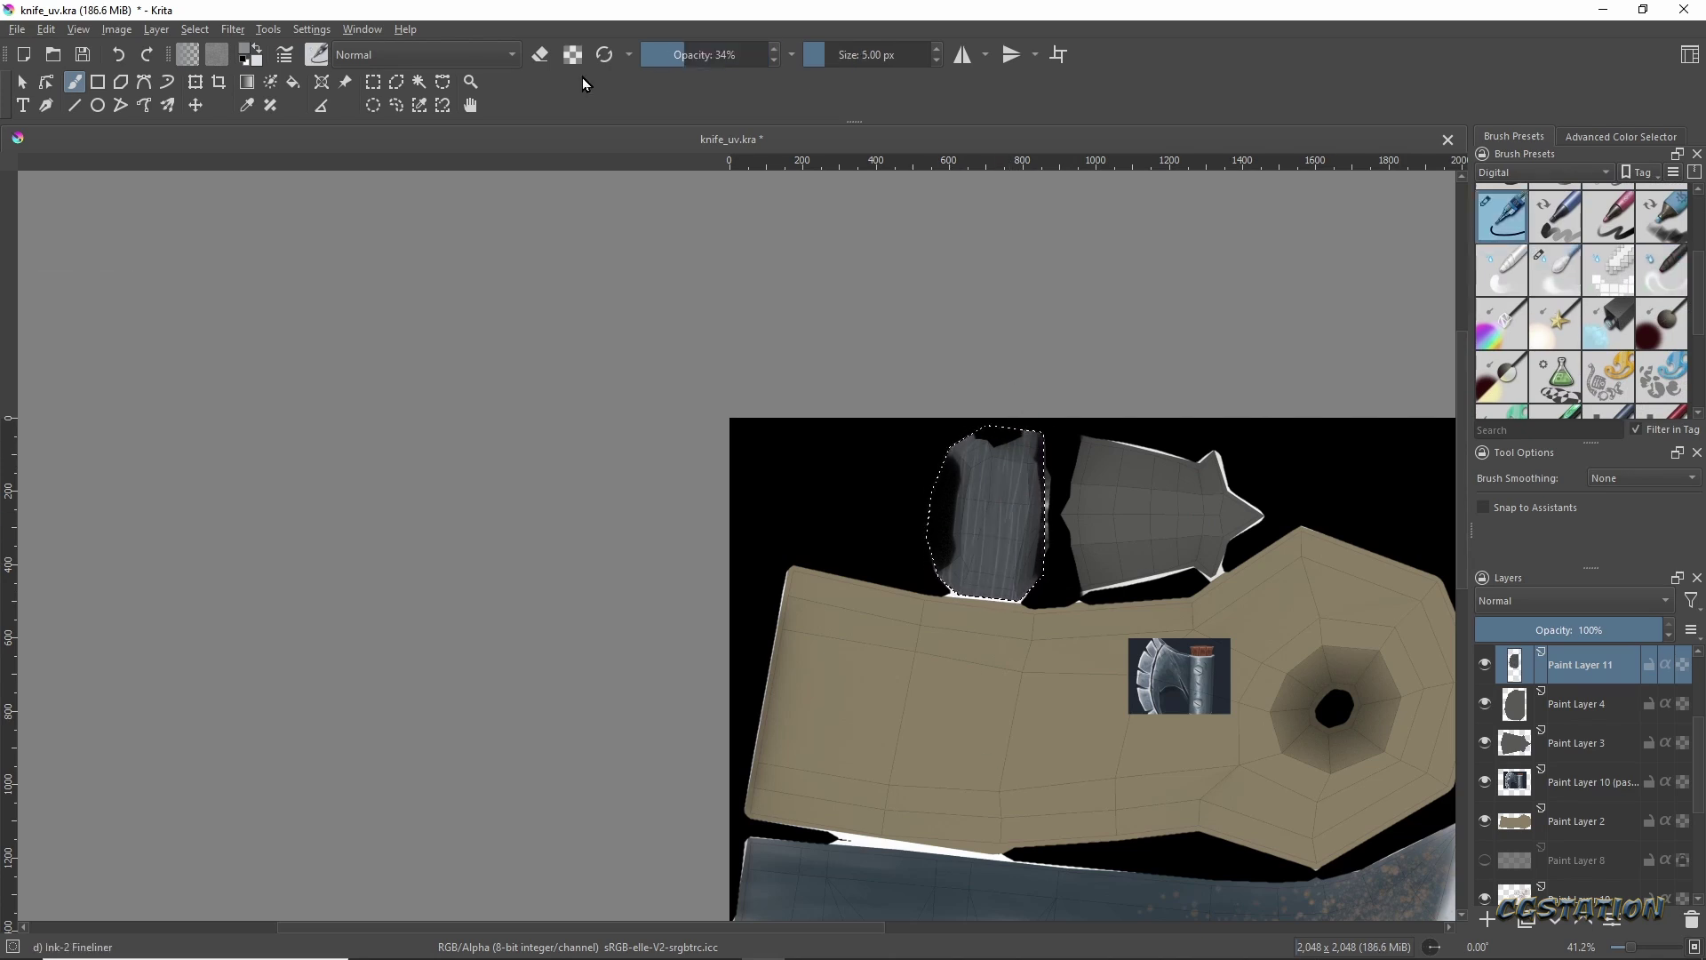
# Dismiss Motion Blur and apply Unsharp Mask with radius 99.99.
pyautogui.hotkey('ctrl', 'shift', 'f')
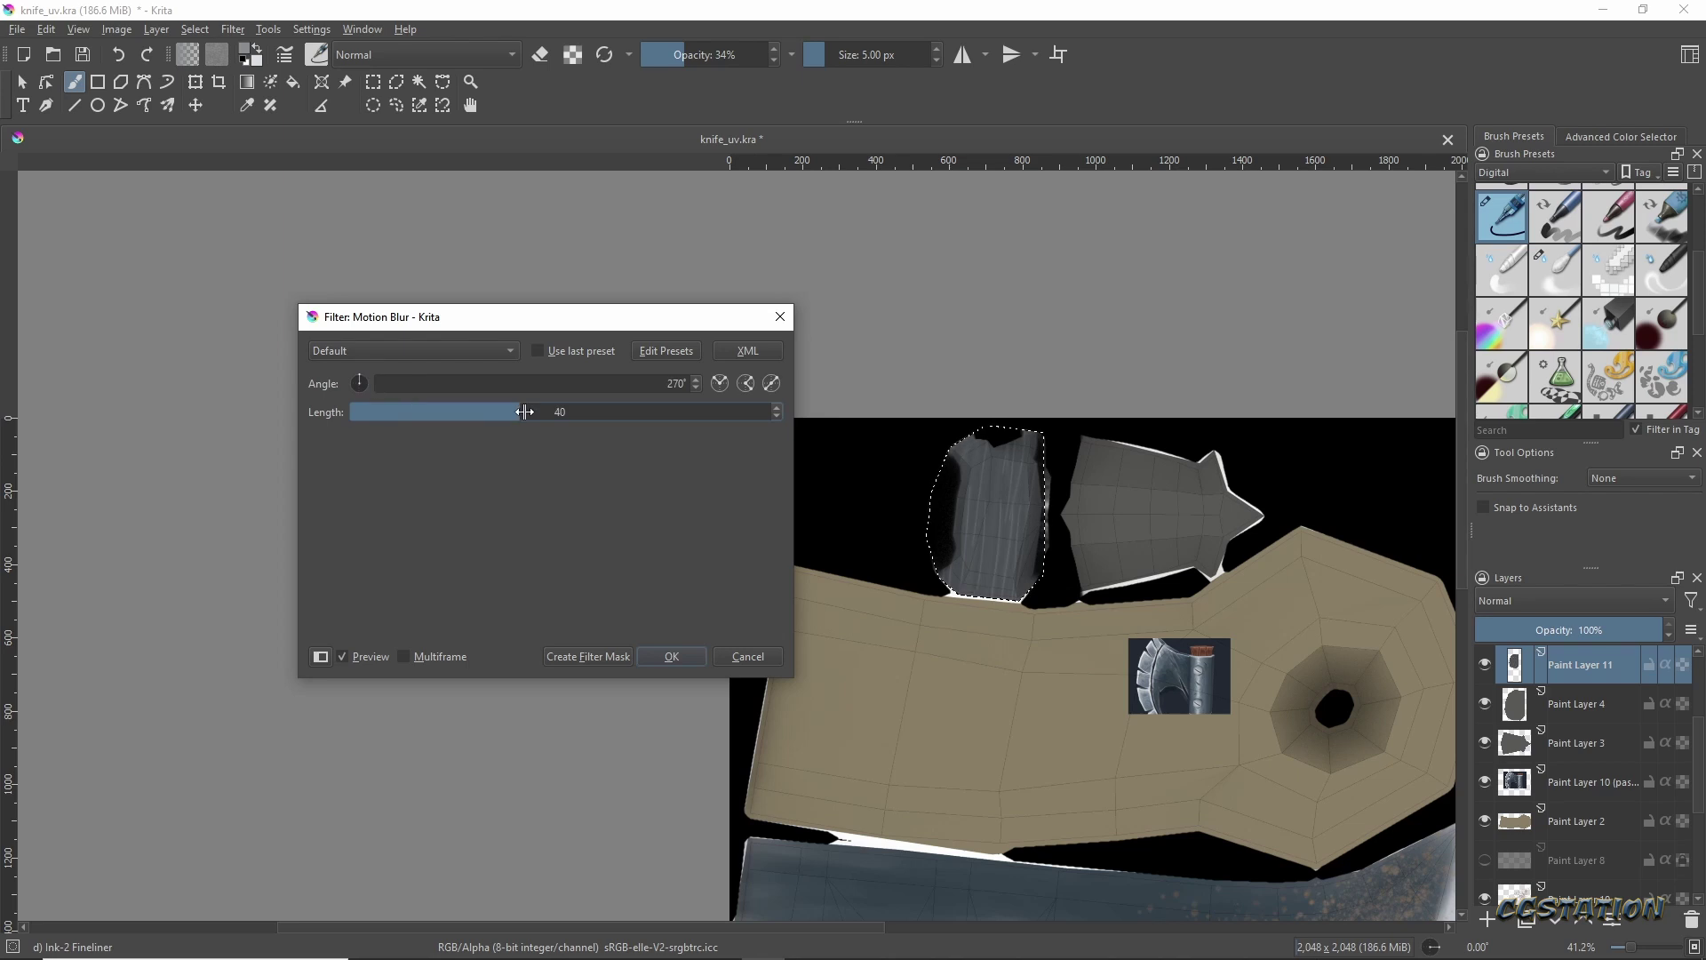
pyautogui.press('Escape')
pyautogui.click(233, 29)
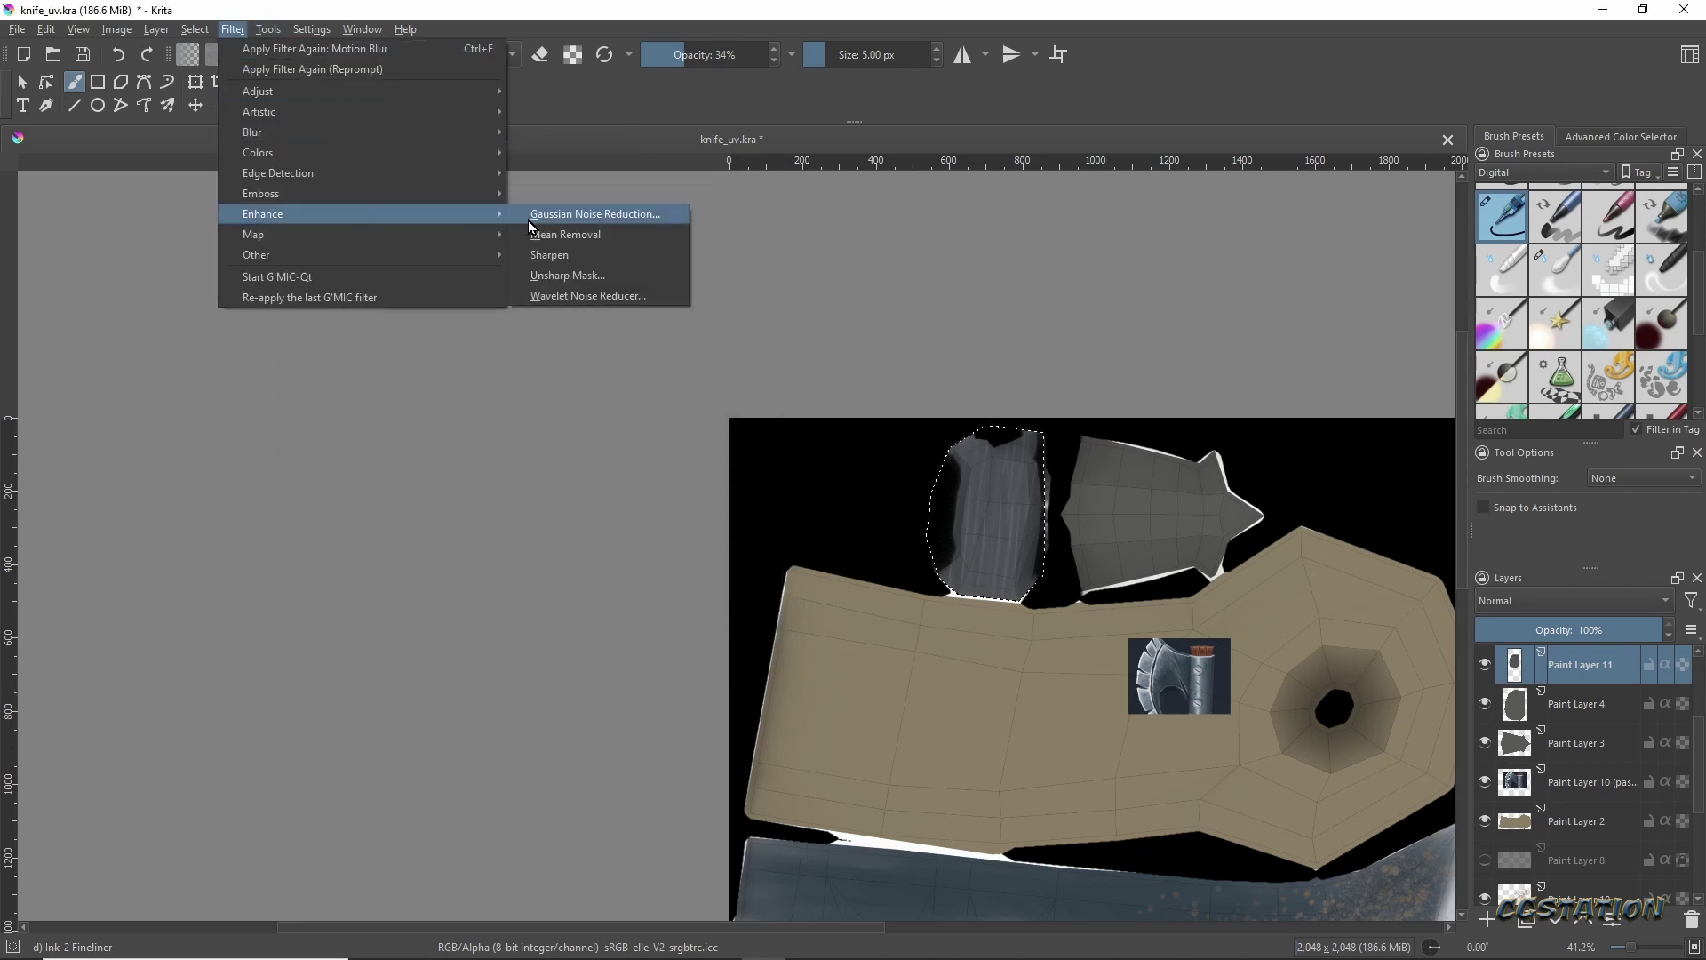
pyautogui.click(604, 217)
pyautogui.moveTo(597, 377); pyautogui.dragTo(653, 381)
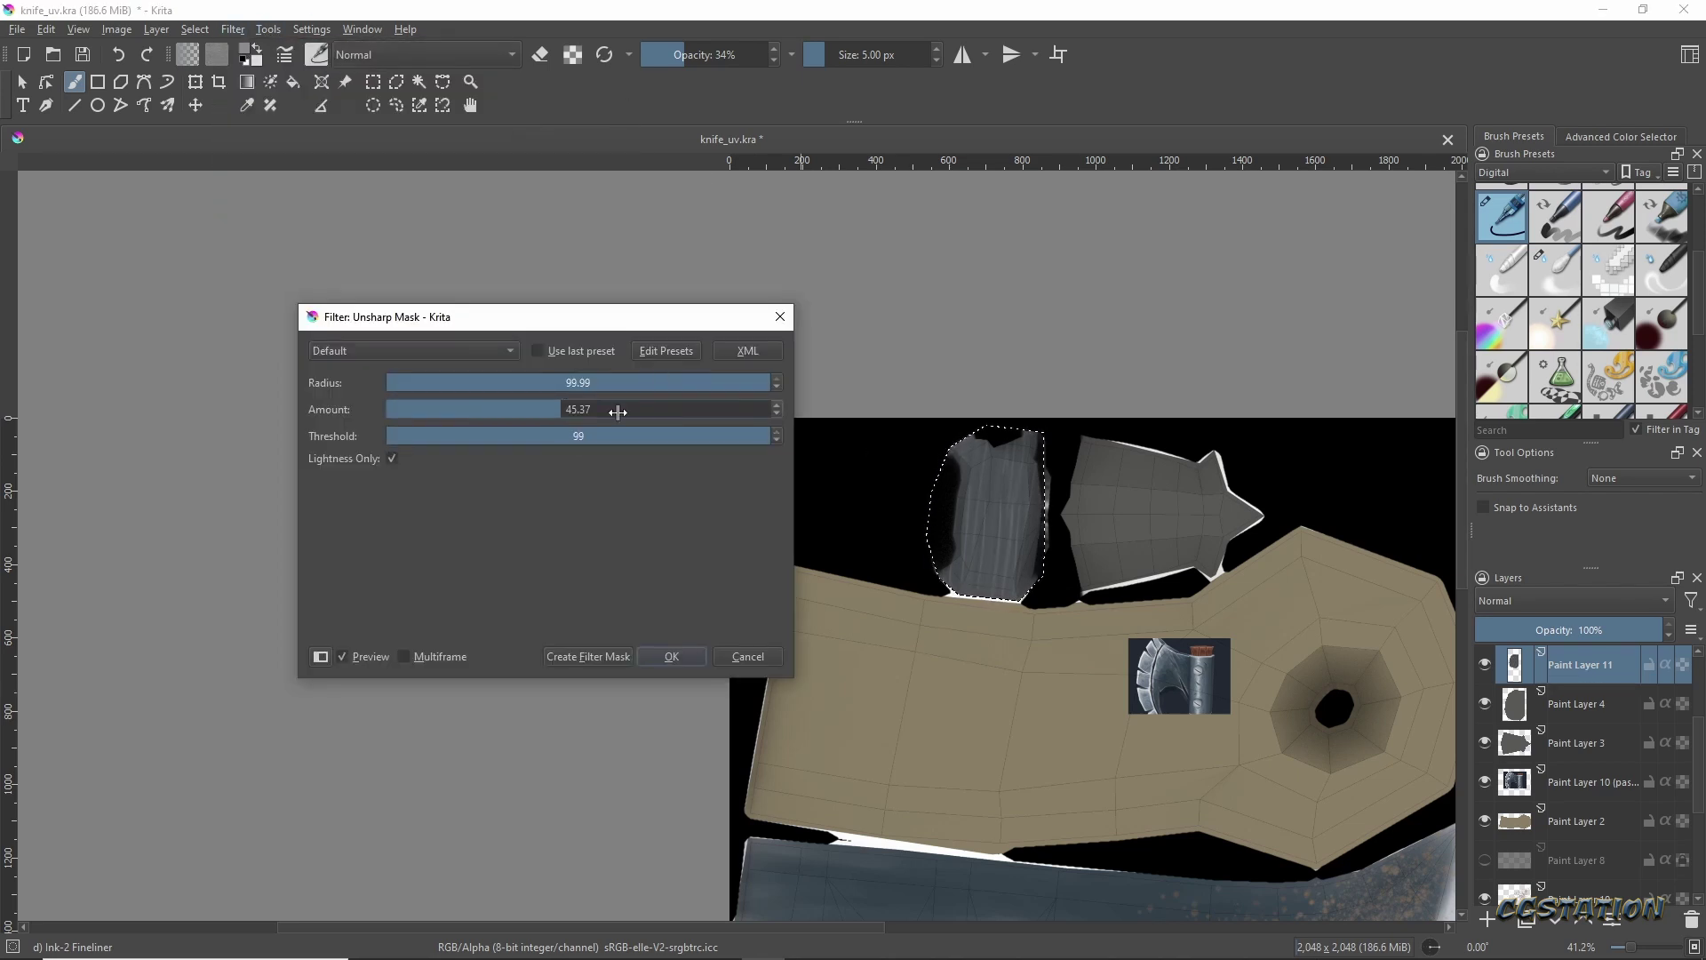
pyautogui.press('Return')
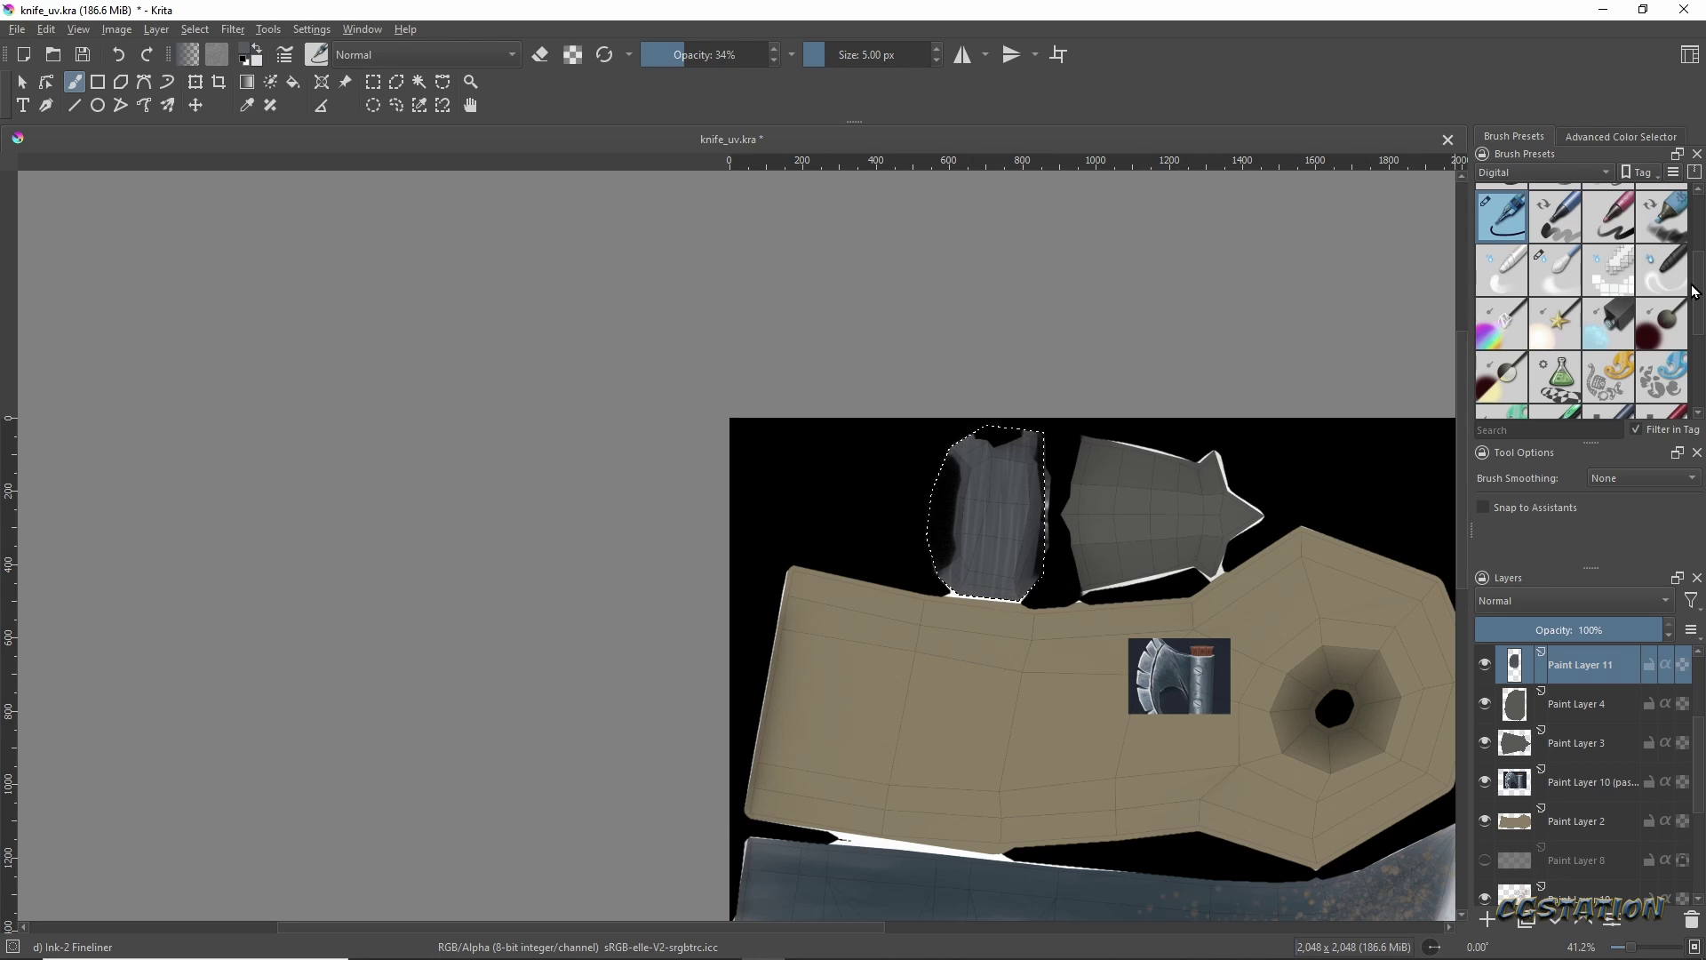
# With Basic-4 Flow Opacity at about 59 px, brighten the left side of the top-left UV piece.
pyautogui.moveTo(1694, 291); pyautogui.dragTo(1695, 233)
pyautogui.click(1662, 263)
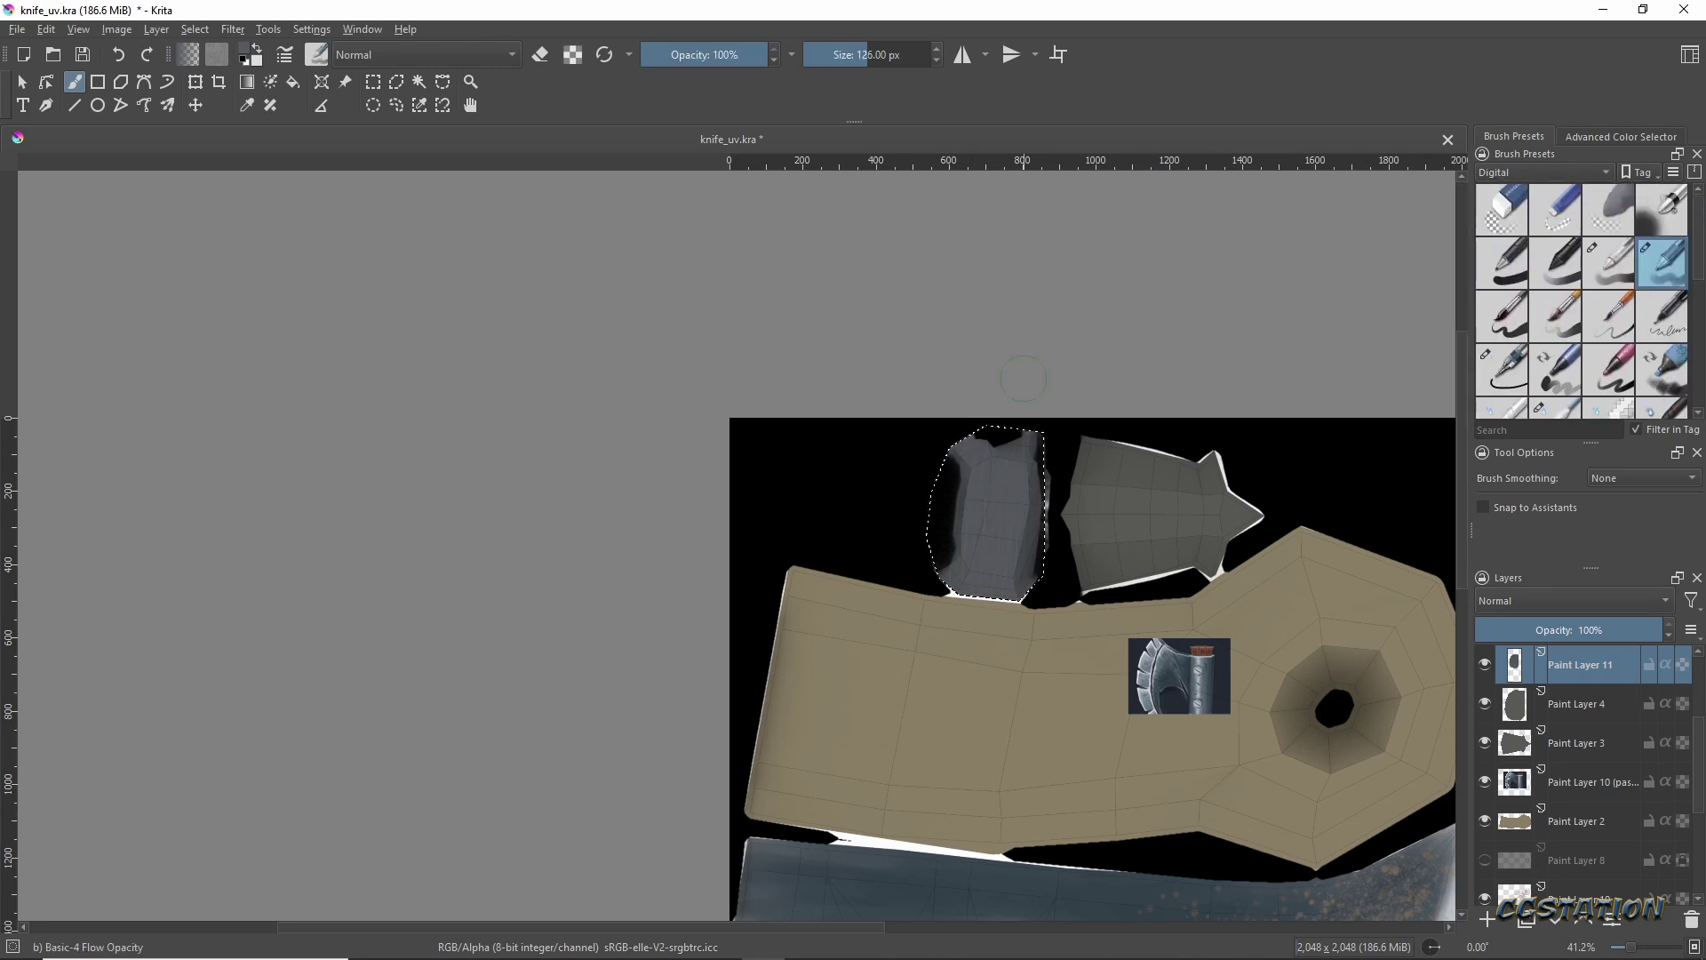
pyautogui.moveTo(1023, 379); pyautogui.dragTo(933, 373, button='middle')
pyautogui.keyDown('shift'); pyautogui.moveTo(971, 563); pyautogui.dragTo(924, 563); pyautogui.keyUp('shift')
pyautogui.moveTo(971, 492); pyautogui.dragTo(985, 434, button='middle')
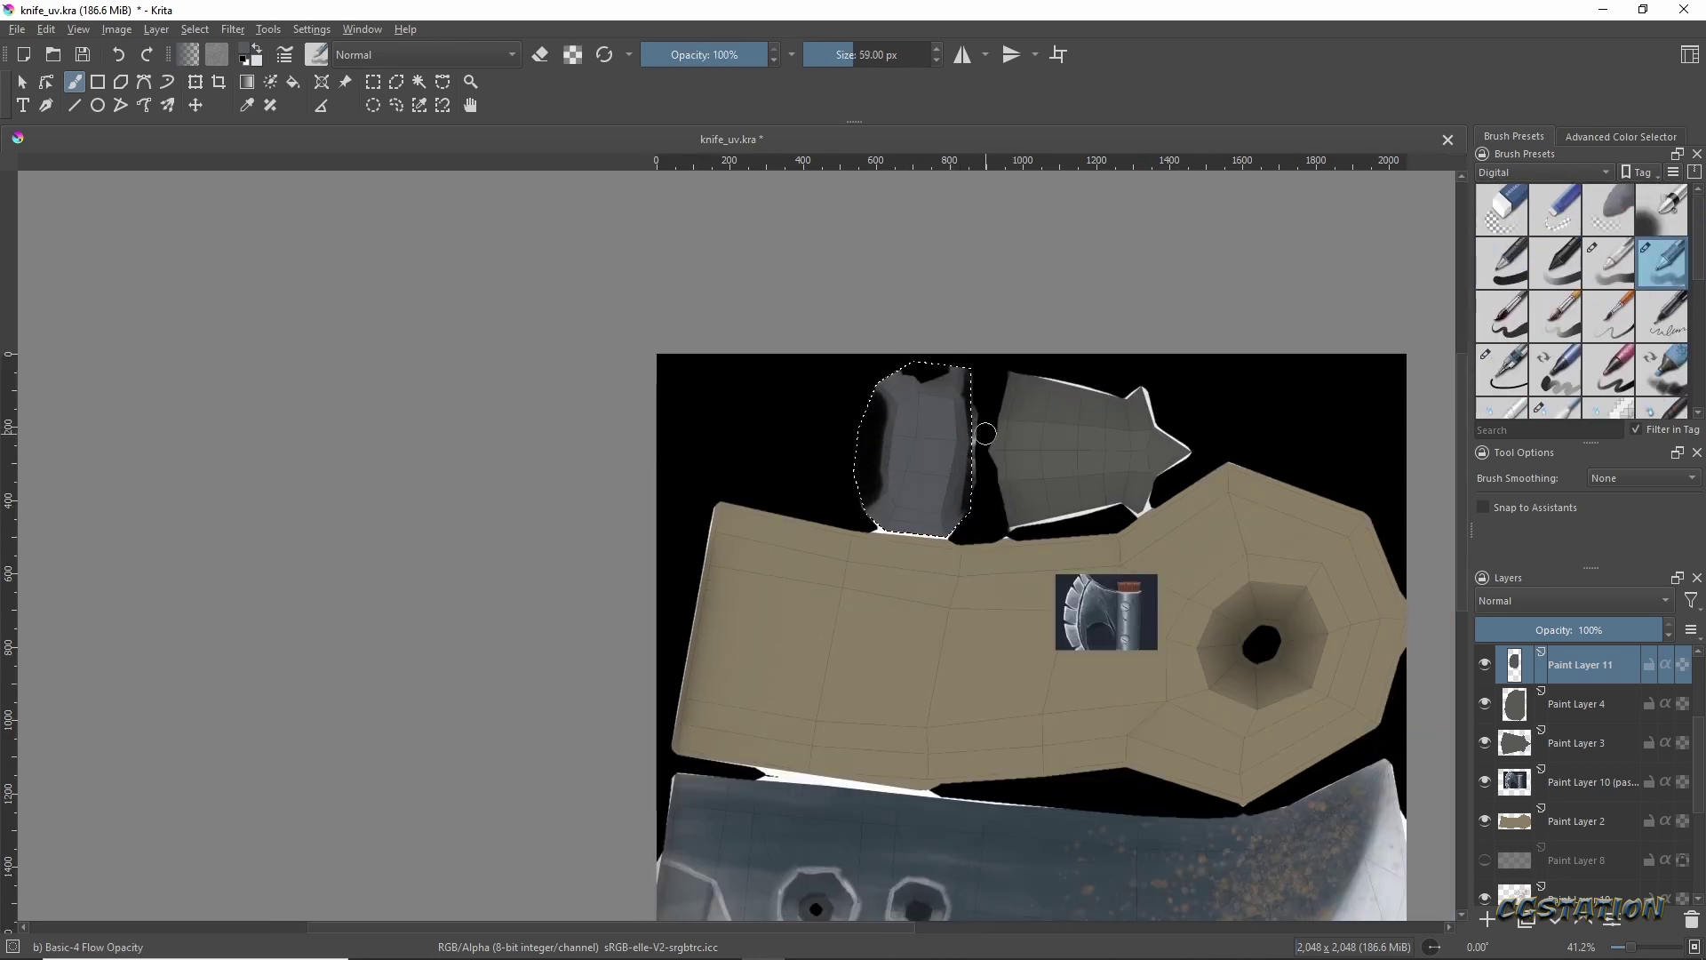
pyautogui.click(1621, 136)
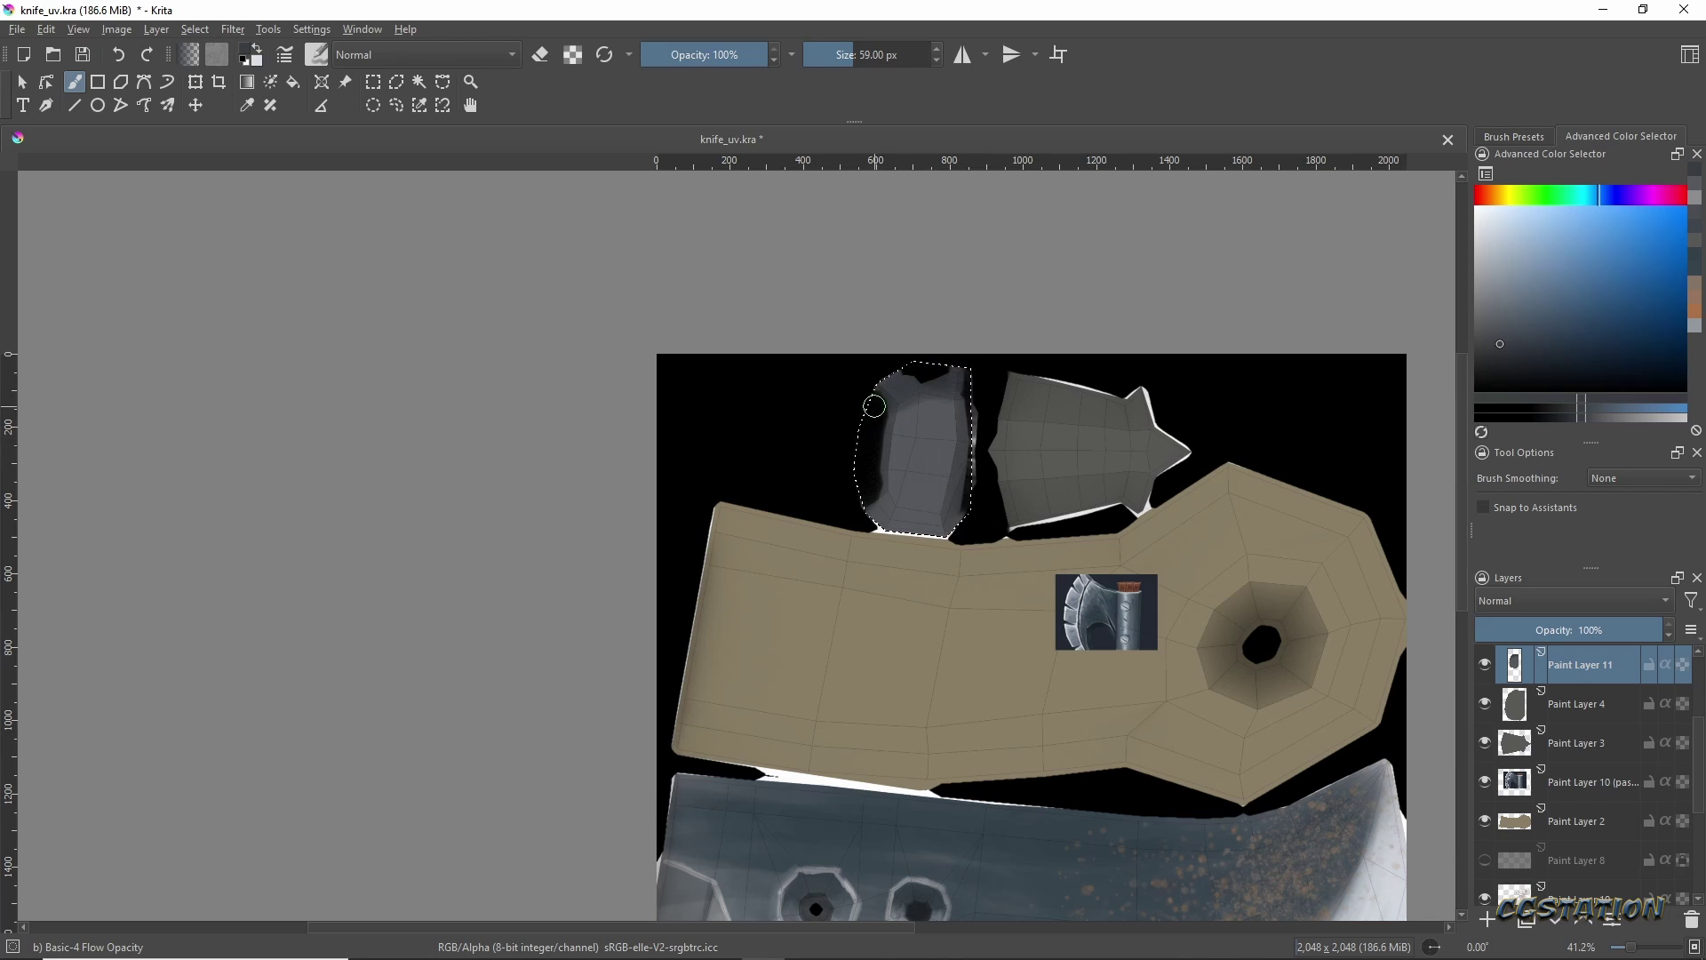
pyautogui.moveTo(933, 520); pyautogui.dragTo(884, 420)
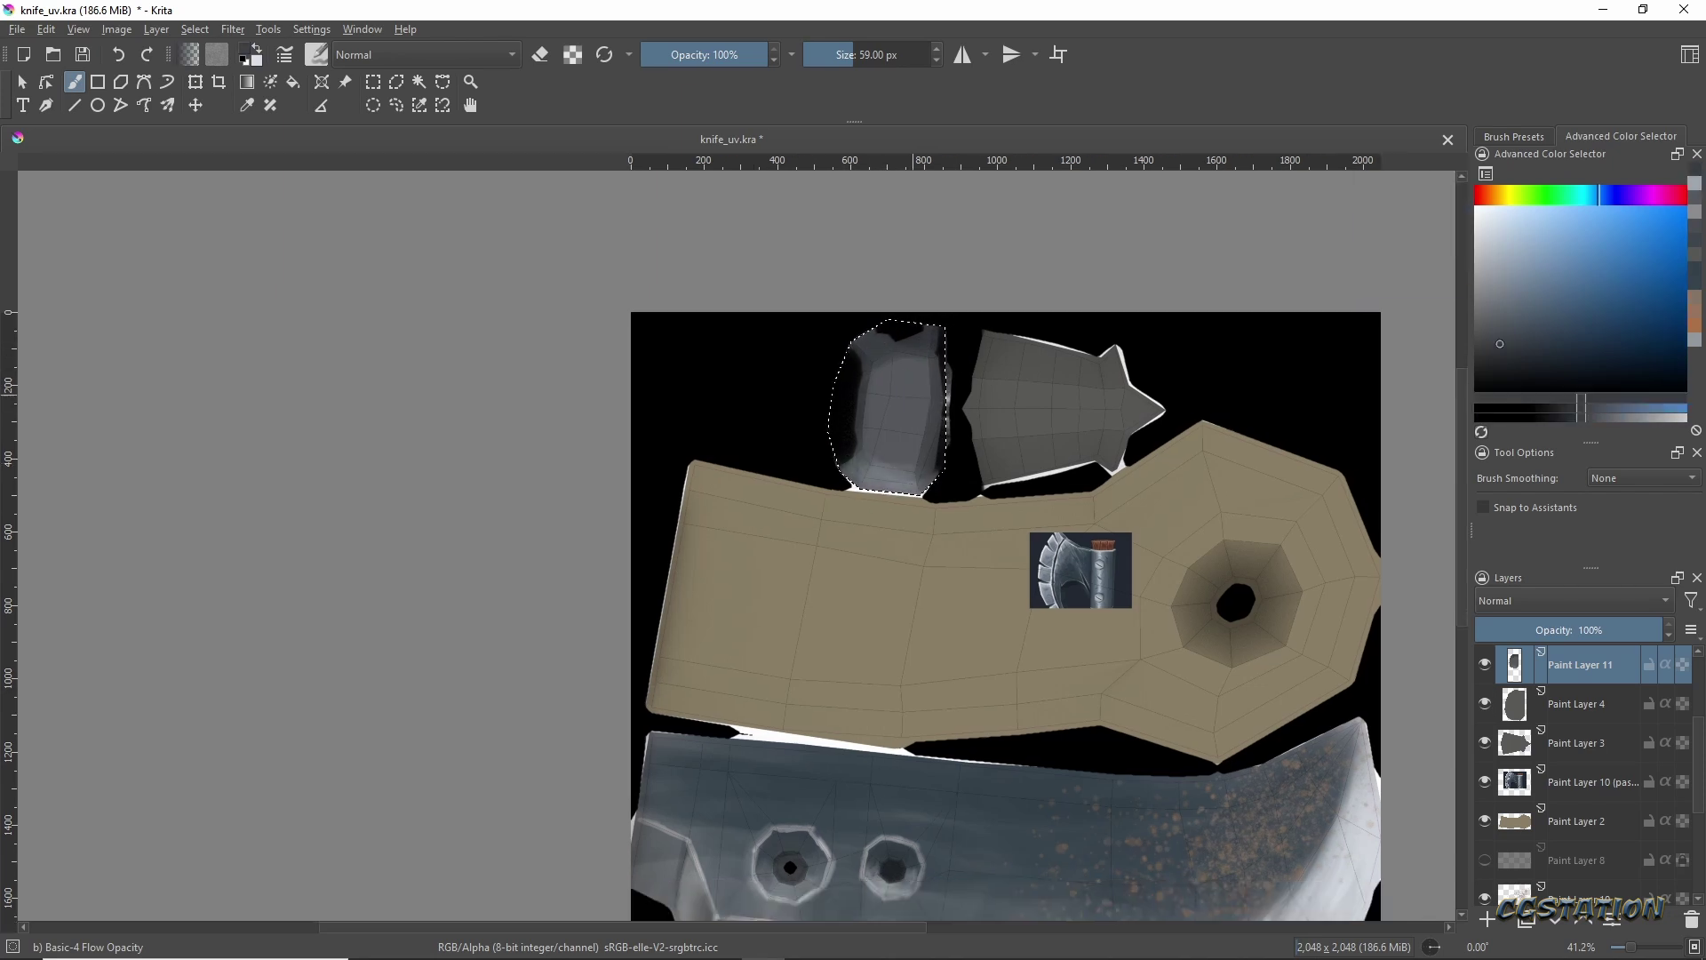
pyautogui.moveTo(878, 430)
pyautogui.mouseDown(button='middle')
pyautogui.moveTo(852, 389)
pyautogui.moveTo(887, 344)
pyautogui.moveTo(828, 322)
pyautogui.mouseUp(button='middle')
# Add a new layer, choose the starfield texture brush and apply a motion blur.
pyautogui.press('Insert')
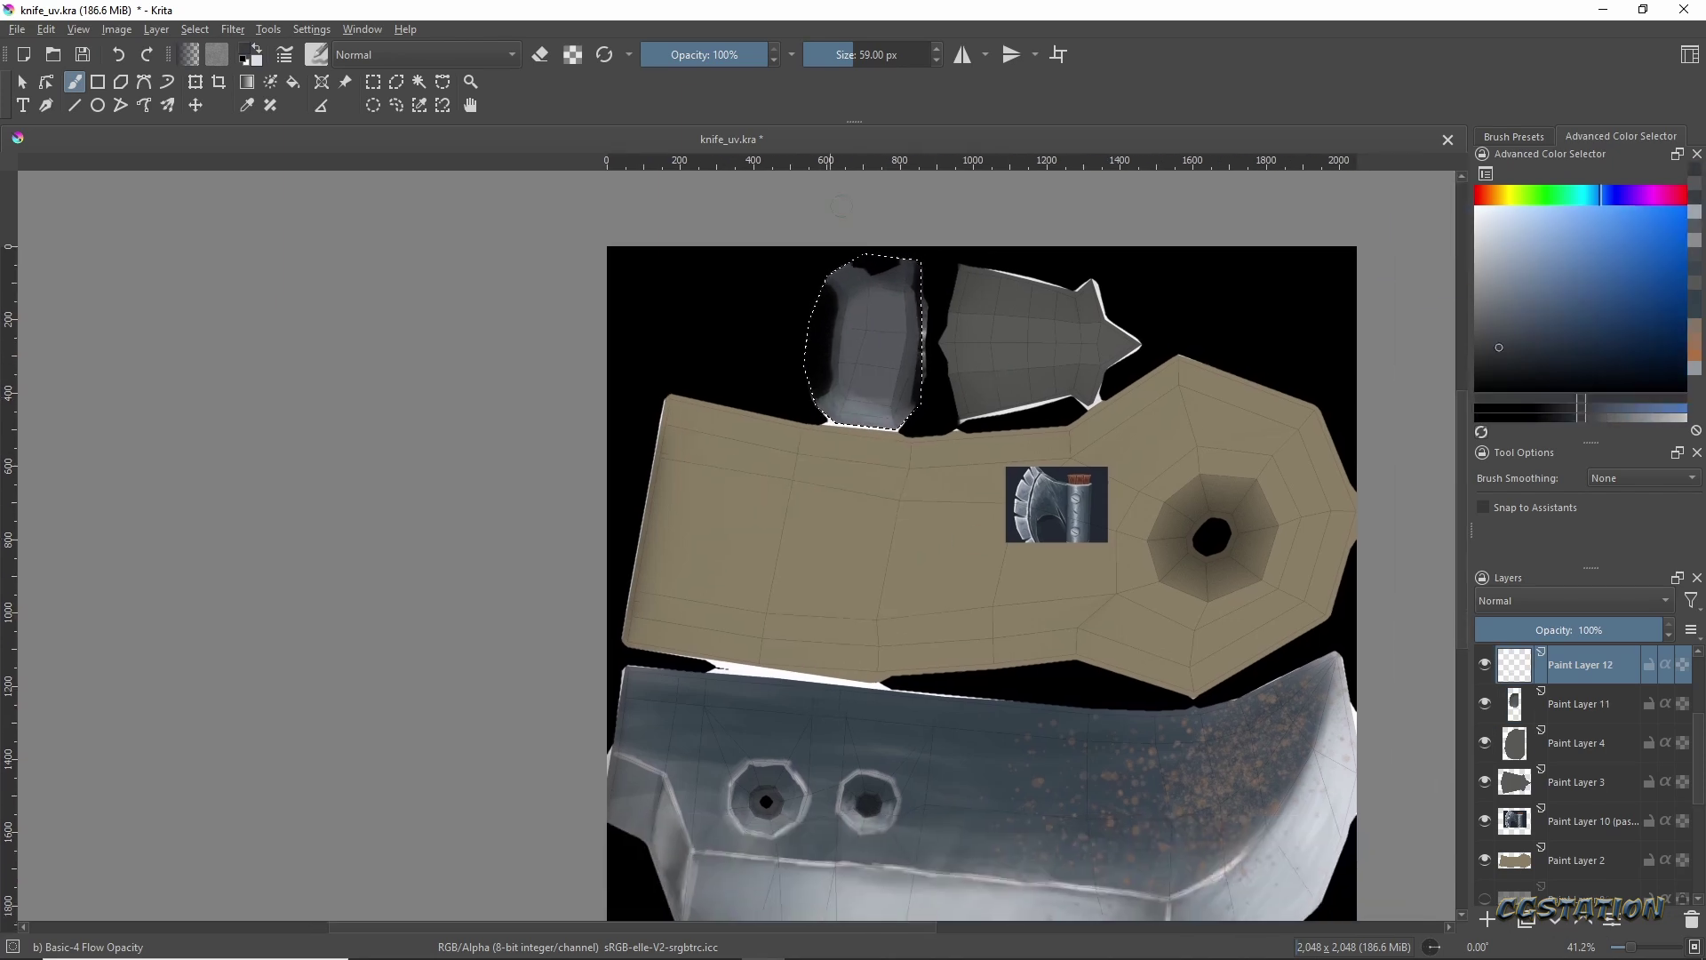
pyautogui.click(1513, 136)
pyautogui.scroll(2, 1645, 311)
pyautogui.click(1555, 315)
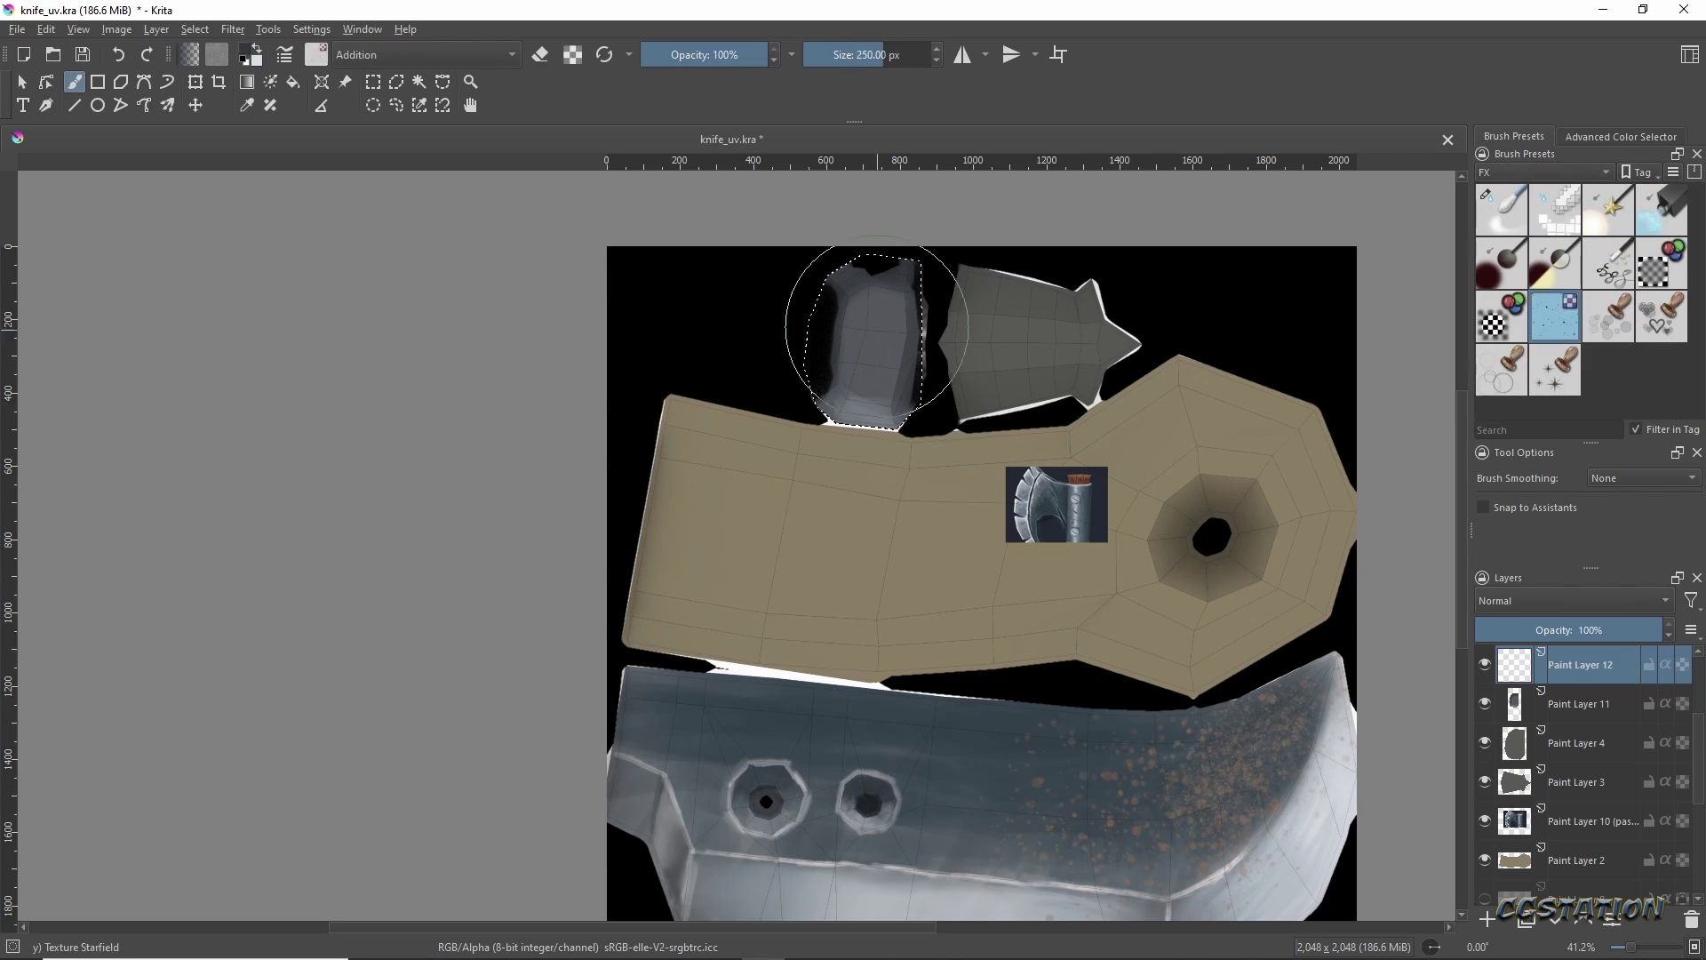
pyautogui.click(233, 28)
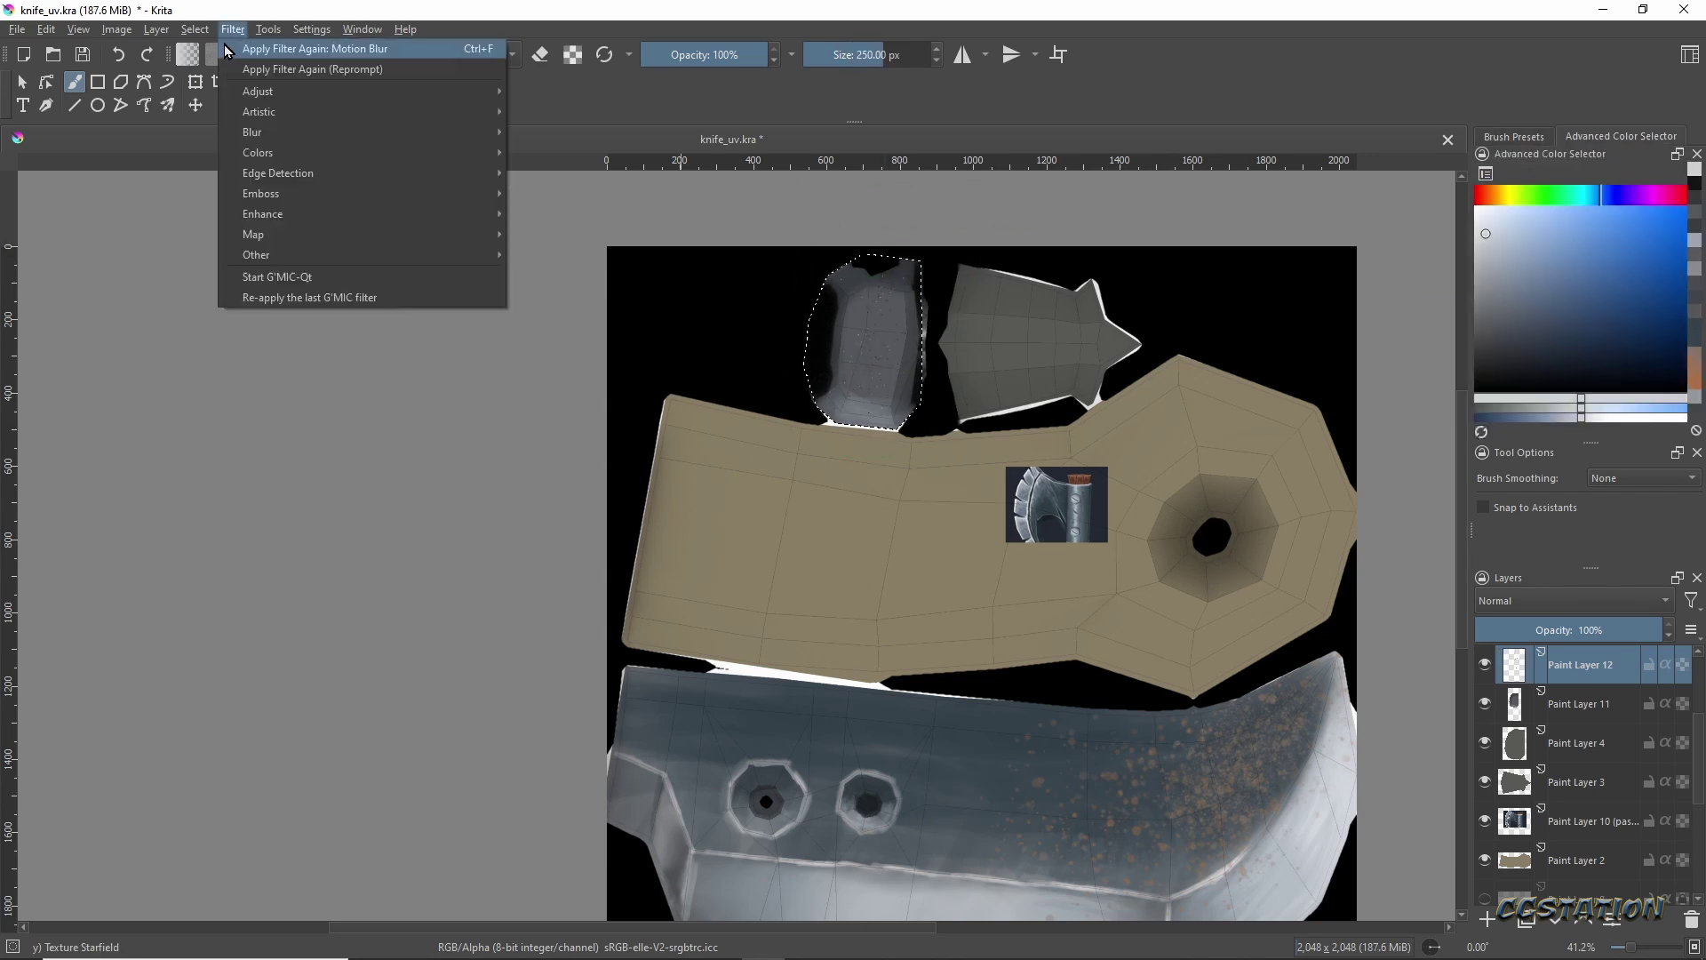
pyautogui.click(294, 68)
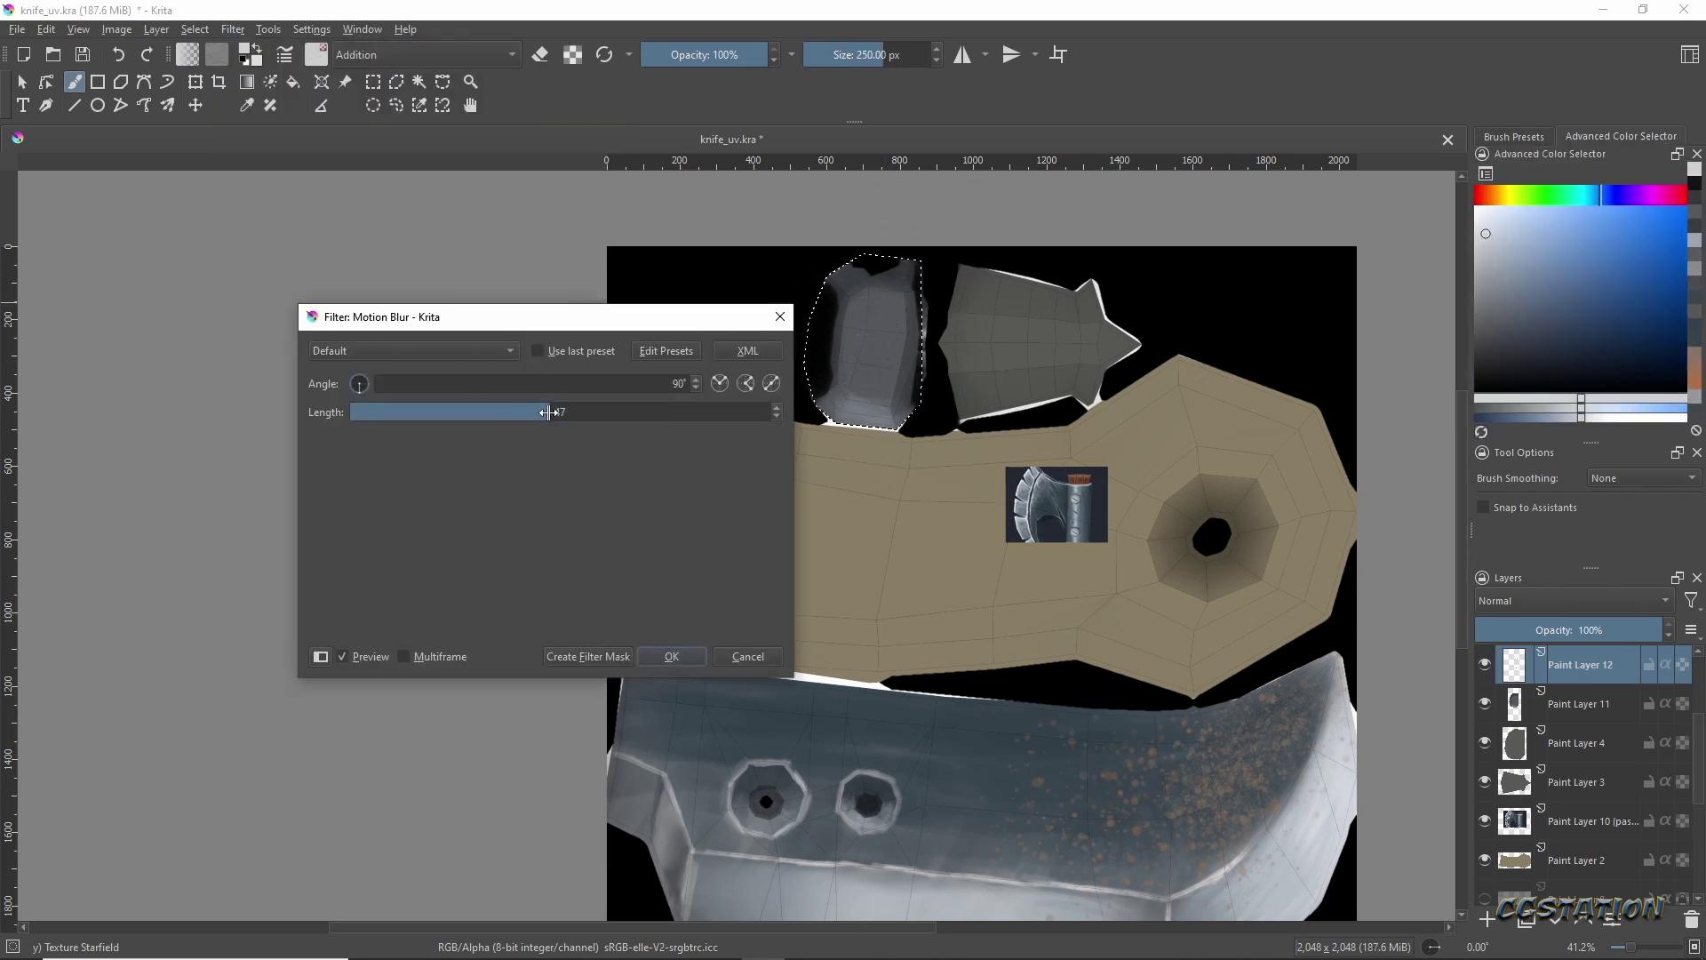
pyautogui.click(671, 656)
pyautogui.click(232, 29)
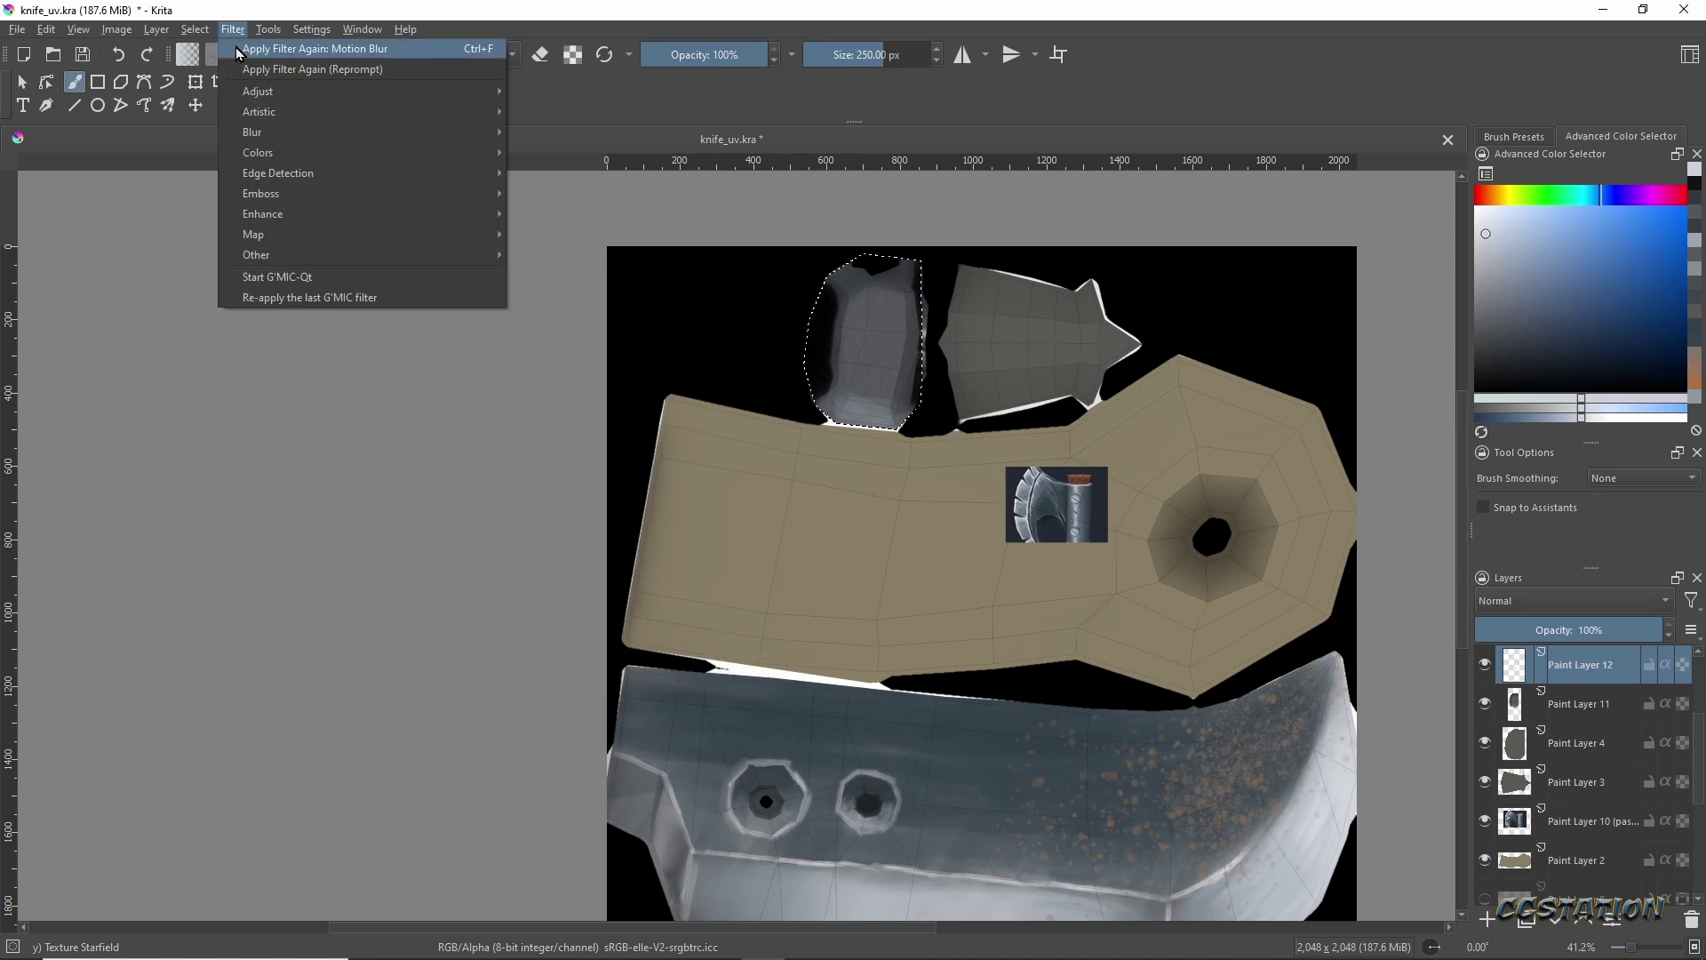
pyautogui.click(239, 29)
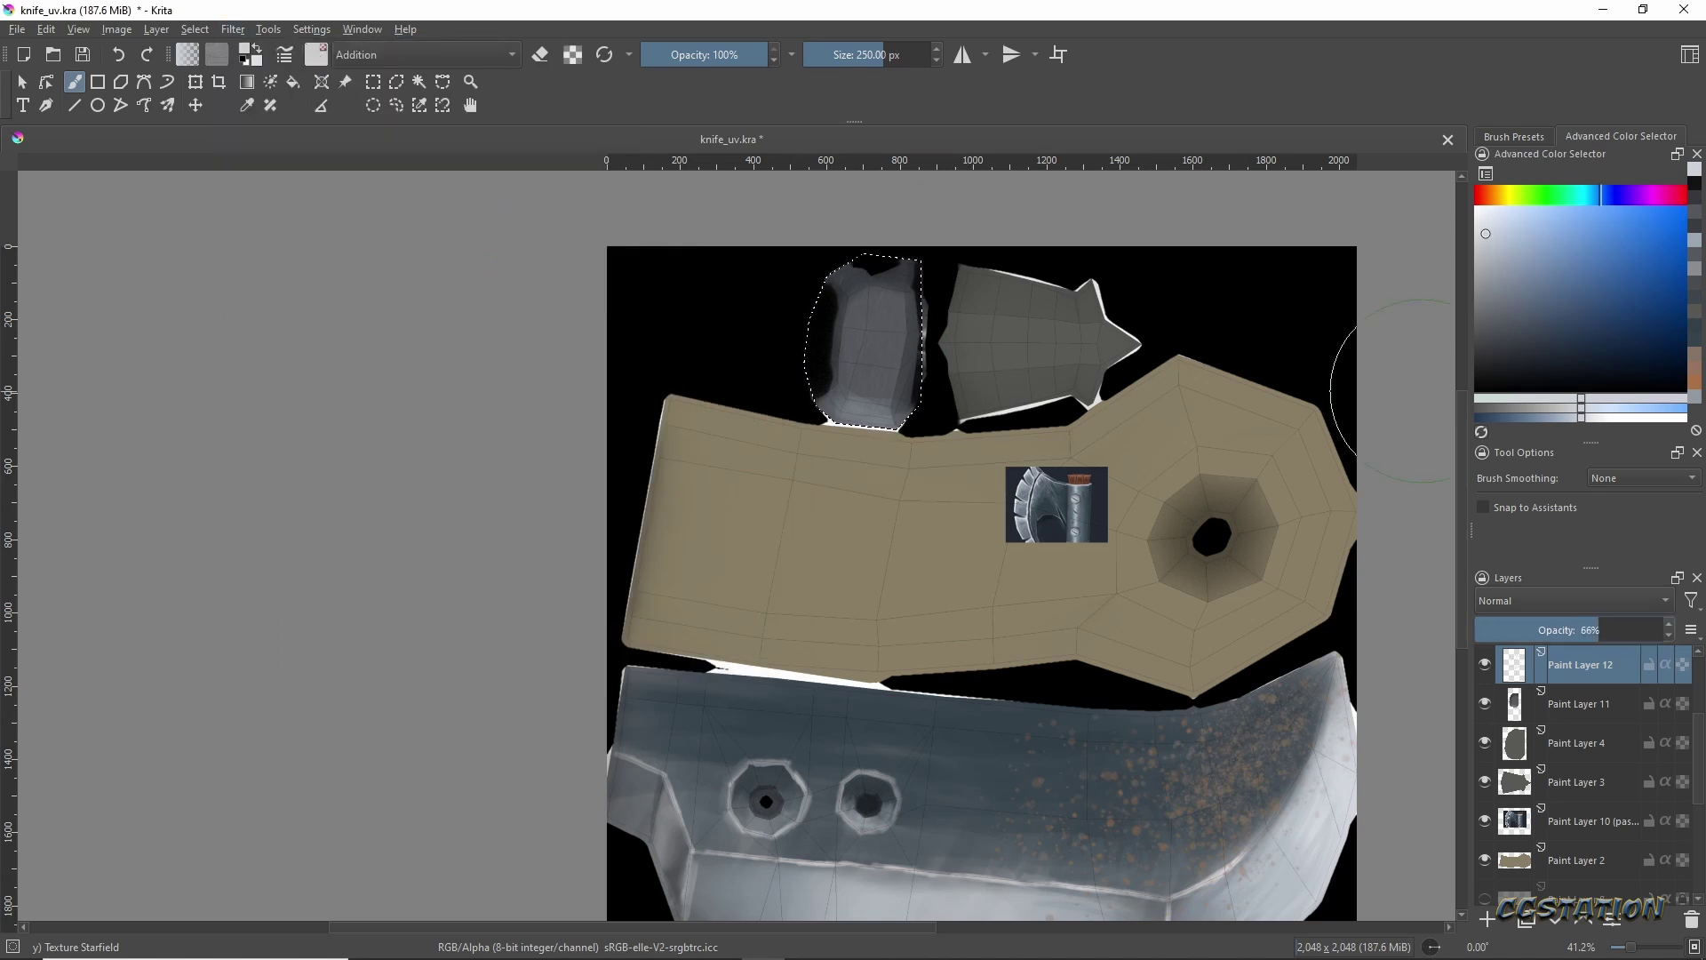
# Select Paint Layers 11 and 3, size a basic flow brush to 281 px, add Paint Layer 13.
pyautogui.click(1577, 704)
pyautogui.keyDown('ctrl'); pyautogui.click(1577, 782); pyautogui.keyUp('ctrl')
pyautogui.click(1513, 136)
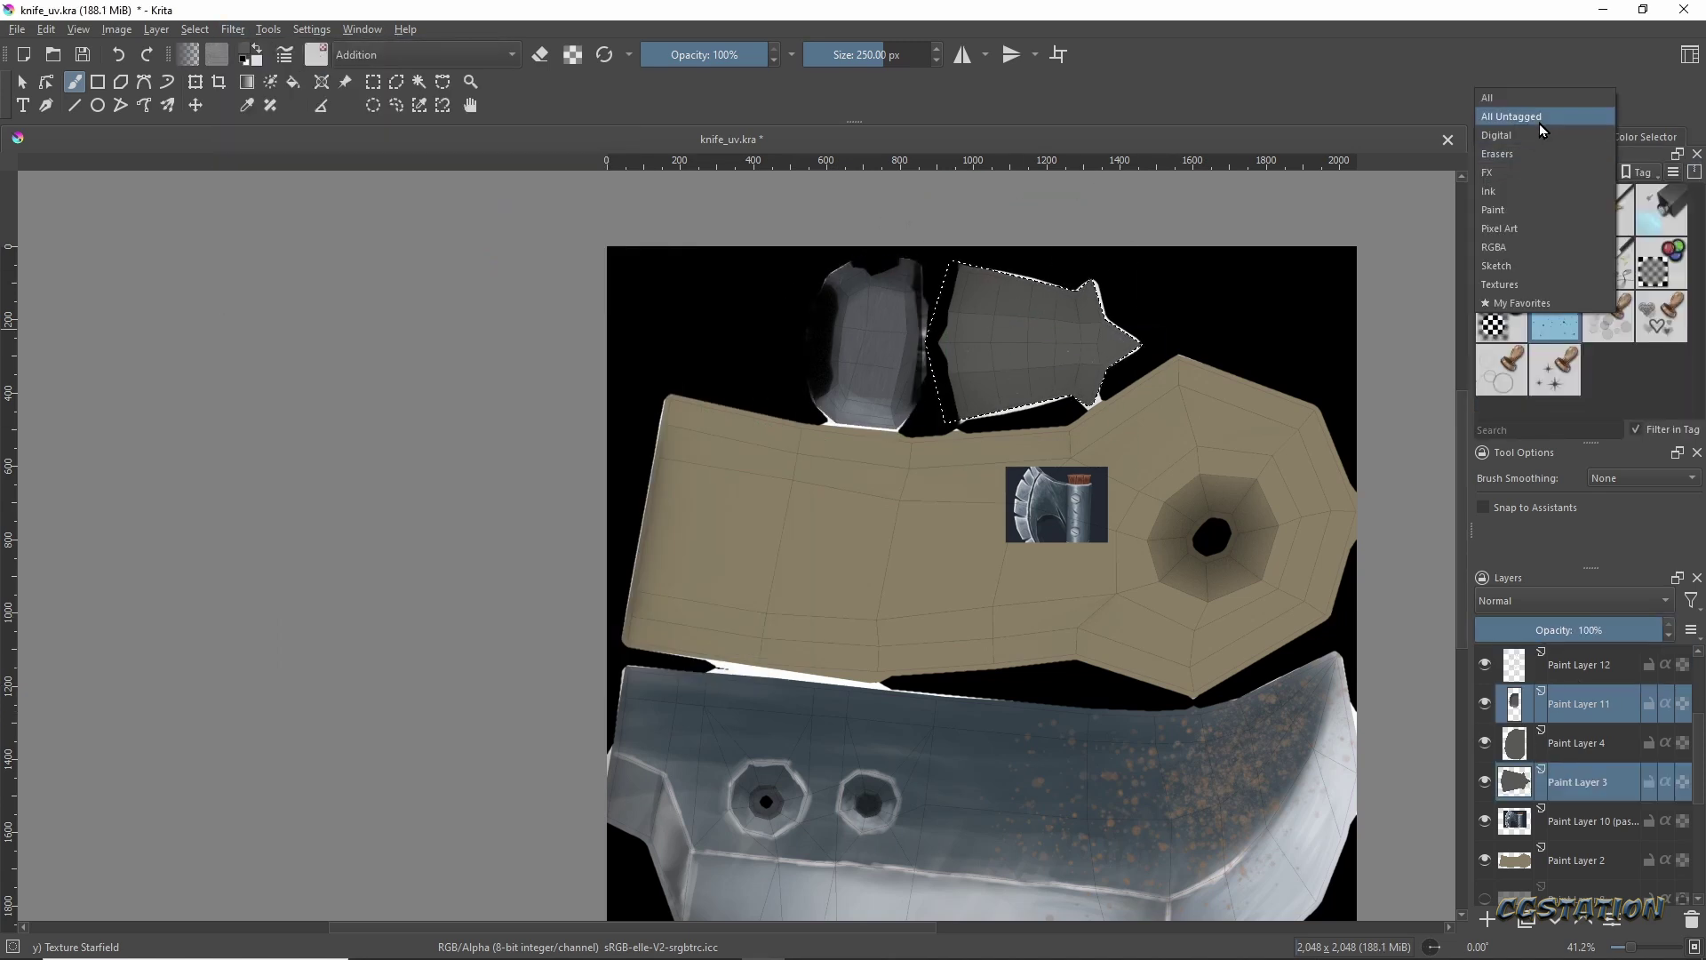
pyautogui.click(1608, 262)
pyautogui.keyDown('shift'); pyautogui.moveTo(1007, 360); pyautogui.dragTo(1102, 360); pyautogui.keyUp('shift')
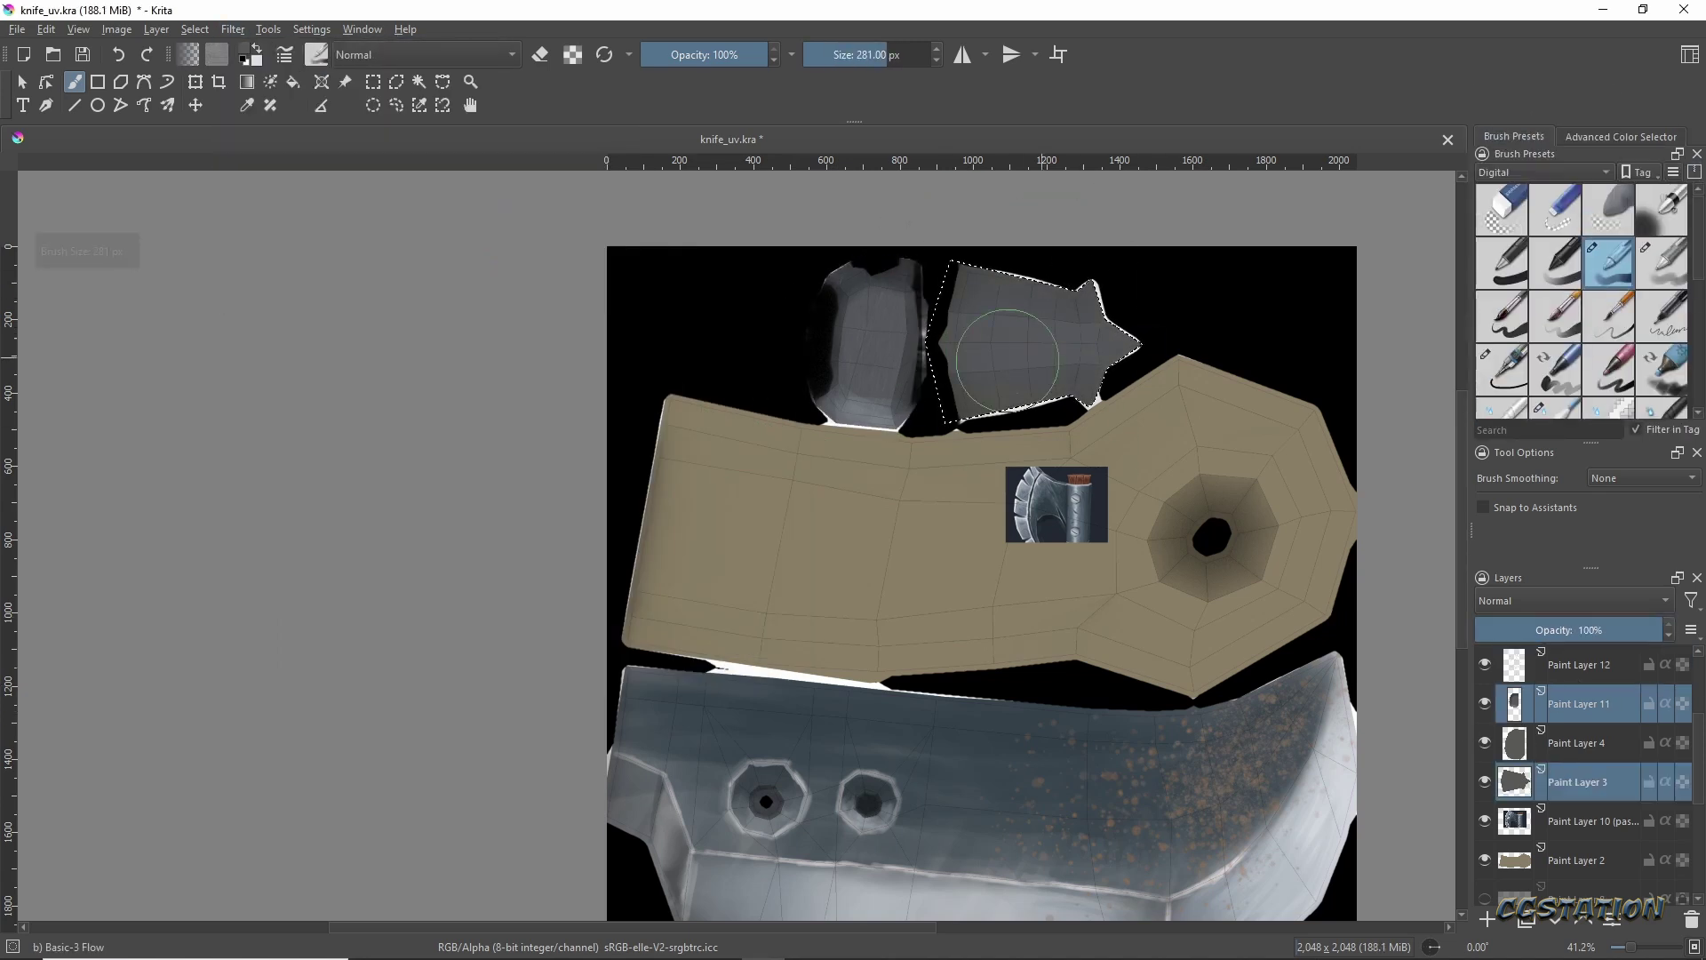
pyautogui.click(1487, 919)
pyautogui.click(1027, 320)
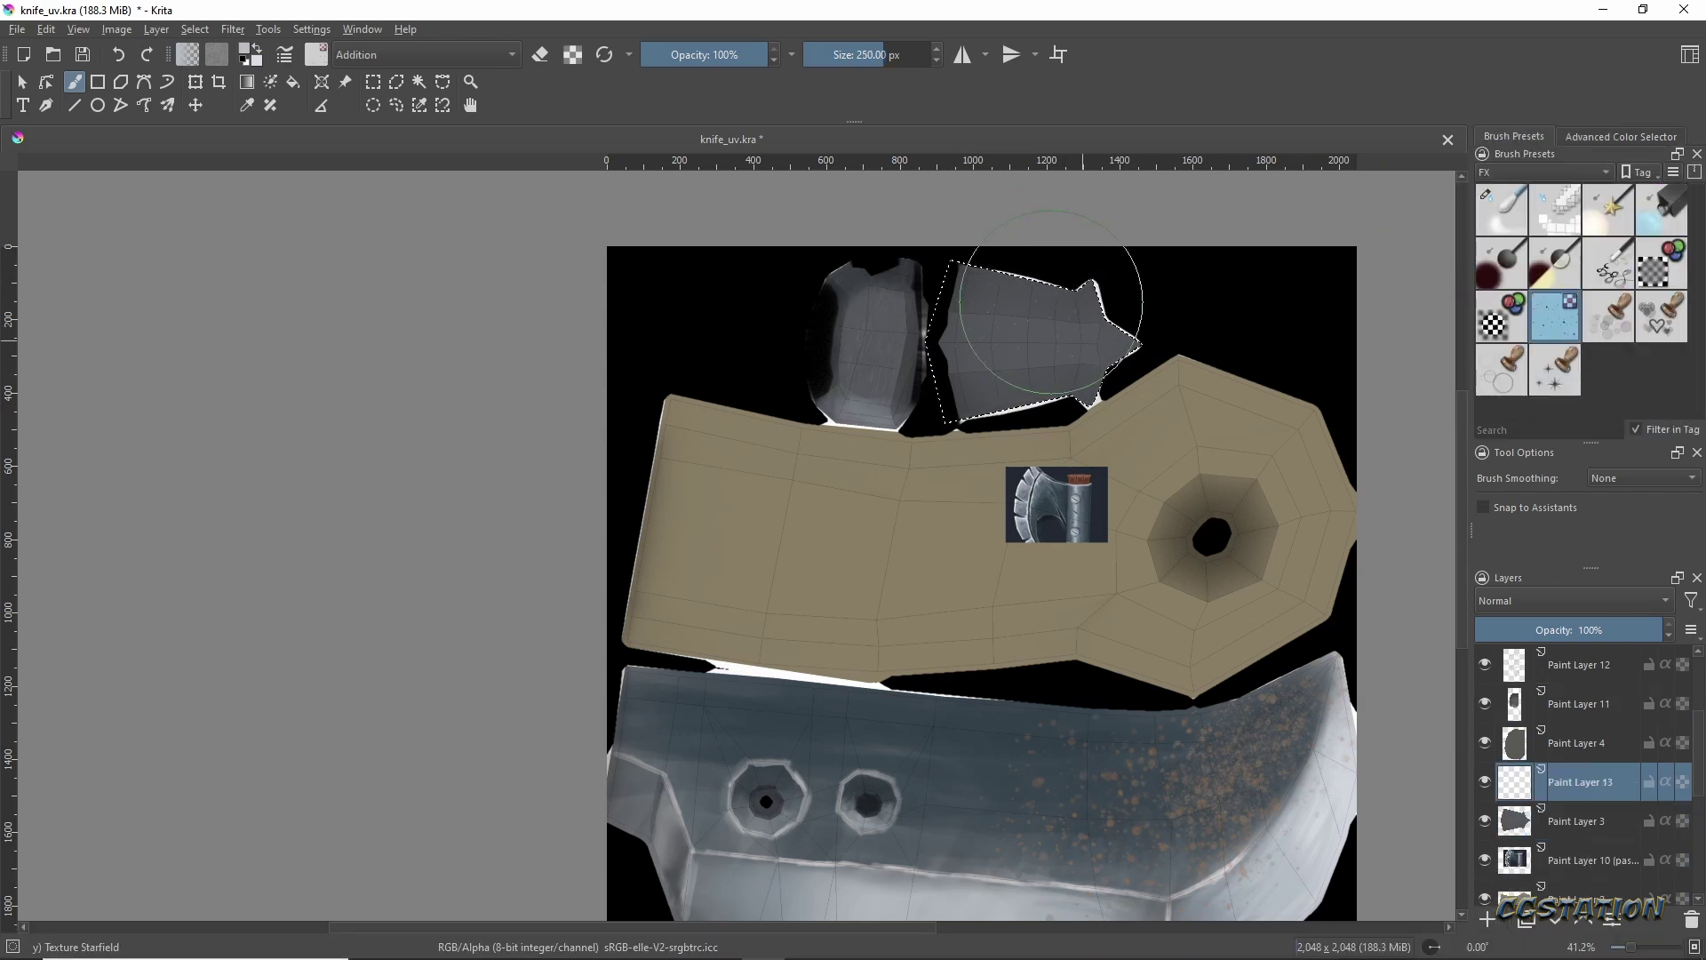
pyautogui.click(1621, 136)
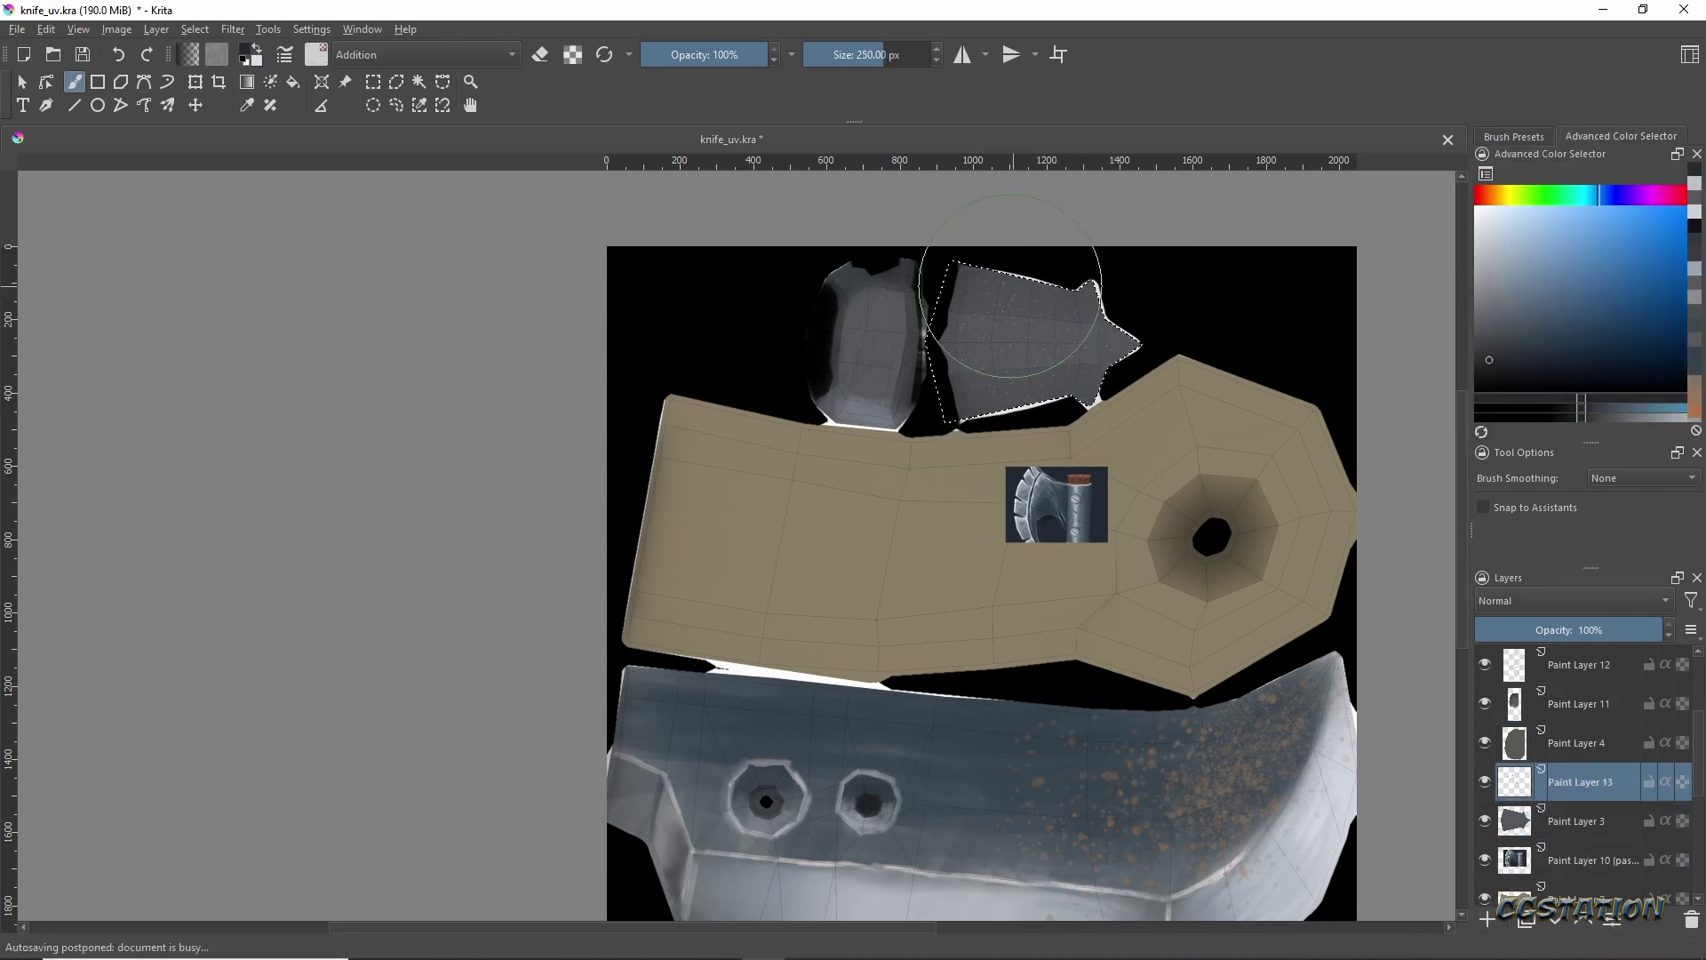
pyautogui.scroll(4, 987, 387)
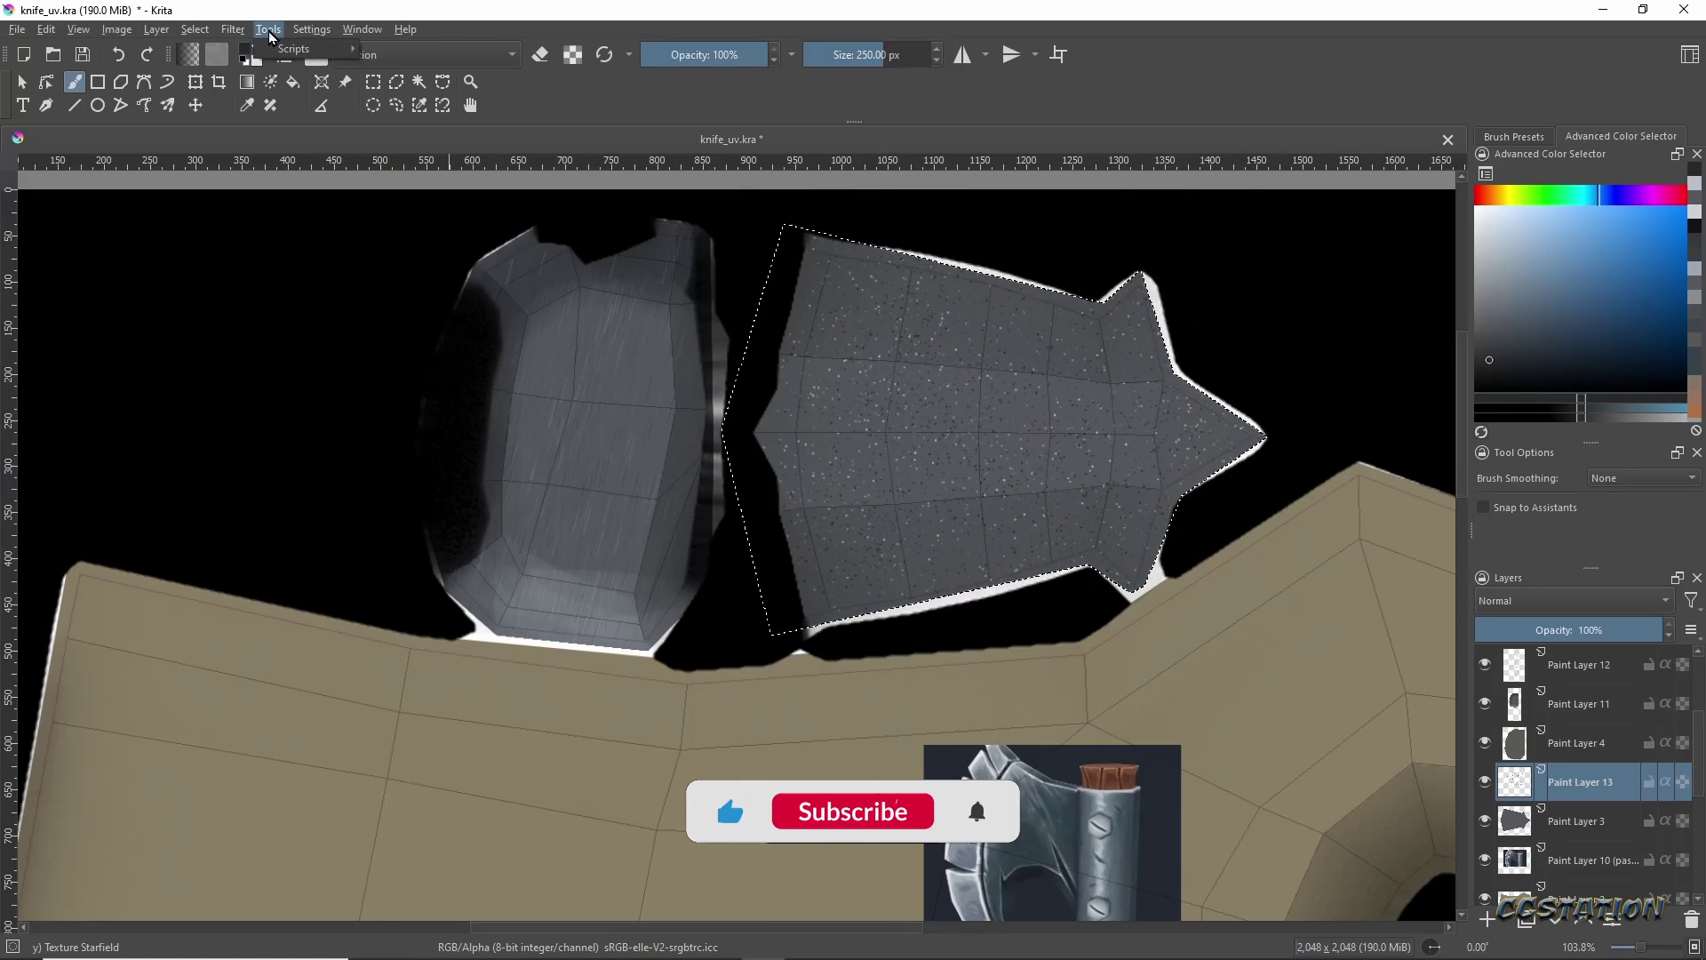
# Apply a length-37 Motion Blur to the right metal piece.
pyautogui.click(233, 29)
pyautogui.click(531, 194)
pyautogui.click(518, 414)
pyautogui.click(672, 656)
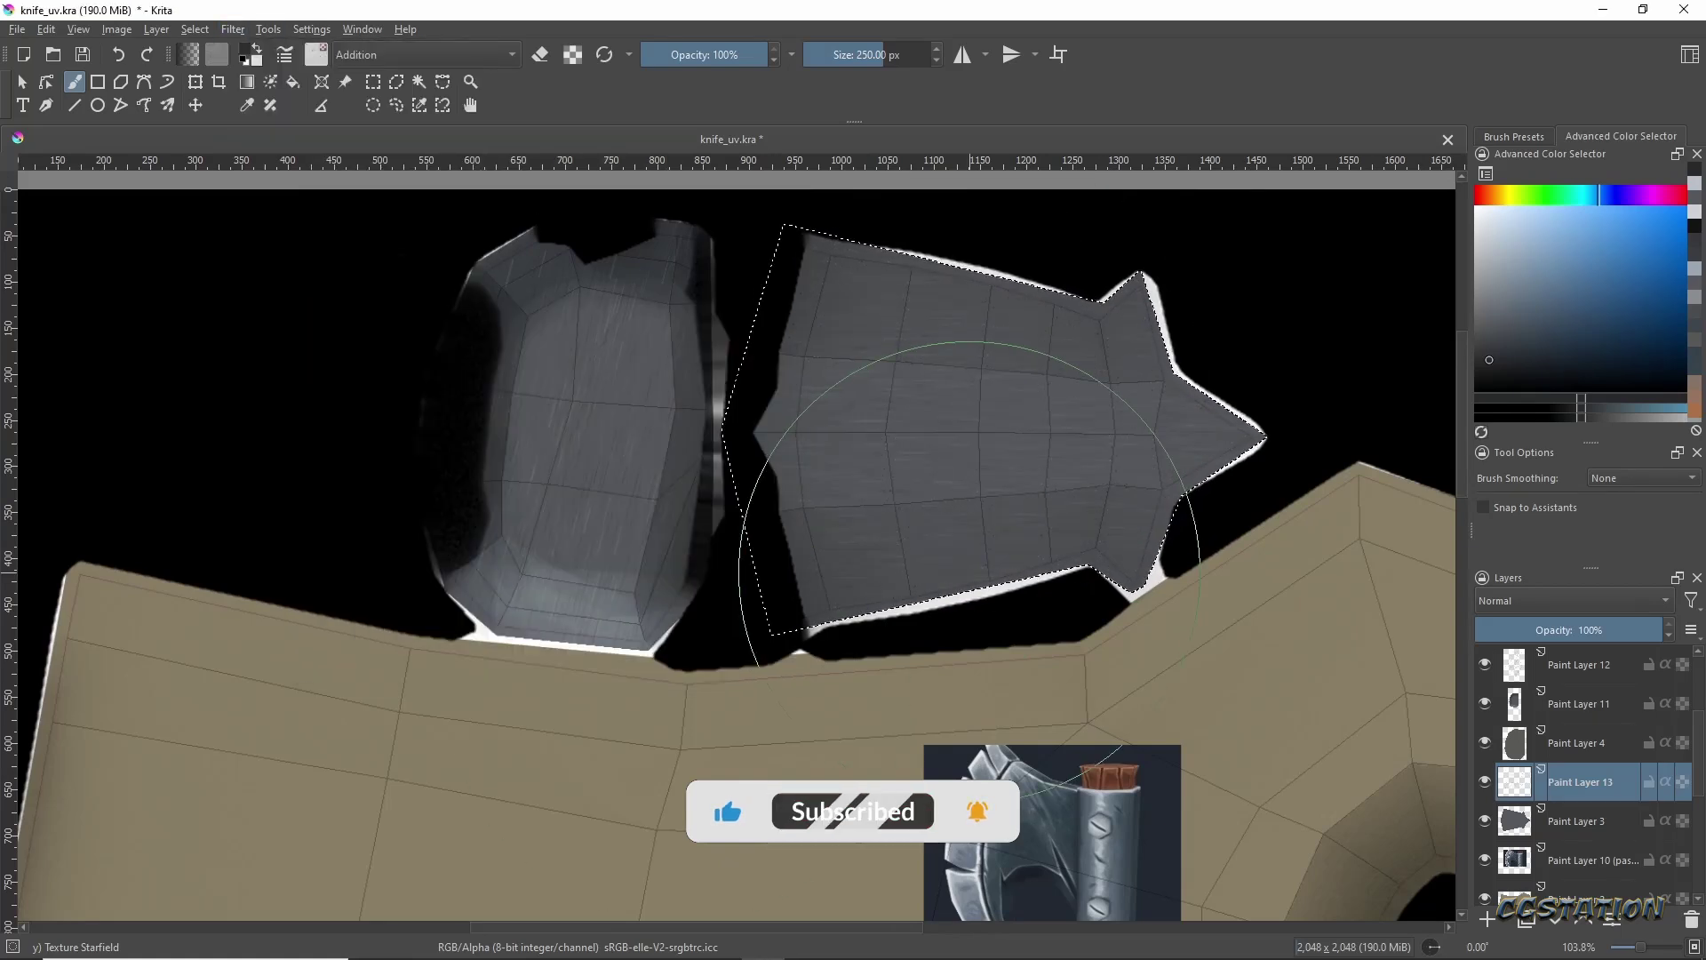
# On a new layer, paint shading strokes on the metal piece with Basic-2 Opacity.
pyautogui.press('Insert')
pyautogui.click(1514, 136)
pyautogui.click(1548, 172)
pyautogui.click(1548, 135)
pyautogui.click(1556, 262)
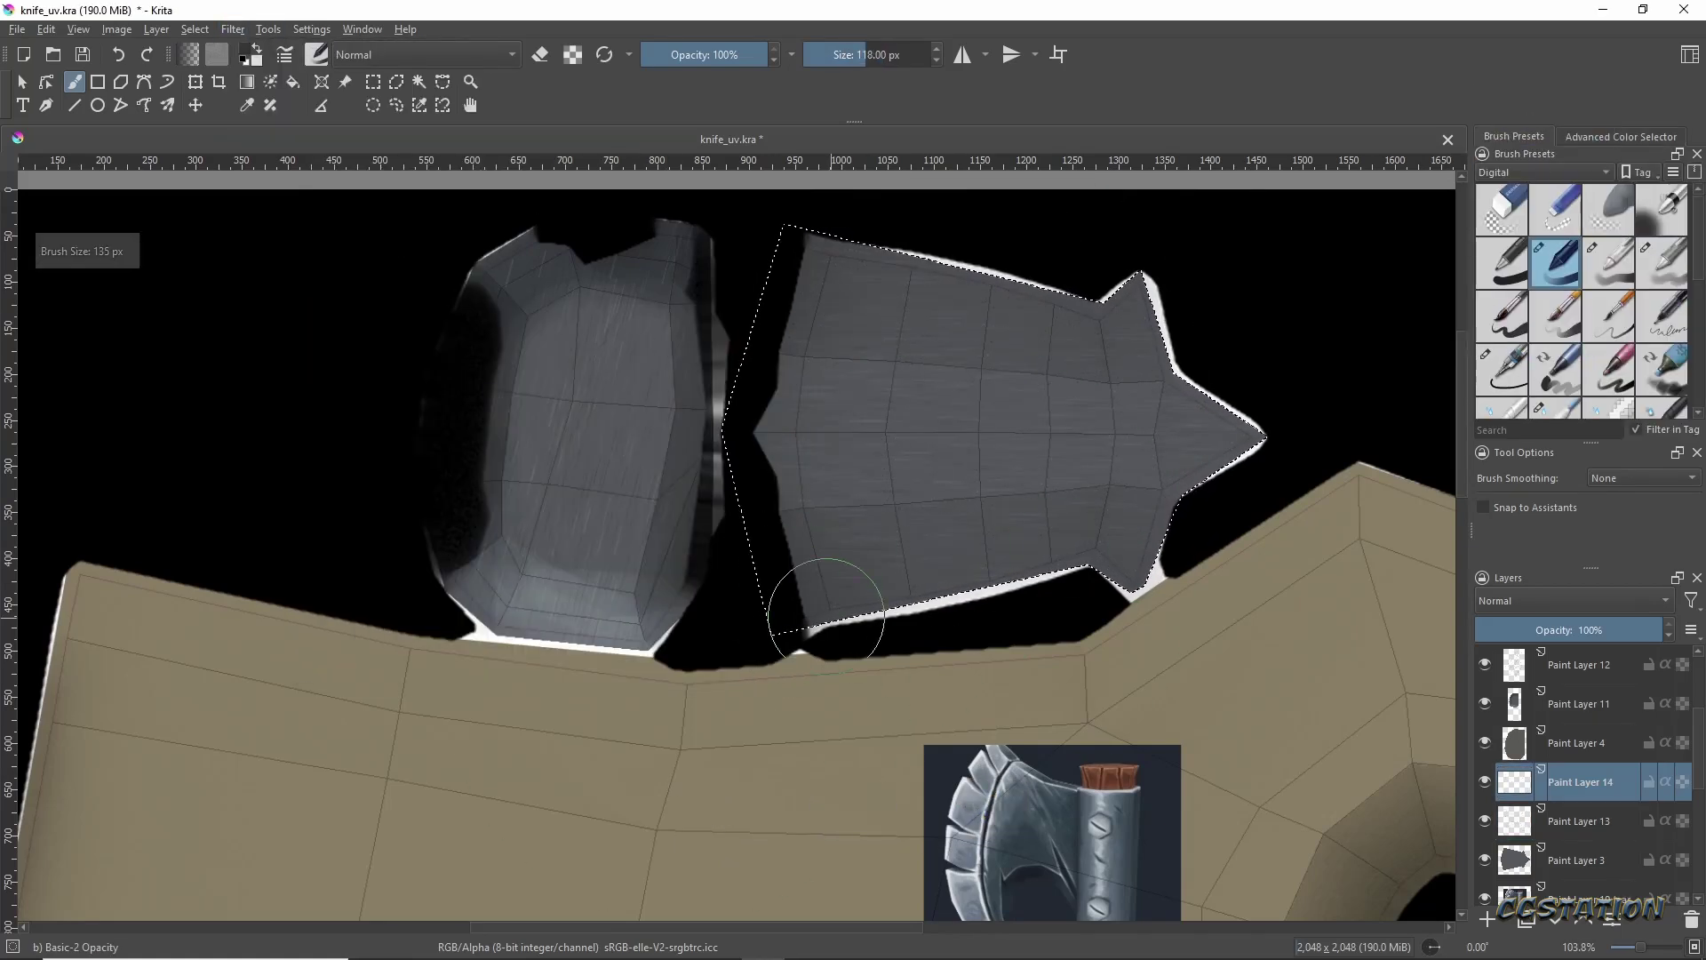
pyautogui.moveTo(800, 610); pyautogui.dragTo(1135, 286)
pyautogui.press('2')
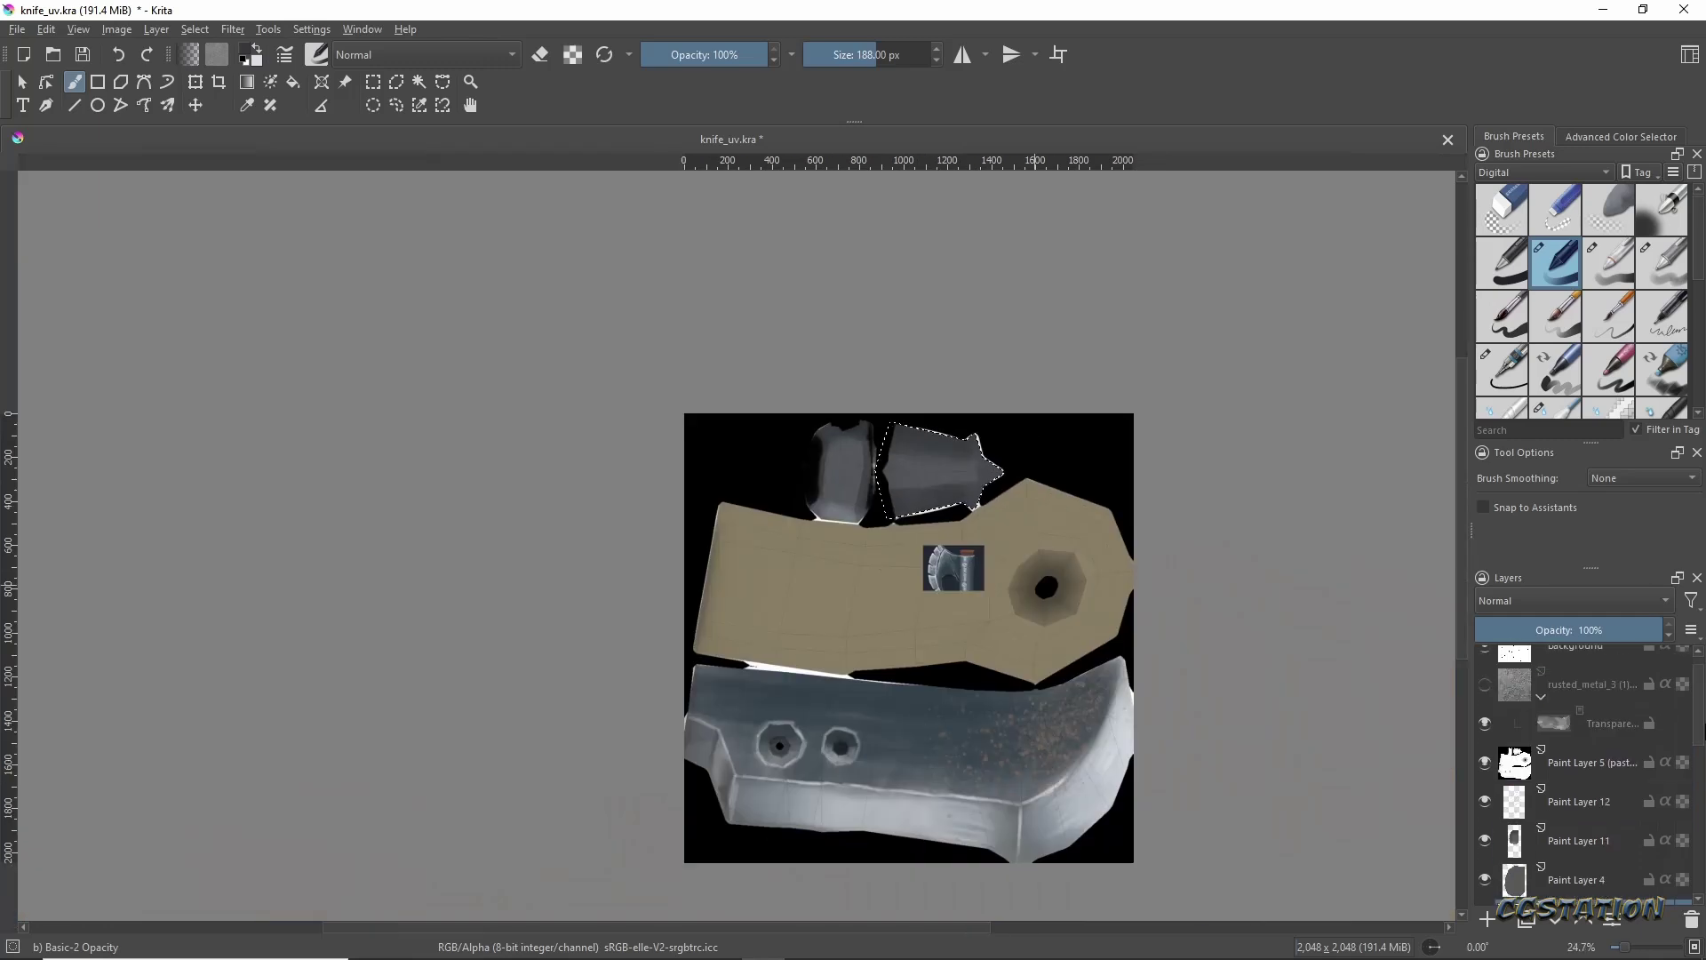
# Export the texture as knife_uv.jpg and orbit the 3ds Max knife to preview it.
pyautogui.click(17, 28)
pyautogui.click(384, 200)
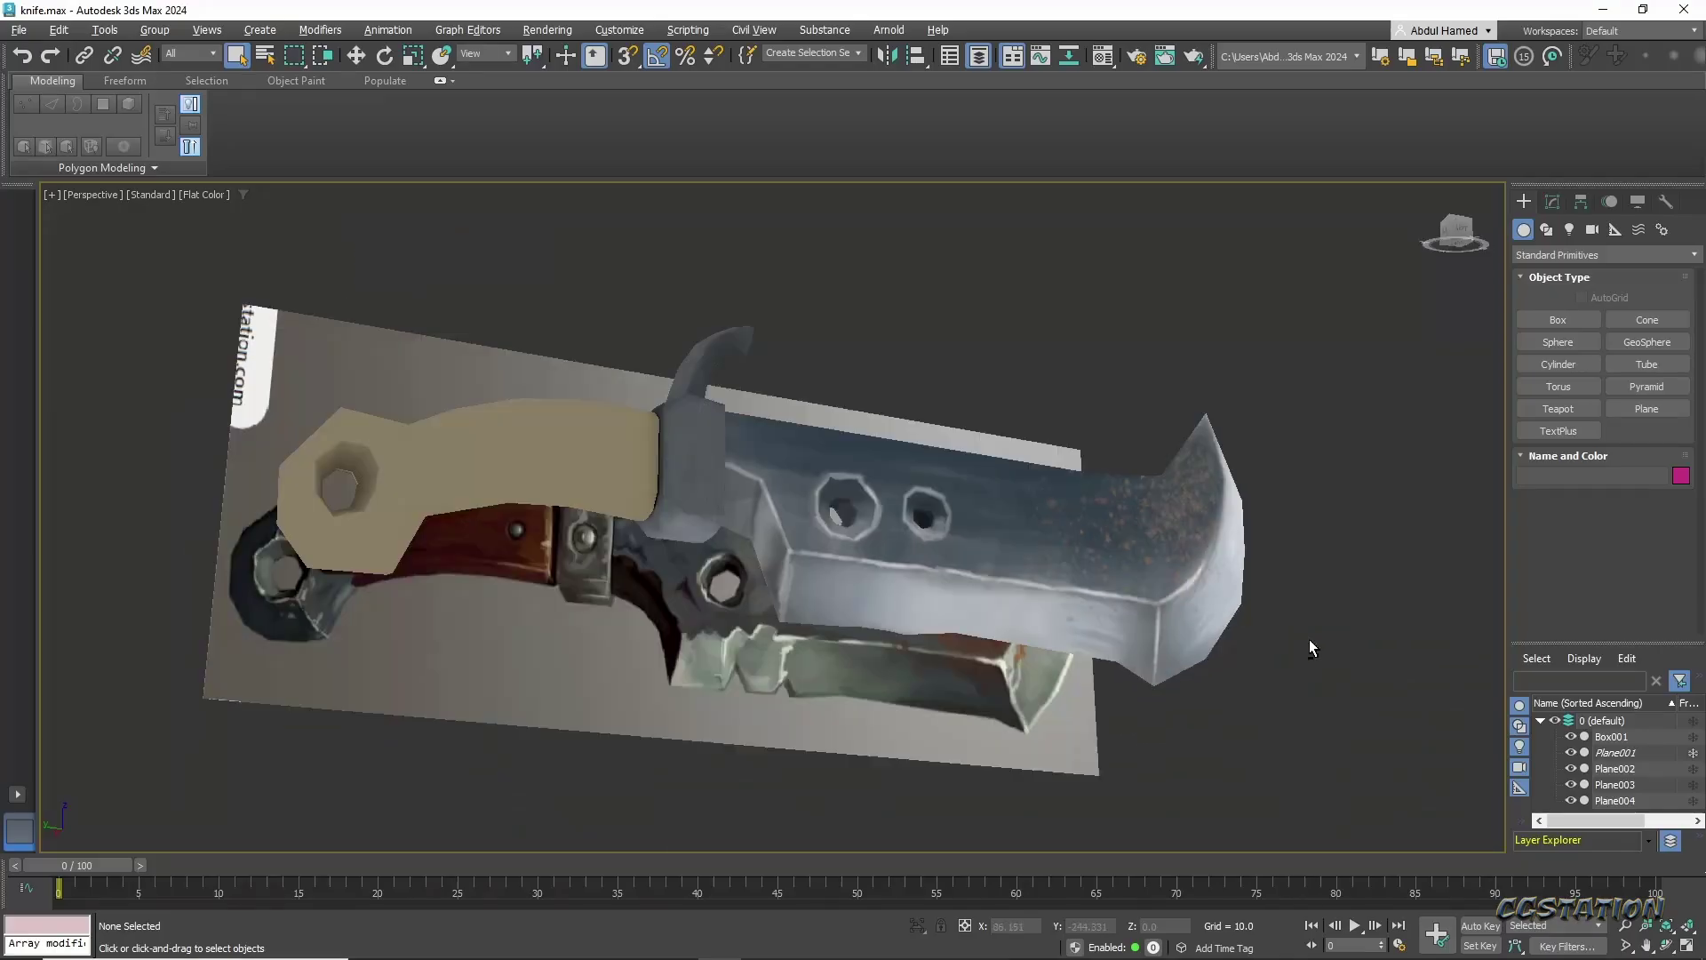
pyautogui.moveTo(1309, 638)
pyautogui.keyDown('alt'); pyautogui.mouseDown(button='middle')
pyautogui.moveTo(1228, 714)
pyautogui.moveTo(1130, 693)
pyautogui.mouseUp(button='middle'); pyautogui.keyUp('alt')
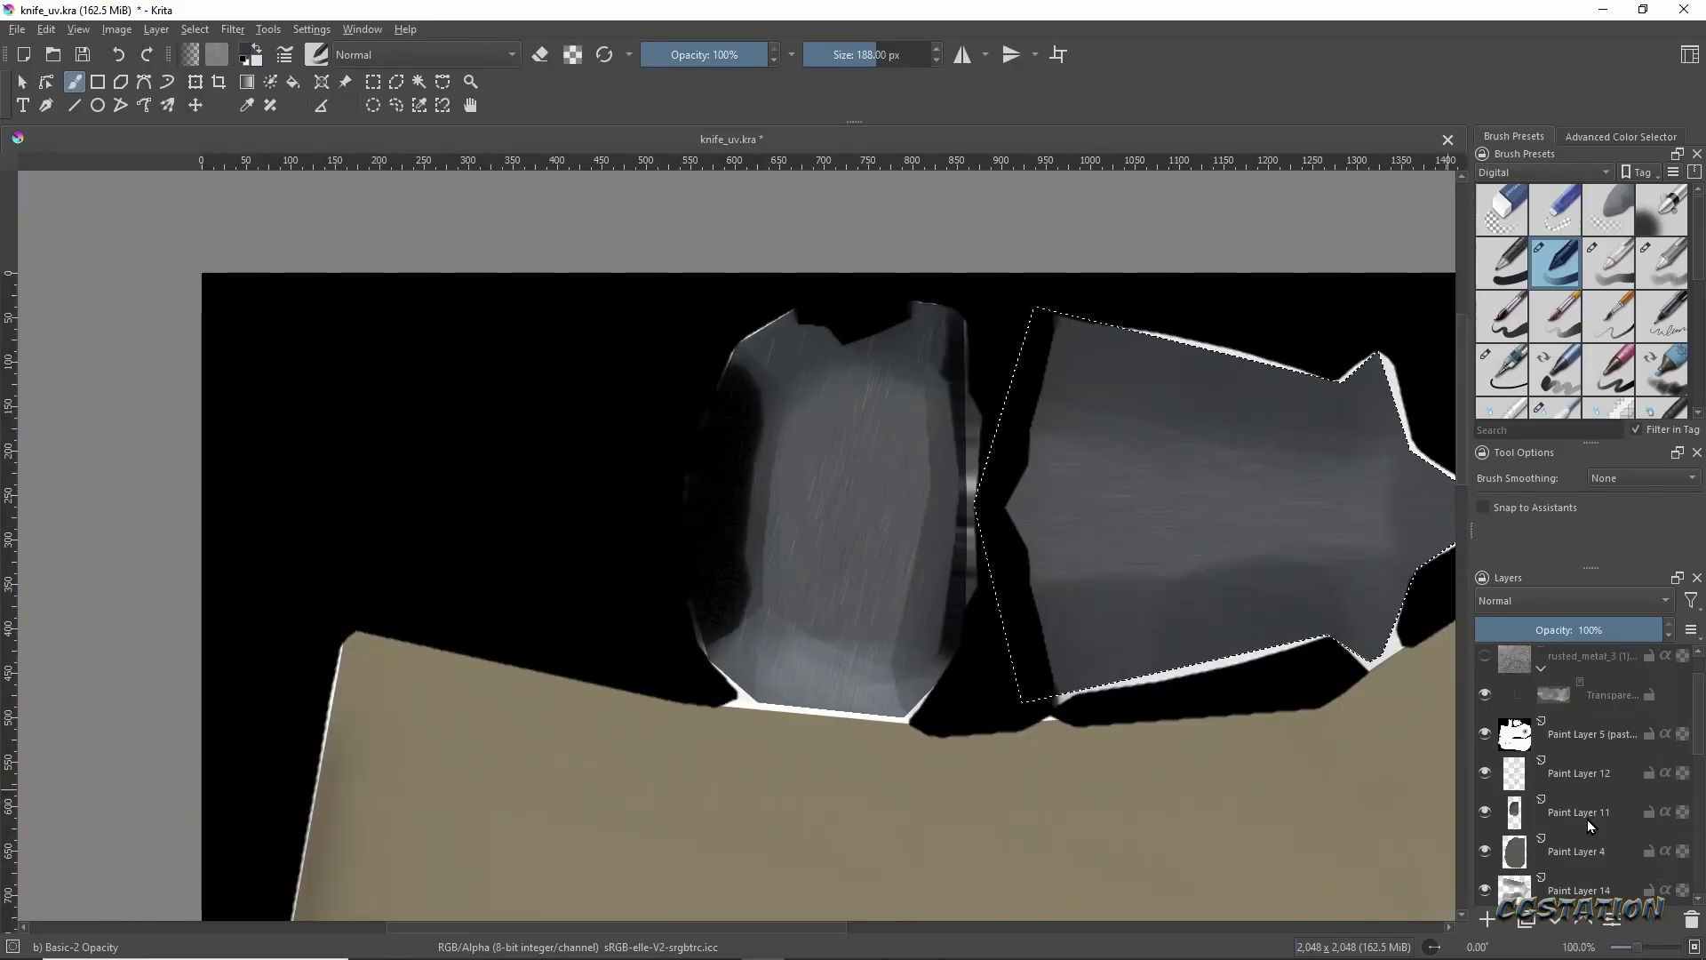
# On Paint Layer 11 at 51% opacity, paint a faint light-grey stroke on the left piece.
pyautogui.click(1591, 822)
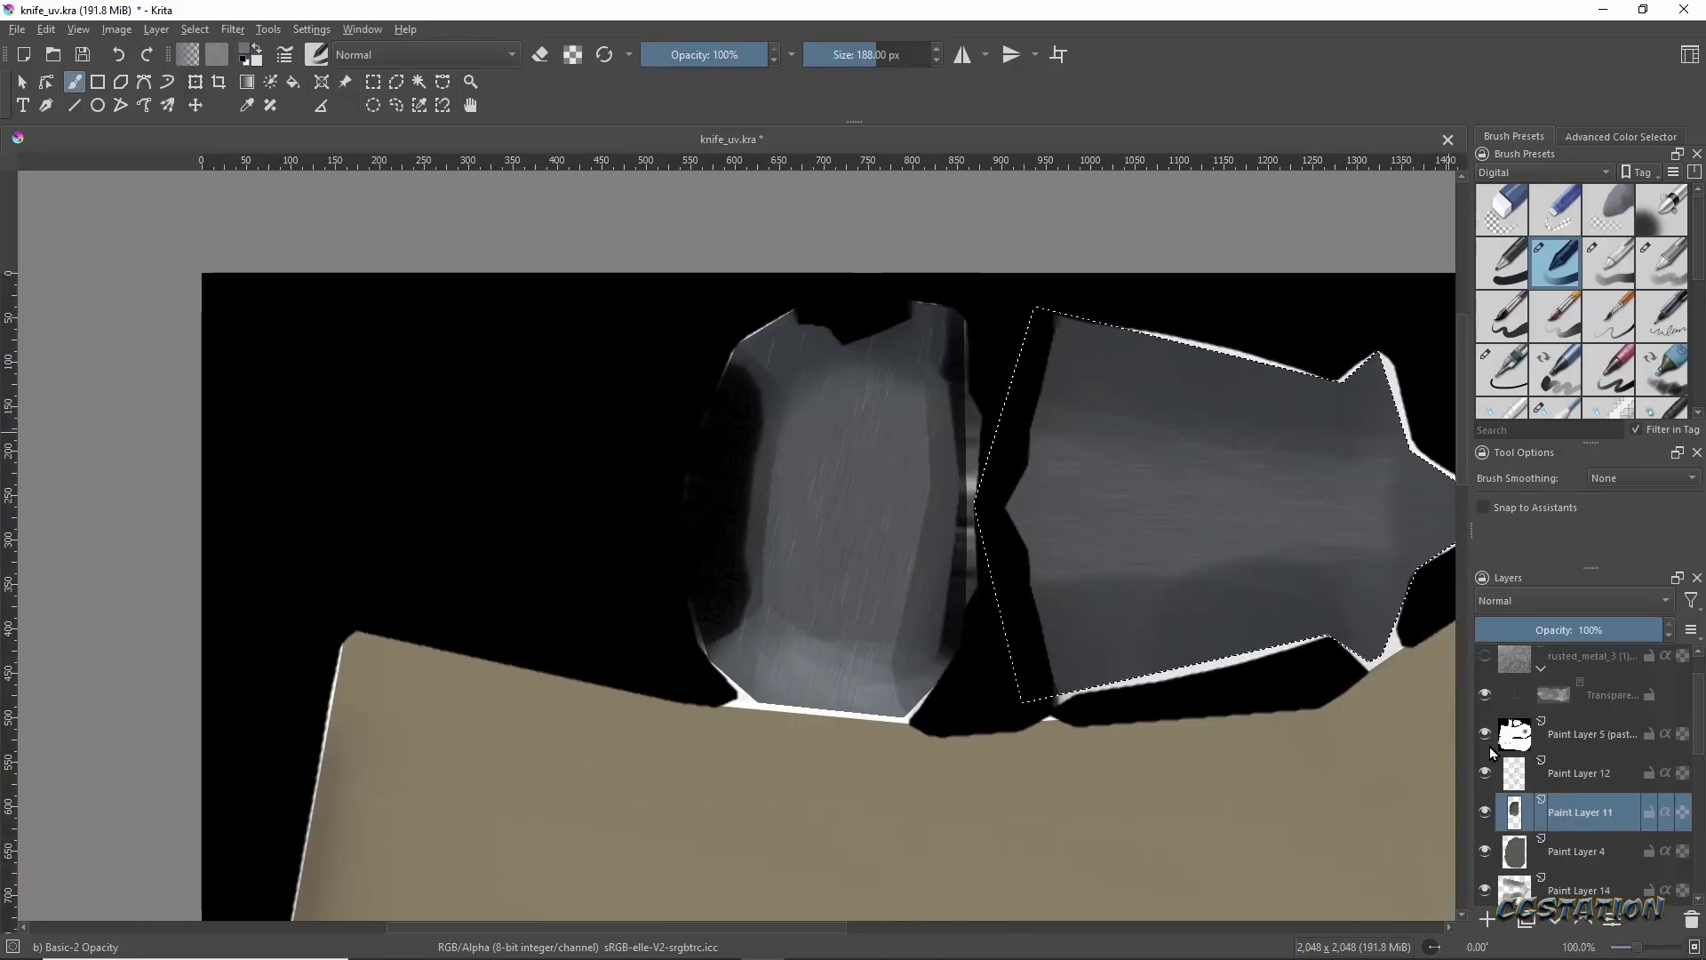
pyautogui.press('[')
pyautogui.press('[')
pyautogui.press('[')
pyautogui.click(1621, 136)
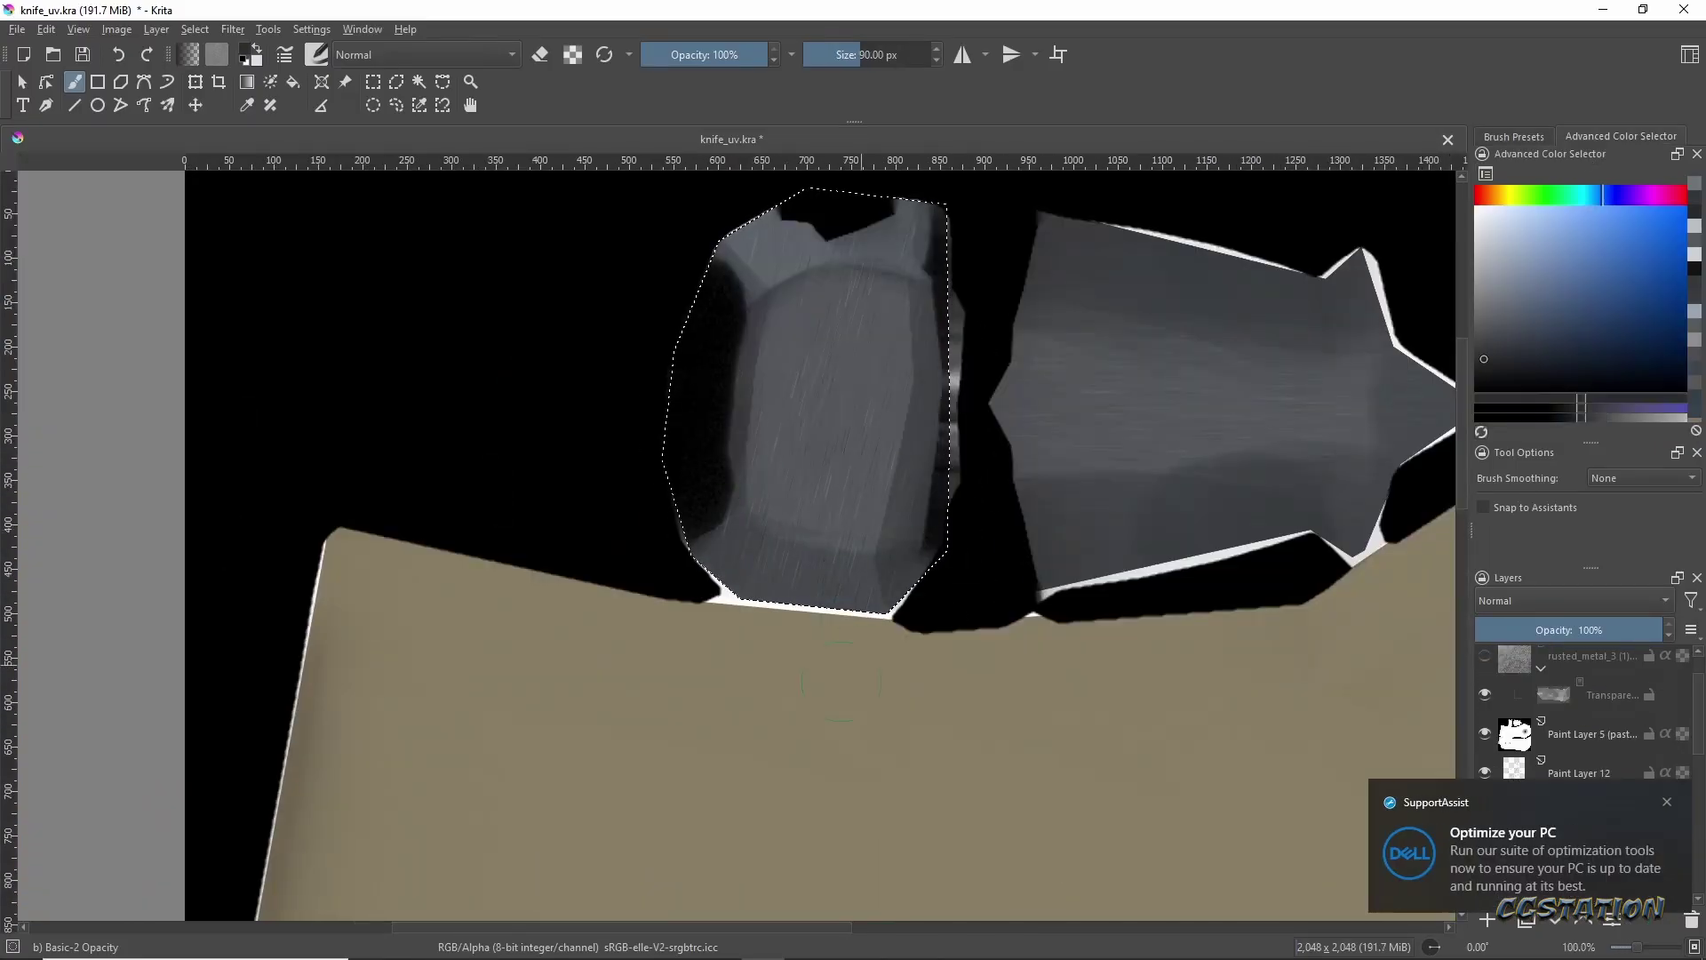
pyautogui.keyDown('ctrl'); pyautogui.scroll(-1, 907, 497); pyautogui.keyUp('ctrl')
pyautogui.keyDown('ctrl'); pyautogui.scroll(-2, 907, 480); pyautogui.keyUp('ctrl')
pyautogui.press('i')
pyautogui.press('i')
pyautogui.press('i')
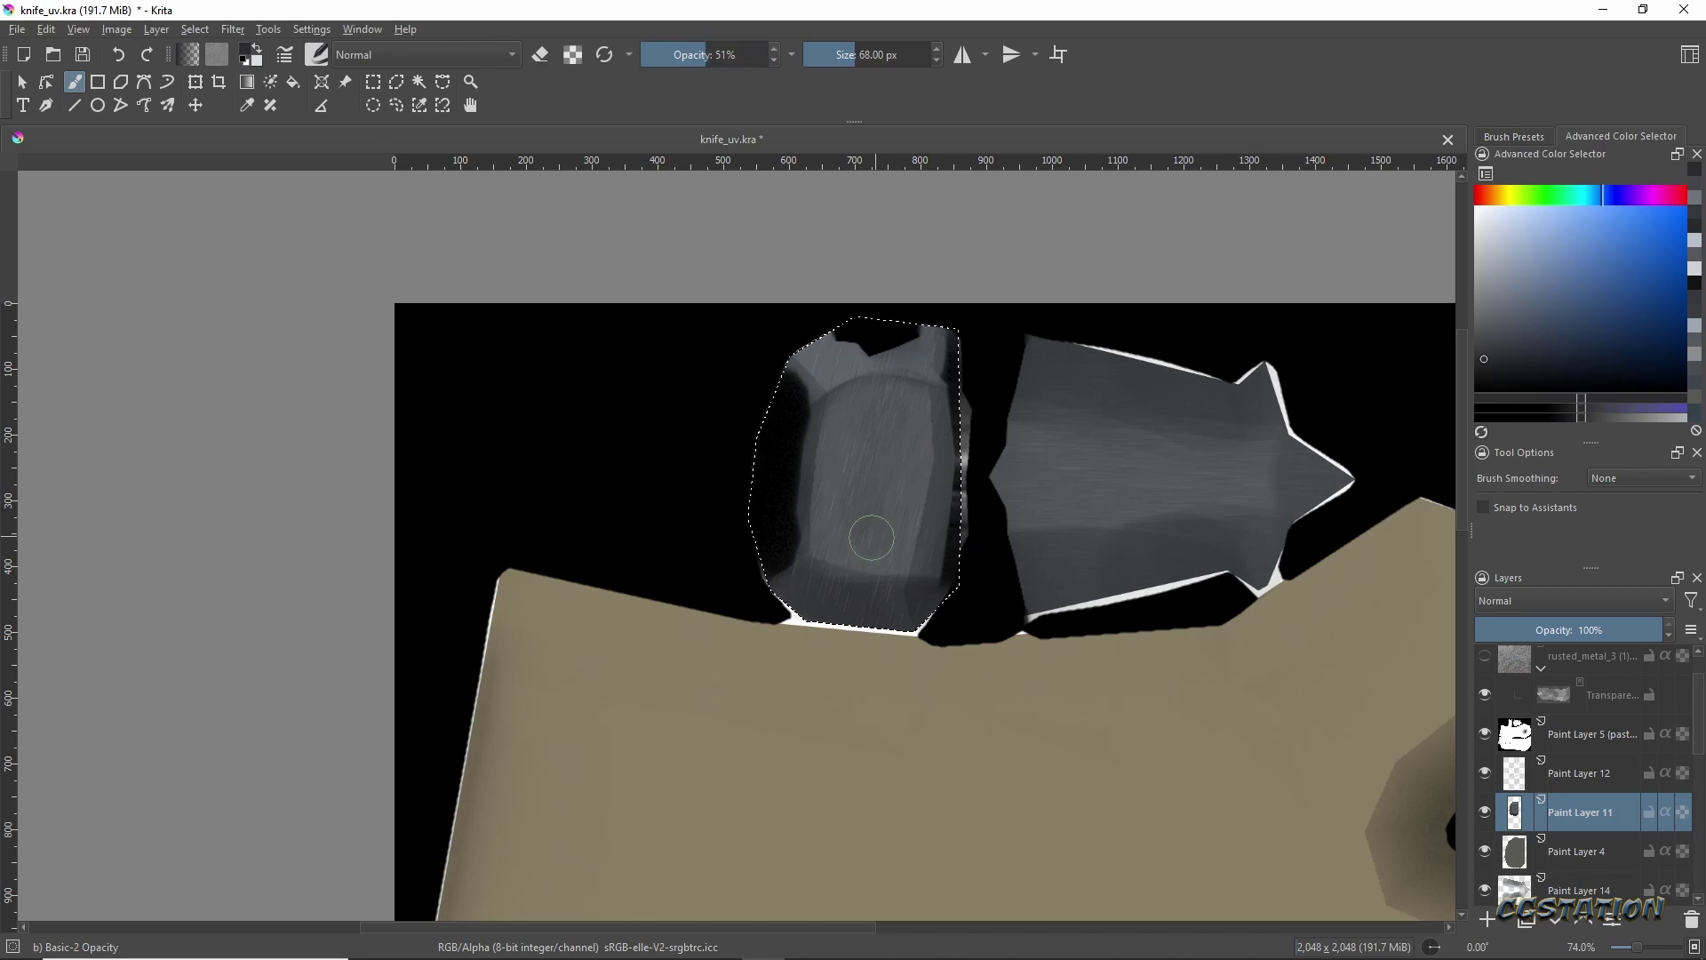
pyautogui.keyDown('ctrl'); pyautogui.click(907, 480); pyautogui.keyUp('ctrl')
pyautogui.moveTo(902, 475); pyautogui.dragTo(876, 401)
# Shrink the brush to 4 px, switch to a darker grey, and add a new paint layer.
pyautogui.press('[')
pyautogui.keyDown('ctrl'); pyautogui.click(900, 407); pyautogui.keyUp('ctrl')
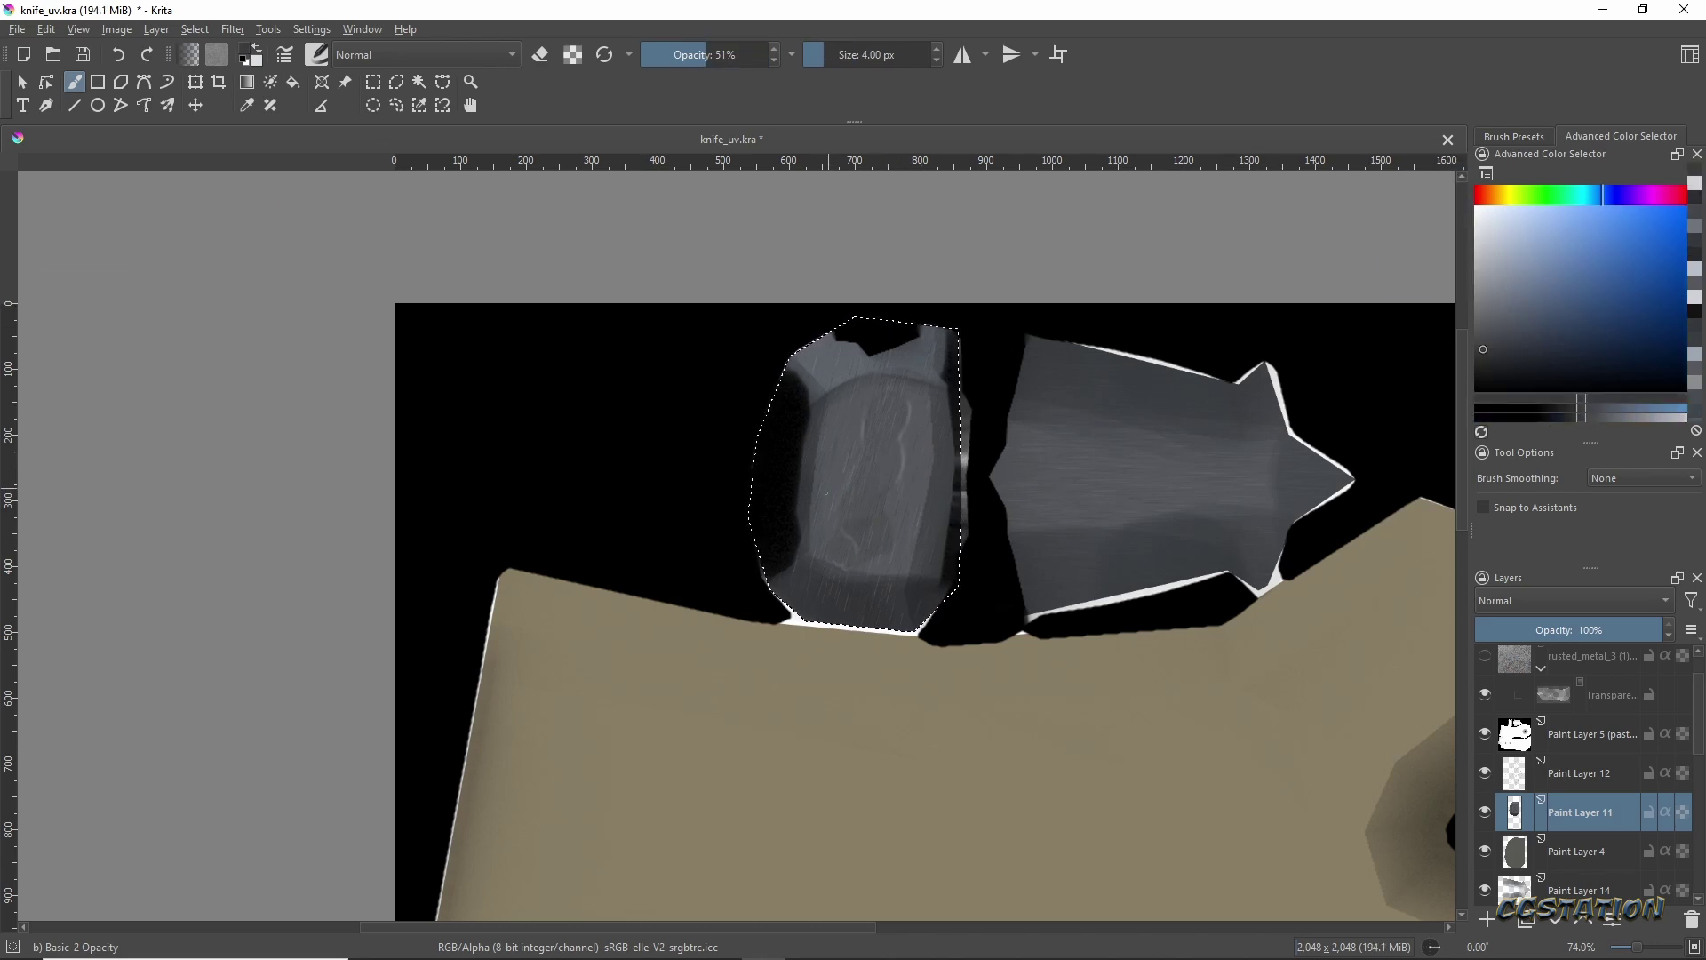
pyautogui.keyDown('ctrl'); pyautogui.scroll(-3, 826, 493); pyautogui.keyUp('ctrl')
pyautogui.scroll(1, 1491, 687)
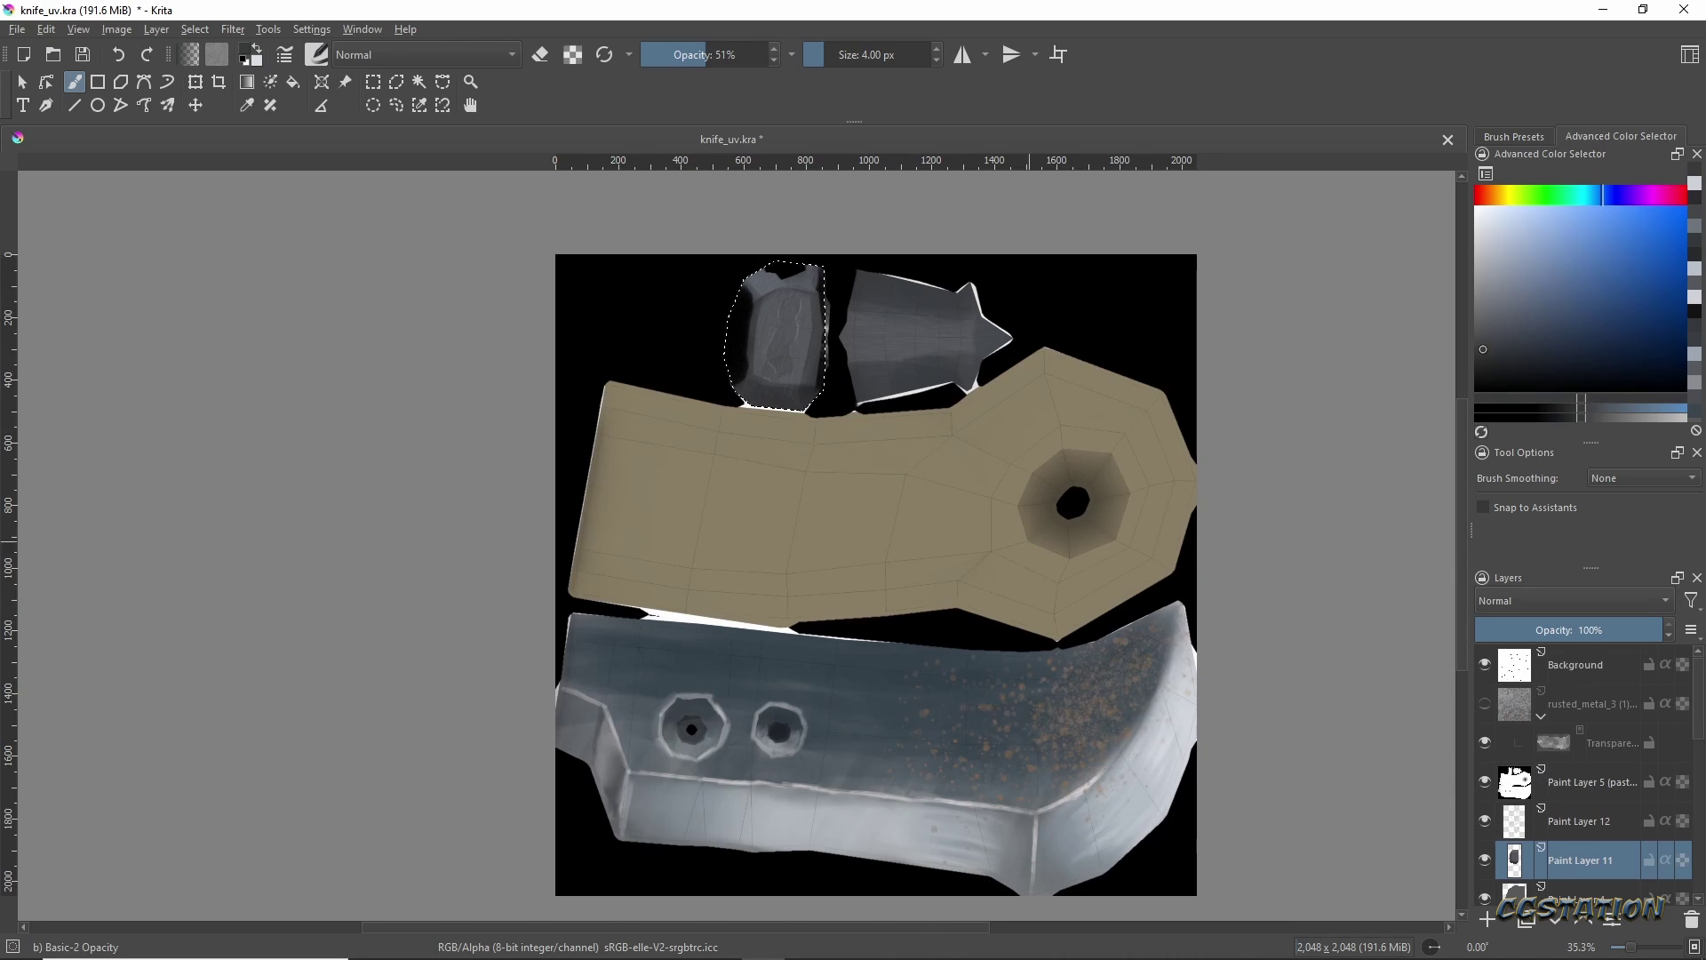
pyautogui.press('Insert')
# Rotate the view and paint dark orange-brown strokes across the tan handle.
pyautogui.moveTo(764, 426)
pyautogui.keyDown('shift'); pyautogui.mouseDown(button='middle')
pyautogui.moveTo(741, 642)
pyautogui.moveTo(979, 638)
pyautogui.mouseUp(button='middle'); pyautogui.keyUp('shift')
pyautogui.click(1501, 195)
pyautogui.click(1520, 328)
pyautogui.keyDown('shift'); pyautogui.moveTo(1022, 498); pyautogui.dragTo(1111, 498); pyautogui.keyUp('shift')
pyautogui.moveTo(795, 590)
pyautogui.mouseDown()
pyautogui.moveTo(1137, 622)
pyautogui.moveTo(797, 574)
pyautogui.mouseUp()
pyautogui.keyDown('shift'); pyautogui.moveTo(797, 574); pyautogui.dragTo(782, 574); pyautogui.keyUp('shift')
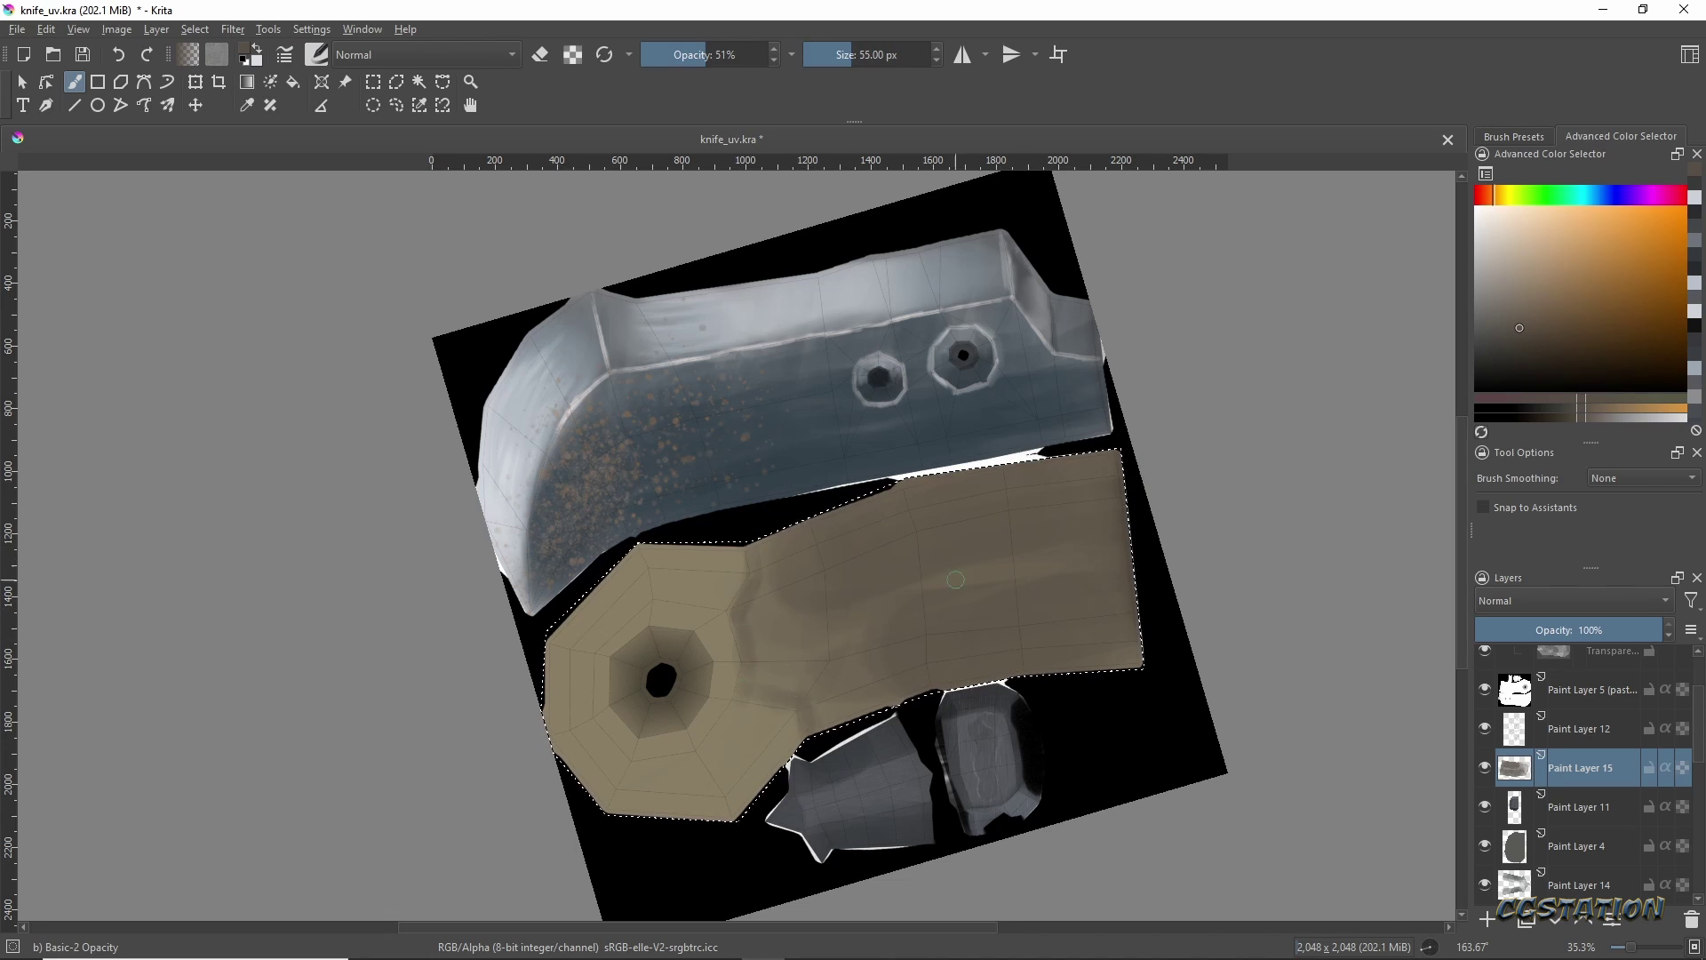
# Layer reddish and darker brown wood grain over the handle, brush from 246 px down to 20 px.
pyautogui.click(1485, 194)
pyautogui.click(1574, 291)
pyautogui.keyDown('shift'); pyautogui.moveTo(880, 495); pyautogui.dragTo(949, 495); pyautogui.keyUp('shift')
pyautogui.moveTo(1093, 577)
pyautogui.mouseDown()
pyautogui.moveTo(948, 495)
pyautogui.moveTo(1142, 617)
pyautogui.moveTo(782, 658)
pyautogui.mouseUp()
pyautogui.click(1572, 329)
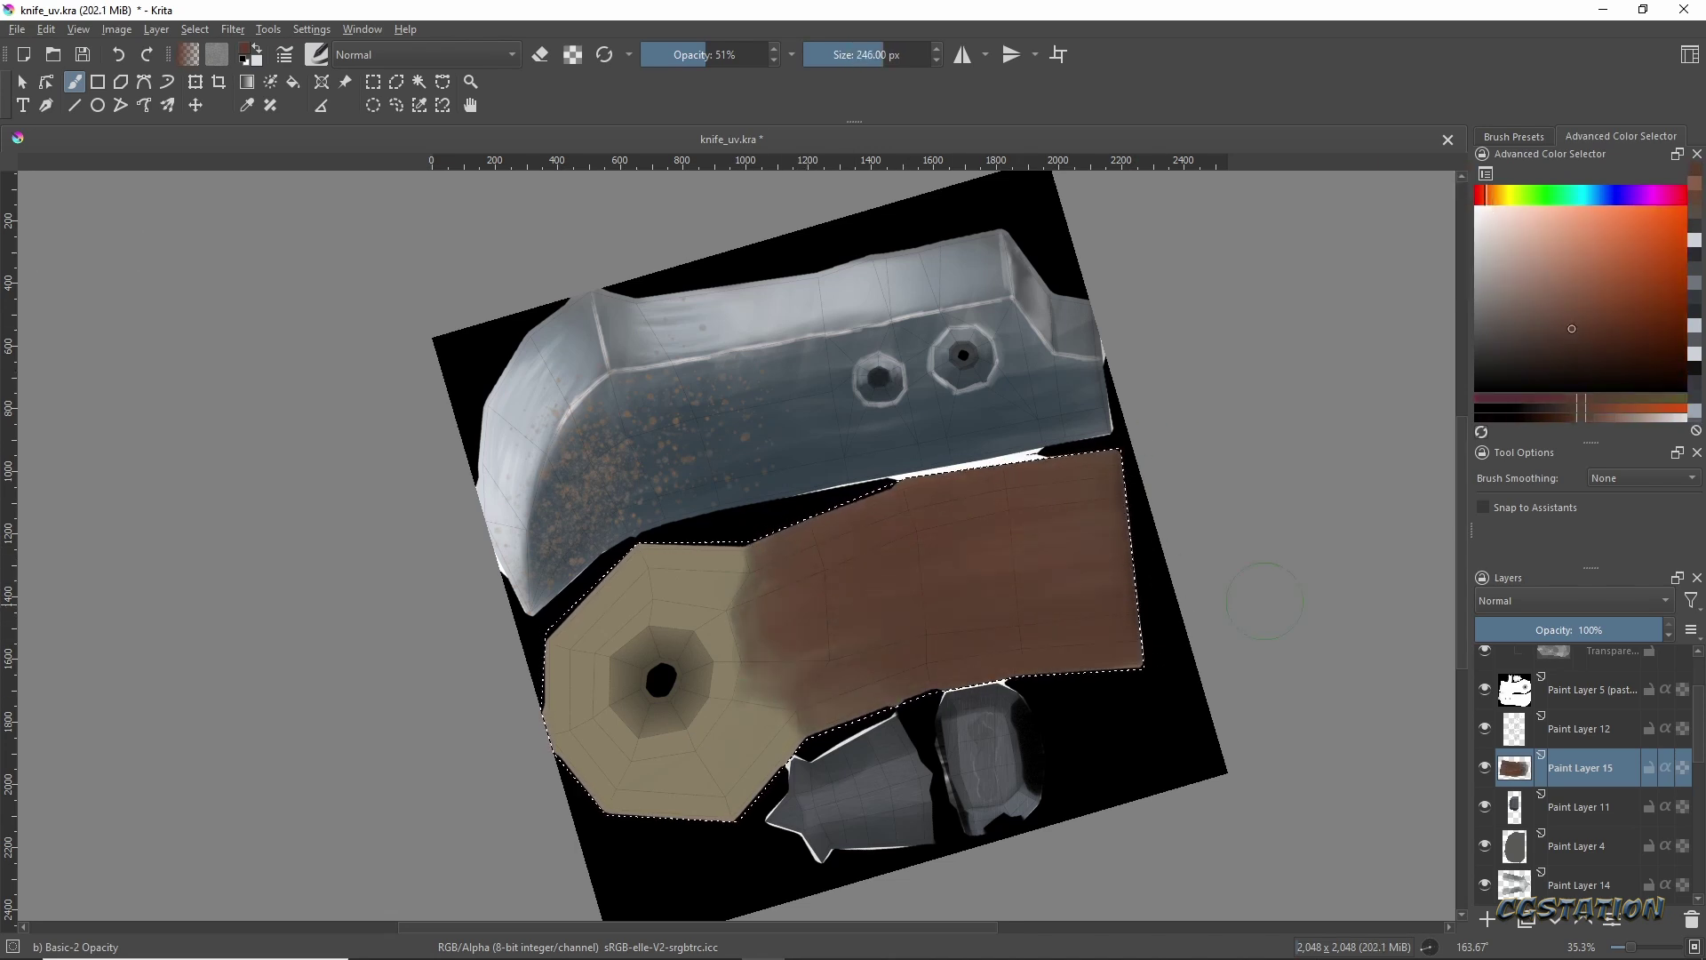
pyautogui.keyDown('shift'); pyautogui.moveTo(1265, 601); pyautogui.dragTo(775, 685); pyautogui.keyUp('shift')
pyautogui.click(1588, 311)
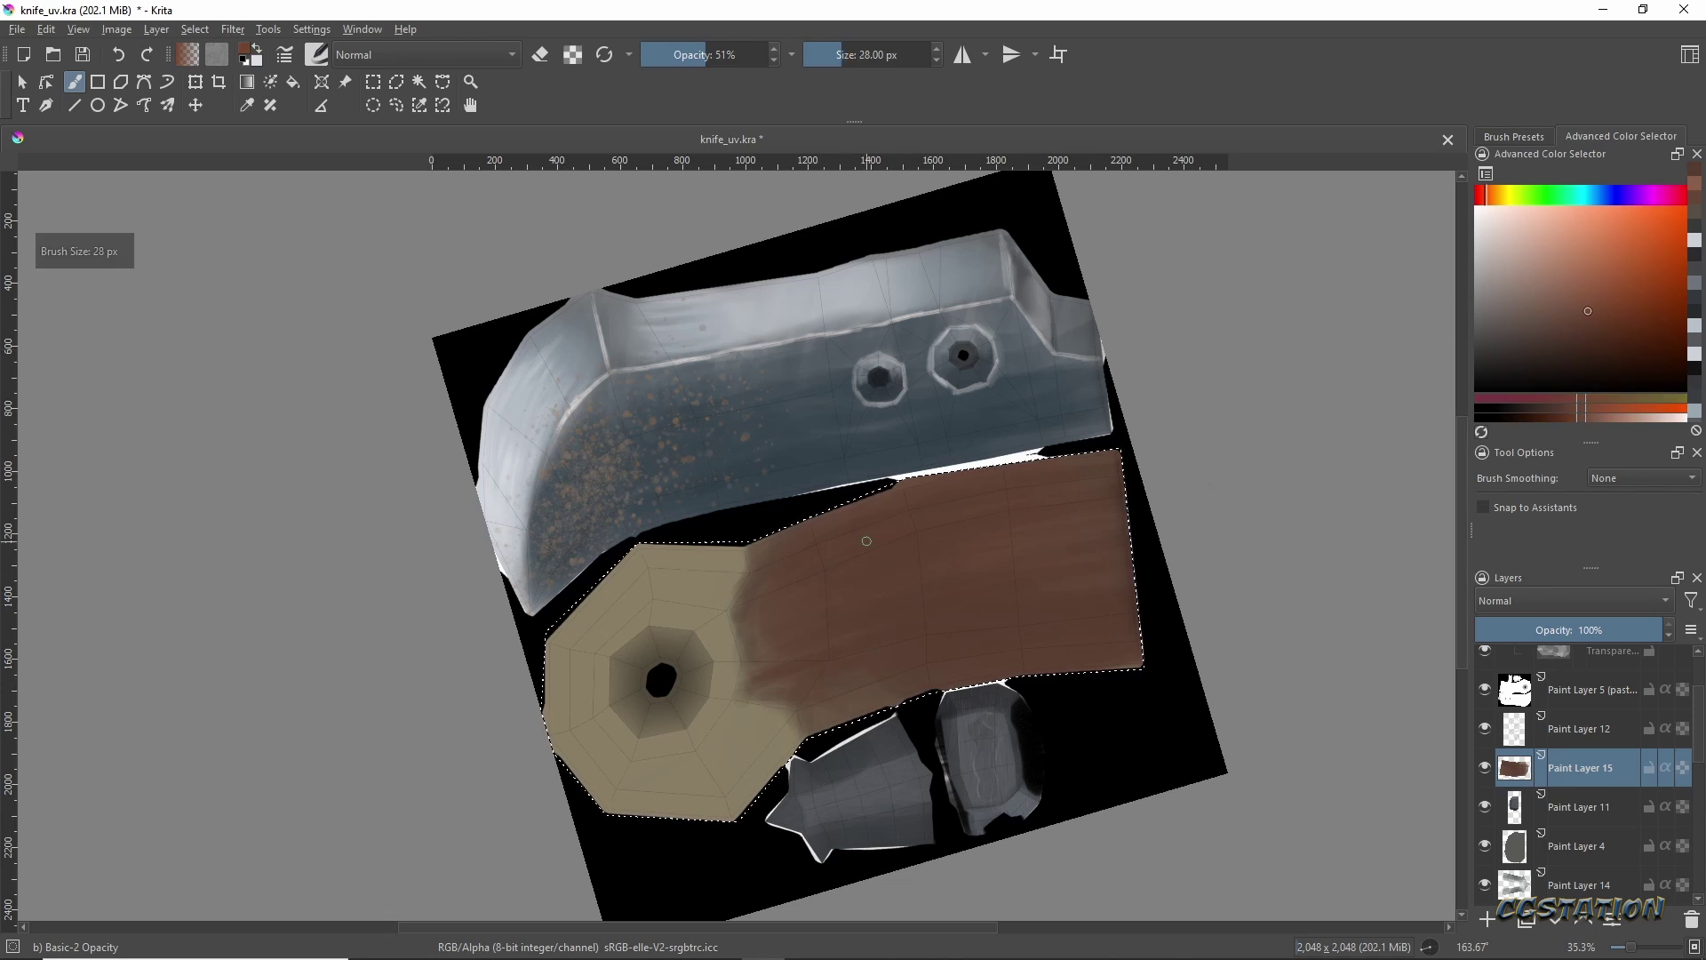
pyautogui.keyDown('shift'); pyautogui.moveTo(1155, 603); pyautogui.dragTo(1102, 604); pyautogui.keyUp('shift')
pyautogui.press('k')
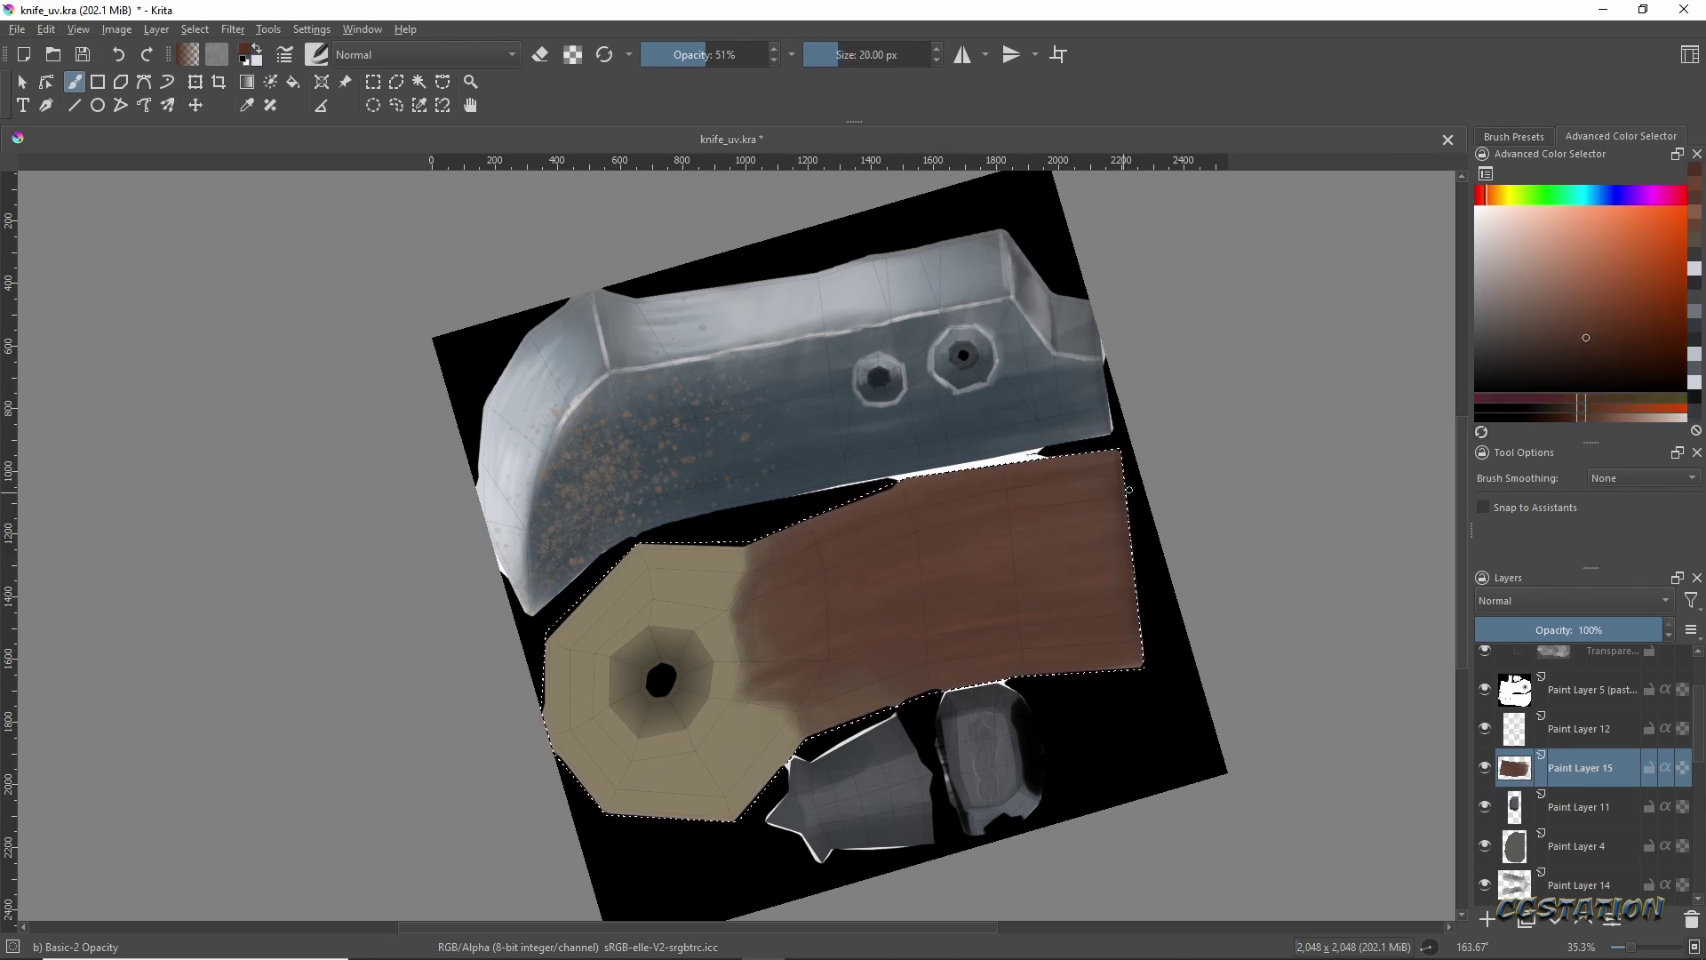
# Dab two grey rivets onto the handle and draw dark rims around them.
pyautogui.keyDown('shift'); pyautogui.moveTo(1017, 435); pyautogui.dragTo(1280, 431); pyautogui.keyUp('shift')
pyautogui.keyDown('ctrl'); pyautogui.click(929, 372); pyautogui.keyUp('ctrl')
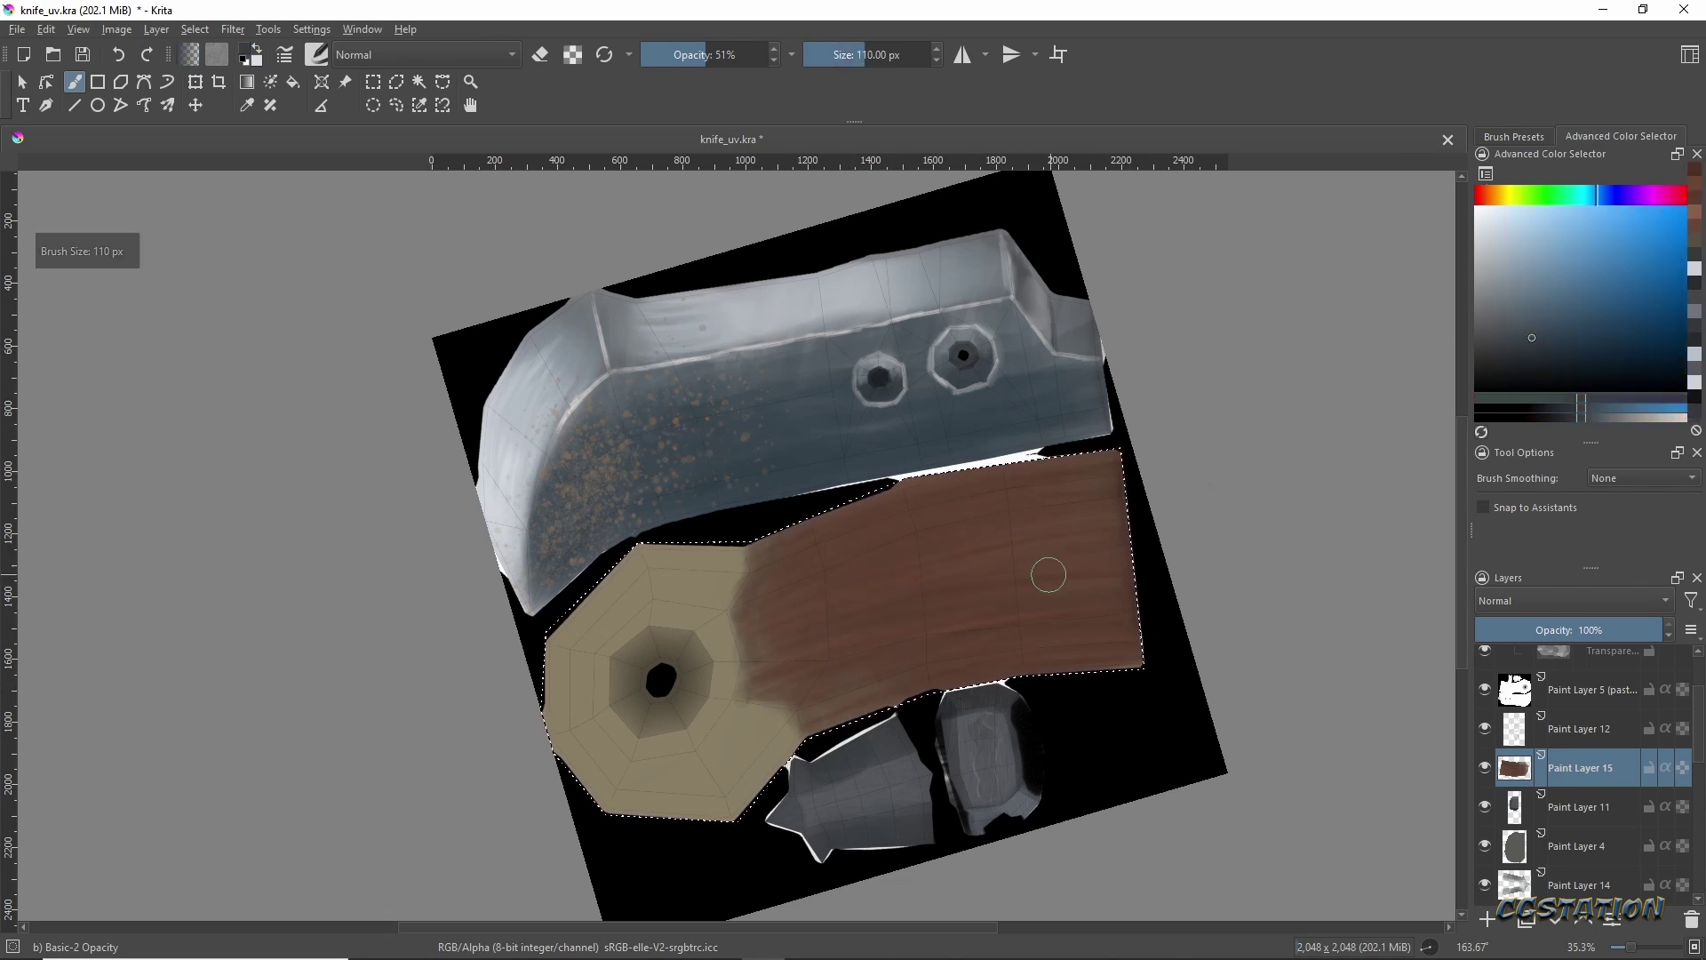
pyautogui.click(1049, 562)
pyautogui.keyDown('ctrl'); pyautogui.click(833, 618); pyautogui.keyUp('ctrl')
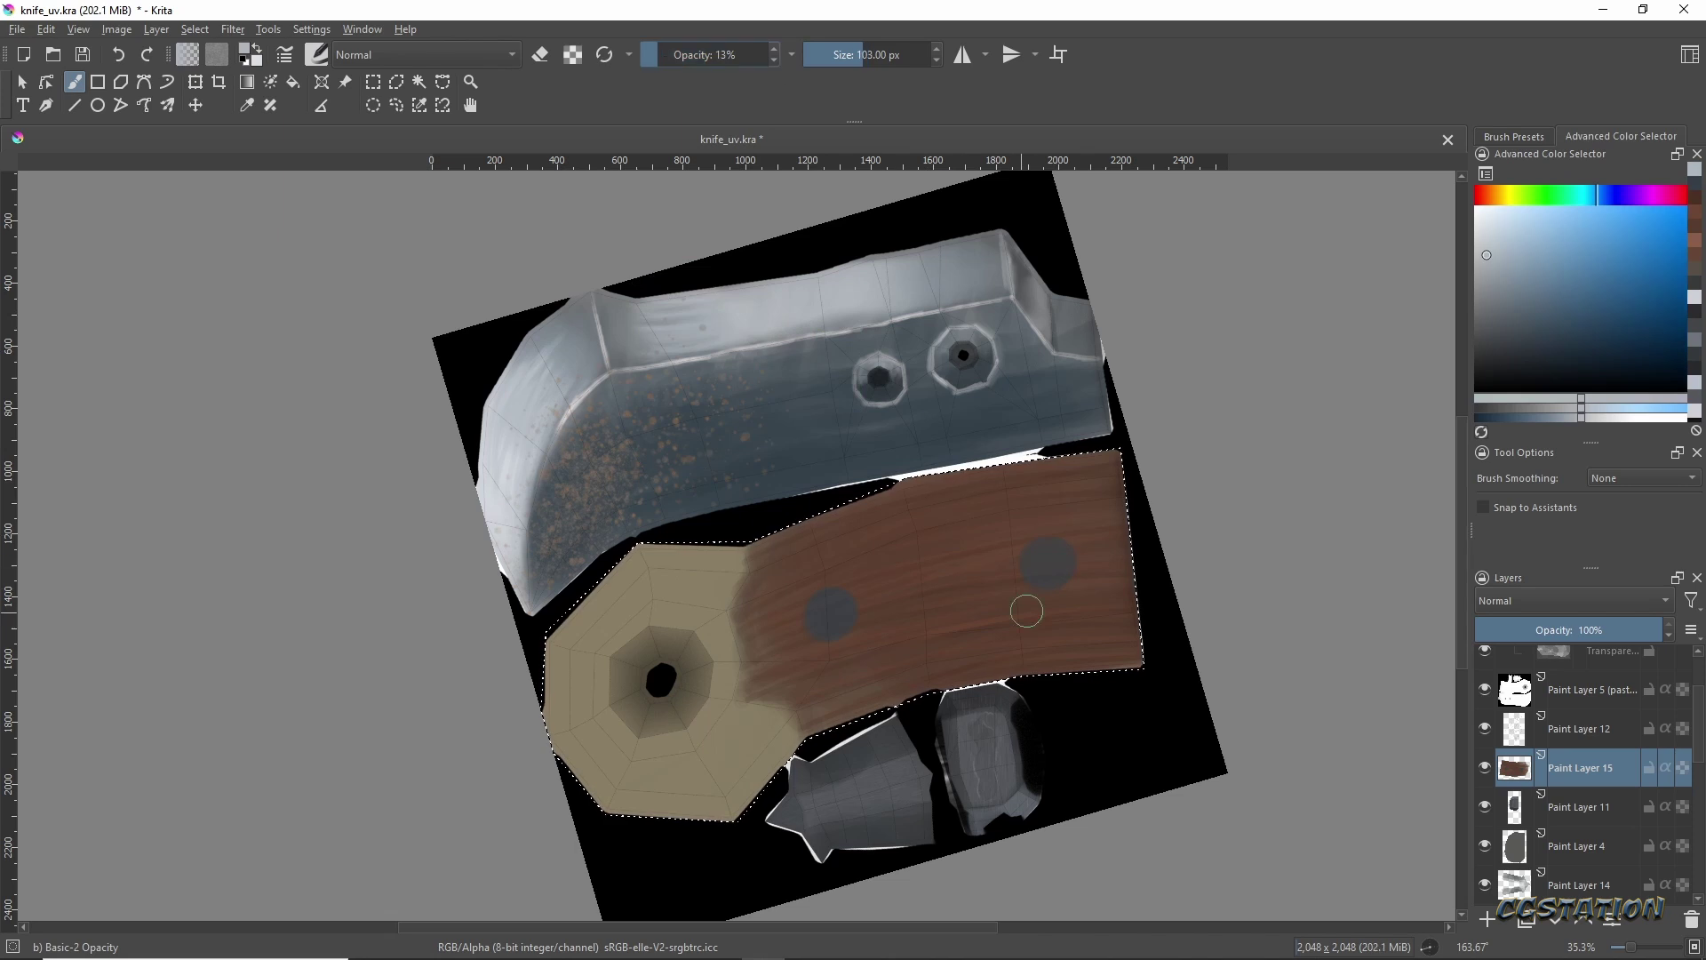
pyautogui.scroll(5, 1024, 578)
pyautogui.moveTo(509, 670); pyautogui.dragTo(612, 620, button='middle')
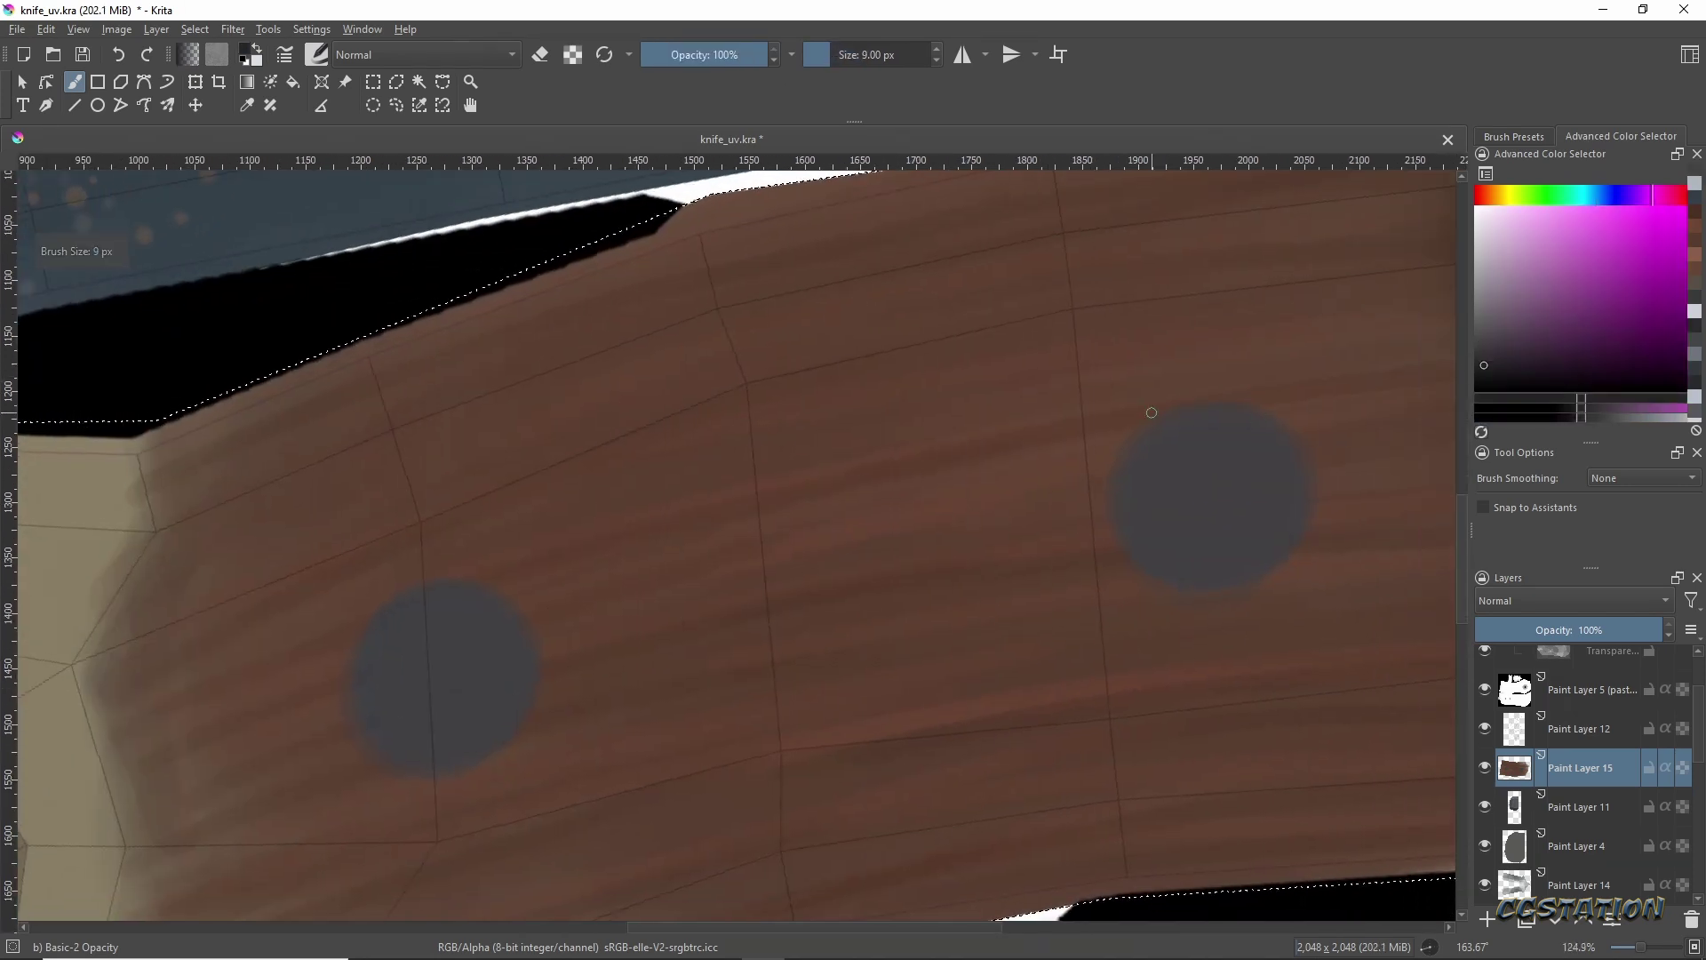
pyautogui.moveTo(1280, 418); pyautogui.dragTo(1313, 500)
pyautogui.moveTo(487, 770); pyautogui.dragTo(404, 756)
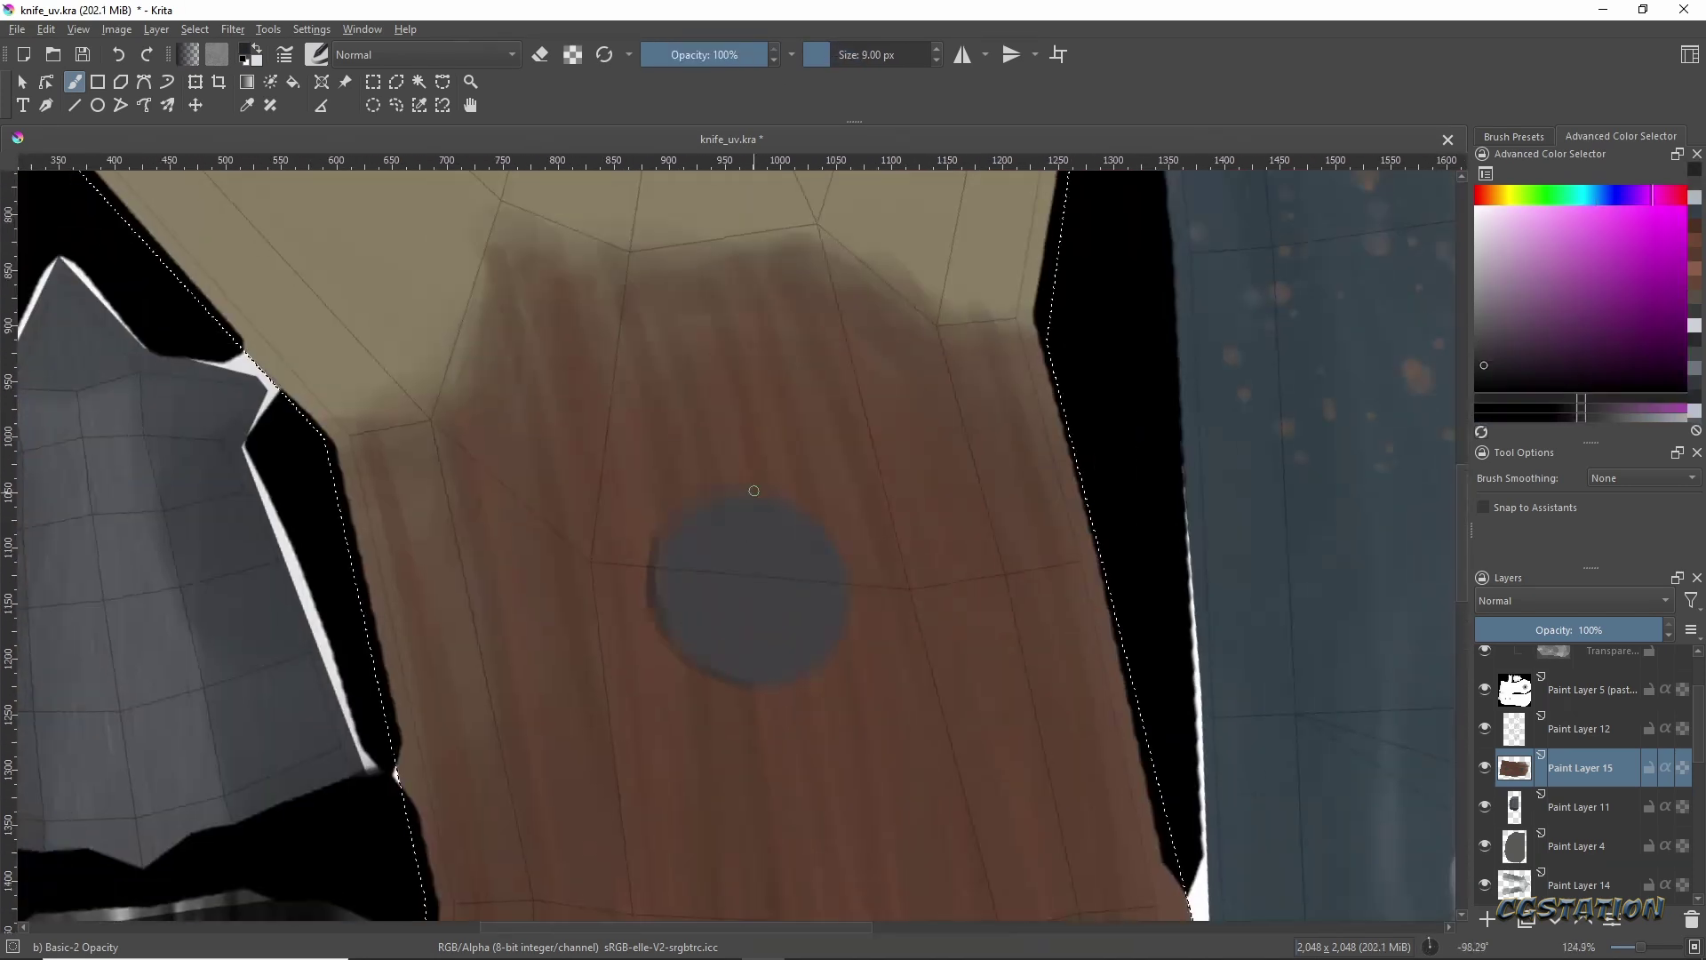
pyautogui.keyDown('shift'); pyautogui.moveTo(405, 755); pyautogui.dragTo(685, 528, button='middle'); pyautogui.keyUp('shift')
pyautogui.moveTo(977, 504)
pyautogui.keyDown('shift'); pyautogui.mouseDown(button='middle')
pyautogui.moveTo(545, 609)
pyautogui.moveTo(941, 545)
pyautogui.mouseUp(button='middle'); pyautogui.keyUp('shift')
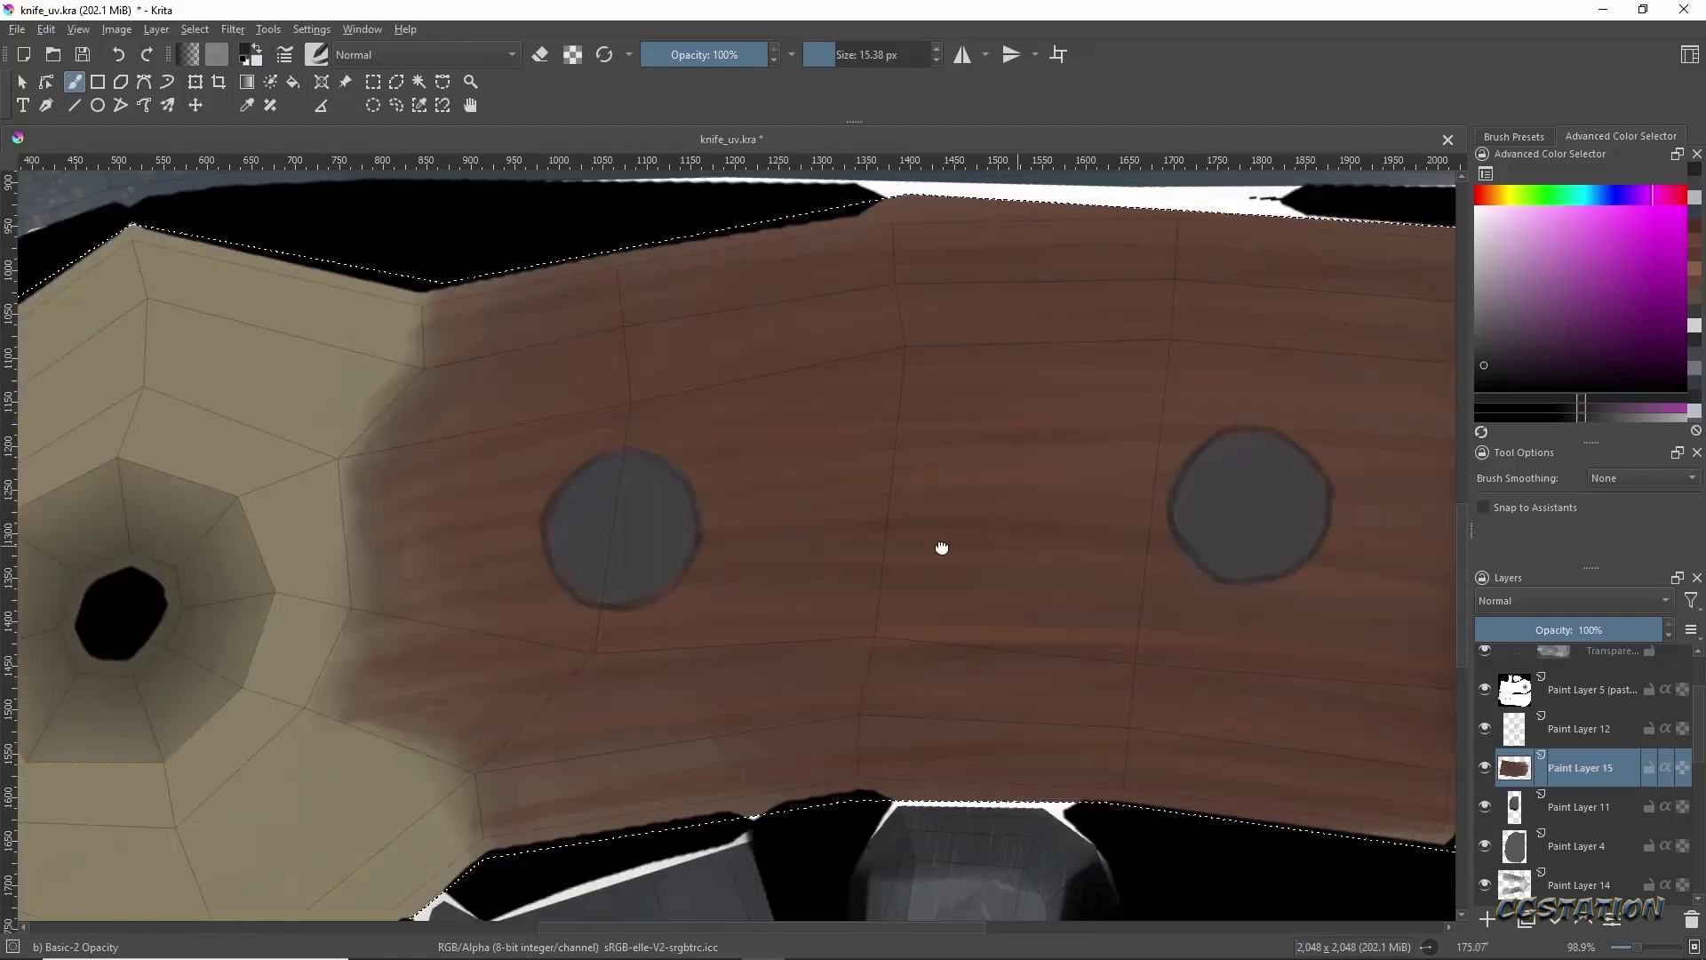
# Paint lighter highlights inside the right and left rivets with a 44-68 px brush.
pyautogui.keyDown('ctrl'); pyautogui.click(1380, 420); pyautogui.keyUp('ctrl')
pyautogui.moveTo(1380, 419)
pyautogui.keyDown('shift'); pyautogui.mouseDown()
pyautogui.moveTo(1257, 495)
pyautogui.moveTo(1173, 471)
pyautogui.moveTo(1280, 534)
pyautogui.moveTo(1173, 515)
pyautogui.moveTo(1284, 537)
pyautogui.mouseUp(); pyautogui.keyUp('shift')
pyautogui.keyDown('shift'); pyautogui.moveTo(1240, 551); pyautogui.dragTo(1245, 554); pyautogui.keyUp('shift')
pyautogui.click(1486, 257)
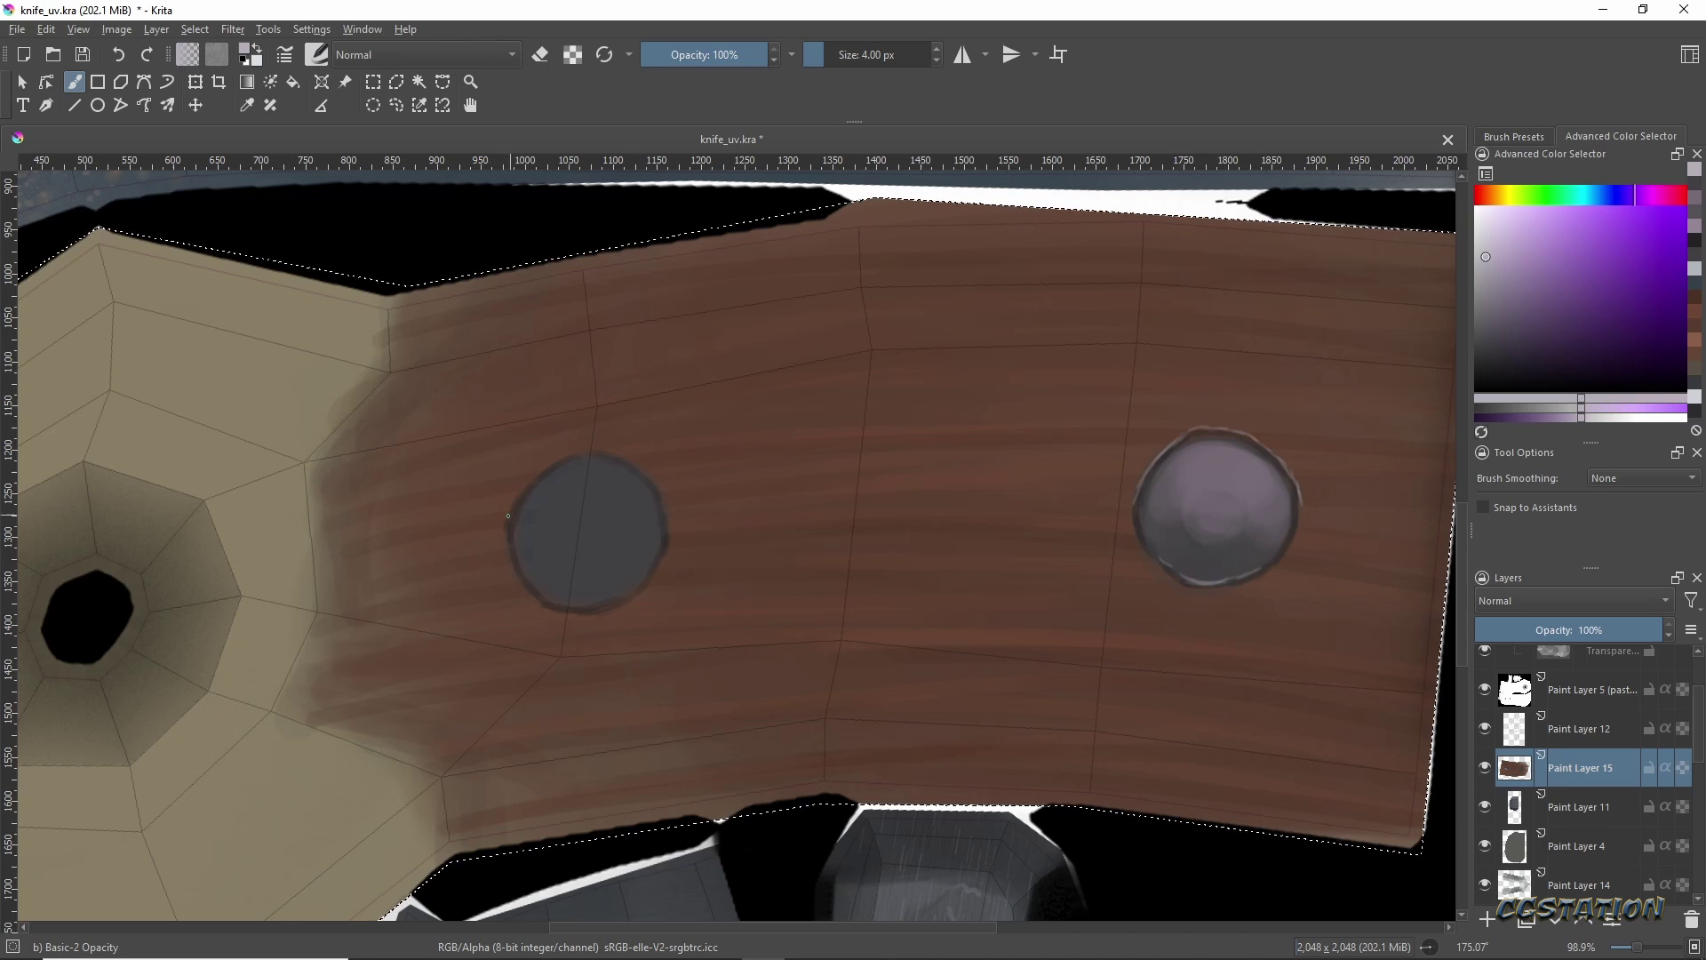
pyautogui.keyDown('ctrl'); pyautogui.click(611, 600); pyautogui.keyUp('ctrl')
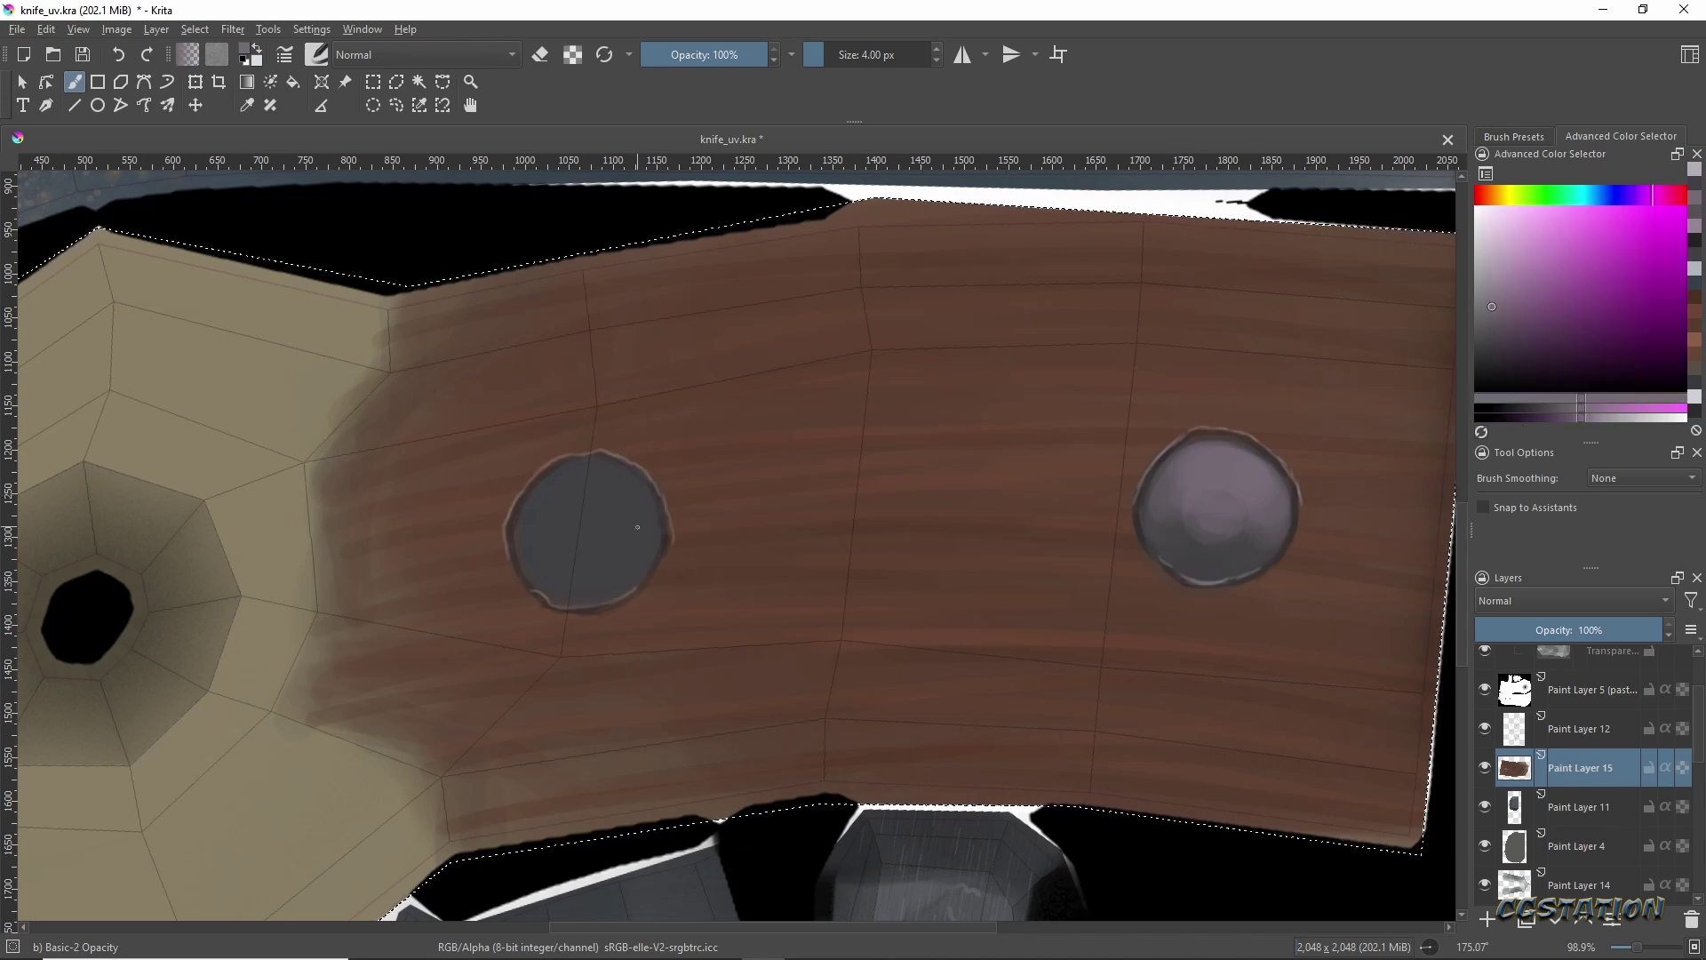
pyautogui.keyDown('shift'); pyautogui.moveTo(543, 544); pyautogui.dragTo(596, 544); pyautogui.keyUp('shift')
pyautogui.moveTo(551, 498)
pyautogui.mouseDown()
pyautogui.moveTo(640, 533)
pyautogui.moveTo(543, 544)
pyautogui.mouseUp()
pyautogui.keyDown('ctrl'); pyautogui.click(543, 544); pyautogui.keyUp('ctrl')
pyautogui.keyDown('ctrl'); pyautogui.moveTo(543, 543); pyautogui.dragTo(750, 498, button='middle'); pyautogui.keyUp('ctrl')
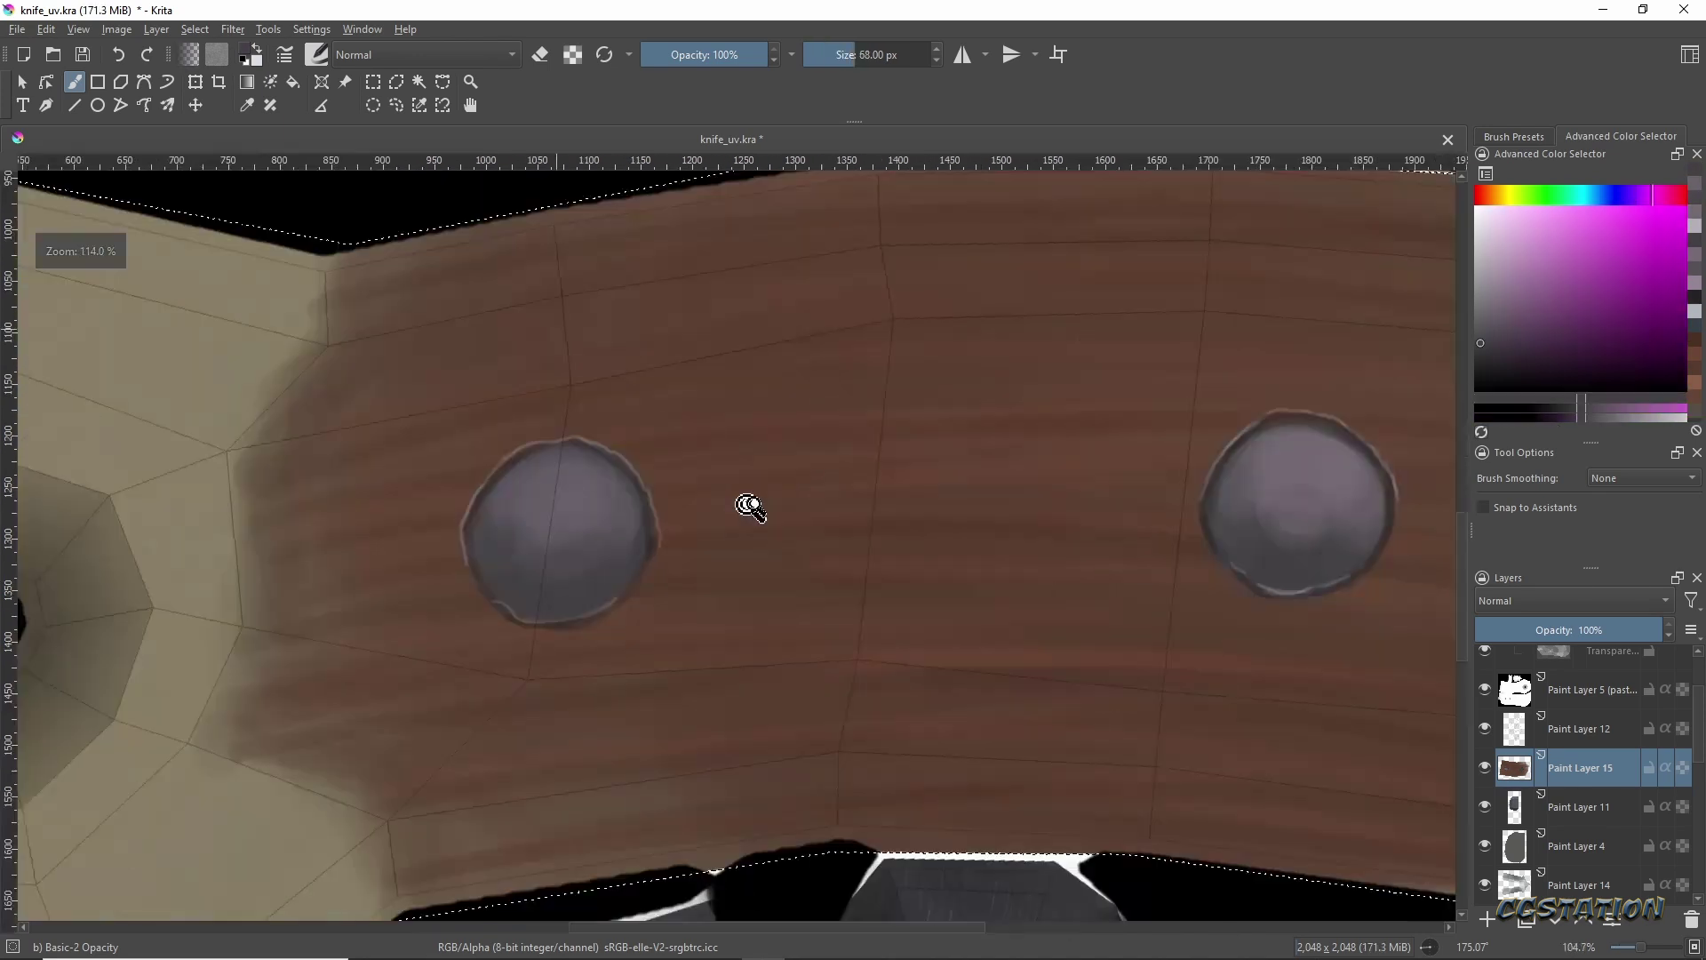
# Paint dark purple-grey blotches over the beige end piece with a 51 px brush.
pyautogui.click(1495, 303)
pyautogui.keyDown('shift'); pyautogui.moveTo(1093, 497); pyautogui.dragTo(1075, 499); pyautogui.keyUp('shift')
pyautogui.keyDown('ctrl'); pyautogui.click(623, 509); pyautogui.keyUp('ctrl')
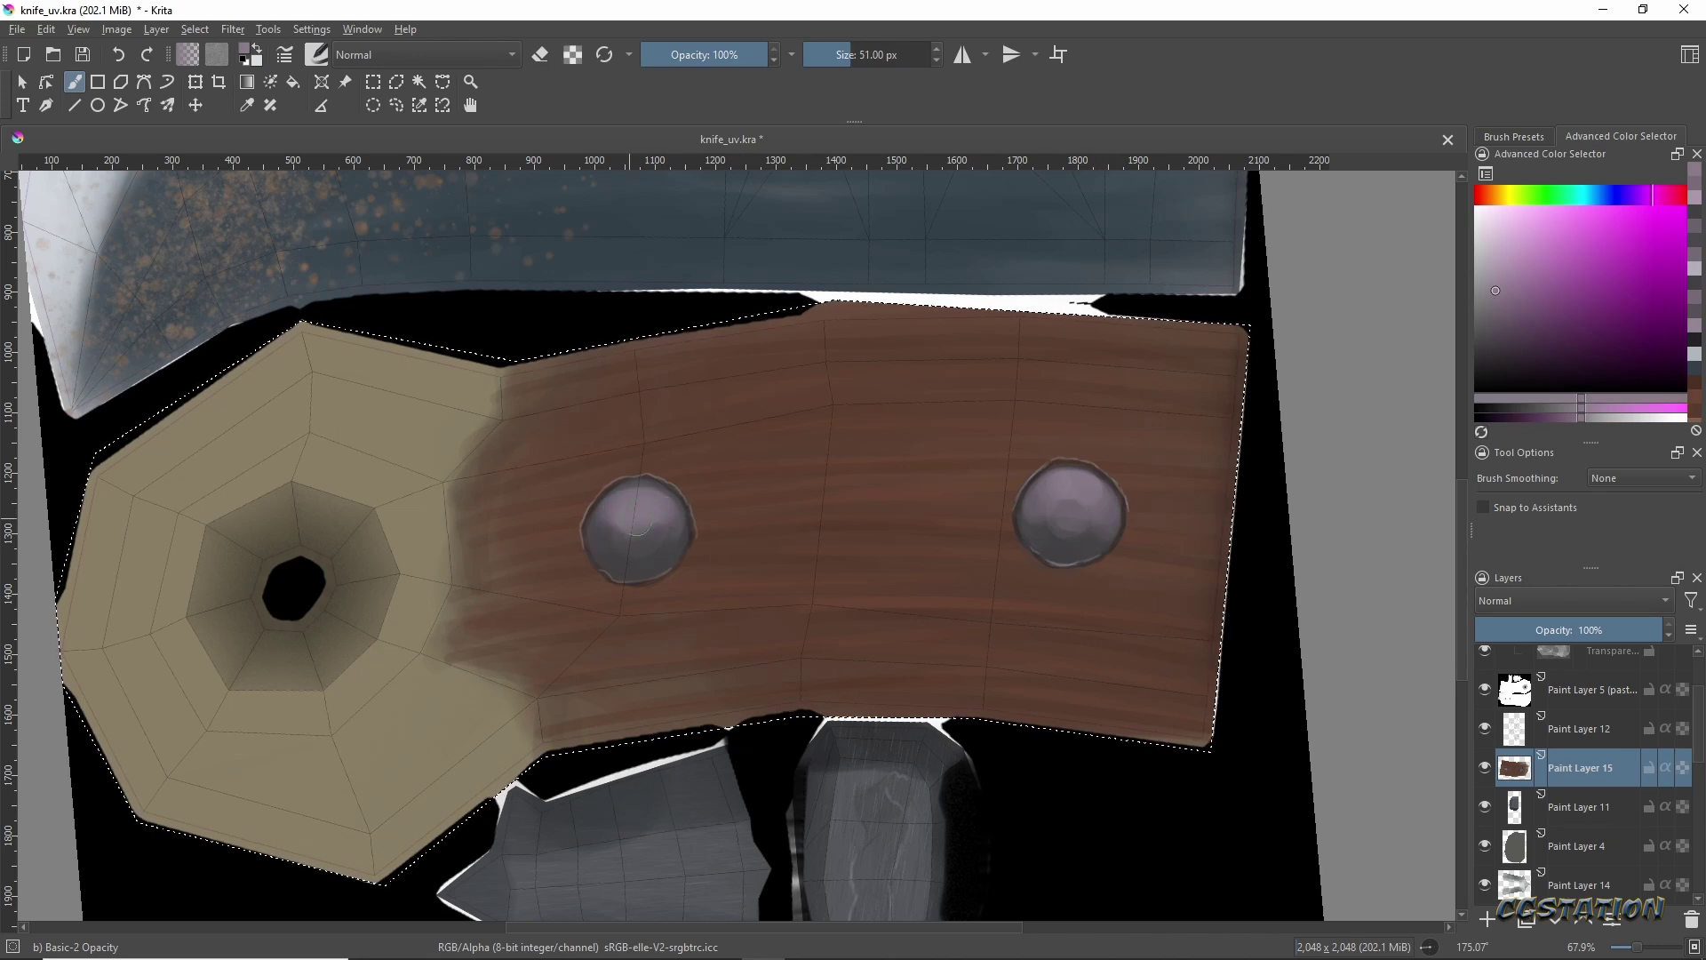
pyautogui.moveTo(624, 509); pyautogui.dragTo(973, 466, button='middle')
pyautogui.moveTo(800, 374)
pyautogui.mouseDown()
pyautogui.moveTo(498, 417)
pyautogui.moveTo(497, 755)
pyautogui.mouseUp()
pyautogui.moveTo(889, 694)
pyautogui.mouseDown()
pyautogui.moveTo(804, 658)
pyautogui.moveTo(637, 304)
pyautogui.mouseUp()
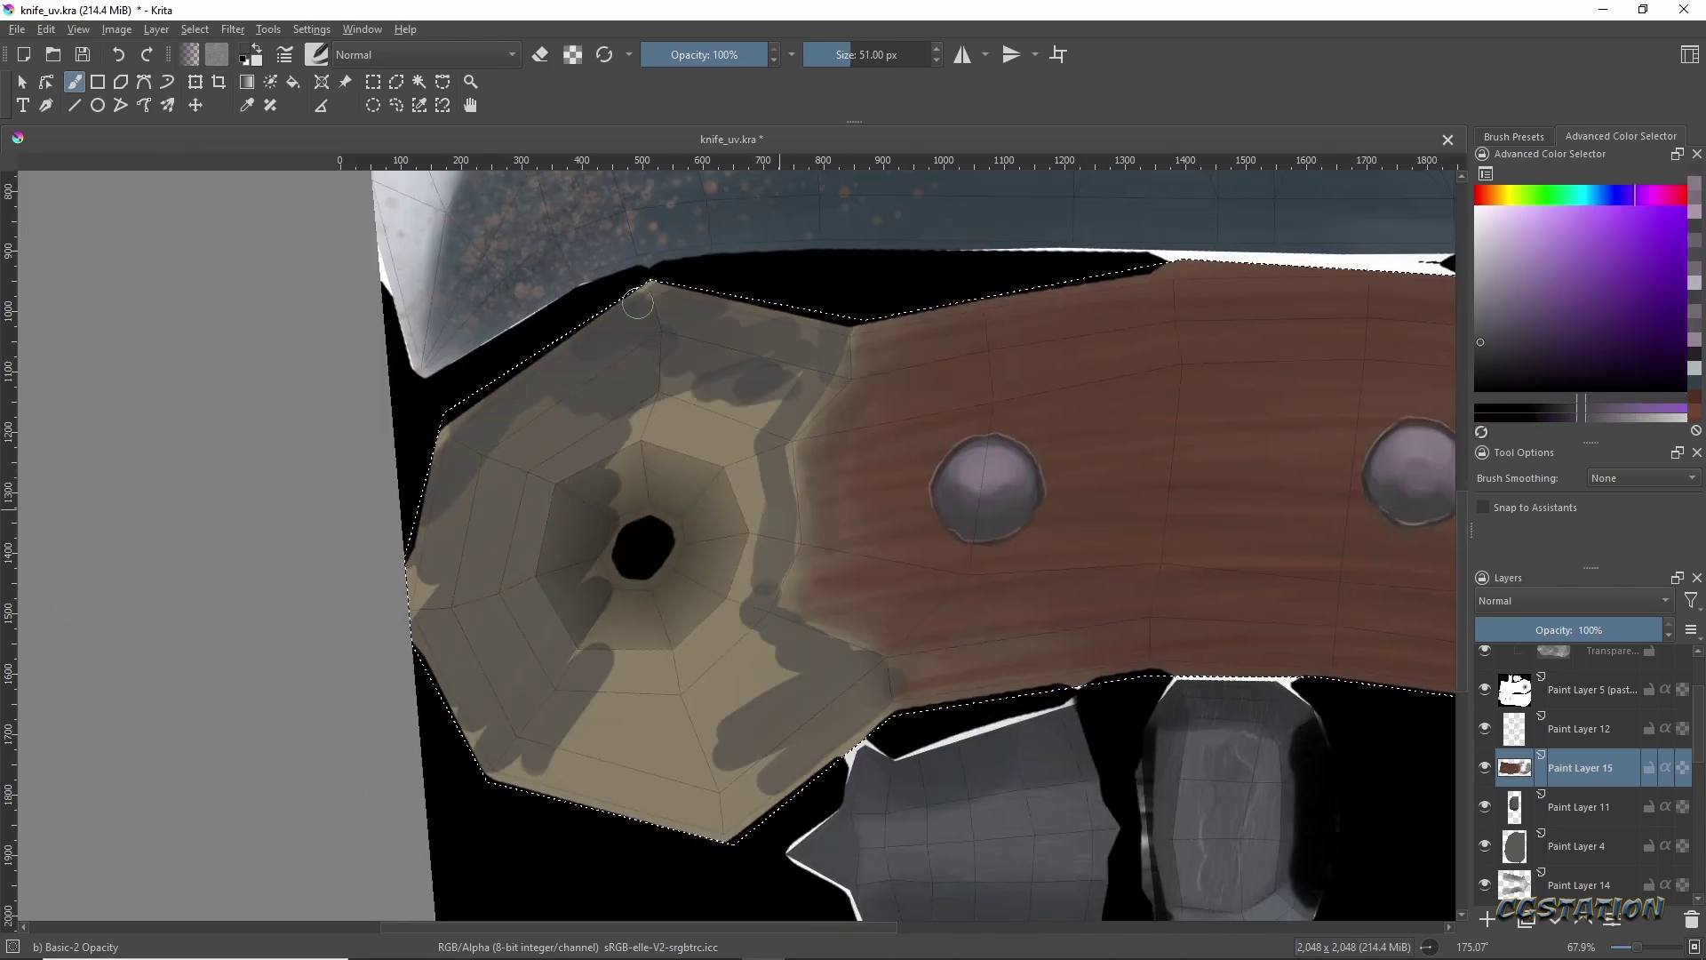
# Polygon-select the beige octagonal end piece and fill it with grey.
pyautogui.click(397, 81)
pyautogui.click(425, 426)
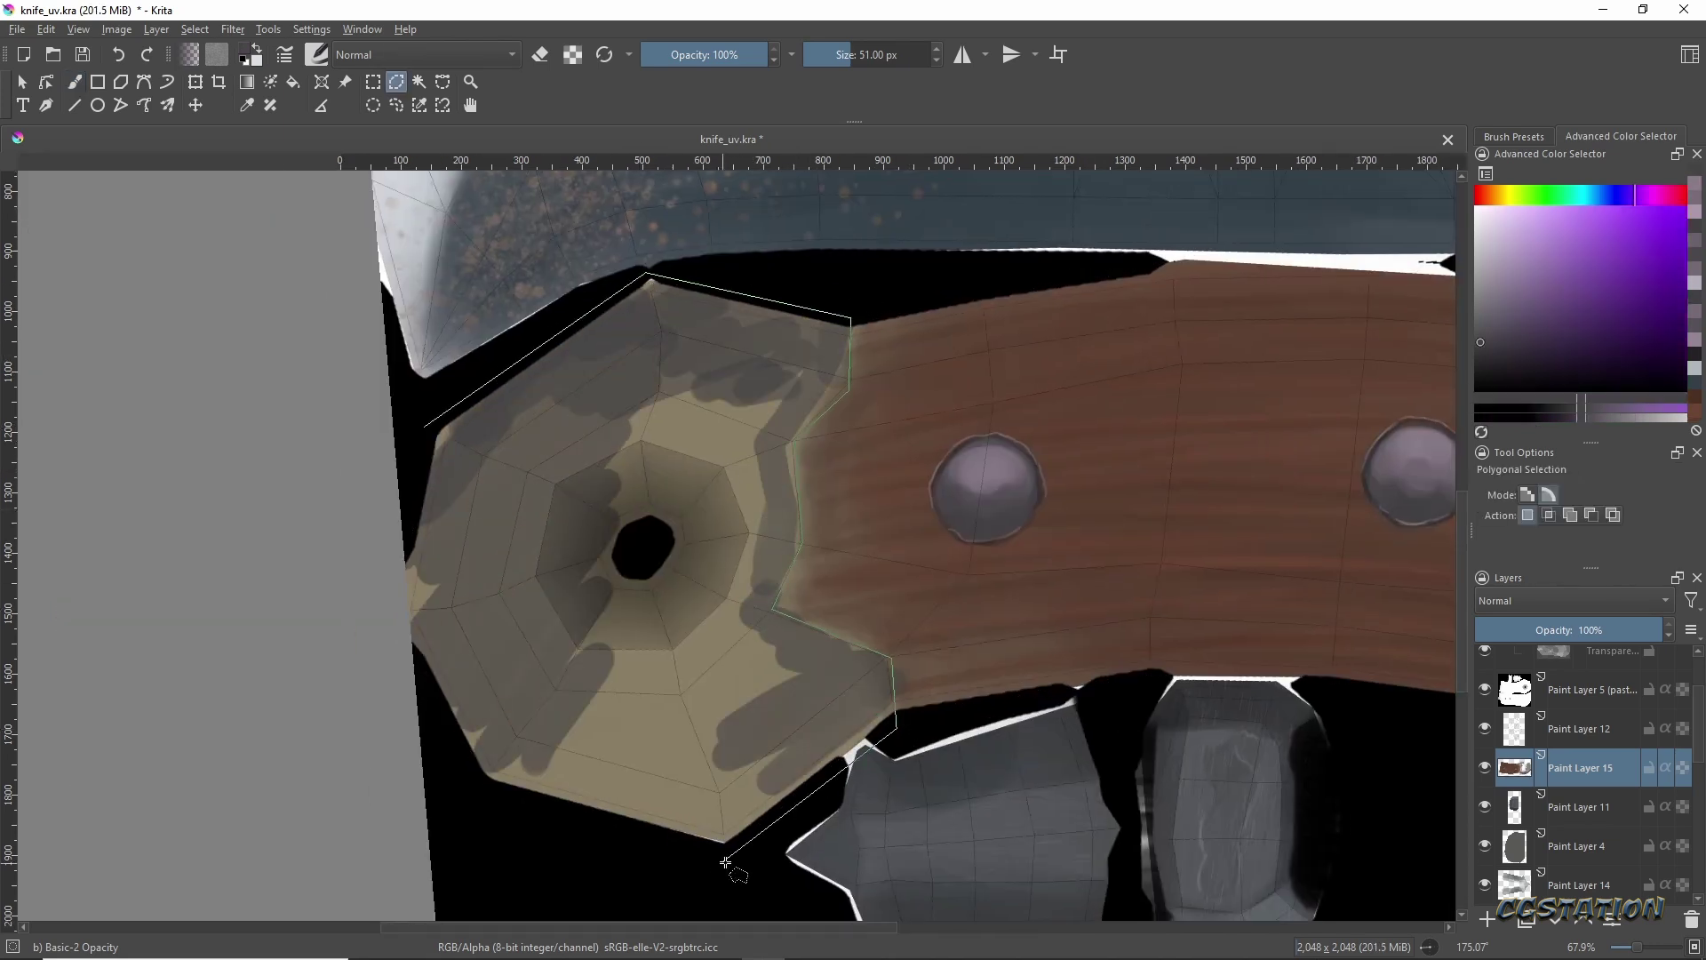
pyautogui.click(653, 578)
pyautogui.click(45, 29)
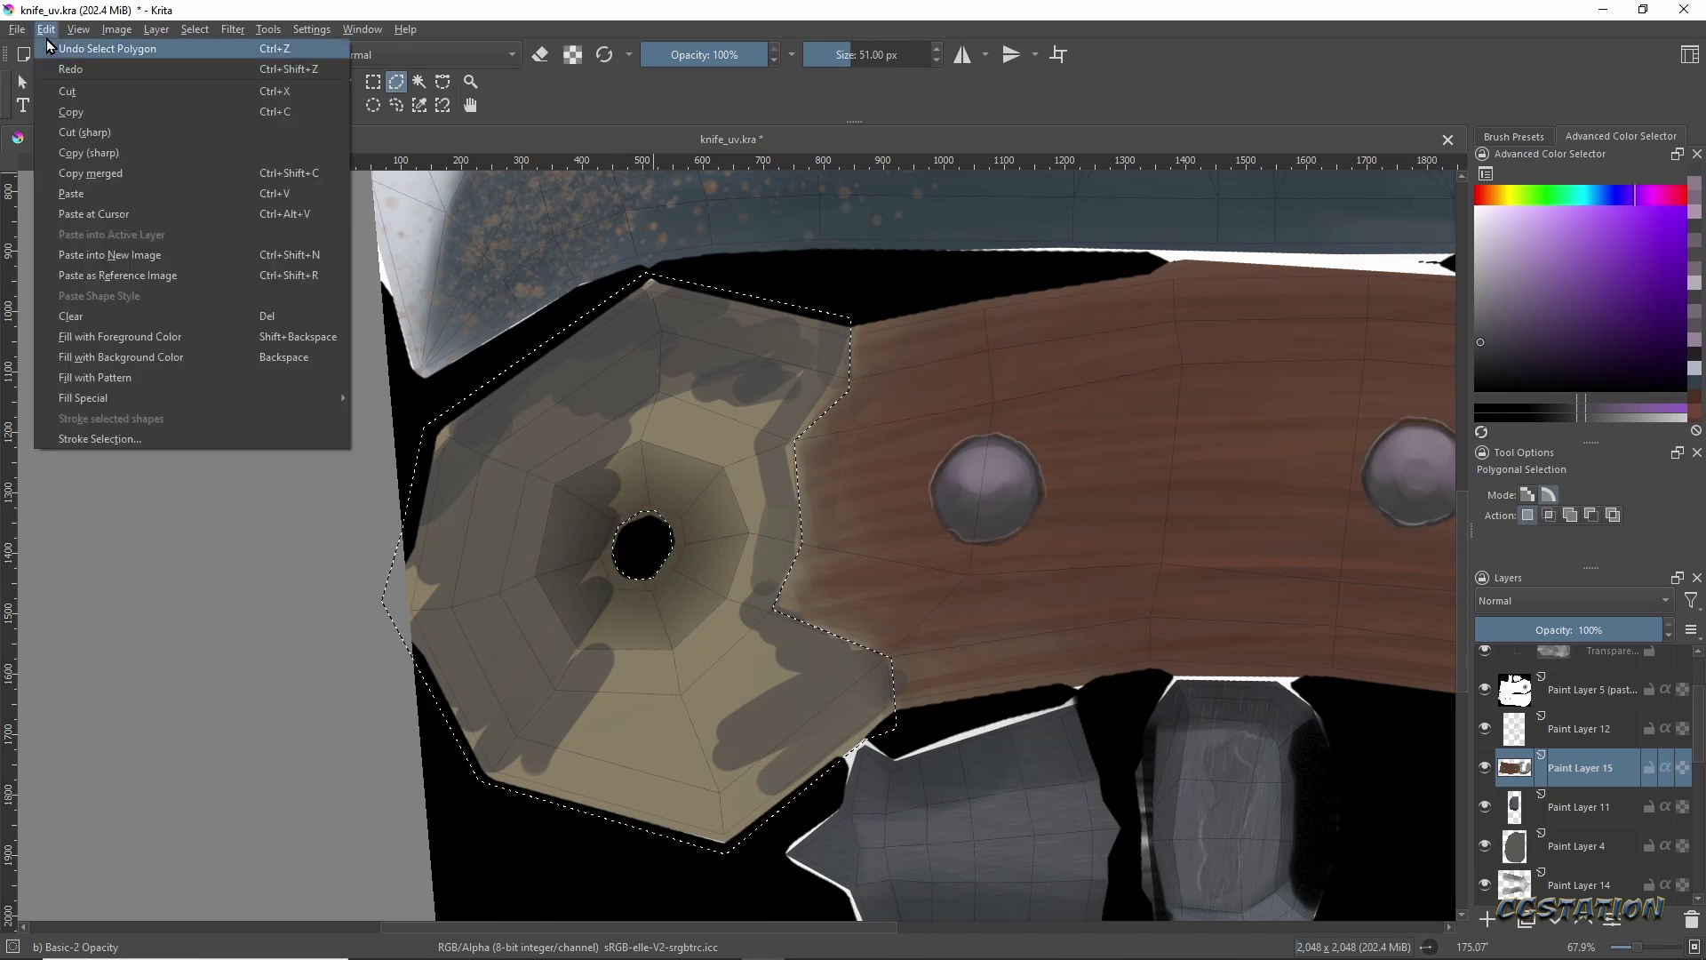
pyautogui.hotkey('shift', 'BackSpace')
pyautogui.scroll(-3, 1056, 628)
pyautogui.scroll(3, 1055, 629)
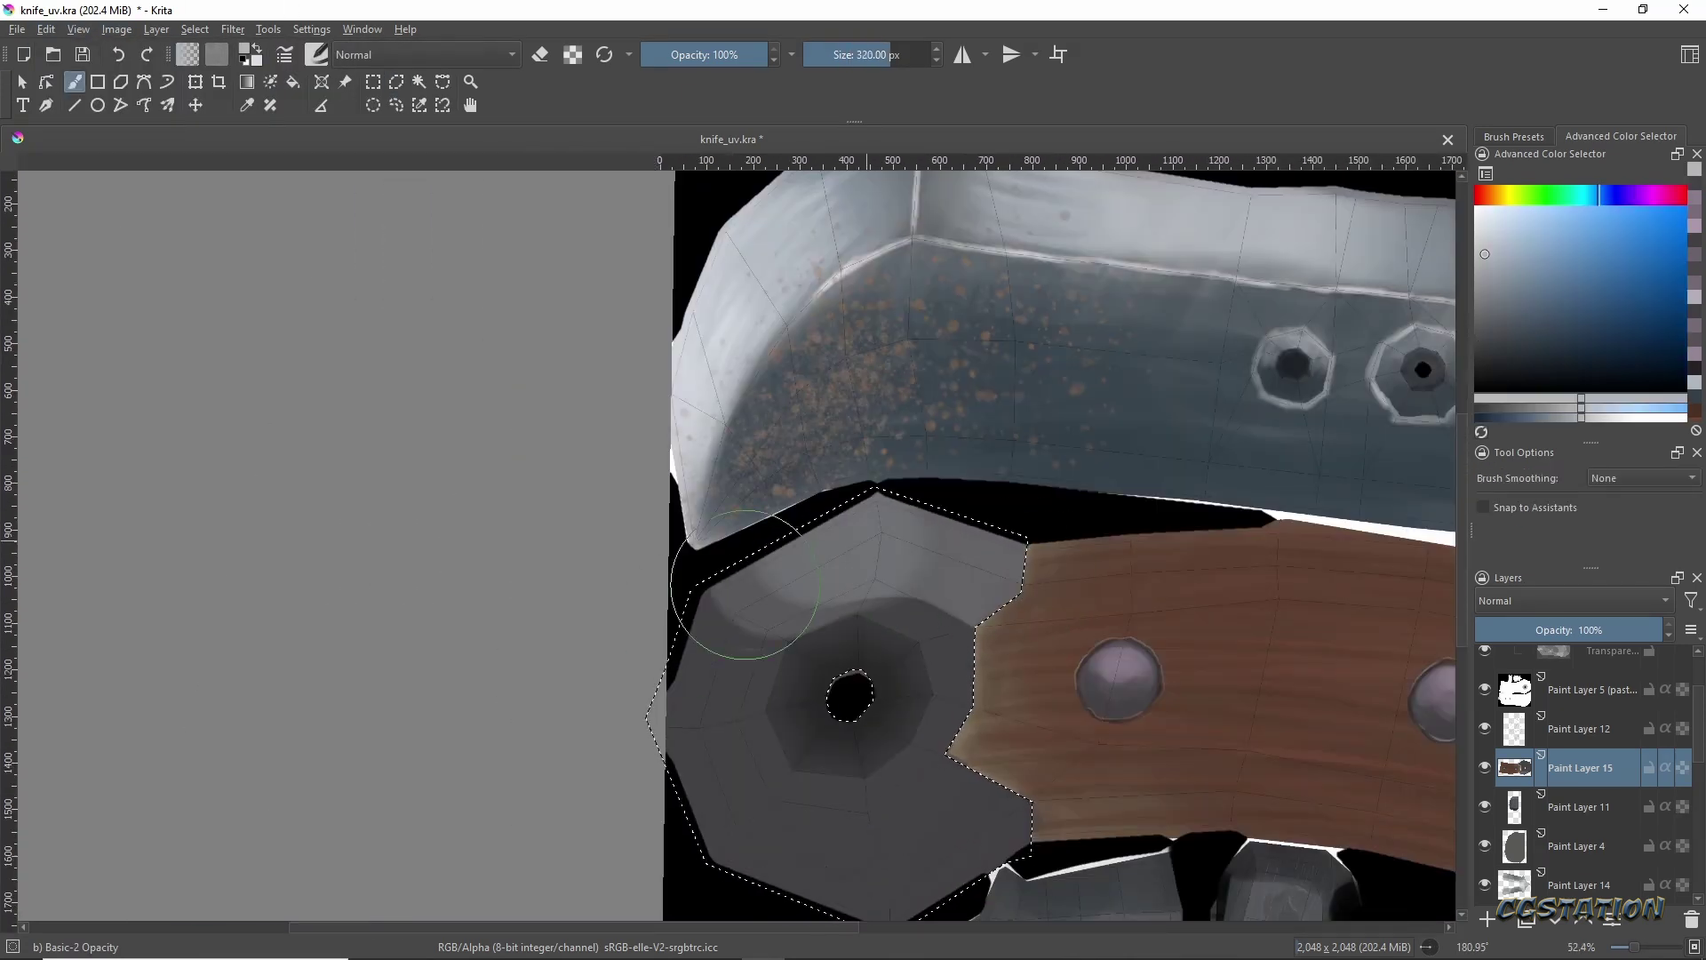
# Shade the grey pommel with light and dark freehand strokes around its hole.
pyautogui.press('b')
pyautogui.keyDown('ctrl'); pyautogui.click(837, 693); pyautogui.keyUp('ctrl')
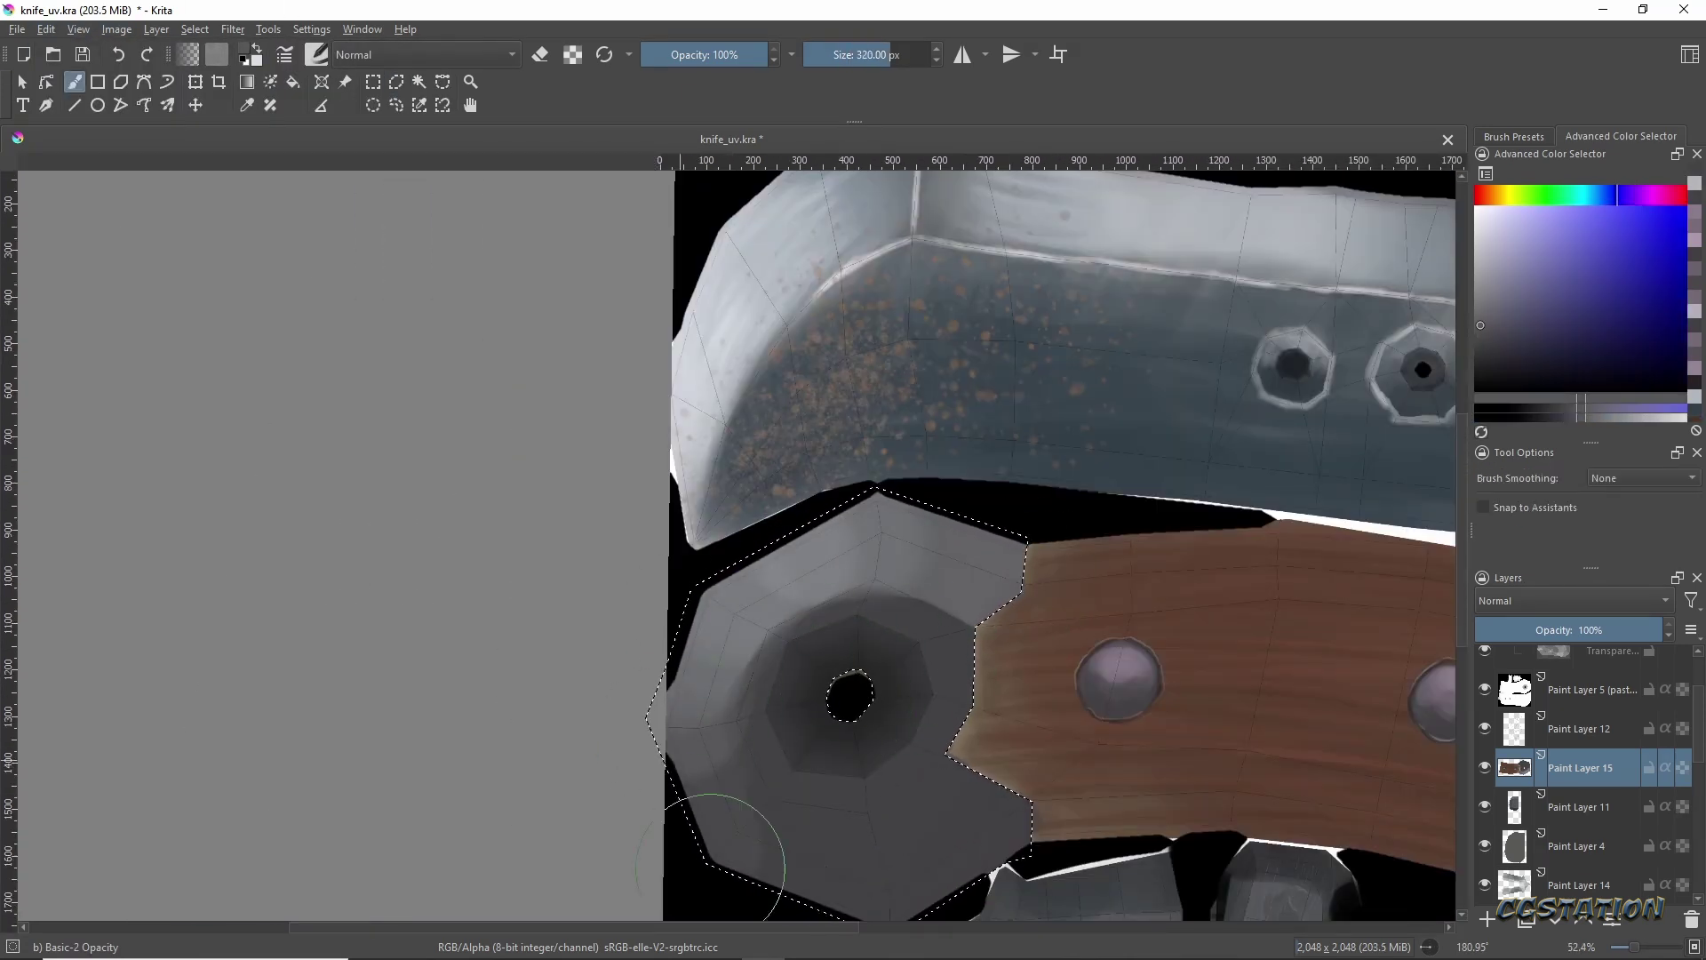
pyautogui.moveTo(724, 818); pyautogui.dragTo(781, 590)
pyautogui.moveTo(800, 675); pyautogui.dragTo(836, 726)
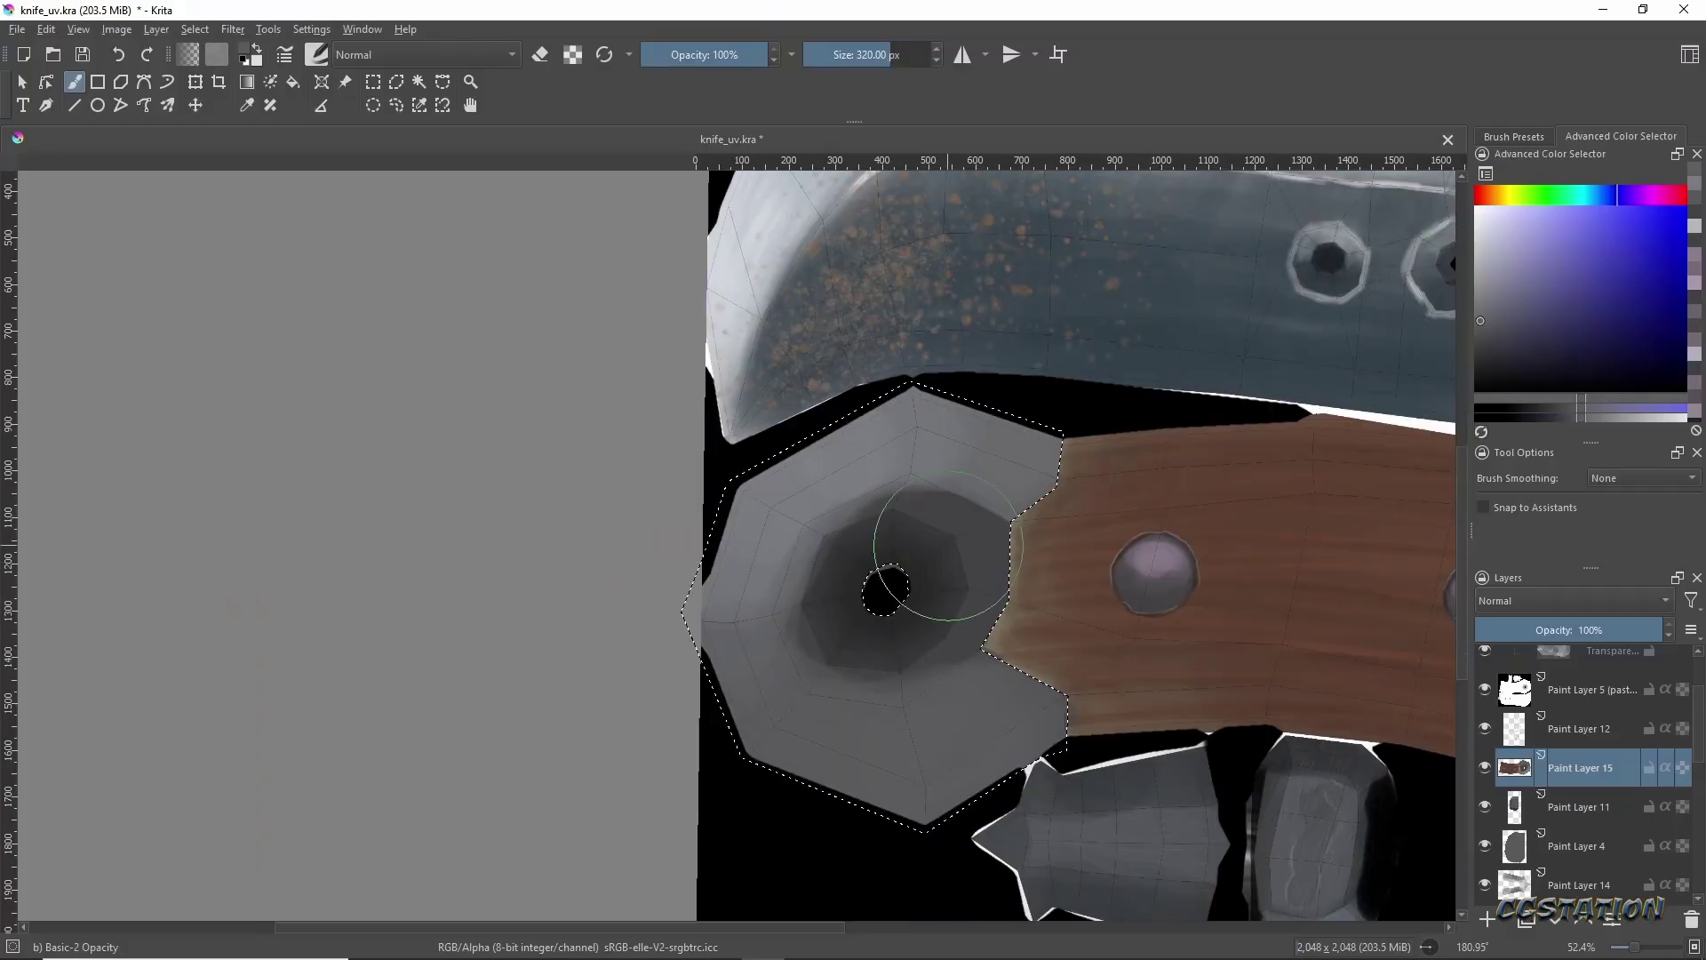
# Shade the lower part of the pommel in dark purple-grey.
pyautogui.keyDown('ctrl'); pyautogui.click(948, 546); pyautogui.keyUp('ctrl')
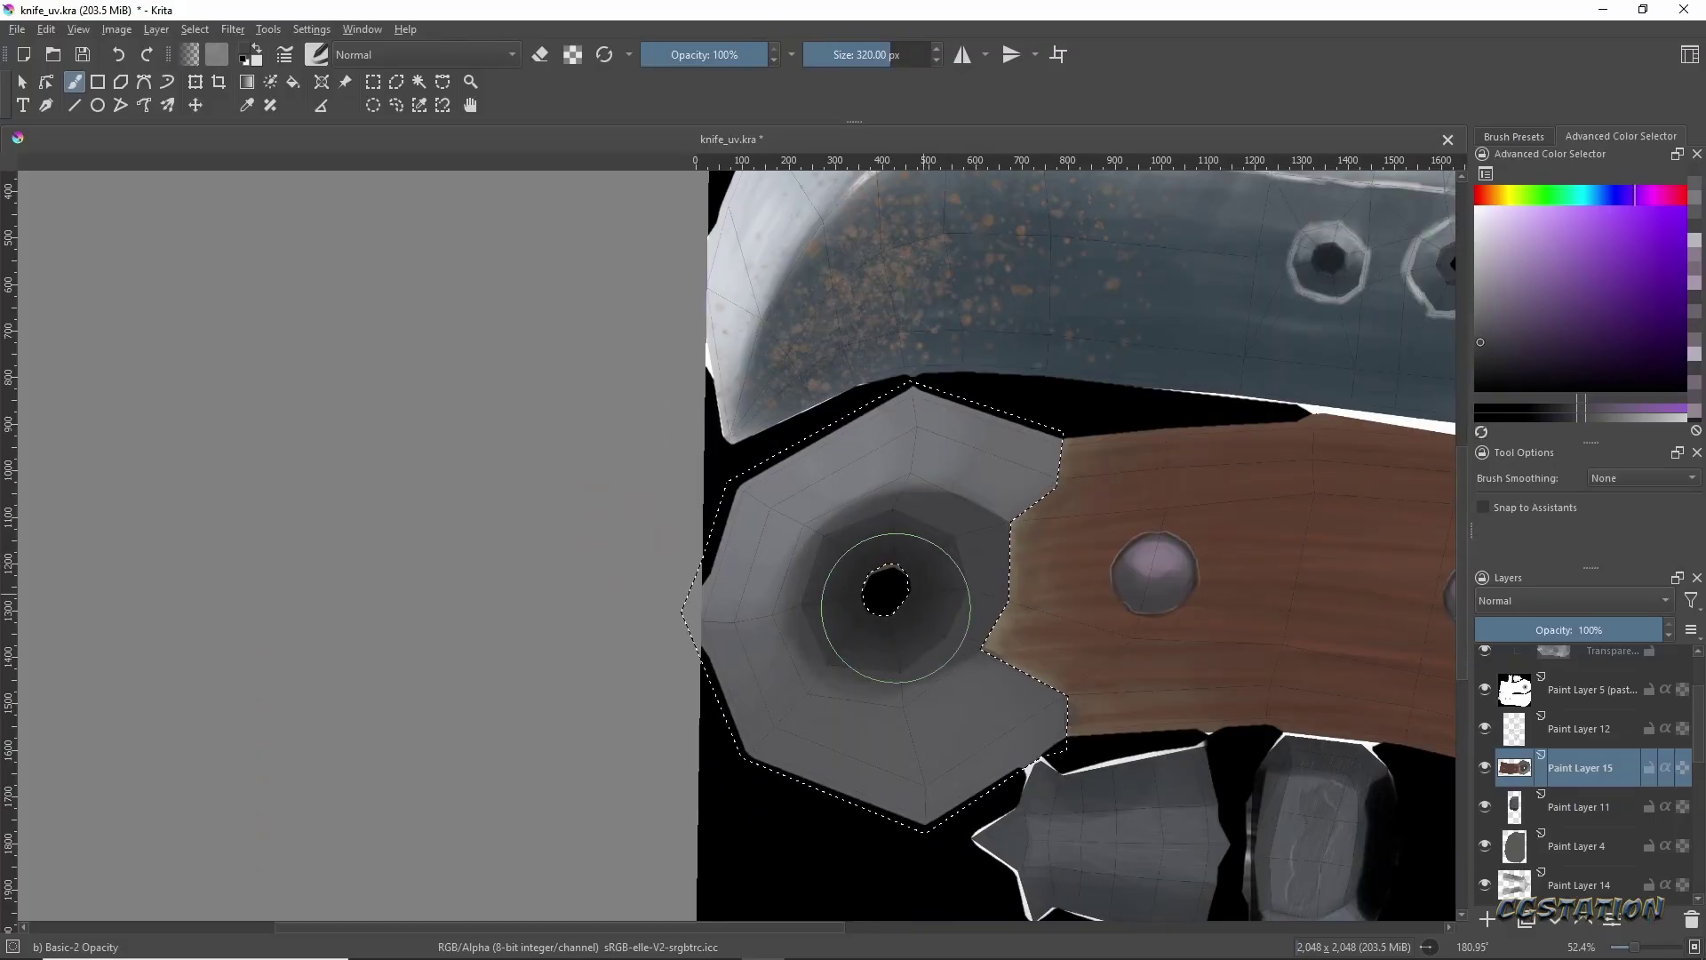
pyautogui.keyDown('ctrl'); pyautogui.scroll(5, 924, 503); pyautogui.keyUp('ctrl')
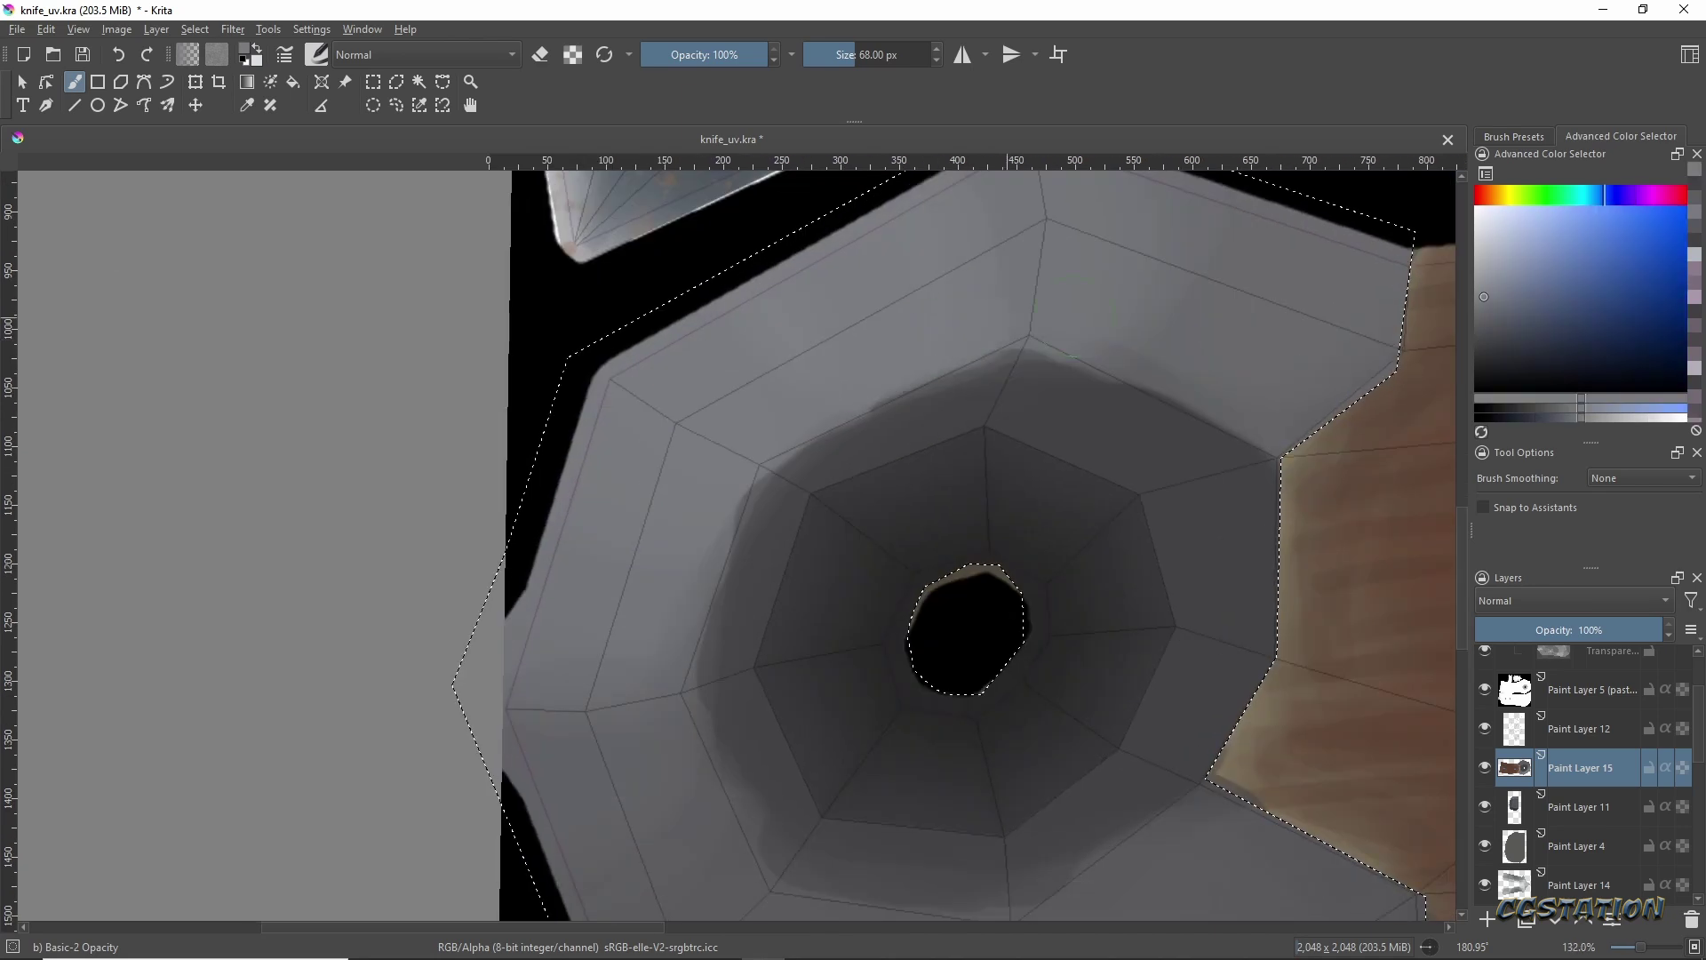
pyautogui.scroll(-2, 959, 400)
pyautogui.keyDown('ctrl'); pyautogui.scroll(-2, 765, 604); pyautogui.keyUp('ctrl')
pyautogui.keyDown('ctrl'); pyautogui.scroll(-2, 764, 604); pyautogui.keyUp('ctrl')
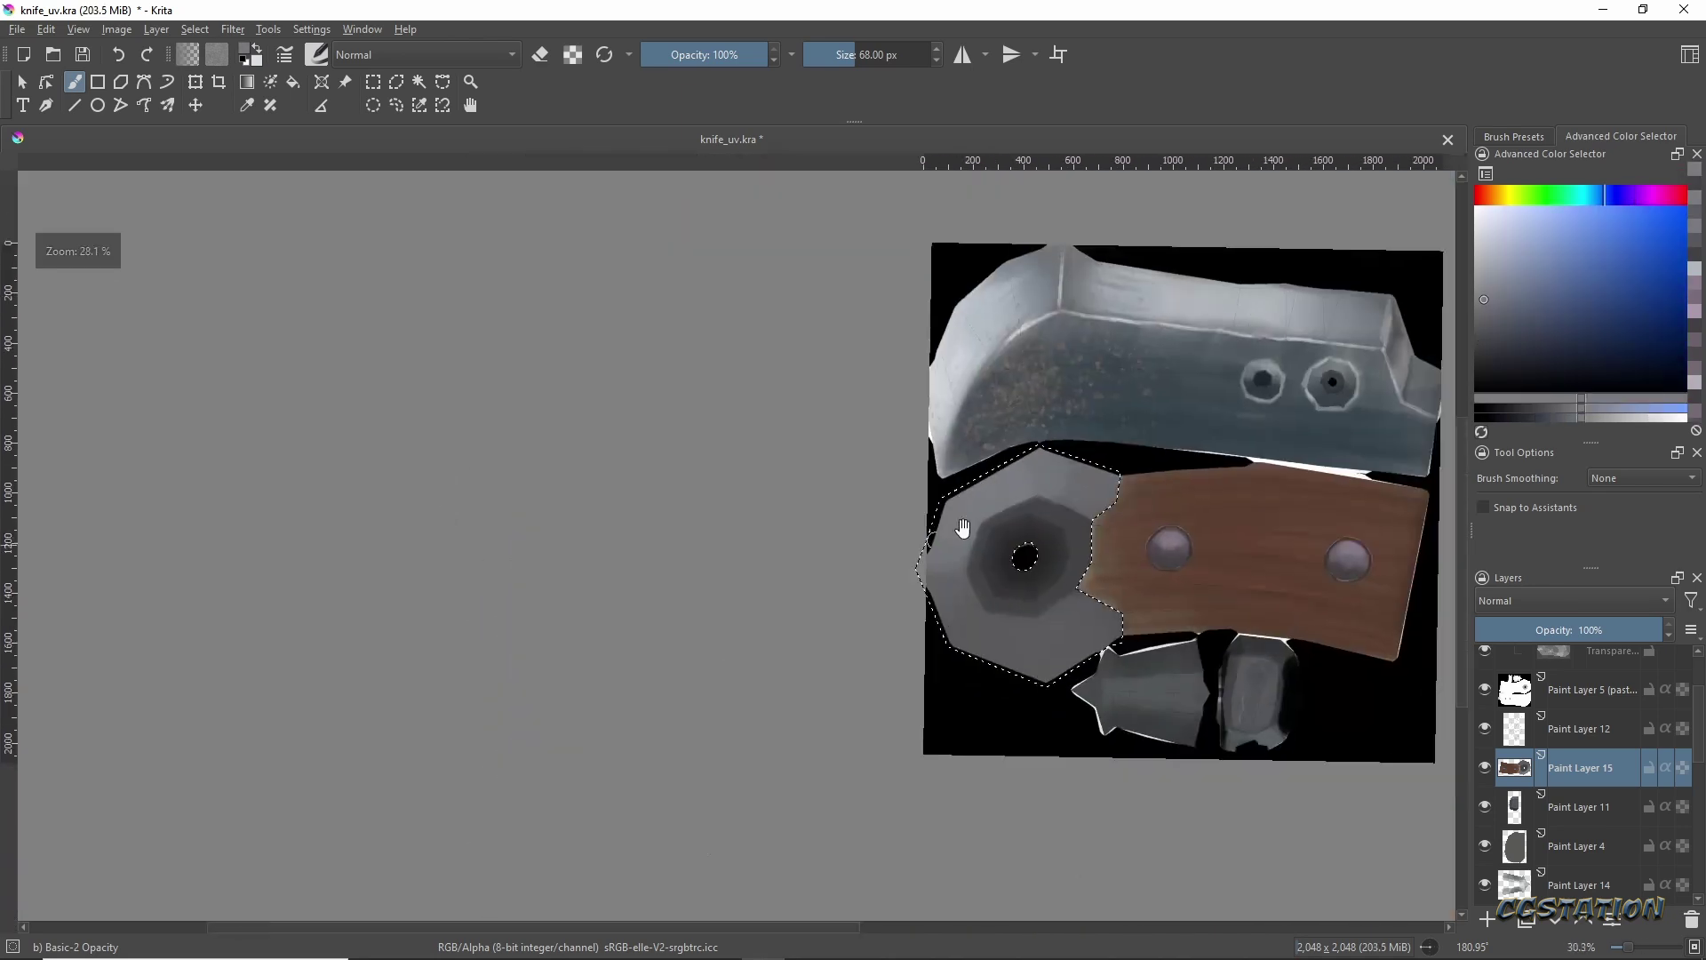
pyautogui.keyDown('ctrl'); pyautogui.scroll(2, 836, 601); pyautogui.keyUp('ctrl')
pyautogui.moveTo(836, 602)
pyautogui.keyDown('shift'); pyautogui.mouseDown()
pyautogui.moveTo(889, 601)
pyautogui.moveTo(788, 582)
pyautogui.mouseUp(); pyautogui.keyUp('shift')
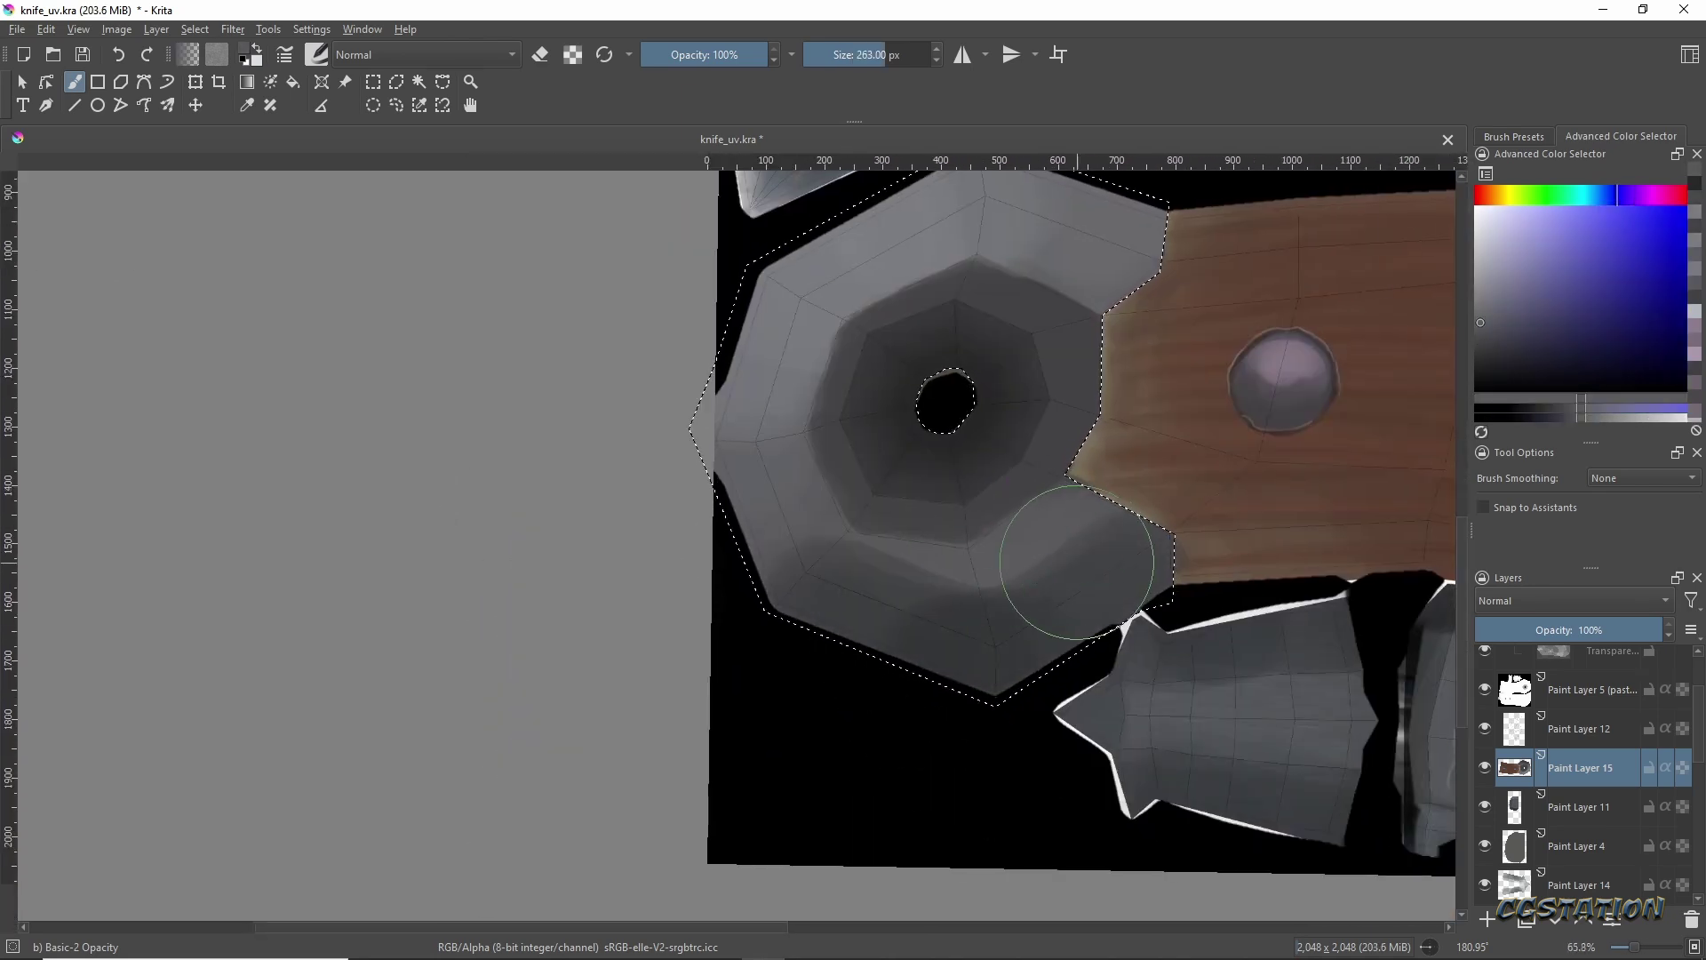
pyautogui.keyDown('ctrl'); pyautogui.scroll(-2, 819, 541); pyautogui.keyUp('ctrl')
pyautogui.keyDown('ctrl'); pyautogui.scroll(1, 845, 602); pyautogui.keyUp('ctrl')
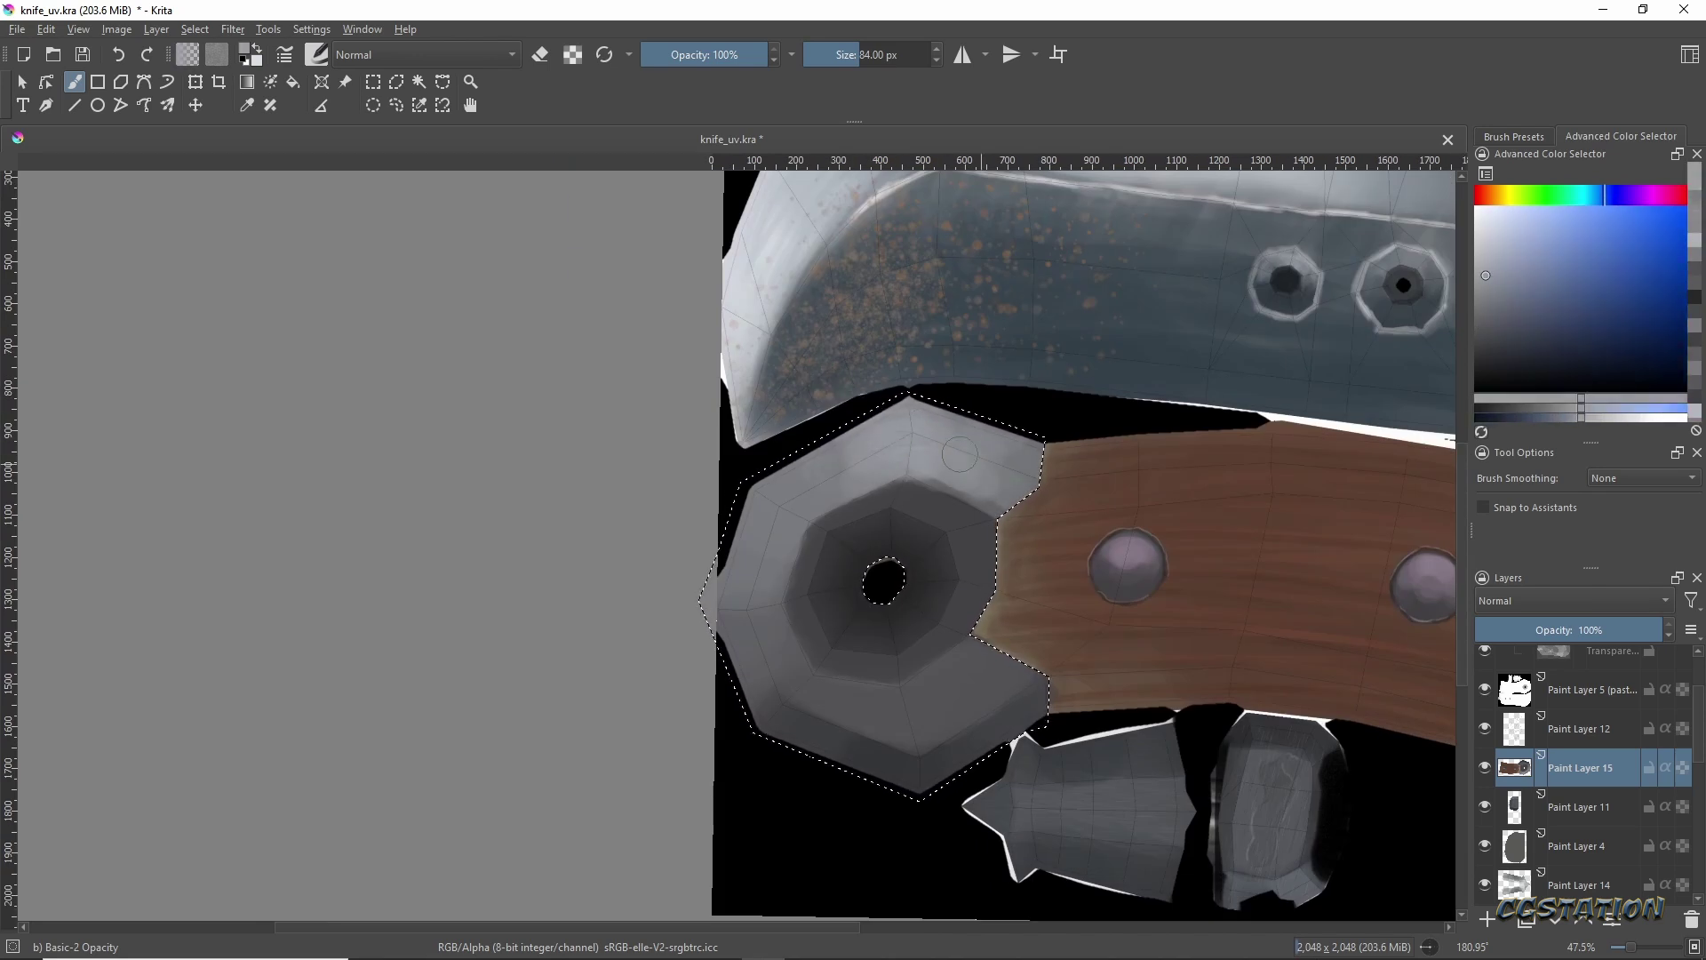
pyautogui.keyDown('ctrl'); pyautogui.scroll(-2, 960, 454); pyautogui.keyUp('ctrl')
# Try the Lighten and Multiply FX brush presets, settling on a Lighten brush.
pyautogui.keyDown('ctrl'); pyautogui.scroll(1, 960, 454); pyautogui.keyUp('ctrl')
pyautogui.click(1514, 136)
pyautogui.click(1609, 276)
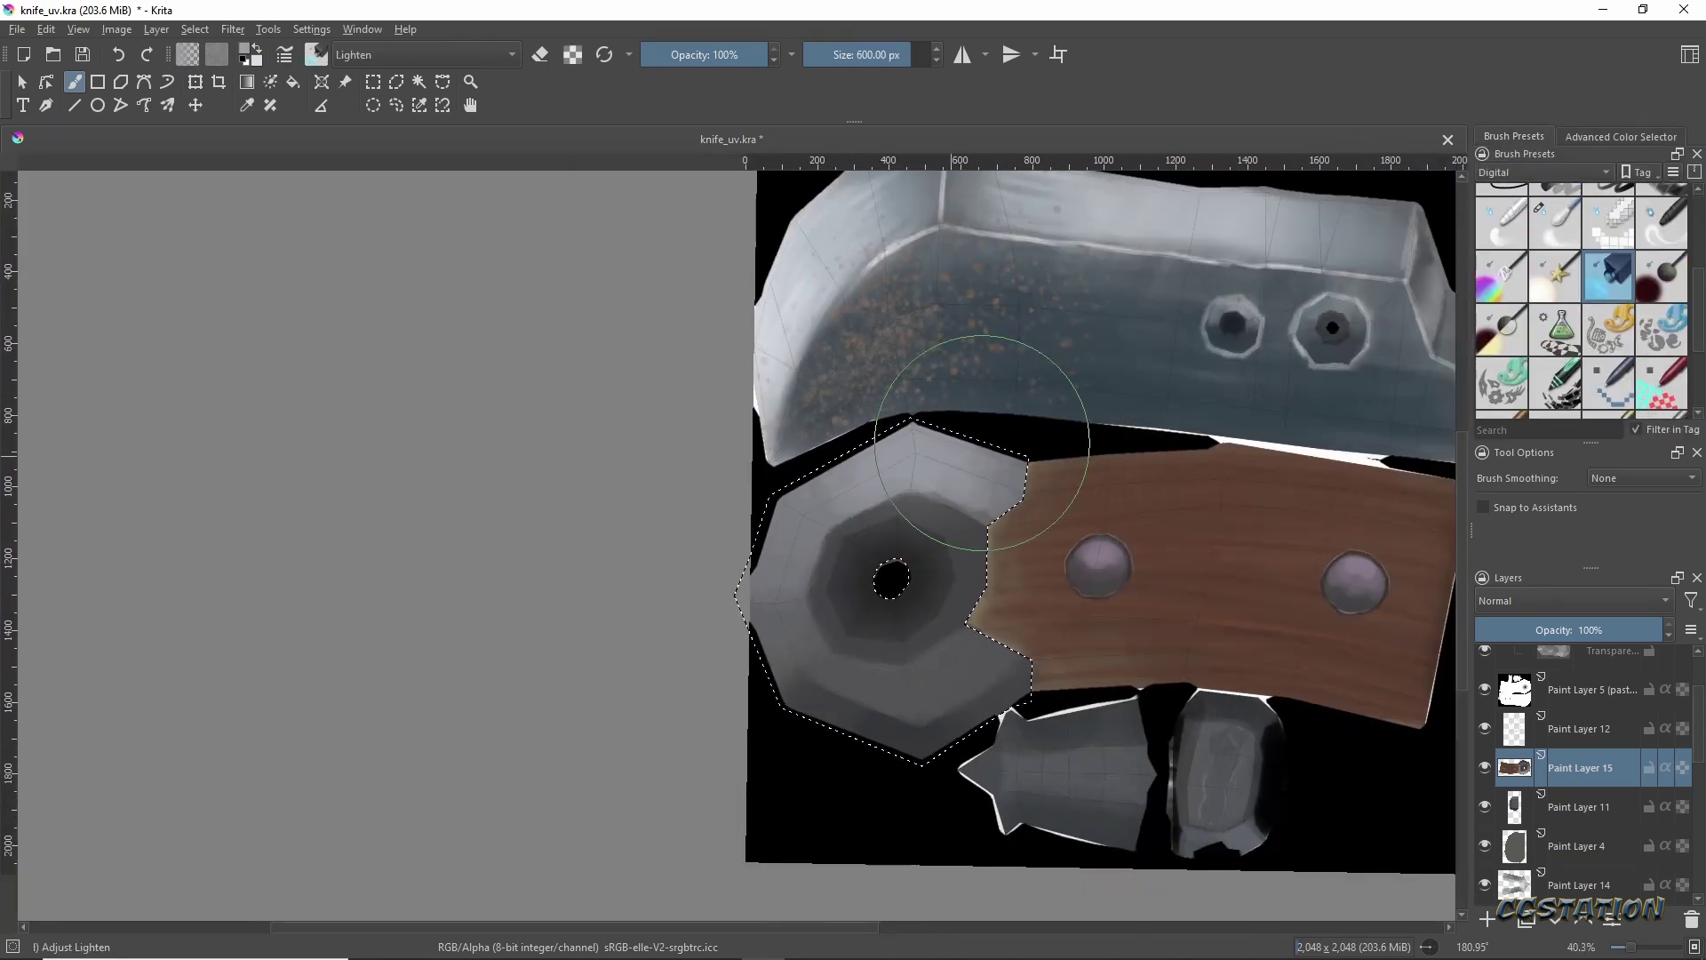
pyautogui.click(1542, 172)
pyautogui.click(1511, 223)
pyautogui.click(1502, 262)
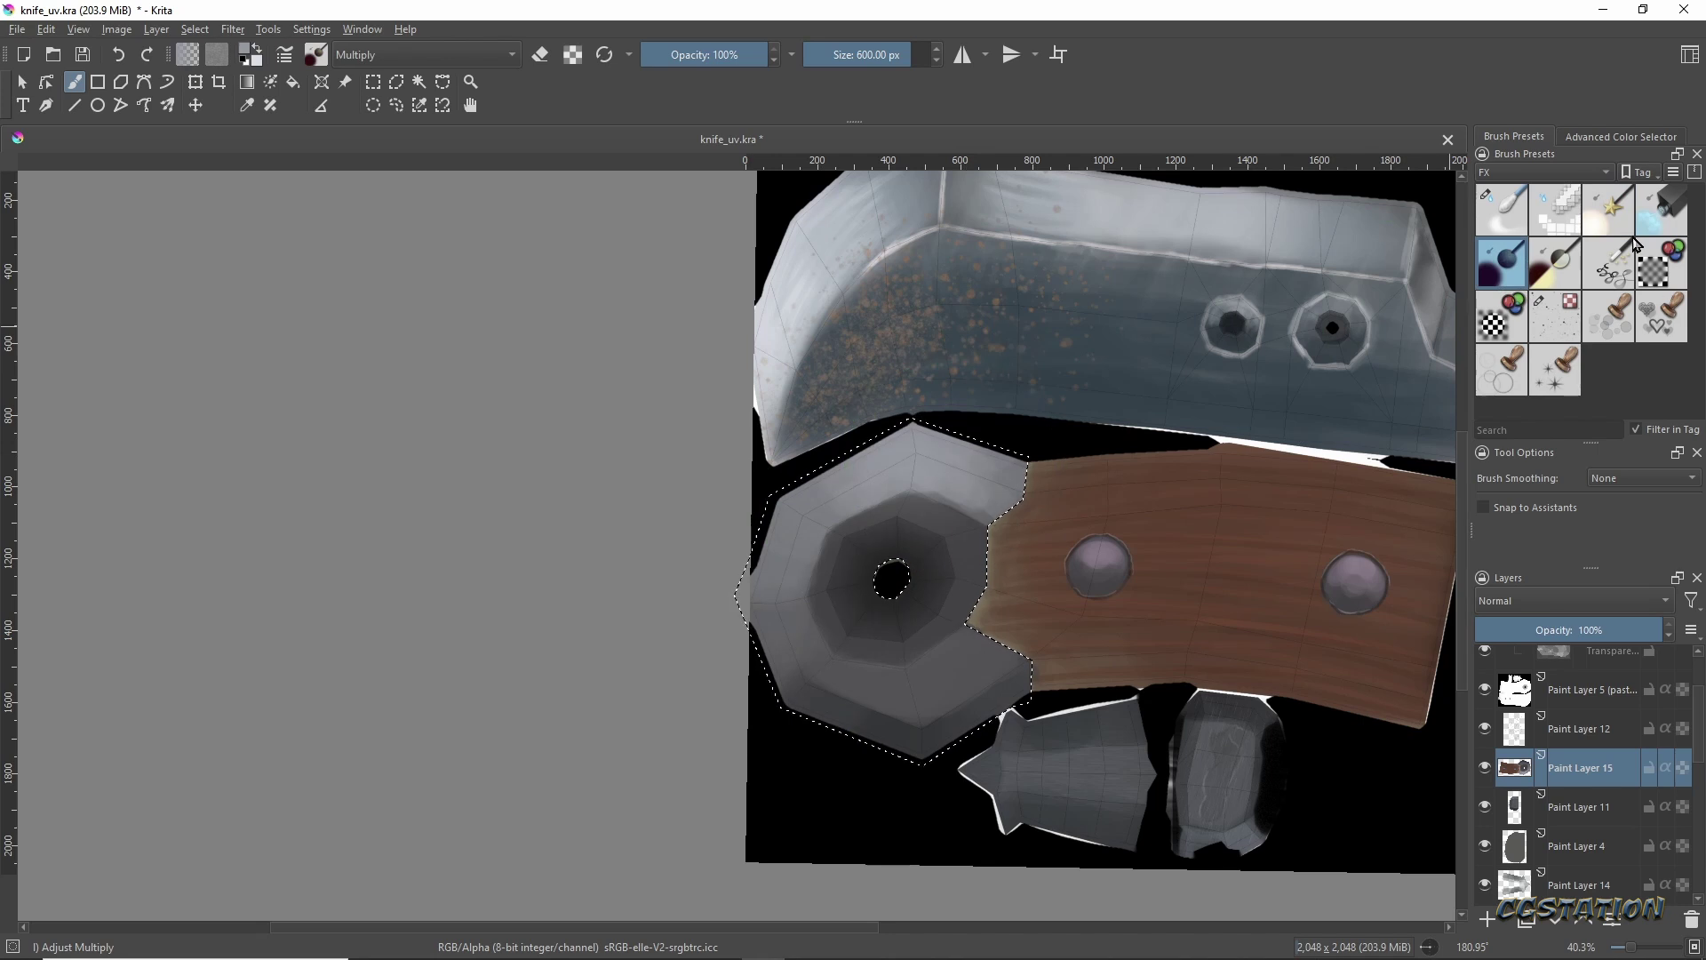
pyautogui.click(1658, 213)
# Clear the selection, pick a light grey, and frame the handle and blade.
pyautogui.hotkey('shift', 'i')
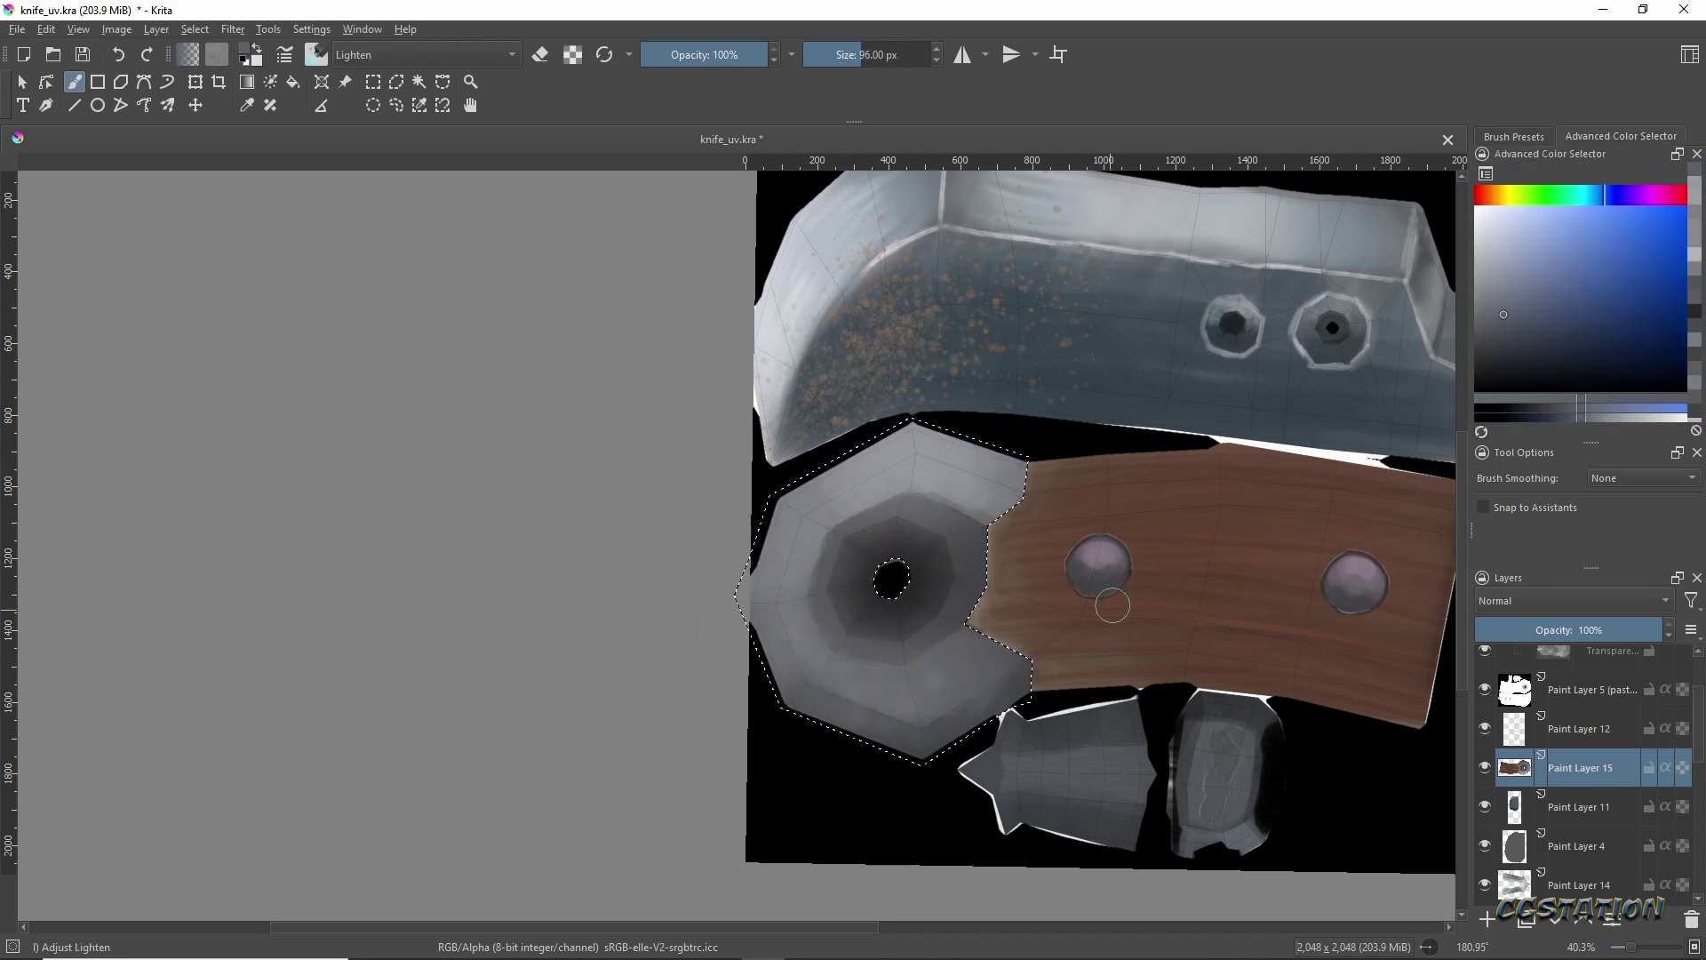
pyautogui.scroll(-1, 1119, 595)
pyautogui.hotkey('ctrl', 'shift', 'a')
pyautogui.keyDown('ctrl'); pyautogui.click(900, 590); pyautogui.keyUp('ctrl')
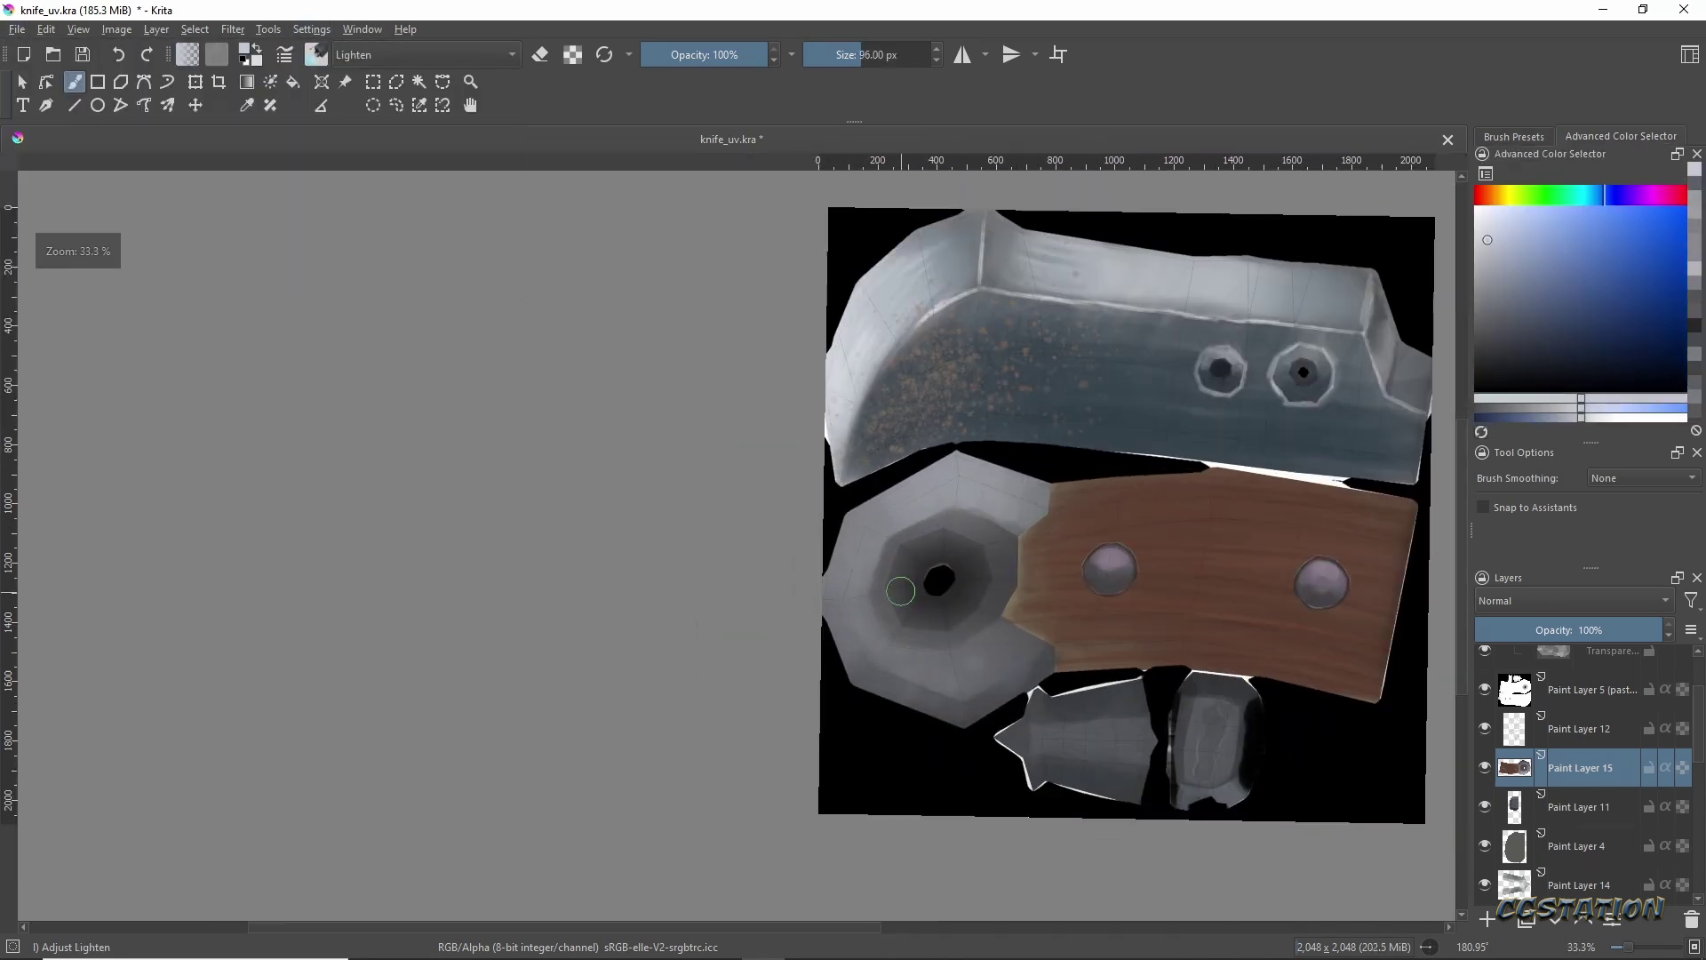
pyautogui.scroll(2, 901, 590)
pyautogui.scroll(2, 812, 571)
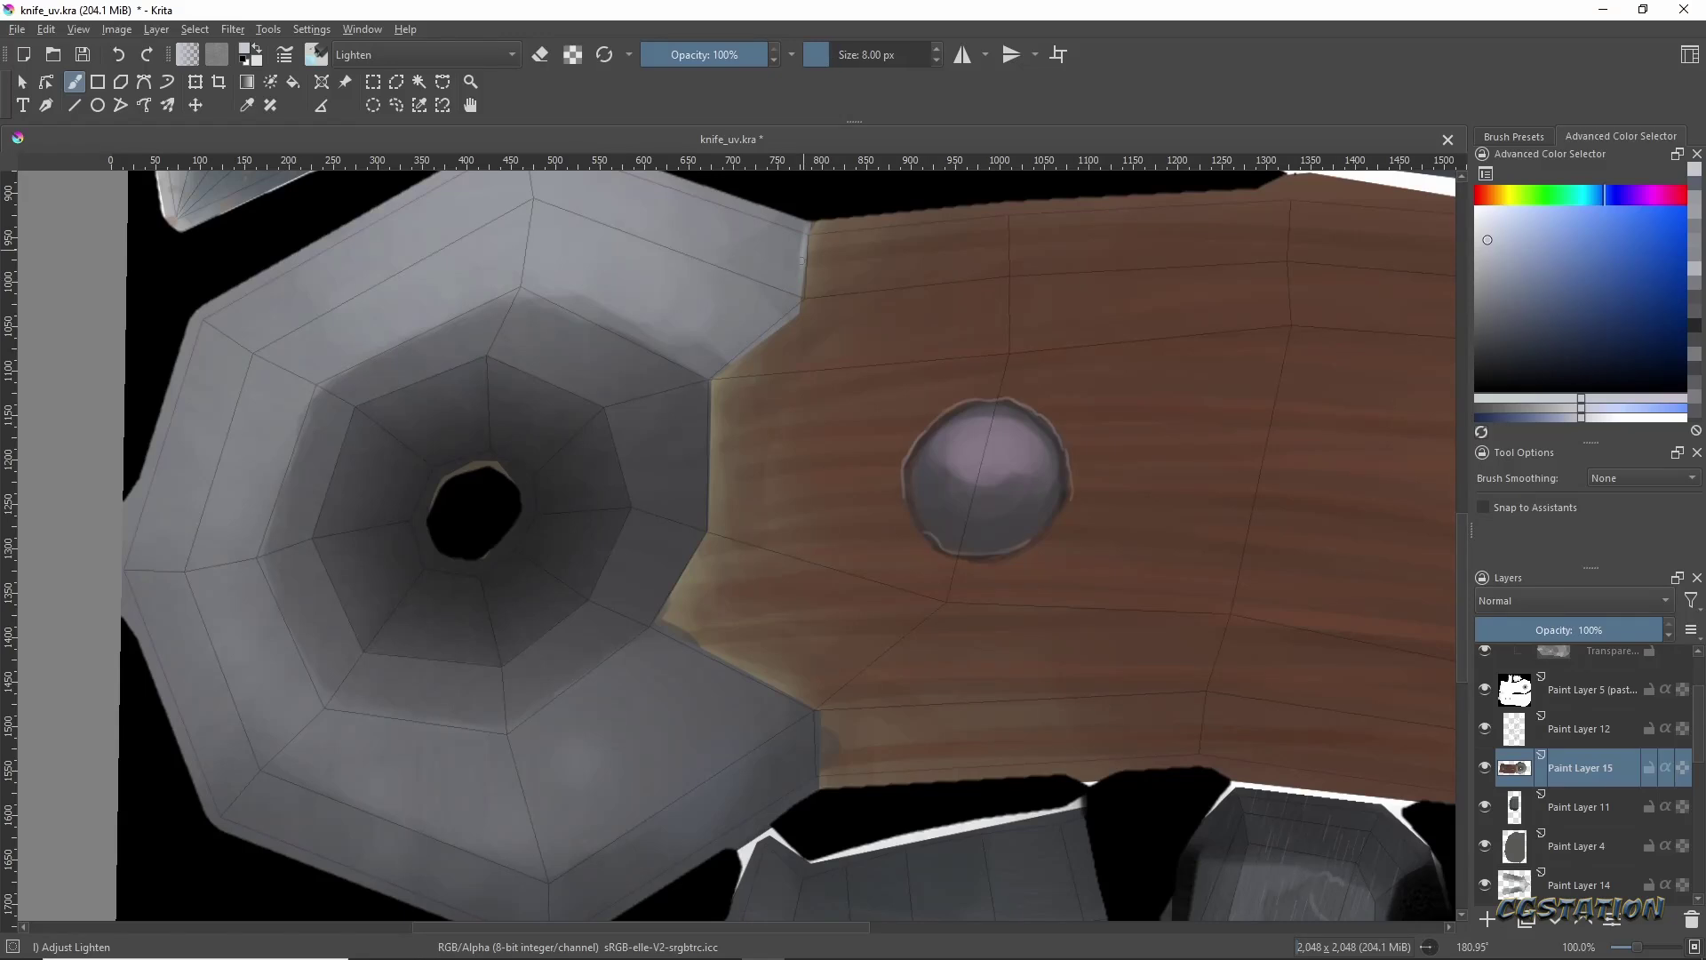
pyautogui.keyDown('shift'); pyautogui.moveTo(807, 708); pyautogui.dragTo(883, 284); pyautogui.keyUp('shift')
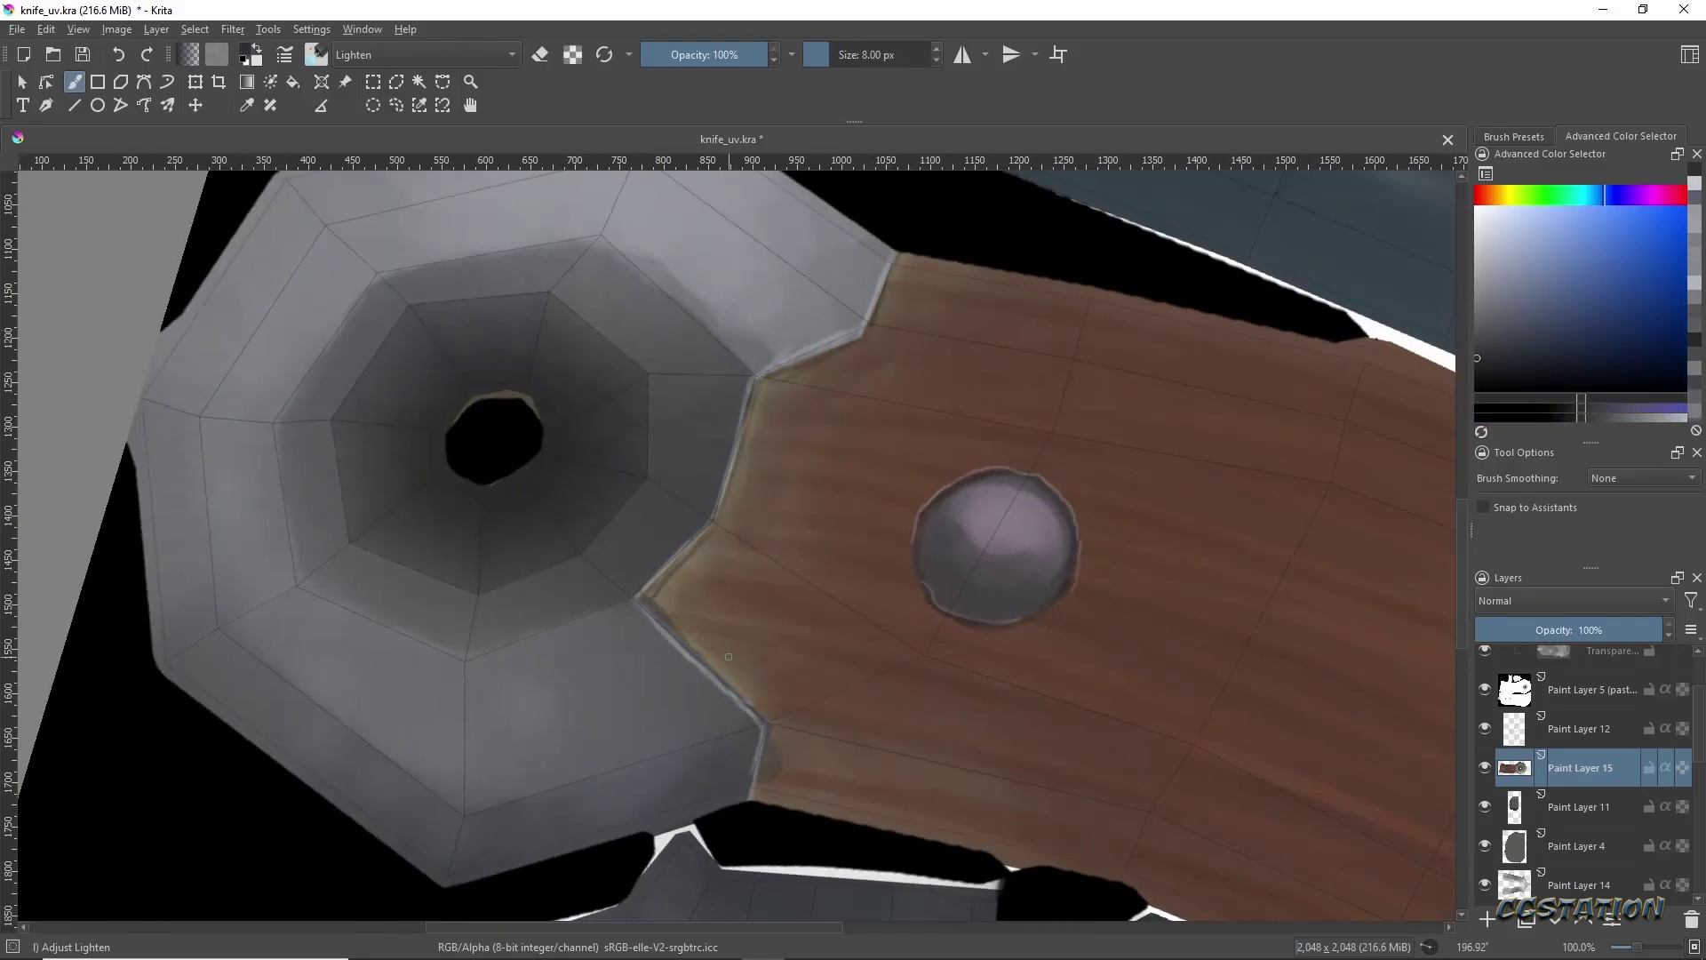
pyautogui.keyDown('ctrl'); pyautogui.moveTo(879, 513); pyautogui.dragTo(925, 569, button='middle'); pyautogui.keyUp('ctrl')
# Darken the lower end of the wood handle with a Multiply brush preset.
pyautogui.click(1513, 136)
pyautogui.click(1555, 262)
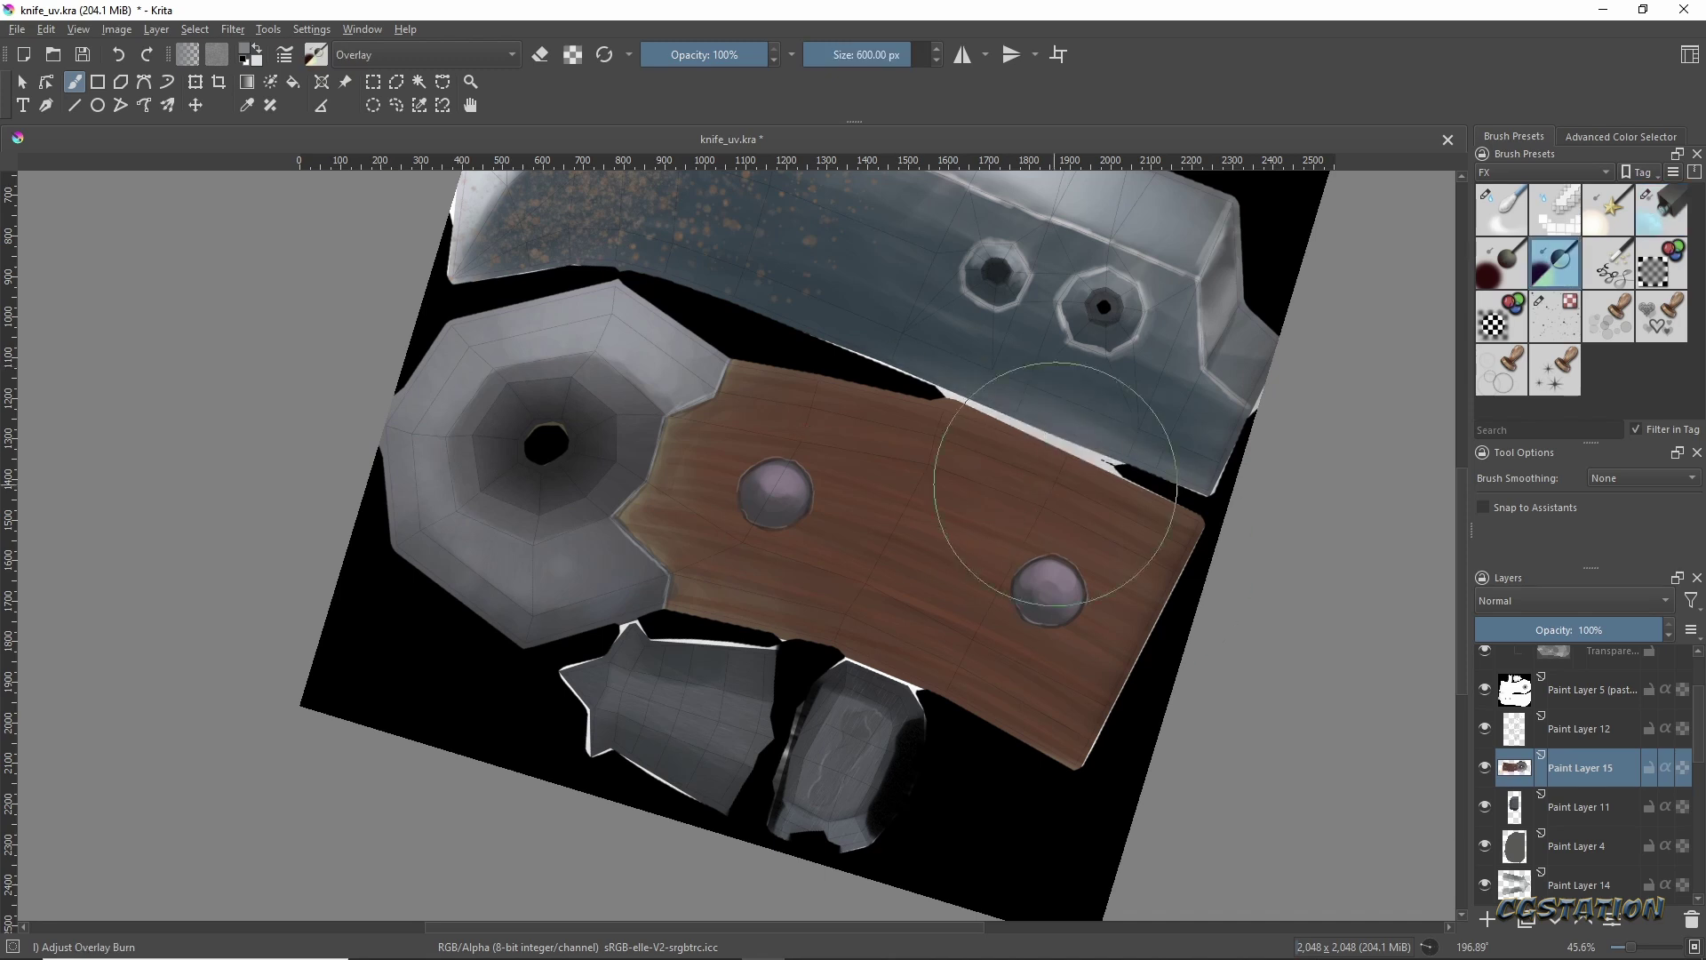
pyautogui.click(1542, 171)
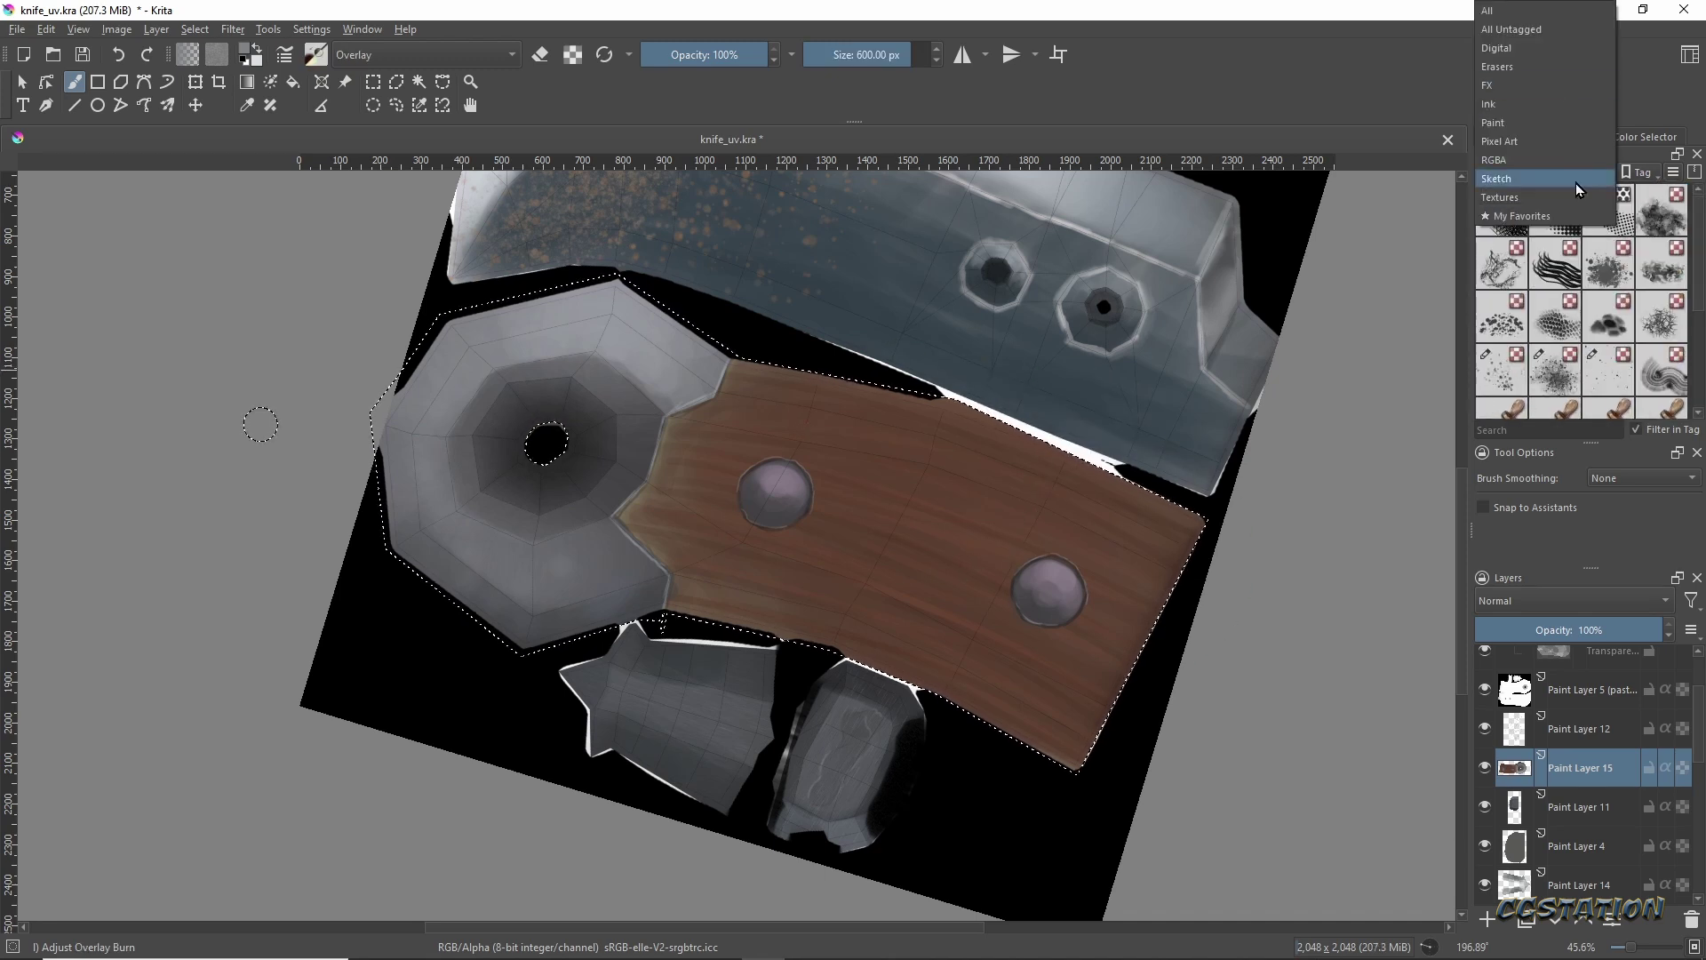
pyautogui.scroll(-2, 1693, 284)
pyautogui.click(1662, 338)
pyautogui.moveTo(995, 683); pyautogui.dragTo(978, 582, button='middle')
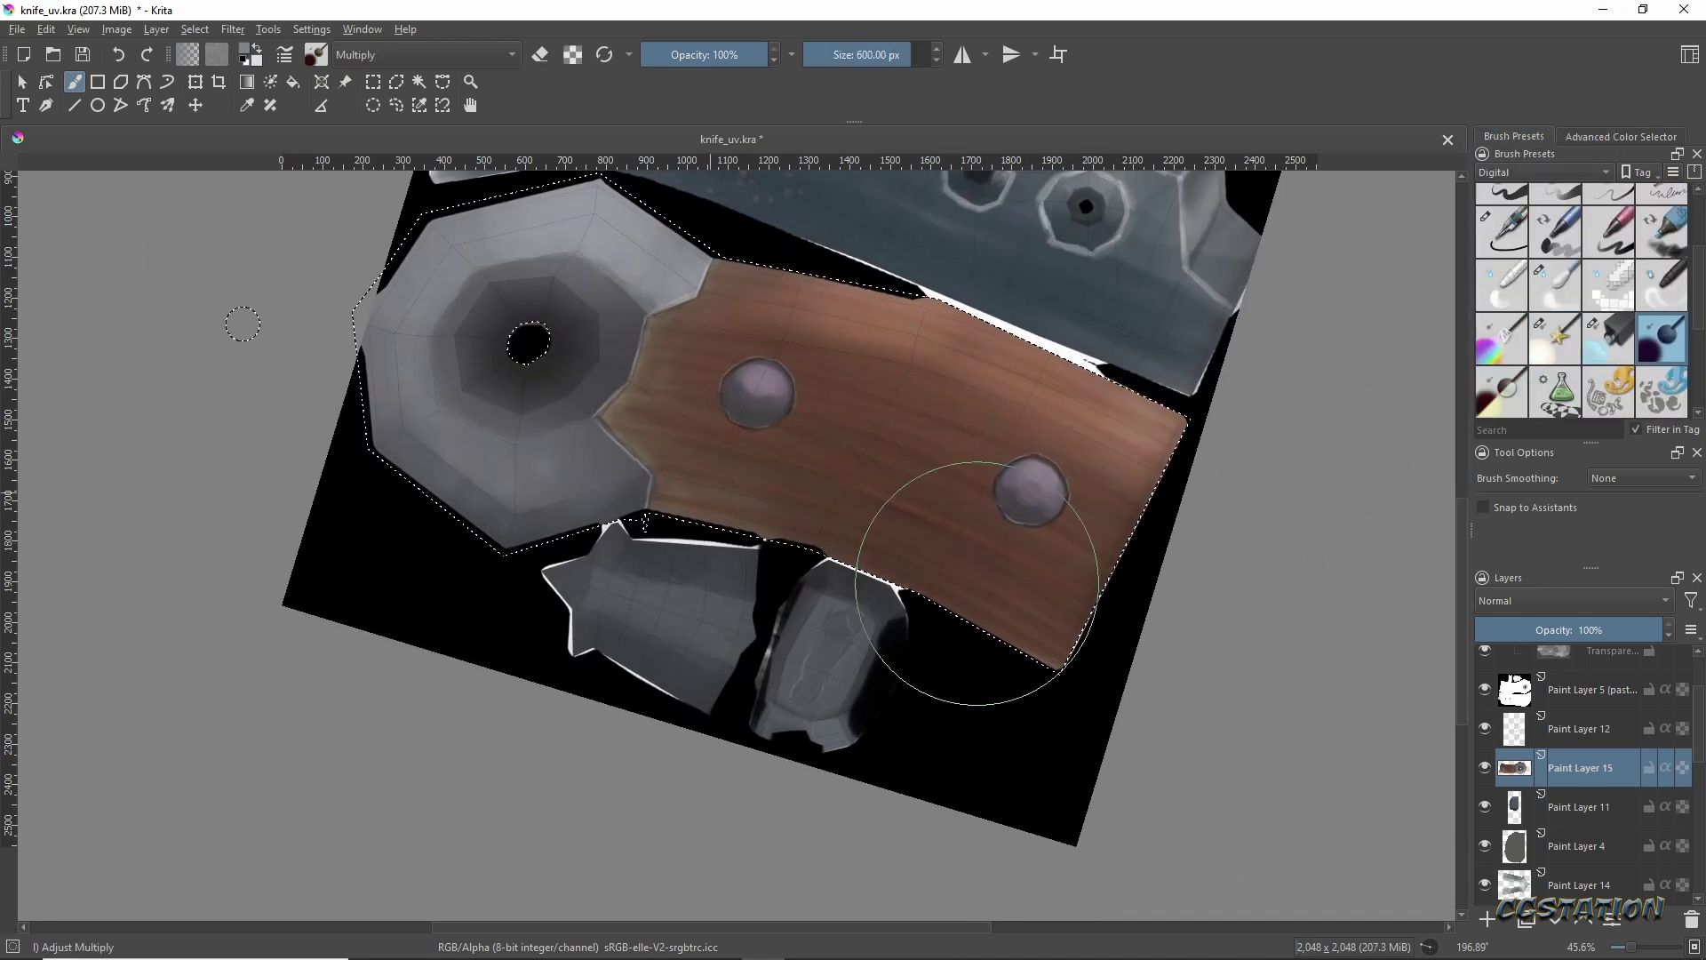
pyautogui.hotkey('ctrl', 'shift', 'a')
pyautogui.moveTo(895, 470)
pyautogui.keyDown('ctrl'); pyautogui.mouseDown(button='middle')
pyautogui.moveTo(895, 533)
pyautogui.moveTo(799, 622)
pyautogui.moveTo(622, 534)
pyautogui.mouseUp(button='middle'); pyautogui.keyUp('ctrl')
# Export the texture as knife_uv.jpg and orbit the 3ds Max knife to check it.
pyautogui.click(17, 29)
pyautogui.click(94, 190)
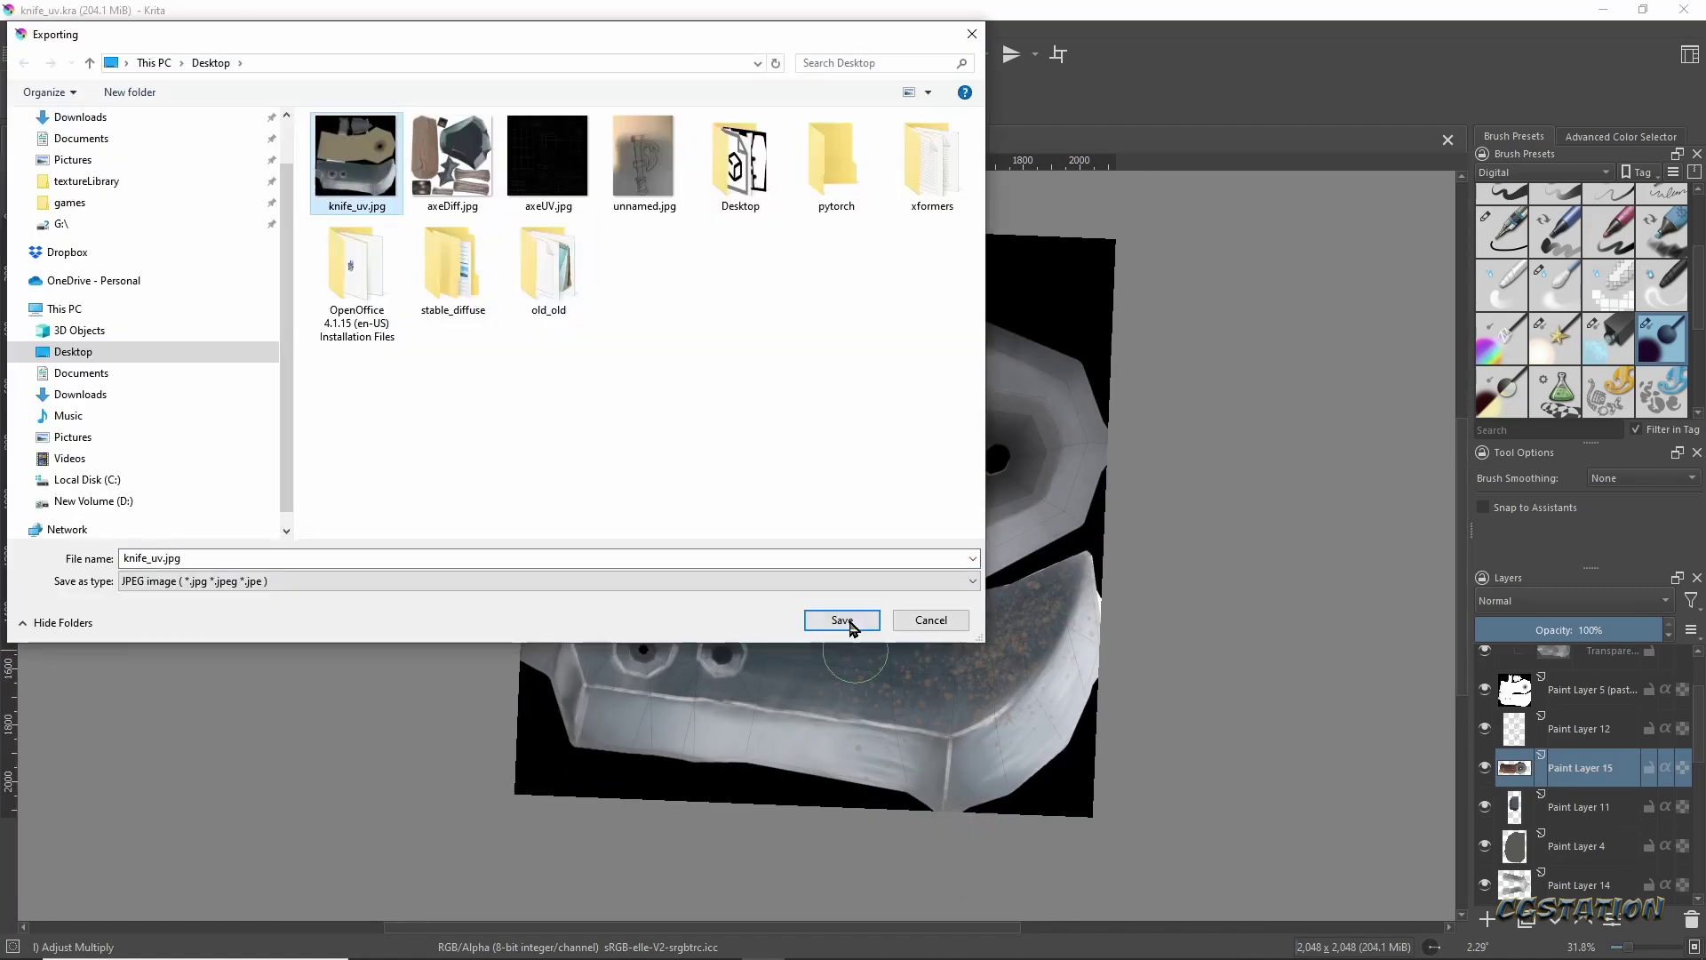
pyautogui.click(833, 619)
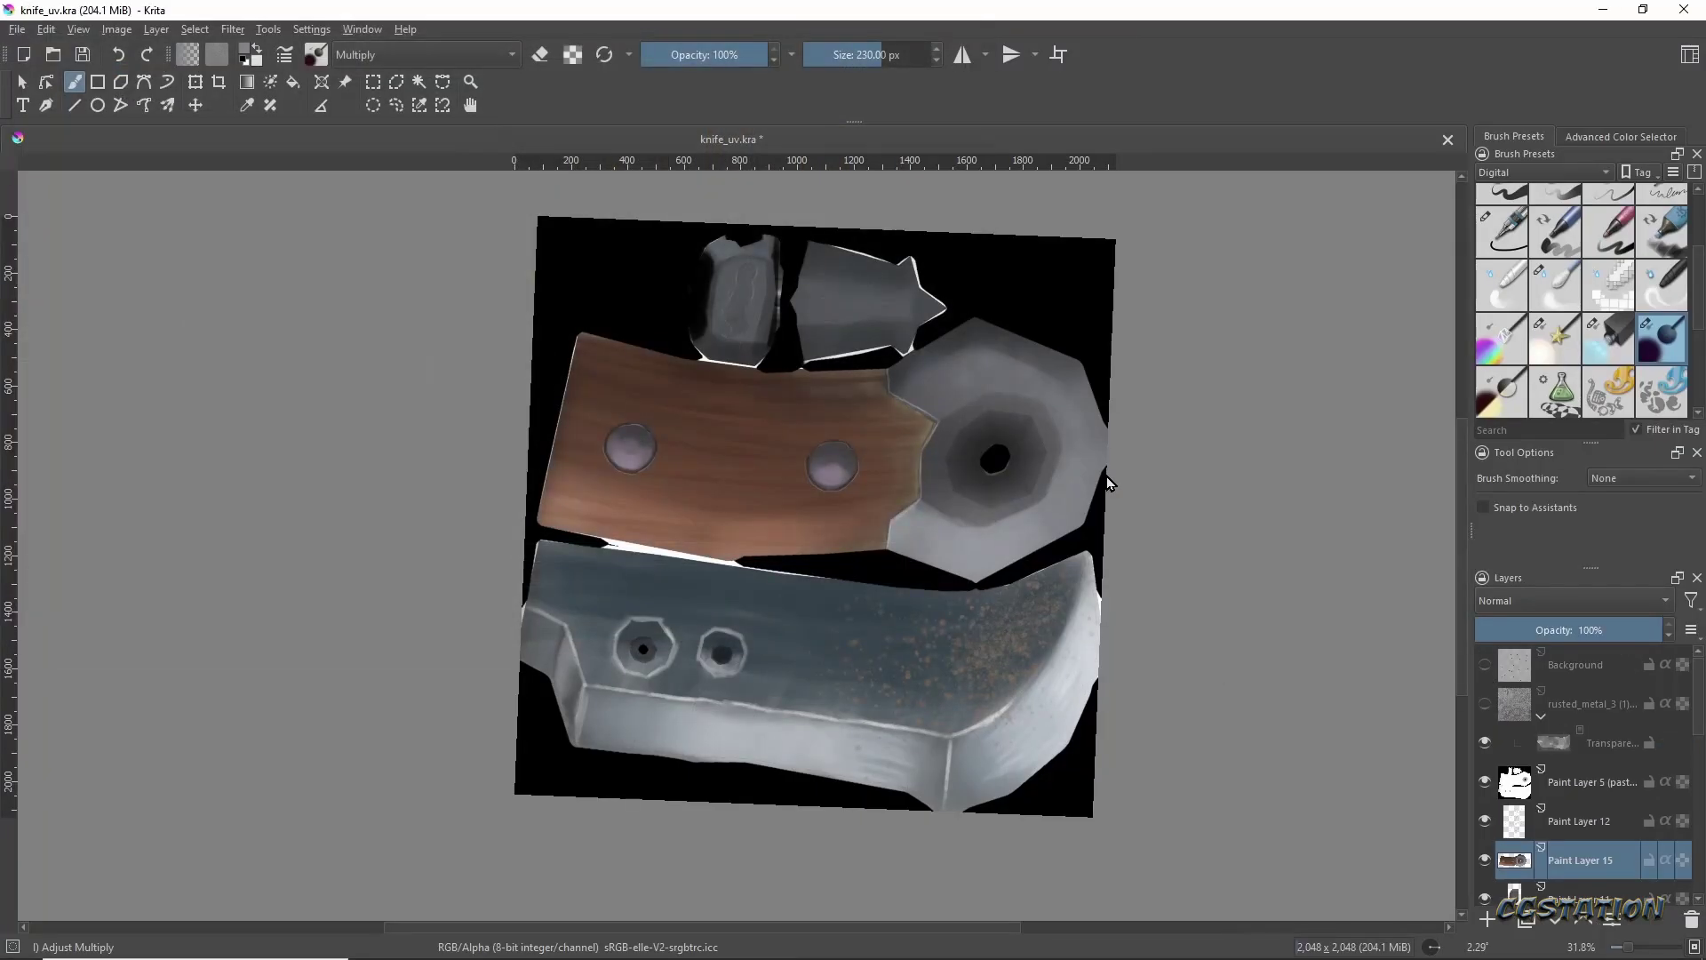
pyautogui.hotkey('alt', 'Tab')
pyautogui.keyDown('alt'); pyautogui.moveTo(1105, 484); pyautogui.dragTo(1066, 456, button='middle'); pyautogui.keyUp('alt')
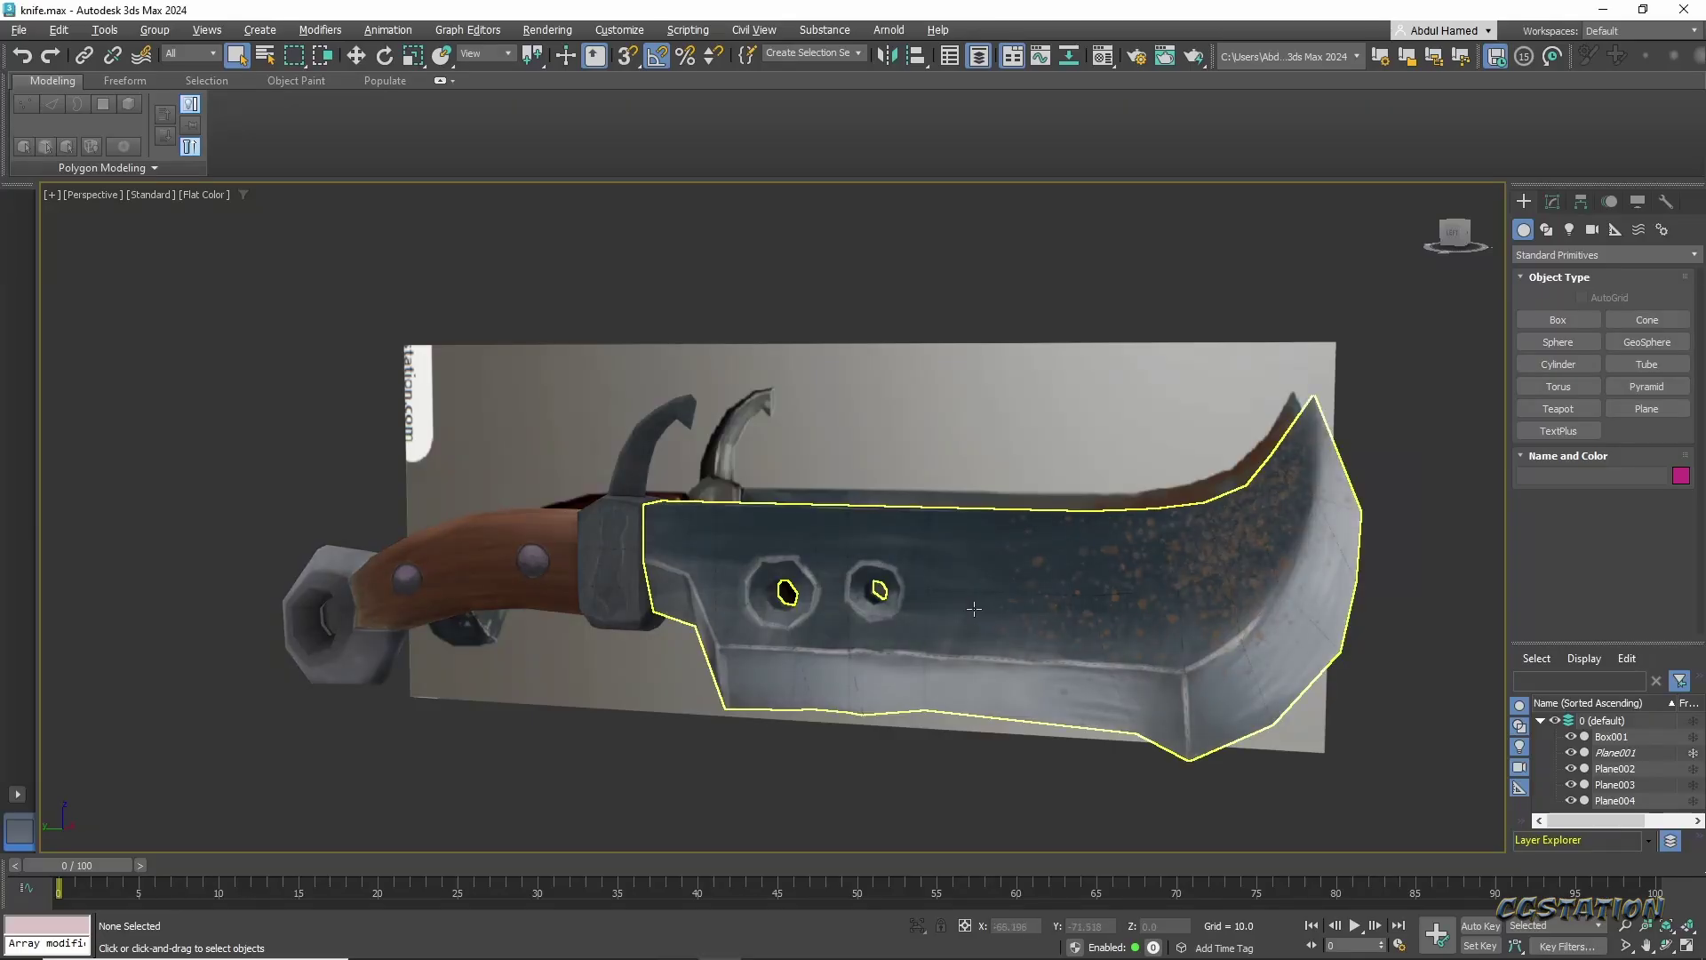
# Hide the Plane001 background reference image so only the textured knife shows.
pyautogui.moveTo(1014, 626); pyautogui.dragTo(991, 577, button='middle')
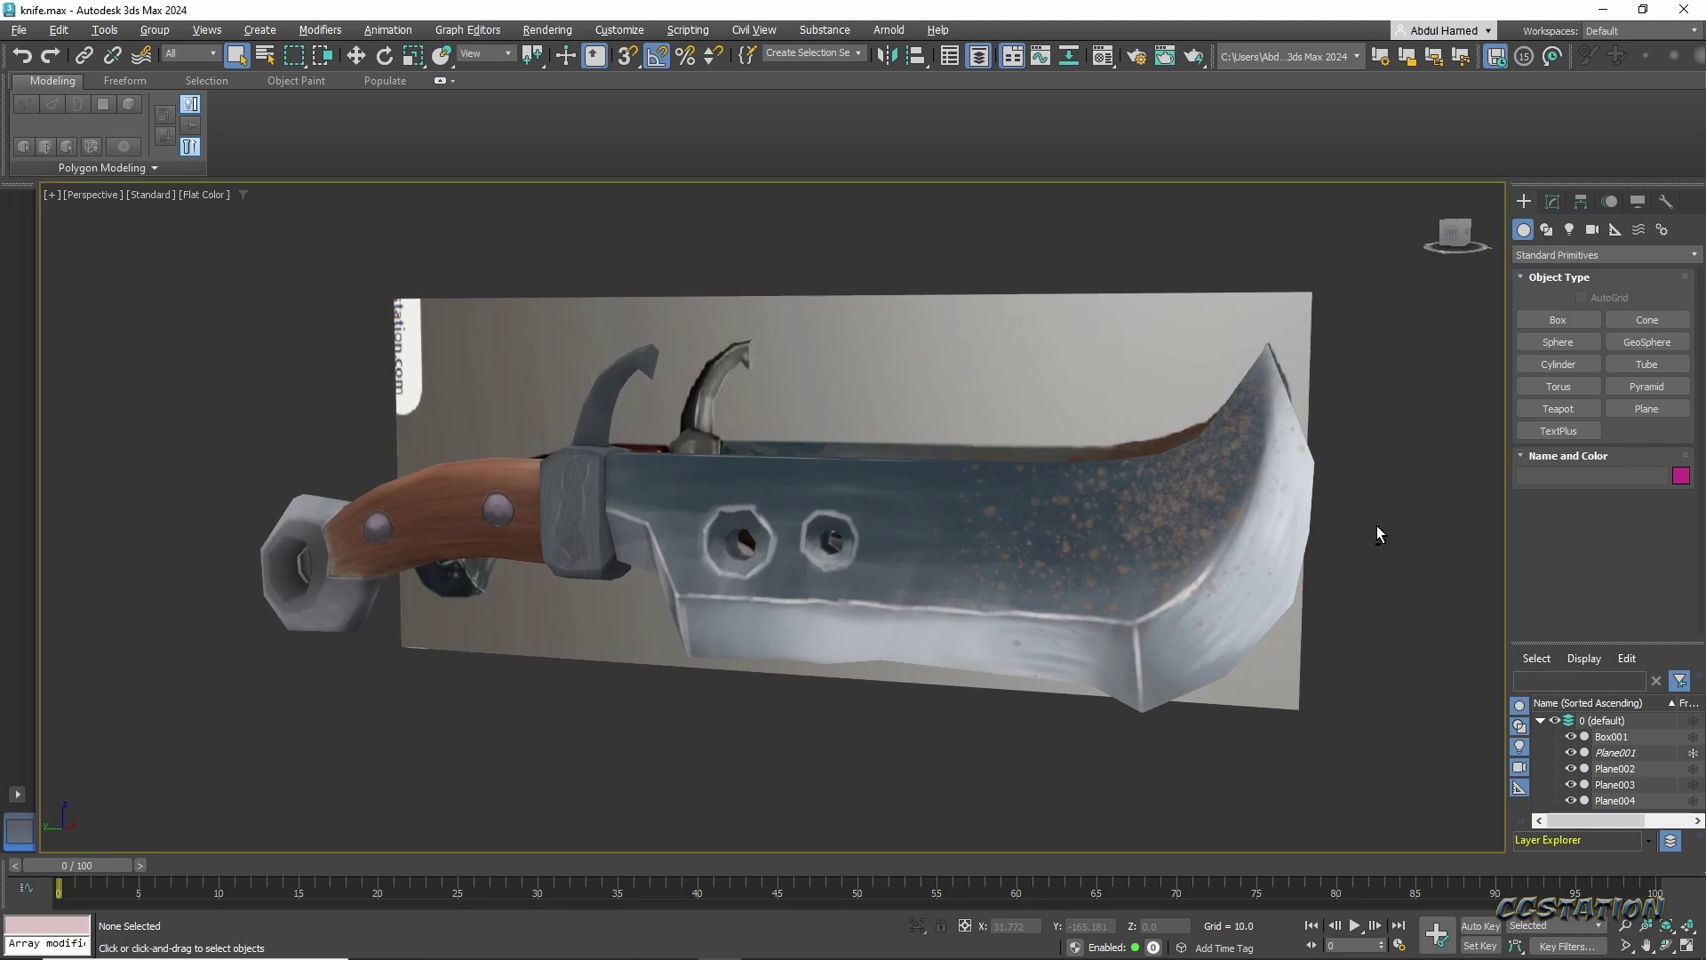
pyautogui.keyDown('alt'); pyautogui.moveTo(1377, 525); pyautogui.dragTo(1134, 439, button='middle'); pyautogui.keyUp('alt')
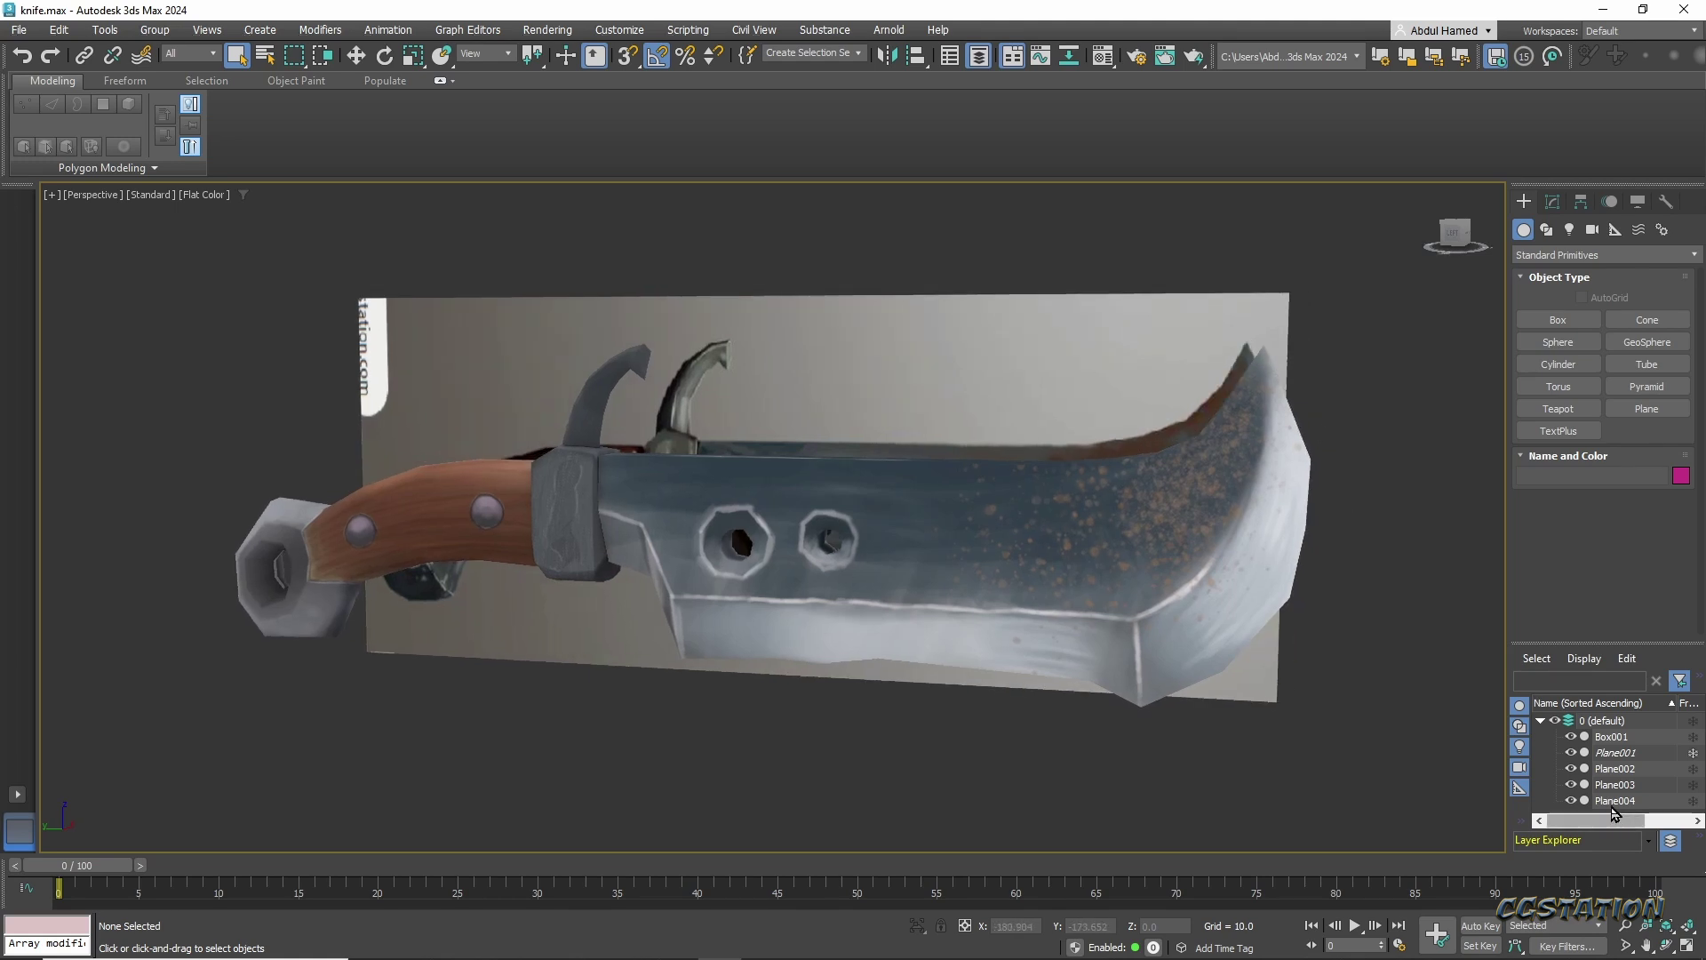
pyautogui.click(1571, 752)
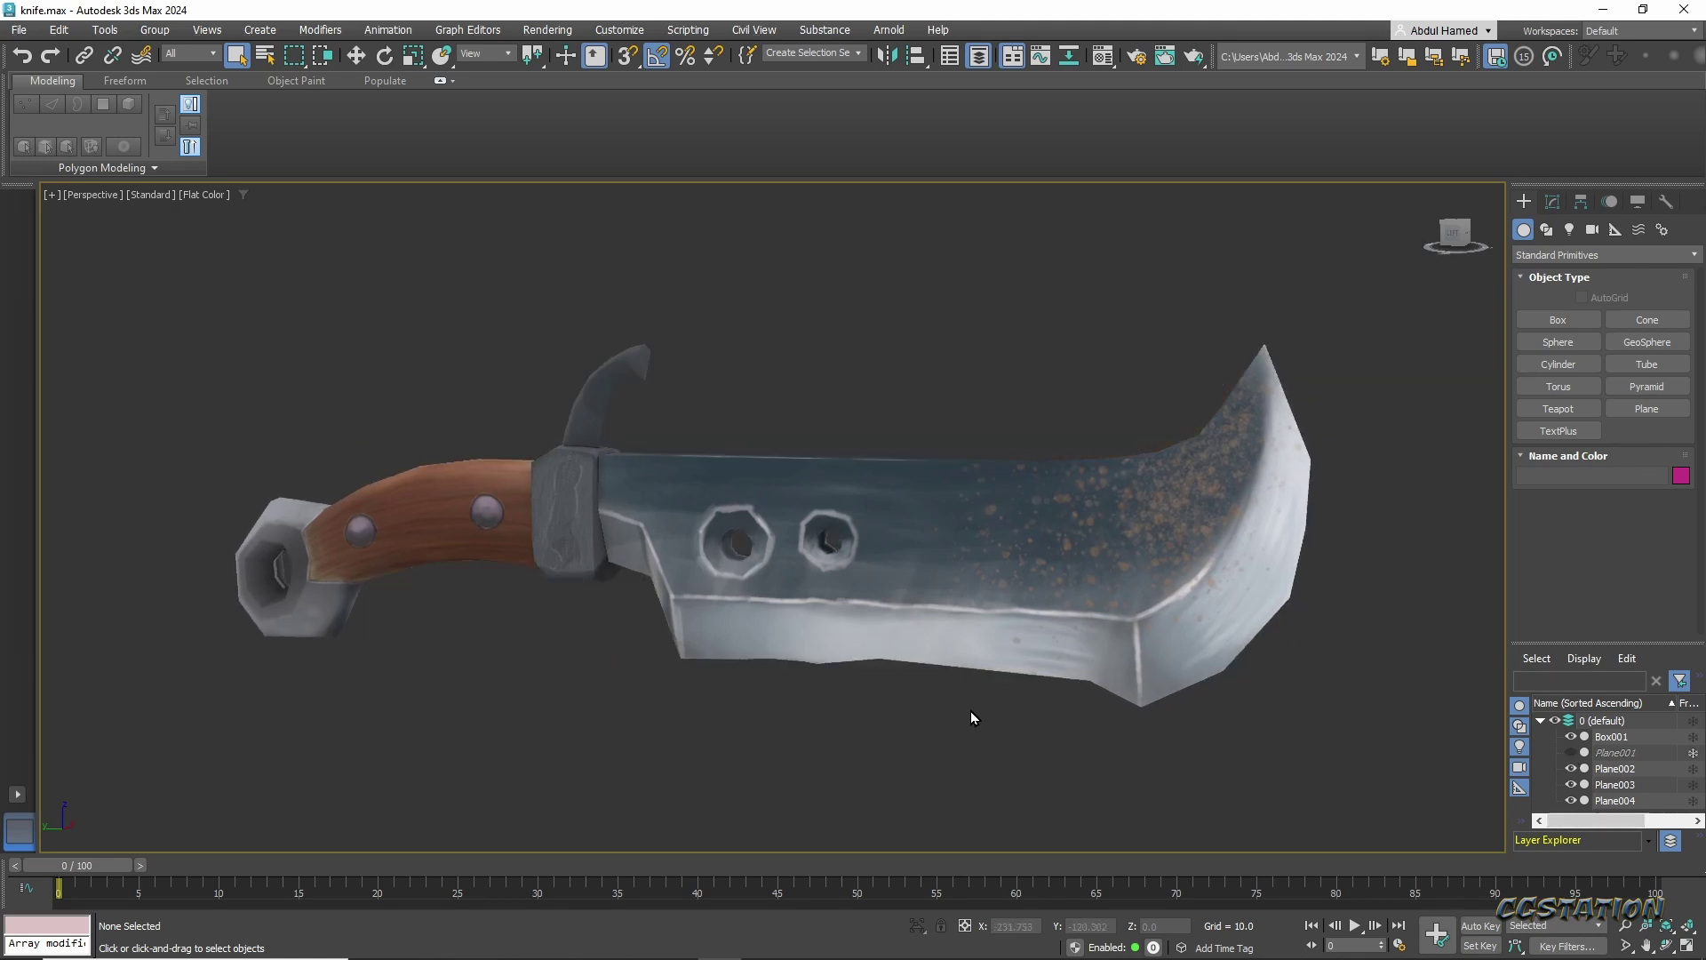
# Orbit and zoom around the knife to inspect the rusty blade, wooden handle and pommel.
pyautogui.moveTo(824, 707)
pyautogui.keyDown('alt'); pyautogui.mouseDown(button='middle')
pyautogui.moveTo(853, 747)
pyautogui.moveTo(899, 732)
pyautogui.moveTo(905, 708)
pyautogui.moveTo(877, 696)
pyautogui.moveTo(931, 696)
pyautogui.moveTo(834, 692)
pyautogui.moveTo(981, 766)
pyautogui.moveTo(1170, 692)
pyautogui.moveTo(1582, 680)
pyautogui.moveTo(1493, 693)
pyautogui.moveTo(1185, 595)
pyautogui.mouseUp(button='middle'); pyautogui.keyUp('alt')
pyautogui.scroll(-4, 905, 709)
pyautogui.scroll(5, 900, 546)
pyautogui.scroll(-2, 925, 531)
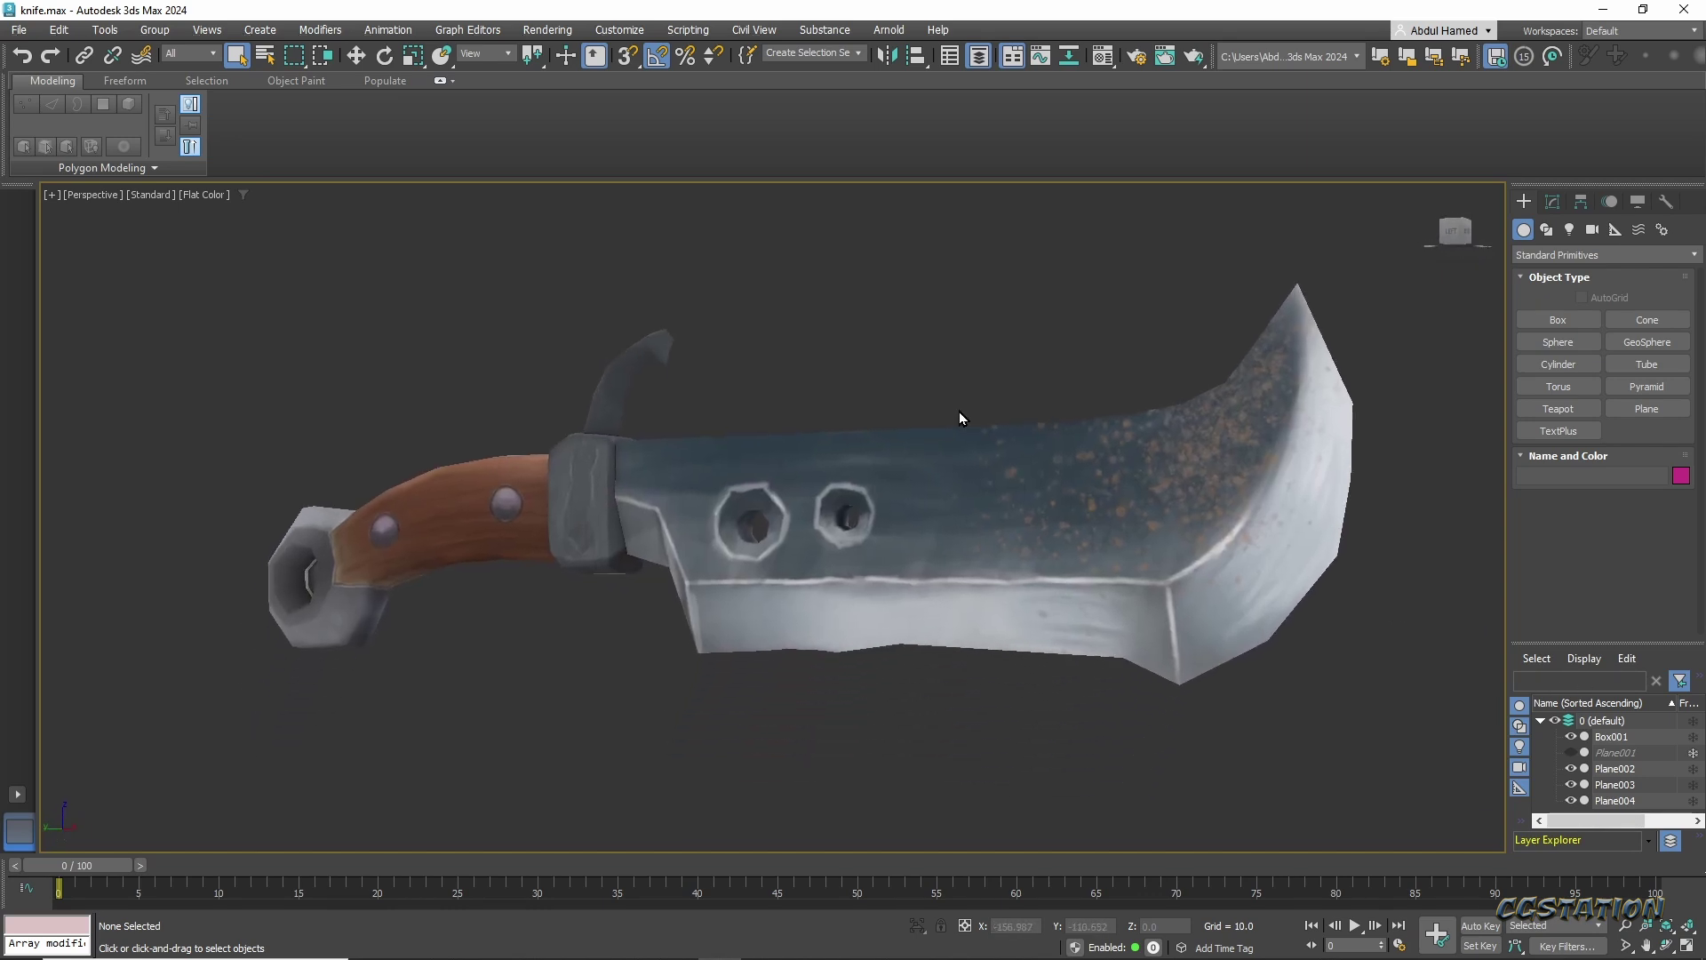
pyautogui.moveTo(960, 452)
pyautogui.keyDown('alt'); pyautogui.mouseDown(button='middle')
pyautogui.moveTo(716, 488)
pyautogui.moveTo(1027, 455)
pyautogui.mouseUp(button='middle'); pyautogui.keyUp('alt')
pyautogui.scroll(-3, 1031, 450)
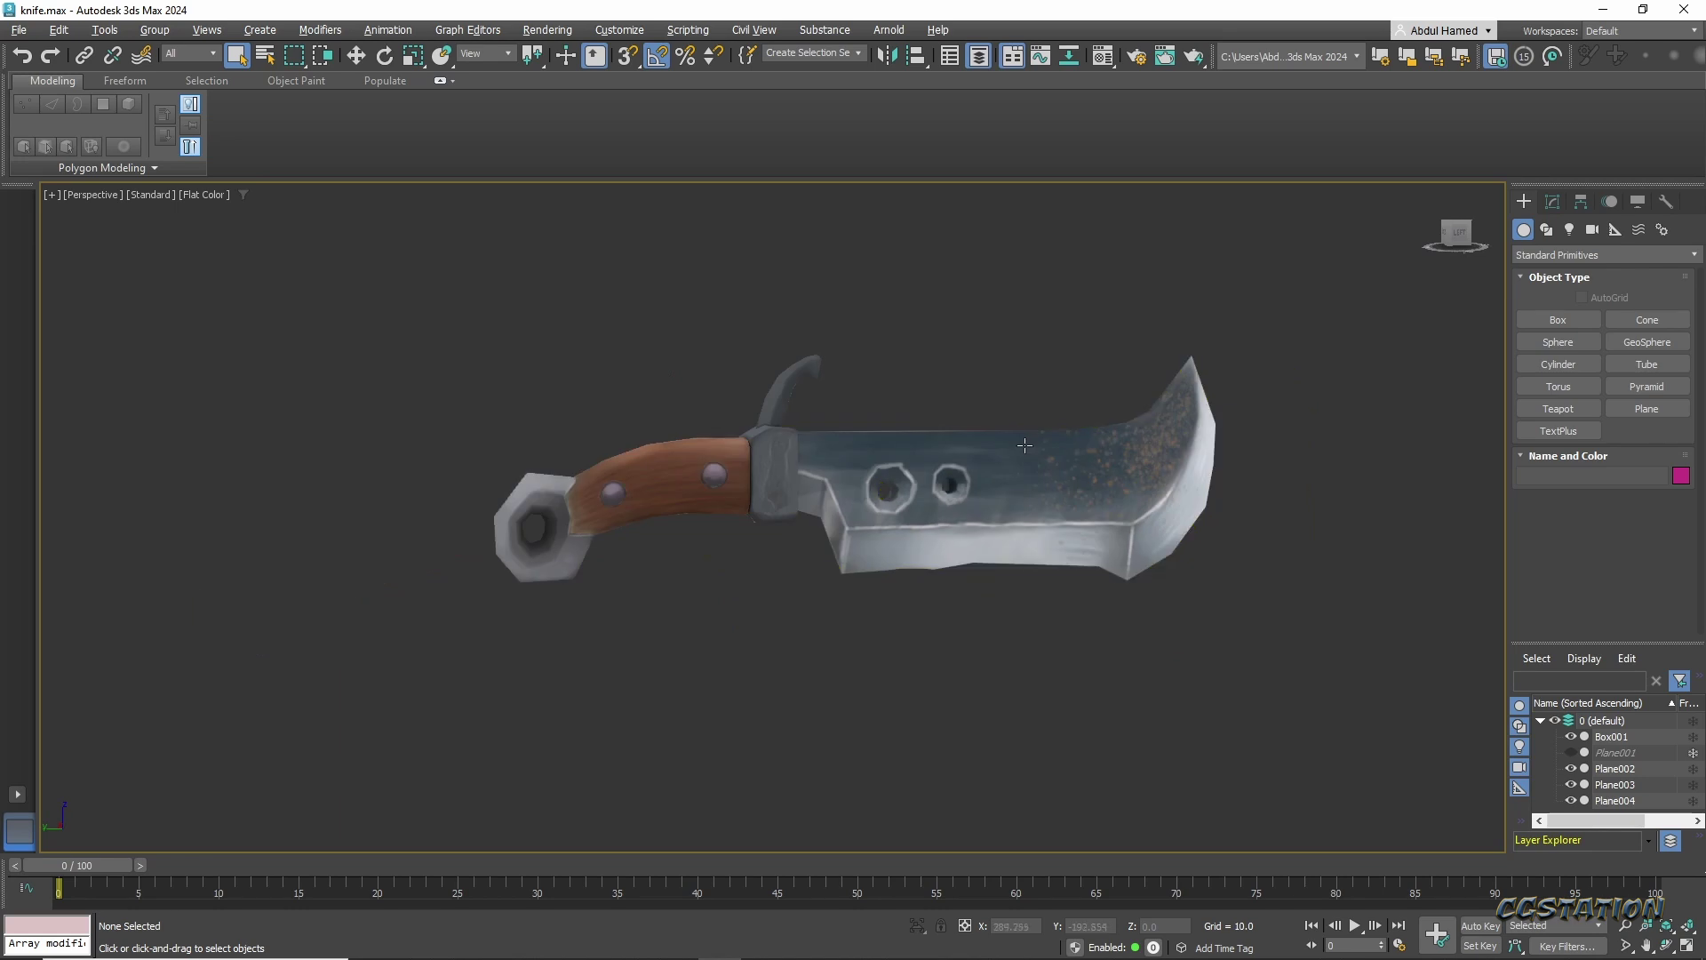
pyautogui.moveTo(1029, 455)
pyautogui.keyDown('alt'); pyautogui.mouseDown(button='middle')
pyautogui.moveTo(1000, 447)
pyautogui.moveTo(1027, 510)
pyautogui.mouseUp(button='middle'); pyautogui.keyUp('alt')
pyautogui.scroll(2, 1003, 502)
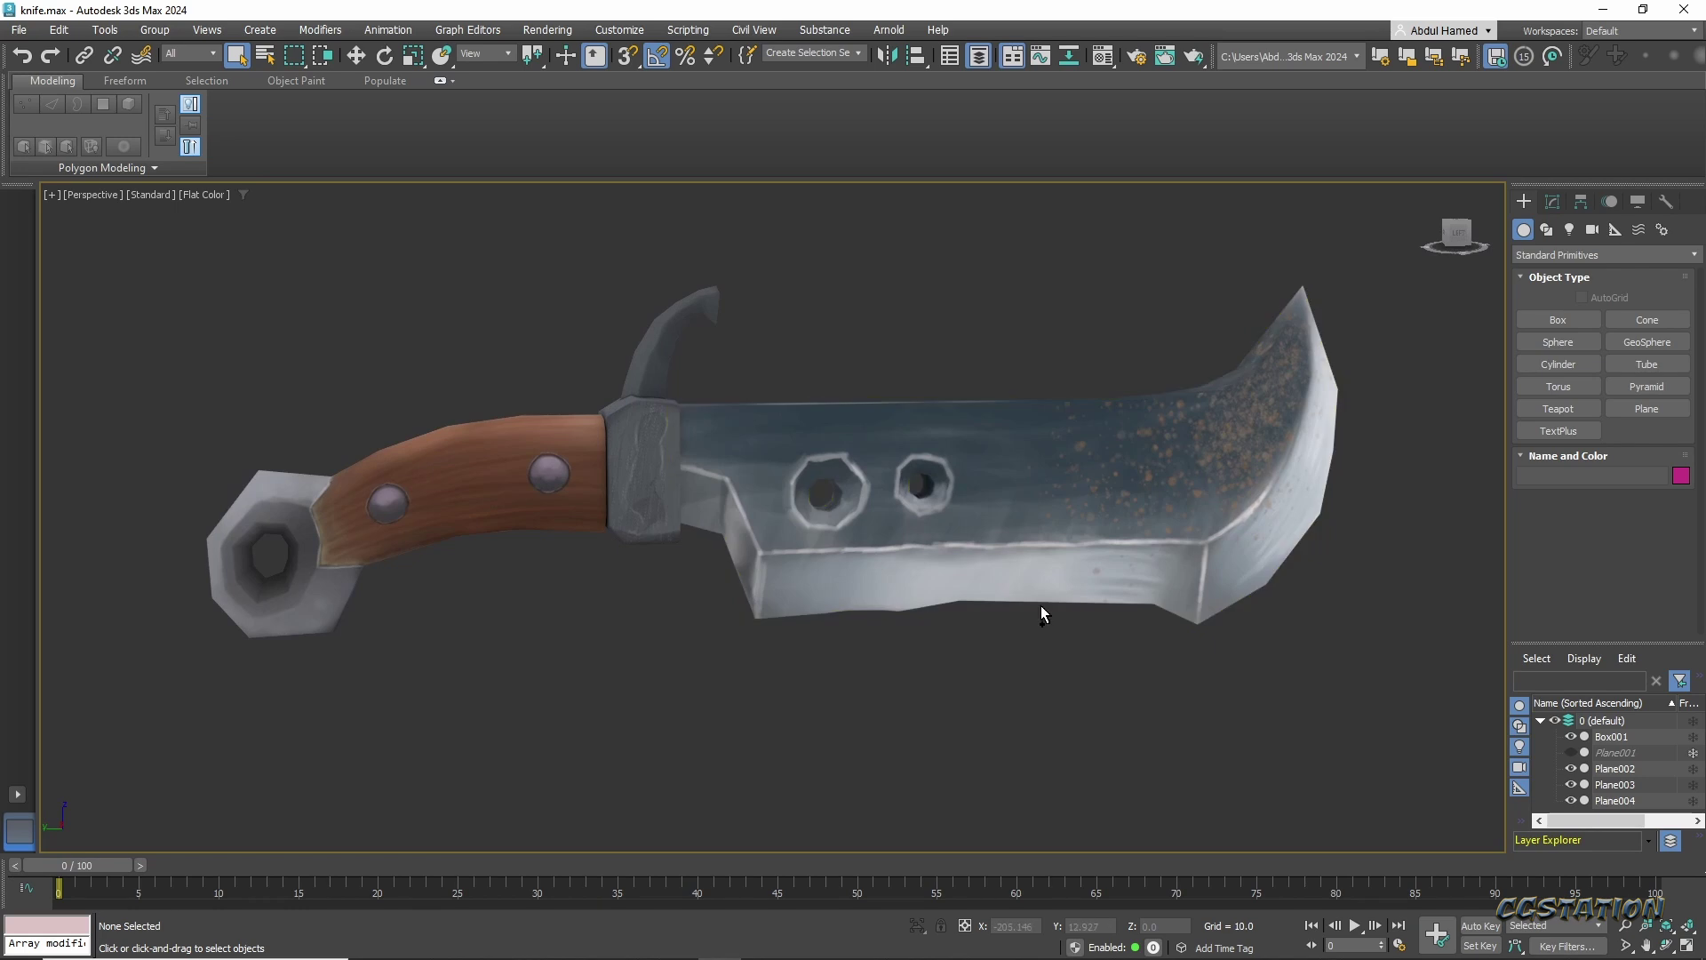